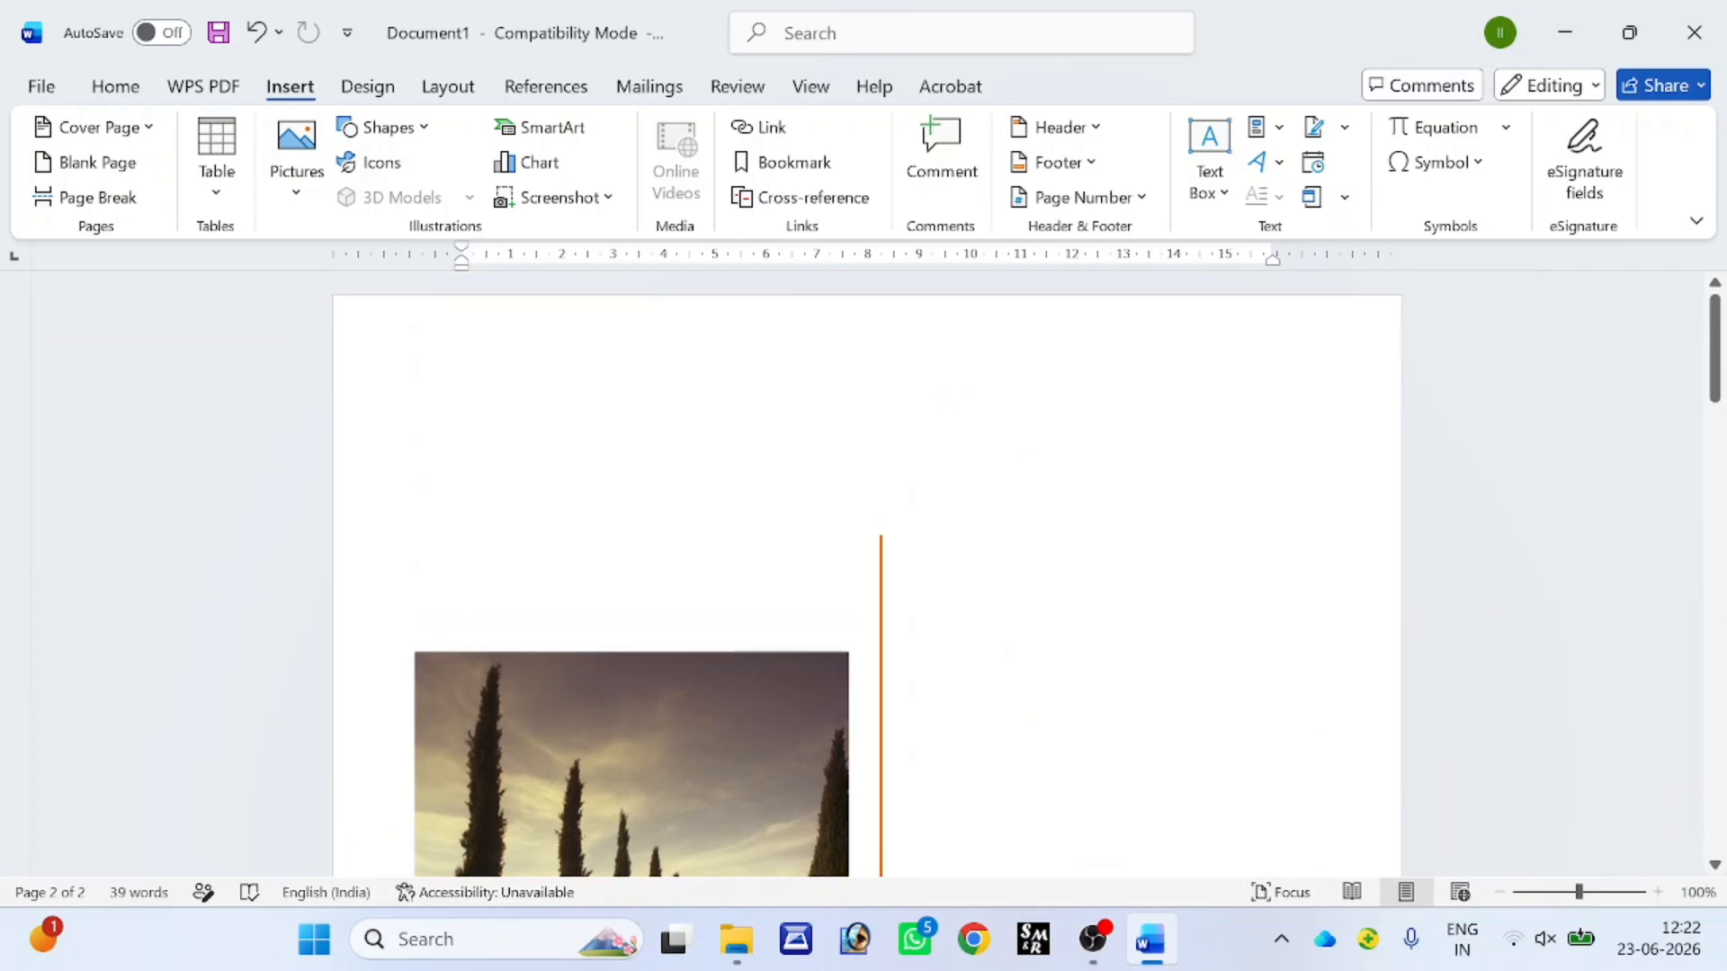
- Insert the built-in Austin cover page at the start of the document
{"action": "scroll", "coordinate": [668, 445], "scroll_direction": "up", "scroll_amount": 3}
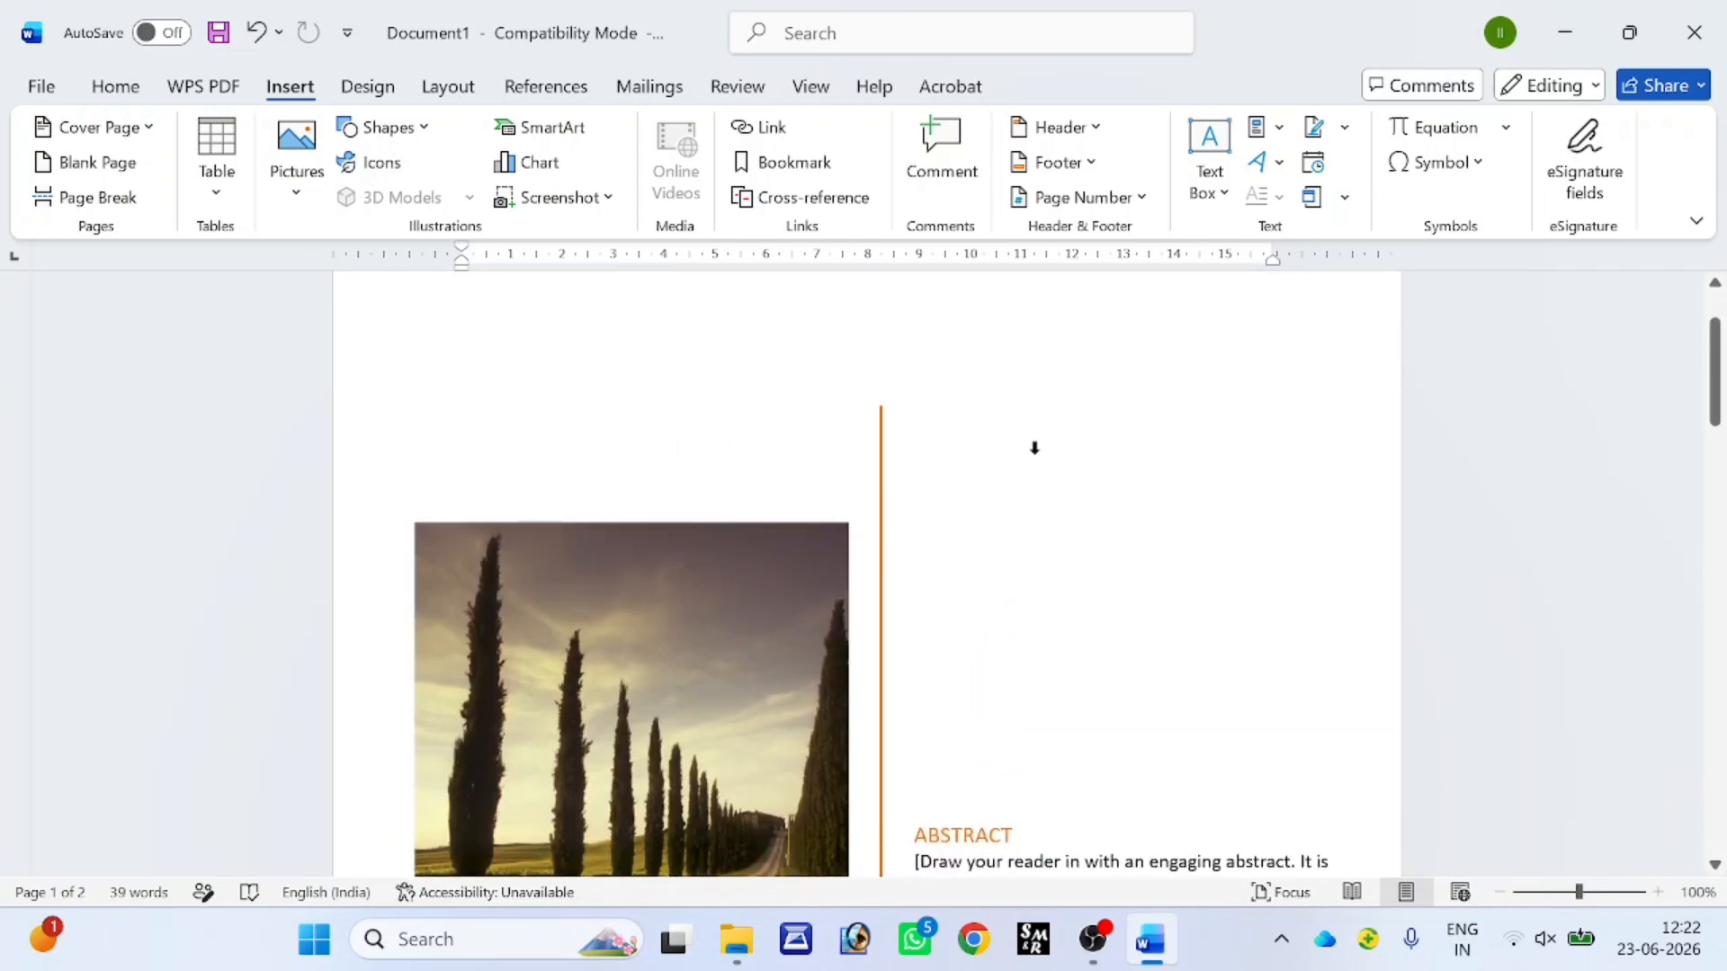
{"action": "left_click", "coordinate": [94, 126]}
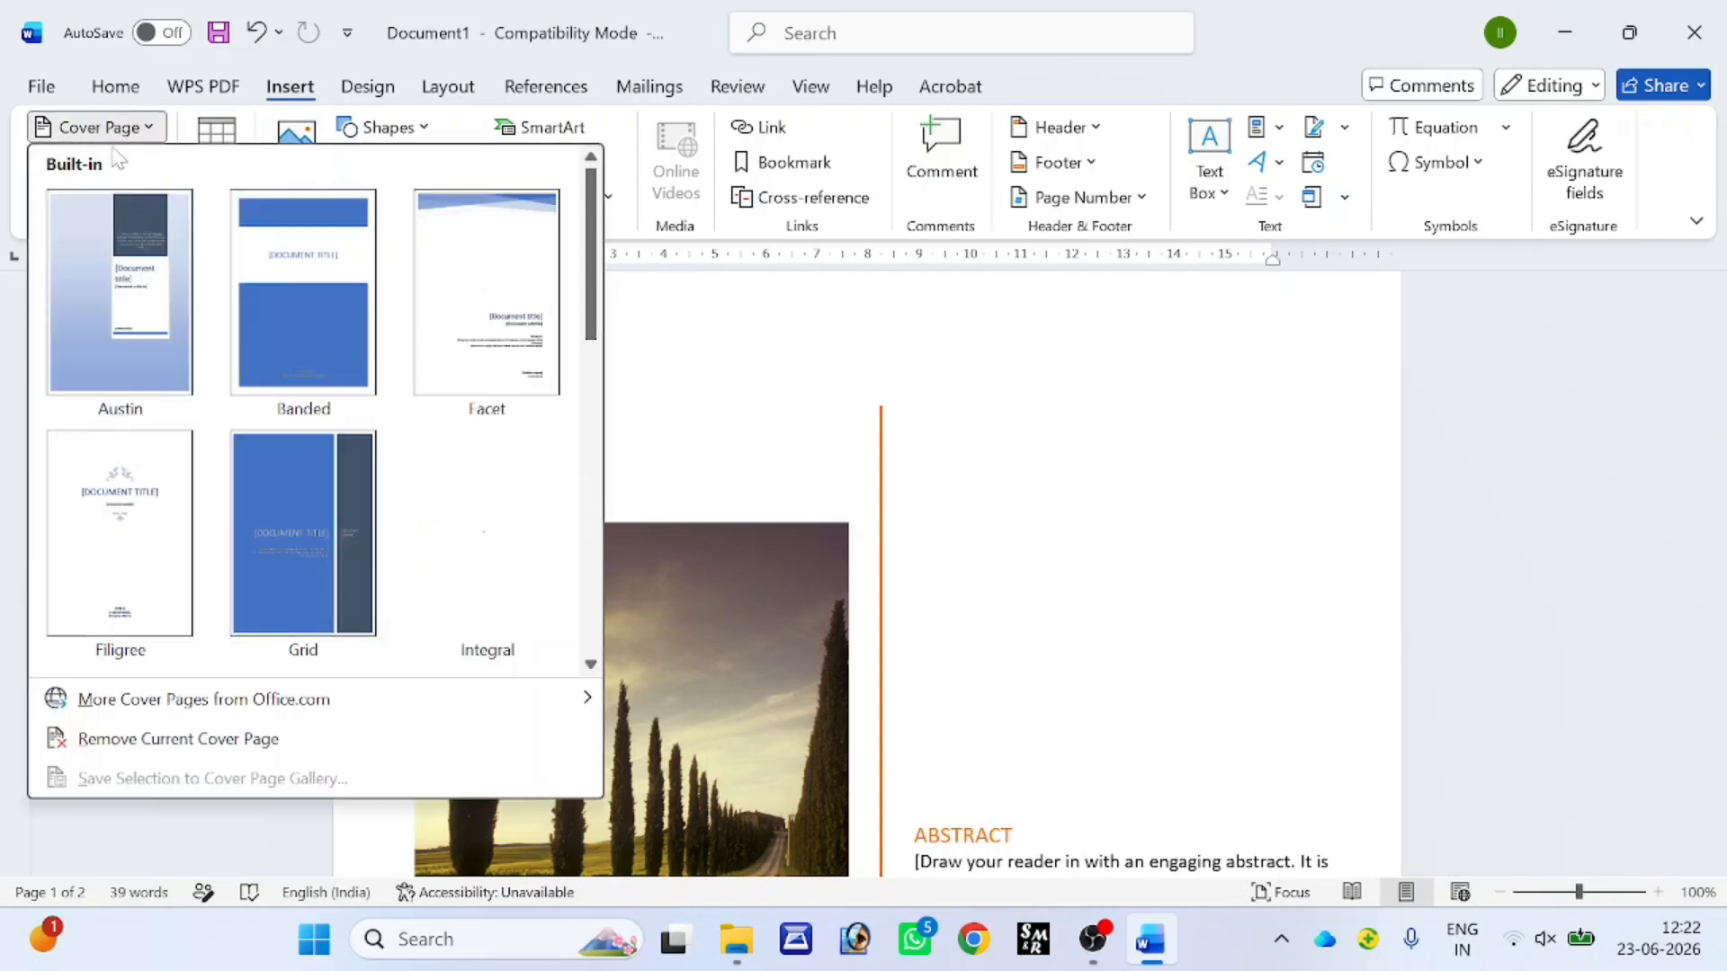
{"action": "left_click", "coordinate": [171, 324]}
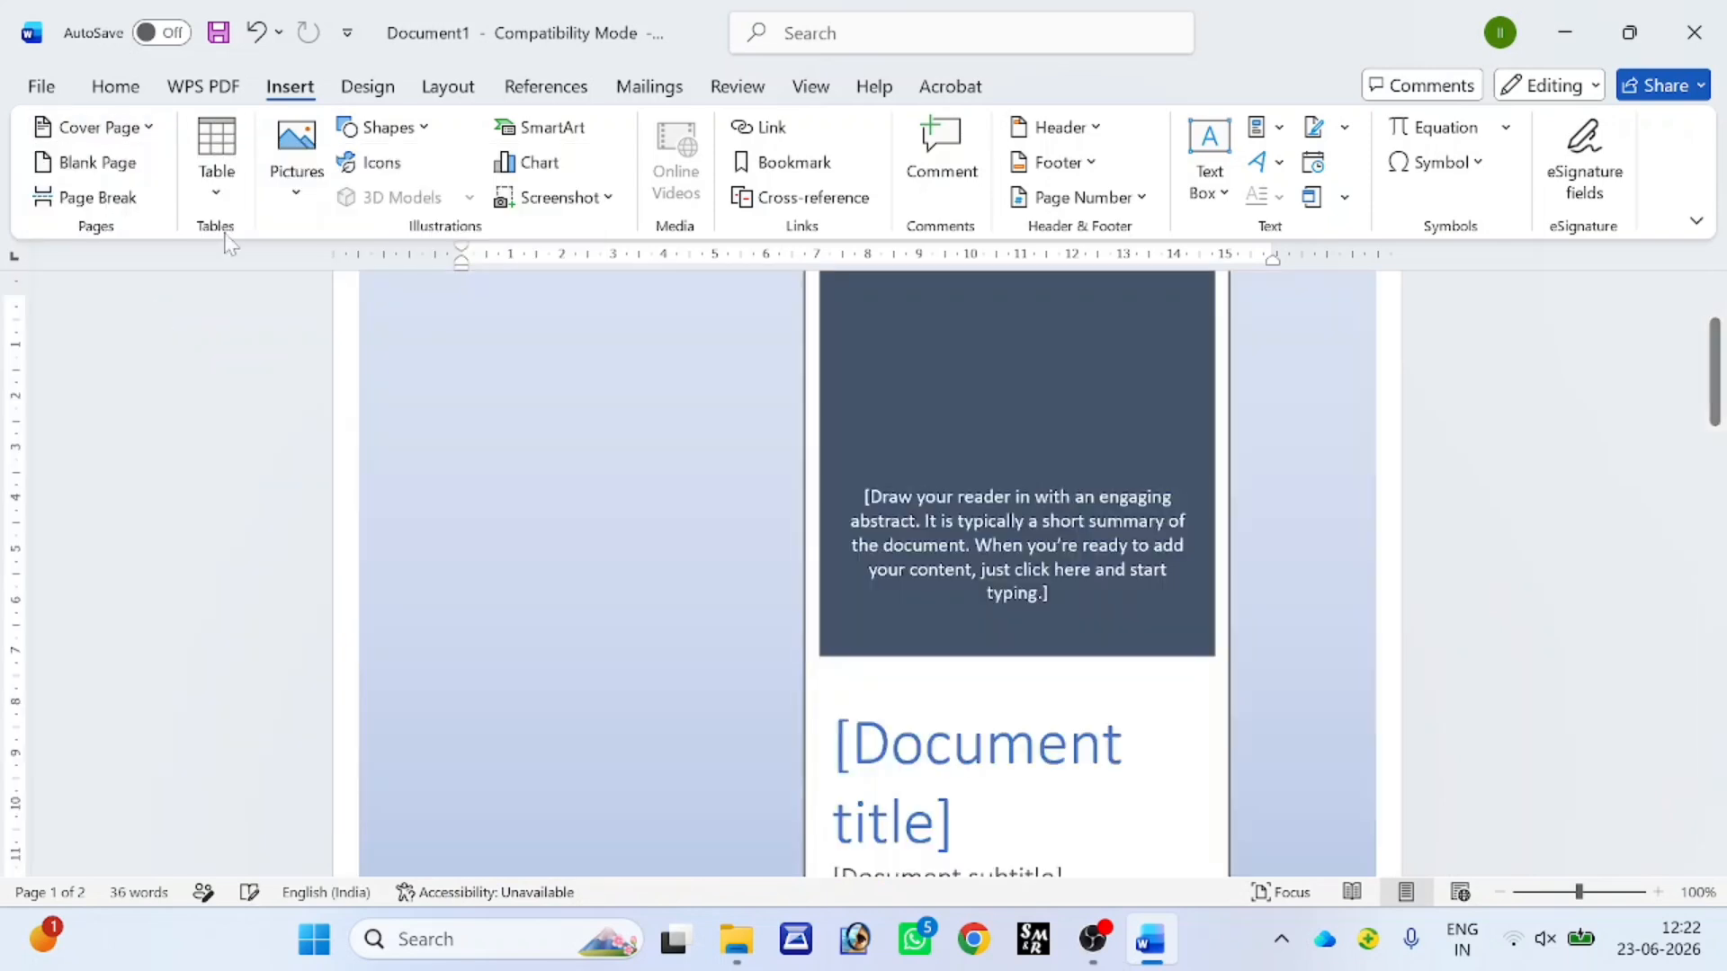
- Replace the cover page with the built-in design that has a train photo, a black title bar and a green year block
{"action": "left_click", "coordinate": [147, 127]}
{"action": "left_click_drag", "start_coordinate": [591, 304], "coordinate": [583, 413]}
{"action": "left_click", "coordinate": [493, 429]}
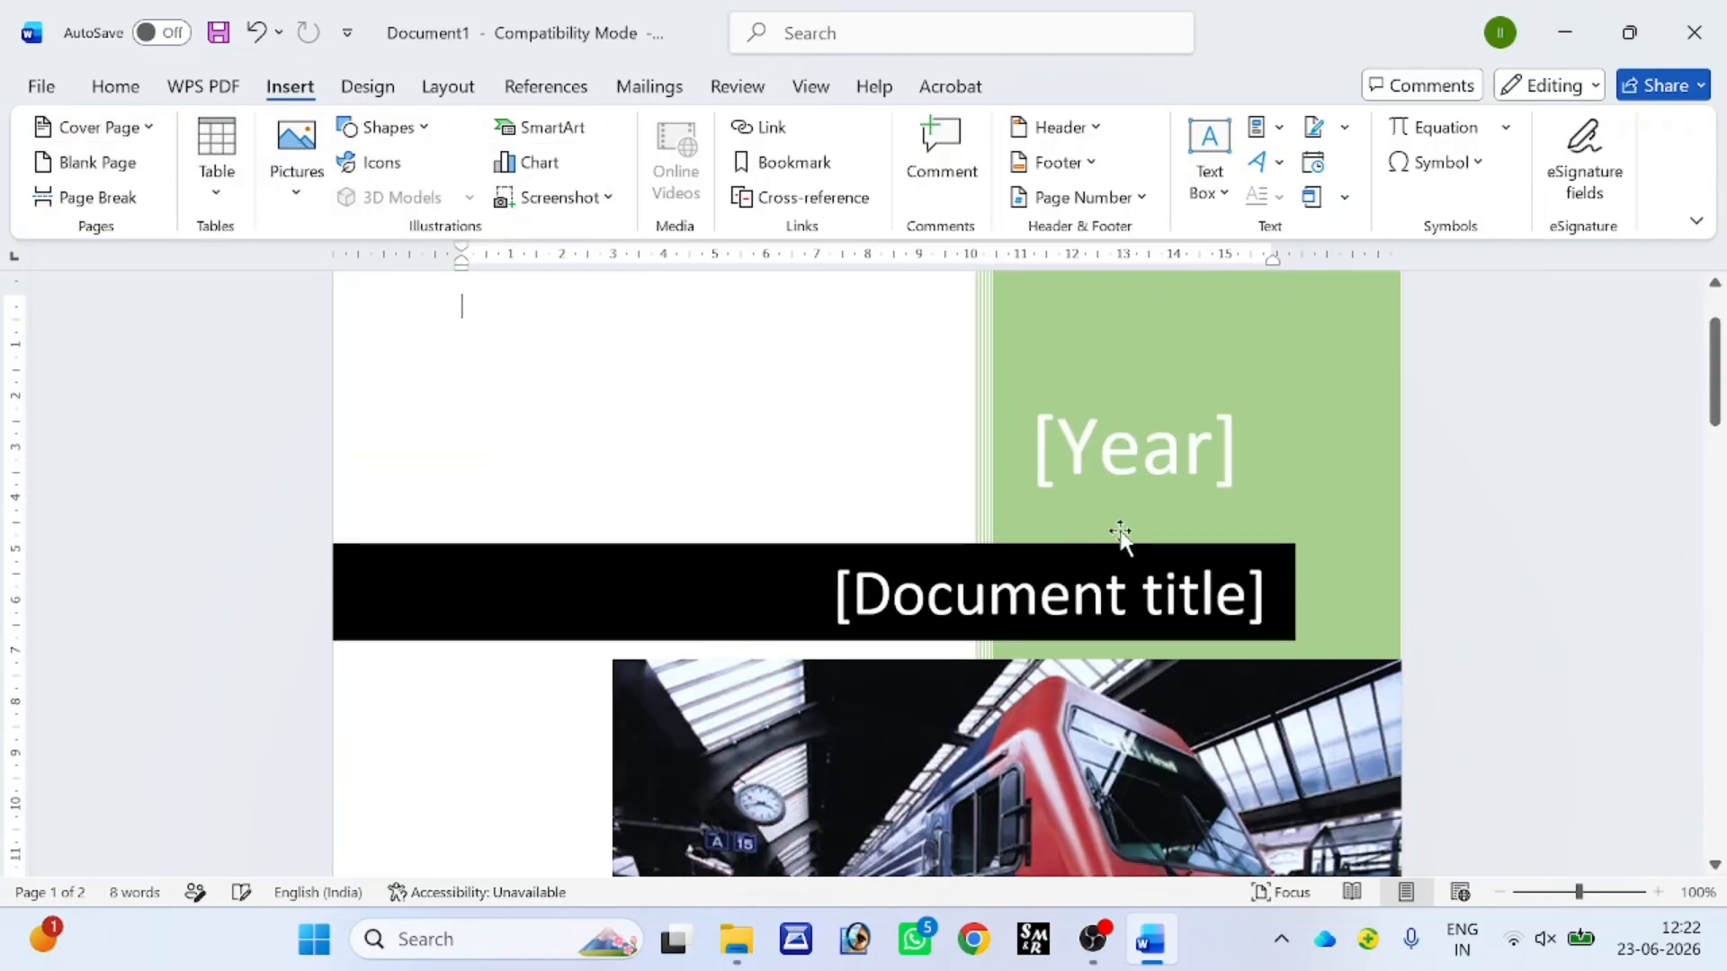
{"action": "scroll", "coordinate": [1119, 531], "scroll_direction": "down", "scroll_amount": 5}
{"action": "scroll", "coordinate": [1119, 531], "scroll_direction": "up", "scroll_amount": 5}
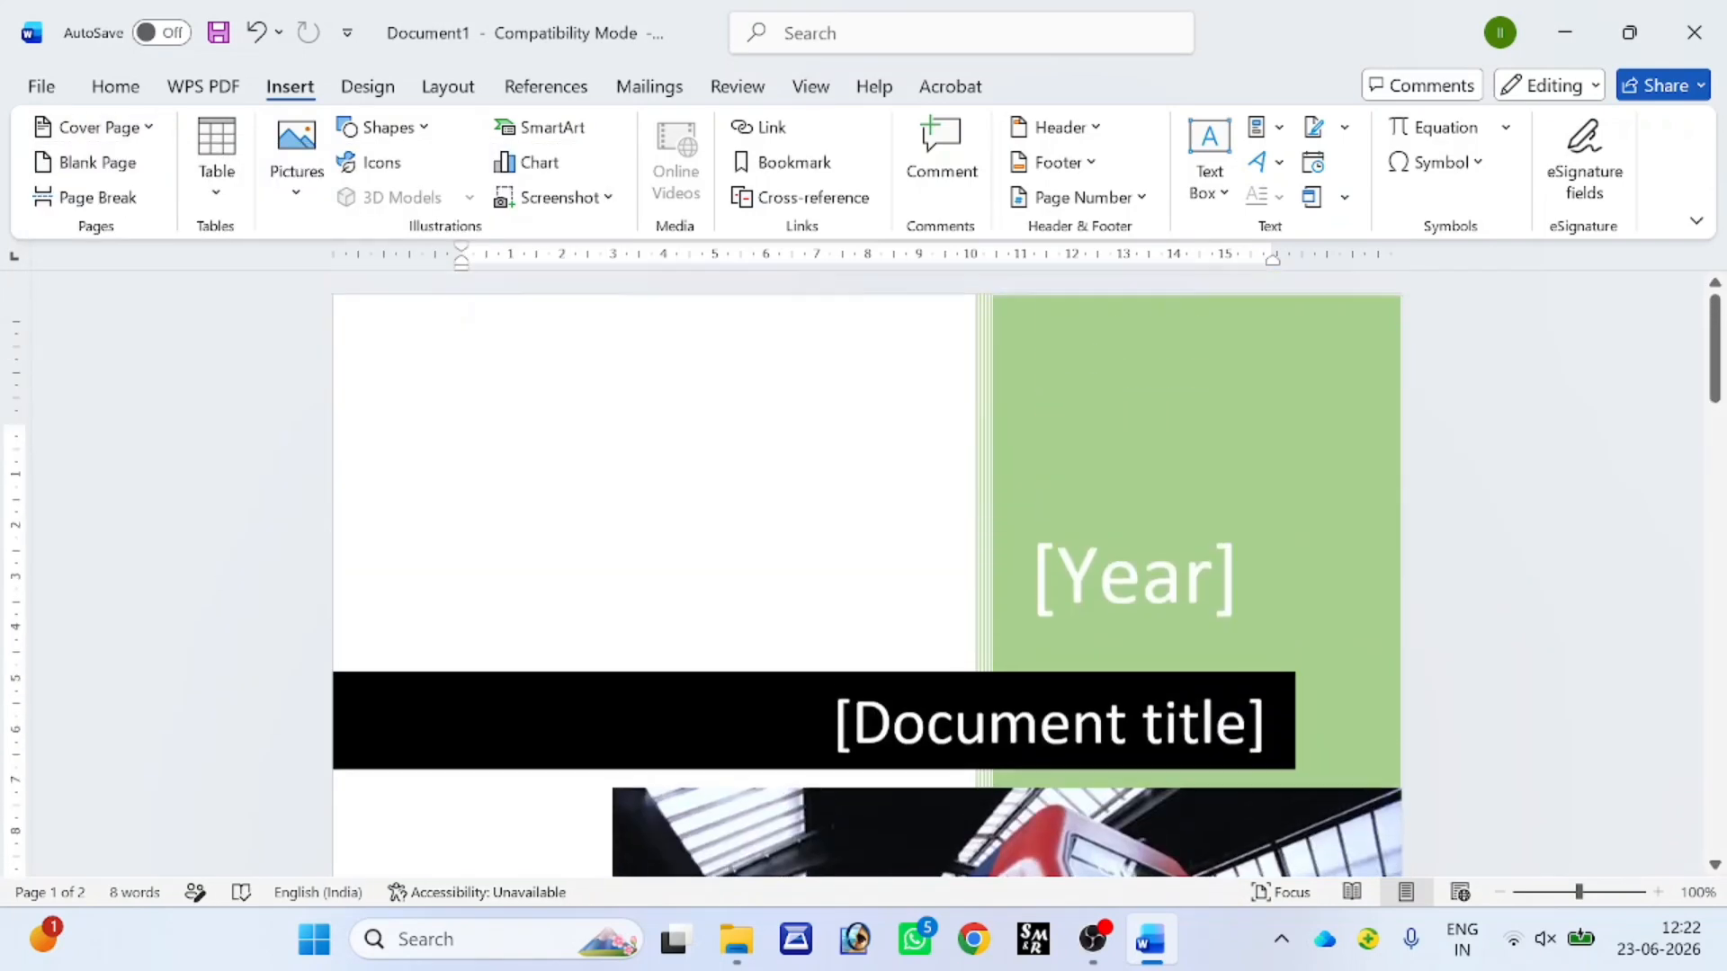
- Fill in the cover page with ADCA as the document title and 2026 as the year
{"action": "left_click", "coordinate": [1097, 596]}
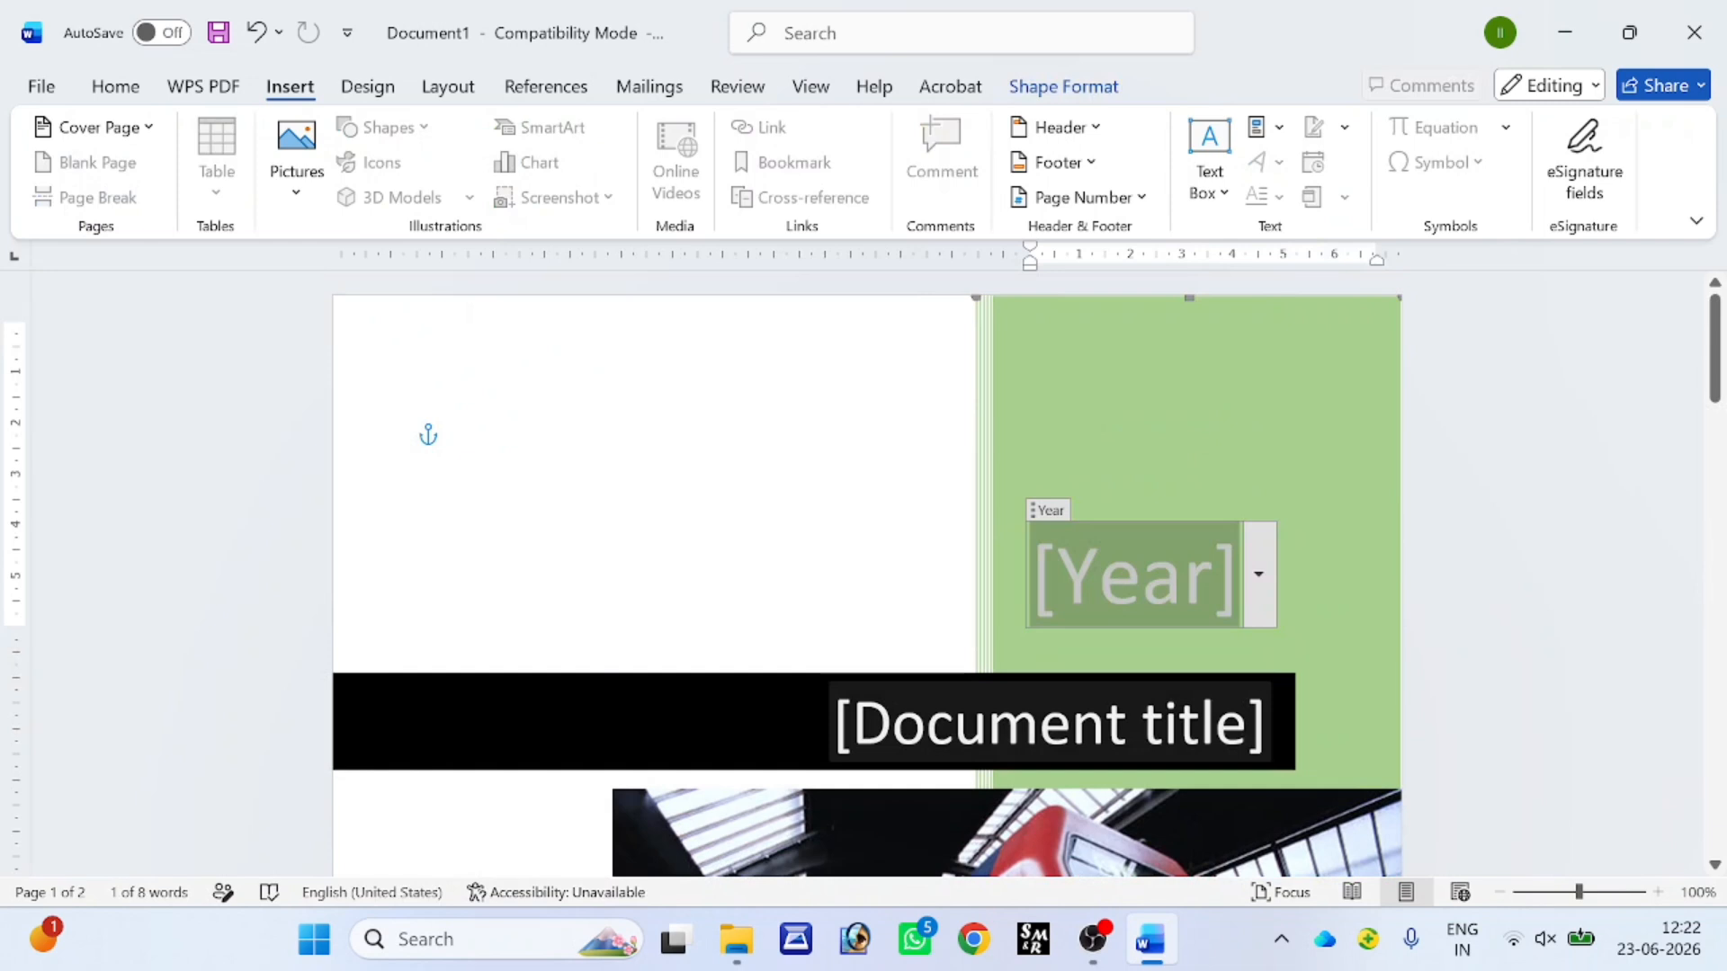
{"action": "left_click", "coordinate": [934, 745]}
{"action": "type", "text": "ADCA"}
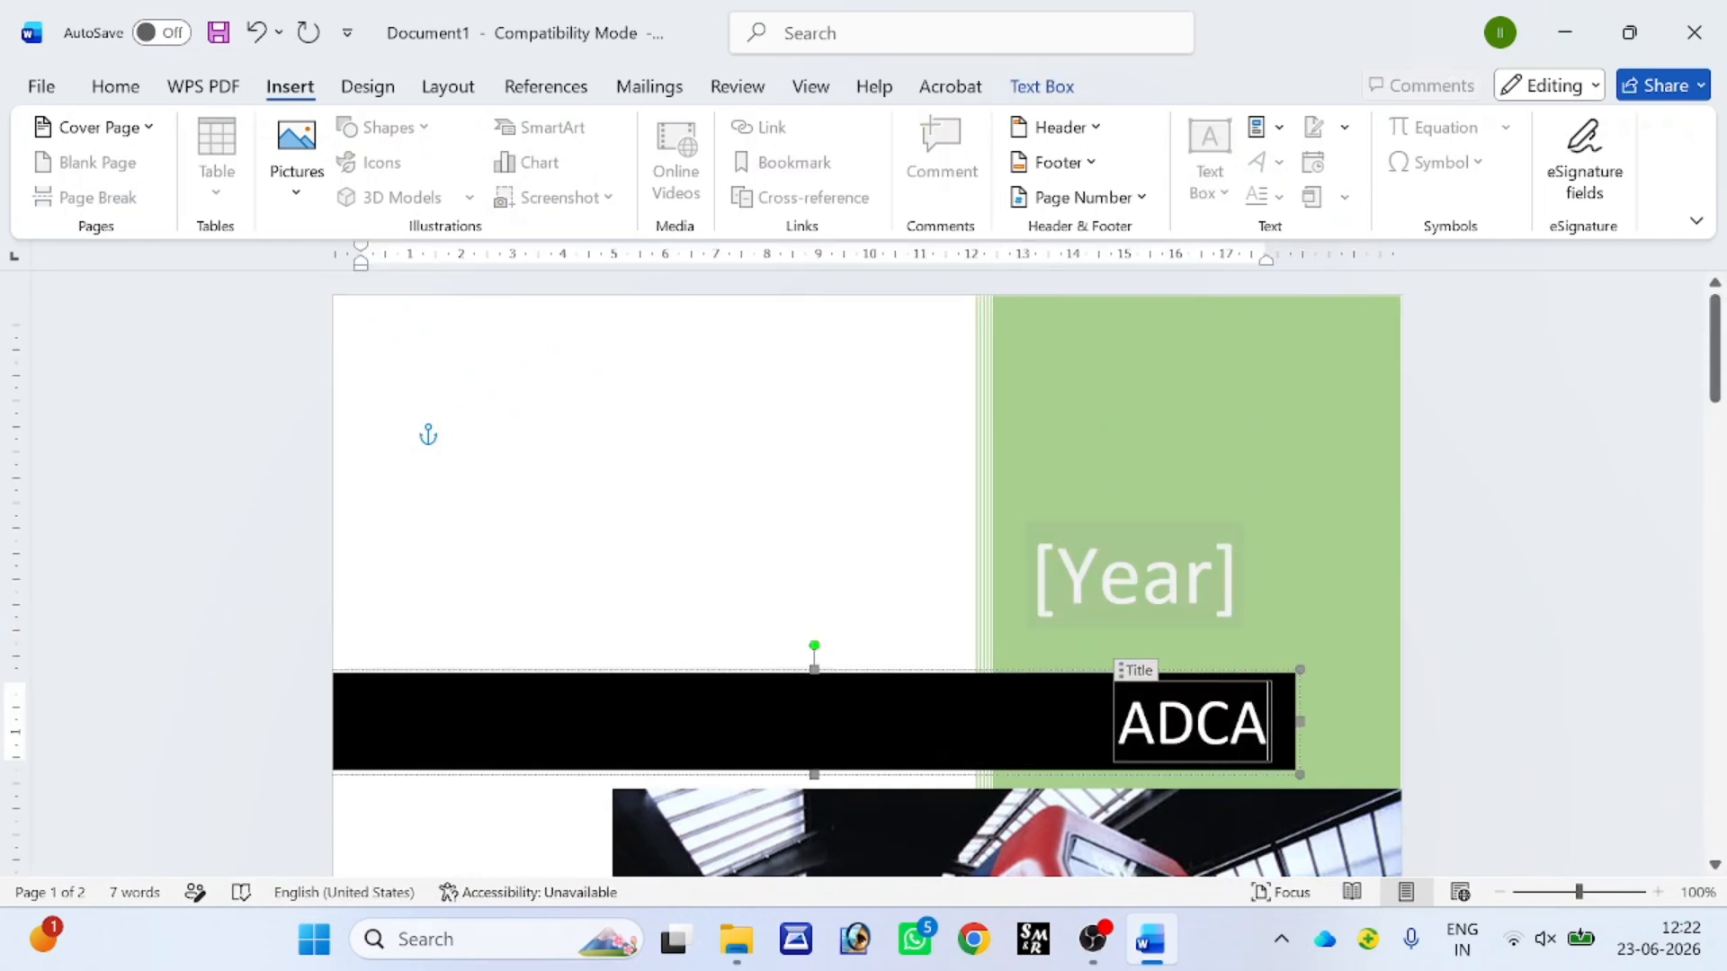
{"action": "left_click", "coordinate": [1157, 586]}
{"action": "type", "text": "20"}
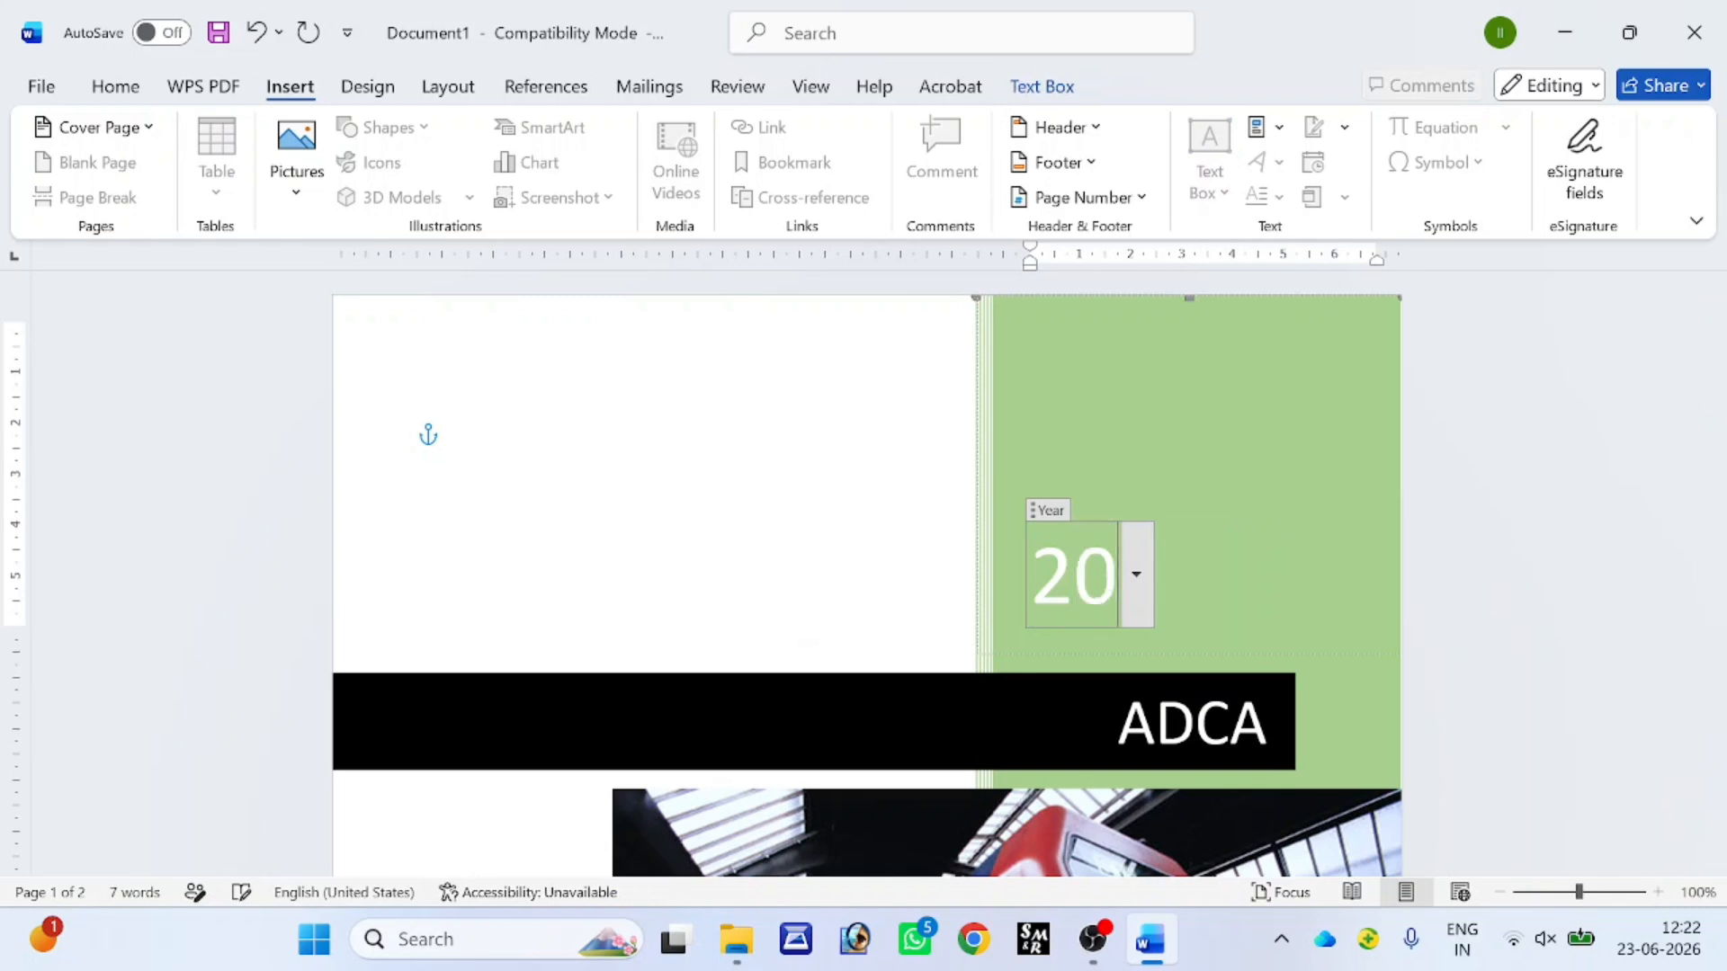
{"action": "type", "text": "26"}
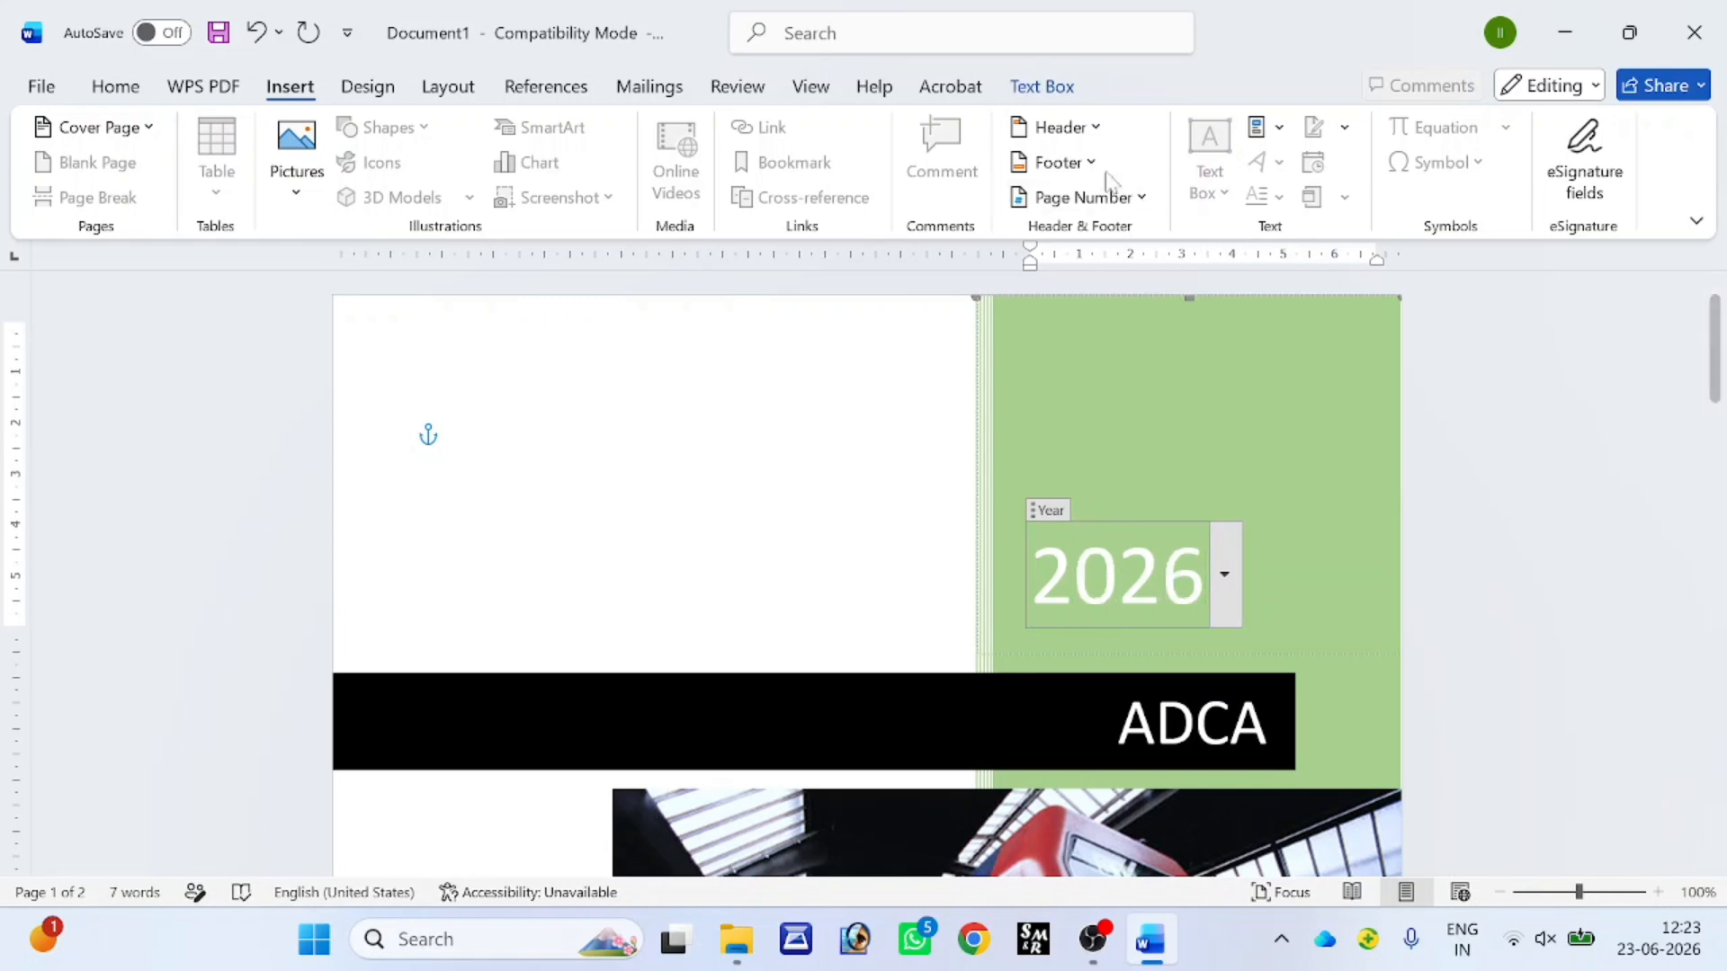
{"action": "left_click", "coordinate": [461, 435]}
- Insert a blank page at the start of the page that follows the cover page
{"action": "scroll", "coordinate": [898, 482], "scroll_direction": "down", "scroll_amount": 10}
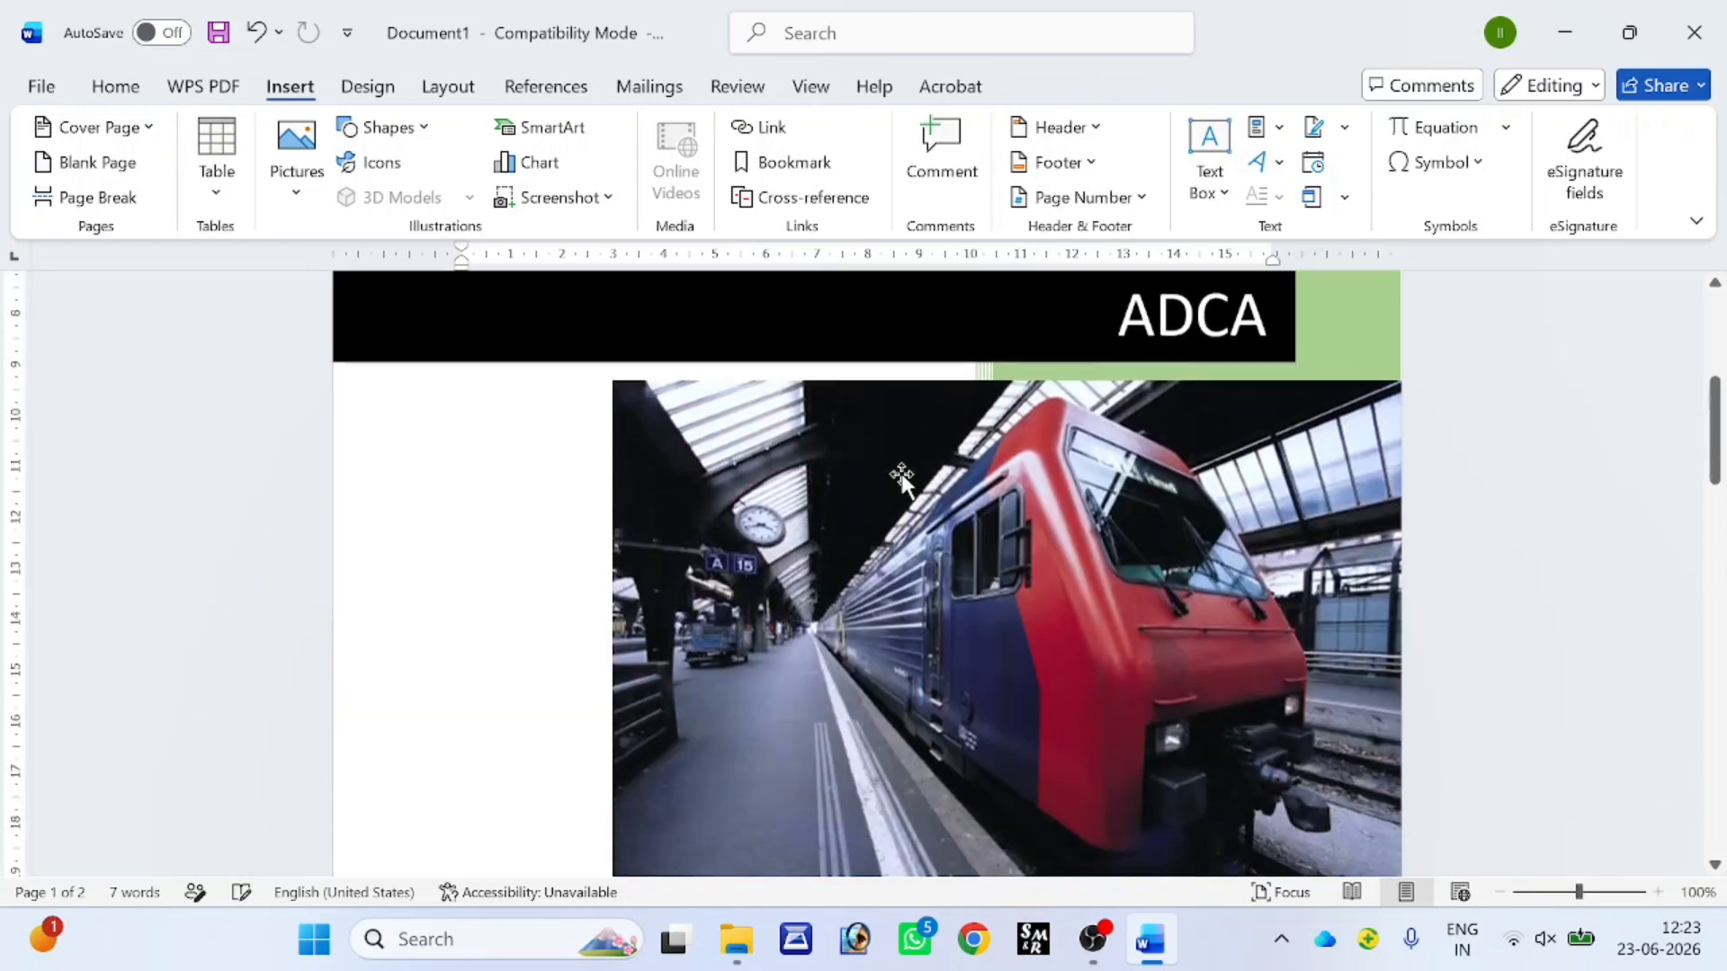
{"action": "scroll", "coordinate": [878, 424], "scroll_direction": "up", "scroll_amount": 8}
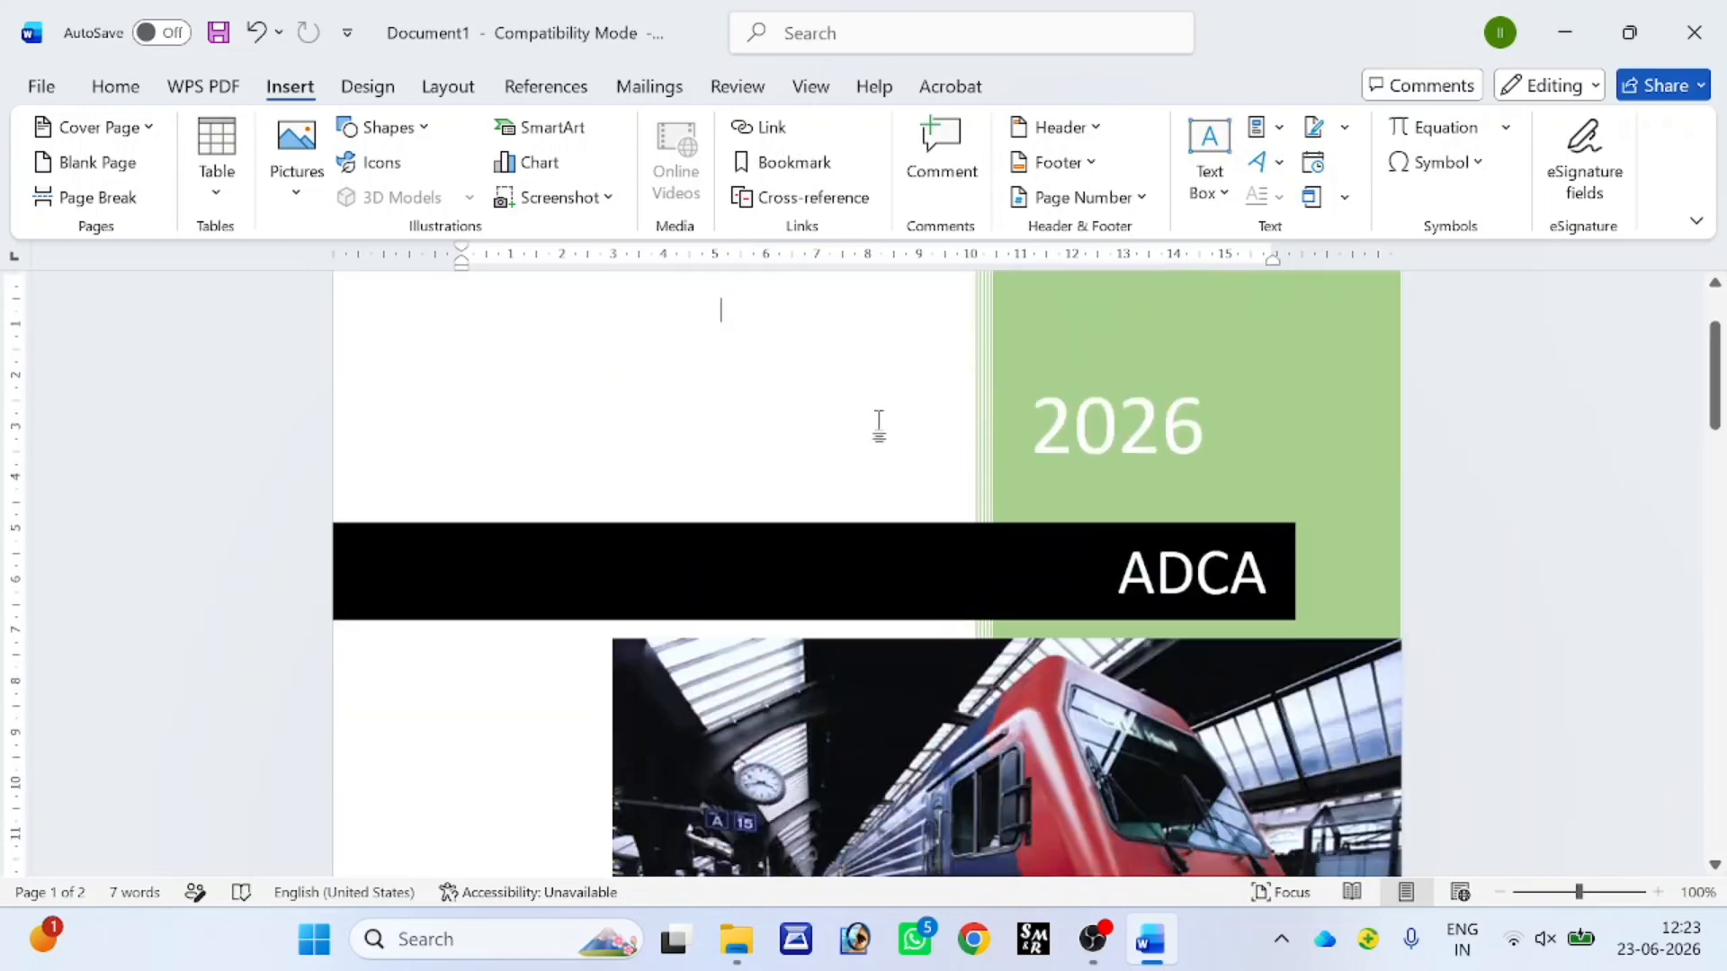
{"action": "scroll", "coordinate": [878, 424], "scroll_direction": "down", "scroll_amount": 5}
{"action": "left_click", "coordinate": [908, 573]}
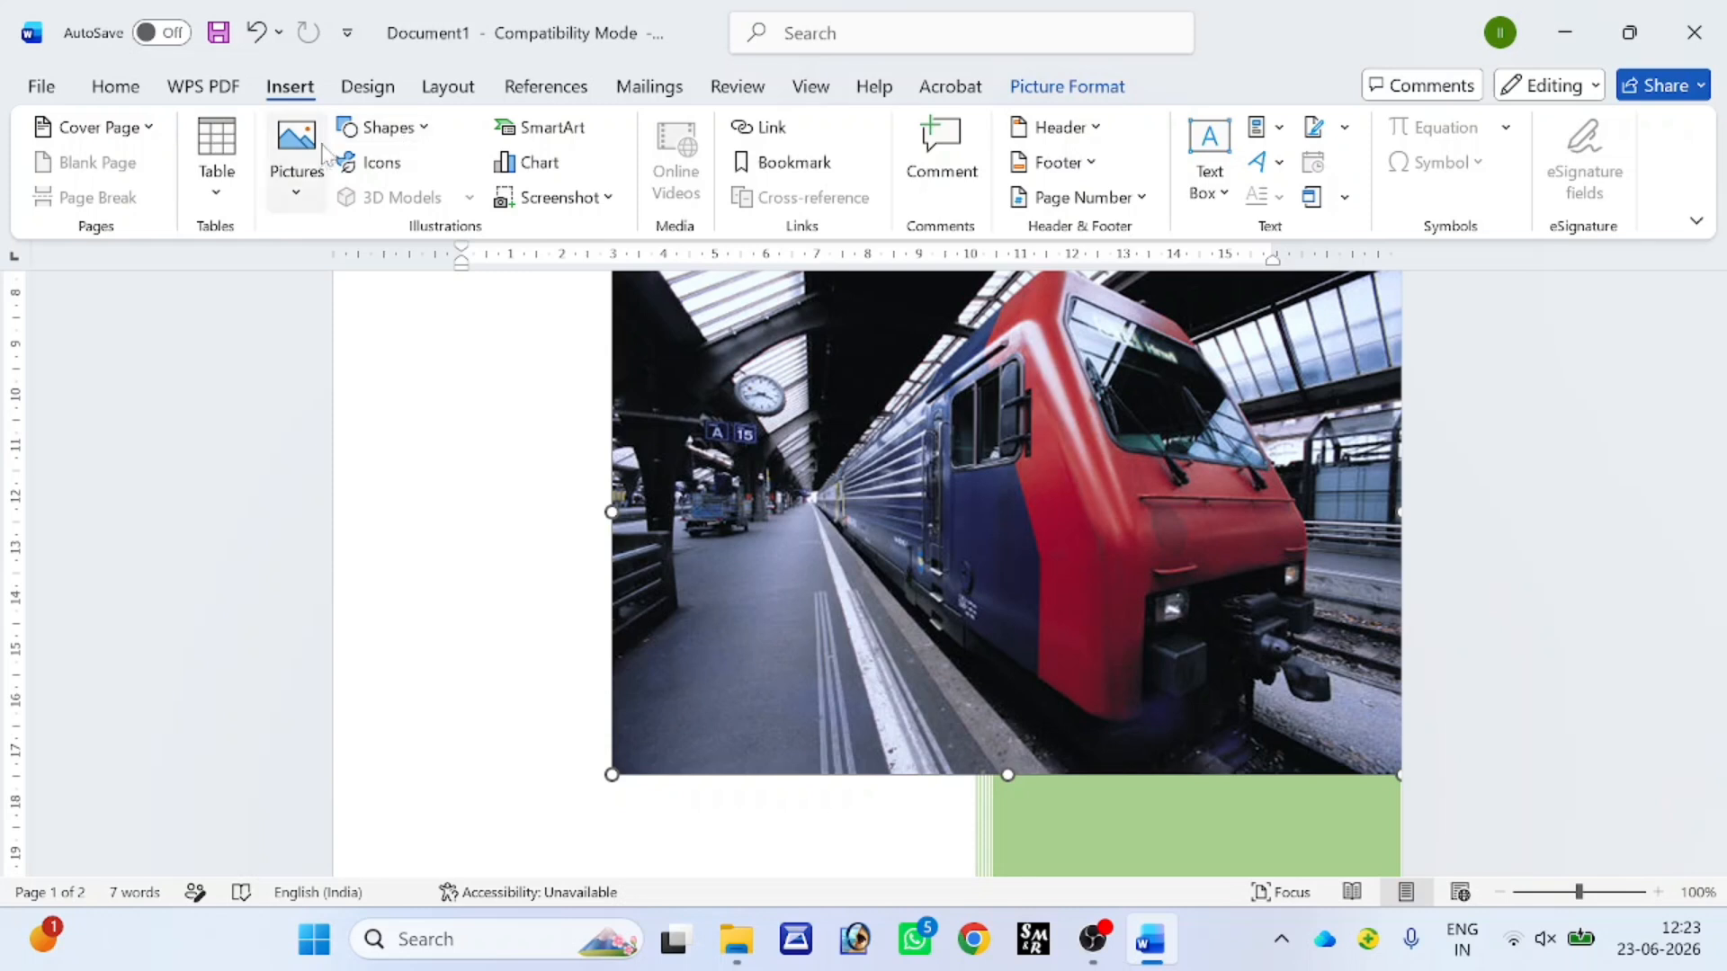
{"action": "scroll", "coordinate": [932, 482], "scroll_direction": "down", "scroll_amount": 8}
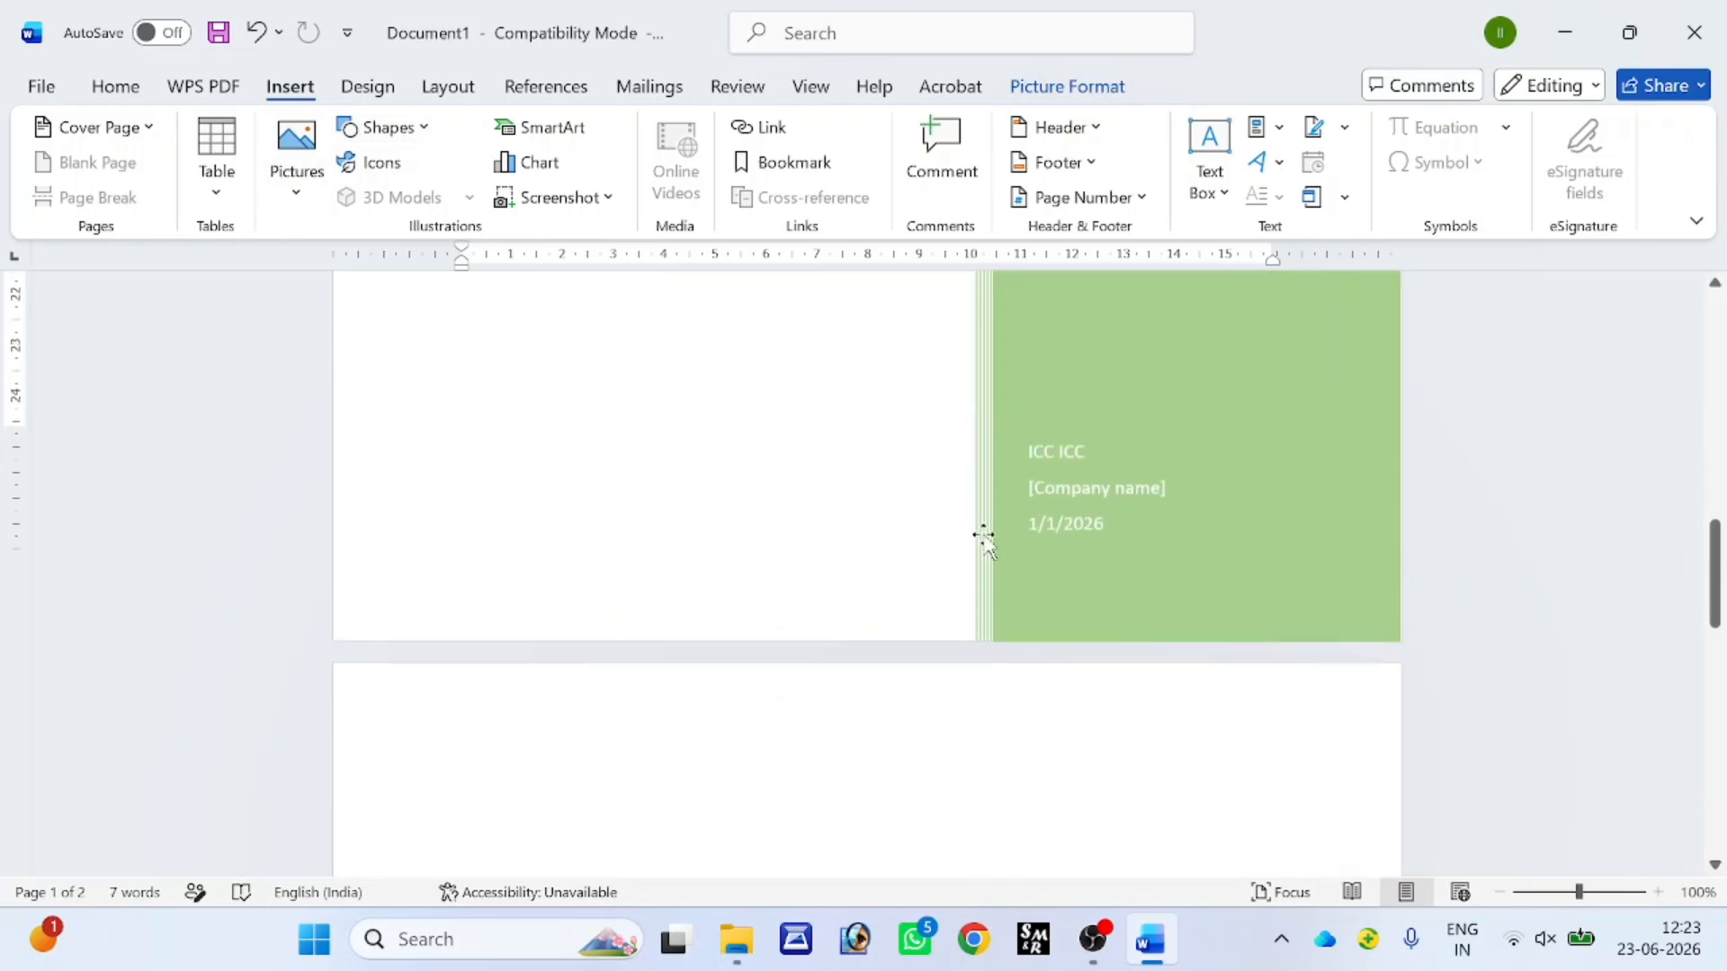
{"action": "left_click", "coordinate": [462, 718]}
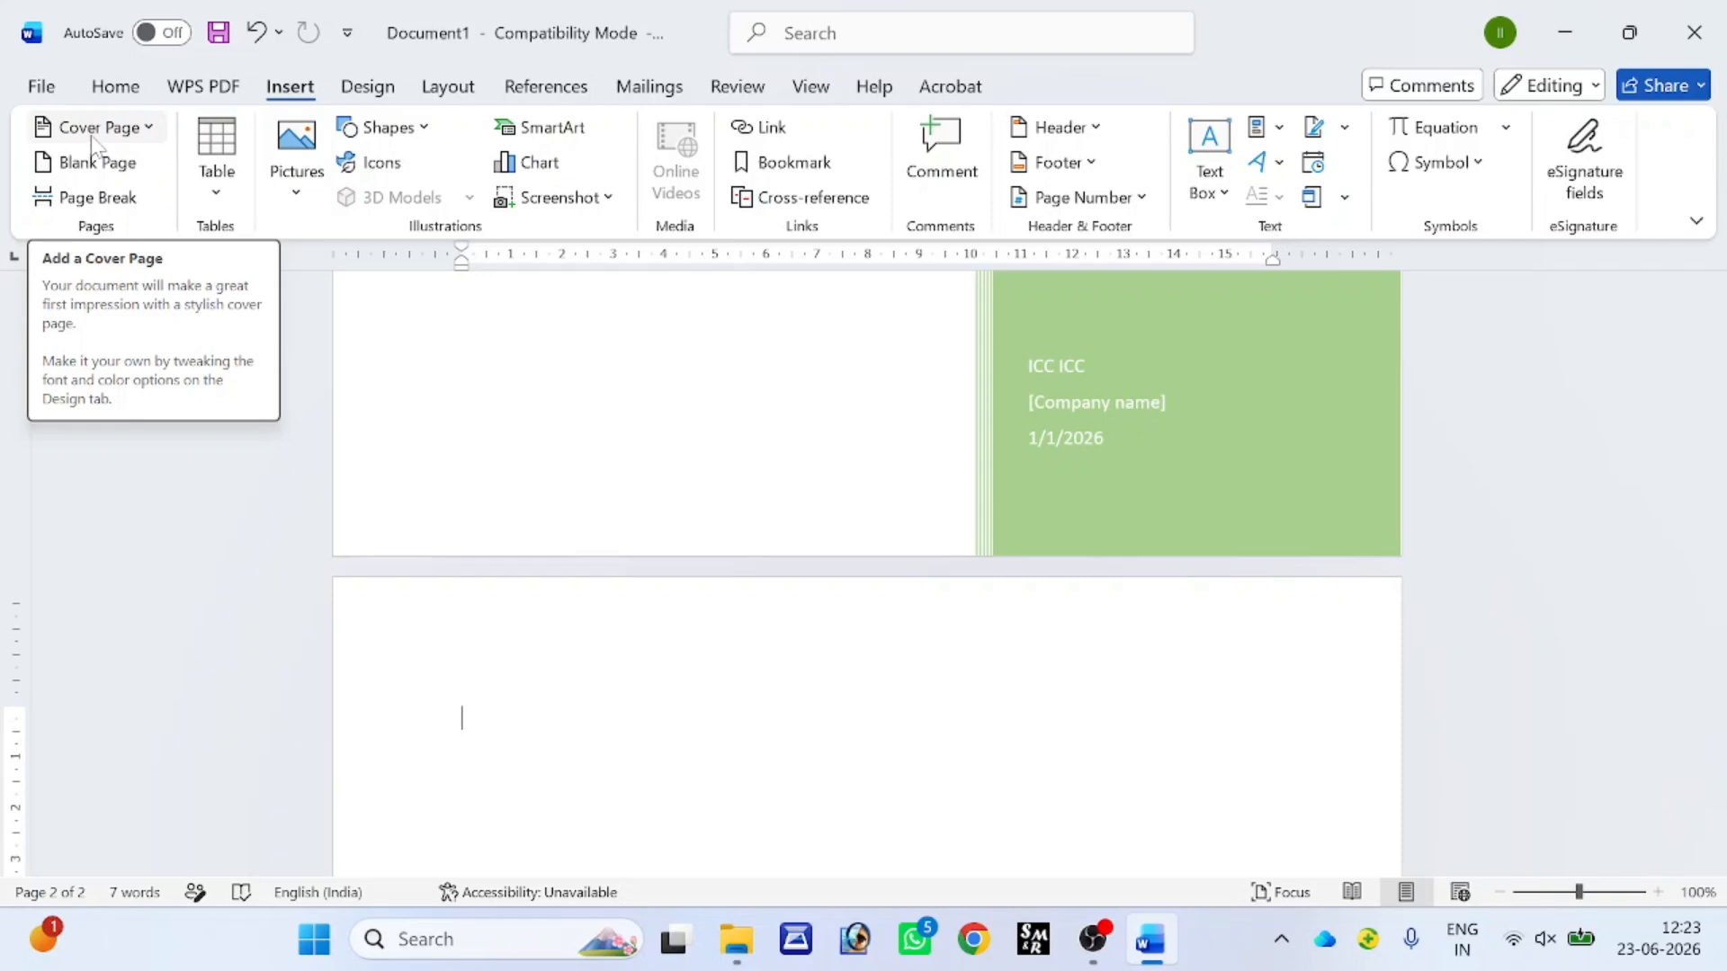
{"action": "left_click", "coordinate": [128, 169]}
{"action": "left_click_drag", "start_coordinate": [1715, 670], "coordinate": [1713, 598]}
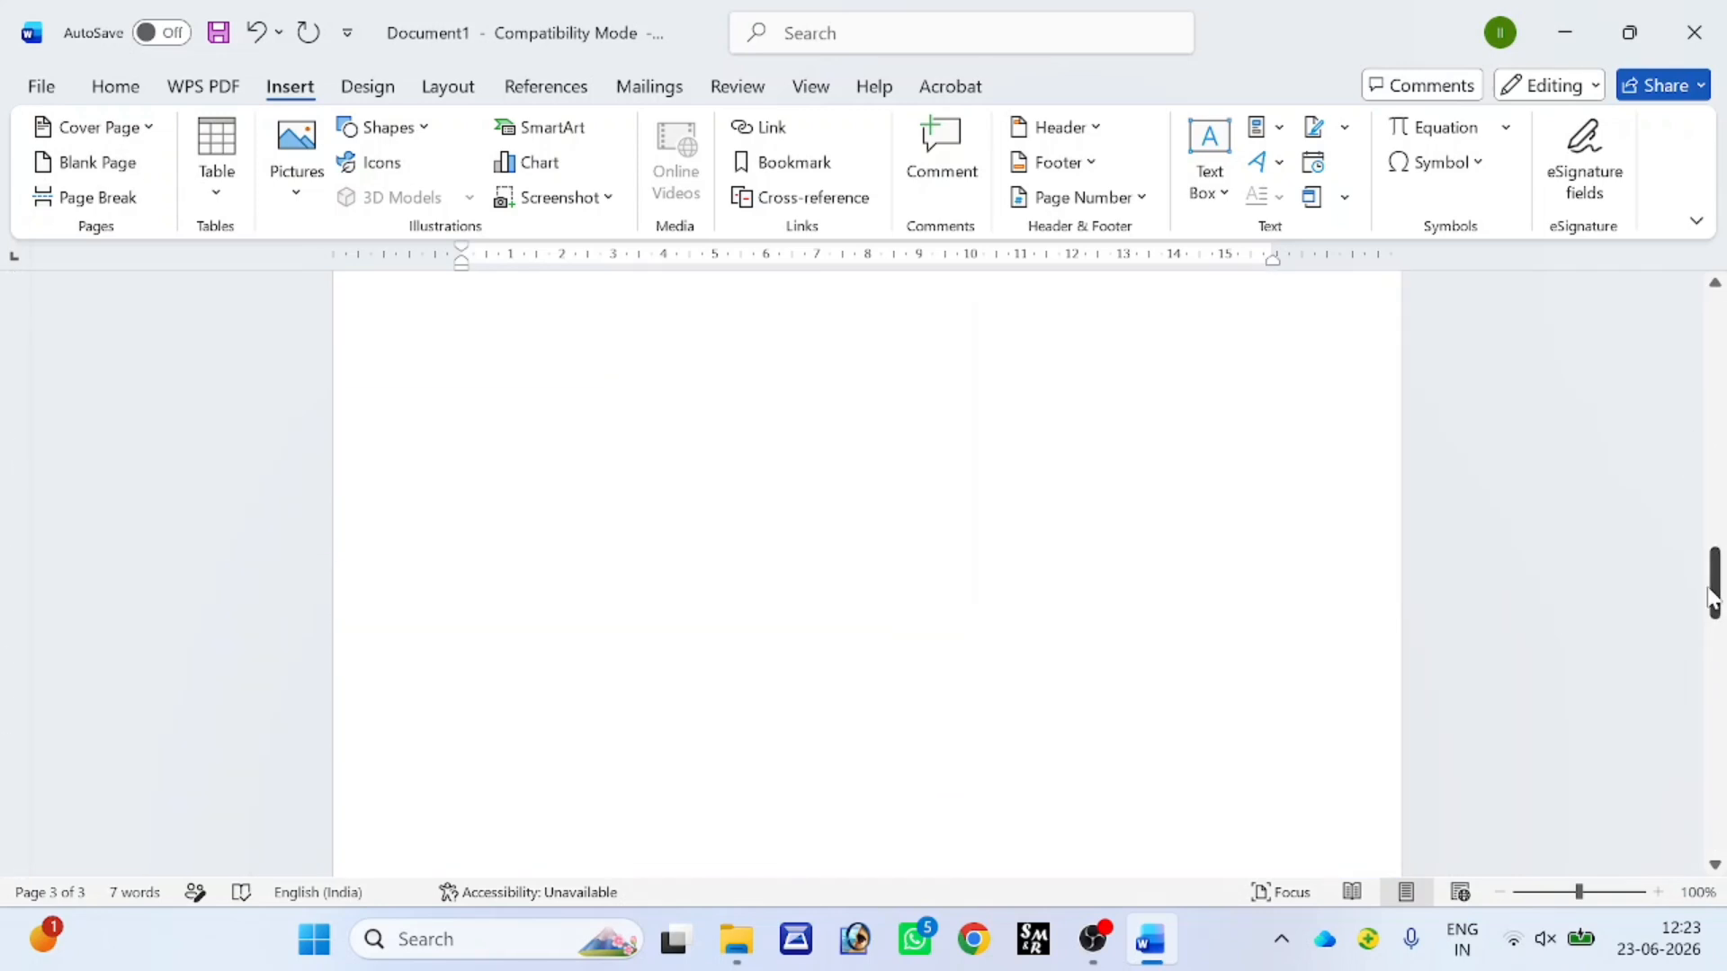
- Paste the sample text with the sections "A better way to write cover letters" and "We use cookies" after the blank page
{"action": "left_click", "coordinate": [1019, 521]}
{"action": "scroll", "coordinate": [794, 428], "scroll_direction": "up", "scroll_amount": 2}
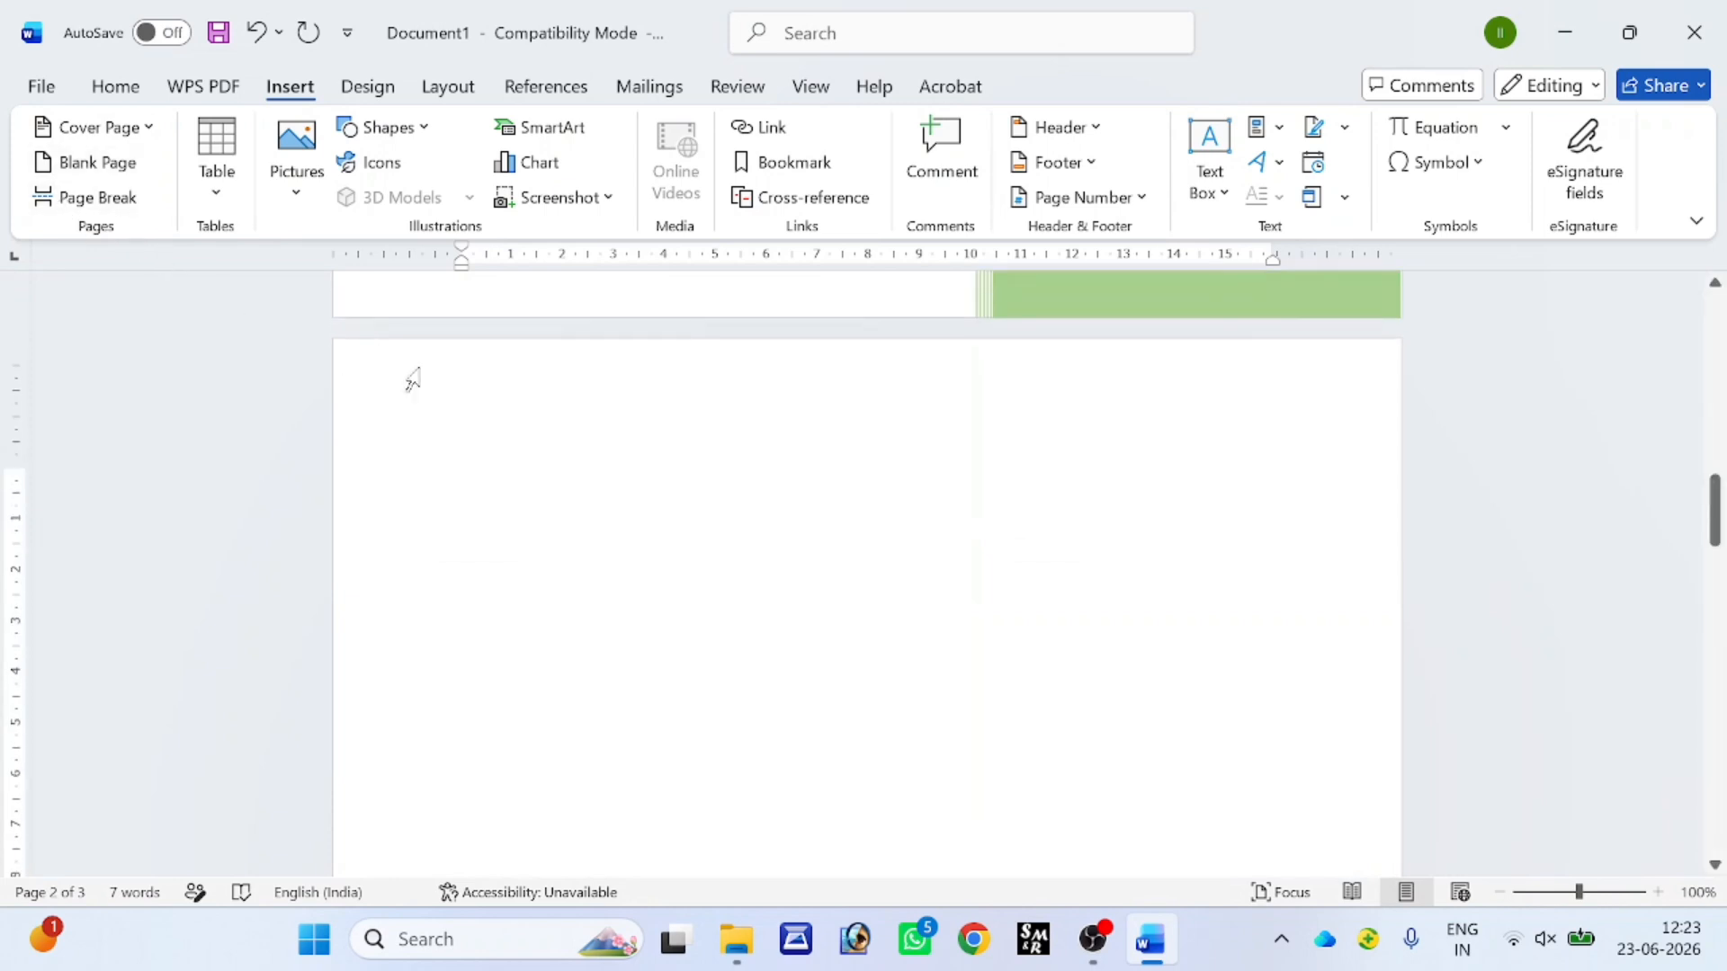
{"action": "type", "text": "A better way to write cover letters Crafting a quality cover letter doesn’t have to feel daunting. Sign up for  Grammarly, and get access to AI-powered writing assistance that helps  you create personalized cover letters you can continue revising.  We use cookies We use some essential cookies to make this site work. Subject to your choices below, we and/or our partners use cookies and similar technologies for things like: measuring and improving site performance and providing enhanced functionality; providing personalized product recommendations and tailoring content based on your preferences; and showing you relevant ads on other sites."}
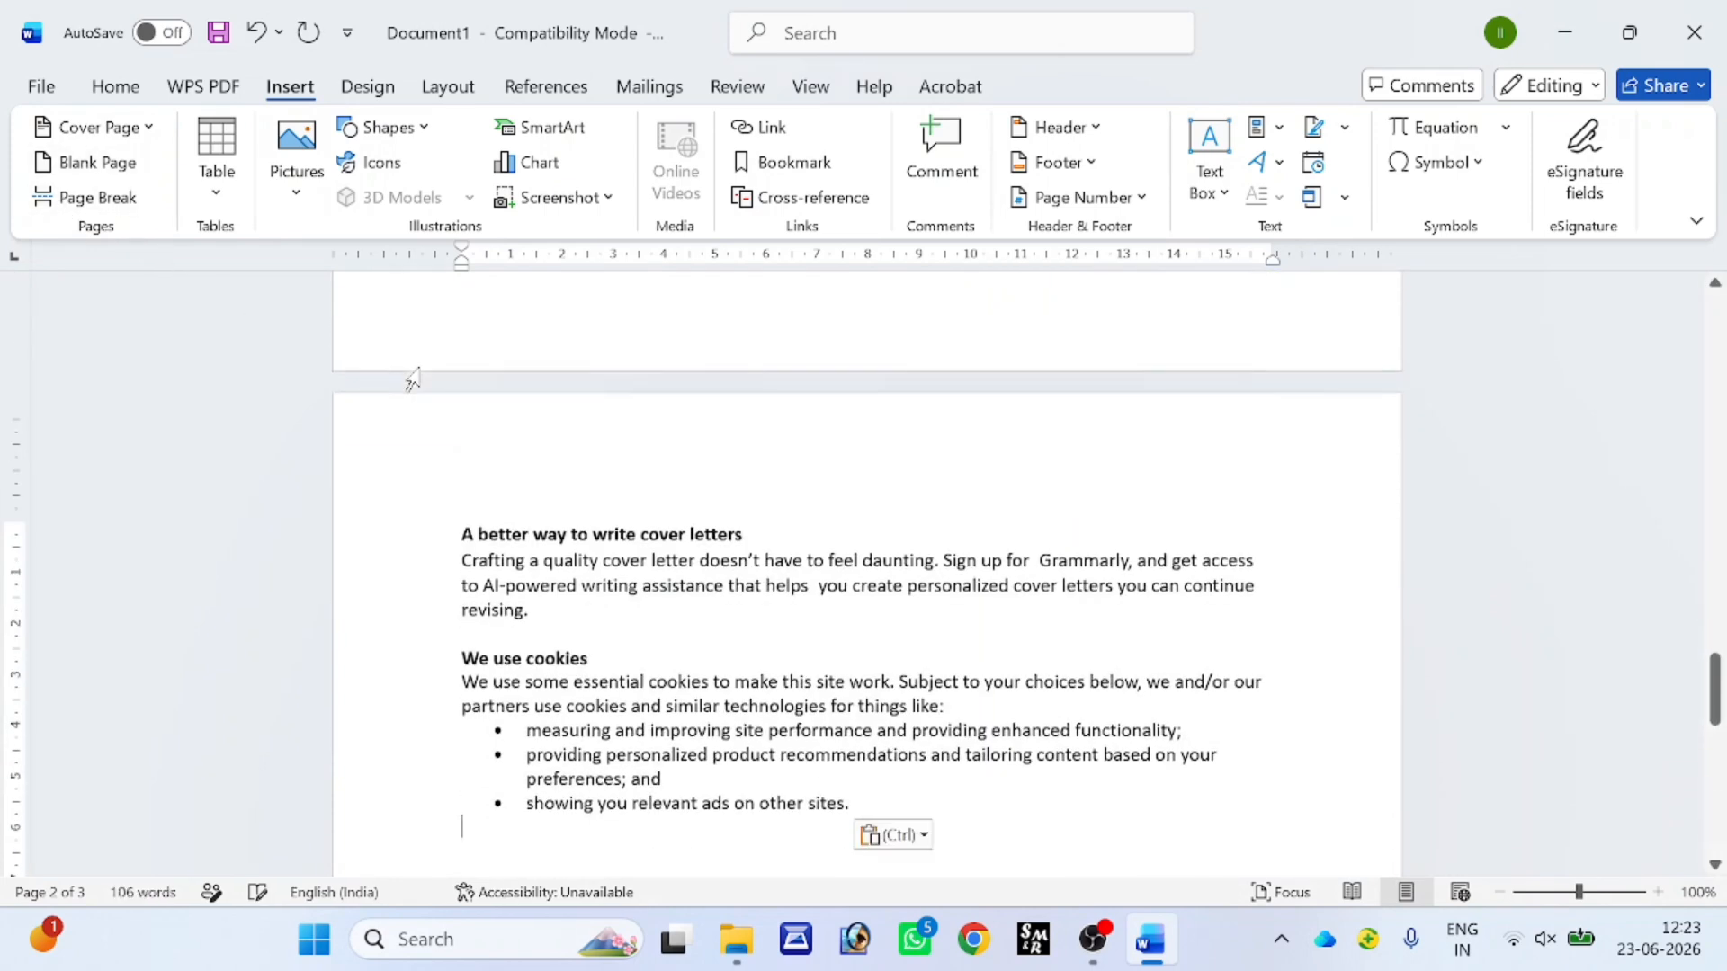
{"action": "scroll", "coordinate": [866, 575], "scroll_direction": "down", "scroll_amount": 3}
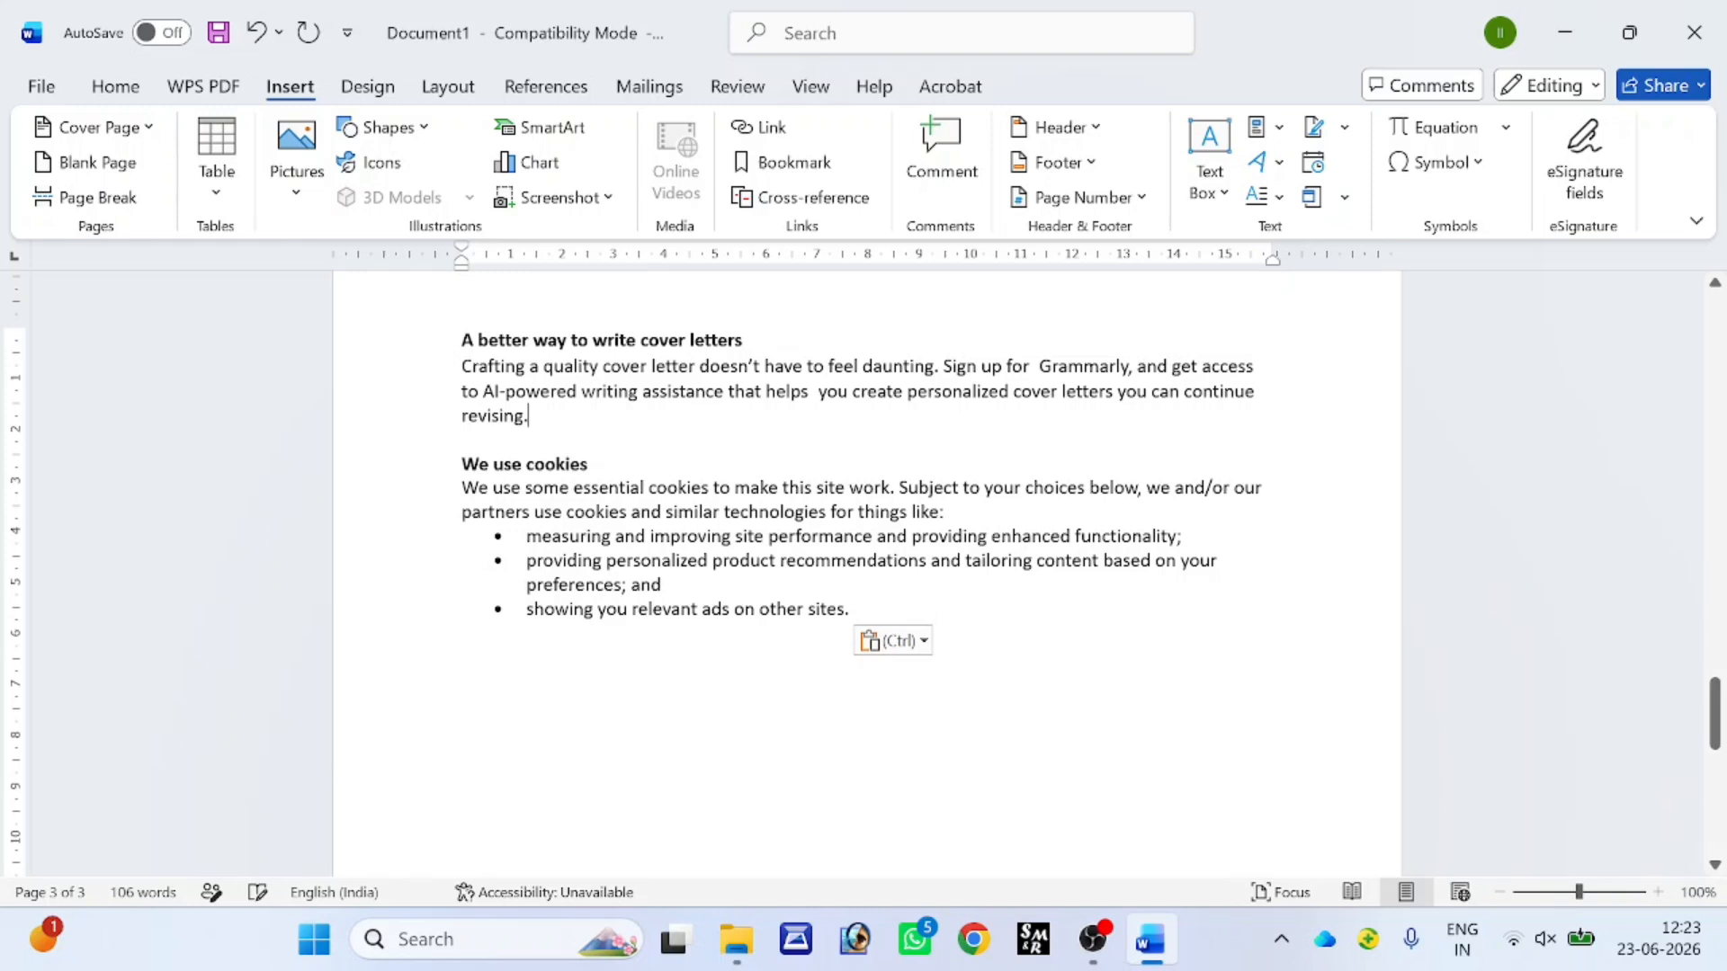
- Insert a page break after the cover letters paragraph so that "We use cookies" starts on a new page
{"action": "left_click", "coordinate": [93, 197]}
{"action": "scroll", "coordinate": [866, 576], "scroll_direction": "down", "scroll_amount": 8}
{"action": "scroll", "coordinate": [866, 576], "scroll_direction": "up", "scroll_amount": 20}
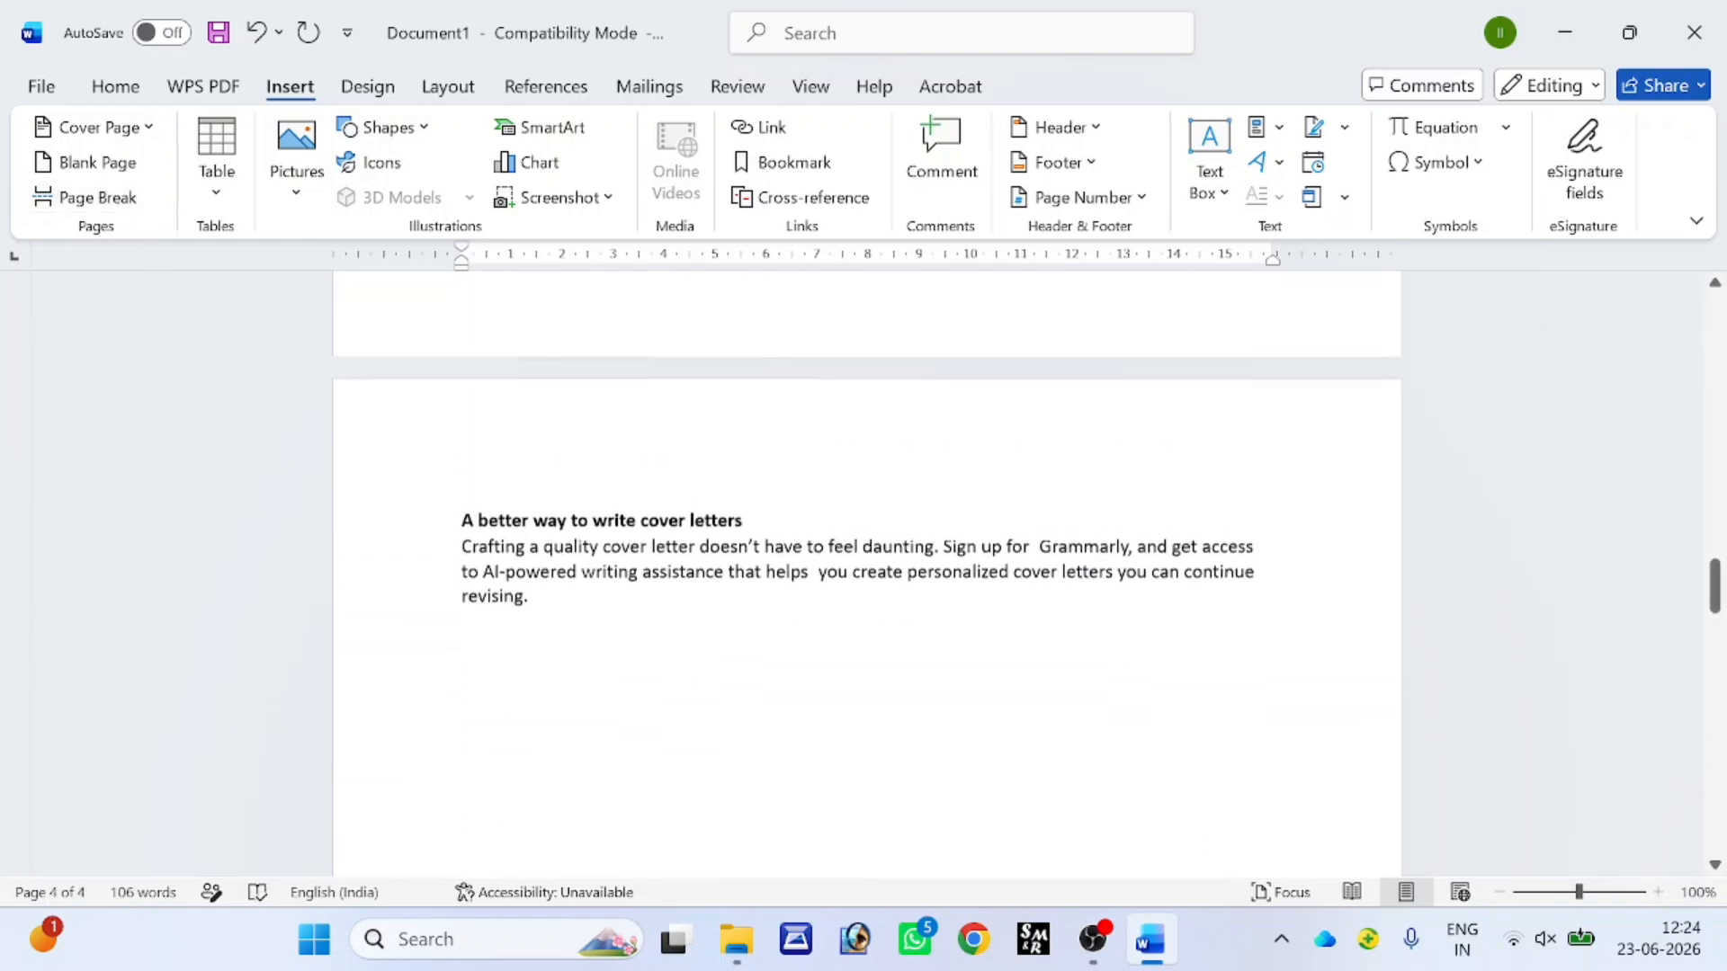
{"action": "scroll", "coordinate": [866, 576], "scroll_direction": "up", "scroll_amount": 1}
{"action": "scroll", "coordinate": [563, 603], "scroll_direction": "down", "scroll_amount": 10}
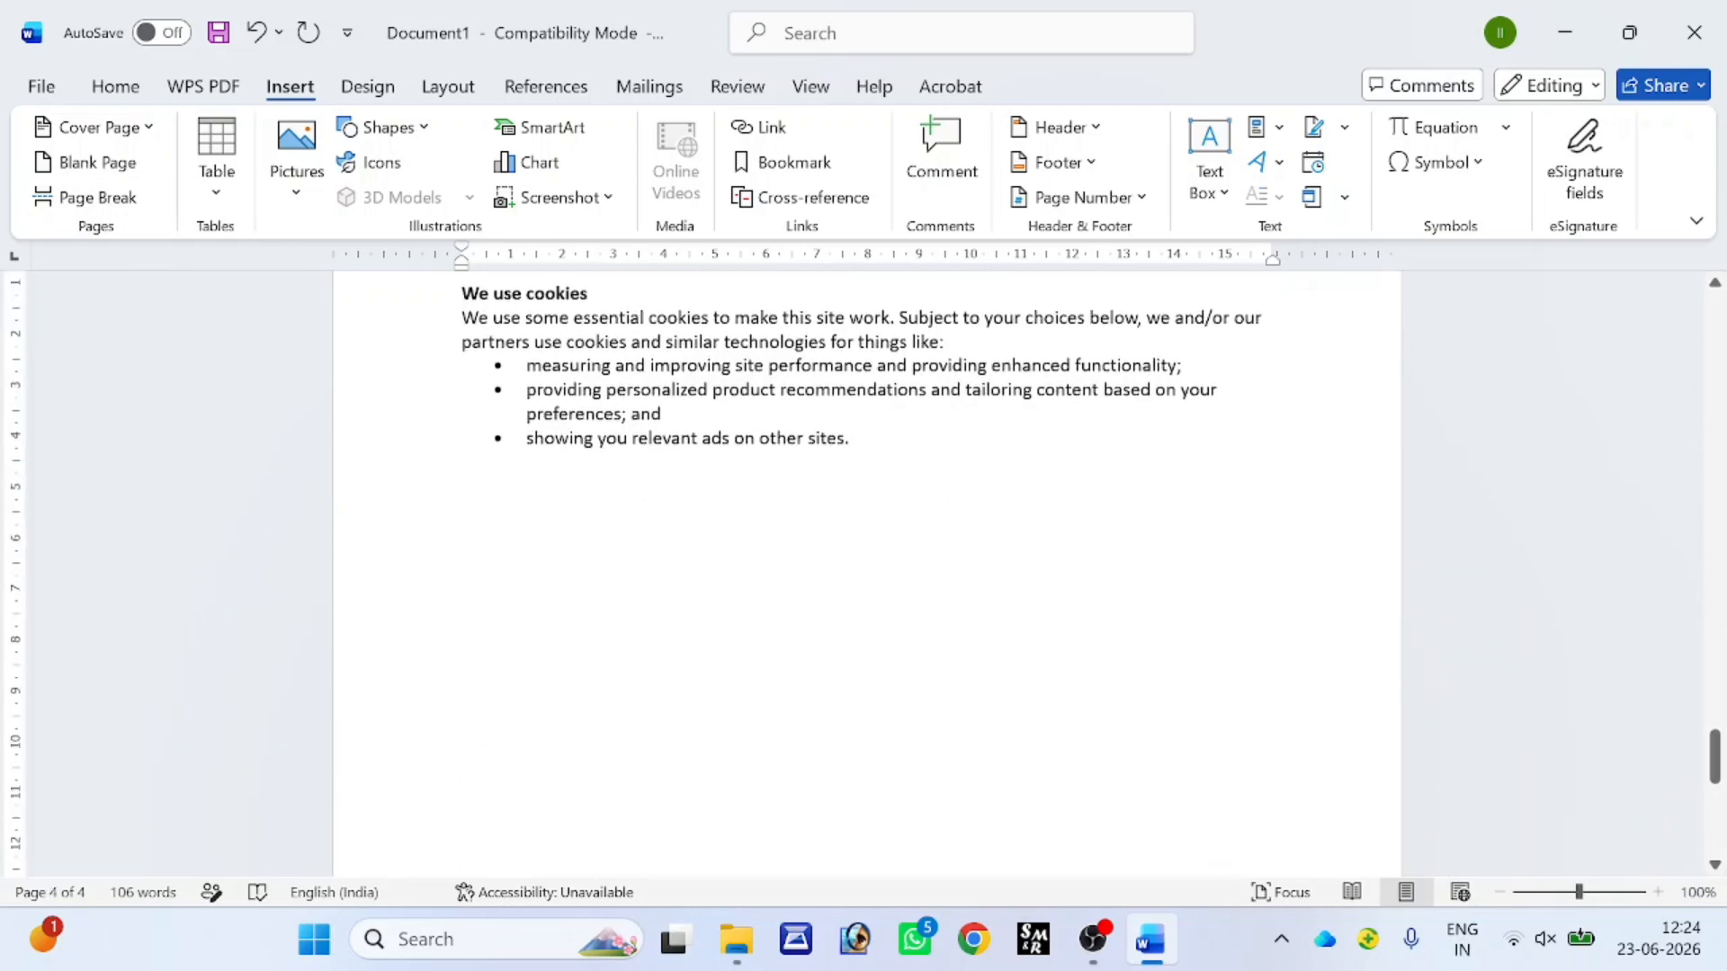
{"action": "left_click", "coordinate": [851, 439]}
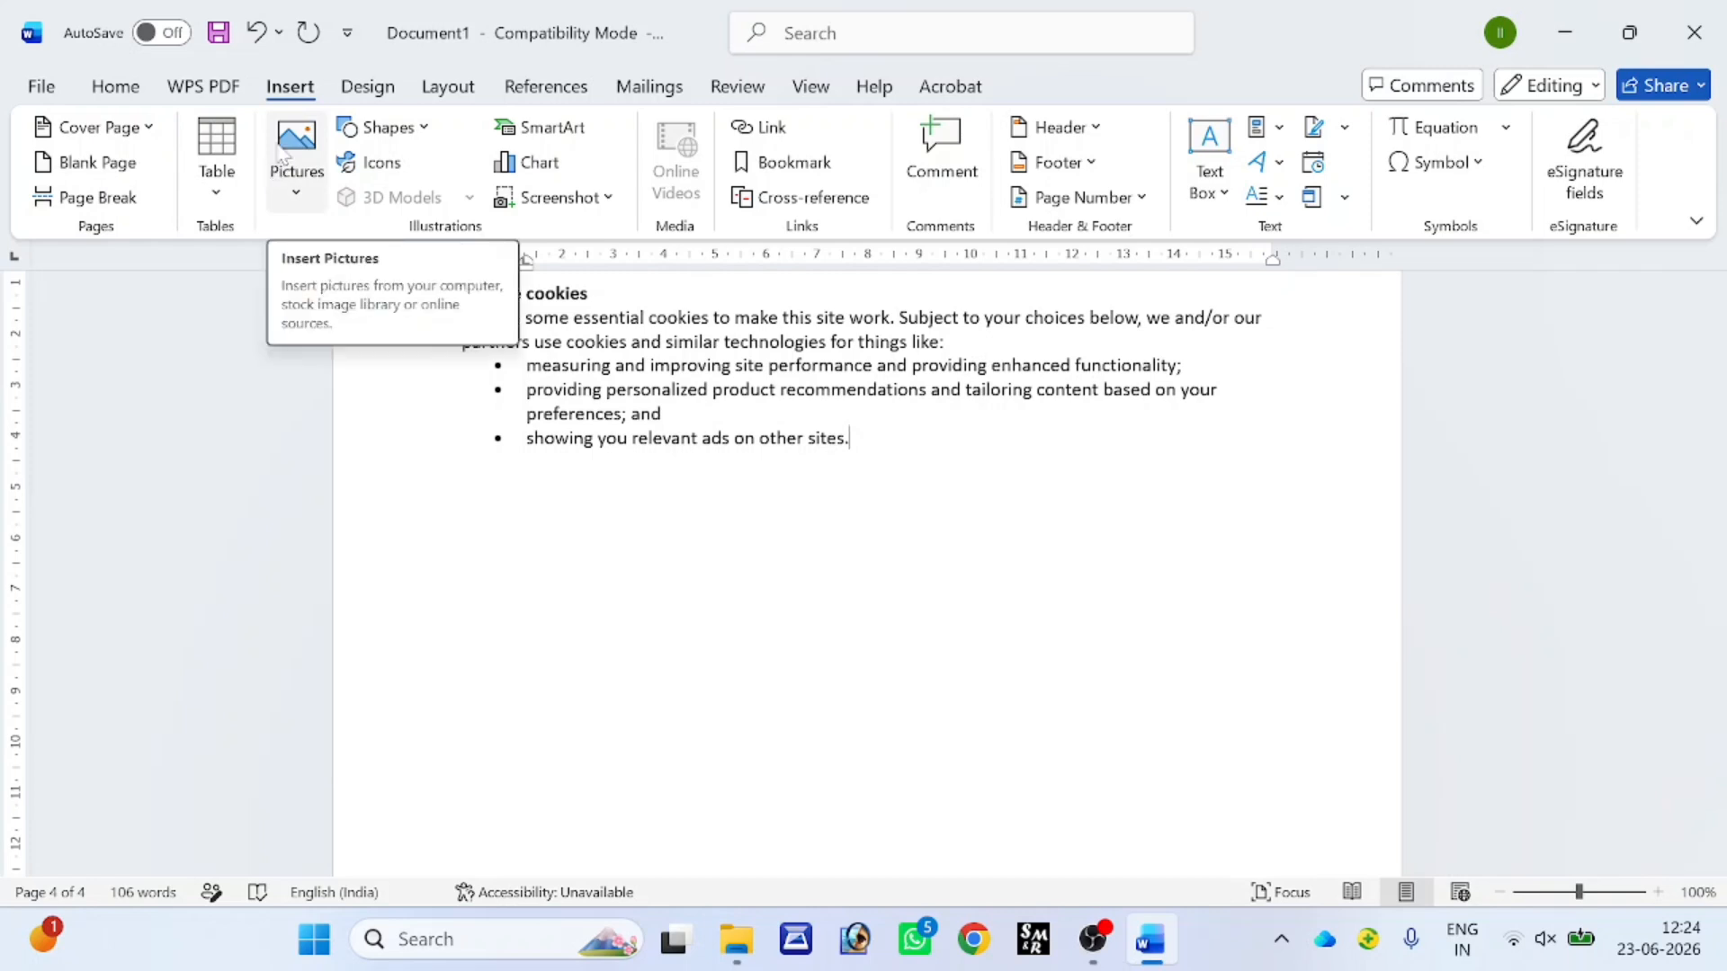
- Undo the page break between the cover letters paragraph and the "We use cookies" section
{"action": "scroll", "coordinate": [864, 540], "scroll_direction": "up", "scroll_amount": 3}
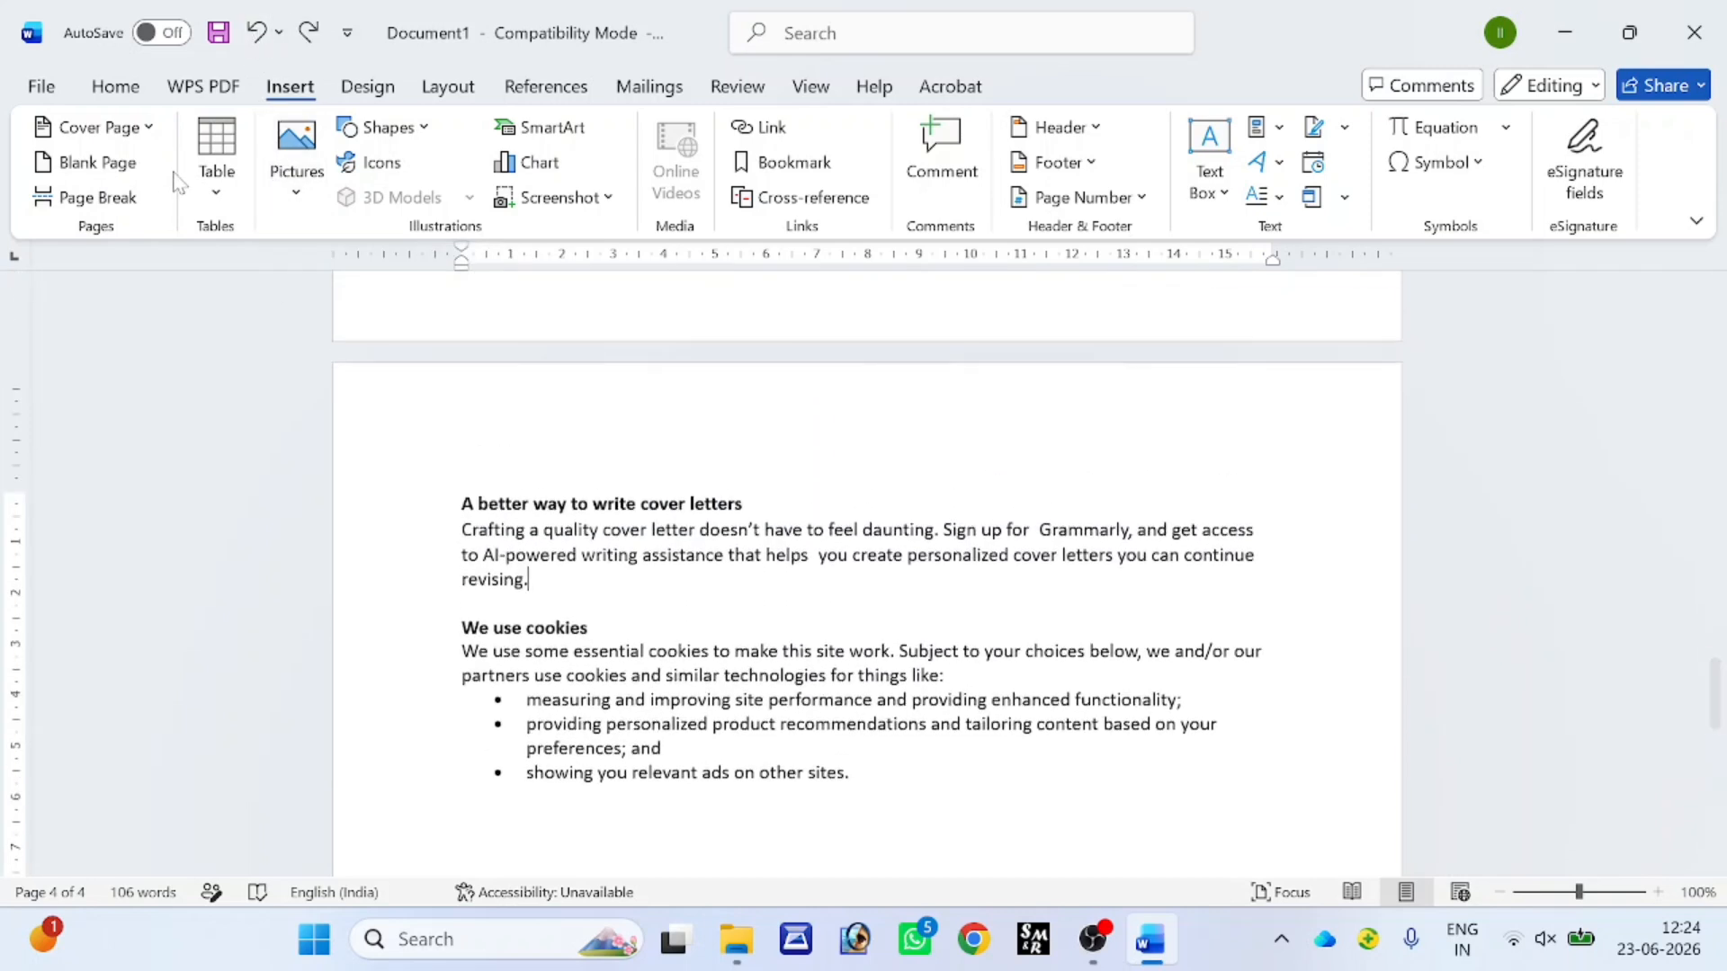
{"action": "scroll", "coordinate": [214, 175], "scroll_direction": "up", "scroll_amount": 1}
{"action": "scroll", "coordinate": [214, 179], "scroll_direction": "up", "scroll_amount": 1}
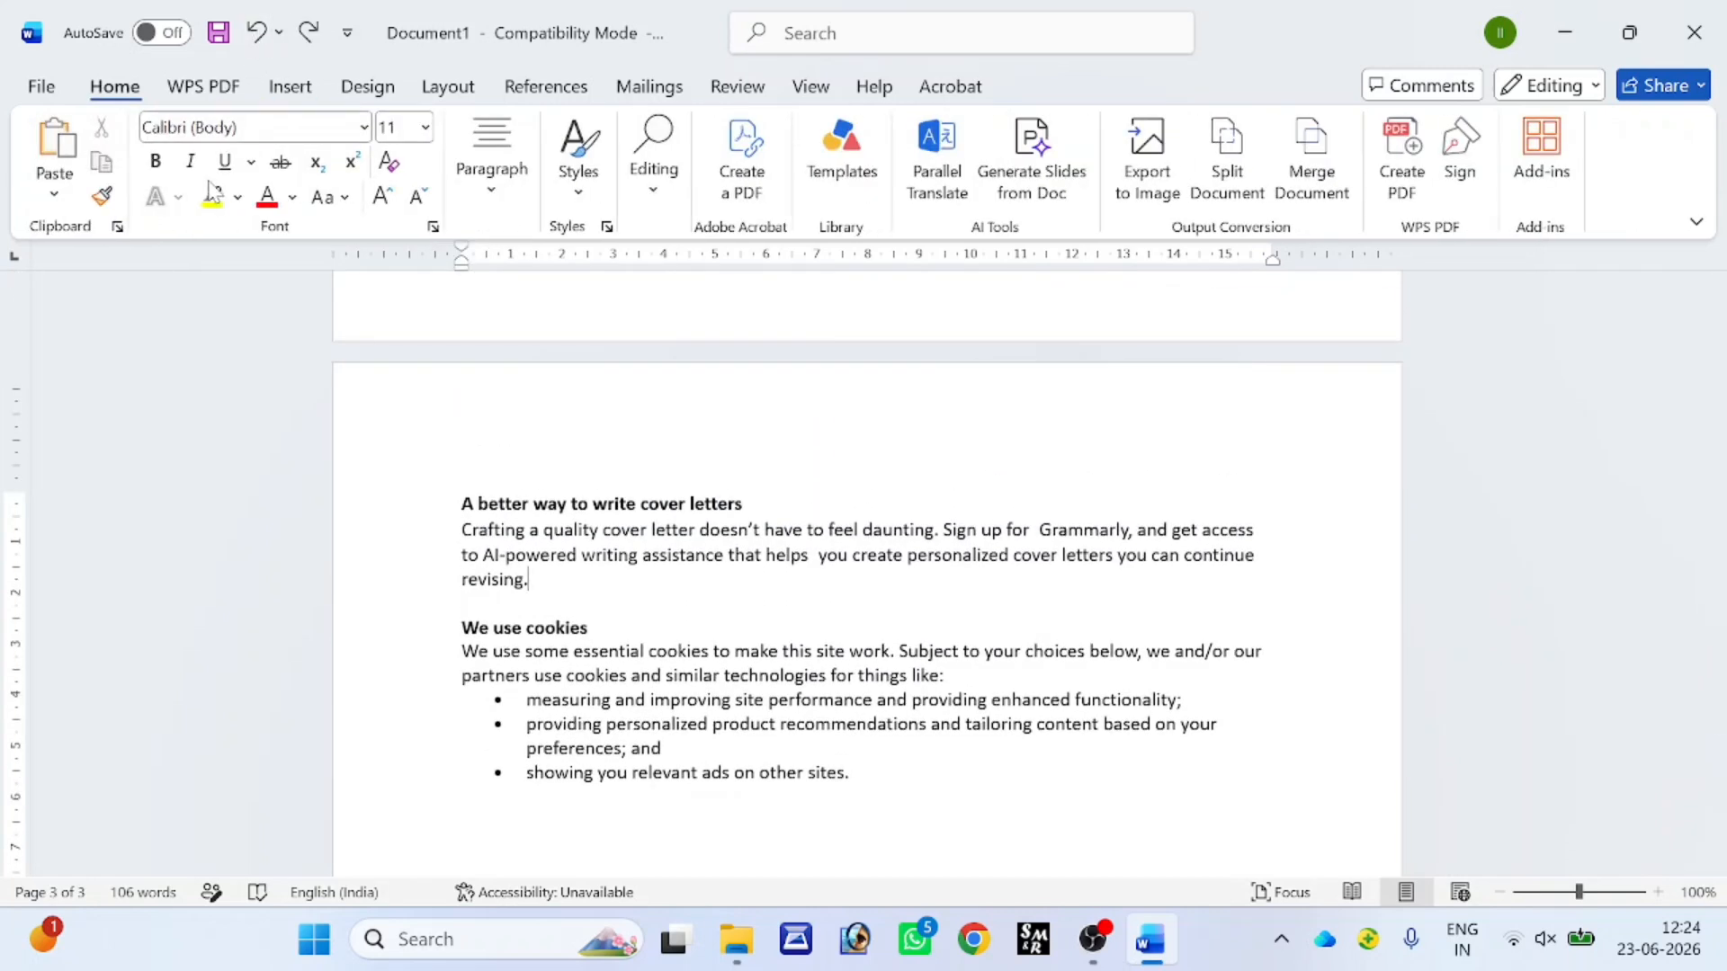
- Place the insertion point at the start of the blank page after the cover page
{"action": "left_click", "coordinate": [290, 86]}
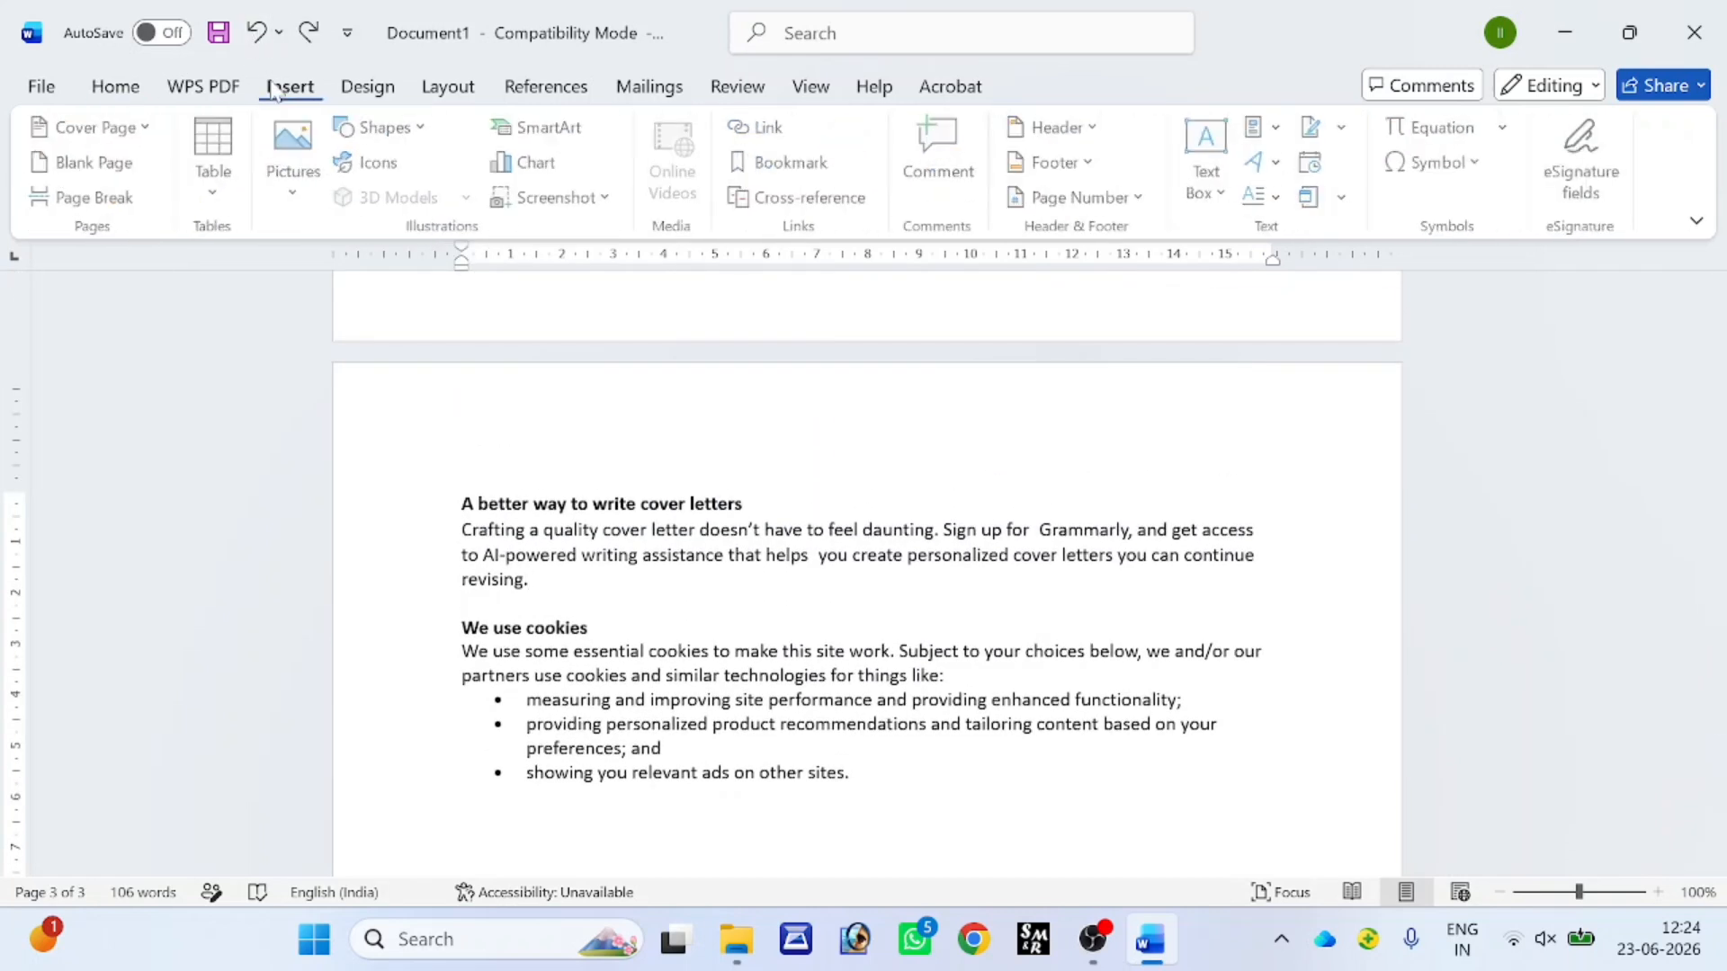
{"action": "left_click", "coordinate": [232, 199]}
{"action": "left_click", "coordinate": [719, 434]}
{"action": "scroll", "coordinate": [743, 429], "scroll_direction": "up", "scroll_amount": 5}
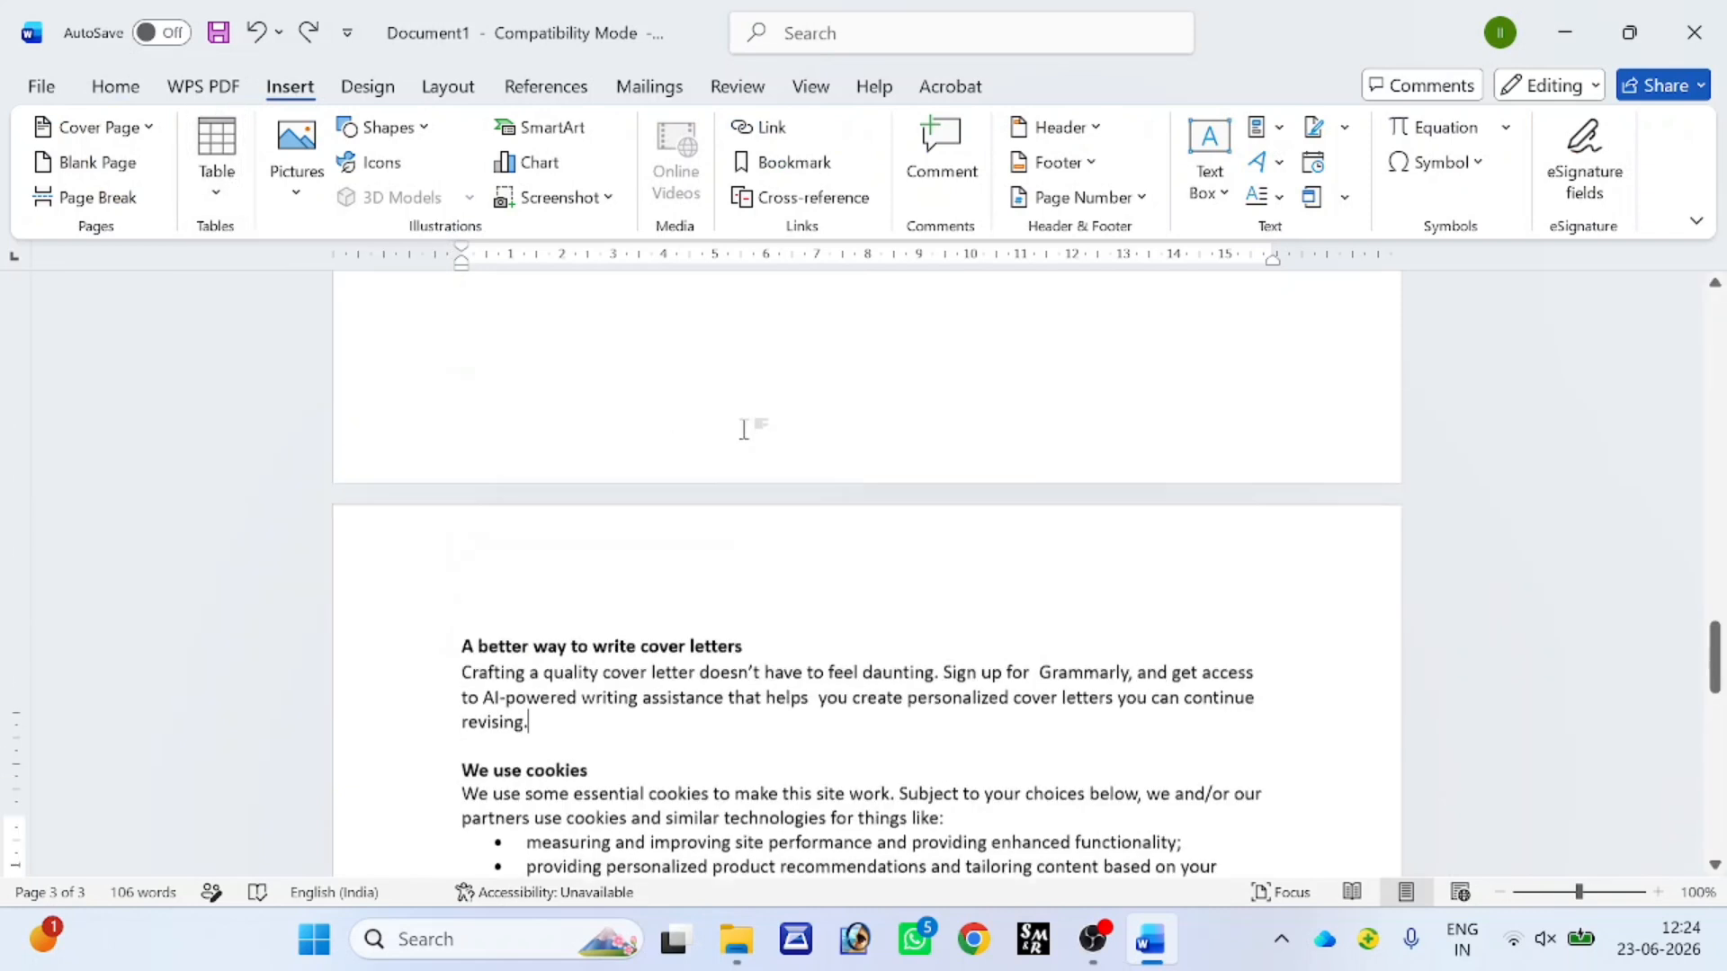
{"action": "scroll", "coordinate": [710, 445], "scroll_direction": "up", "scroll_amount": 8}
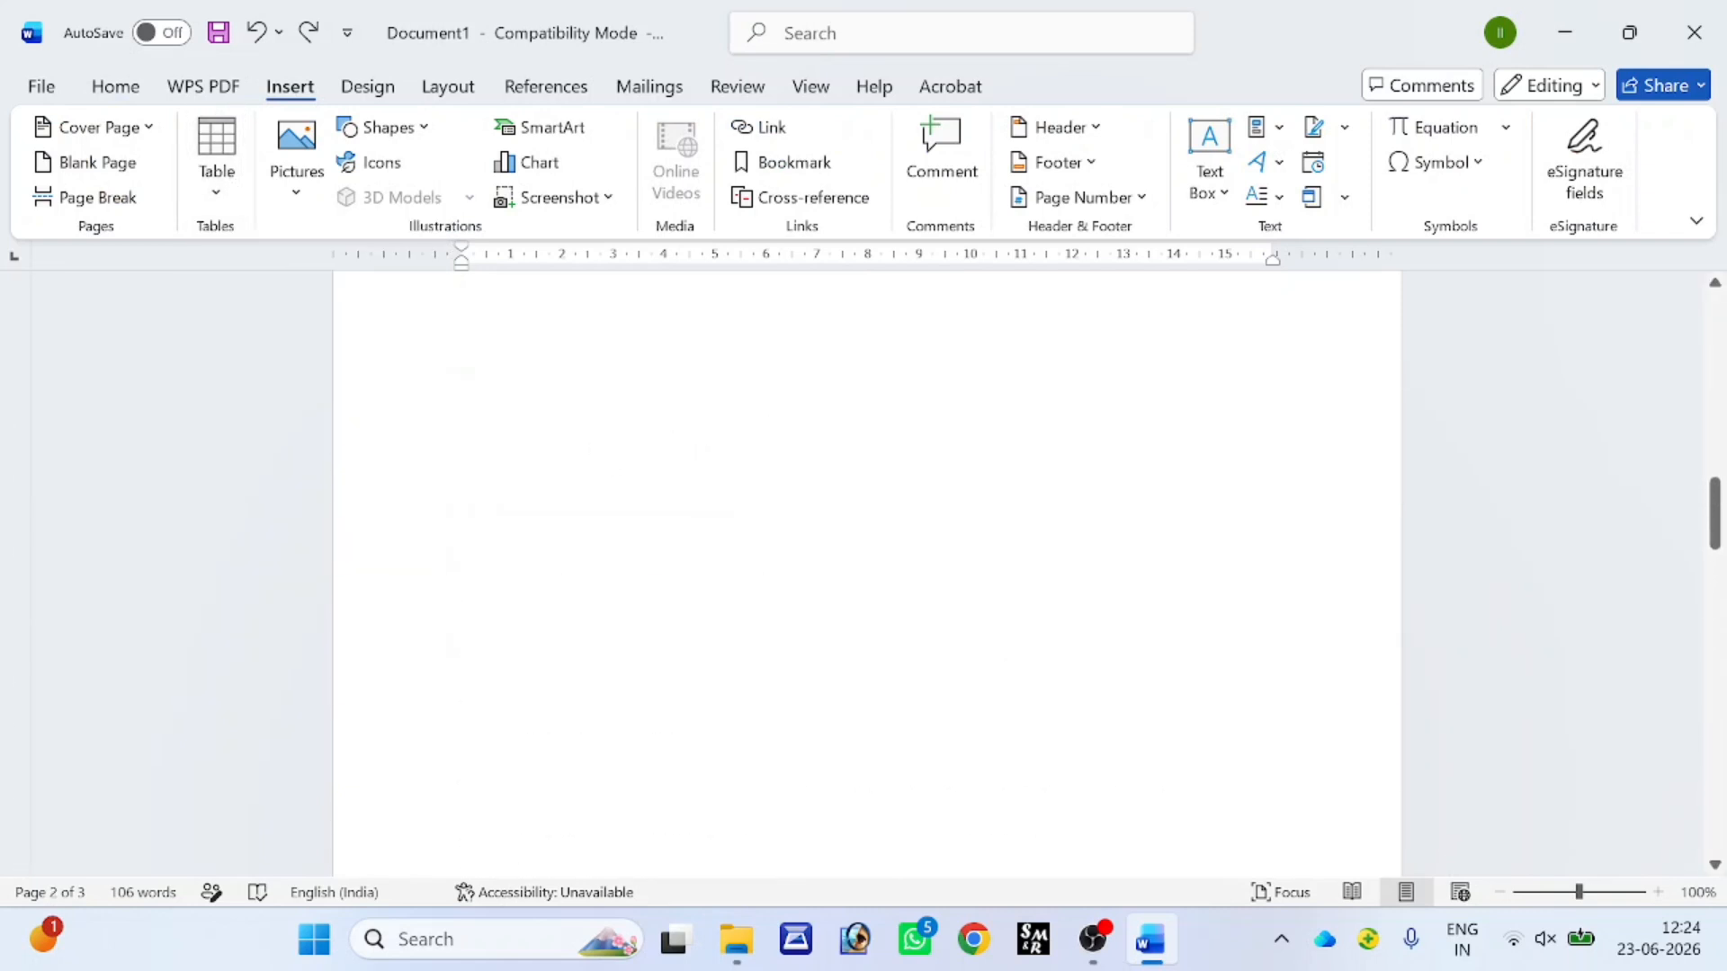
{"action": "scroll", "coordinate": [711, 450], "scroll_direction": "up", "scroll_amount": 1}
{"action": "left_click", "coordinate": [397, 661]}
{"action": "left_click", "coordinate": [550, 695]}
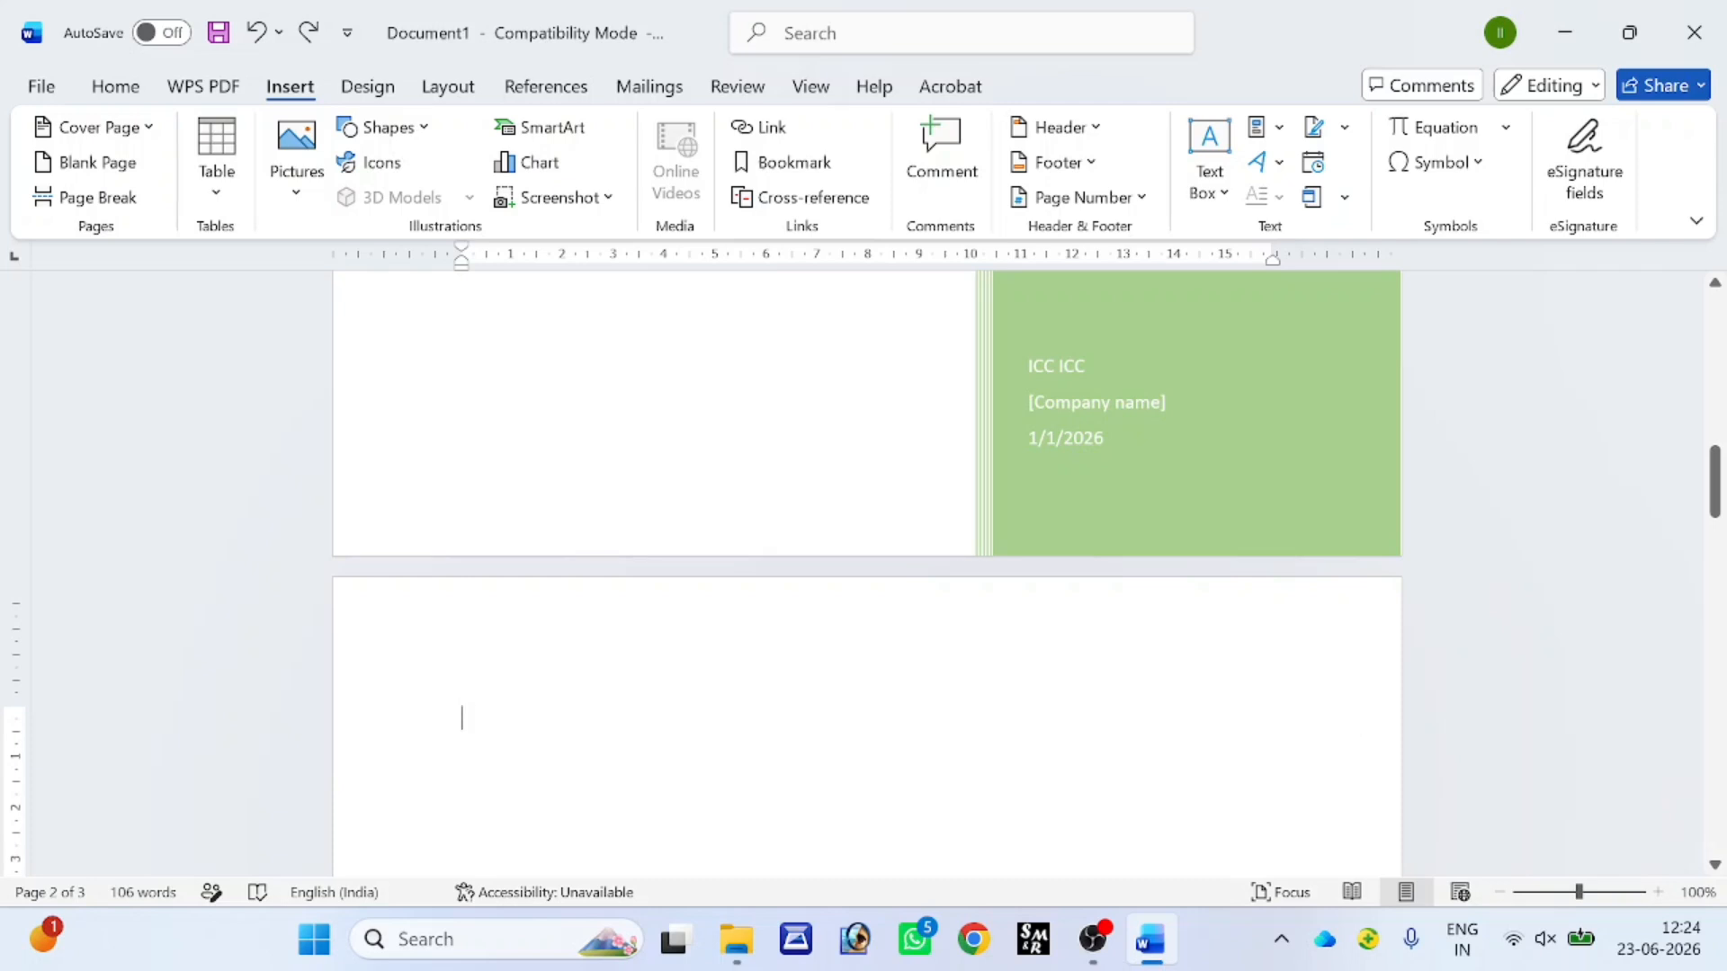
{"action": "scroll", "coordinate": [515, 706], "scroll_direction": "down", "scroll_amount": 1}
{"action": "scroll", "coordinate": [484, 433], "scroll_direction": "down", "scroll_amount": 1}
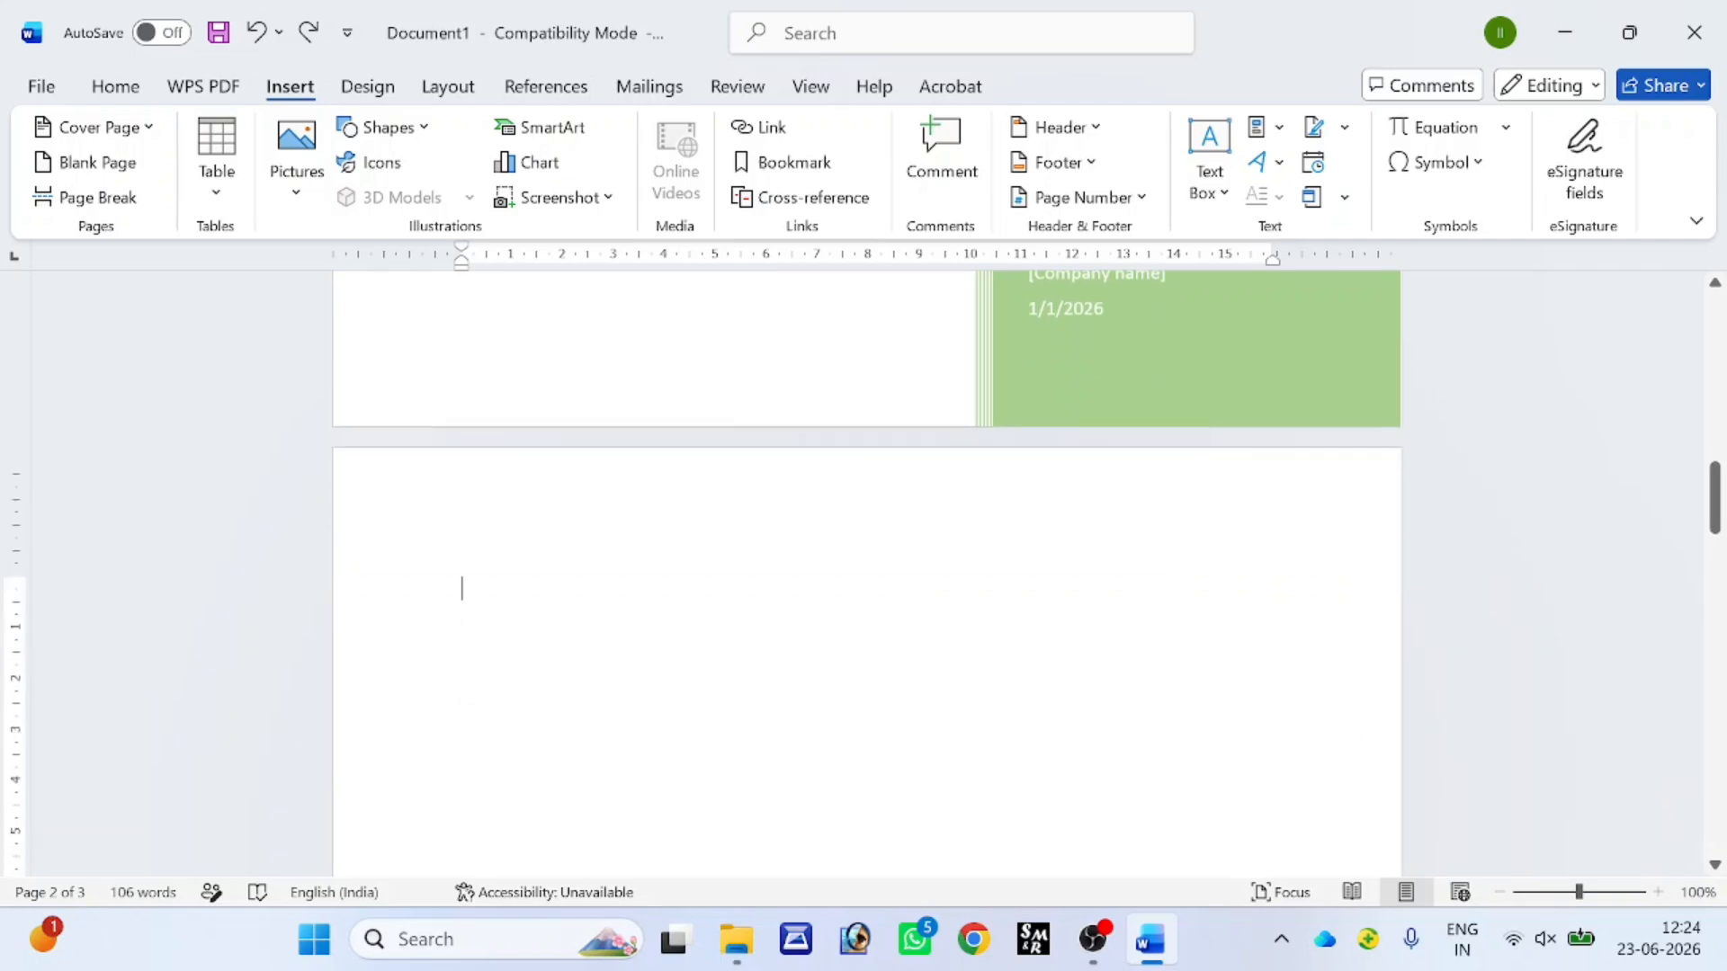
- Try out a table with 10 columns, 6 rows and automatic fixed column width on the blank page, and undo it
{"action": "left_click", "coordinate": [239, 196]}
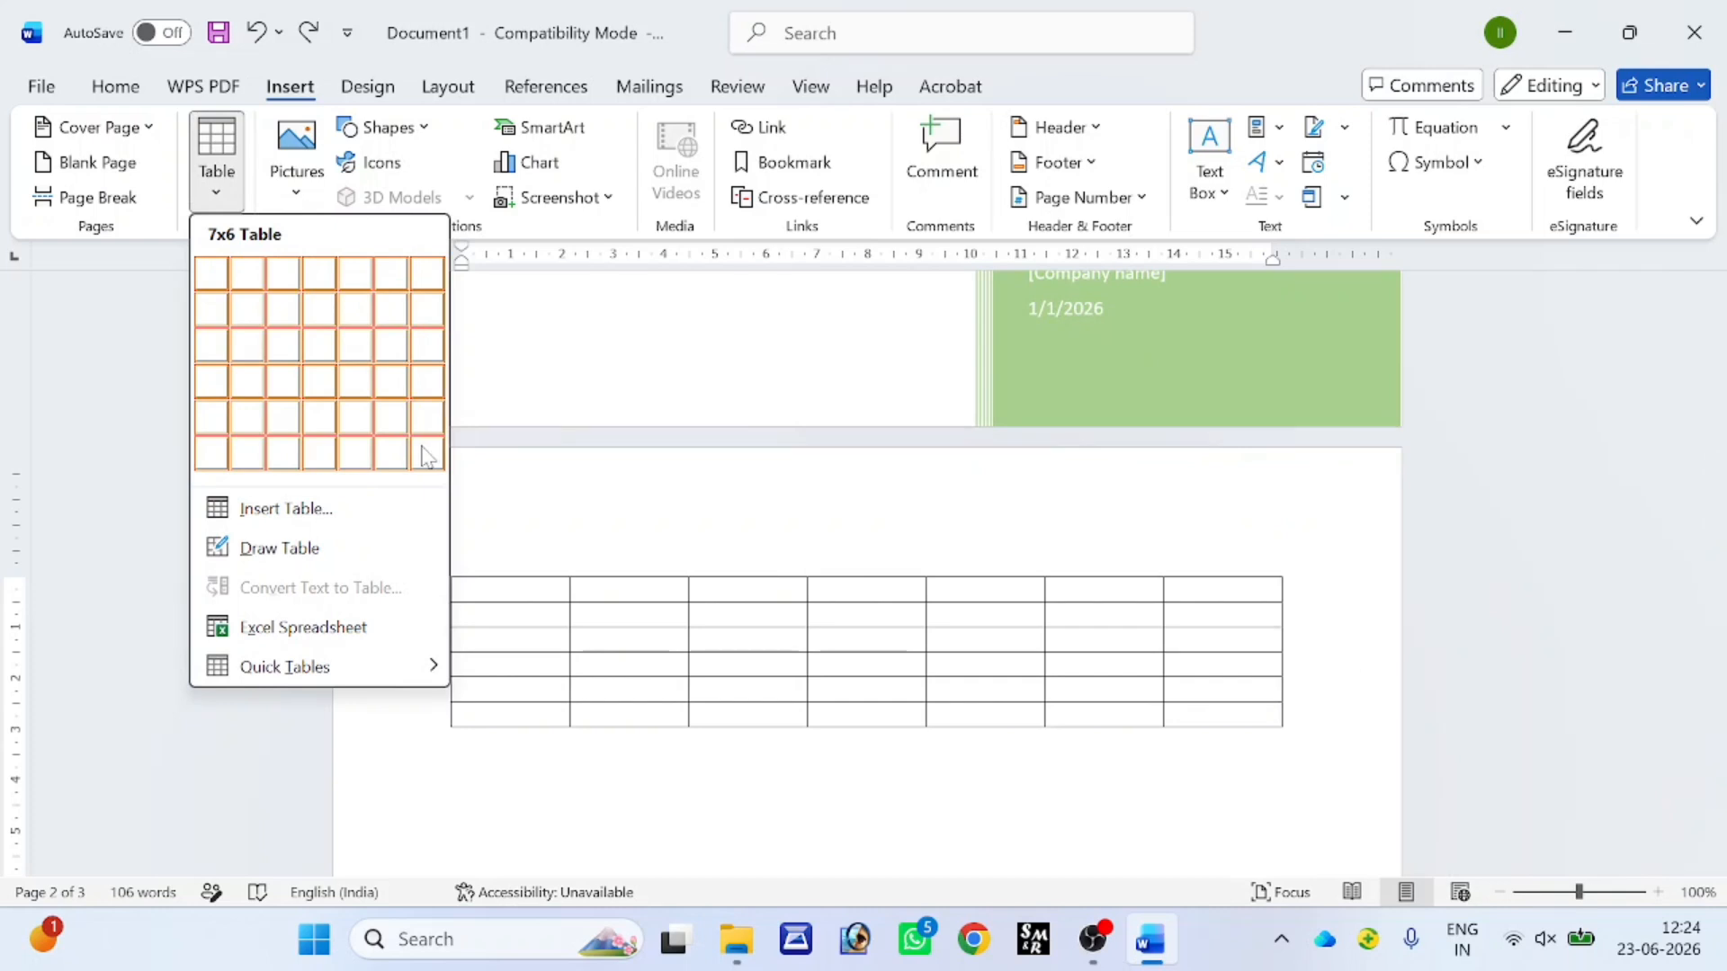
{"action": "left_click", "coordinate": [321, 511]}
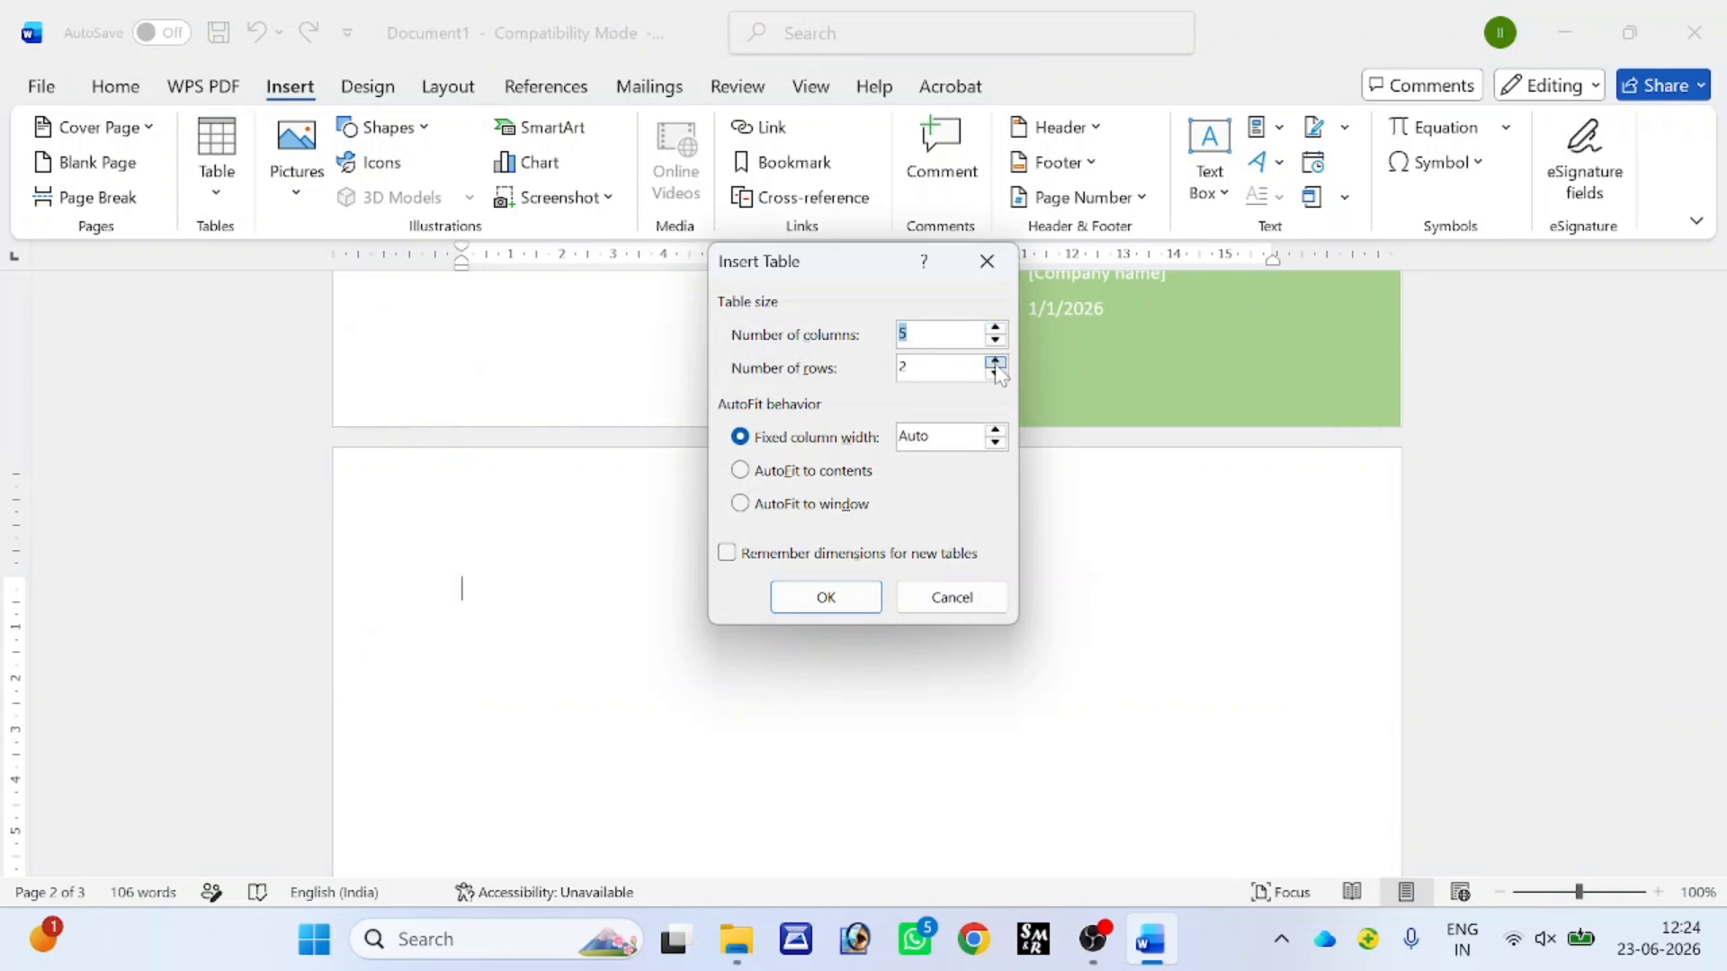
{"action": "double_click", "coordinate": [996, 328]}
{"action": "left_click", "coordinate": [823, 593]}
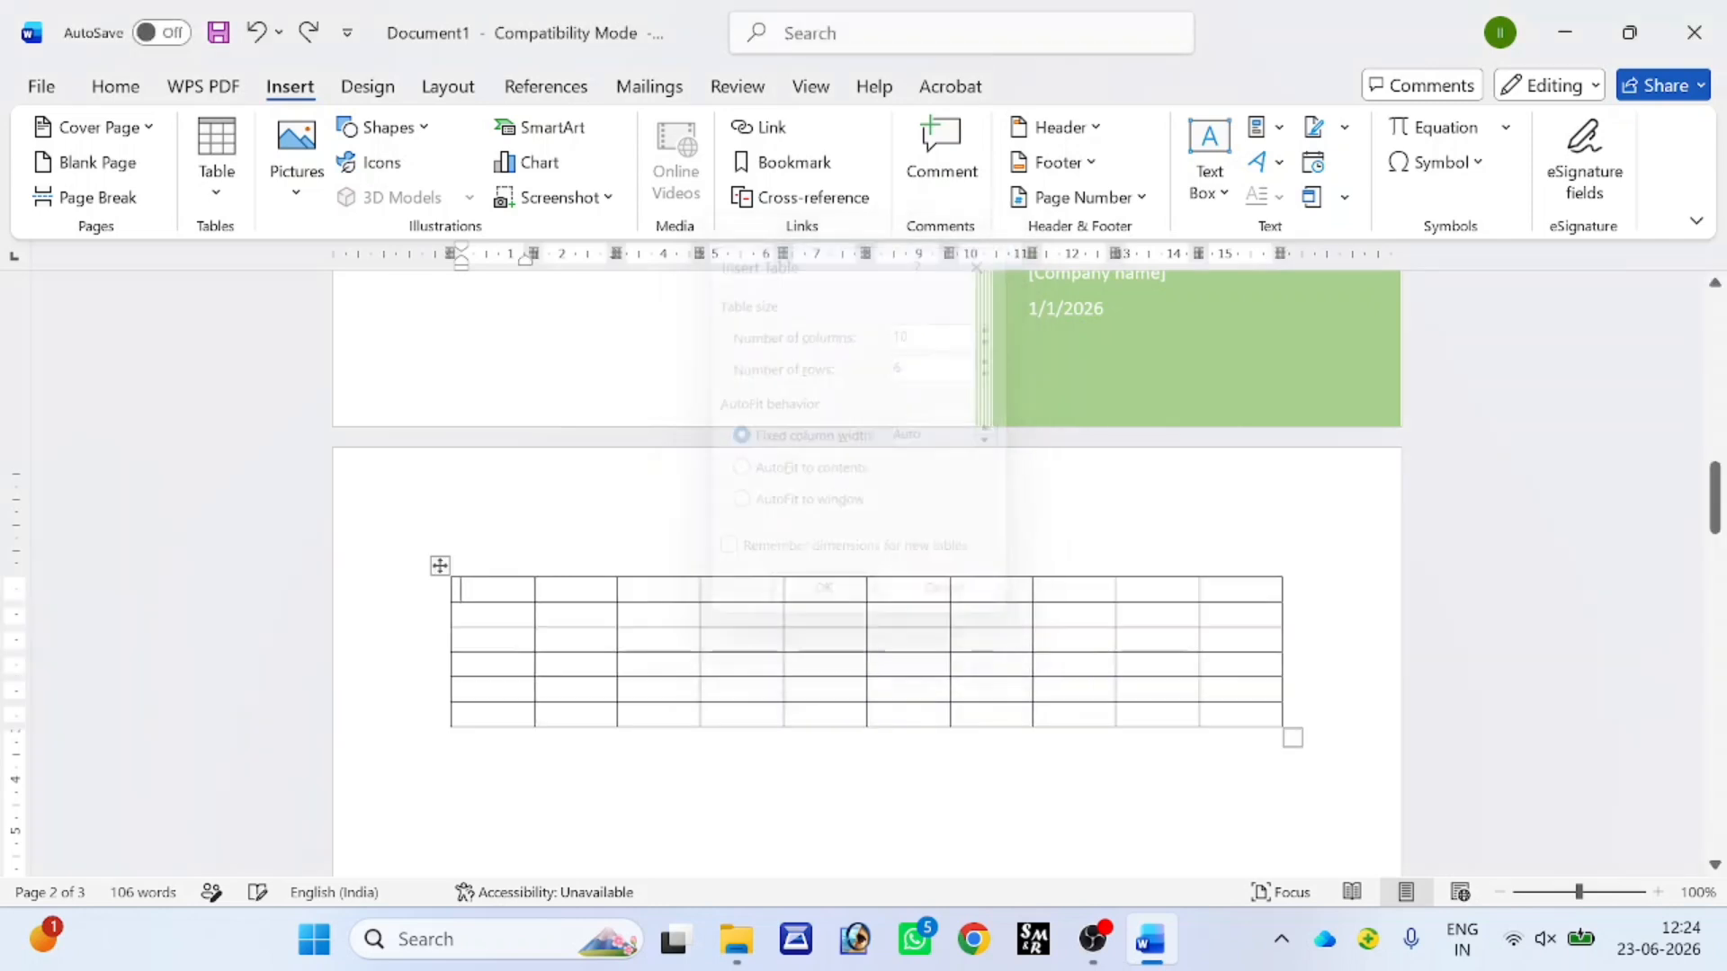
{"action": "left_click", "coordinate": [256, 34]}
- Draw a table by hand across the page after the cover and add horizontal row lines inside it
{"action": "left_click", "coordinate": [290, 86]}
{"action": "left_click", "coordinate": [220, 185]}
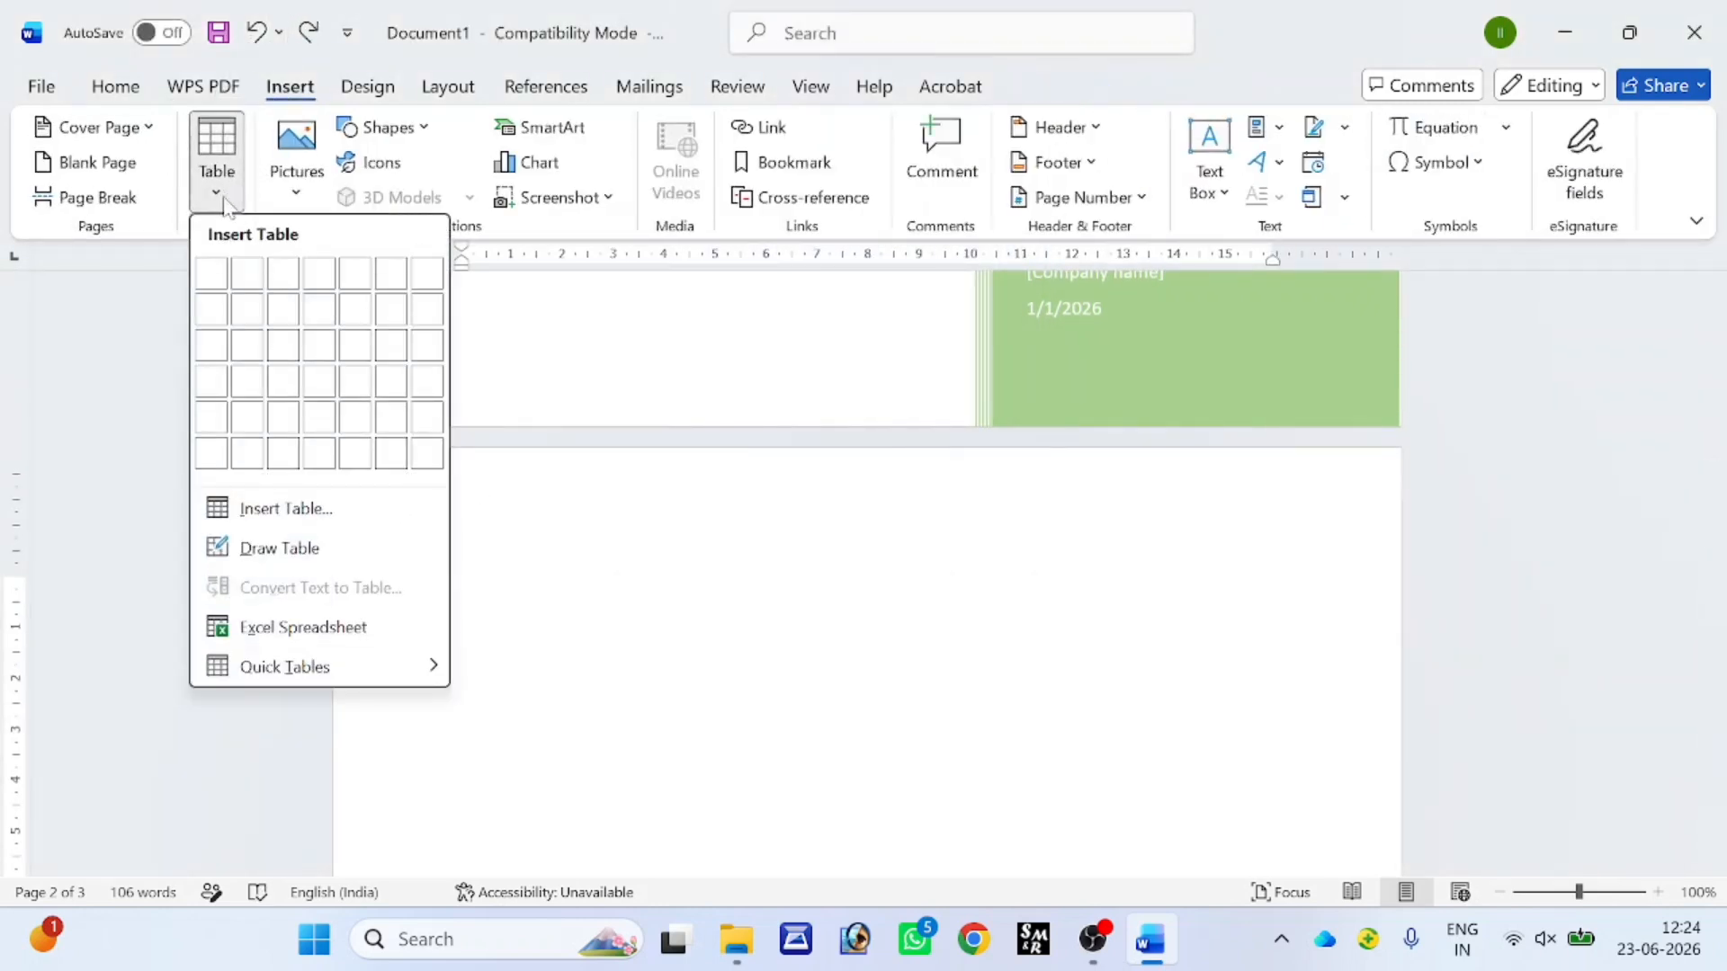
{"action": "left_click", "coordinate": [279, 548]}
{"action": "mouse_move", "coordinate": [454, 528]}
{"action": "left_mouse_down"}
{"action": "mouse_move", "coordinate": [758, 728]}
{"action": "mouse_move", "coordinate": [1257, 749]}
{"action": "left_mouse_up"}
{"action": "left_click_drag", "start_coordinate": [470, 601], "coordinate": [962, 600]}
{"action": "left_click_drag", "start_coordinate": [455, 611], "coordinate": [963, 609]}
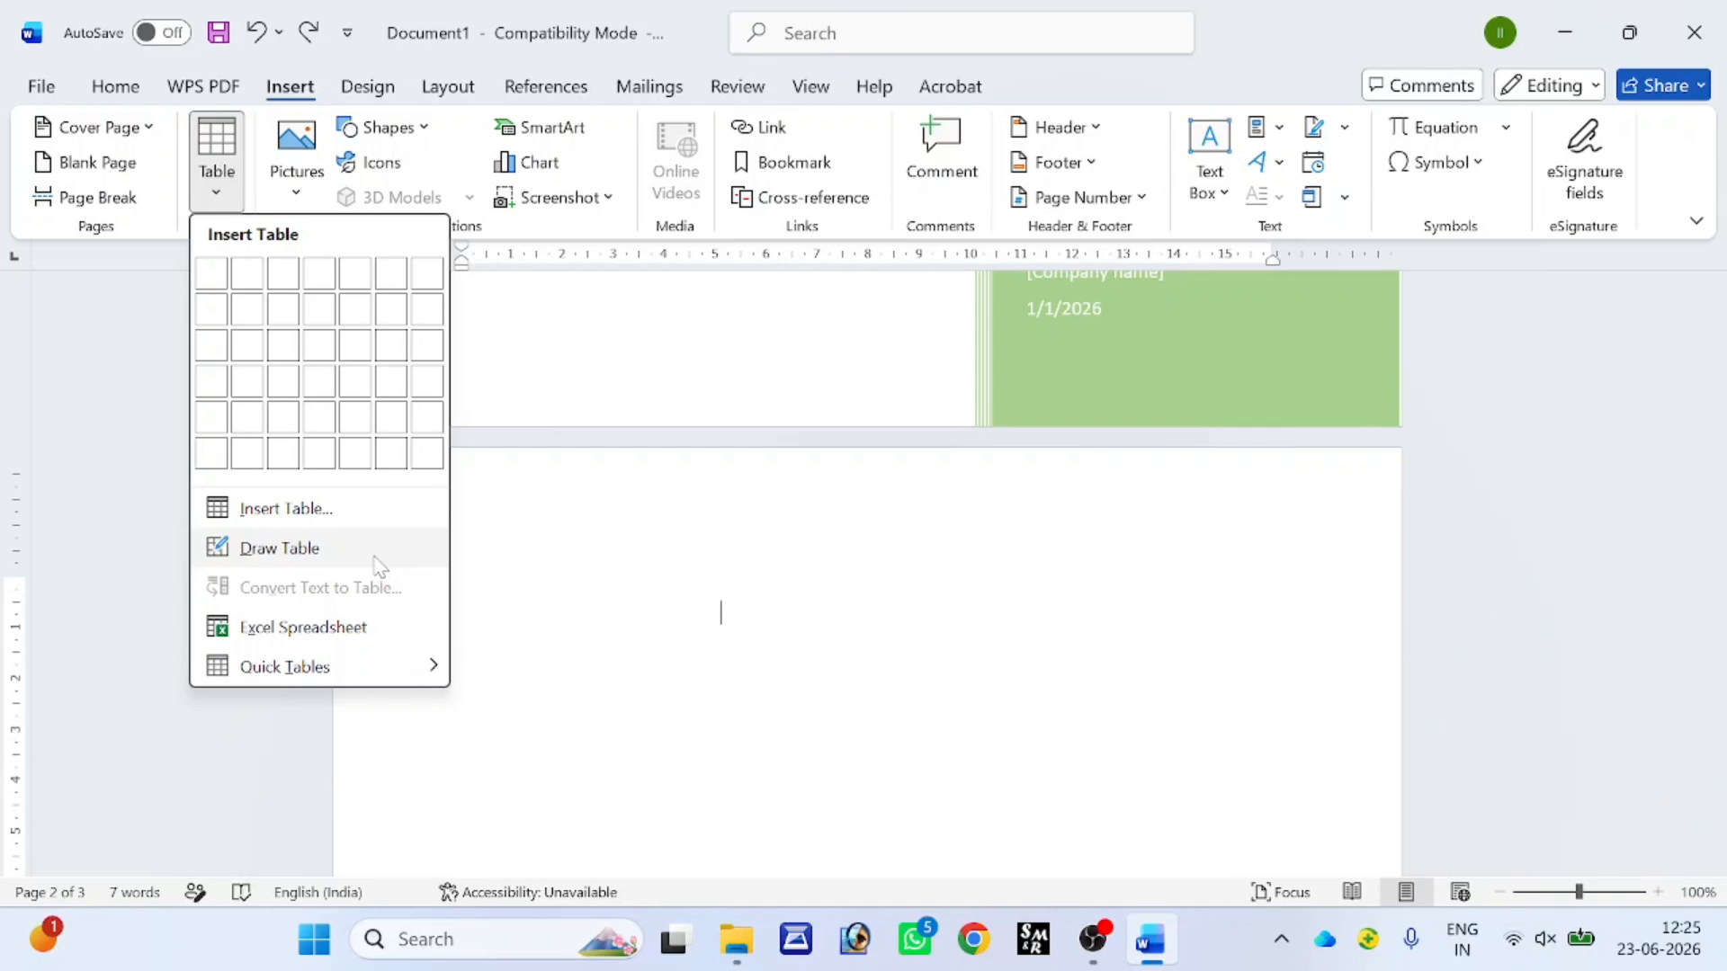
- Draw a full-width table after the cover page, divided into three rows and two columns, with the first column about 7.23 cm wide
{"action": "left_click", "coordinate": [371, 563]}
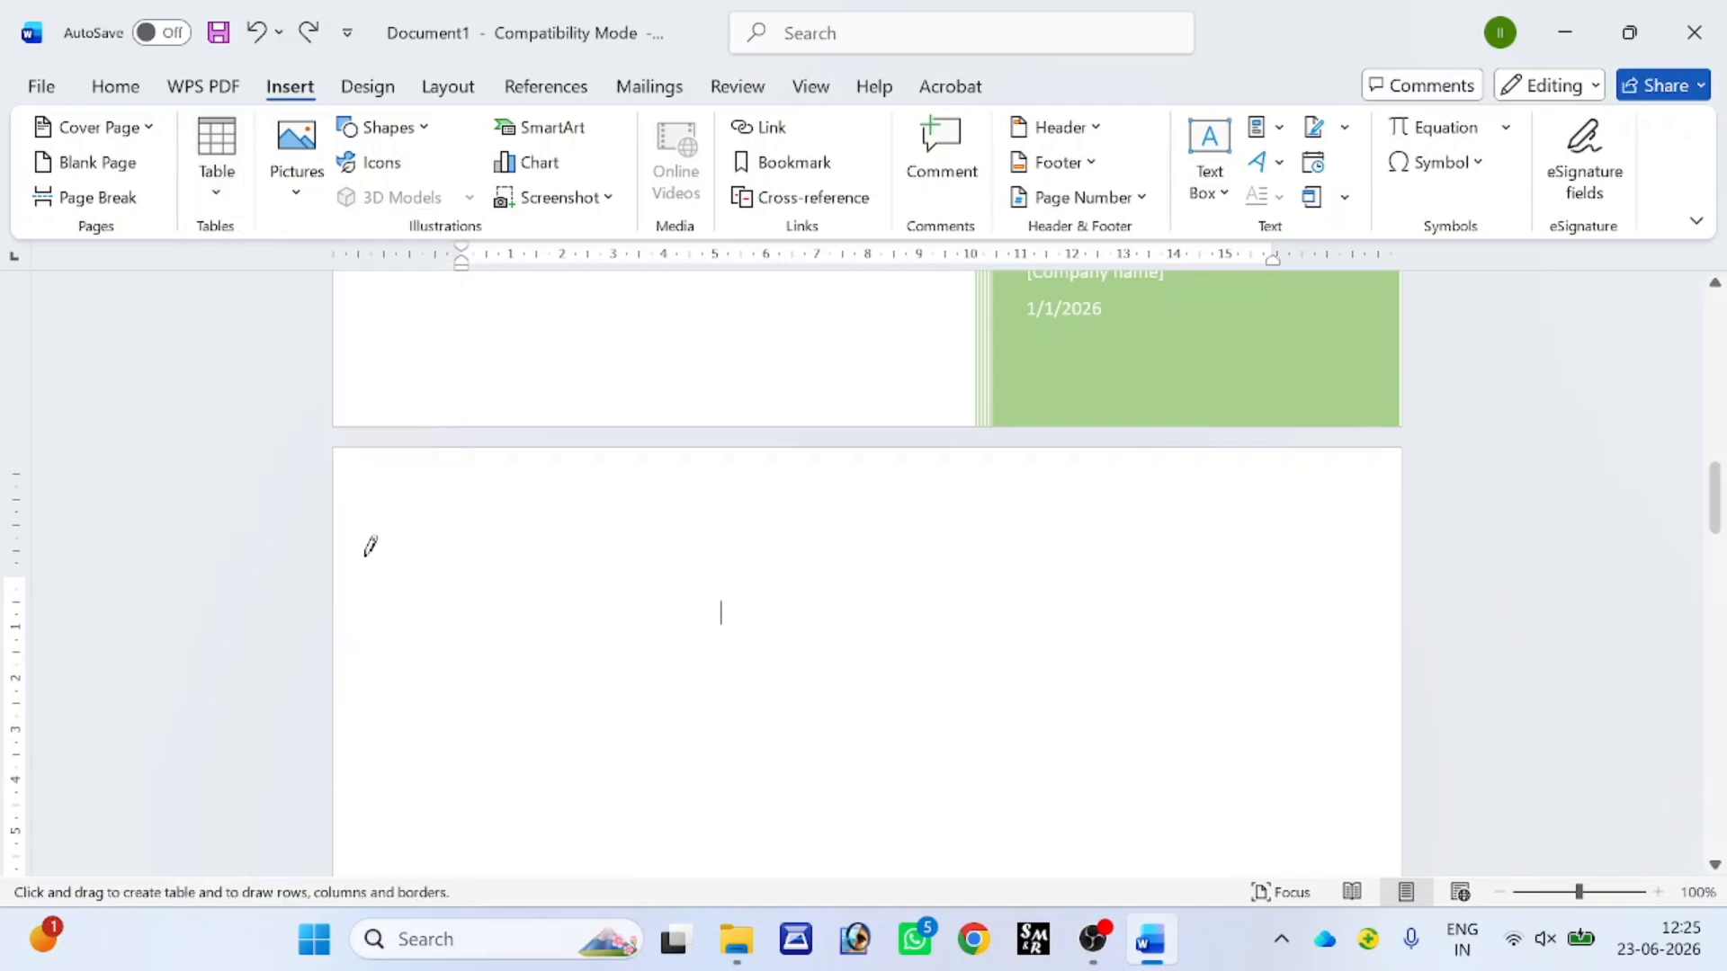
{"action": "mouse_move", "coordinate": [464, 542]}
{"action": "left_mouse_down"}
{"action": "mouse_move", "coordinate": [979, 759]}
{"action": "mouse_move", "coordinate": [1319, 766]}
{"action": "left_mouse_up"}
{"action": "left_click_drag", "start_coordinate": [470, 629], "coordinate": [842, 646]}
{"action": "left_click_drag", "start_coordinate": [469, 672], "coordinate": [953, 673]}
{"action": "mouse_move", "coordinate": [833, 613]}
{"action": "left_mouse_down"}
{"action": "mouse_move", "coordinate": [815, 718]}
{"action": "mouse_move", "coordinate": [864, 837]}
{"action": "mouse_move", "coordinate": [846, 828]}
{"action": "left_mouse_up"}
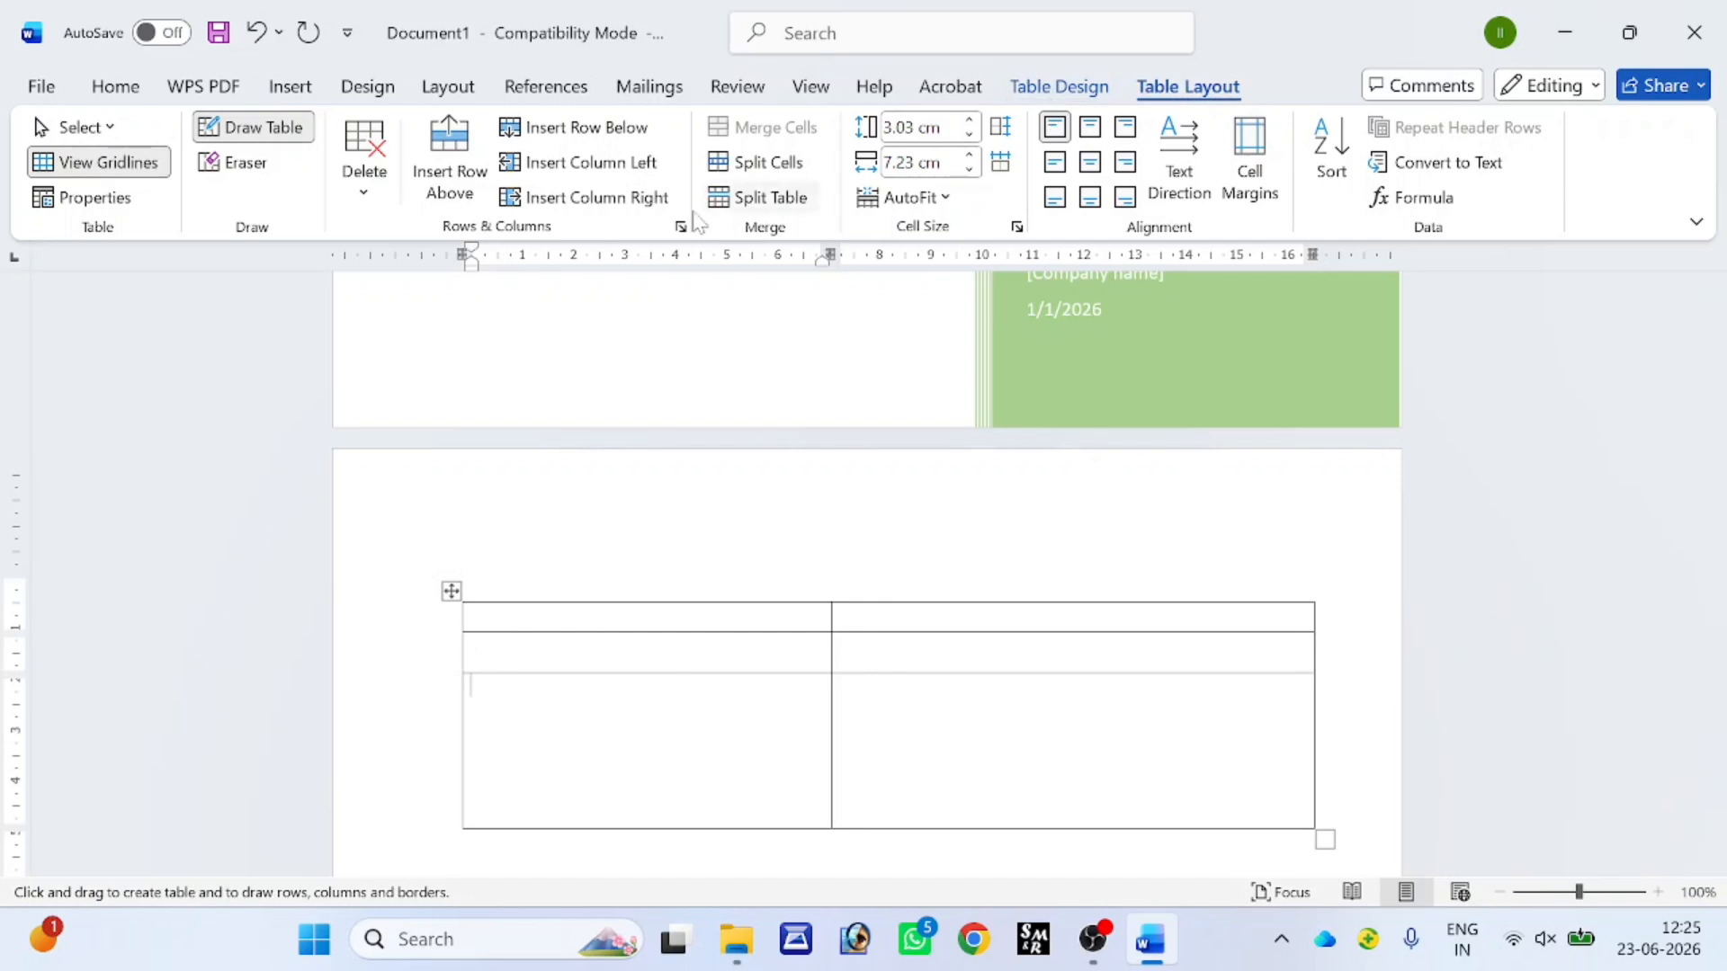
- Erase the column divider in the lower rows of the hand-drawn table, and then erase the whole table
{"action": "left_click", "coordinate": [236, 165]}
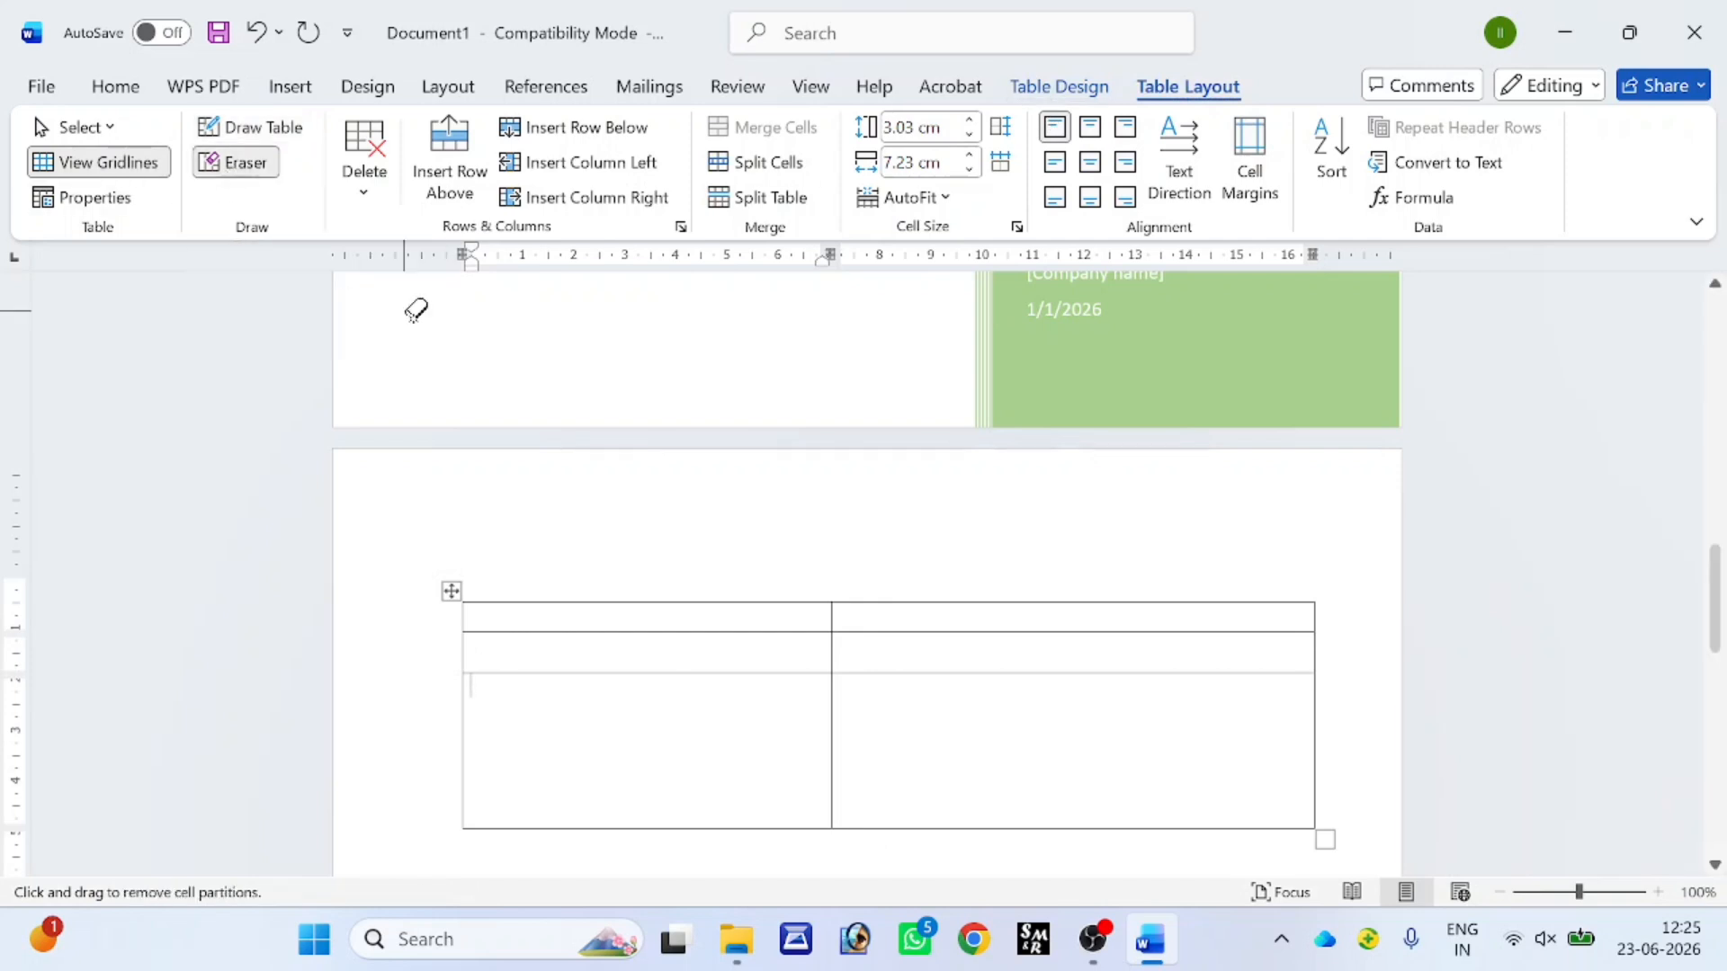
{"action": "left_click", "coordinate": [828, 728]}
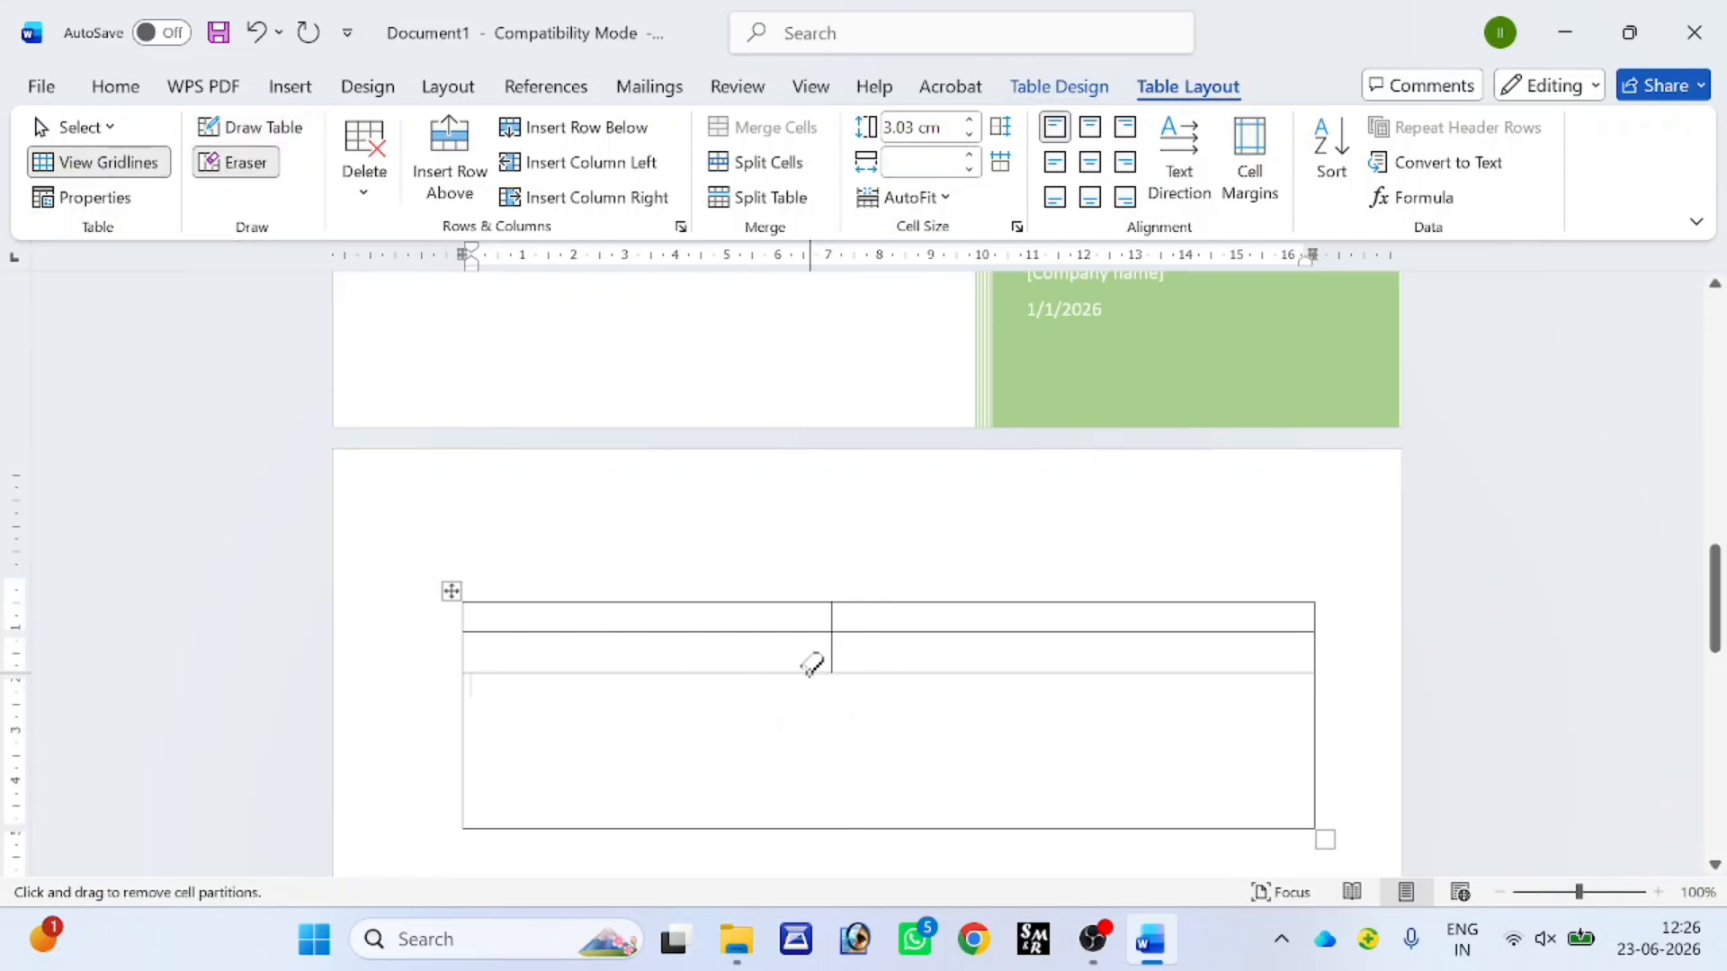
{"action": "left_click", "coordinate": [827, 652]}
{"action": "mouse_move", "coordinate": [666, 655]}
{"action": "left_mouse_down"}
{"action": "mouse_move", "coordinate": [752, 690]}
{"action": "mouse_move", "coordinate": [783, 737]}
{"action": "left_mouse_up"}
{"action": "mouse_move", "coordinate": [477, 586]}
{"action": "left_mouse_down"}
{"action": "mouse_move", "coordinate": [972, 759]}
{"action": "mouse_move", "coordinate": [1264, 817]}
{"action": "mouse_move", "coordinate": [1339, 850]}
{"action": "left_mouse_up"}
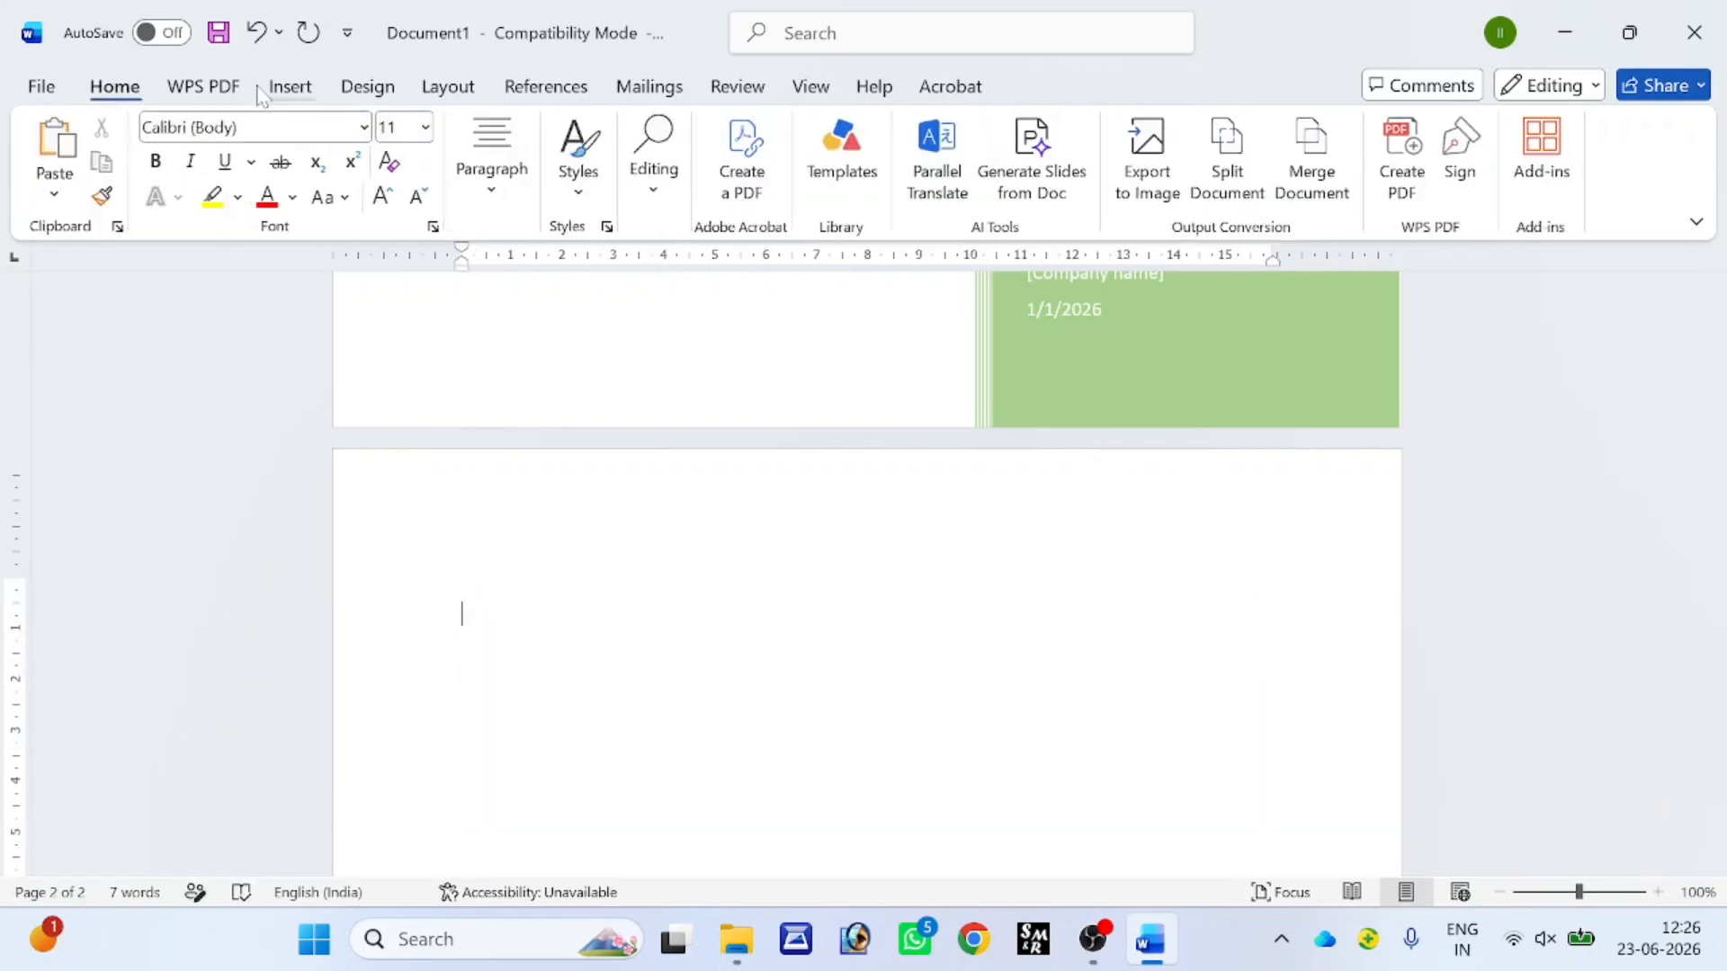
- Paste the sample text headed "A better way to write cover letters" and "We use cookies" onto the empty page after the cover
{"action": "left_click", "coordinate": [289, 86]}
{"action": "left_click", "coordinate": [216, 192]}
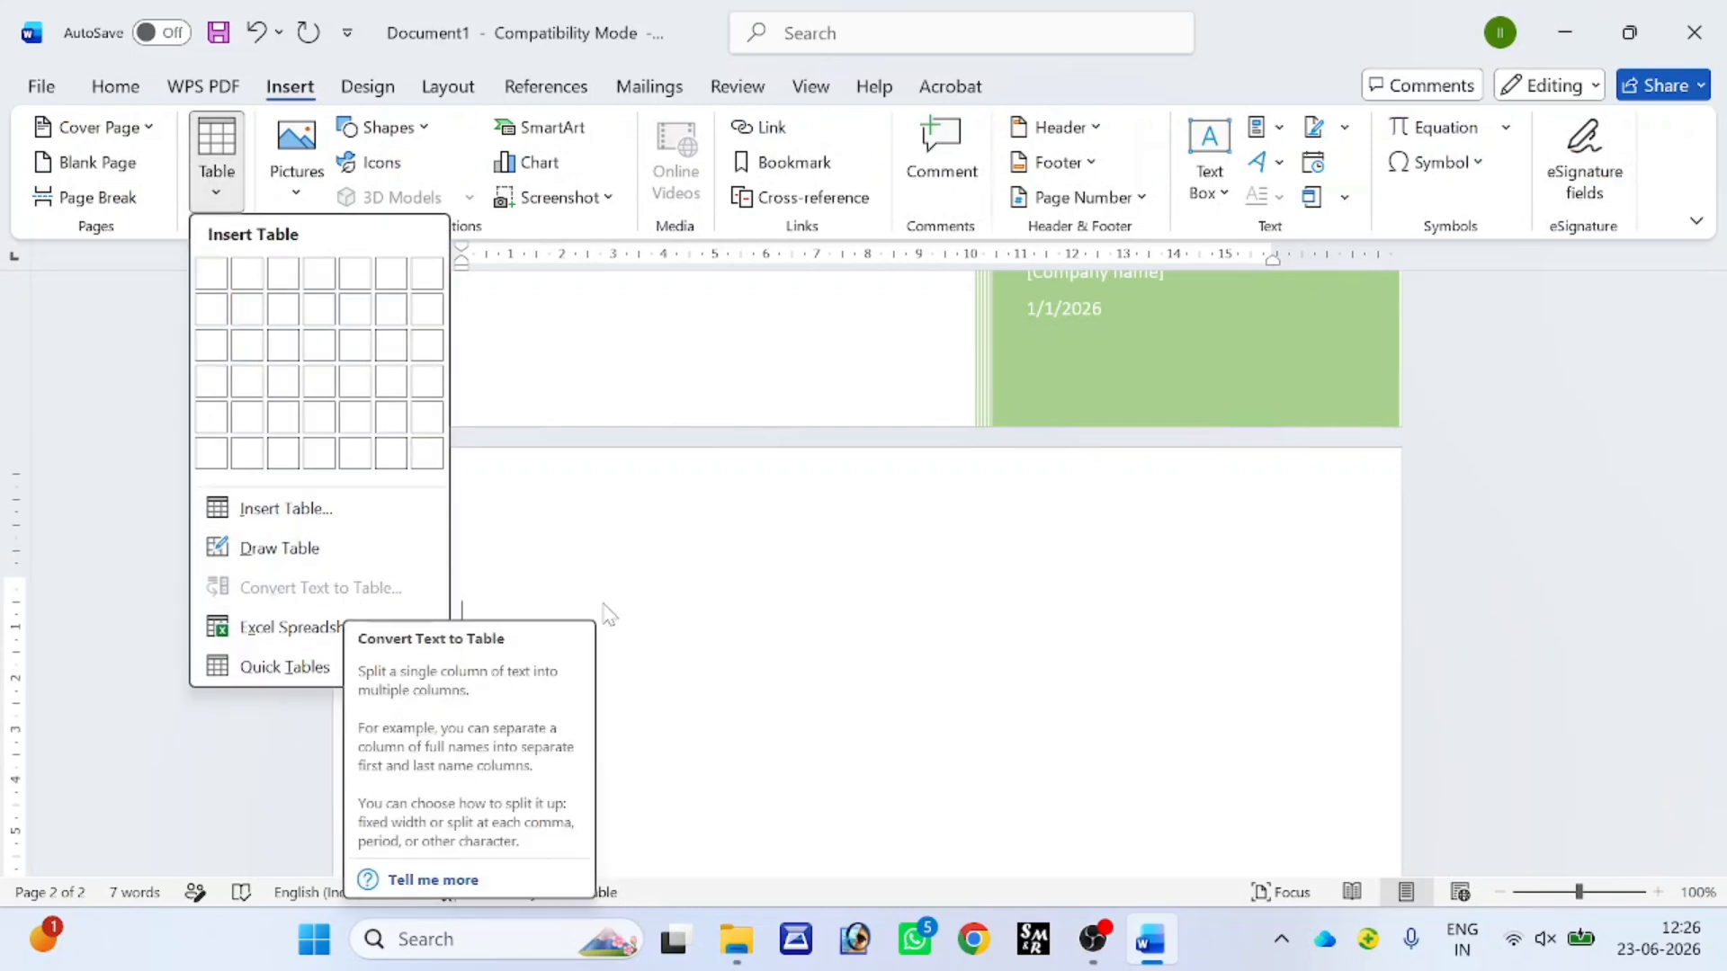
{"action": "scroll", "coordinate": [605, 612], "scroll_direction": "down", "scroll_amount": 10}
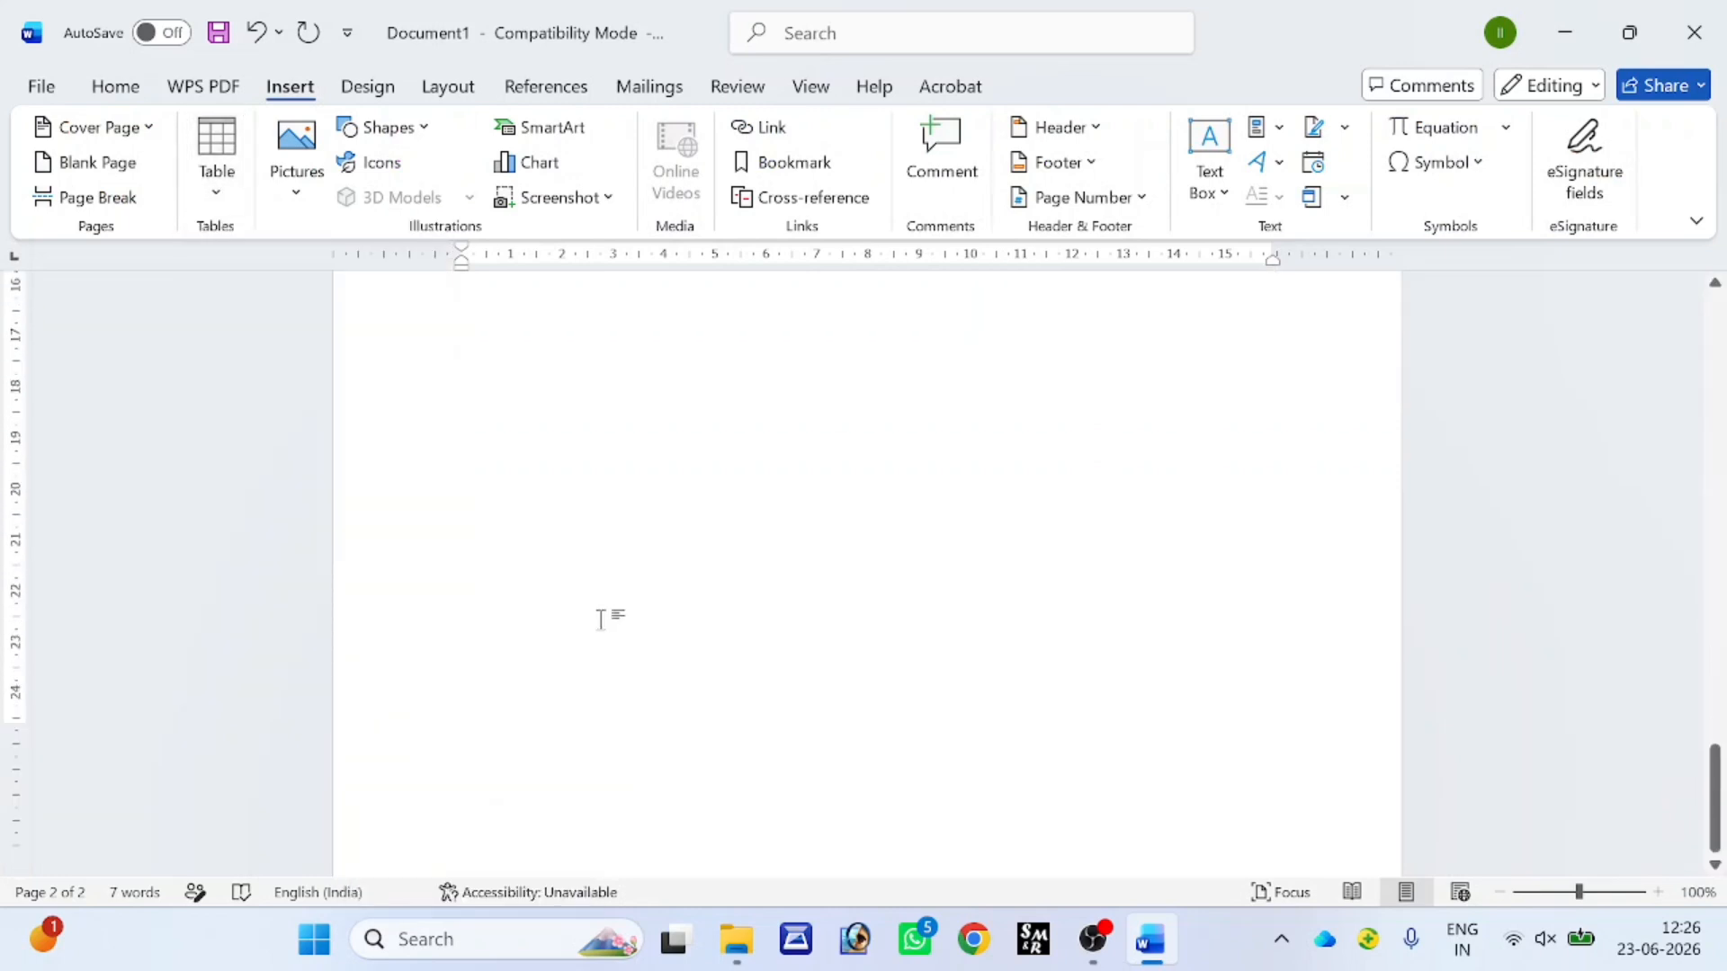
{"action": "scroll", "coordinate": [600, 620], "scroll_direction": "up", "scroll_amount": 10}
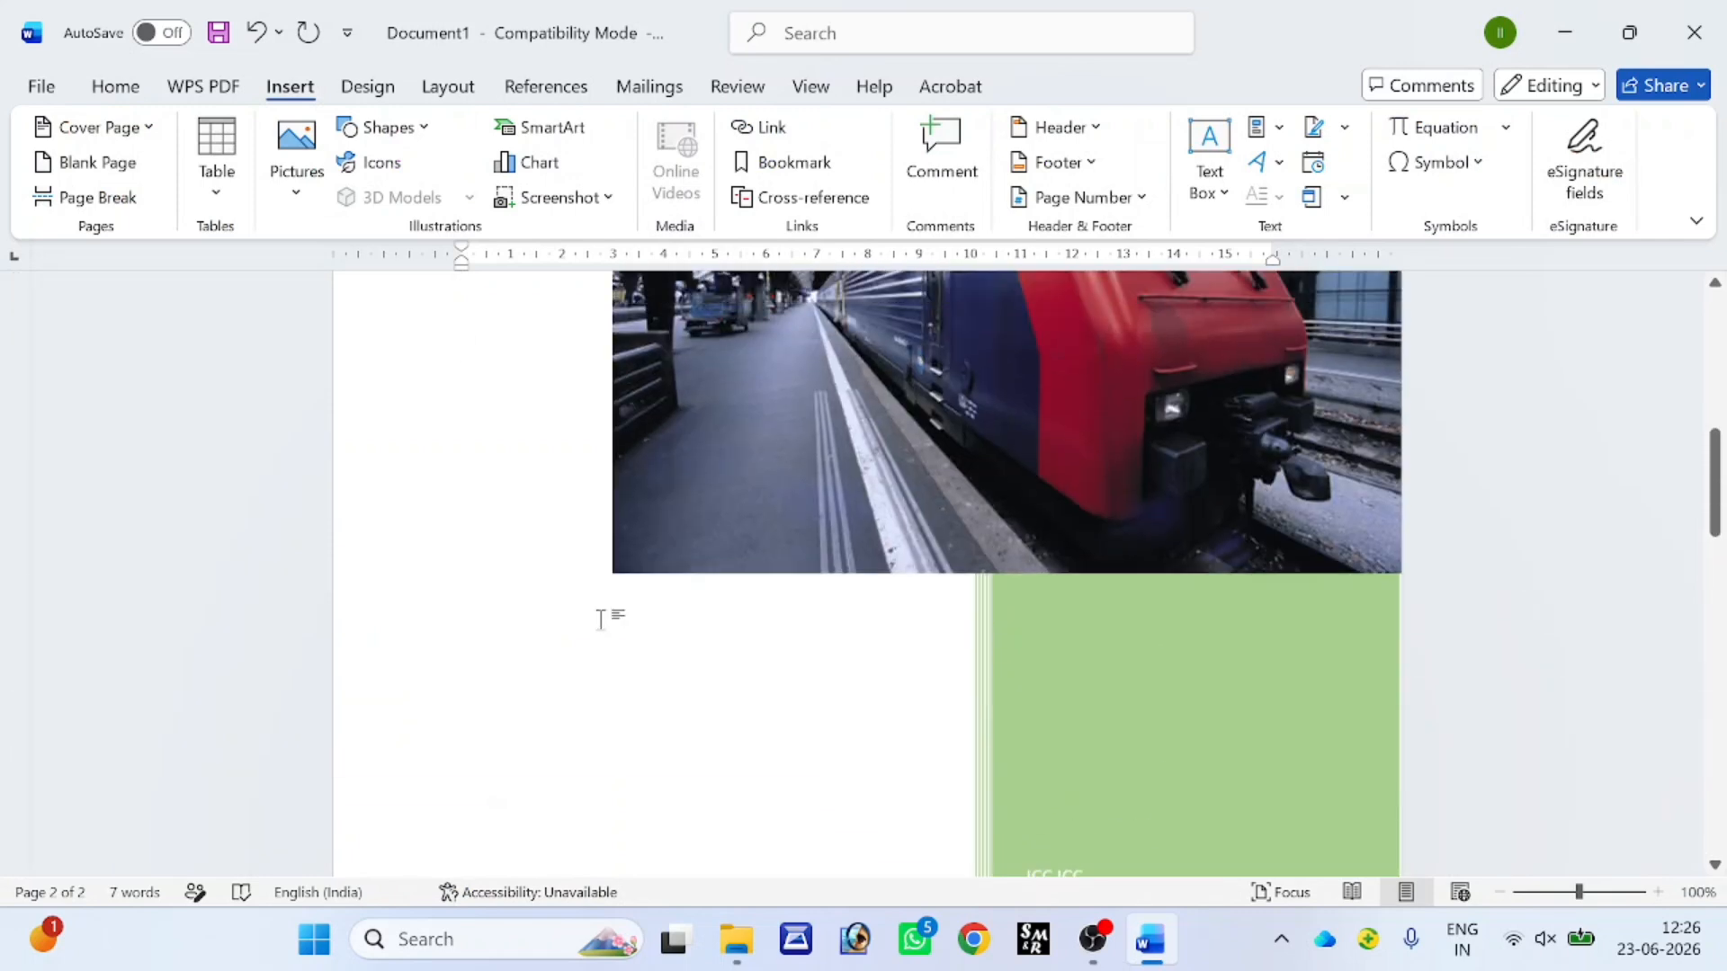
{"action": "scroll", "coordinate": [600, 621], "scroll_direction": "down", "scroll_amount": 8}
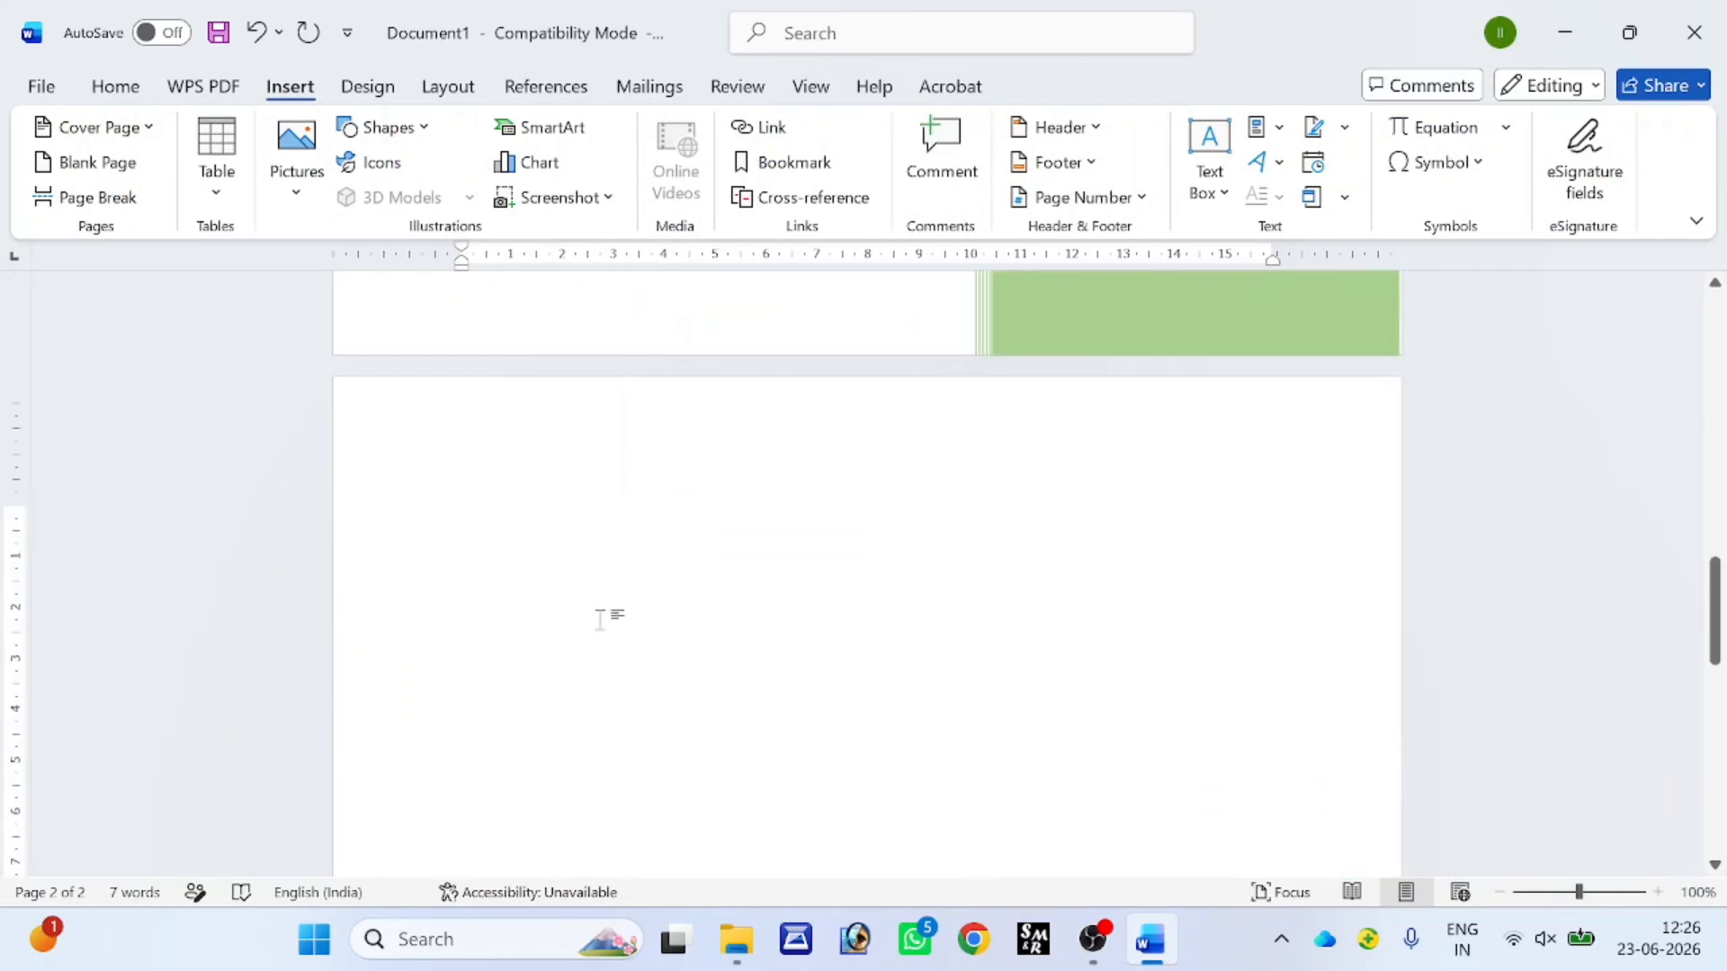
{"action": "type", "text": "A better way to write cover letters Crafting a quality cover letter doesn’t have to feel daunting. Sign up for  Grammarly, and get access to AI-powered writing assistance that helps  you create personalized cover letters you can continue revising.  We use cookies We use some essential cookies to make this site work. Subject to your choices below, we and/or our partners use cookies and similar technologies for things like: measuring and improving site performance and providing enhanced functionality; providing personalized product recommendations and tailoring content based on your preferences; and showing you relevant ads on other sites."}
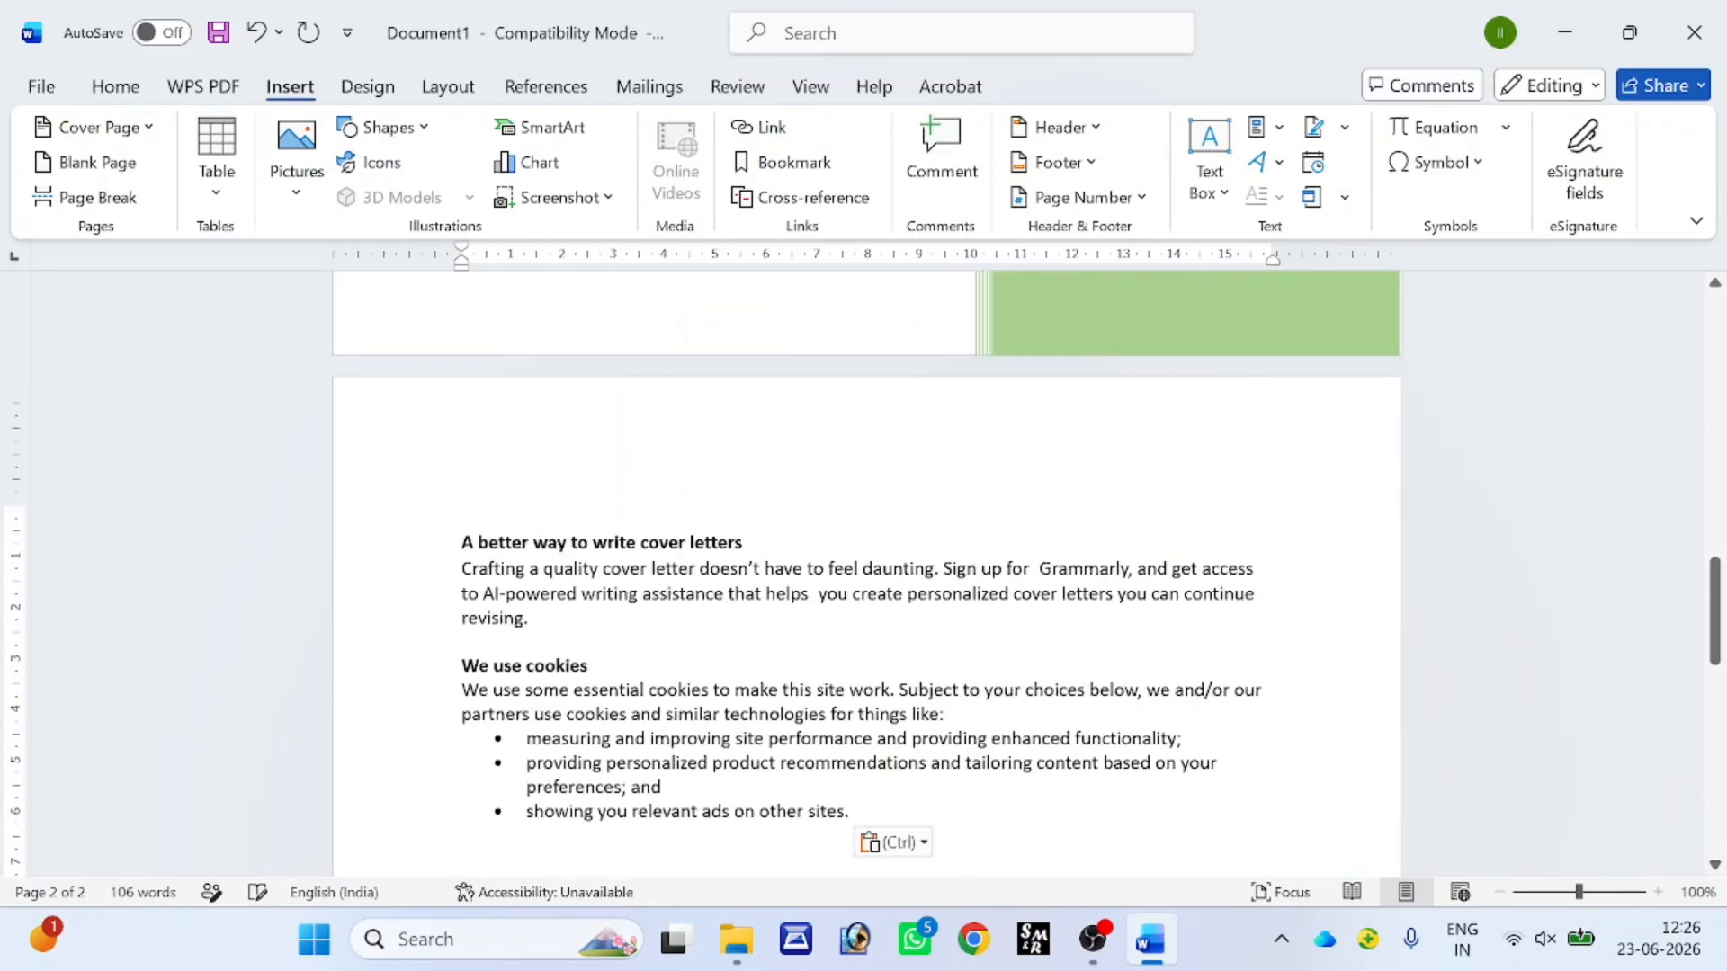
- Try out converting all of the pasted text to a table, and undo the conversion
{"action": "key", "text": "ctrl+a"}
{"action": "scroll", "coordinate": [863, 575], "scroll_direction": "down", "scroll_amount": 3}
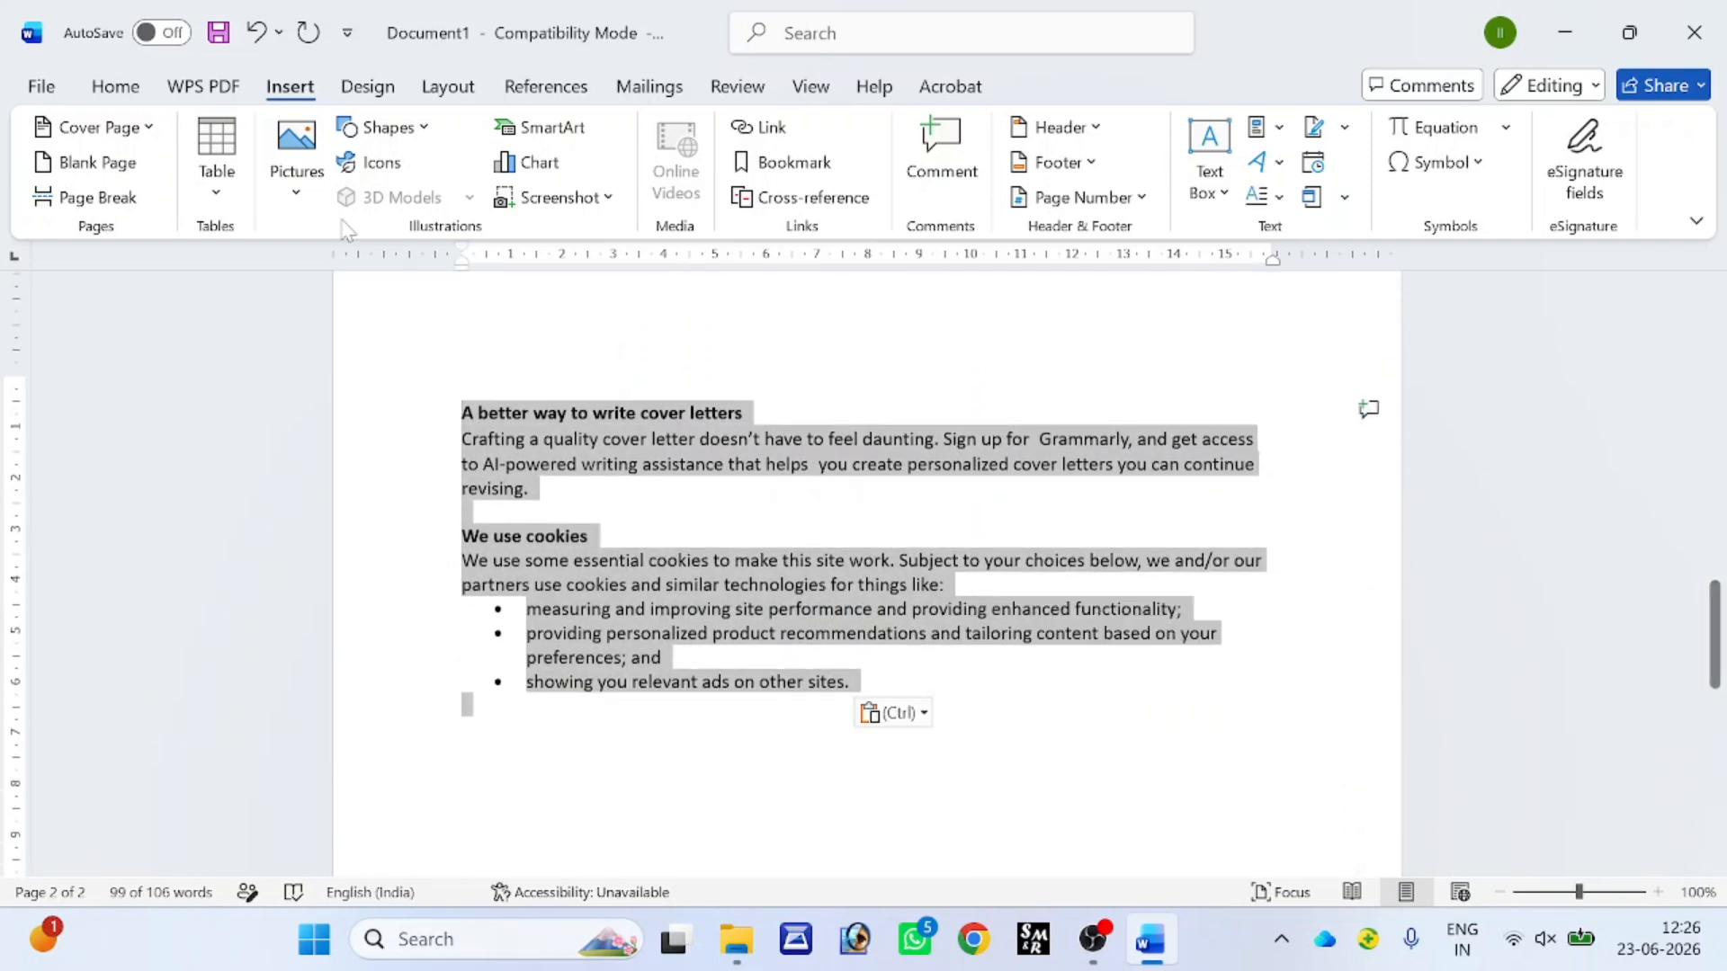
{"action": "left_click", "coordinate": [219, 185]}
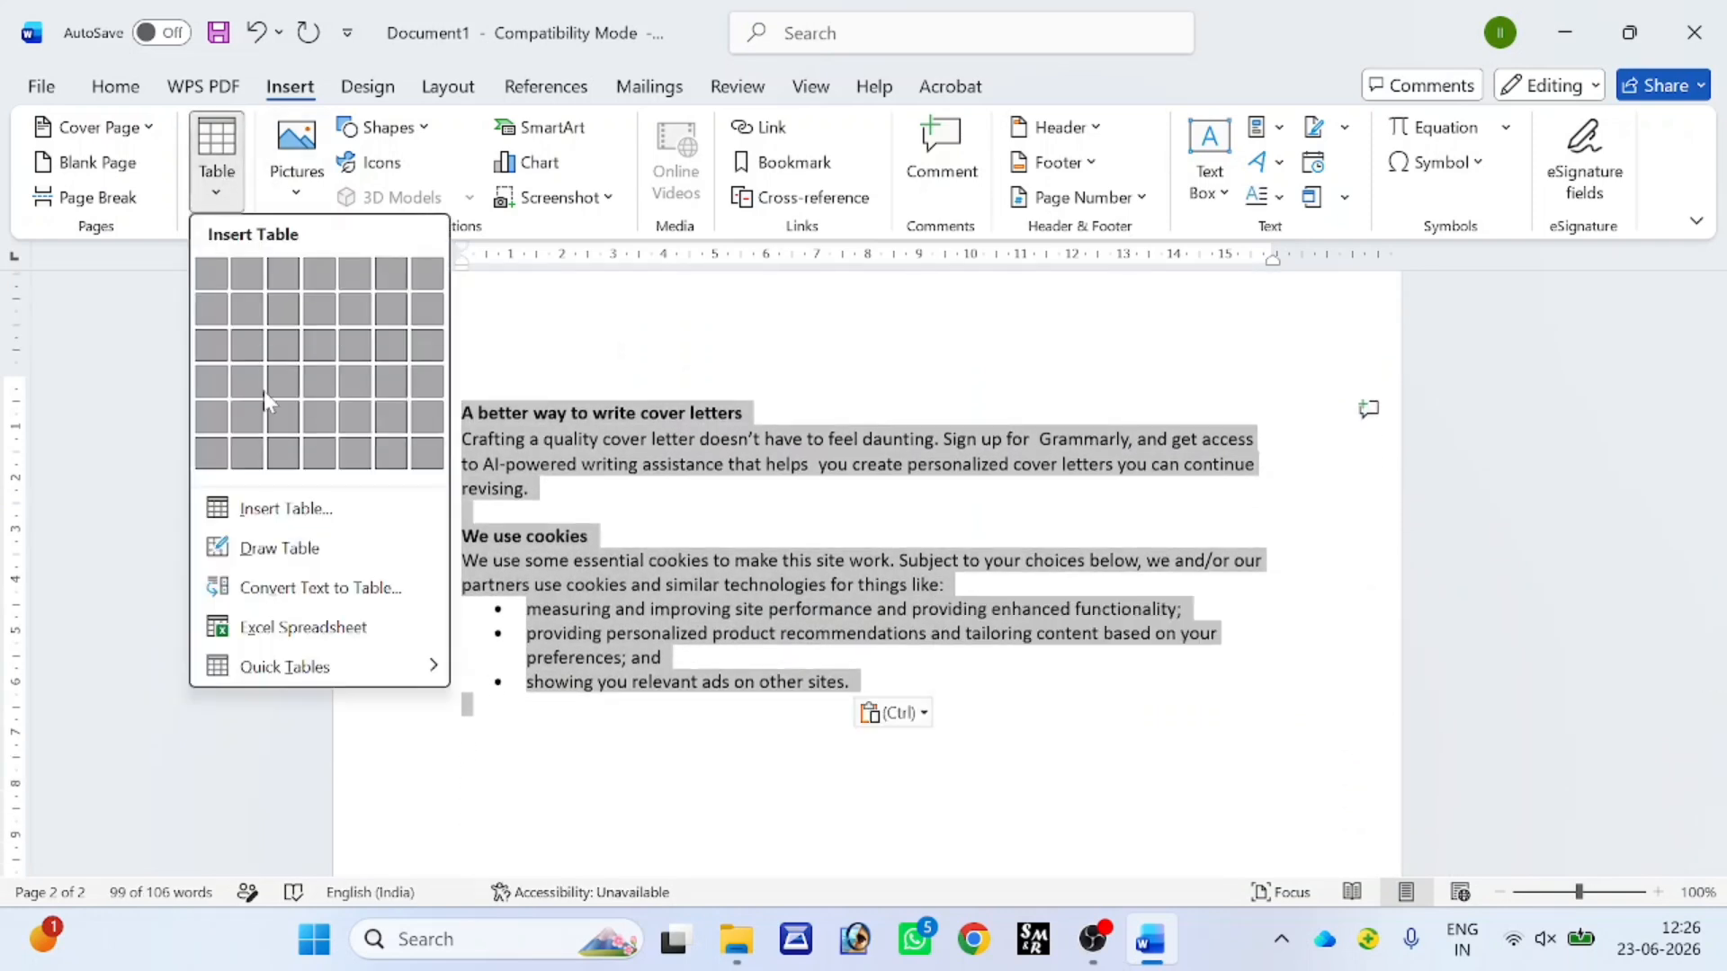
{"action": "left_click", "coordinate": [298, 589]}
{"action": "left_click", "coordinate": [832, 624]}
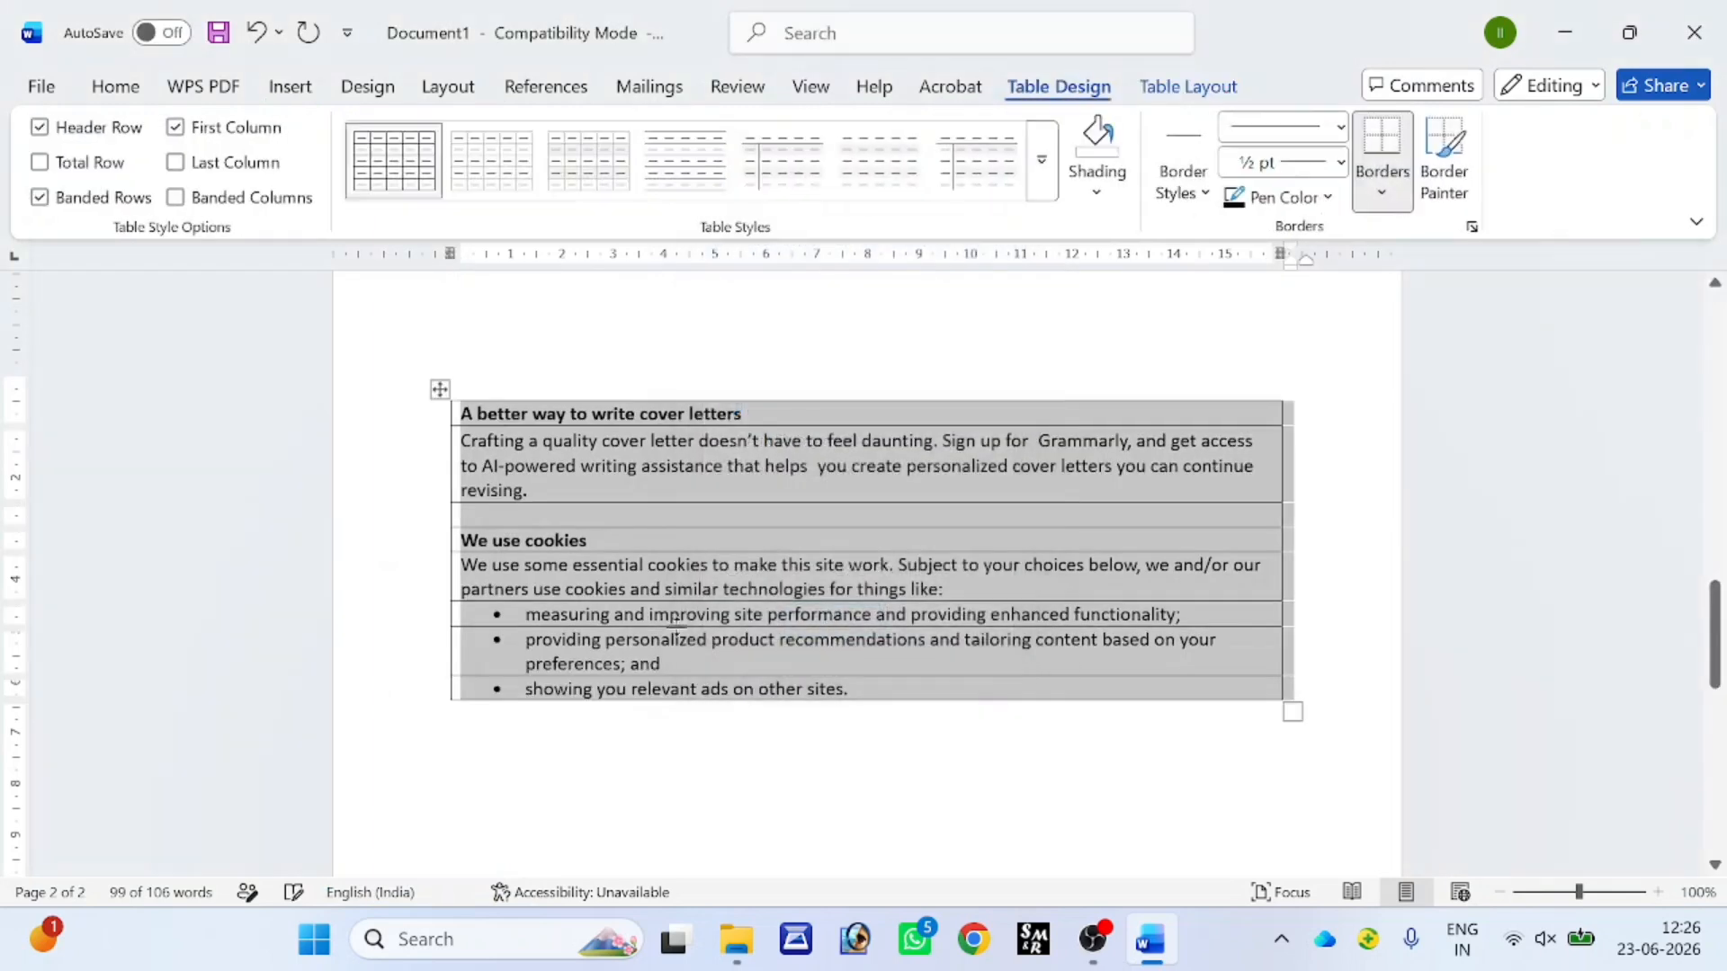
{"action": "left_click", "coordinate": [785, 679]}
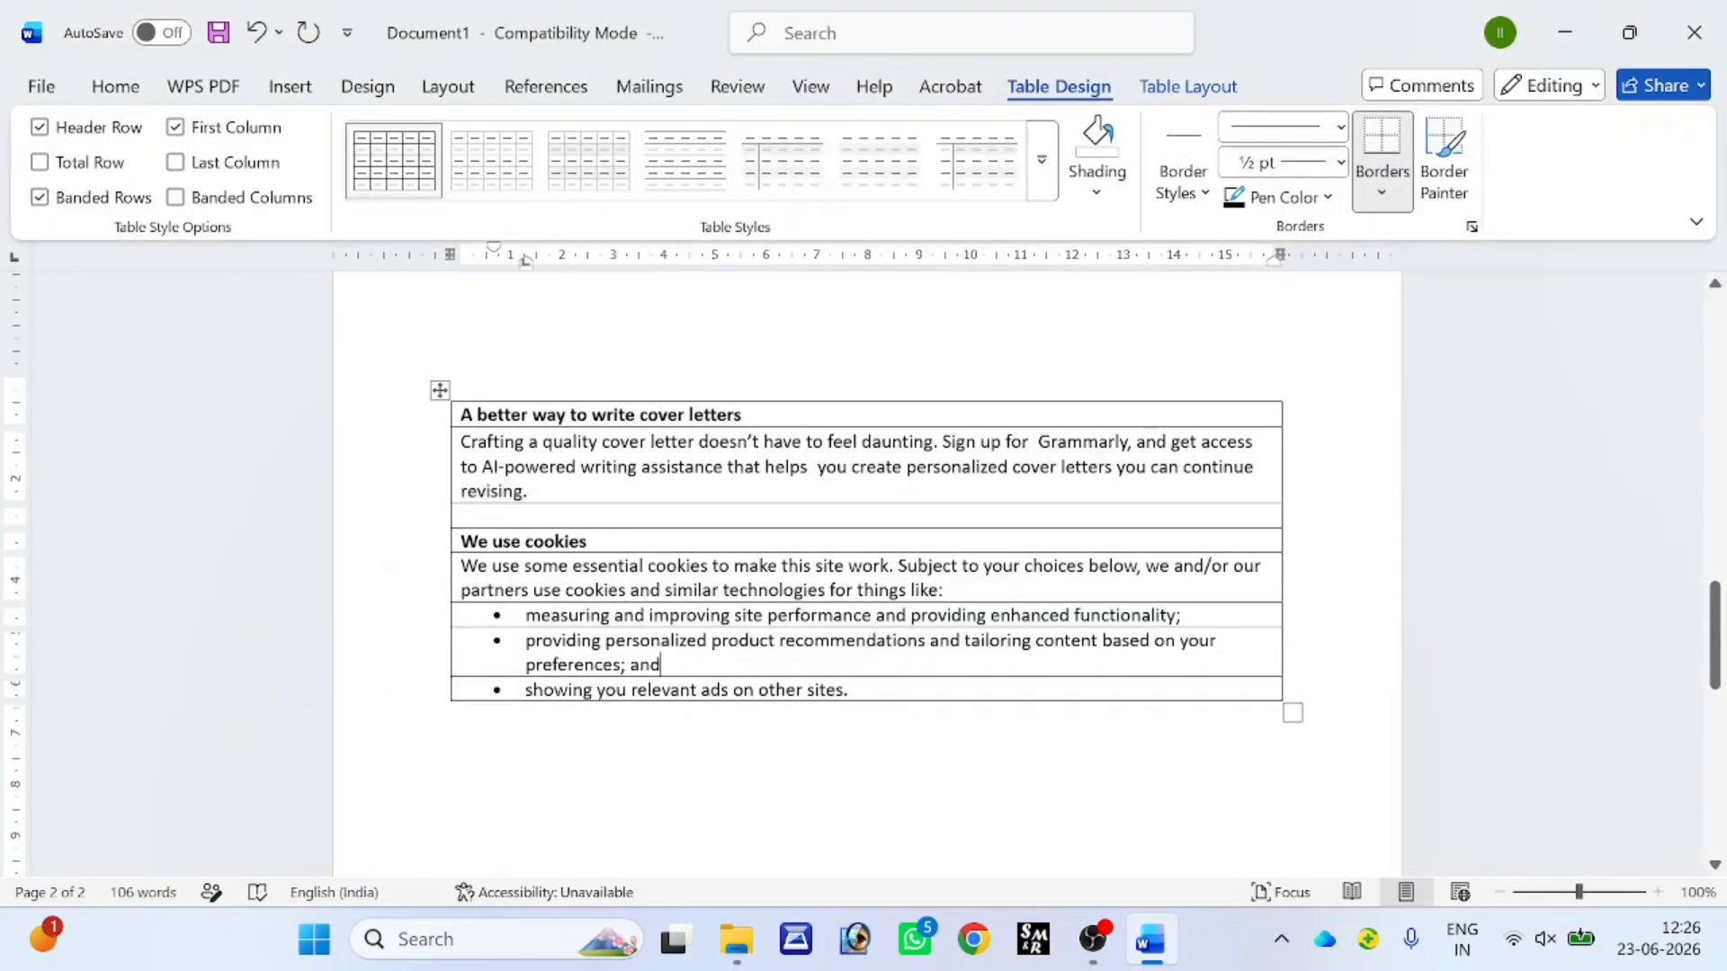
{"action": "left_click", "coordinate": [256, 34]}
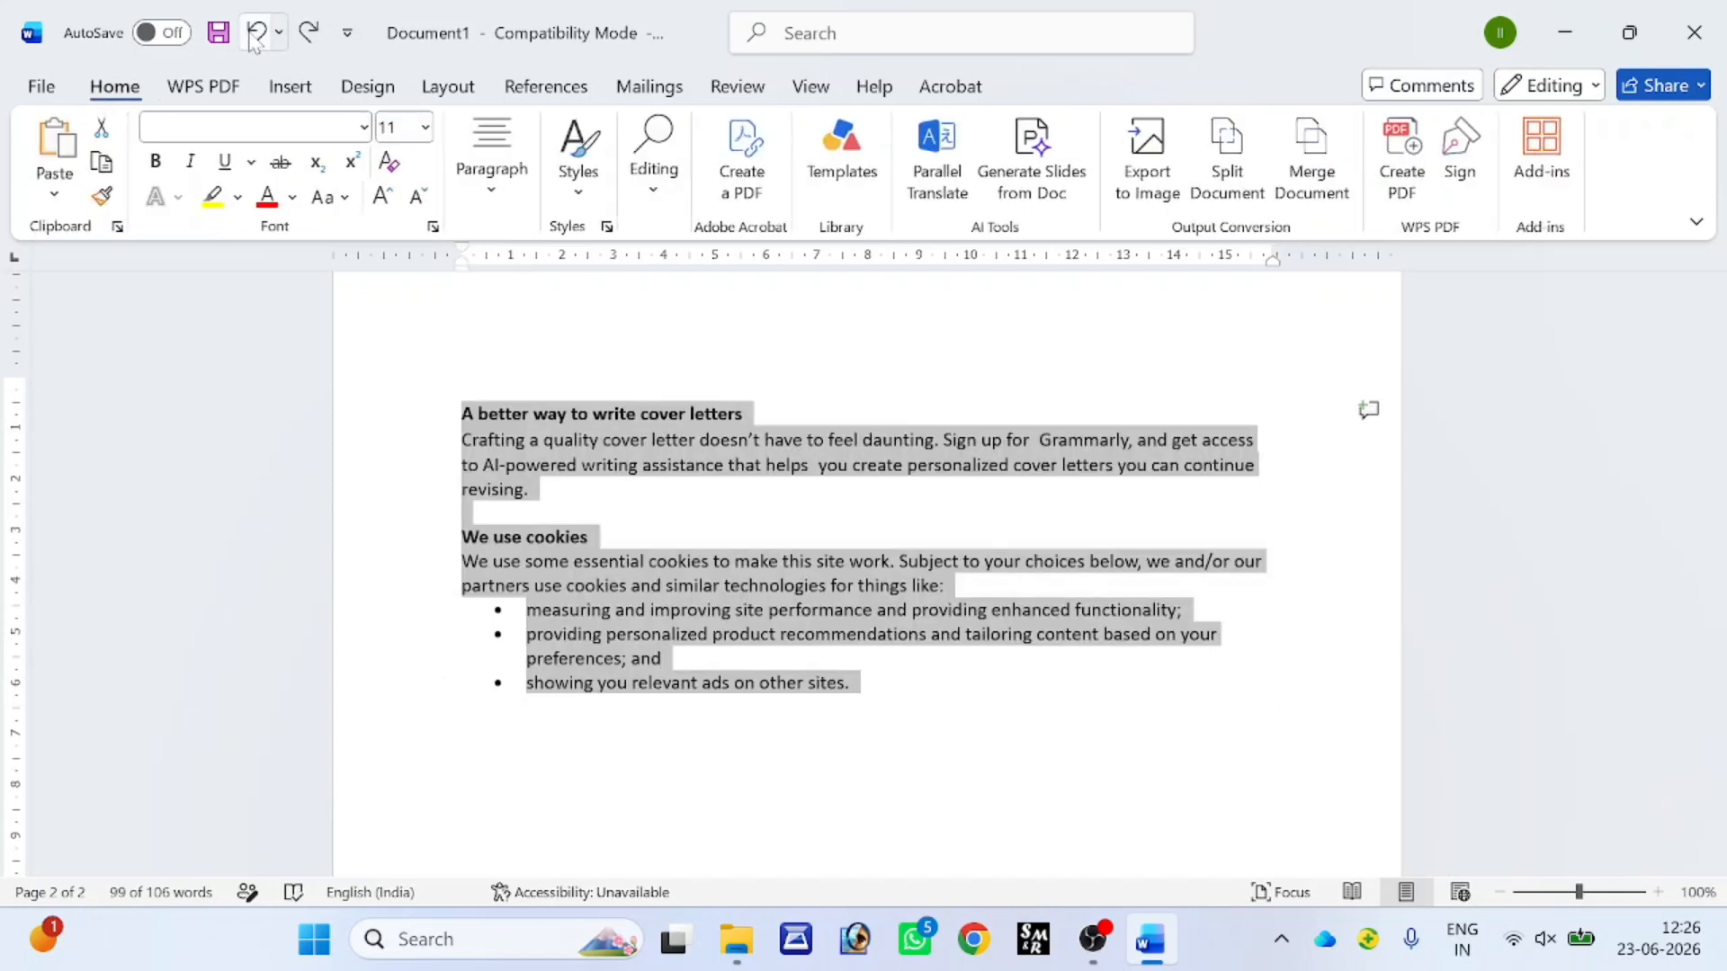
- Deselect the text and insert an embedded Excel spreadsheet on the empty line below the bulleted list
{"action": "left_click", "coordinate": [288, 86]}
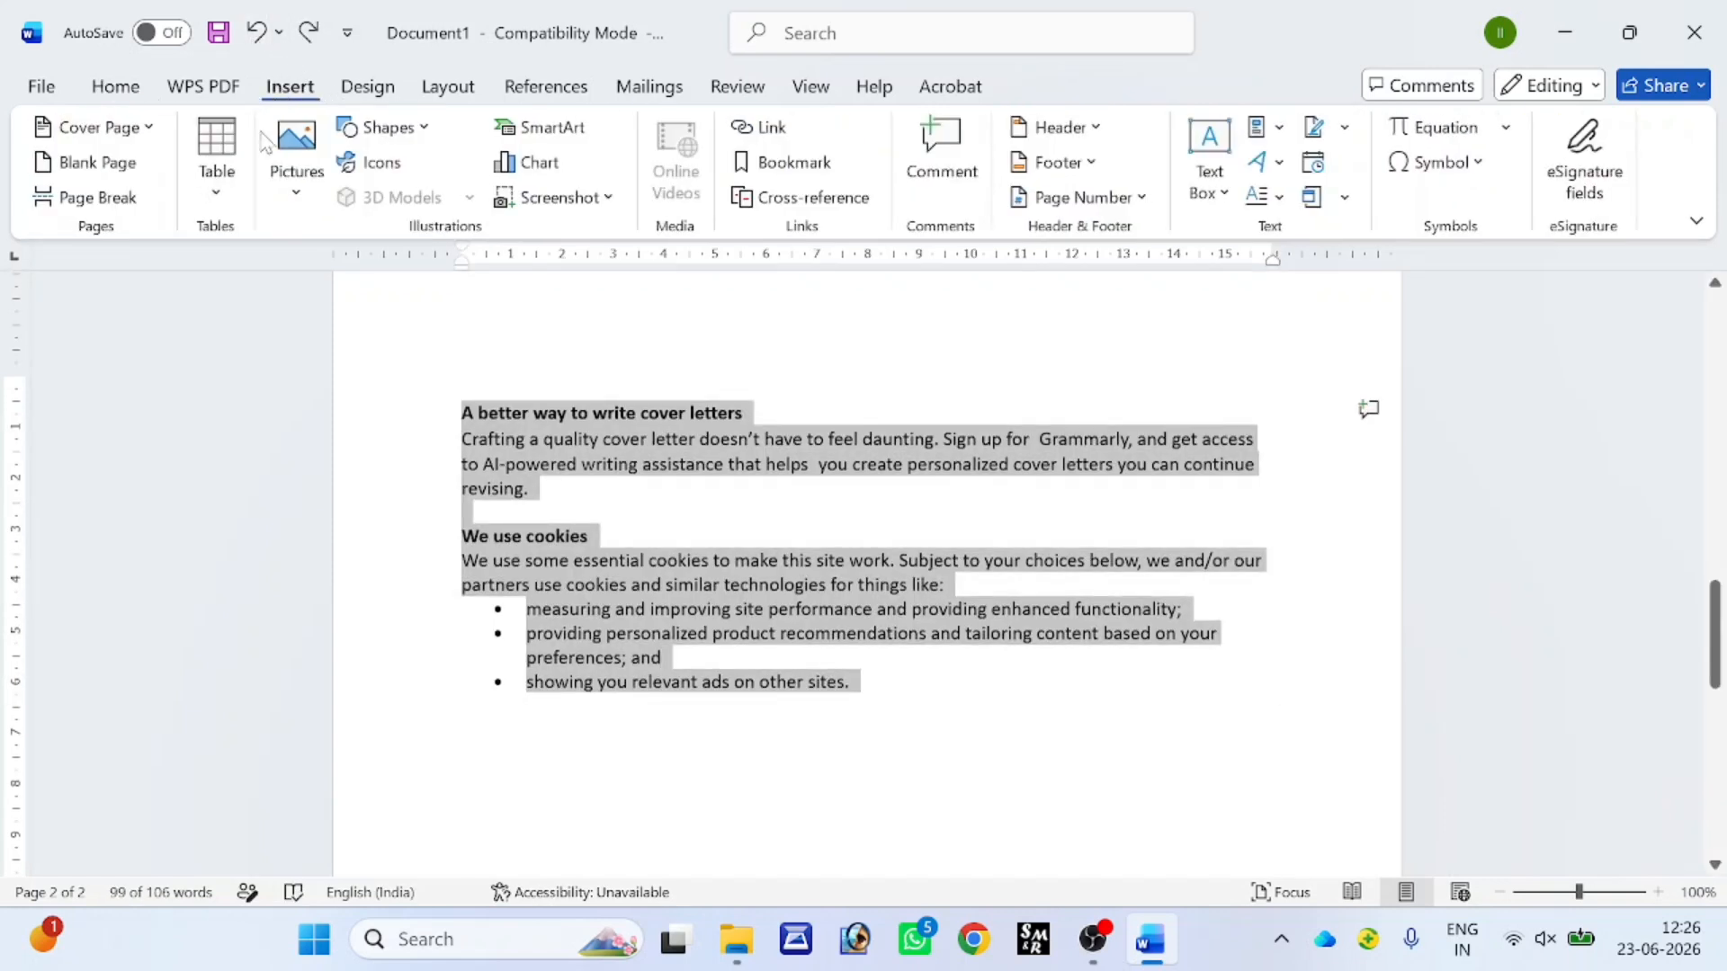
{"action": "left_click", "coordinate": [215, 185]}
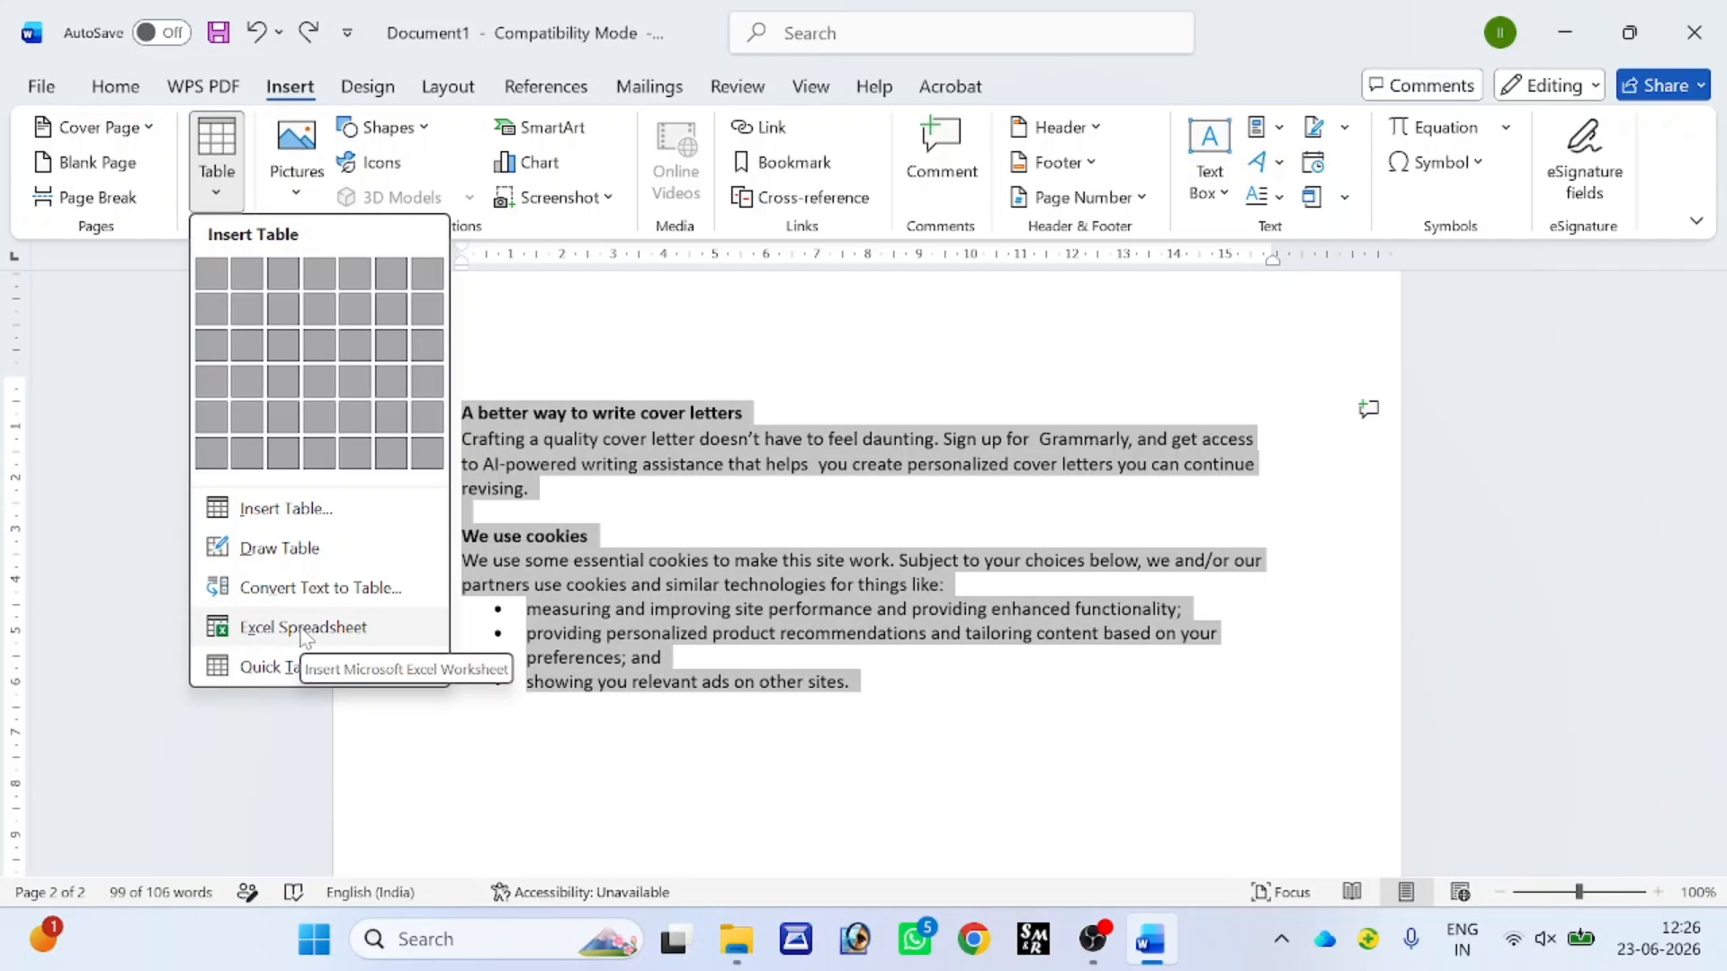
{"action": "left_click", "coordinate": [910, 715]}
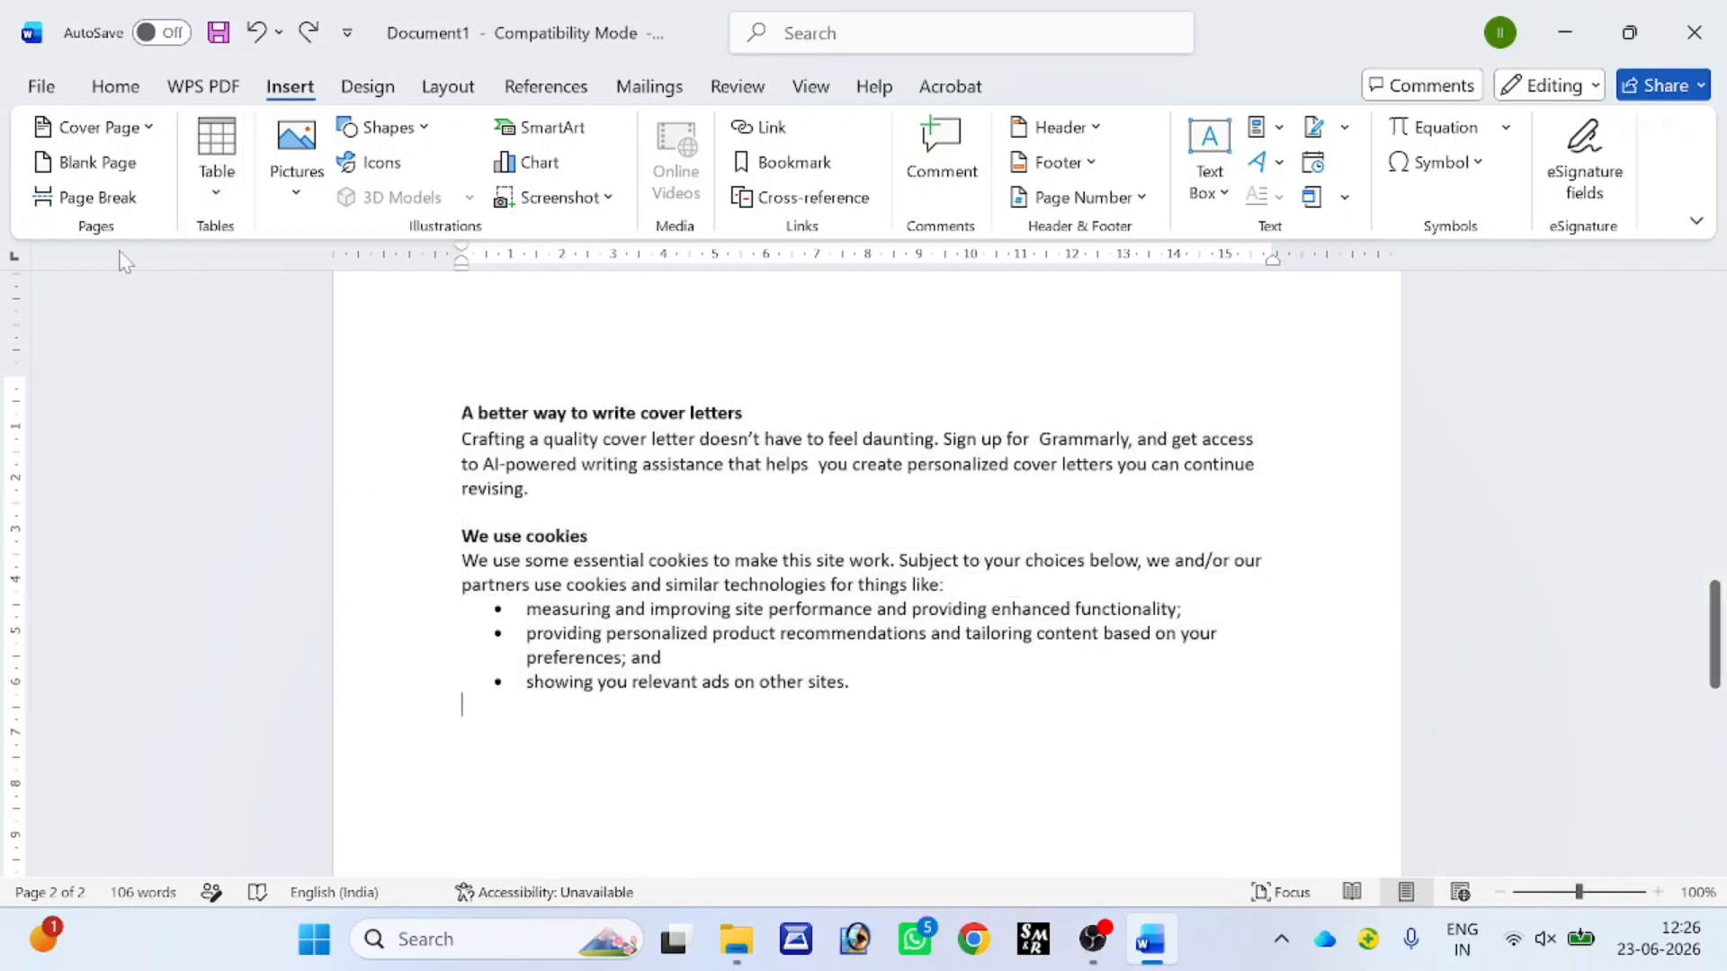
{"action": "left_click", "coordinate": [216, 160]}
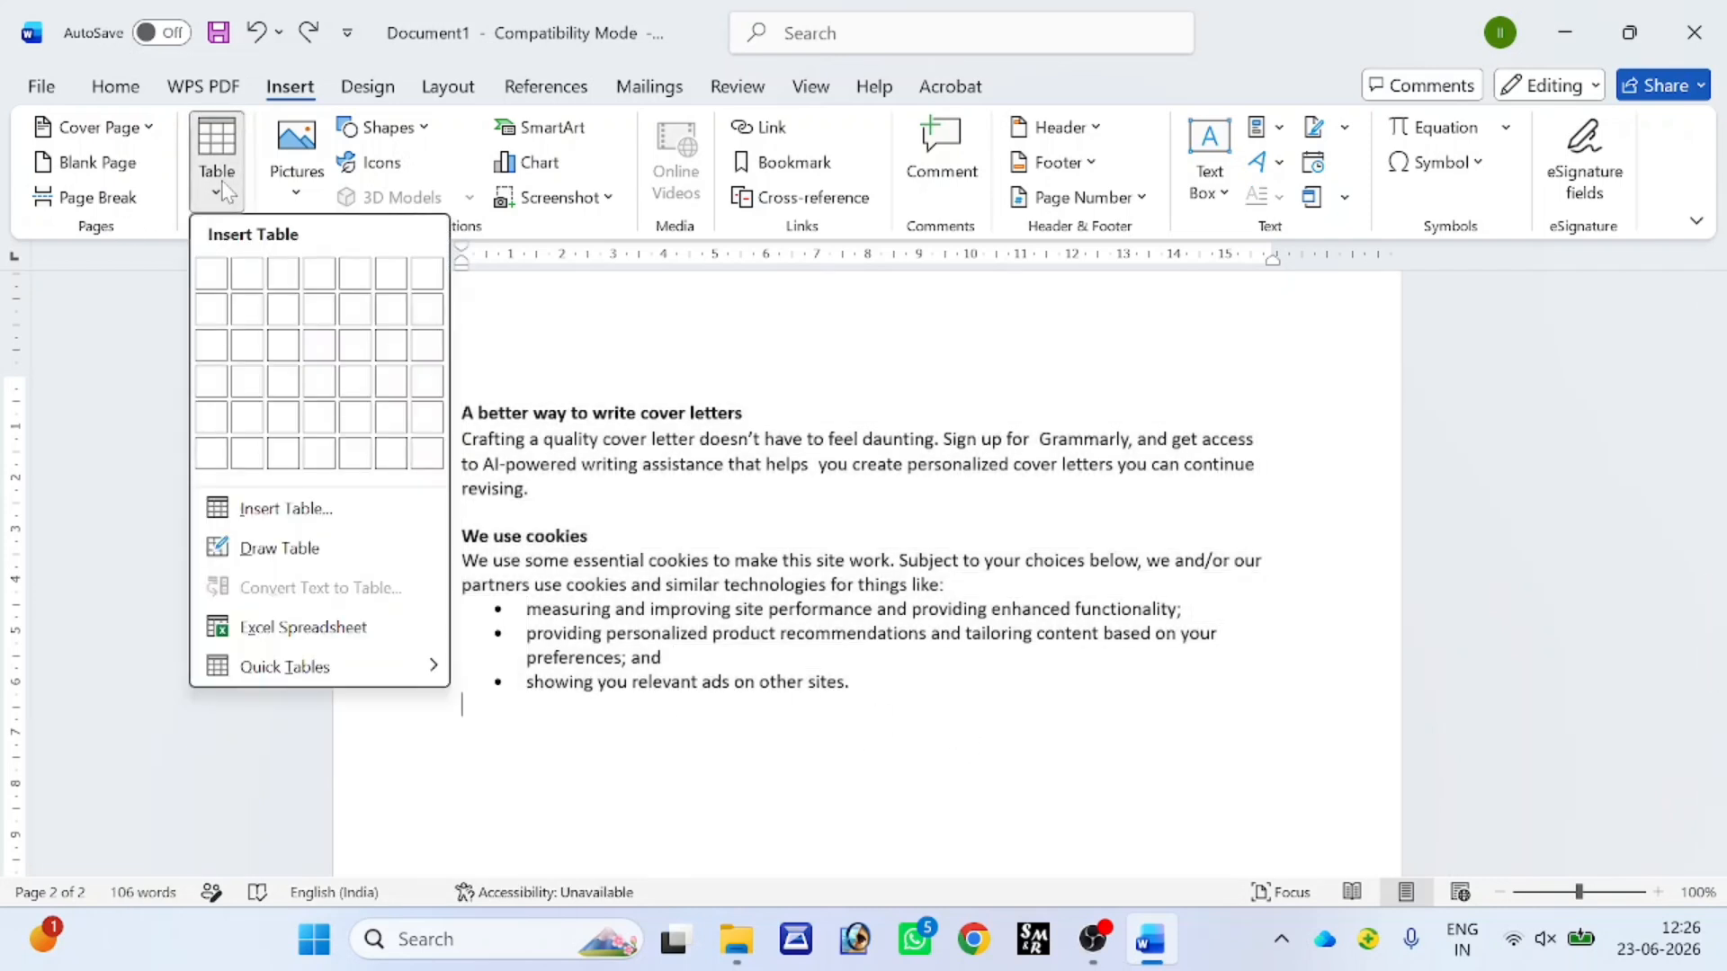
{"action": "left_click", "coordinate": [276, 628]}
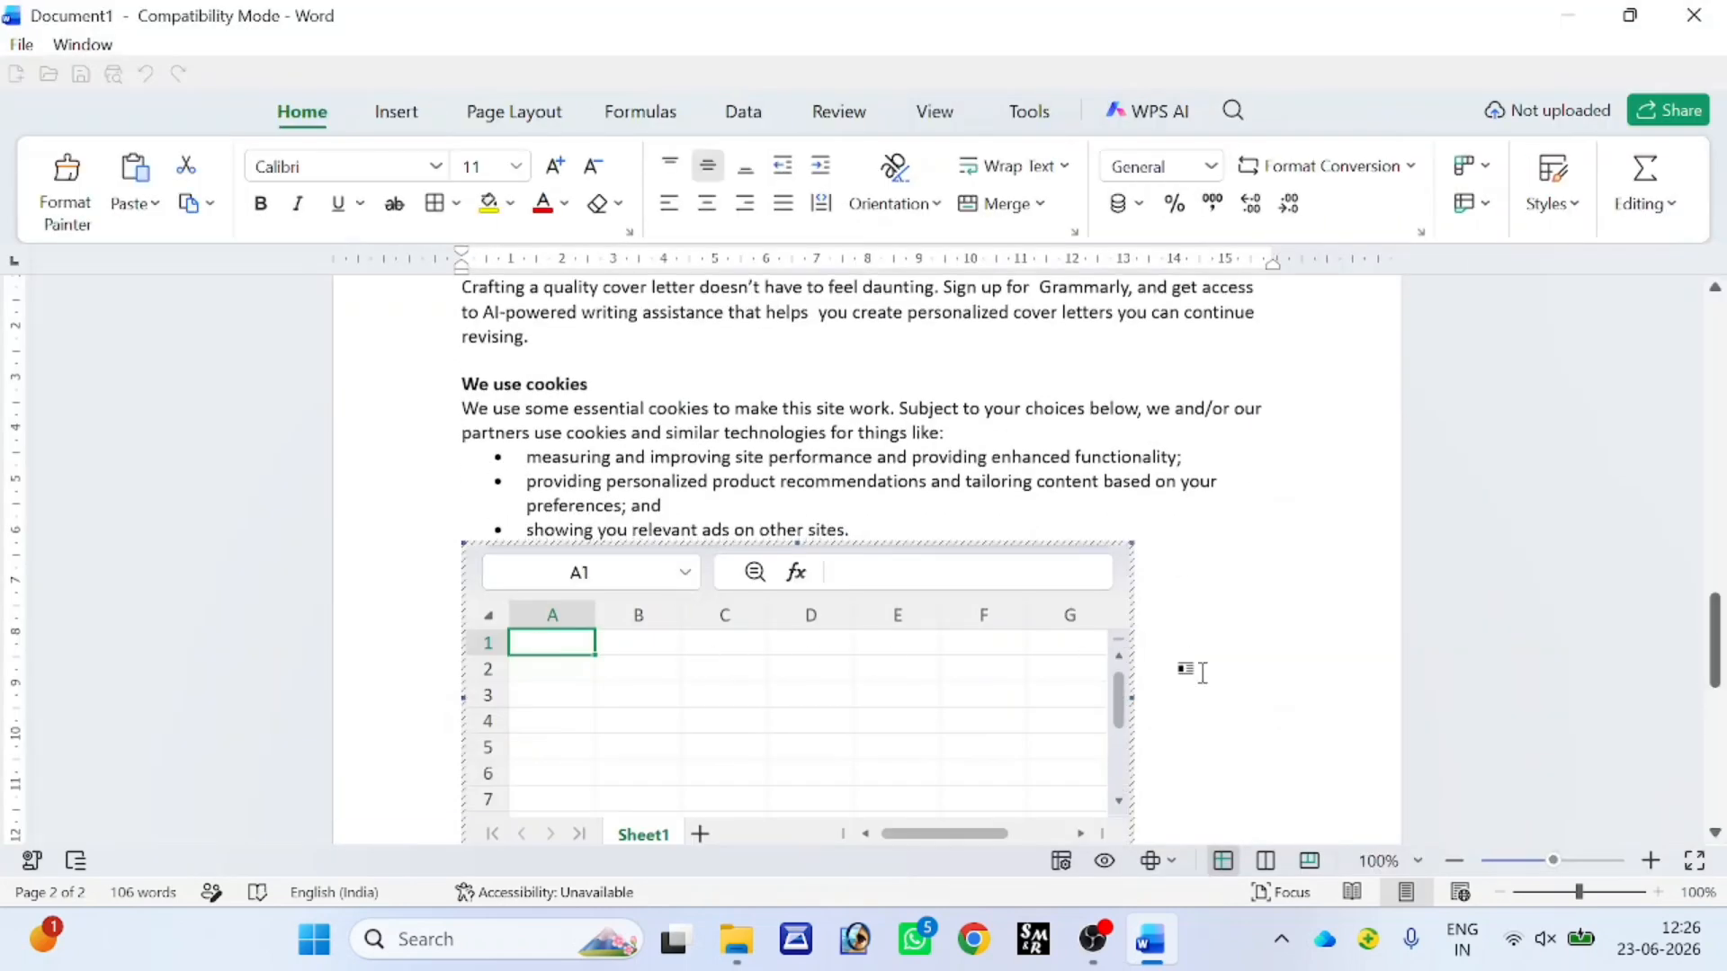
- Enter UG in cell A1 and KHB in cell A2 of the embedded spreadsheet, and return to the document
{"action": "scroll", "coordinate": [1204, 674], "scroll_direction": "down", "scroll_amount": 3}
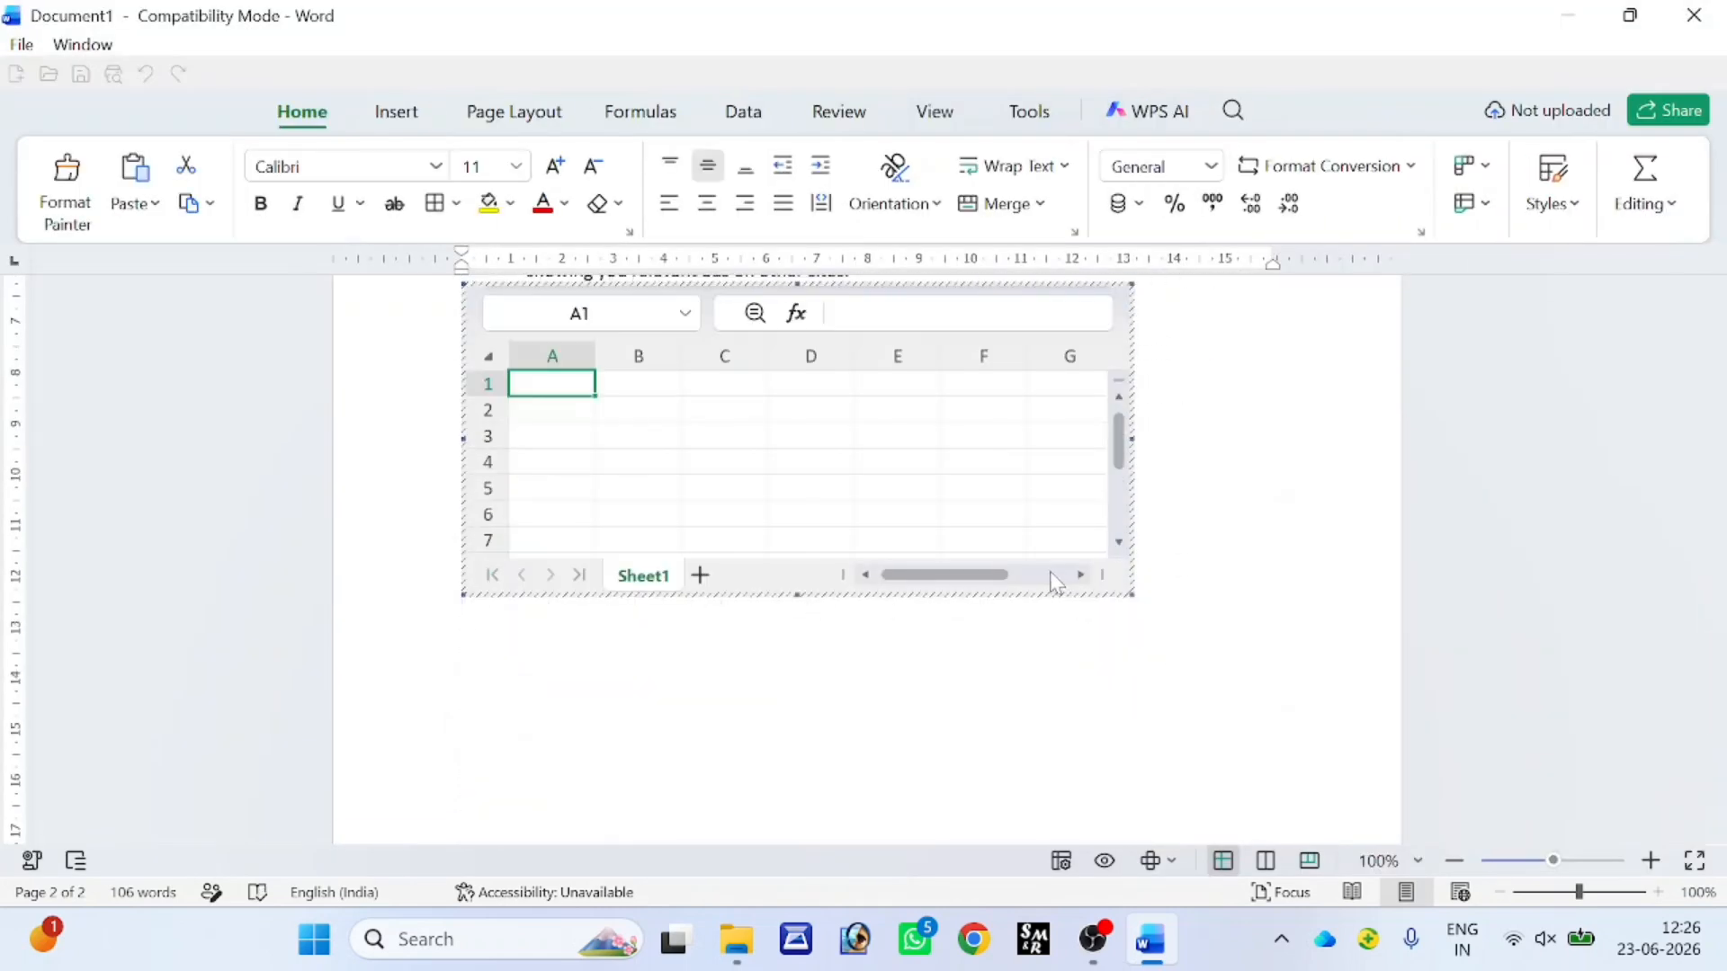
{"action": "type", "text": "UG"}
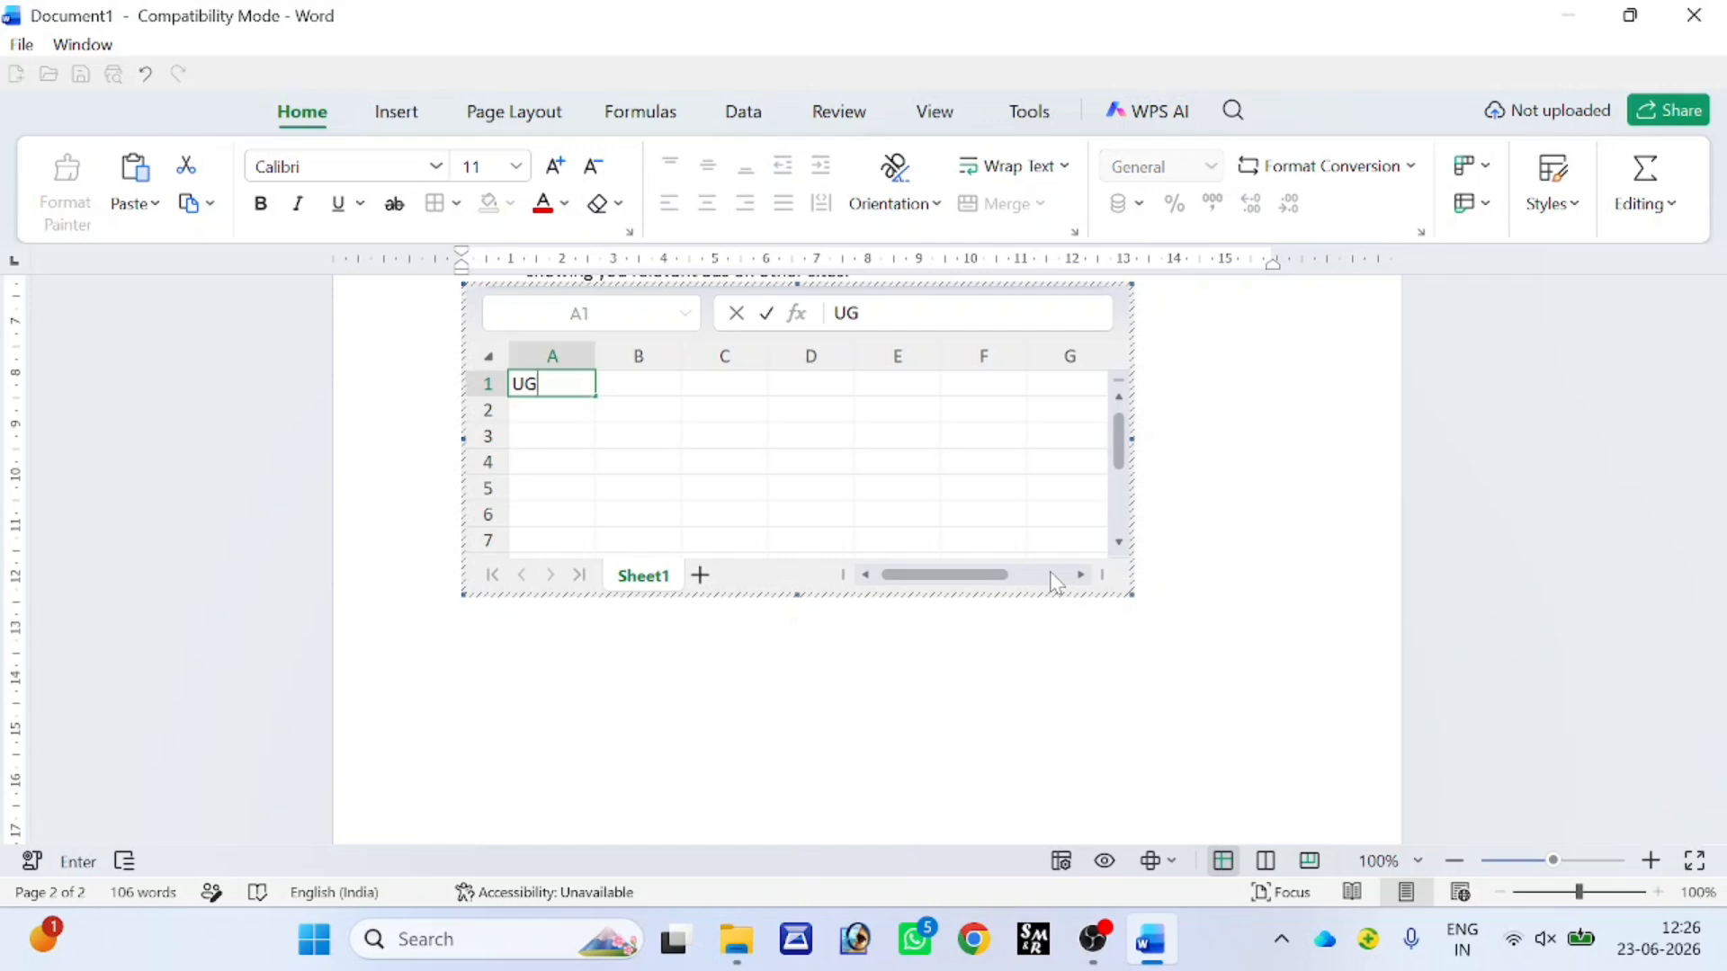
{"action": "key", "text": "Return"}
{"action": "type", "text": "KHB"}
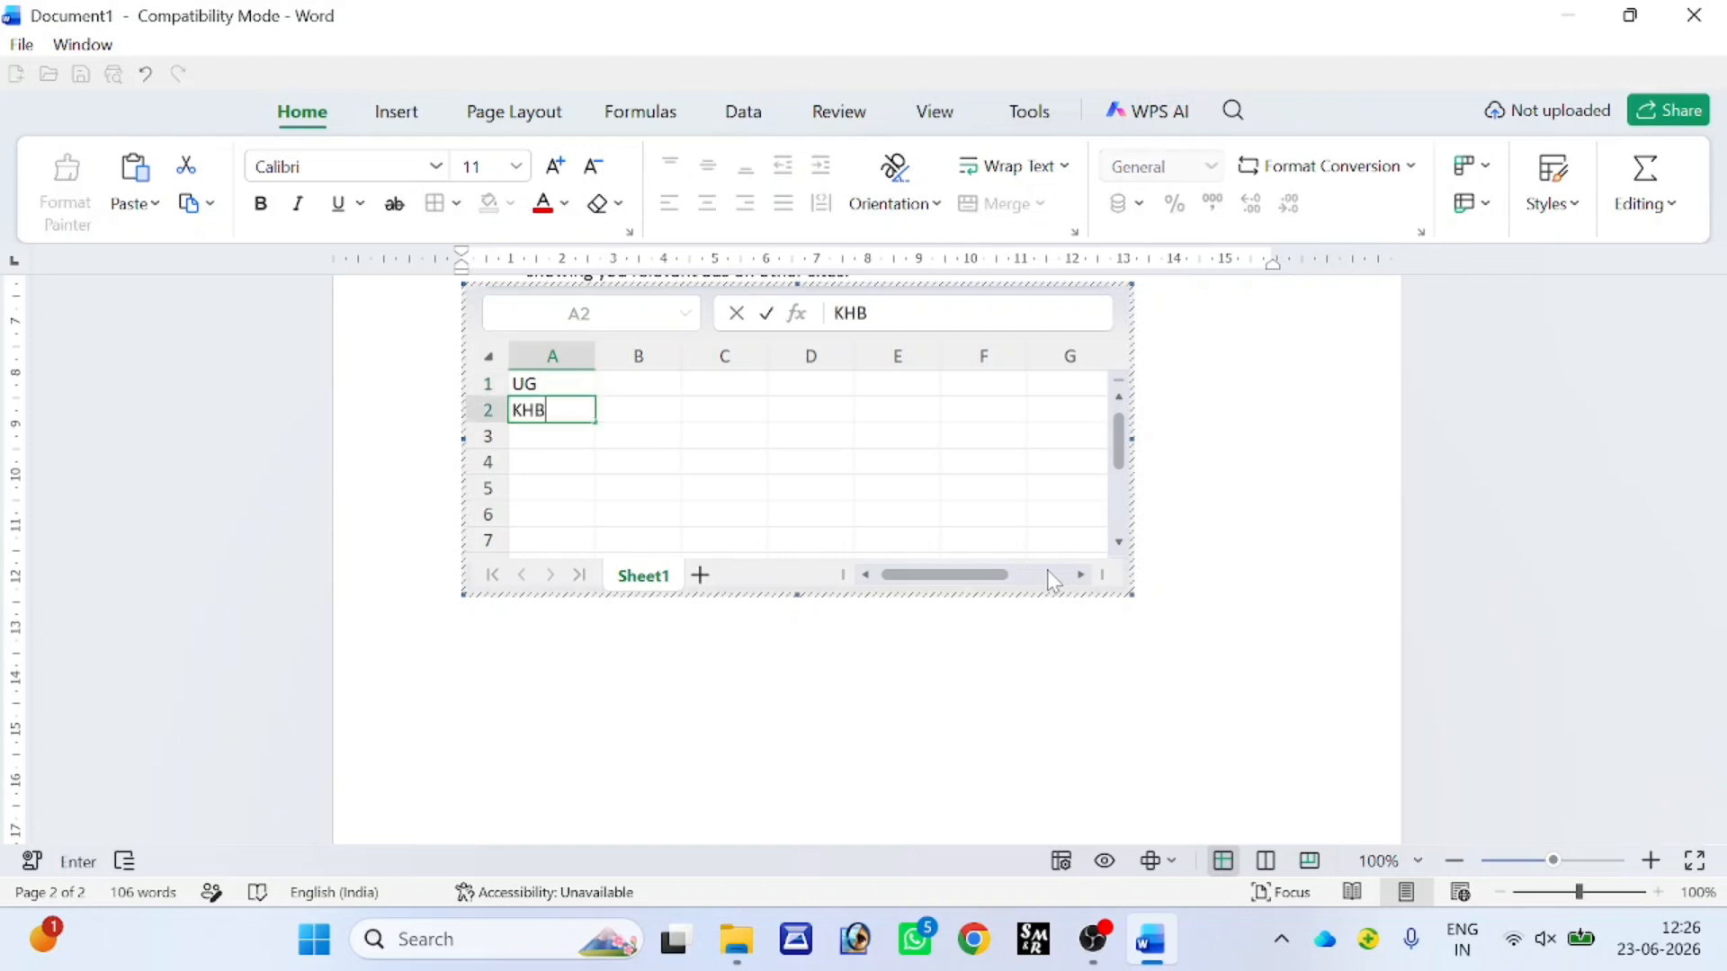
{"action": "left_click", "coordinate": [1270, 505]}
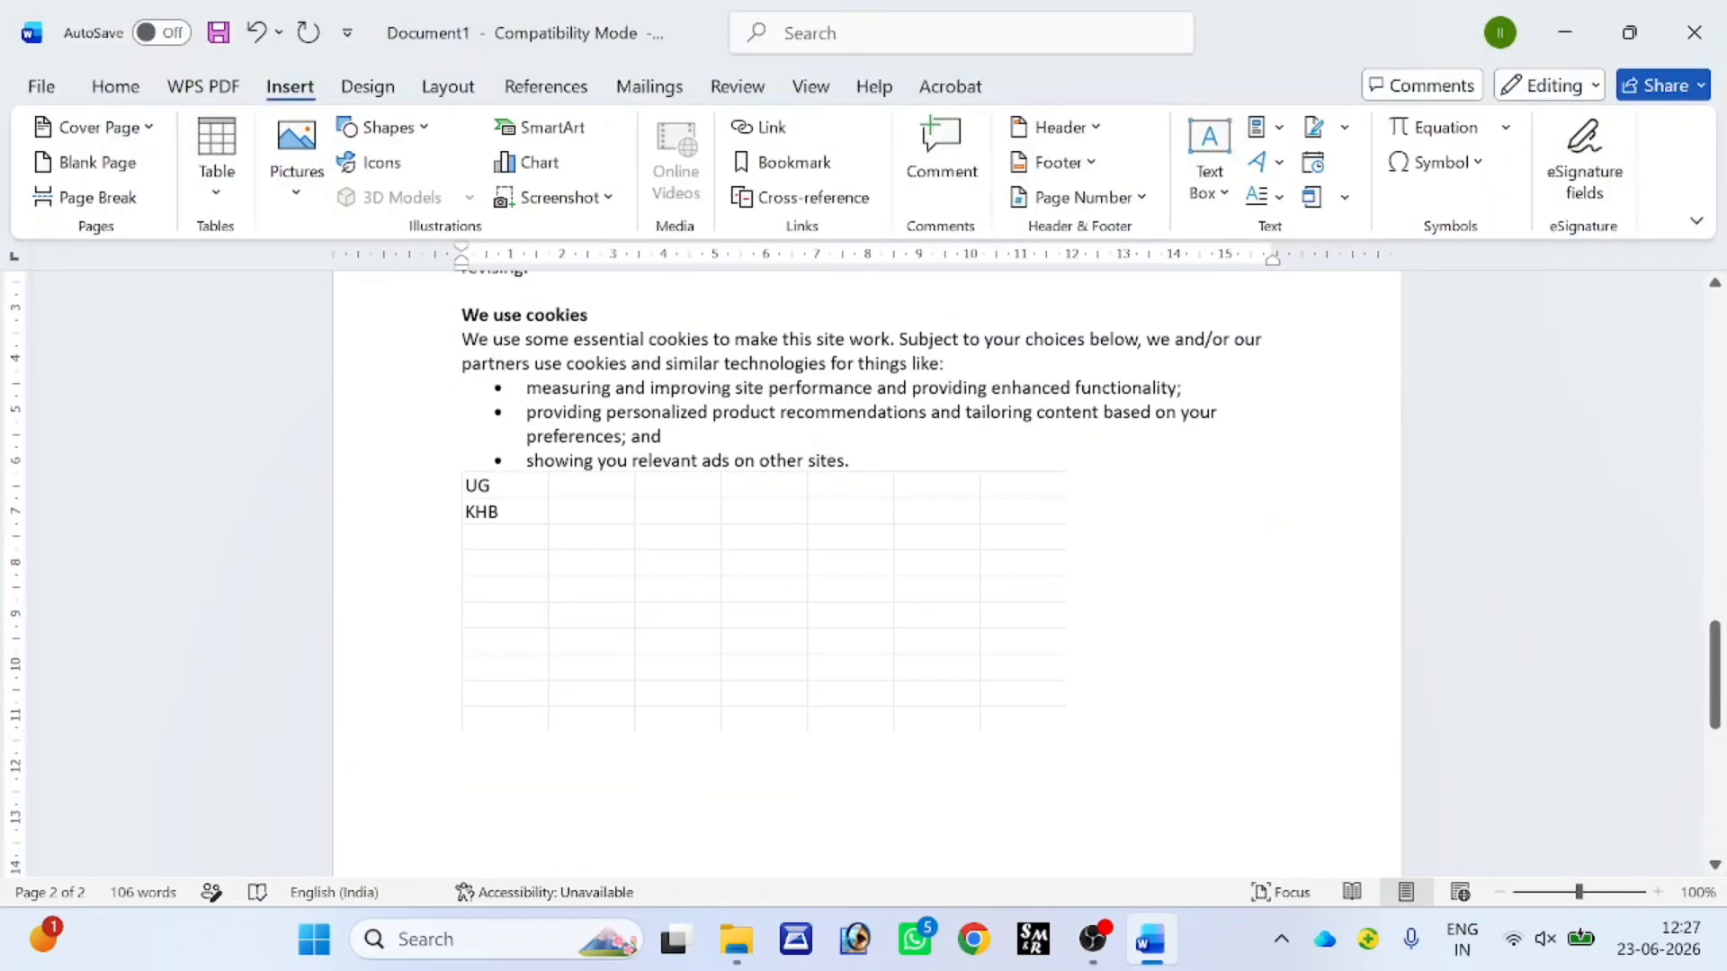
- Insert the Calendar 2 quick table below the spreadsheet and enlarge it to about 13 cm wide
{"action": "left_click", "coordinate": [212, 187]}
{"action": "mouse_move", "coordinate": [307, 677]}
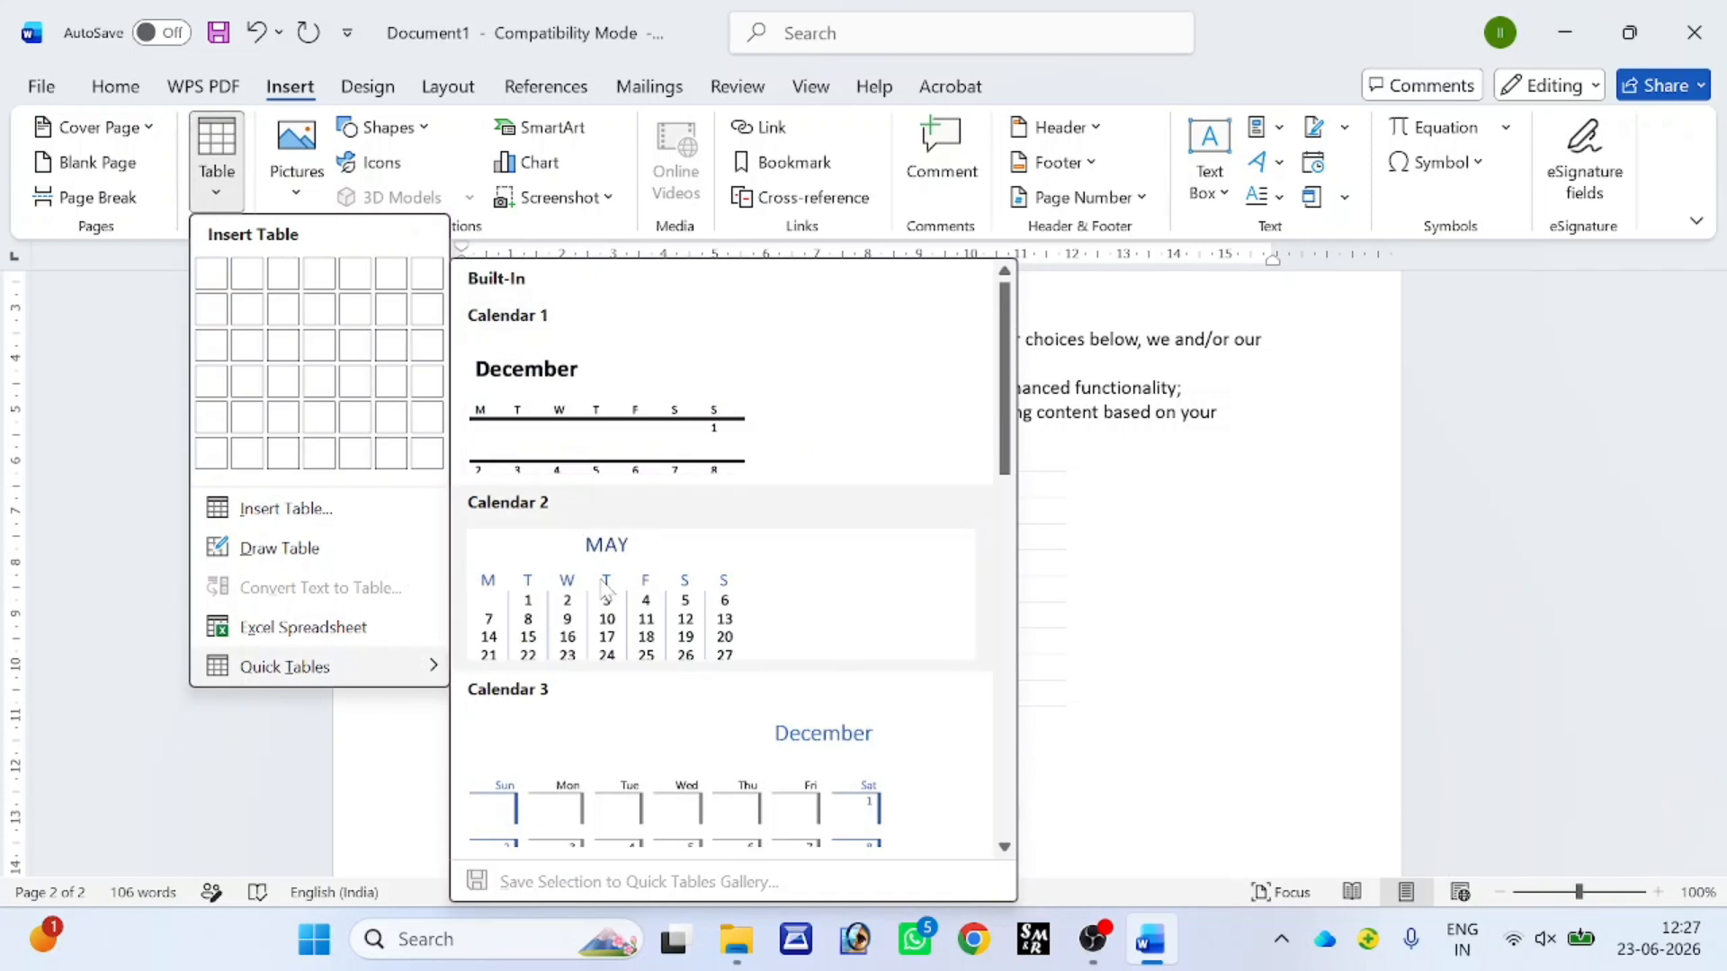
{"action": "scroll", "coordinate": [578, 655], "scroll_direction": "down", "scroll_amount": 8}
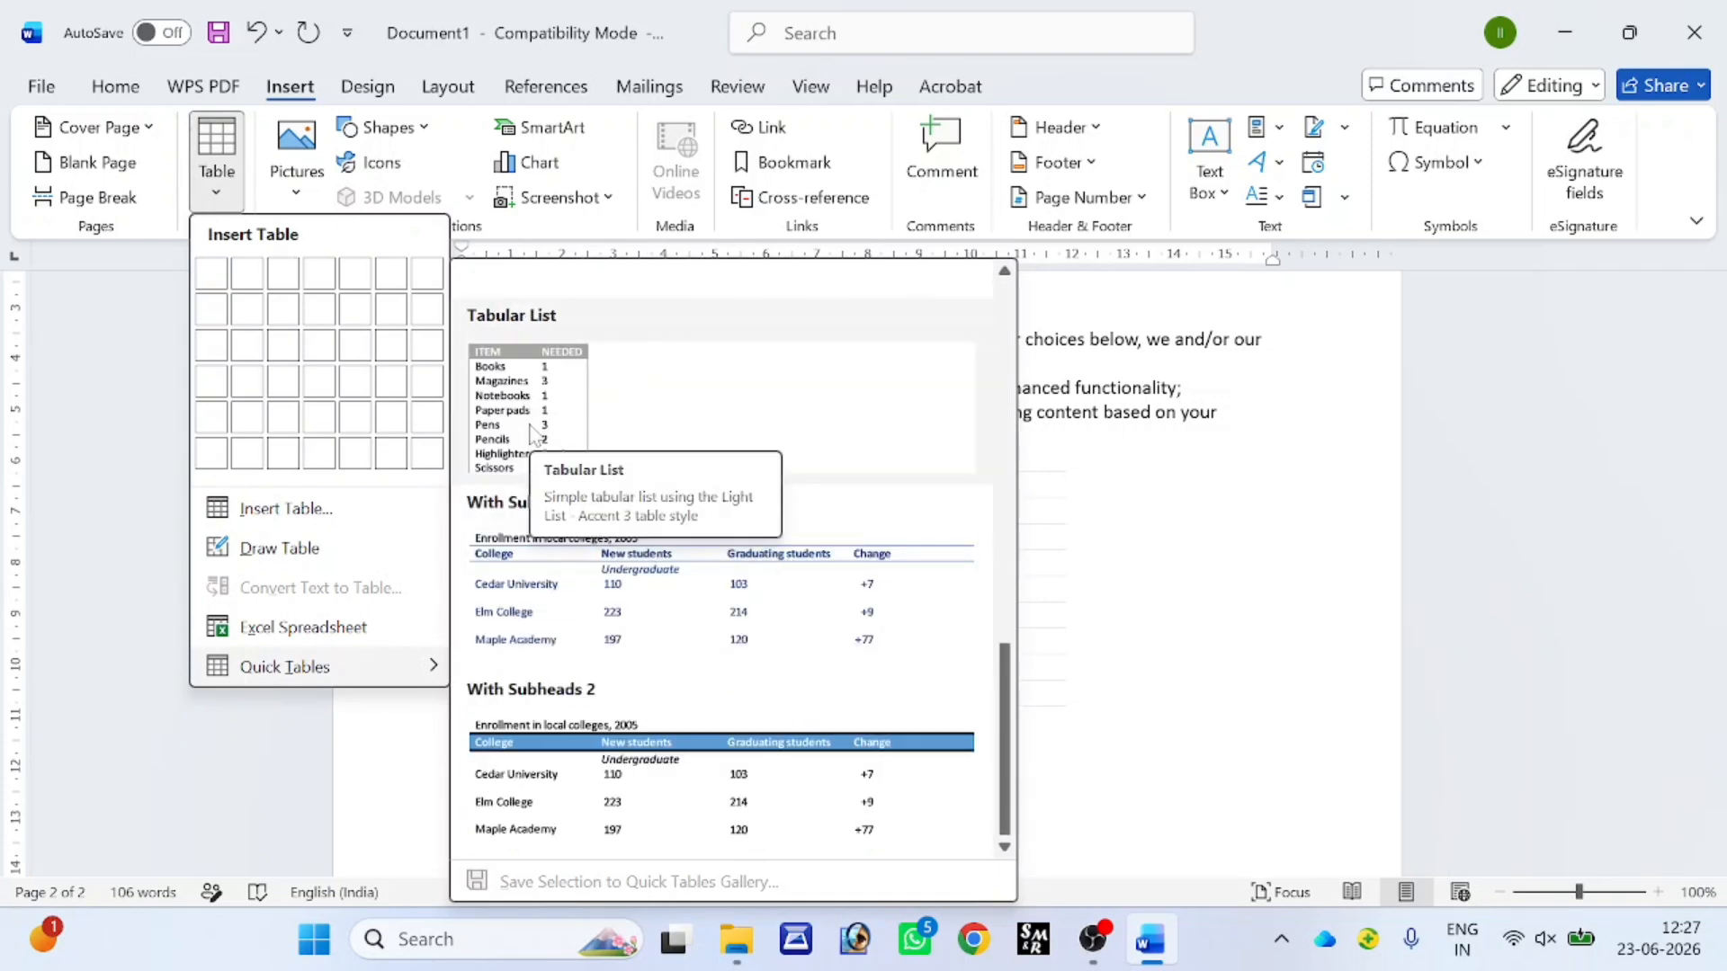
{"action": "scroll", "coordinate": [535, 436], "scroll_direction": "up", "scroll_amount": 8}
{"action": "left_click", "coordinate": [579, 583]}
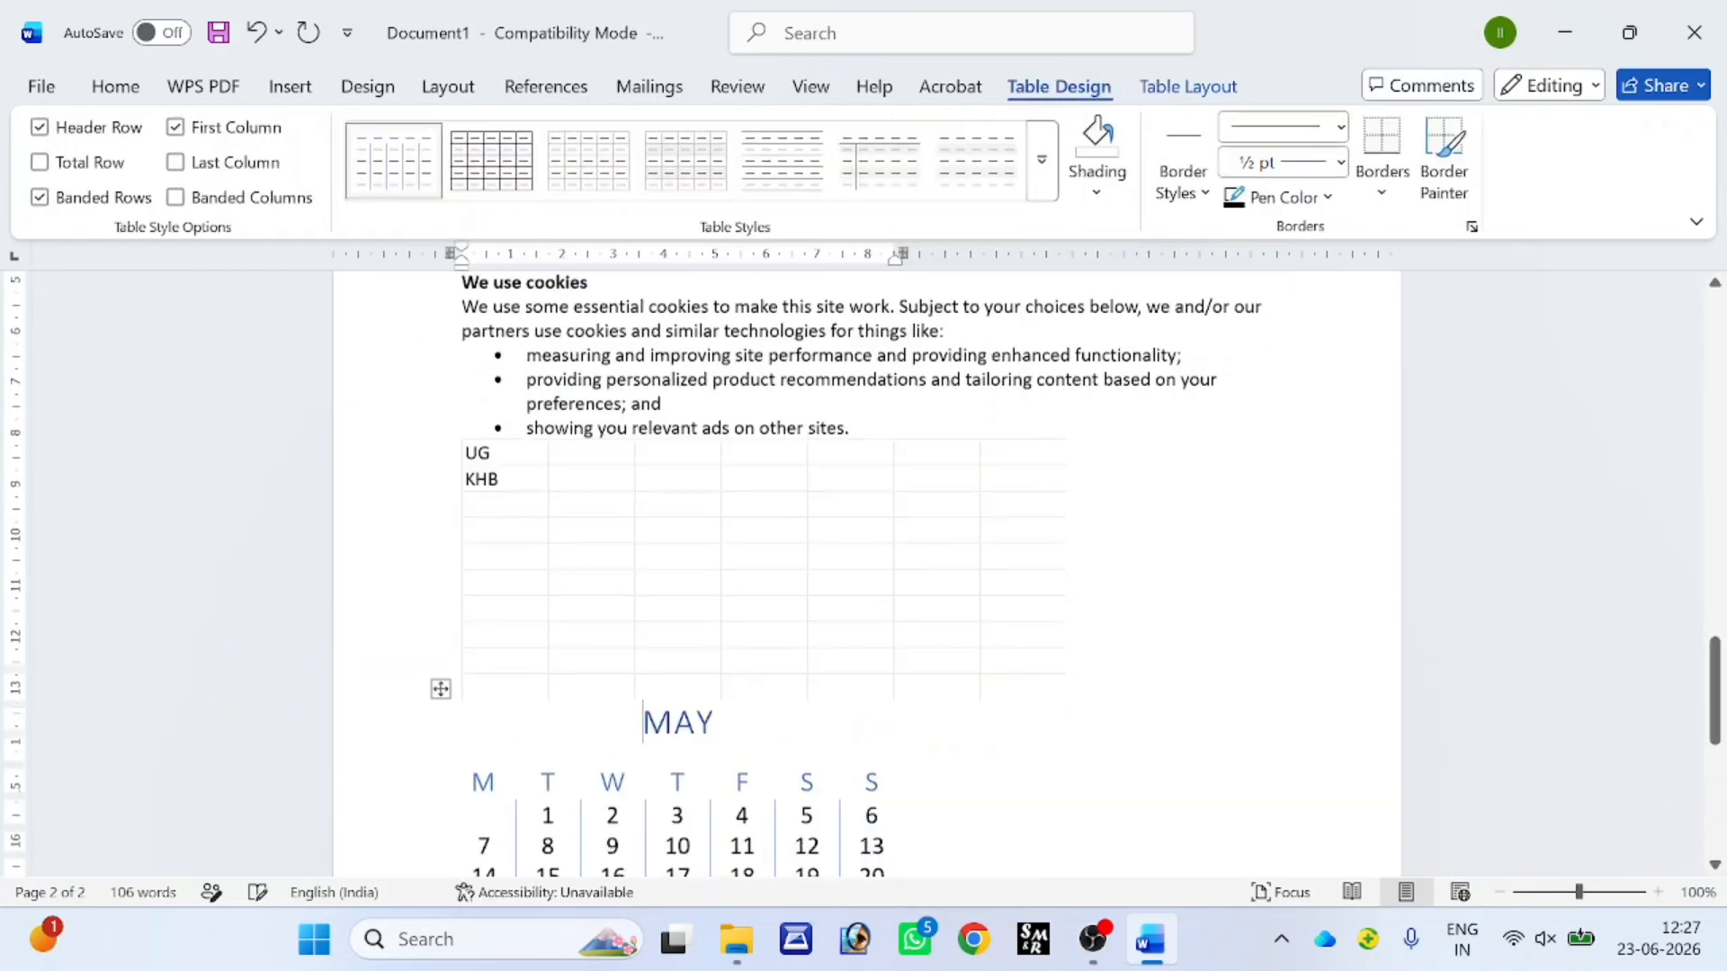
{"action": "left_click_drag", "start_coordinate": [910, 672], "coordinate": [1143, 815]}
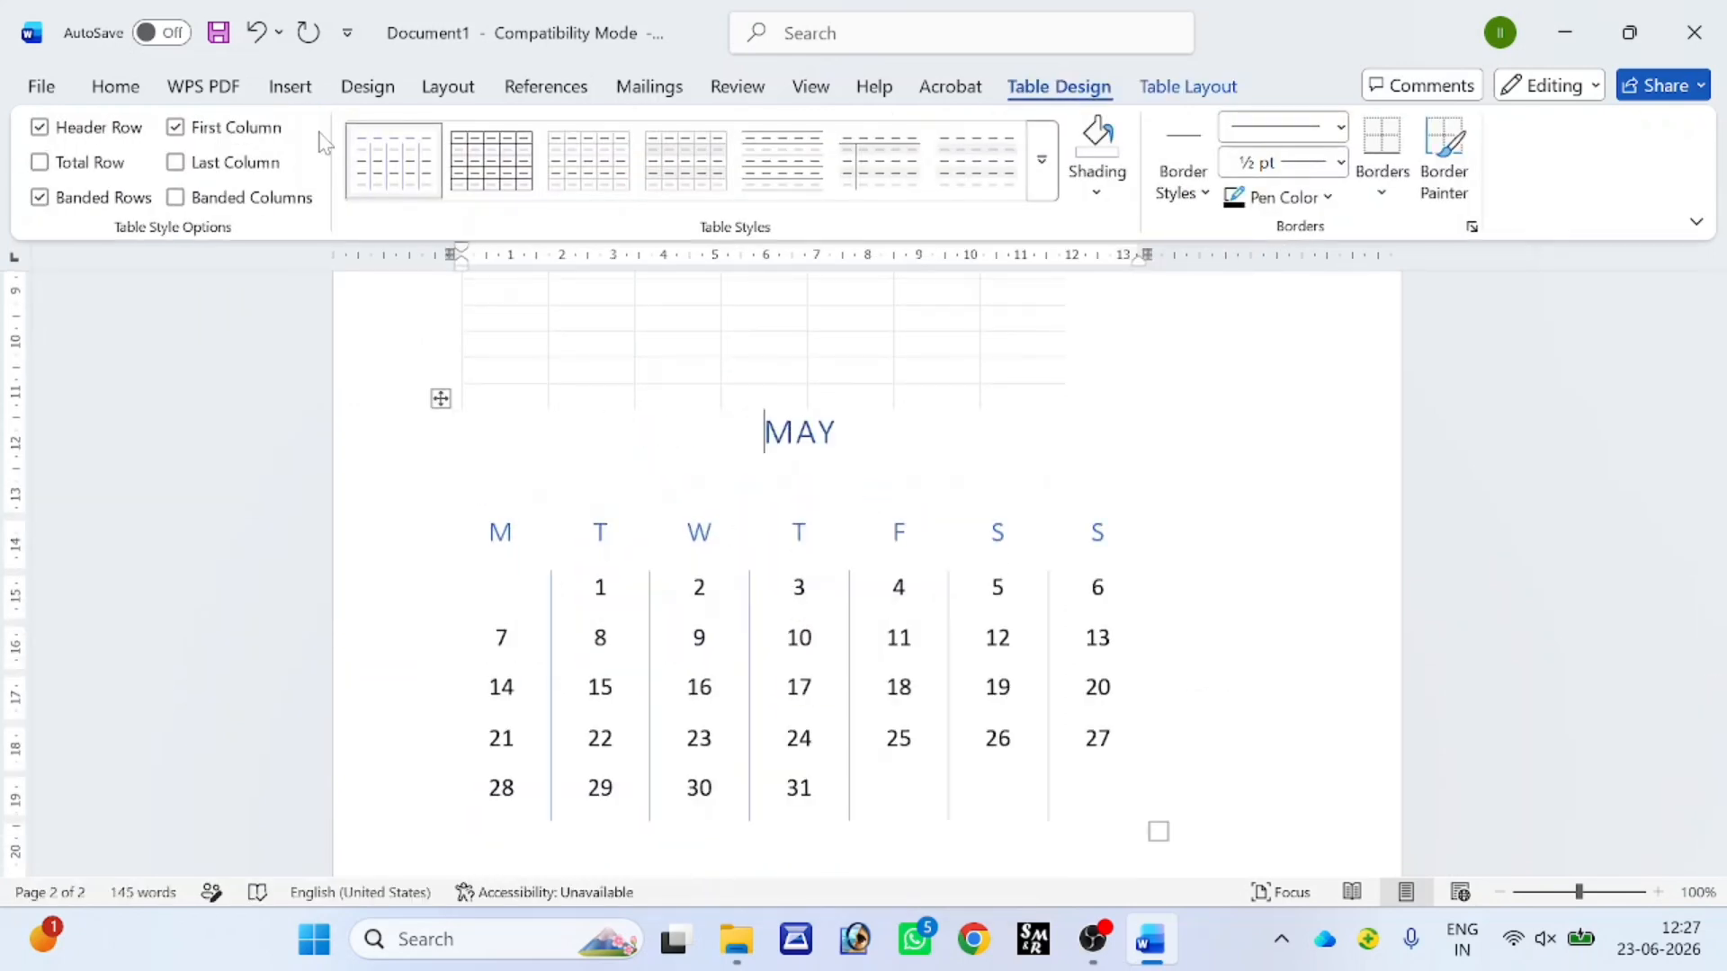
- Place the insertion point below the May calendar and insert a blank page there
{"action": "left_click", "coordinate": [296, 96]}
{"action": "left_click", "coordinate": [216, 148]}
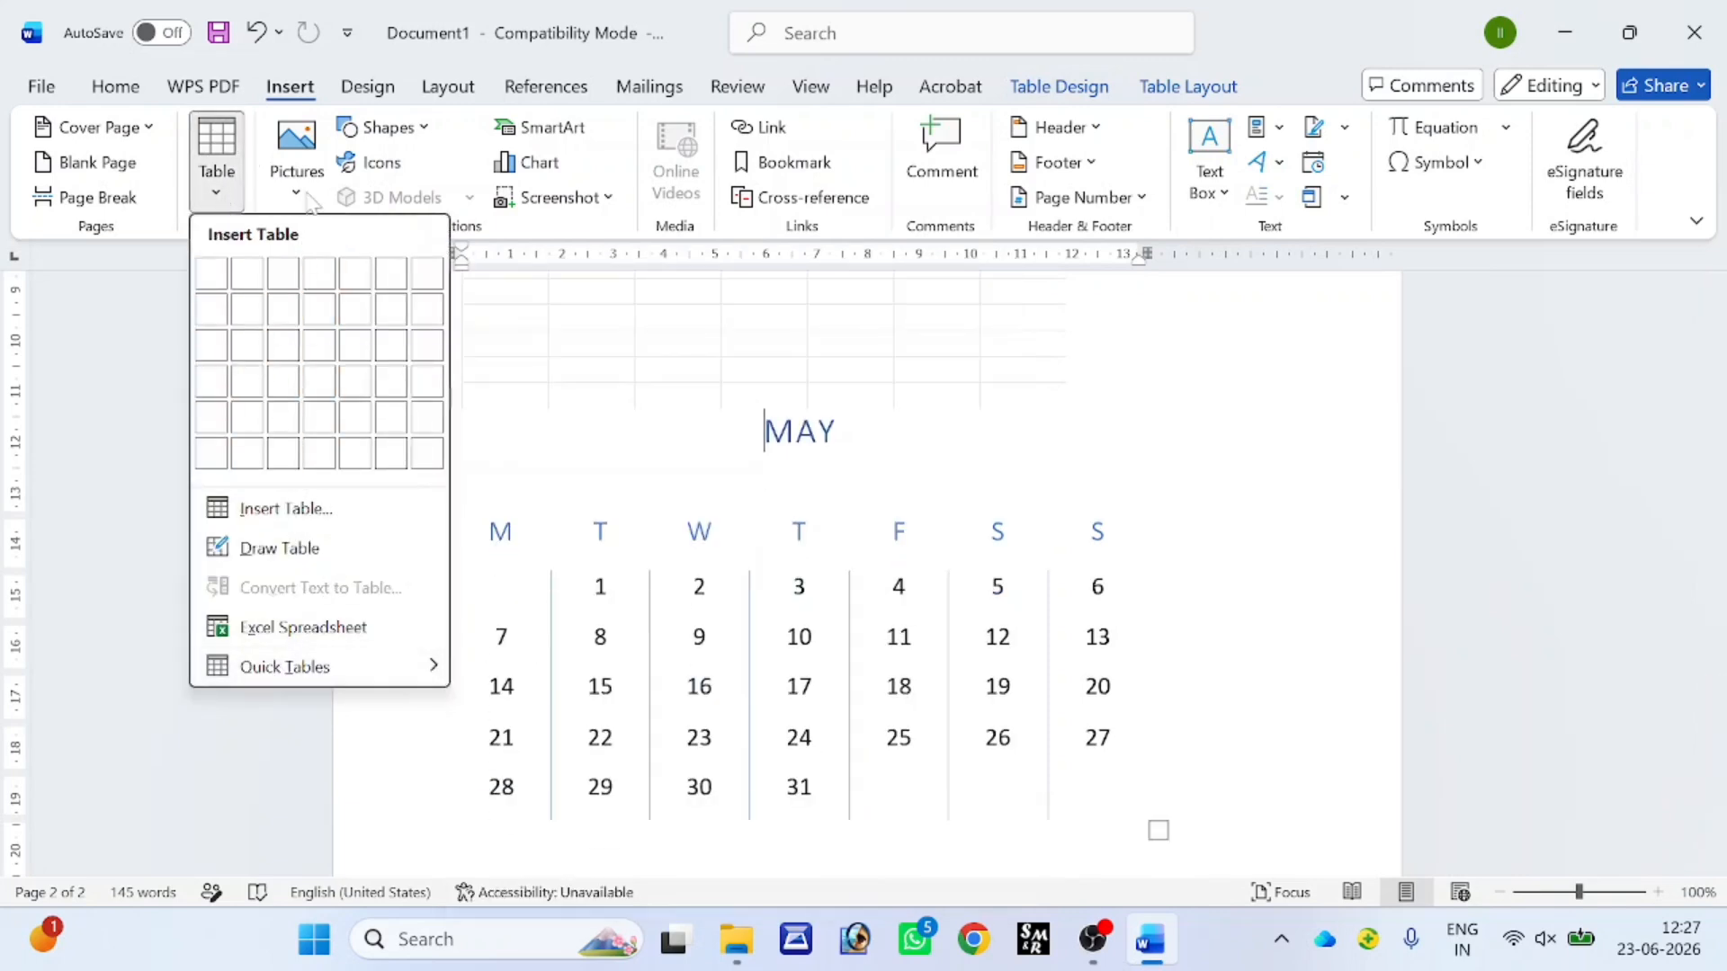
{"action": "scroll", "coordinate": [1249, 643], "scroll_direction": "down", "scroll_amount": 4}
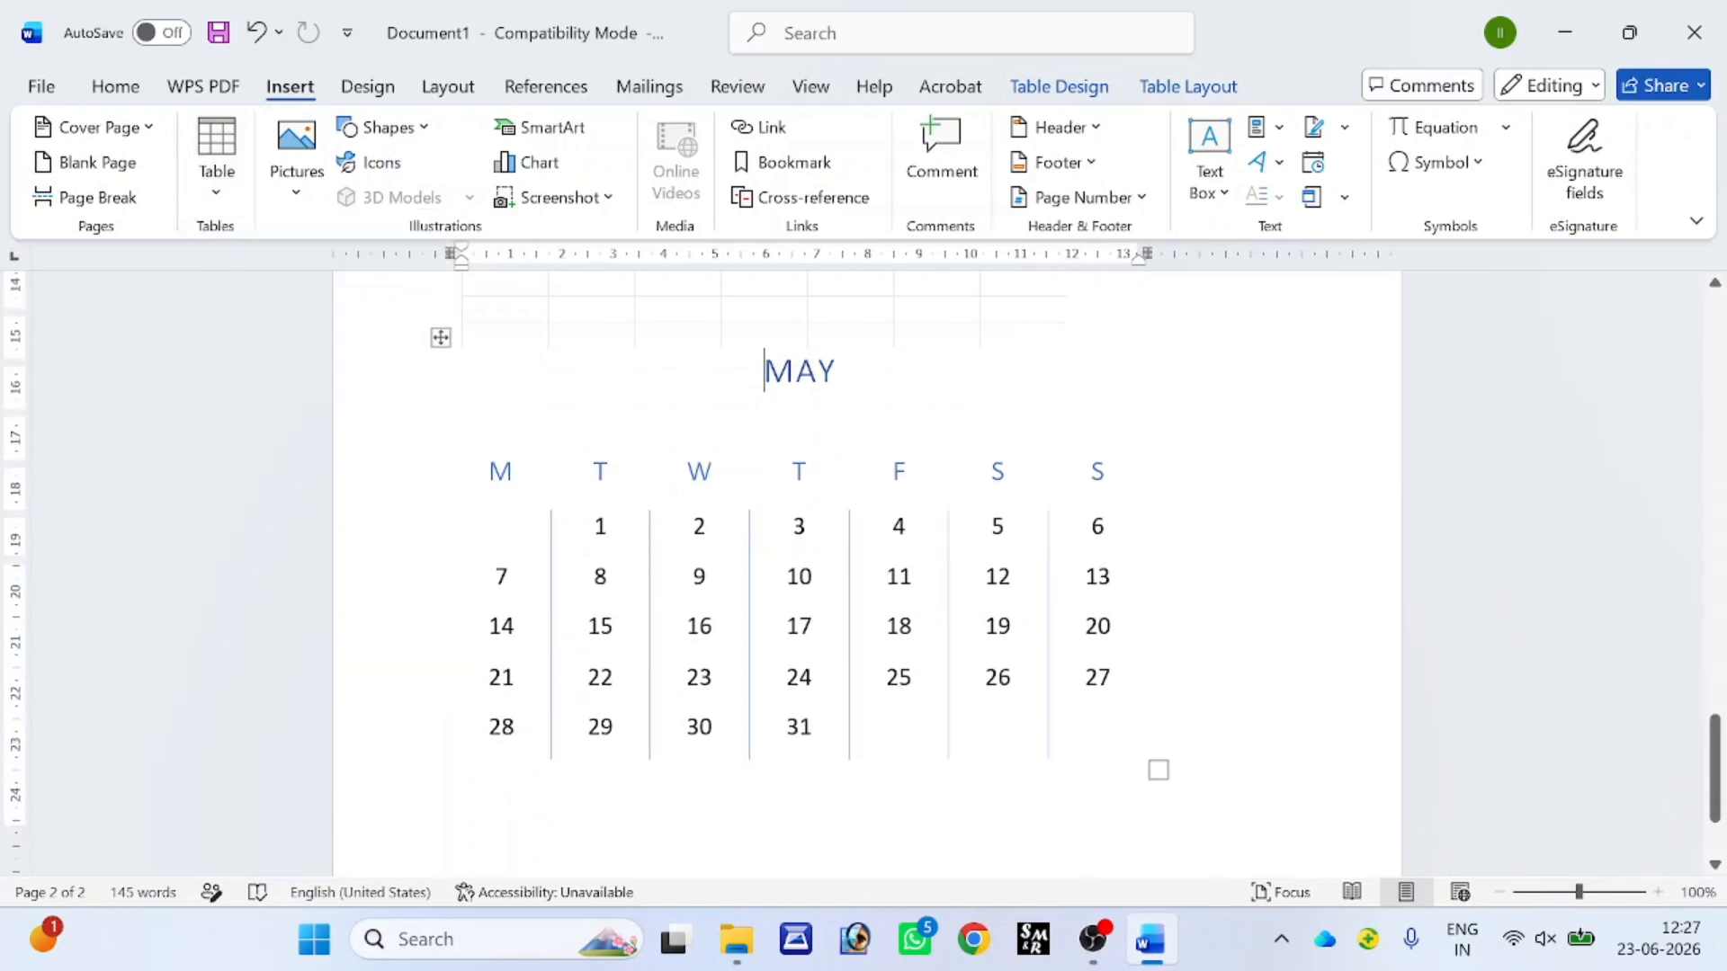
{"action": "left_click", "coordinate": [463, 472]}
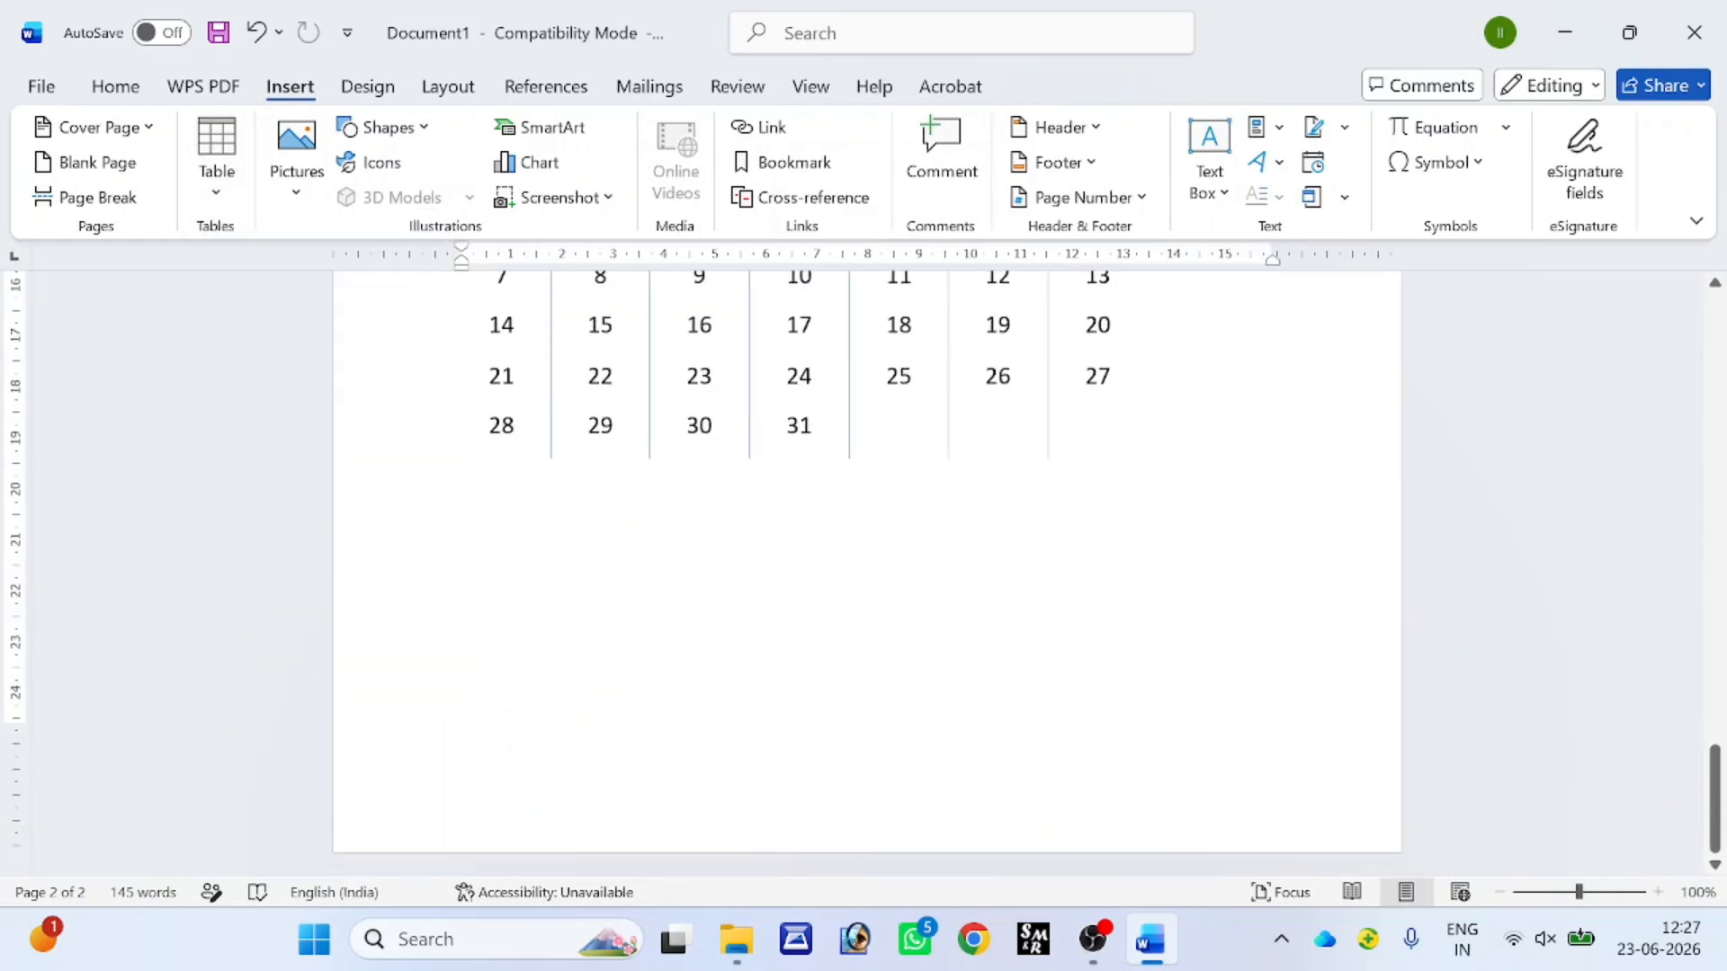
{"action": "left_click", "coordinate": [97, 90]}
{"action": "left_click", "coordinate": [270, 87]}
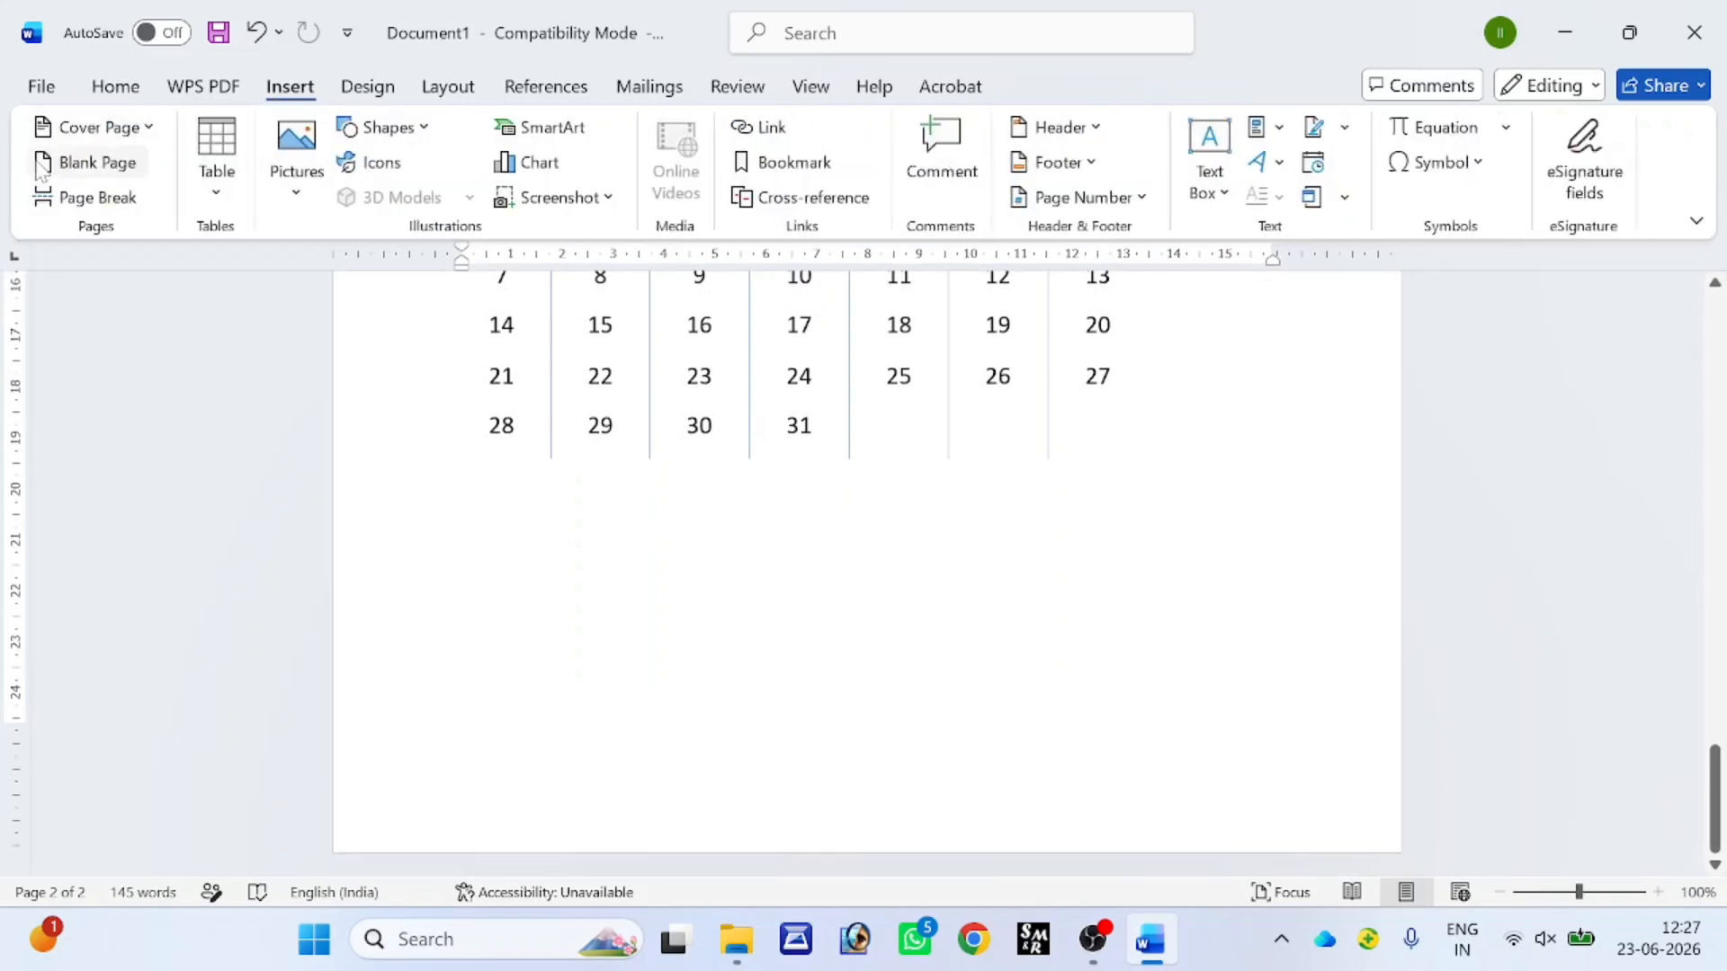
{"action": "left_click", "coordinate": [107, 162]}
- Insert the mountain-and-train picture from New folder in Pictures on the new page, and shrink it proportionally to about 11 cm wide
{"action": "left_click", "coordinate": [315, 184]}
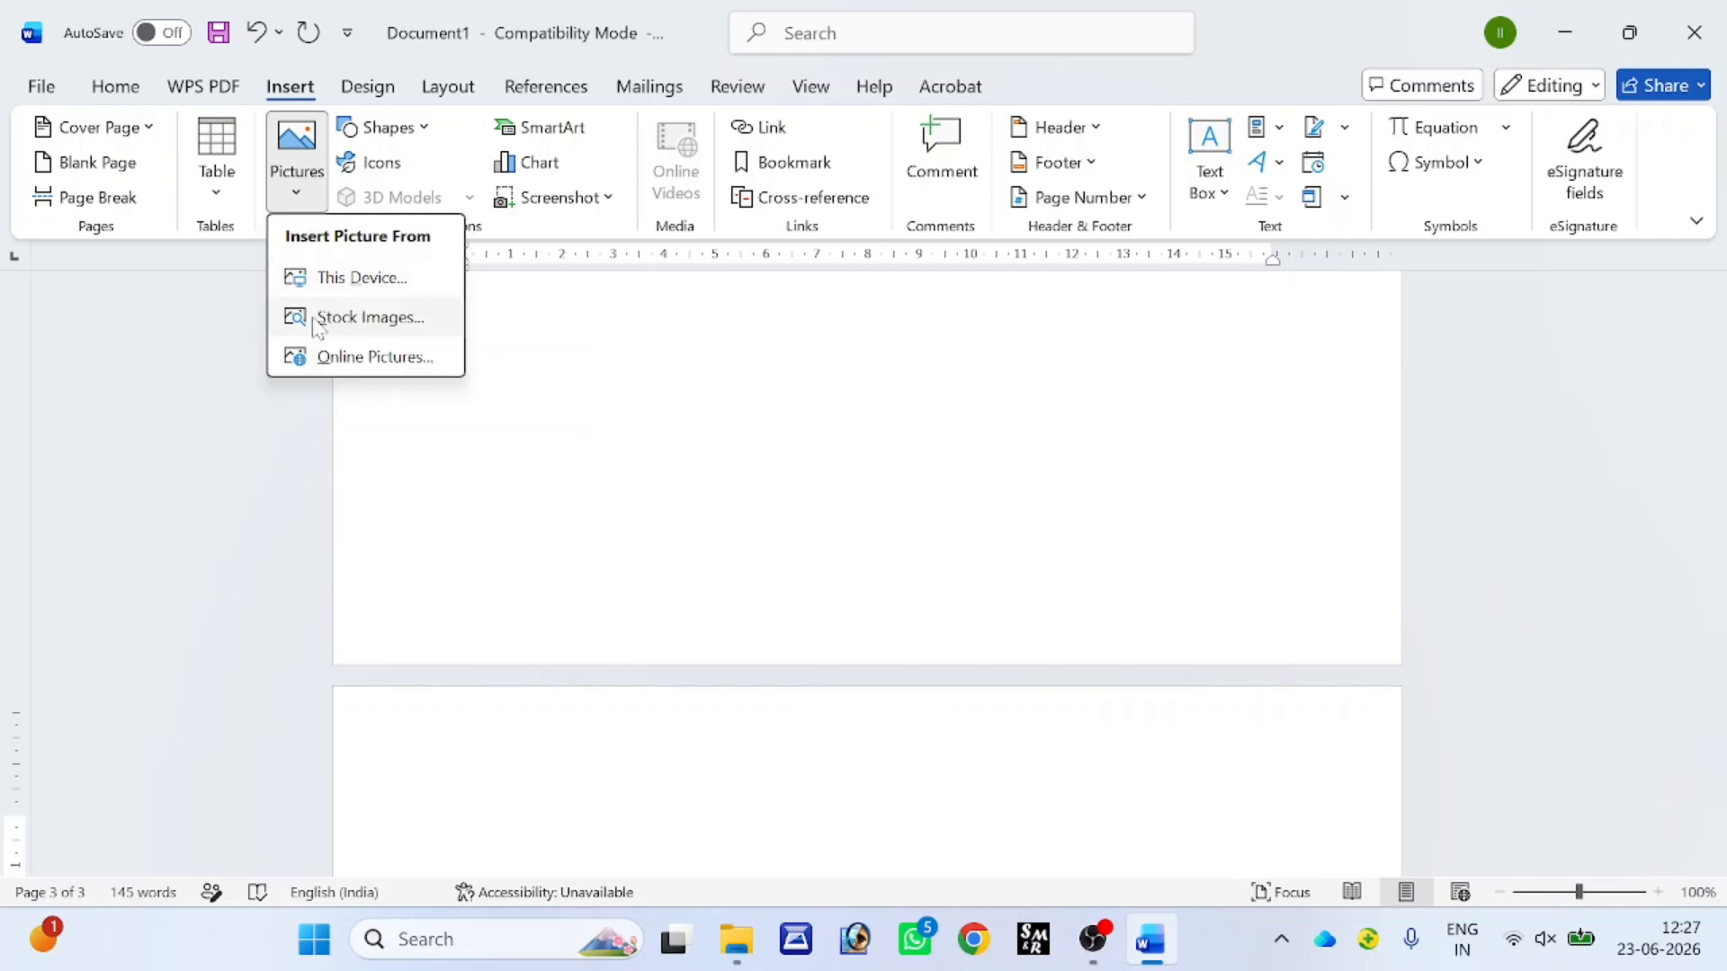
{"action": "left_click", "coordinate": [402, 337]}
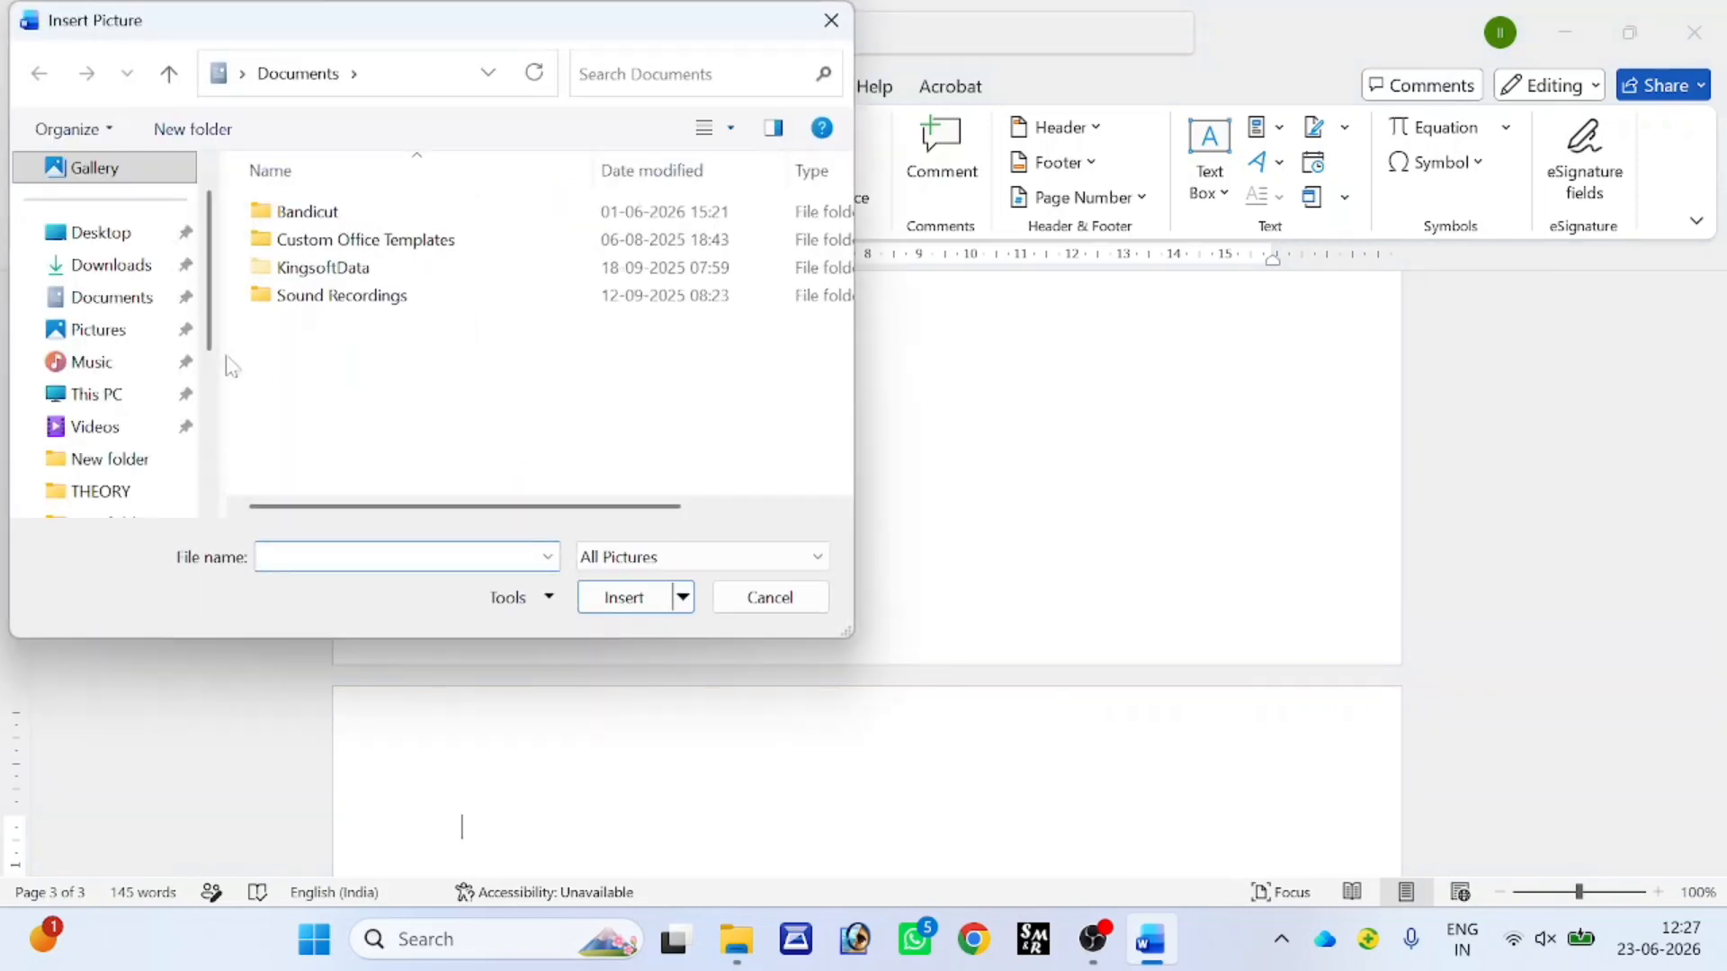
{"action": "left_click", "coordinate": [125, 332]}
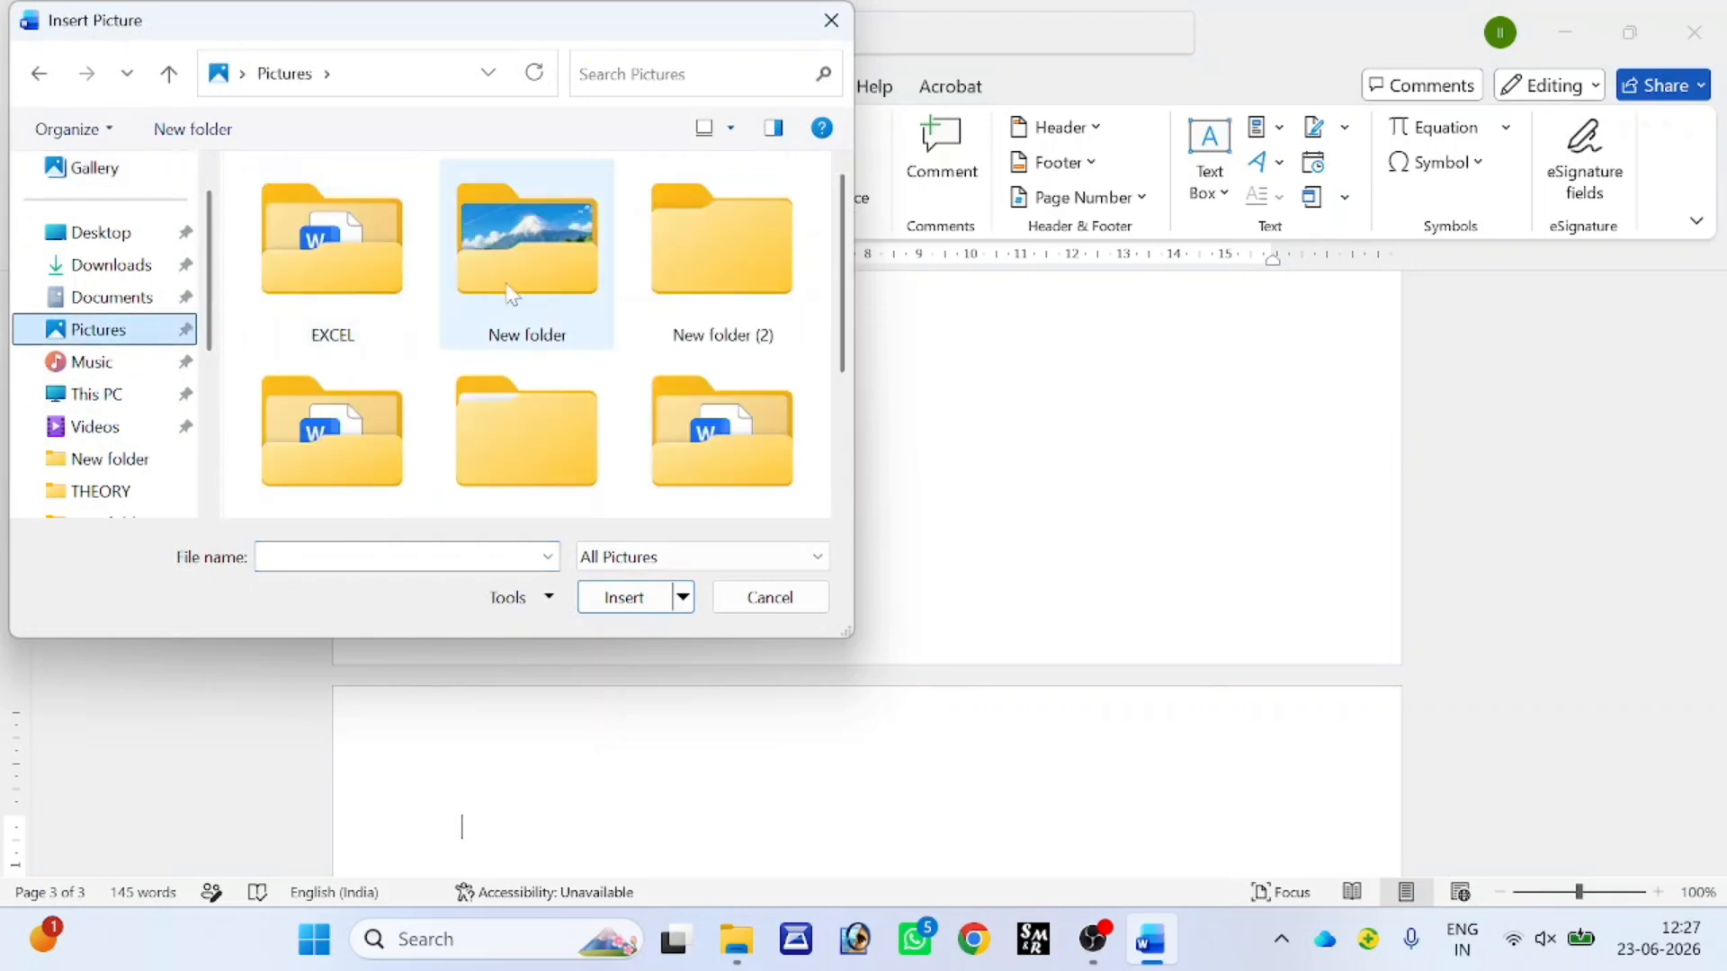
{"action": "double_click", "coordinate": [559, 300]}
{"action": "double_click", "coordinate": [609, 252]}
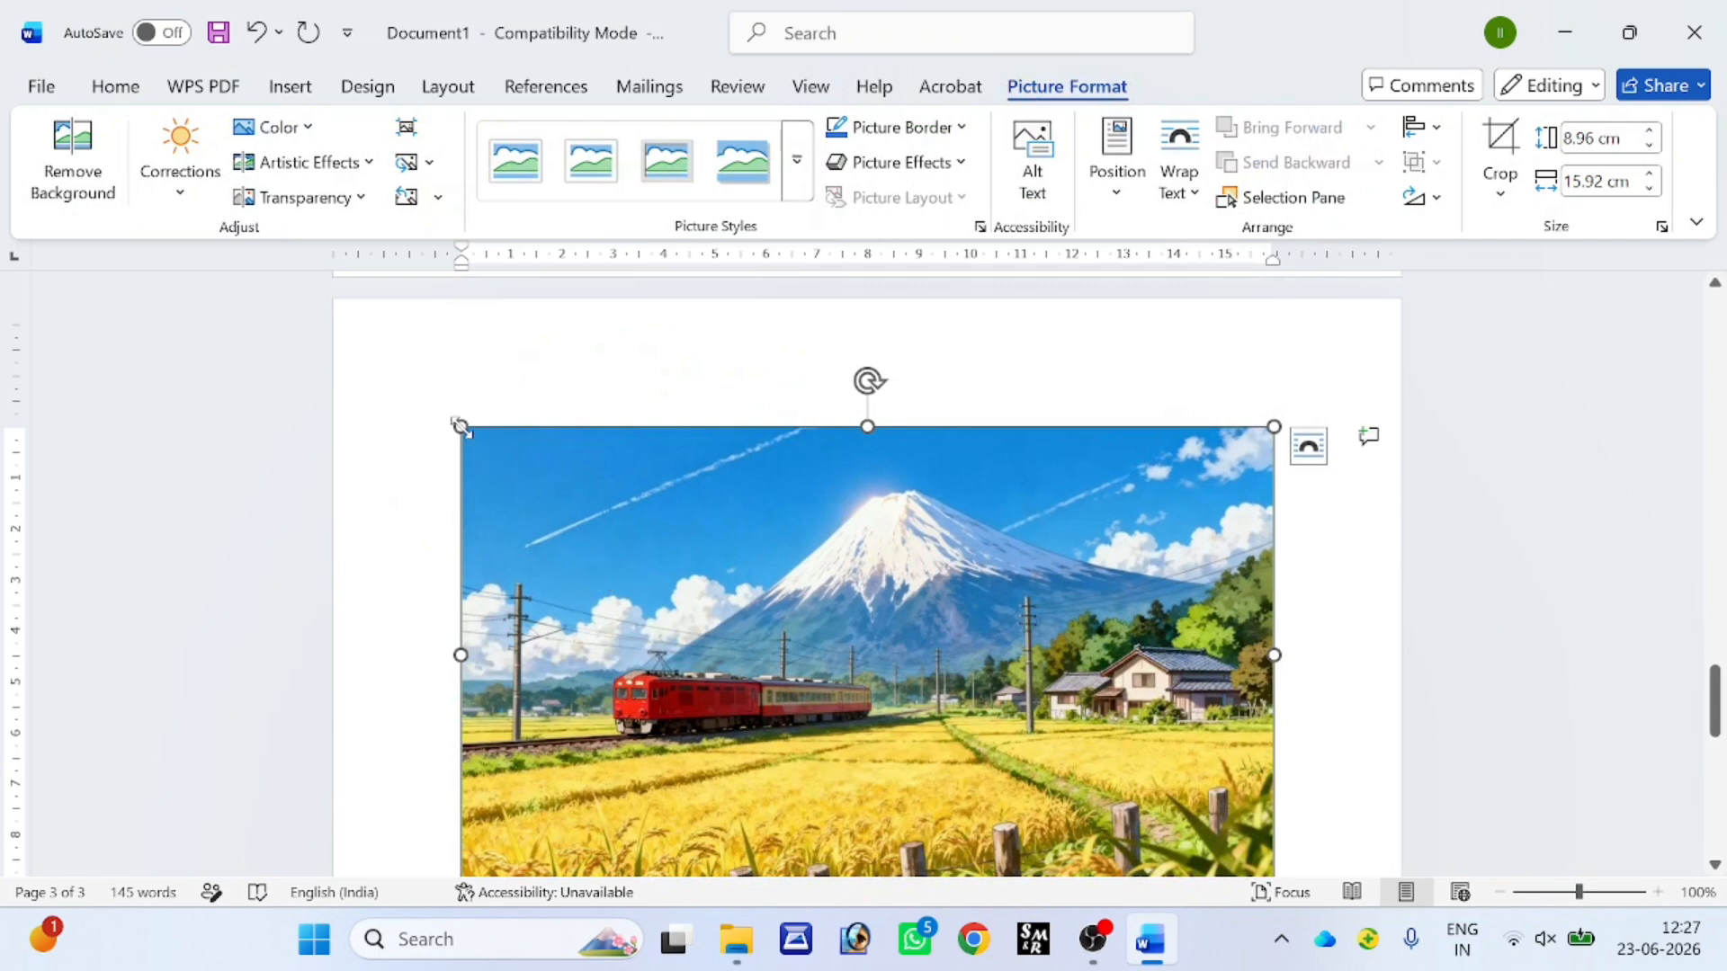
{"action": "left_click_drag", "start_coordinate": [460, 425], "coordinate": [697, 560]}
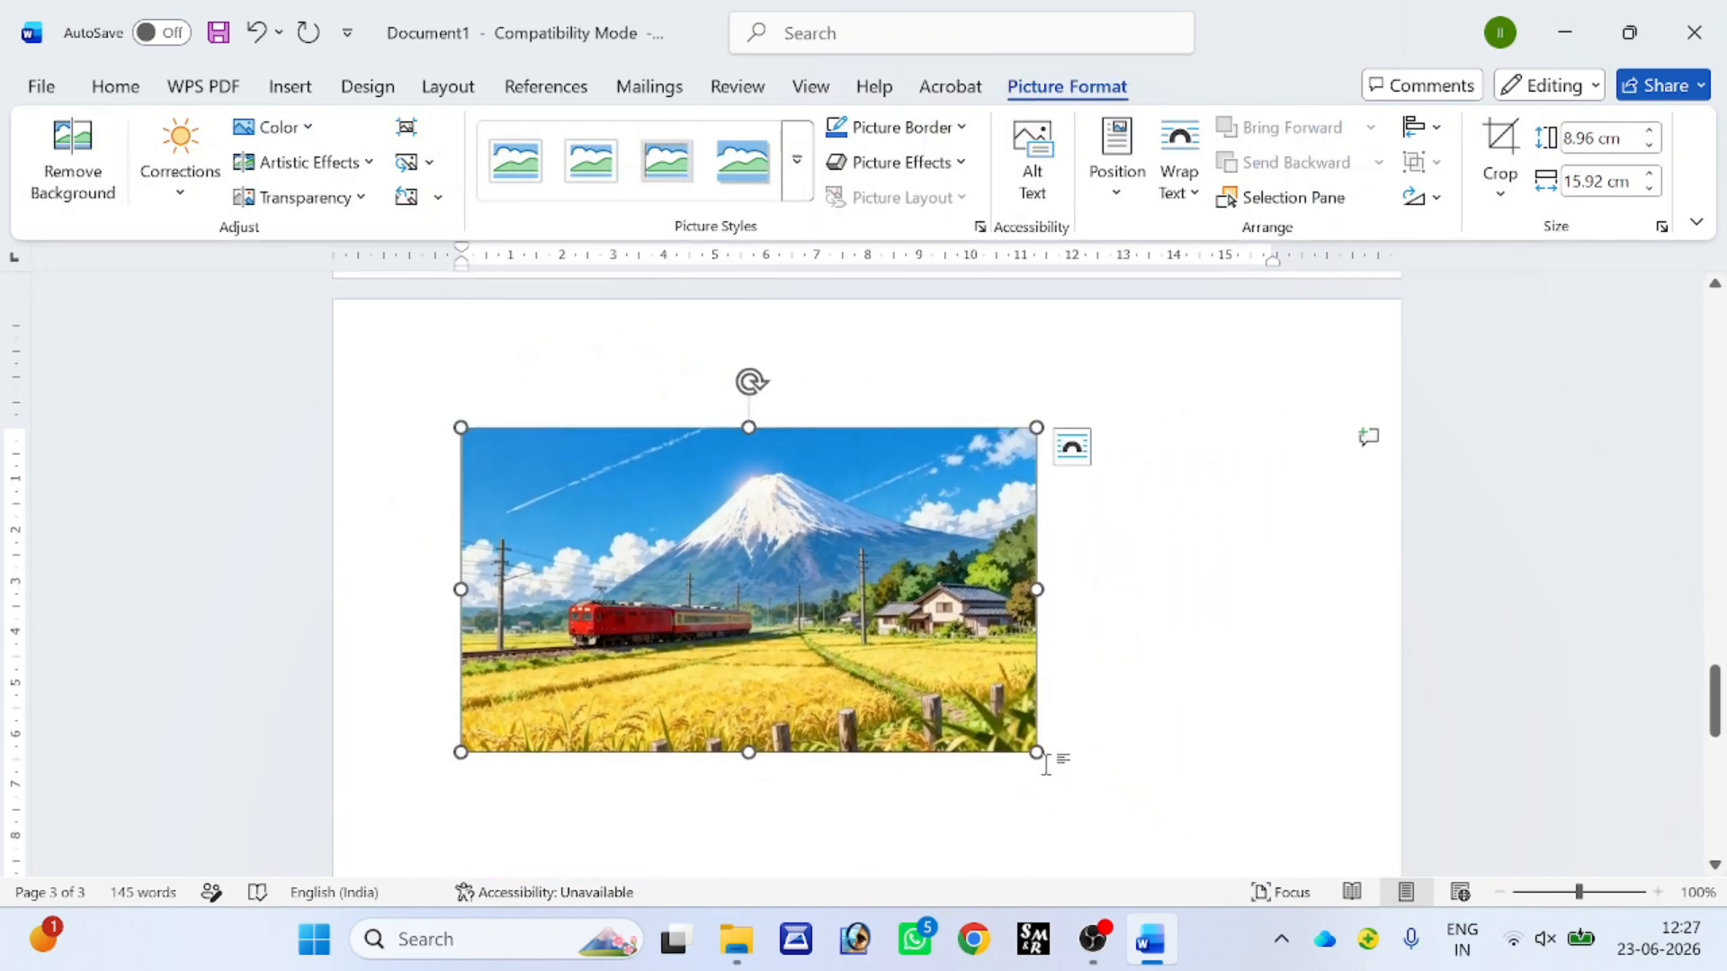
- Enlarge the mountain-and-train picture to about 12.5 cm wide and remove its background with the automatically marked areas
{"action": "left_click_drag", "start_coordinate": [1037, 752], "coordinate": [1105, 790]}
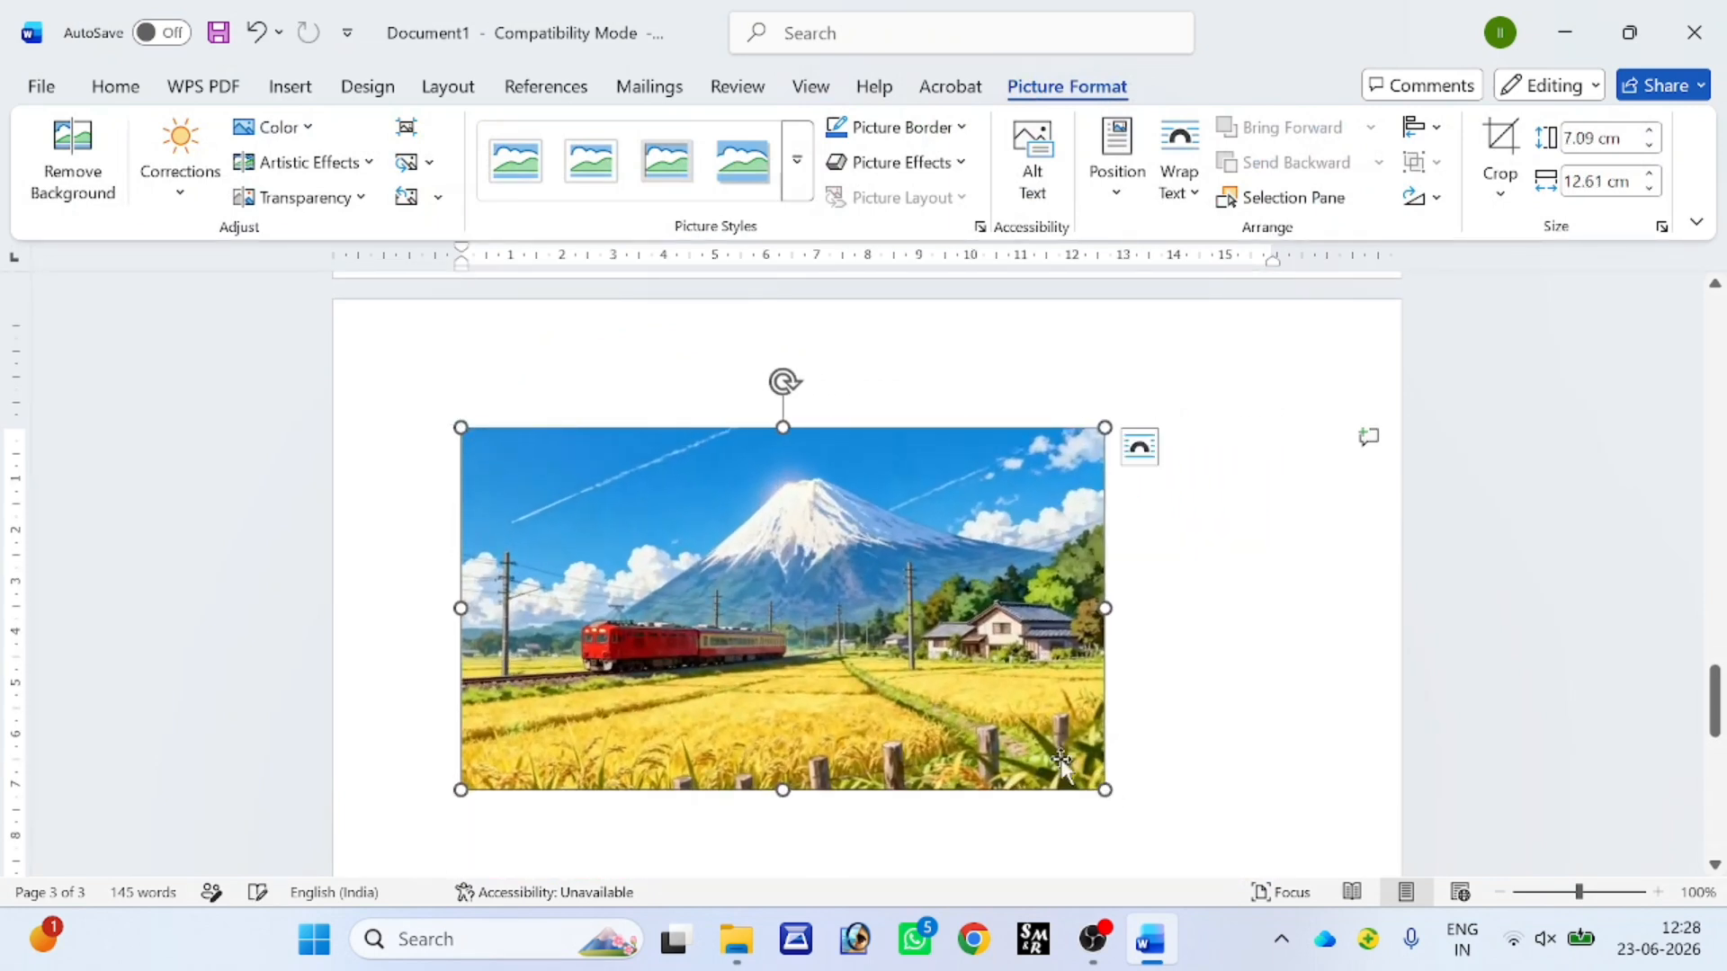
{"action": "left_click", "coordinate": [88, 201]}
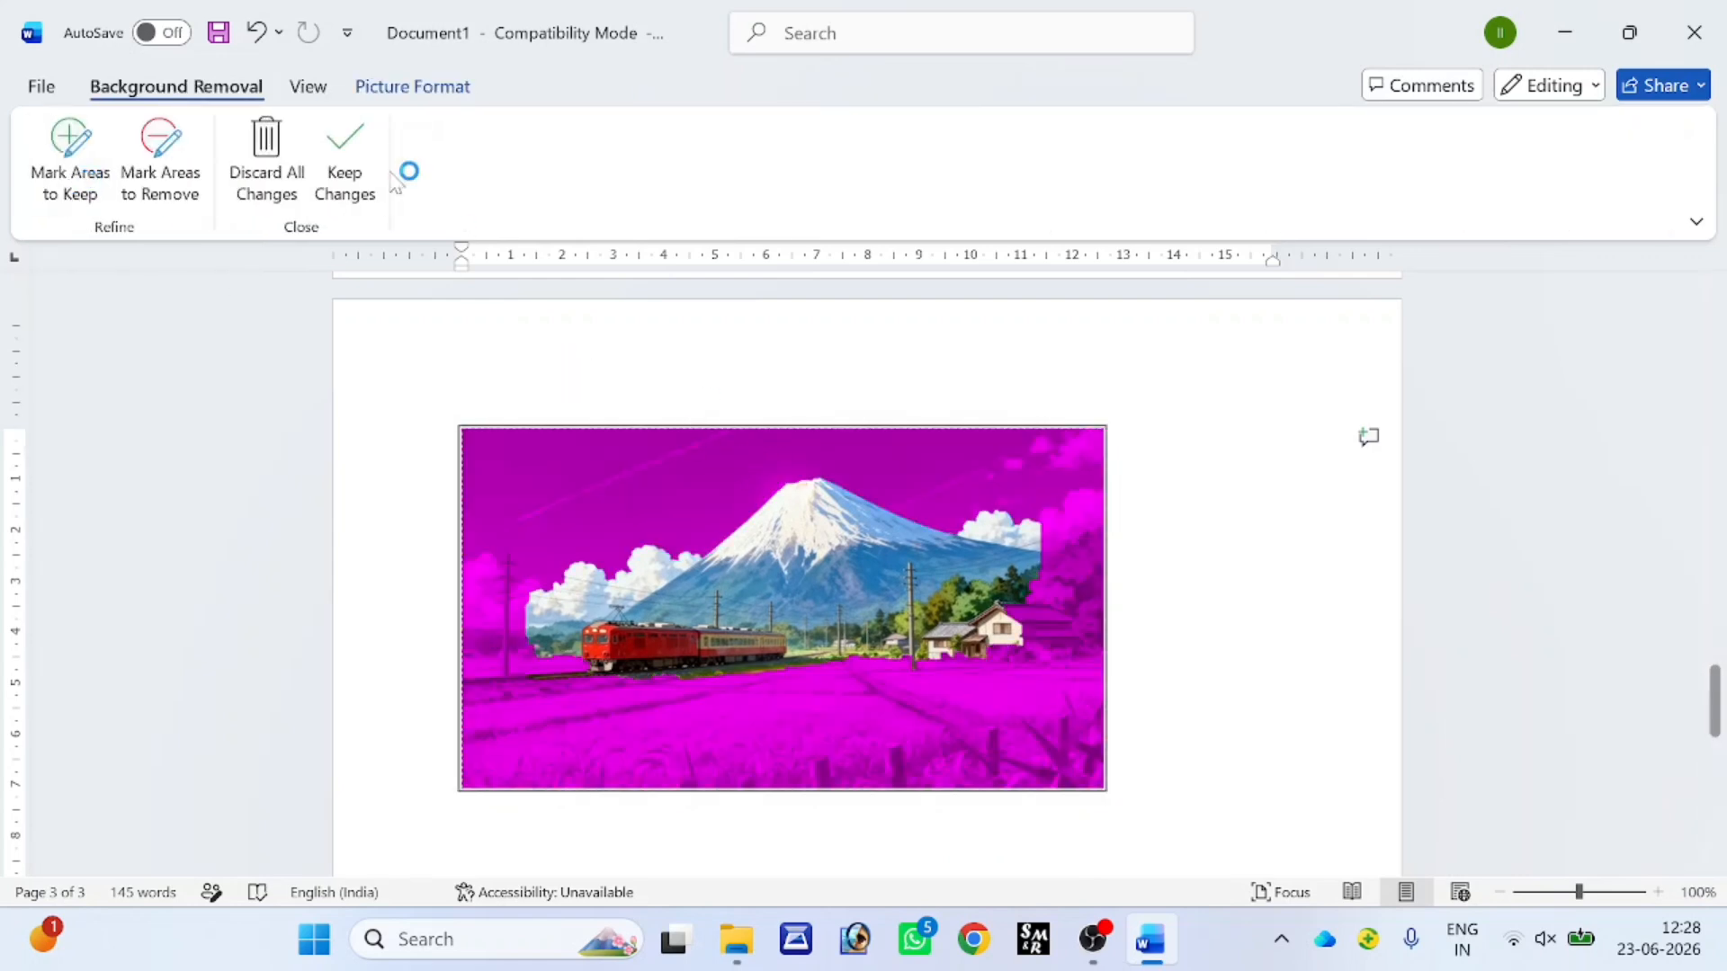
{"action": "left_click", "coordinate": [351, 151]}
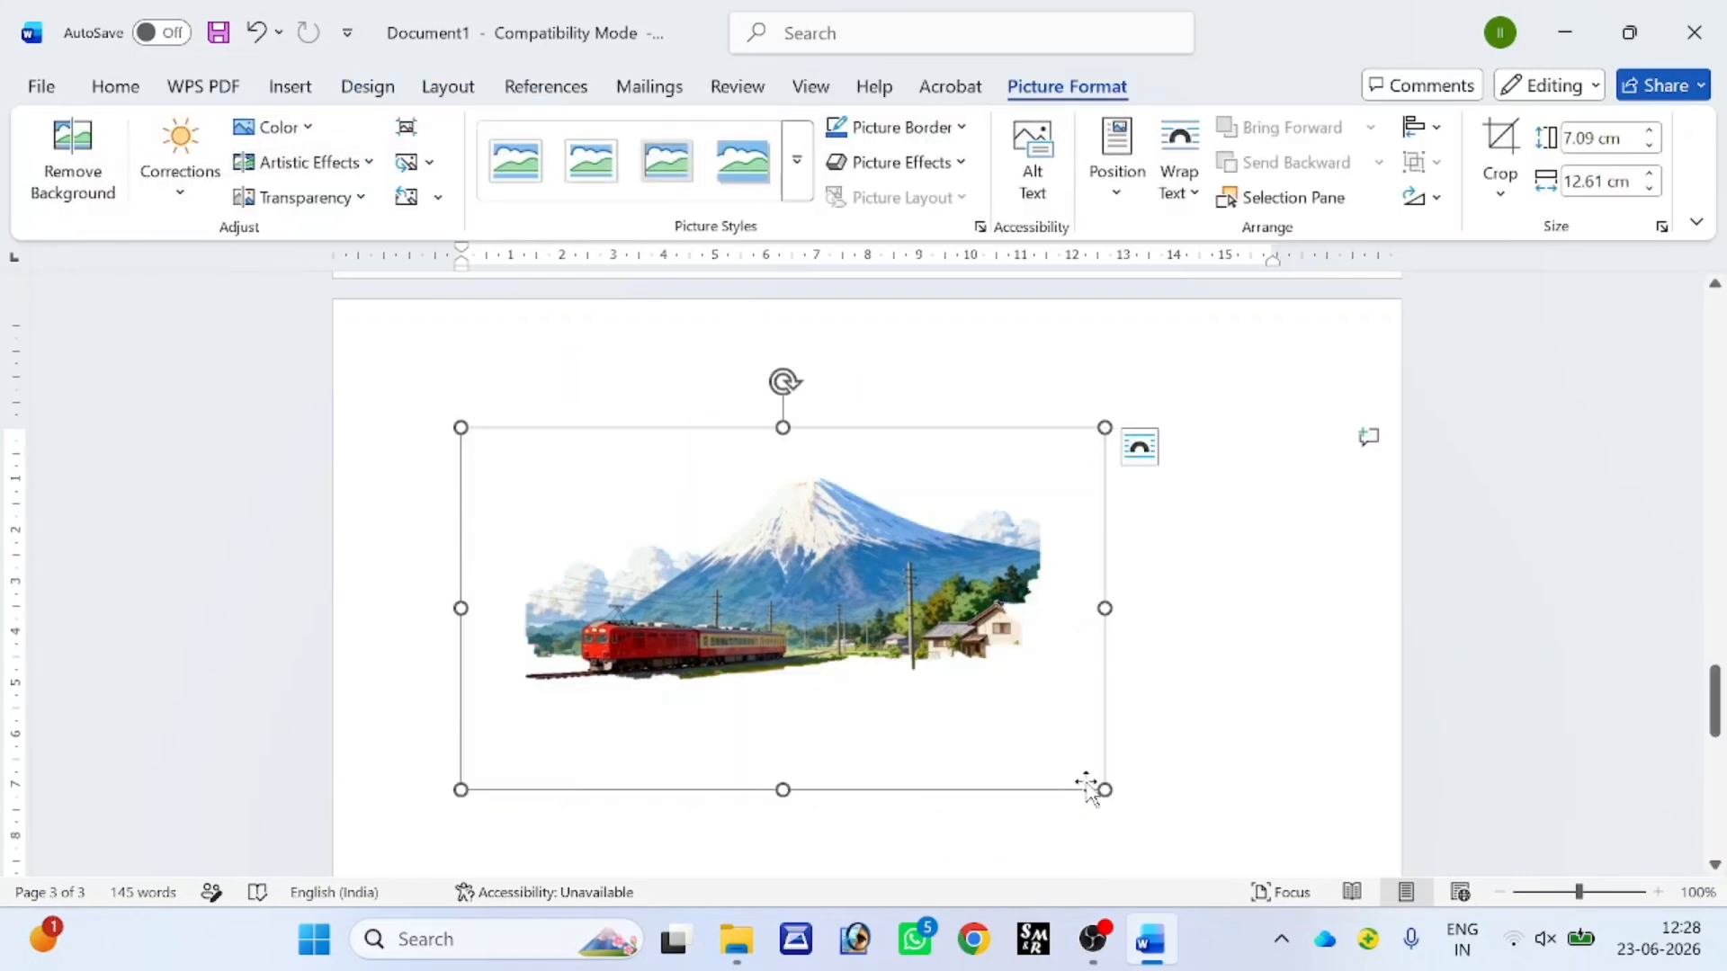
{"action": "mouse_move", "coordinate": [1105, 790]}
{"action": "left_mouse_down"}
{"action": "mouse_move", "coordinate": [971, 683]}
{"action": "mouse_move", "coordinate": [1044, 786]}
{"action": "mouse_move", "coordinate": [1101, 788]}
{"action": "left_mouse_up"}
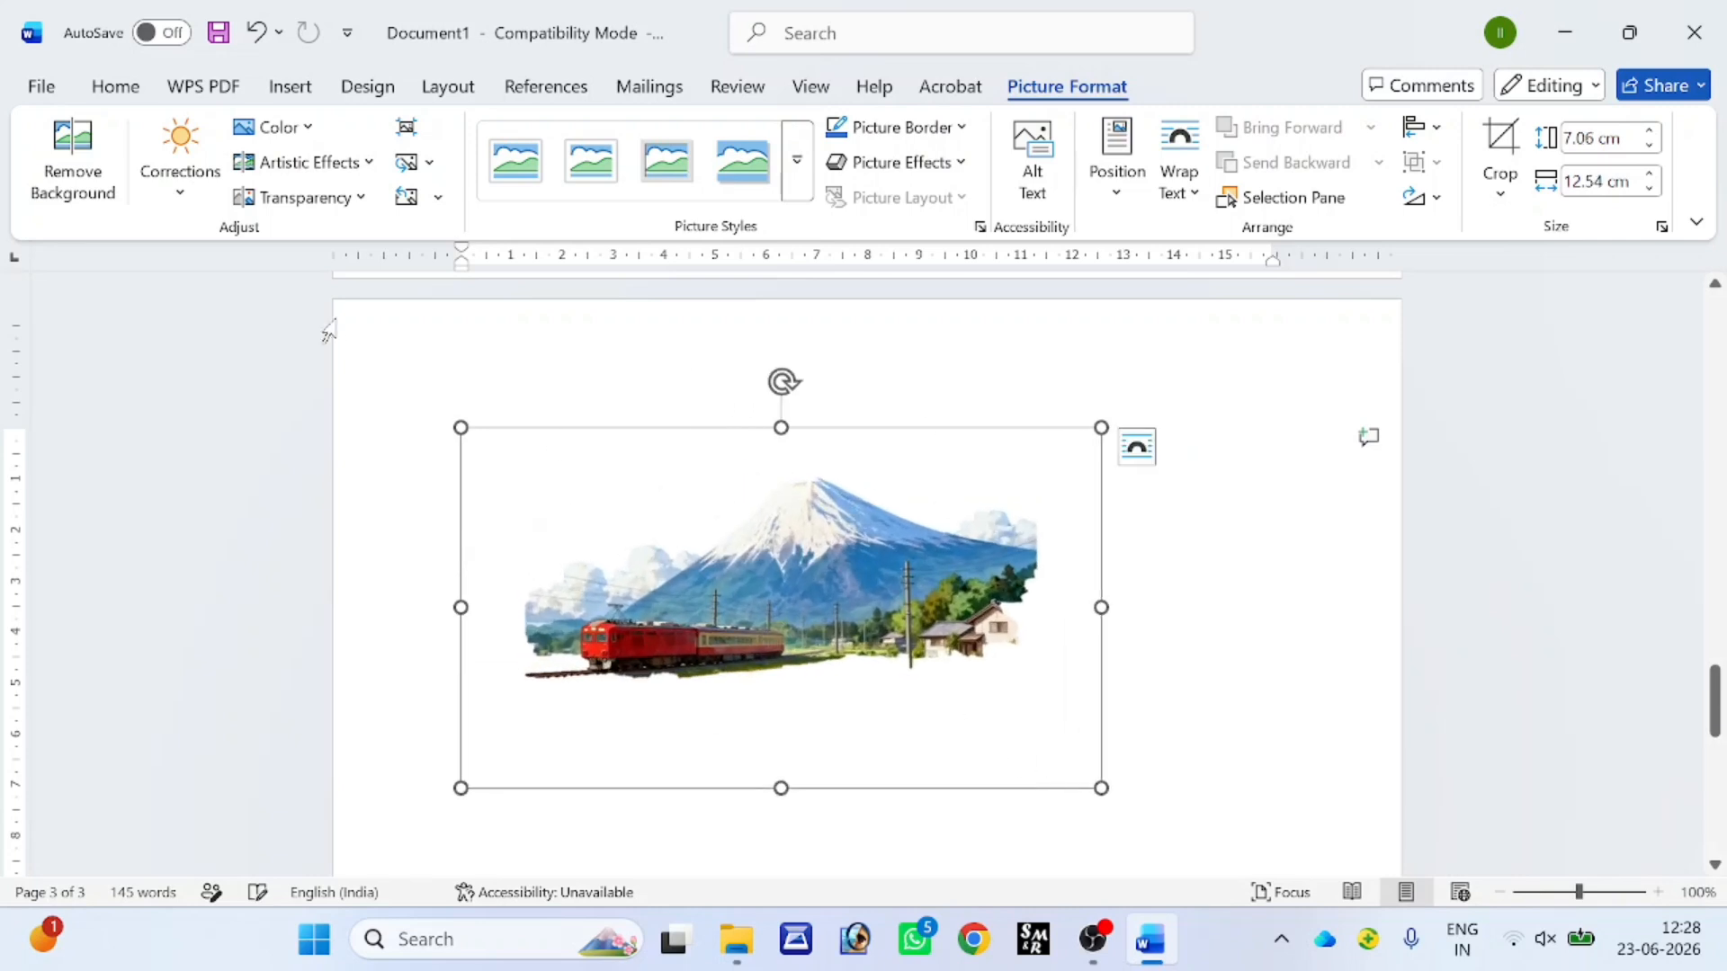
- Correct the picture to brightness +20% and contrast +20%, and recolor it with the dark gray accent variation
{"action": "left_click", "coordinate": [180, 170]}
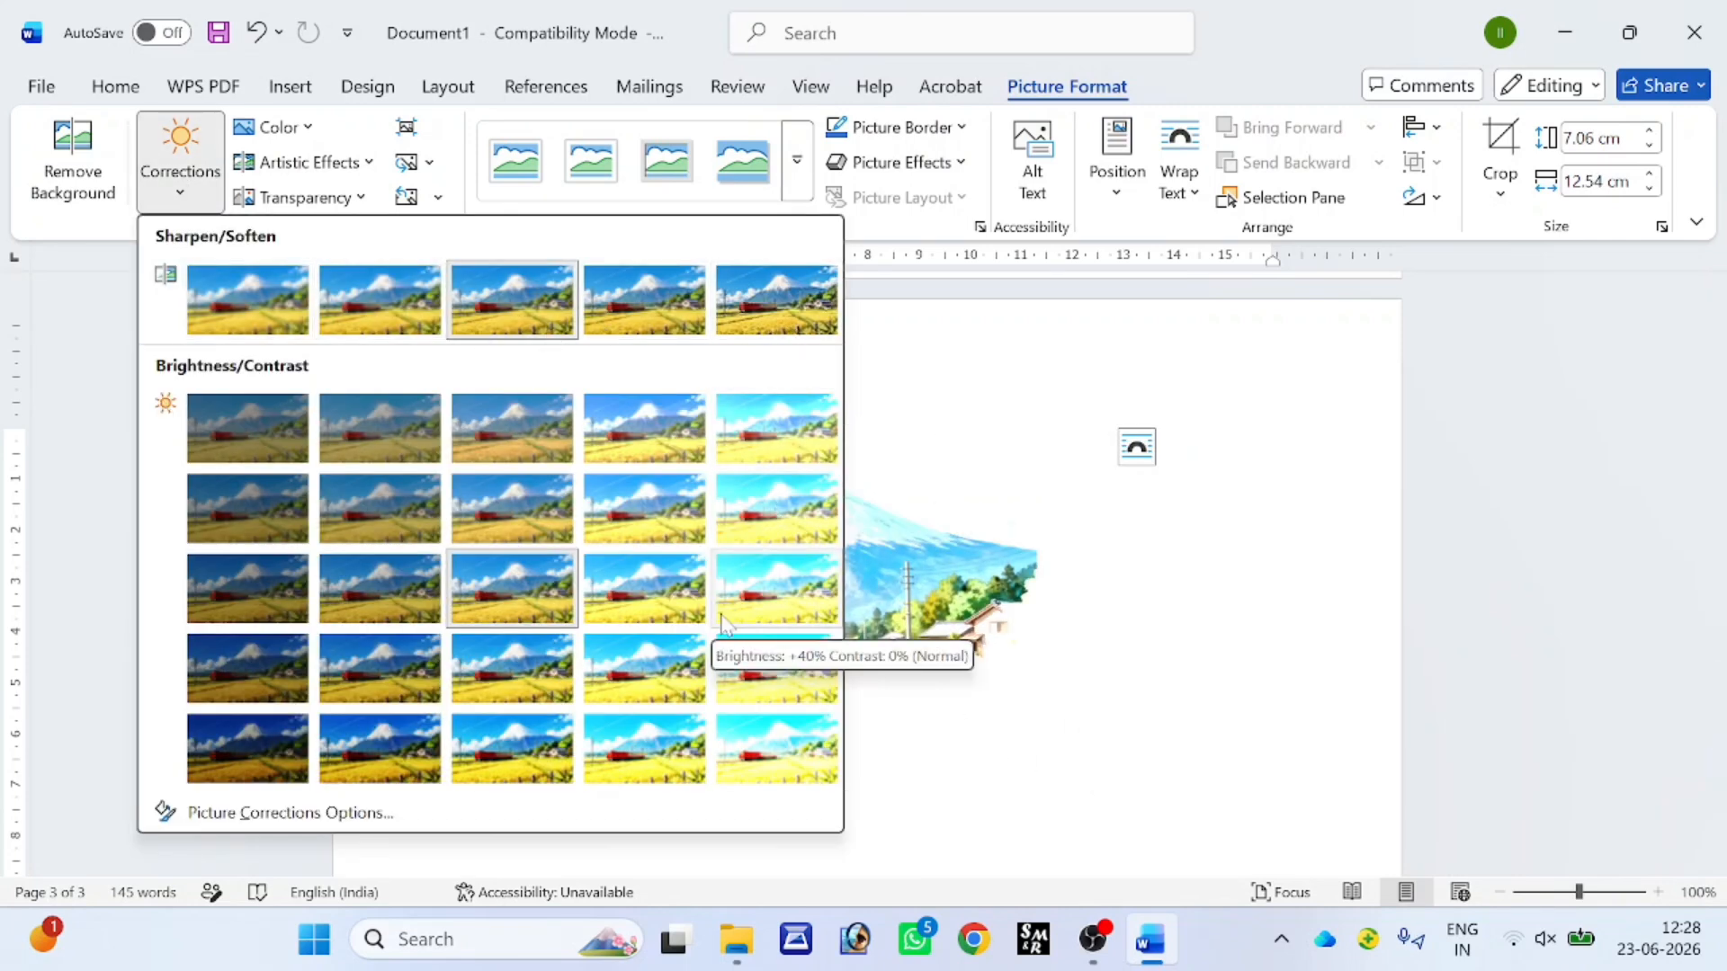
{"action": "left_click", "coordinate": [668, 663]}
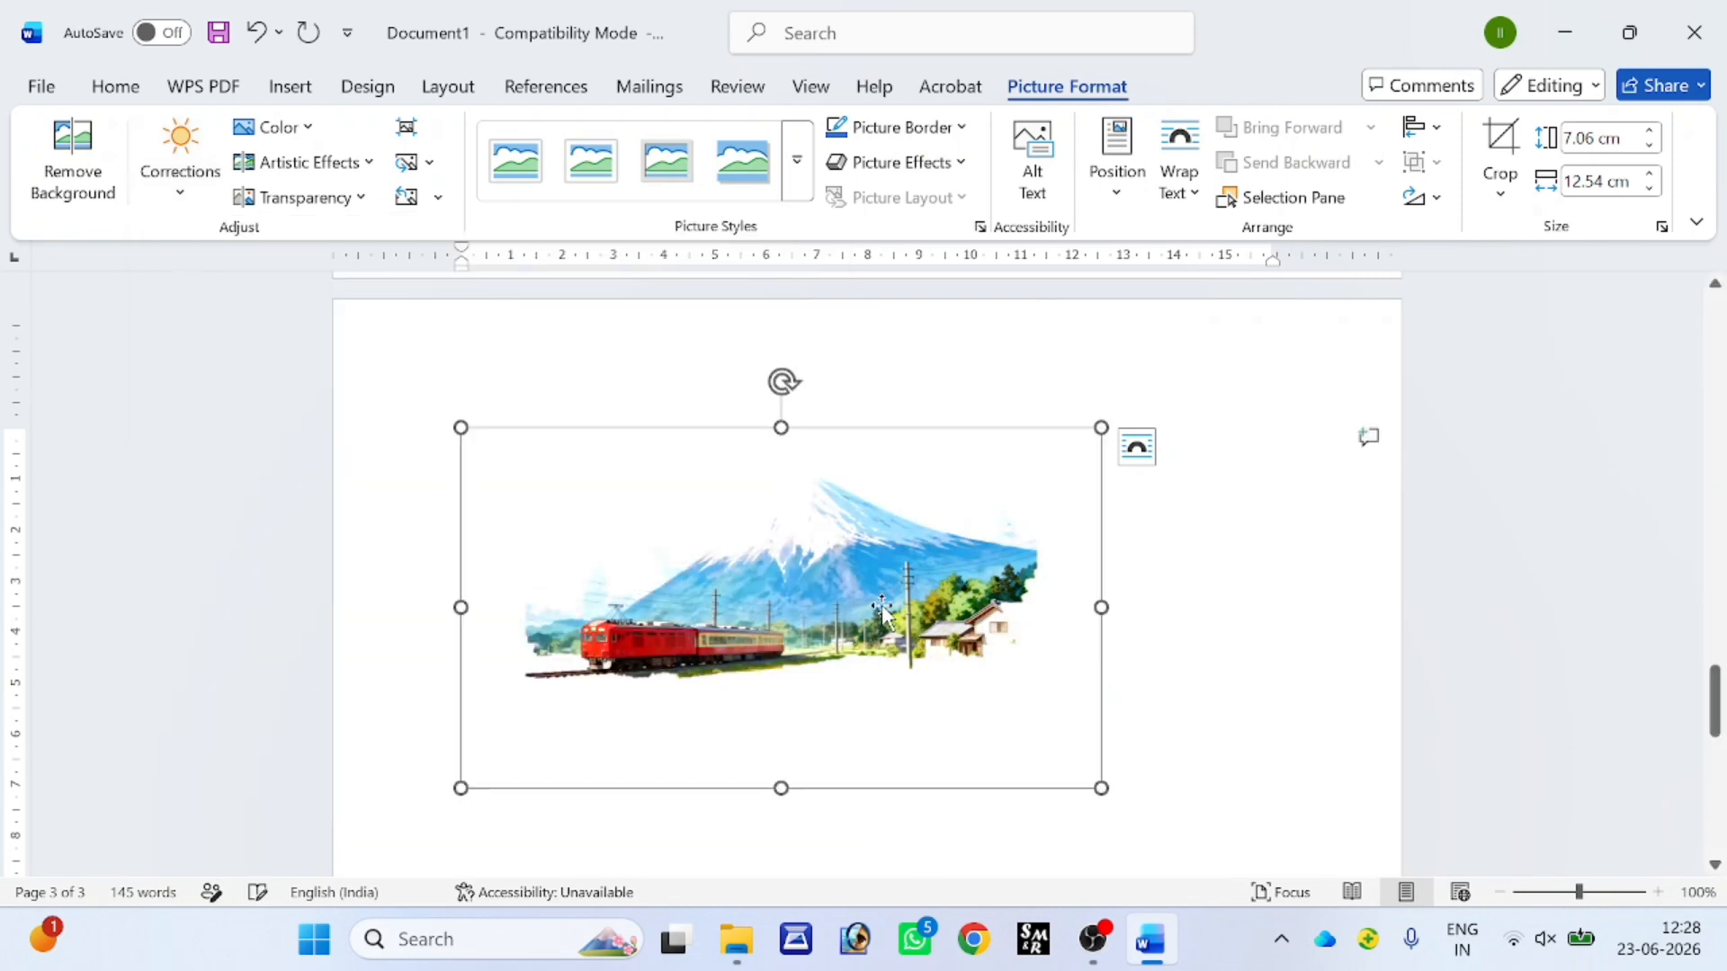
{"action": "left_click", "coordinate": [270, 127]}
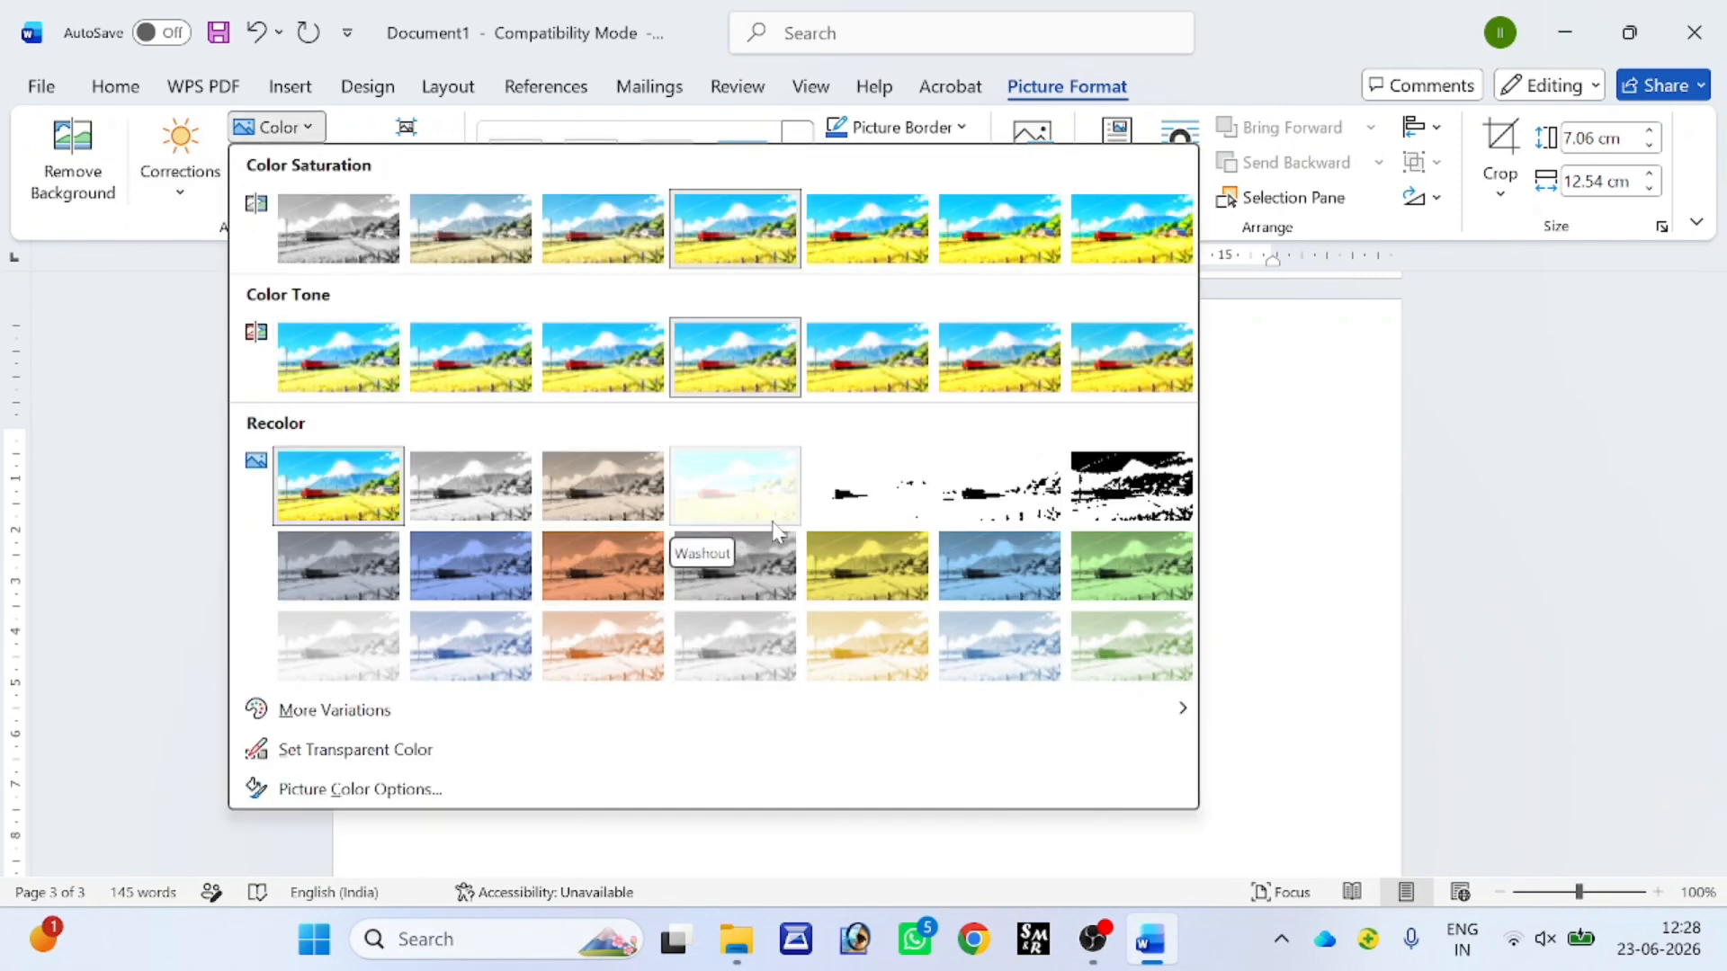
{"action": "left_click", "coordinate": [746, 574]}
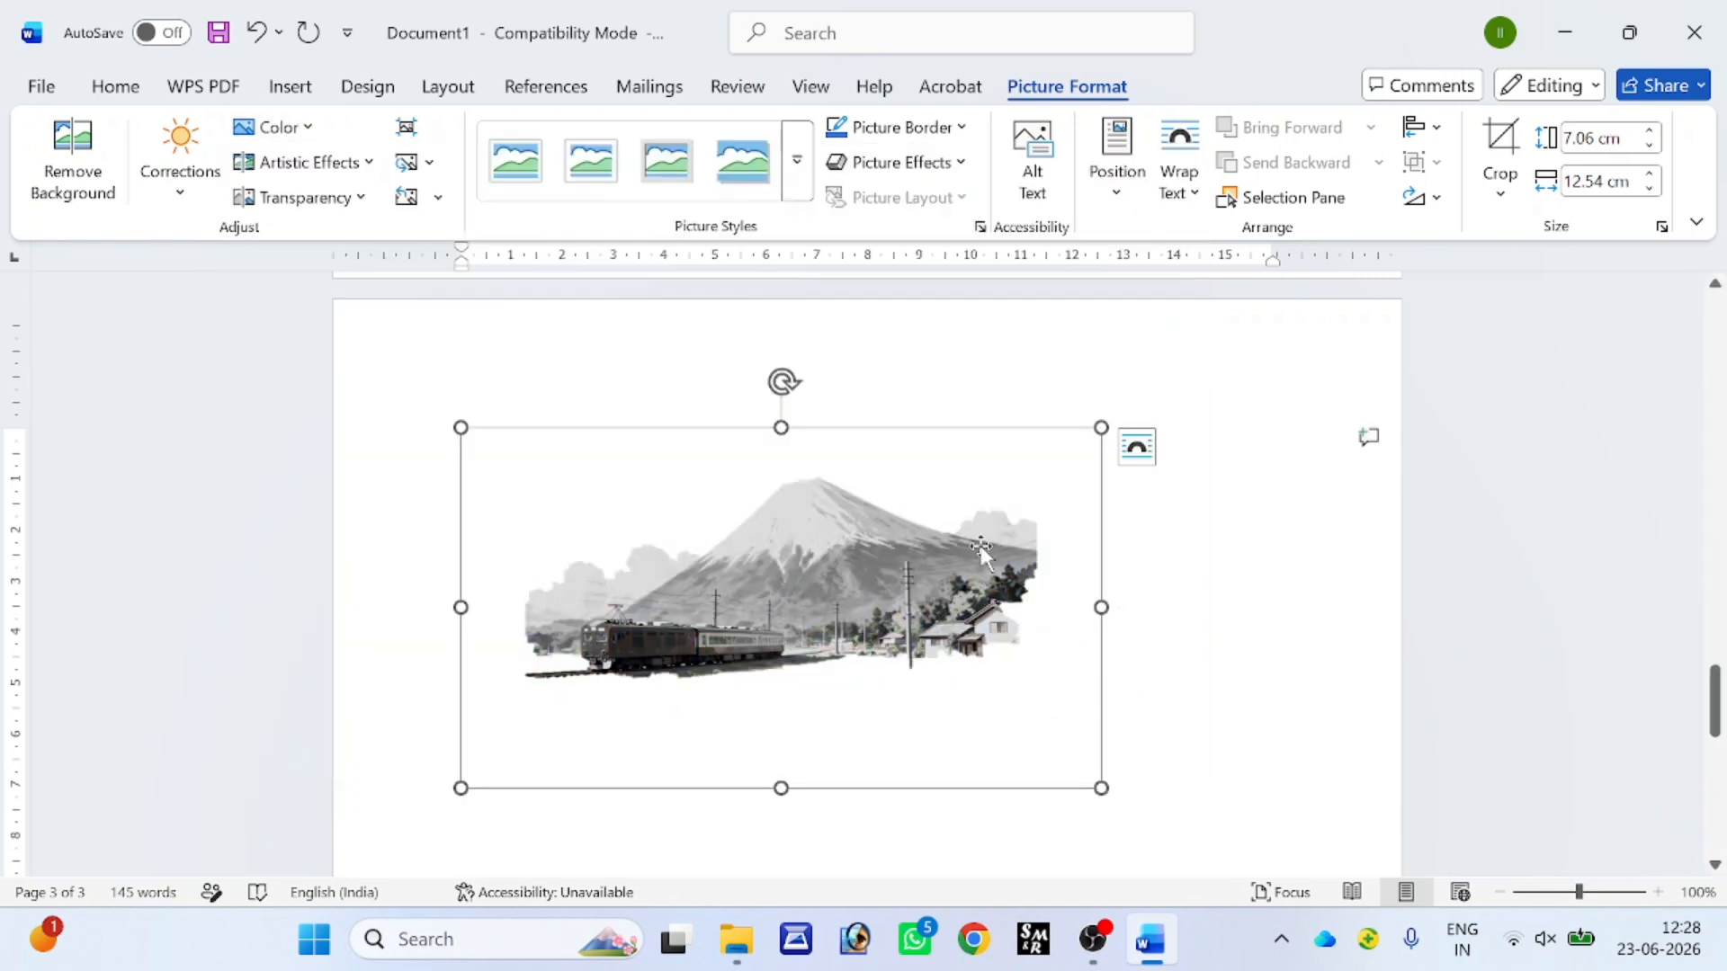
- Enlarge the picture to about 14.6 cm wide and frame it with the Metal Frame style in a medium-dark gray border color
{"action": "left_click_drag", "start_coordinate": [1101, 788], "coordinate": [1208, 805]}
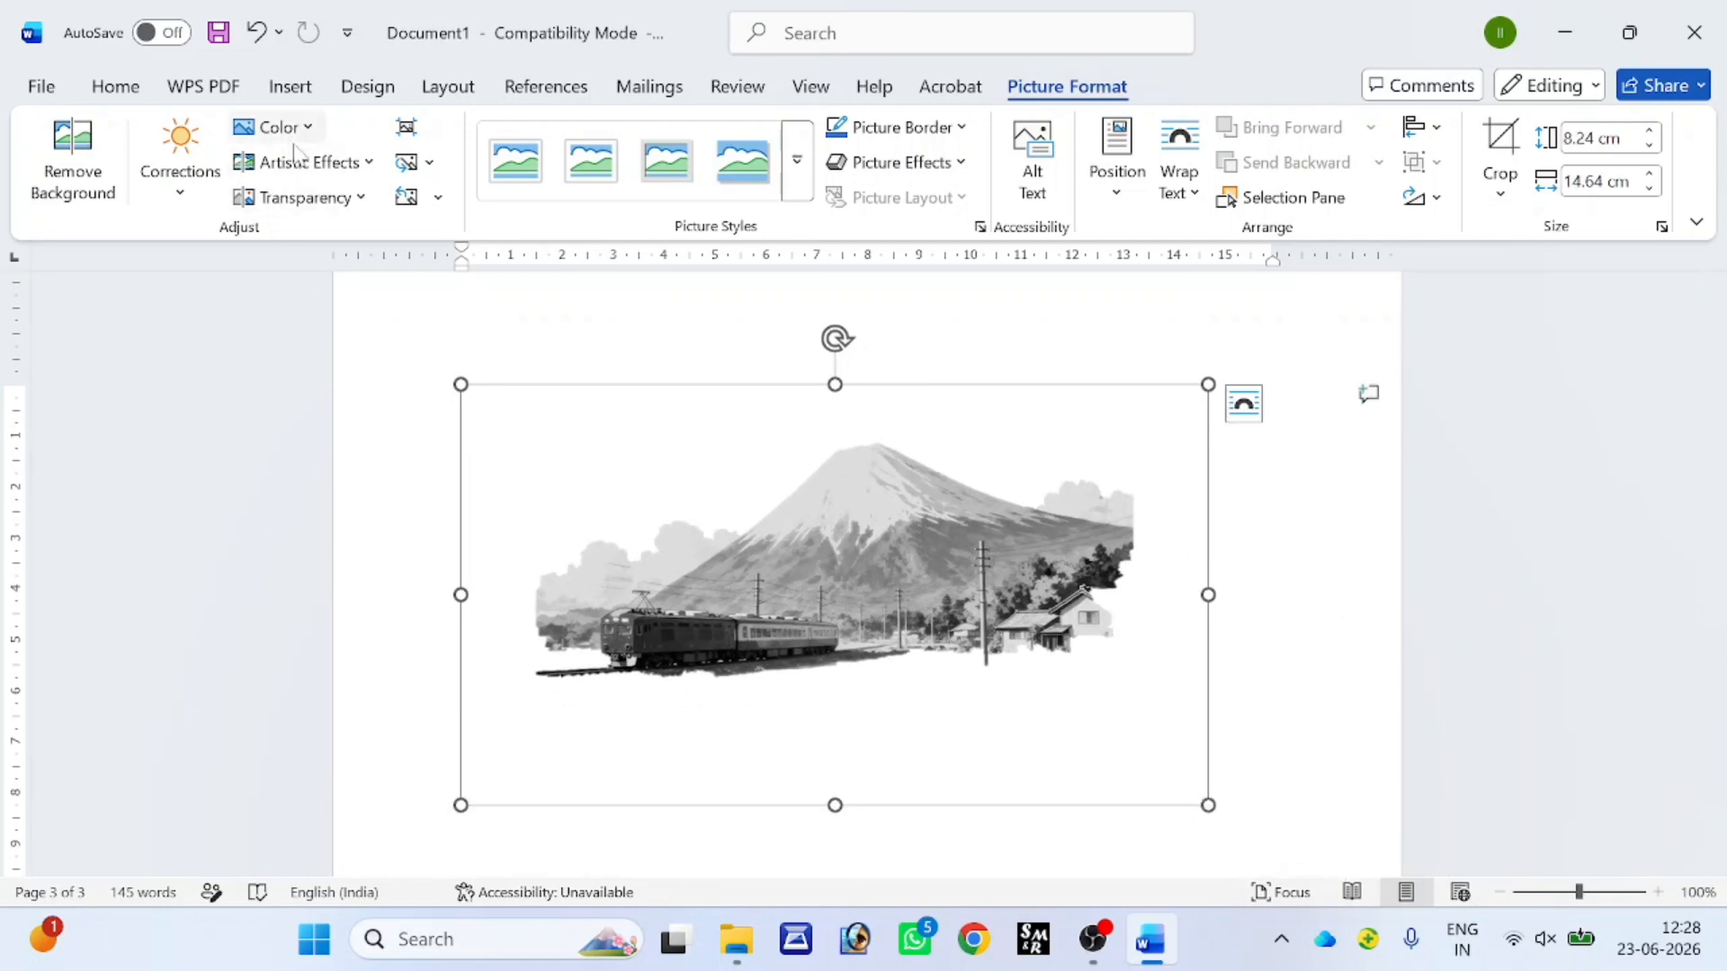
{"action": "left_click", "coordinate": [305, 197]}
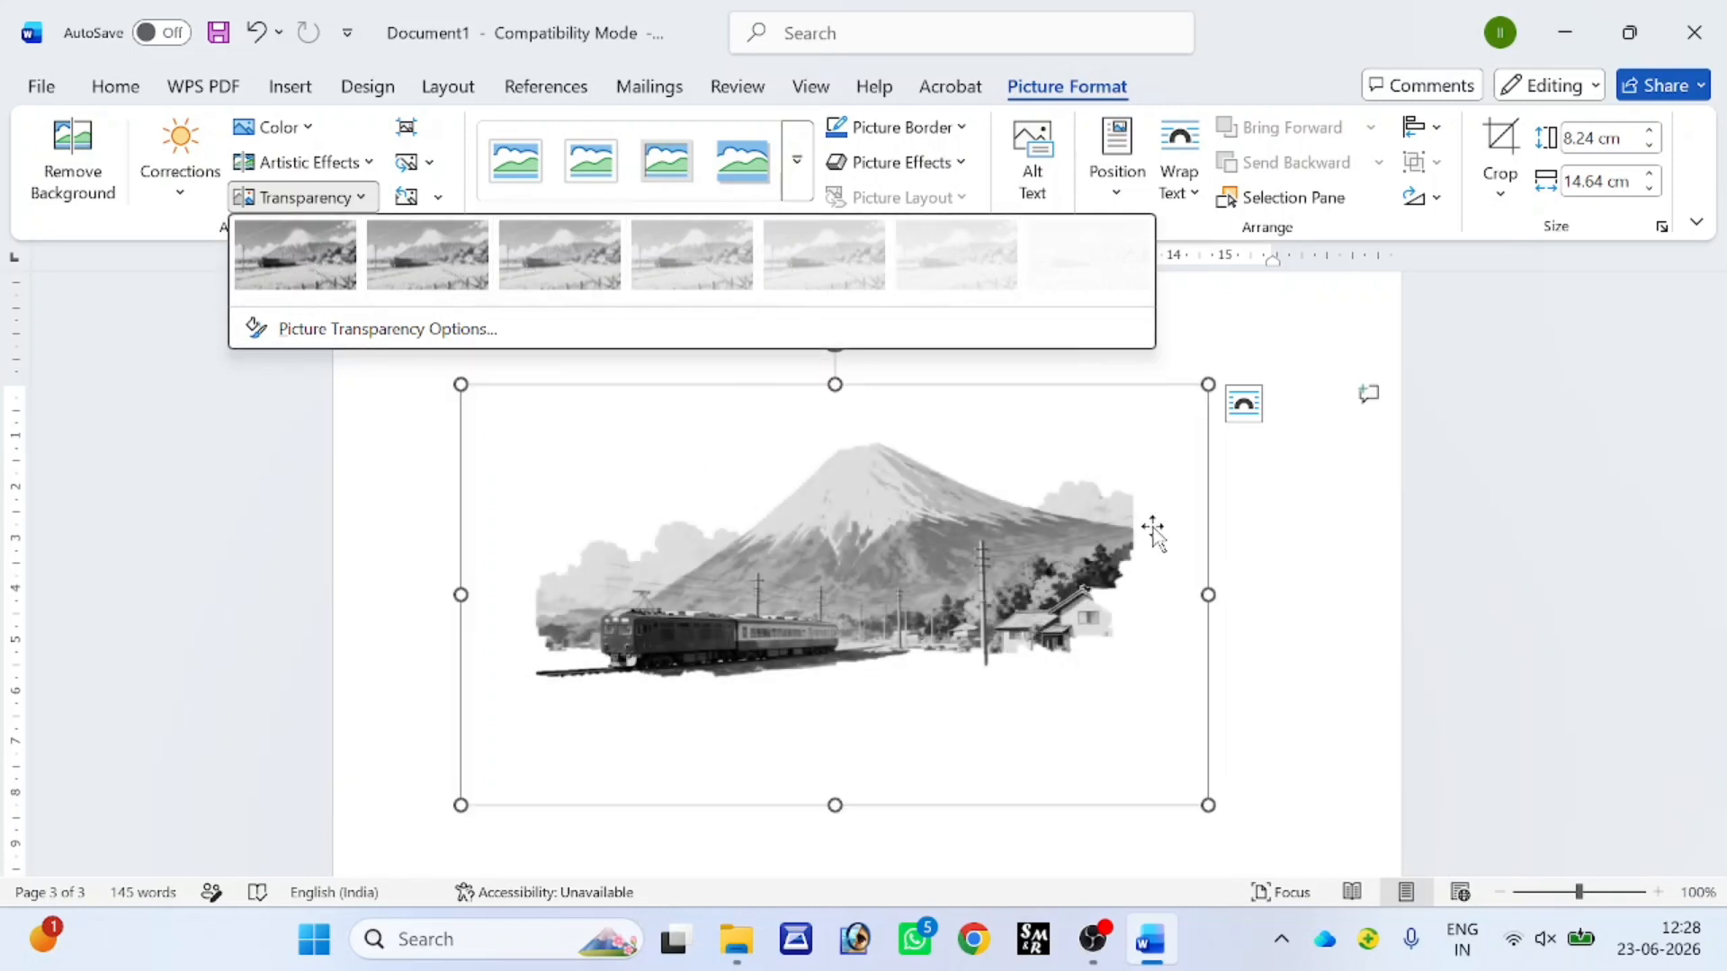
{"action": "key", "text": "Escape"}
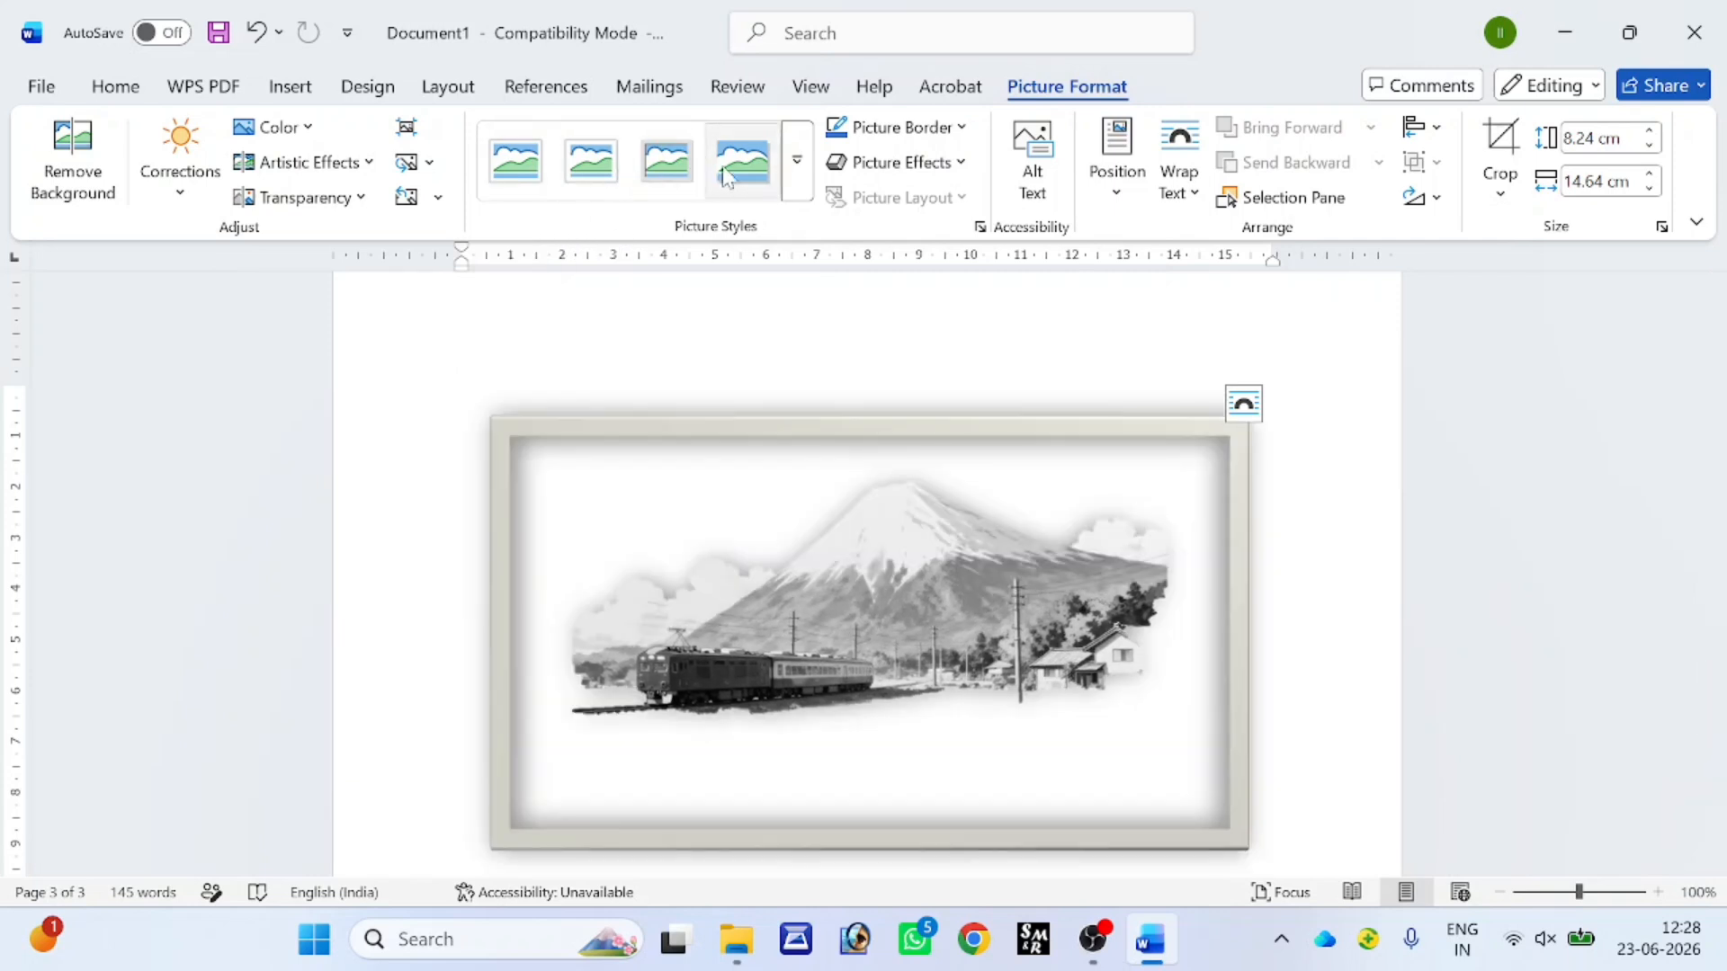
{"action": "left_click", "coordinate": [689, 180]}
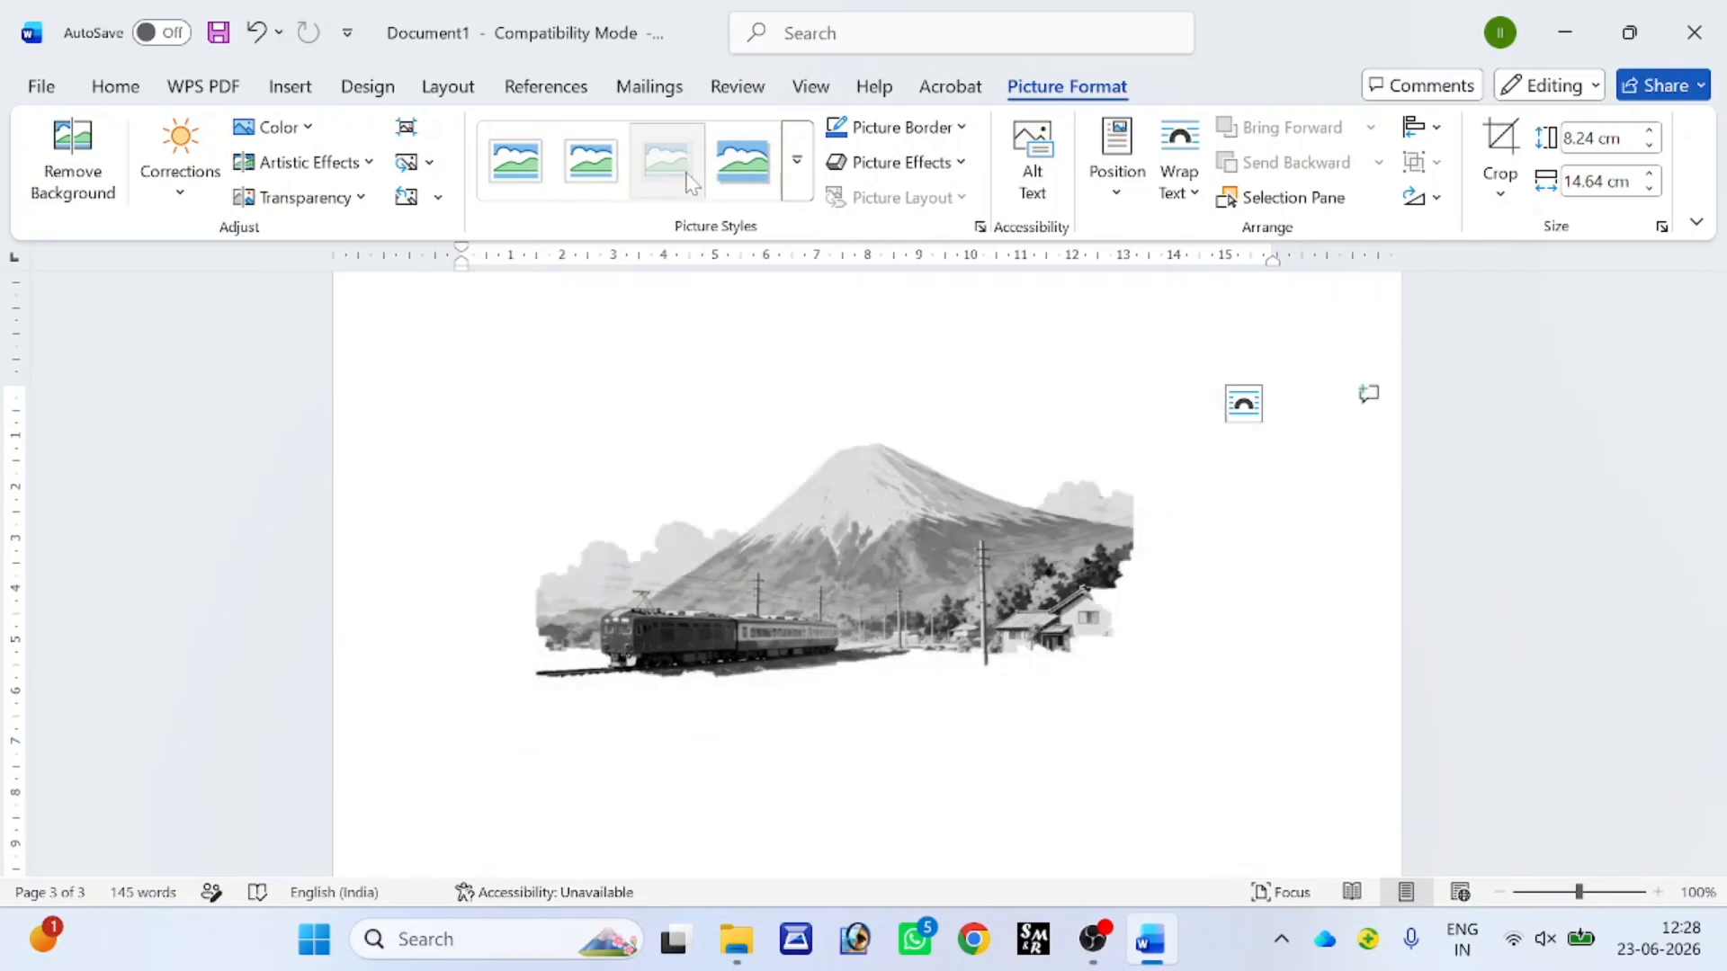
{"action": "left_click", "coordinate": [799, 191]}
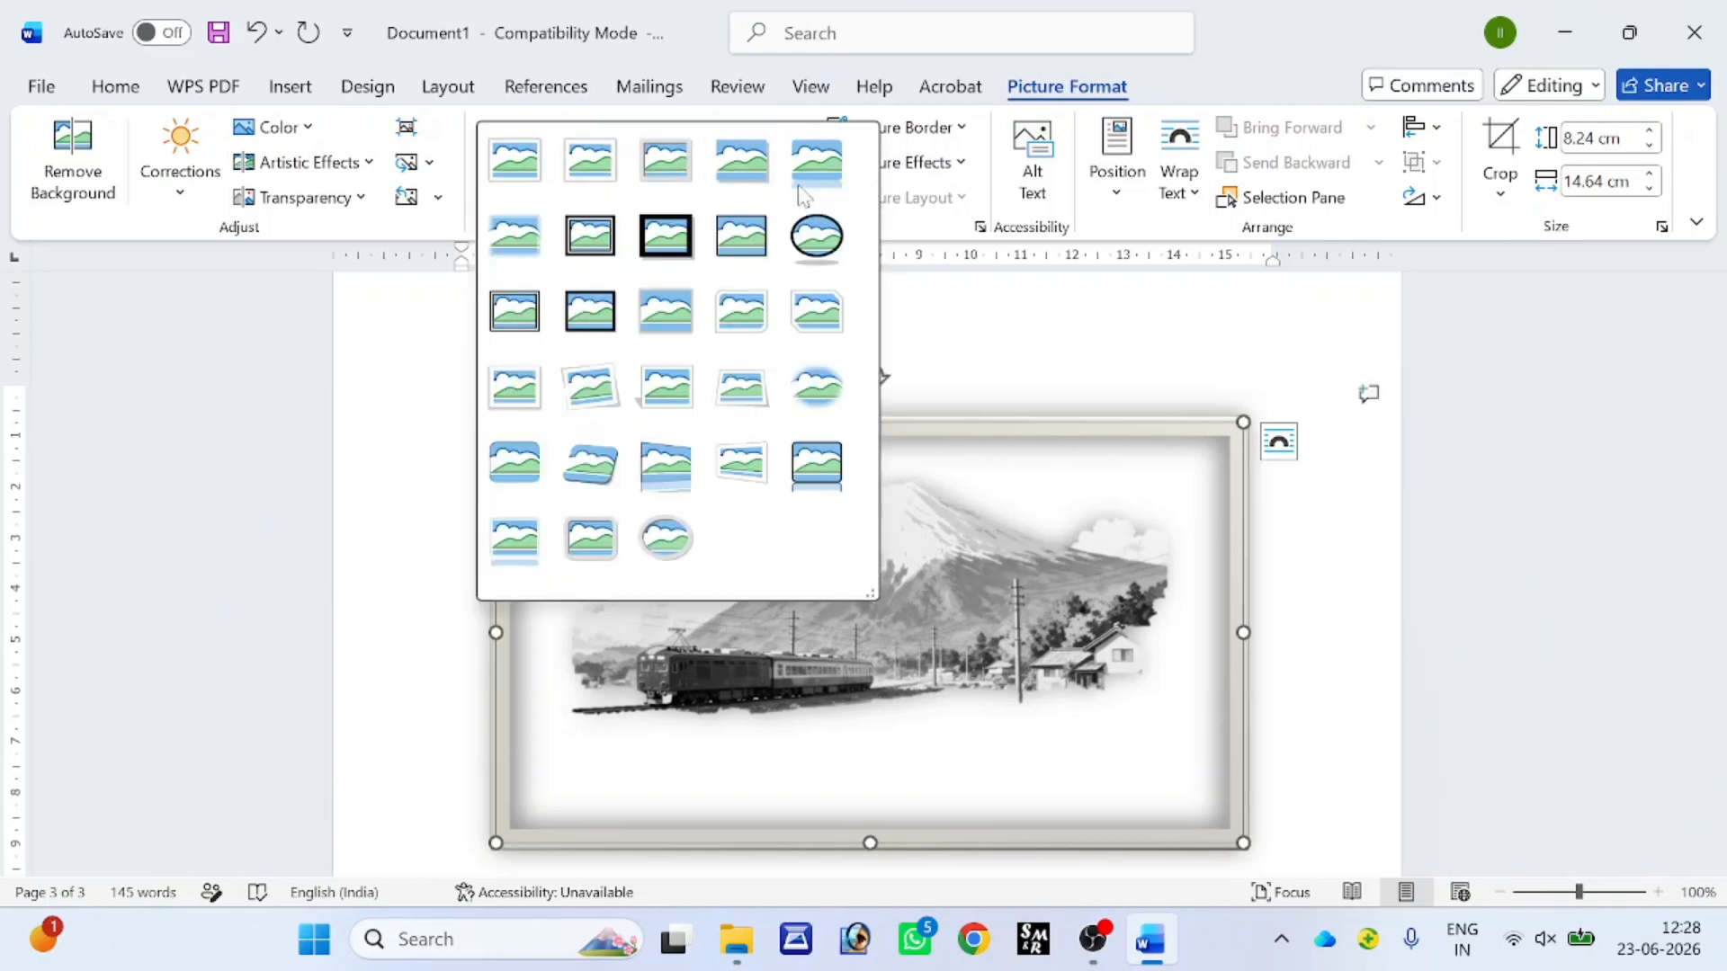
{"action": "left_click", "coordinate": [1099, 346]}
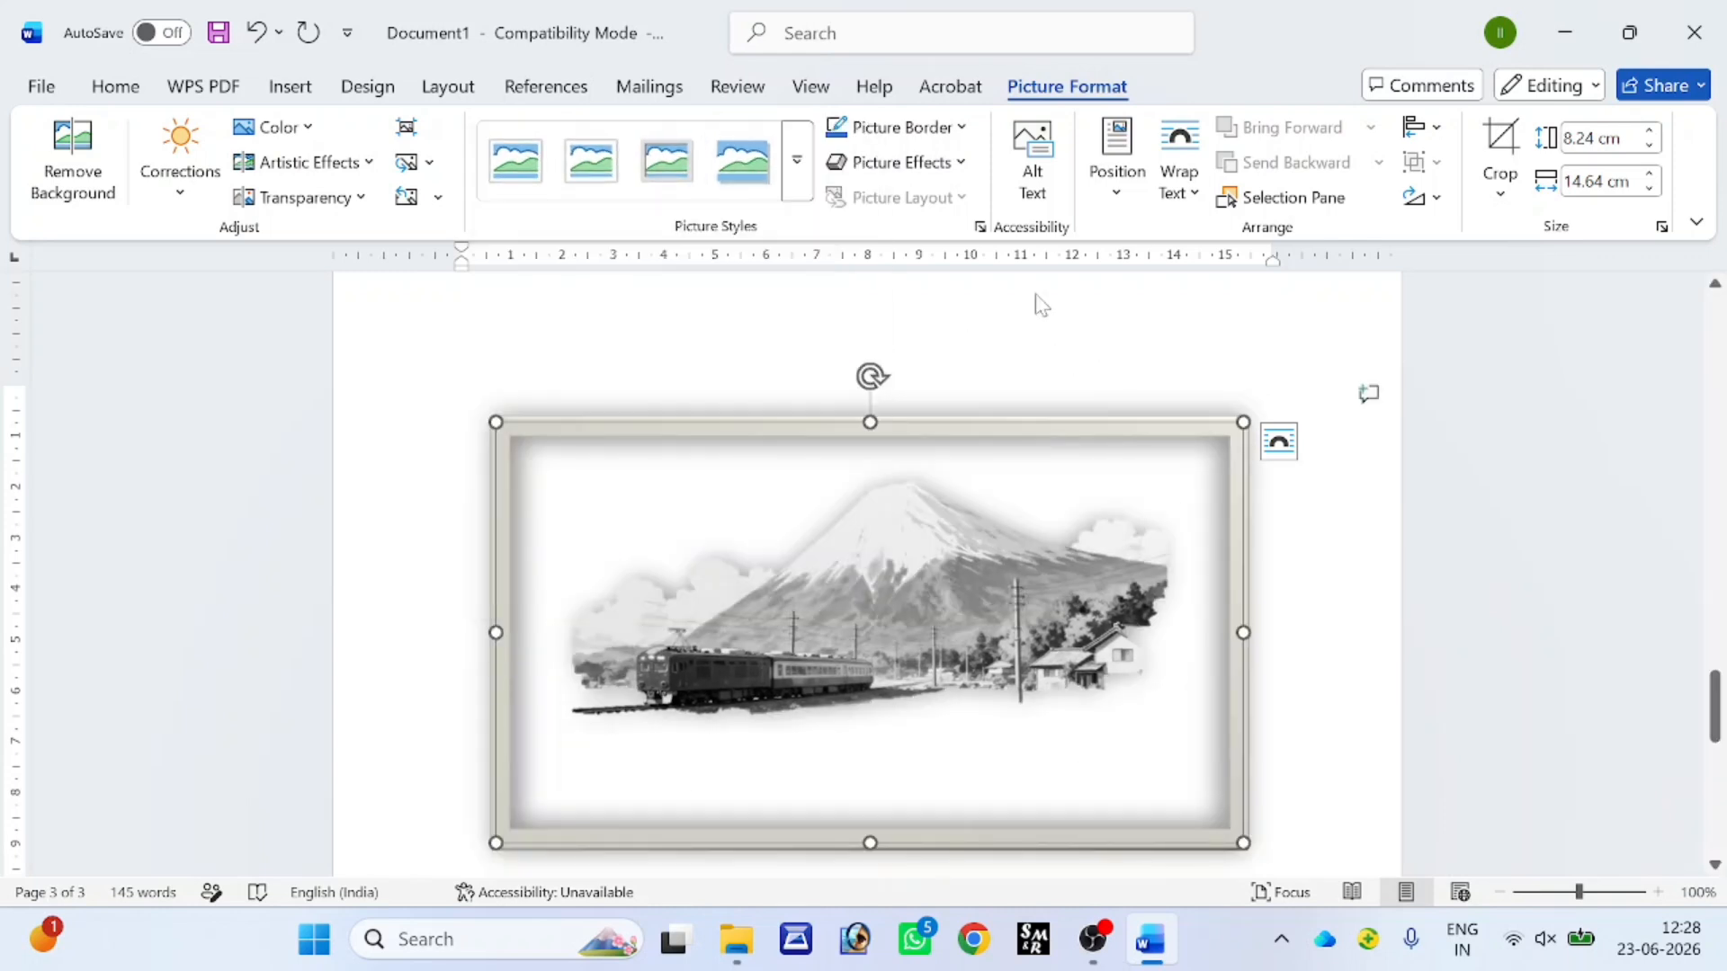
{"action": "left_click", "coordinate": [889, 135]}
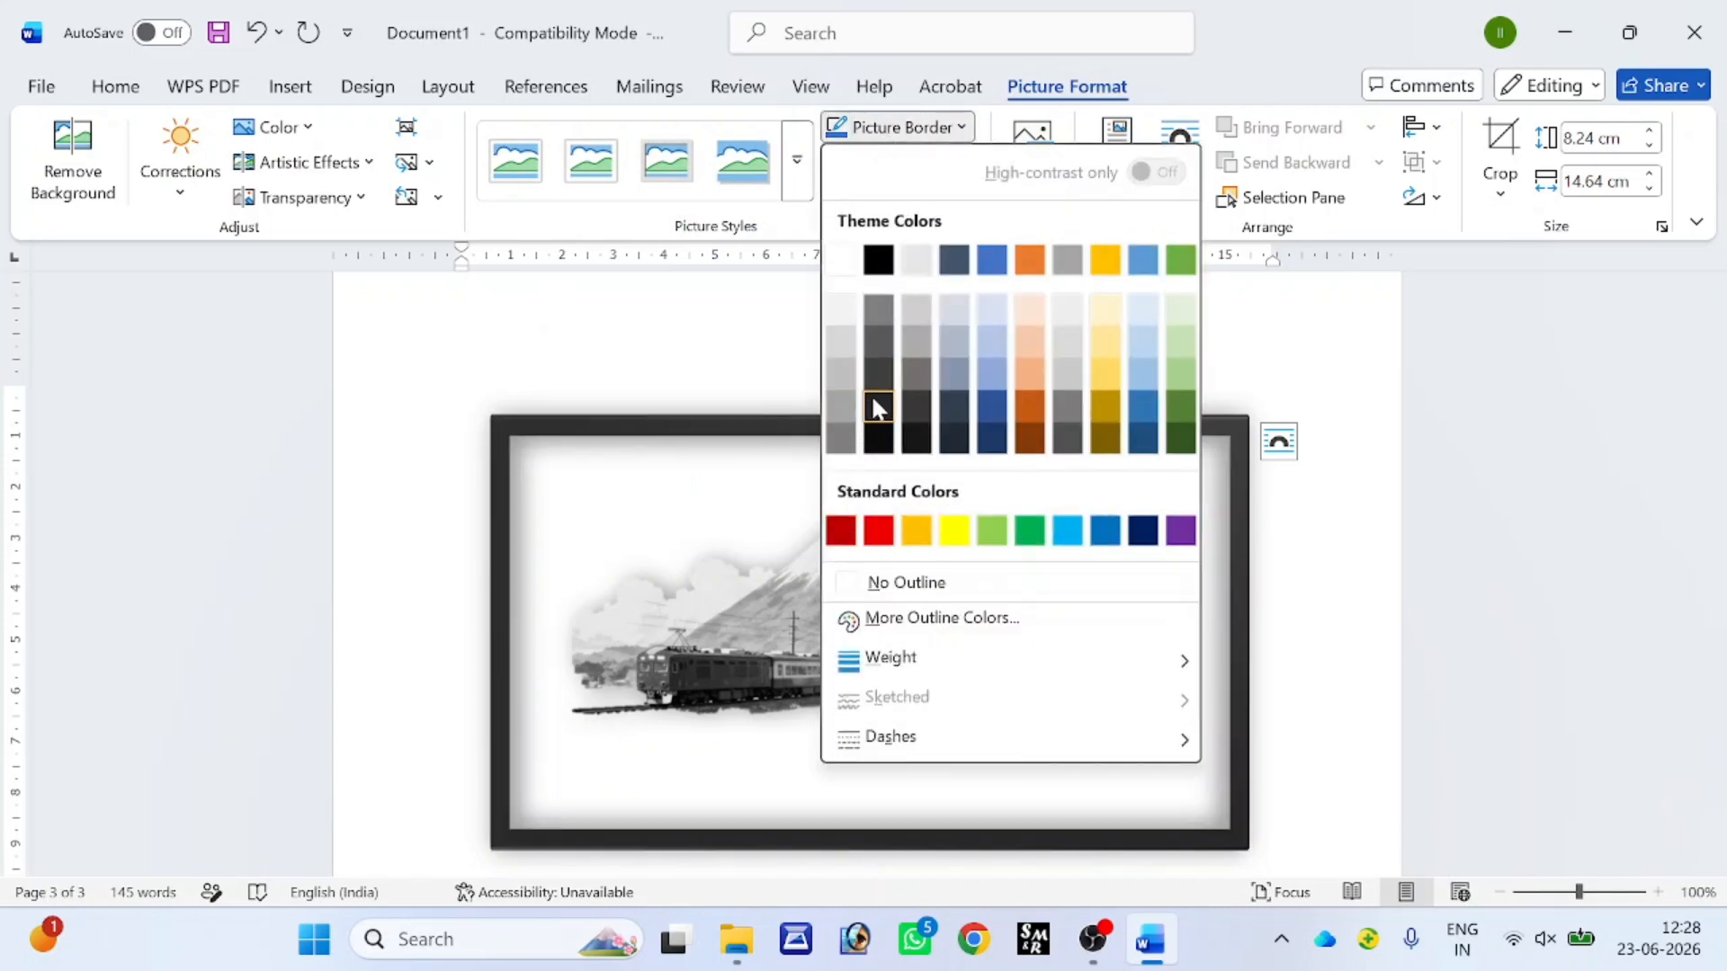
{"action": "left_click", "coordinate": [879, 309]}
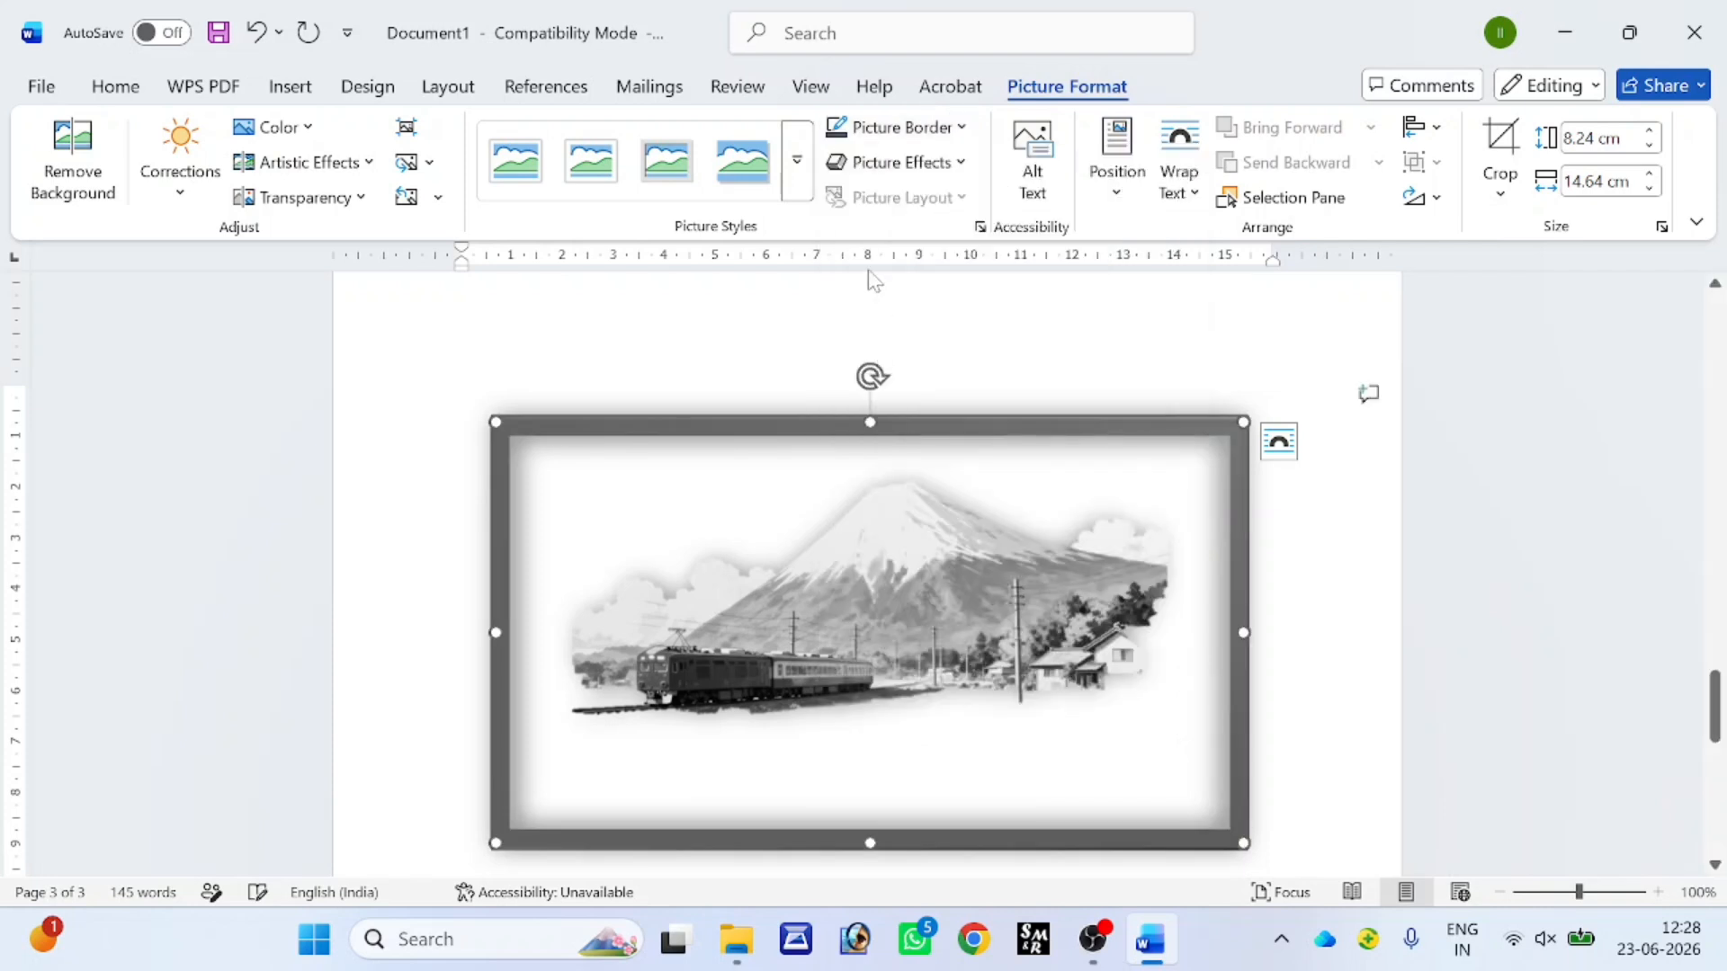
- Try the last preset picture effect on the framed picture and undo it
{"action": "left_click", "coordinate": [872, 167]}
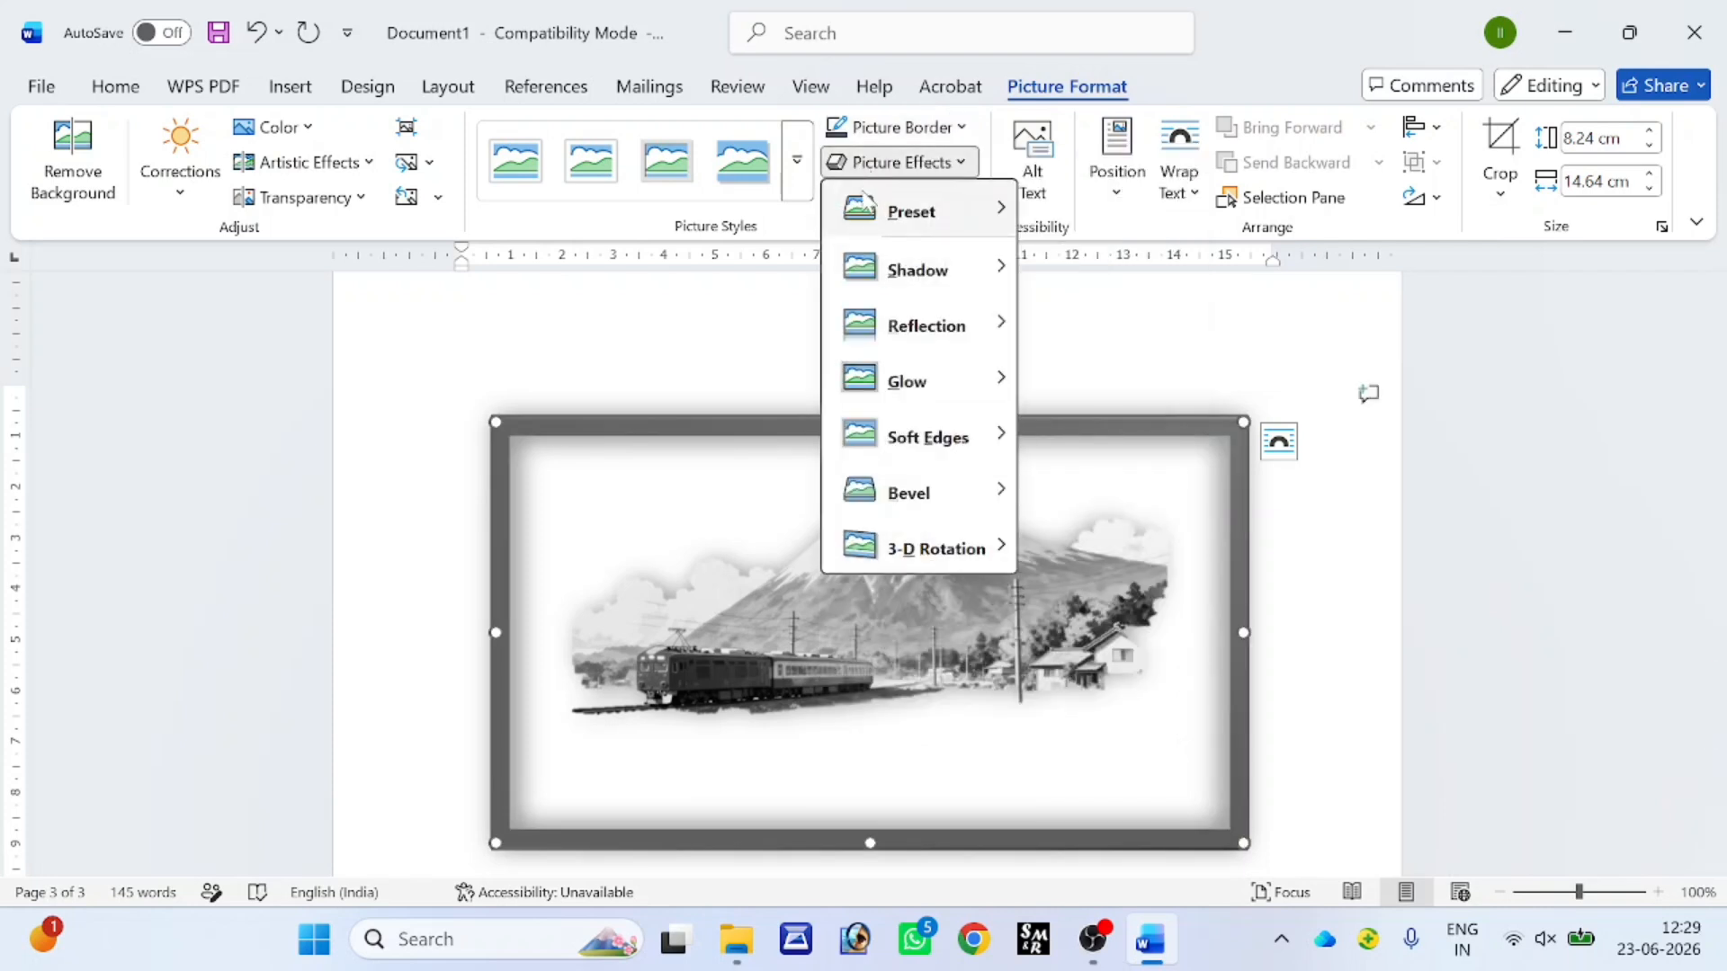
{"action": "mouse_move", "coordinate": [874, 209]}
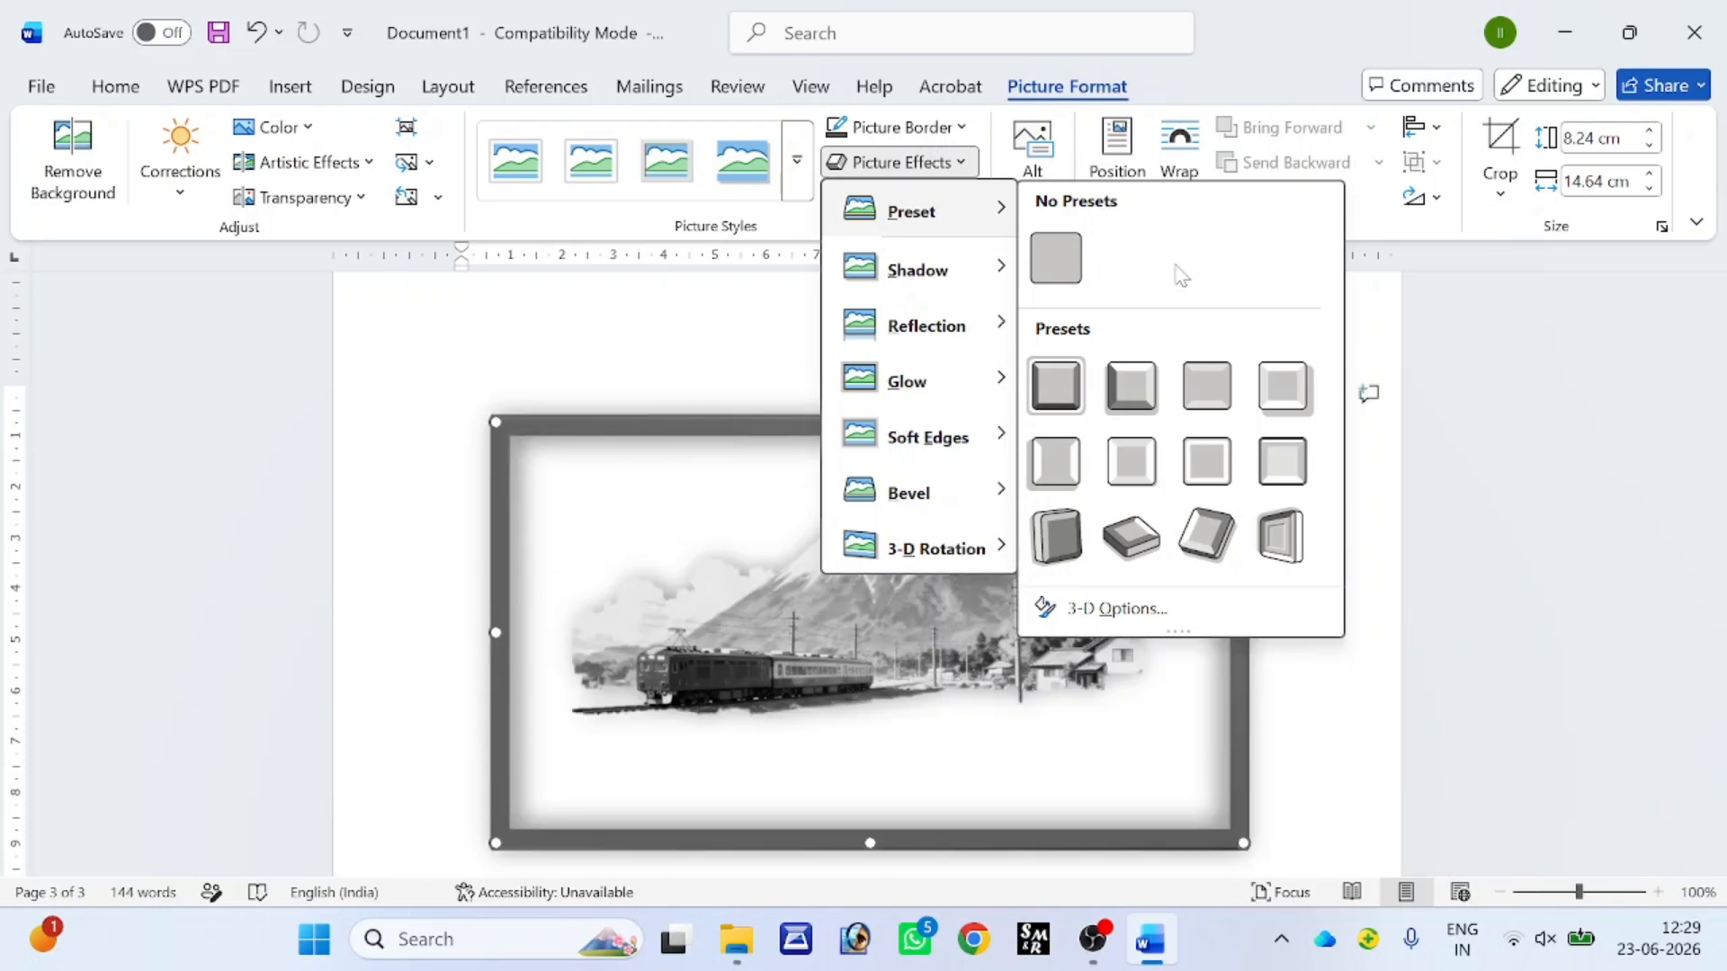
{"action": "left_click", "coordinate": [1279, 537]}
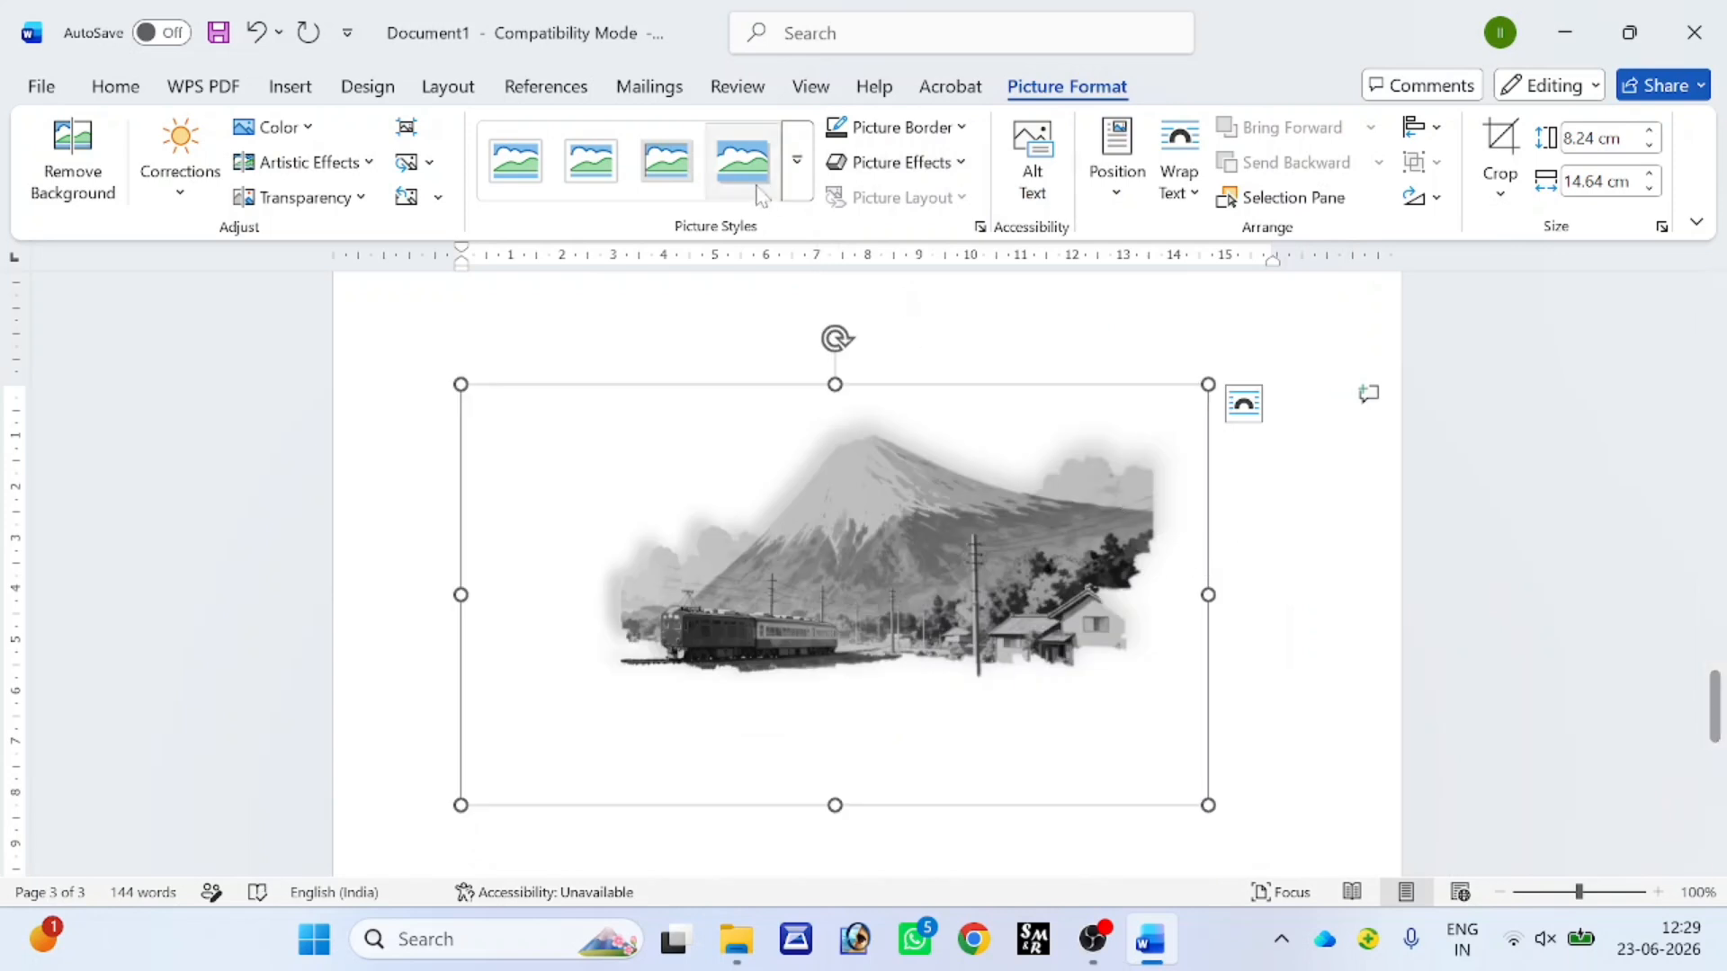
{"action": "left_click", "coordinate": [256, 32]}
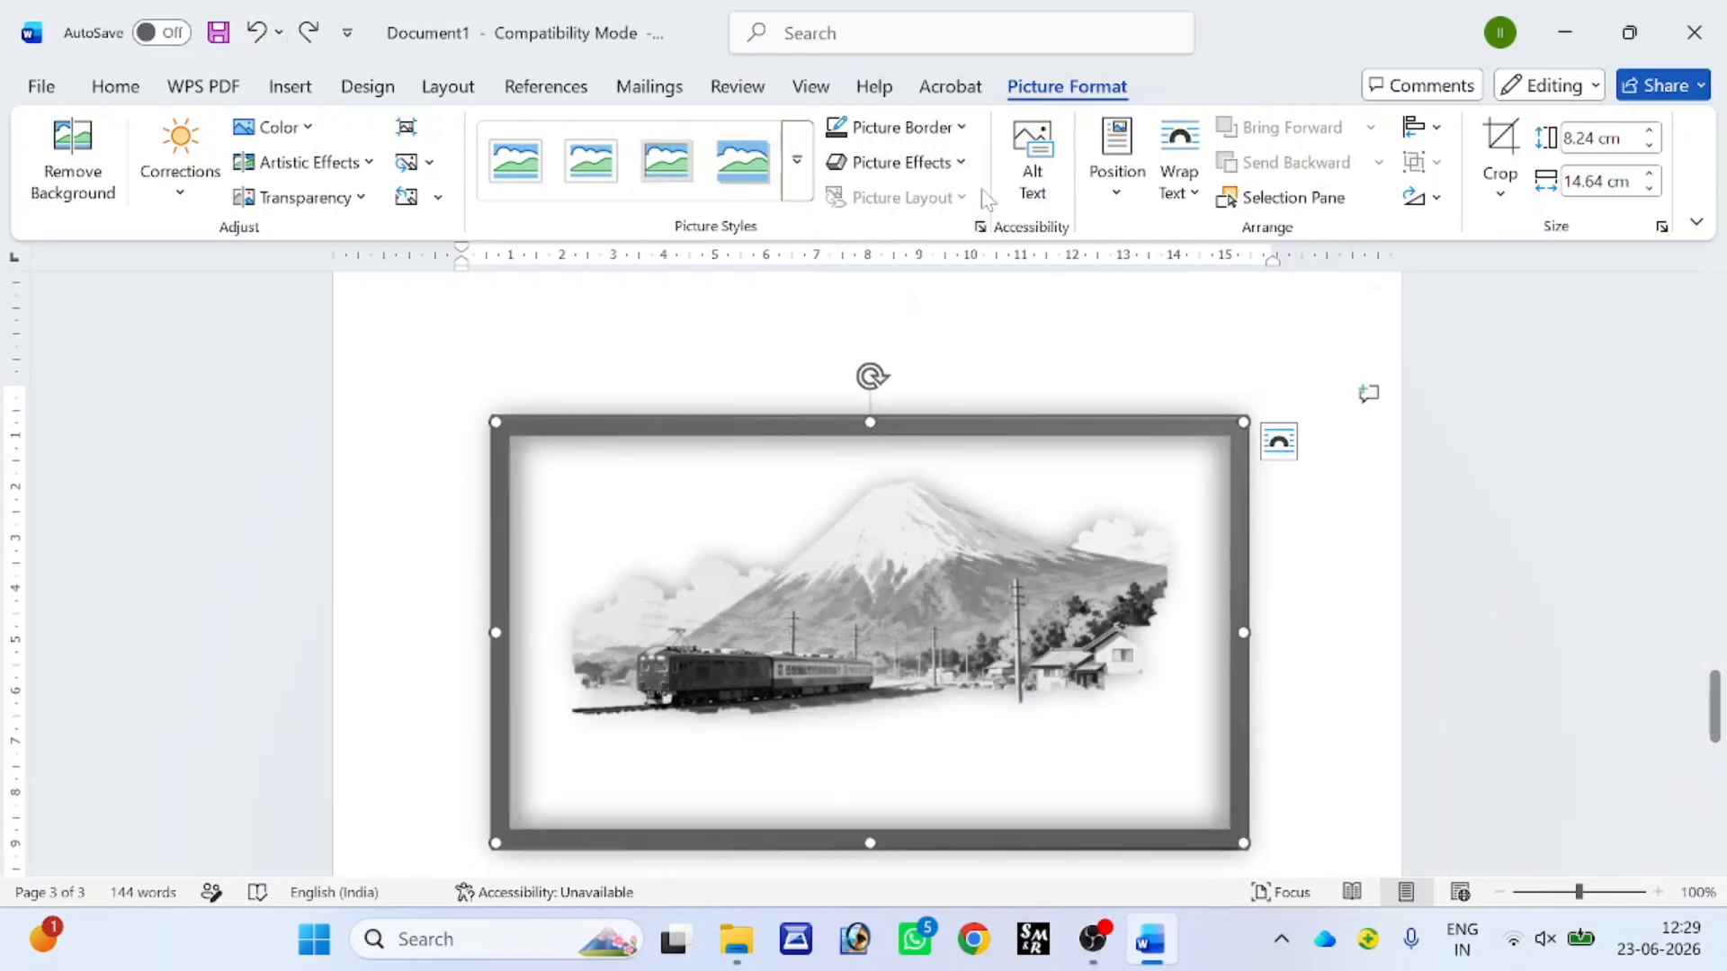
{"action": "left_click", "coordinate": [955, 161]}
{"action": "mouse_move", "coordinate": [921, 270]}
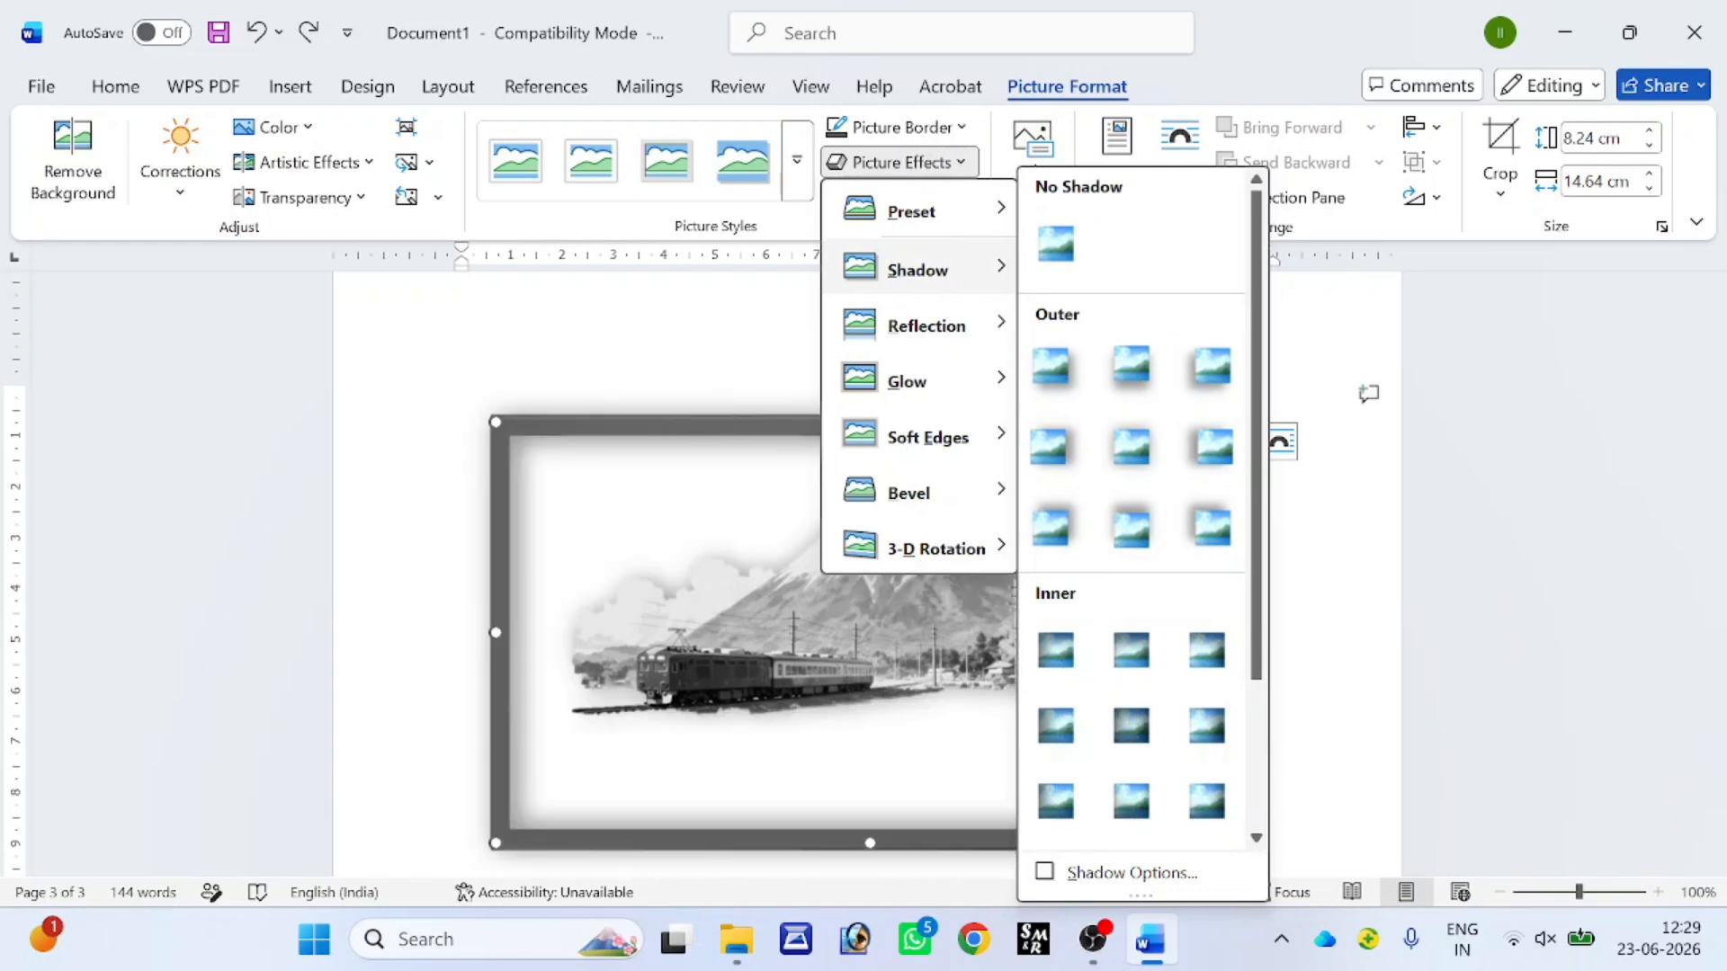
{"action": "left_click", "coordinate": [1128, 526]}
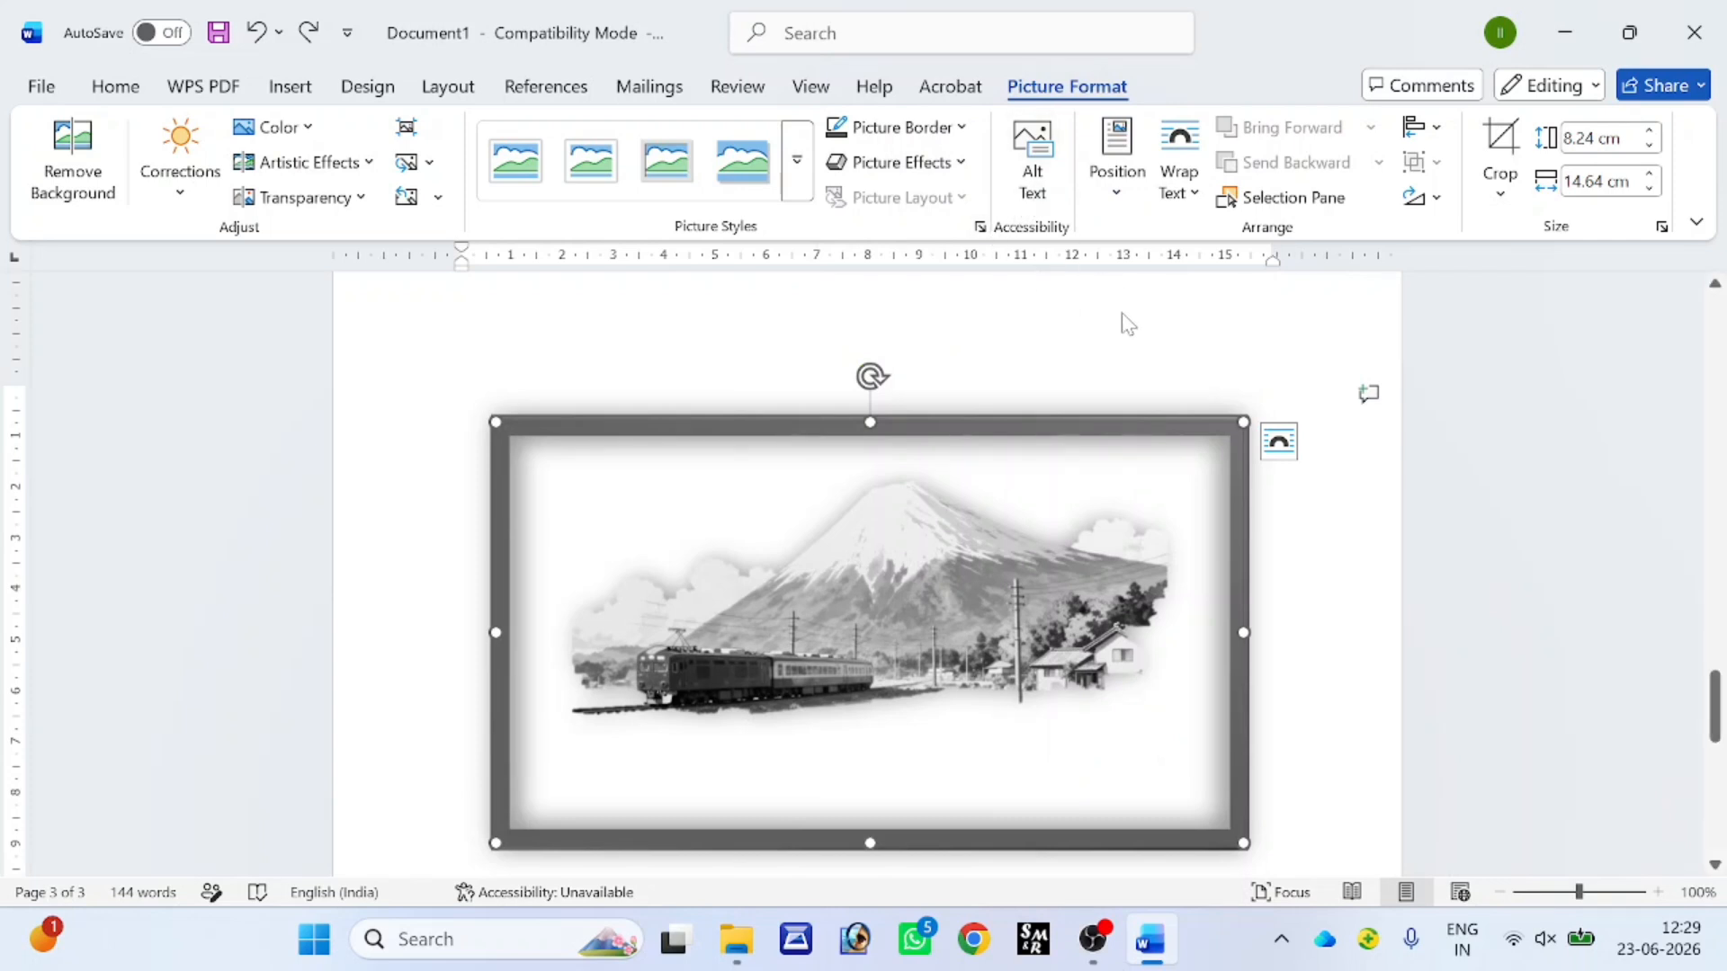
{"action": "left_click", "coordinate": [1515, 187]}
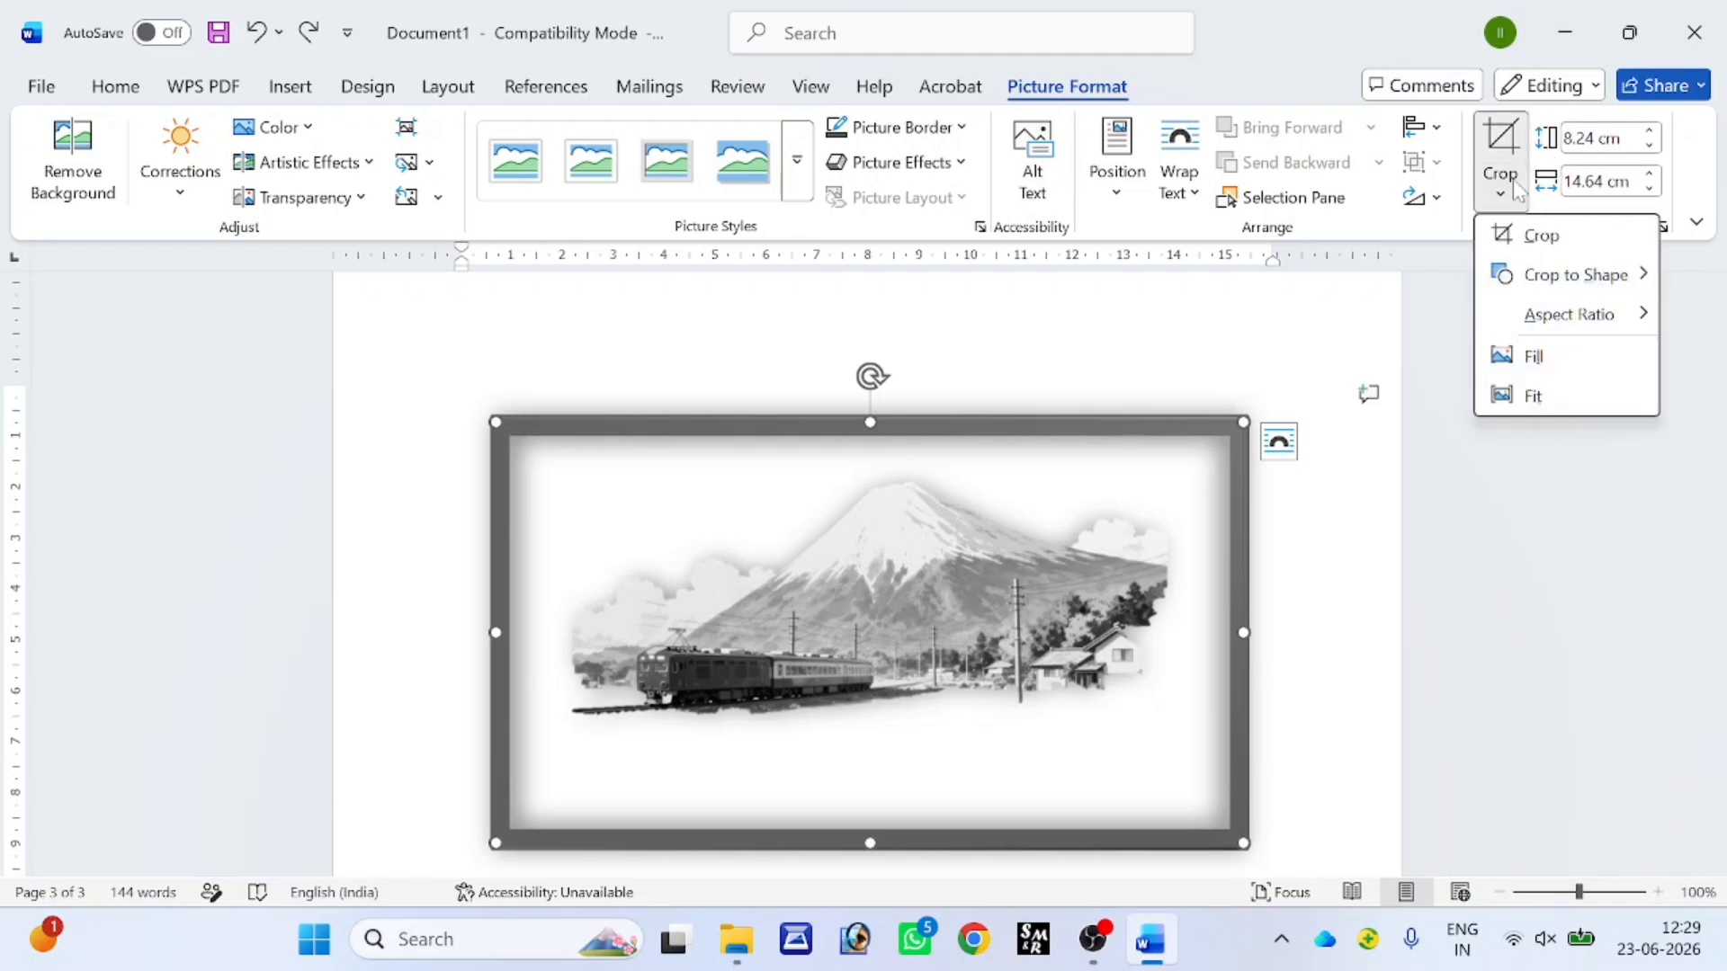
{"action": "left_click", "coordinate": [1439, 198]}
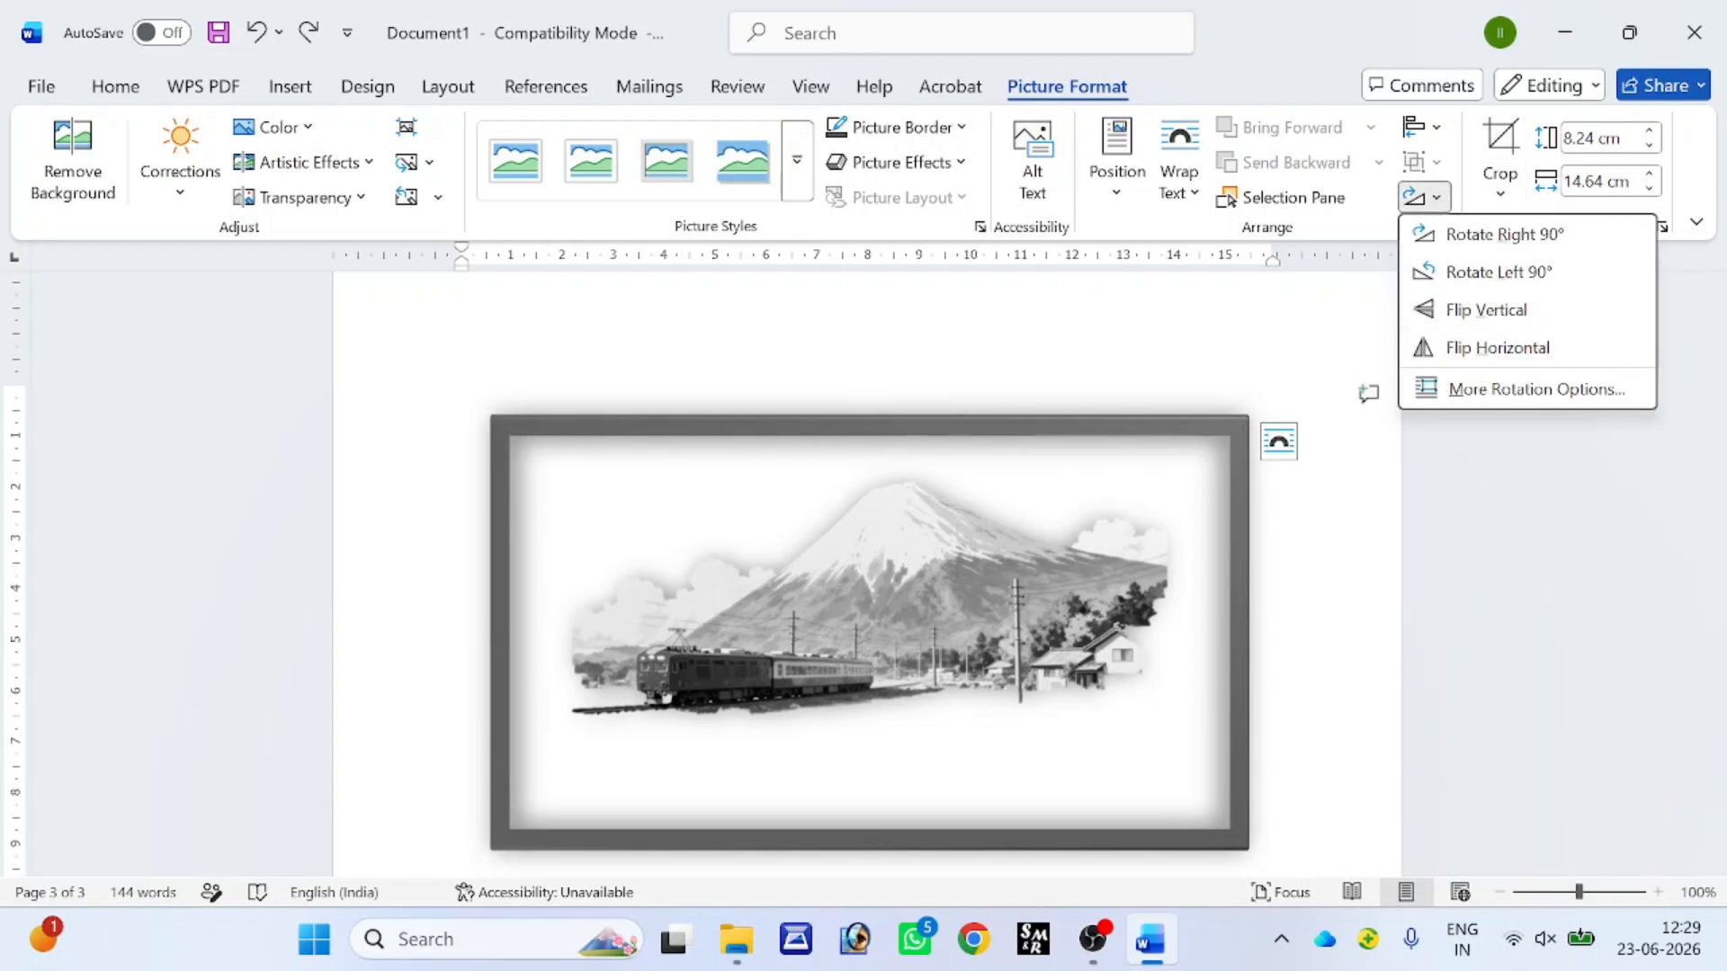
{"action": "left_click", "coordinate": [1475, 309]}
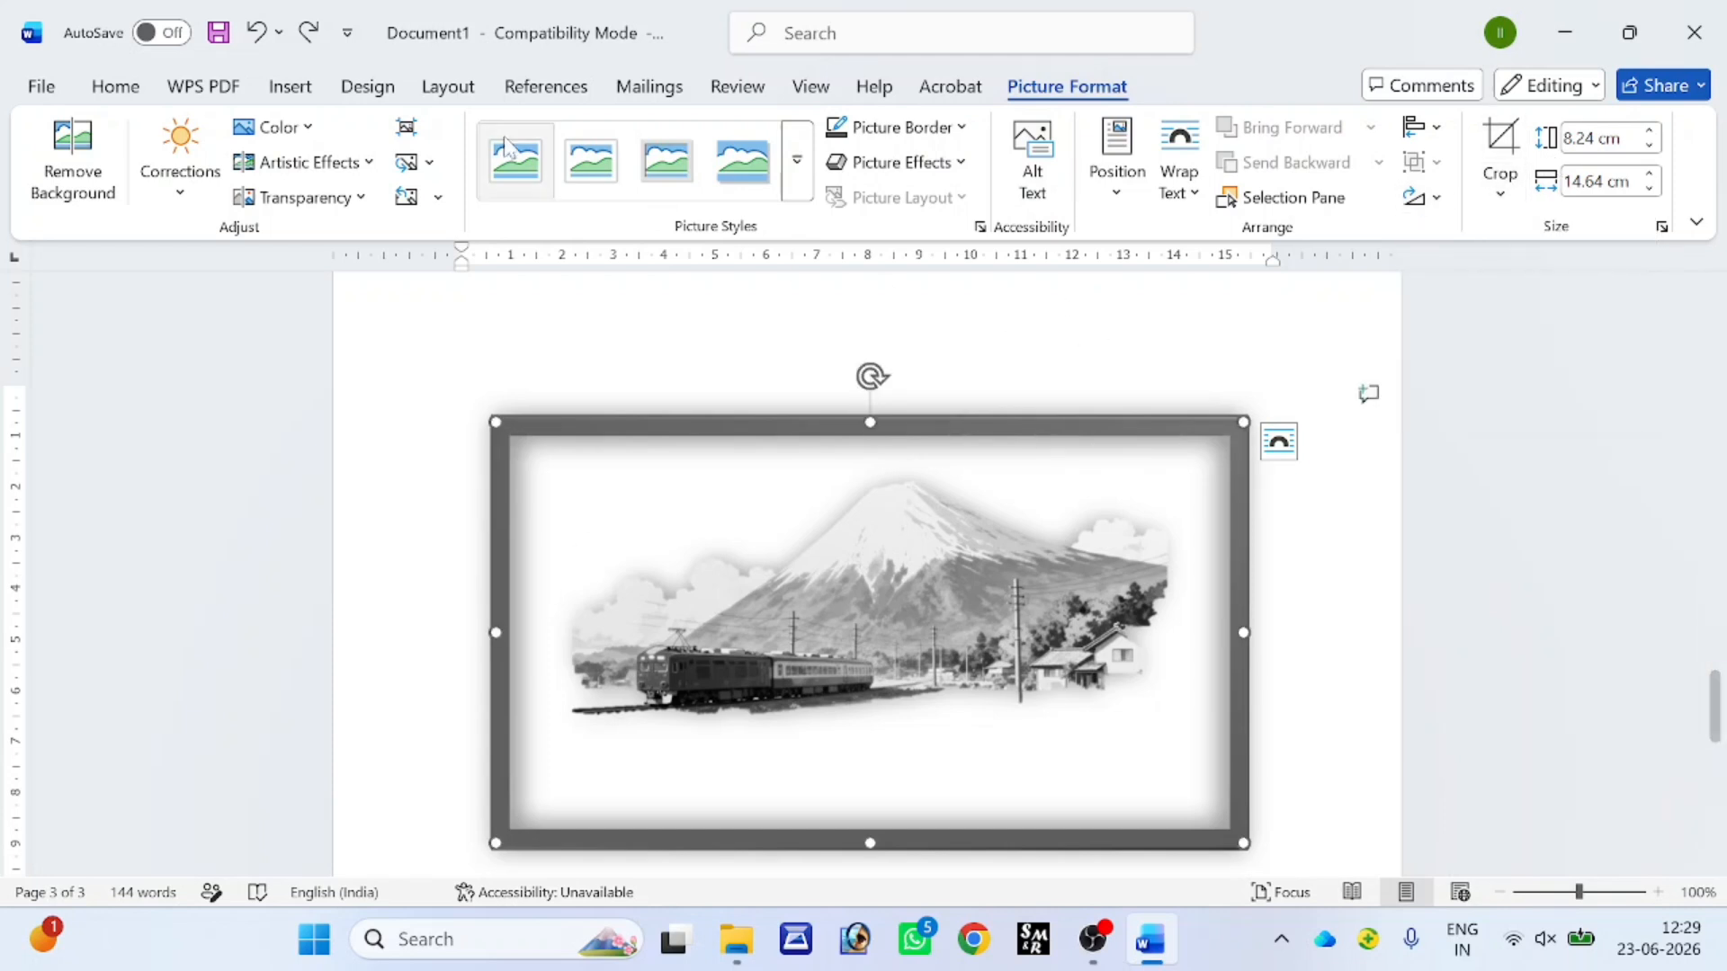
{"action": "left_click", "coordinate": [548, 362]}
- Add a new line after the framed picture and draw a smiley face shape about 4 cm across below it
{"action": "left_click", "coordinate": [290, 87]}
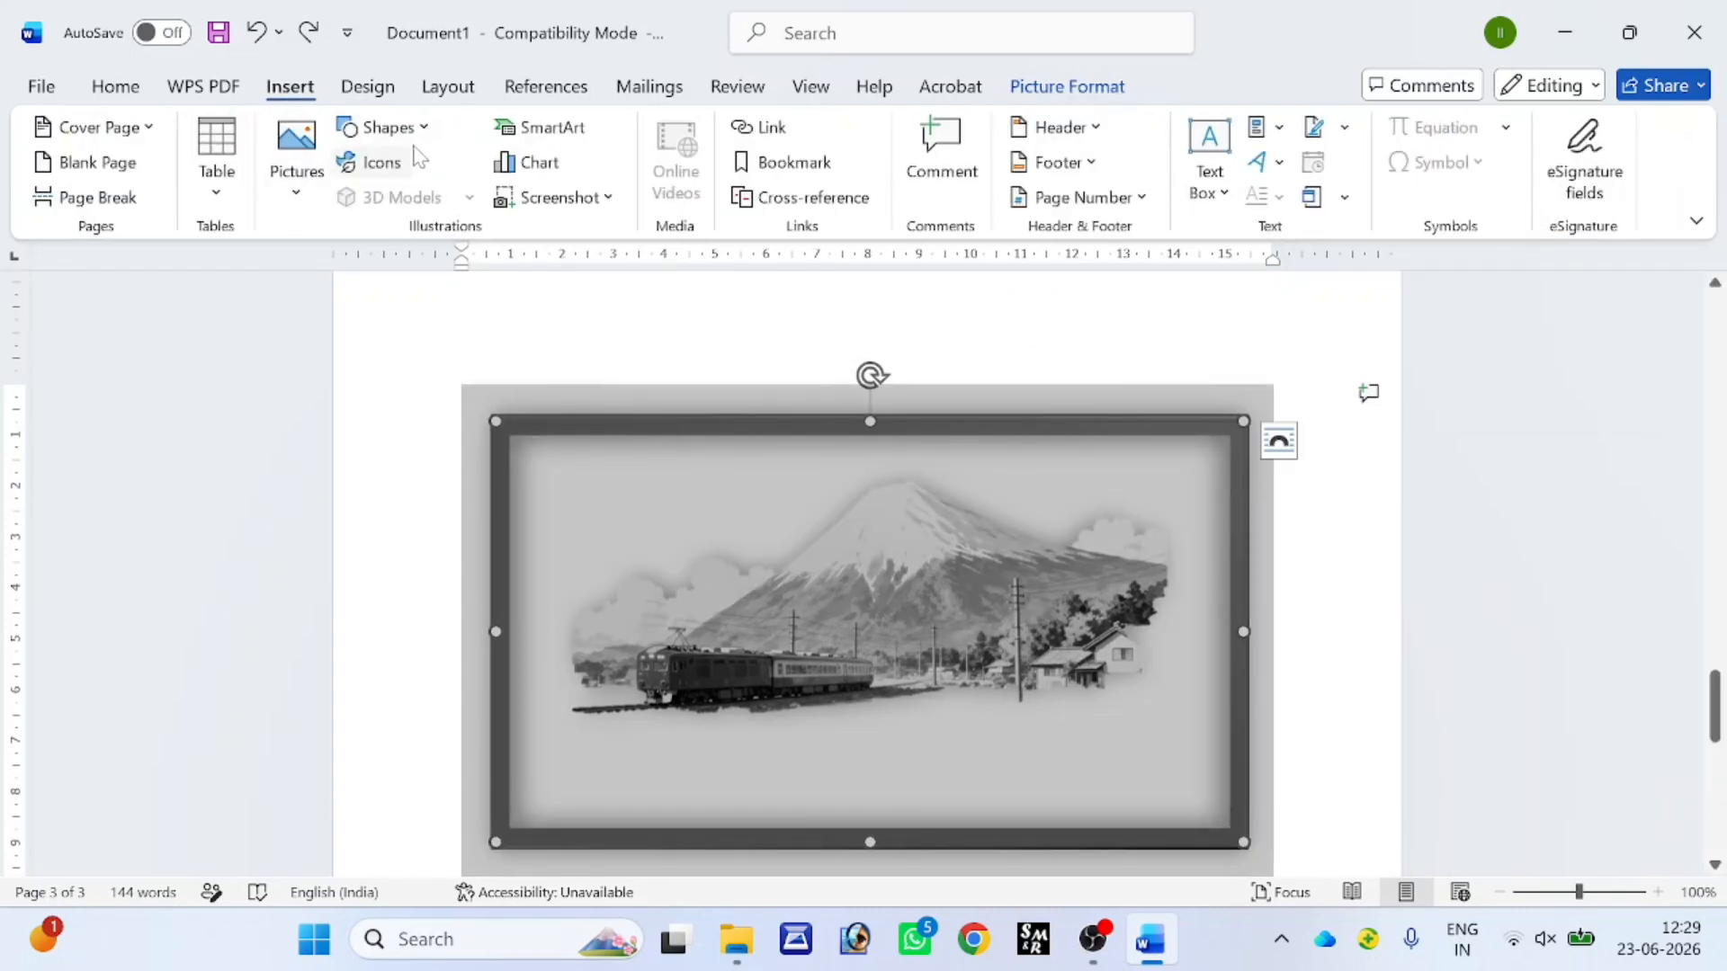
{"action": "left_click", "coordinate": [1310, 496]}
{"action": "key", "text": "Return"}
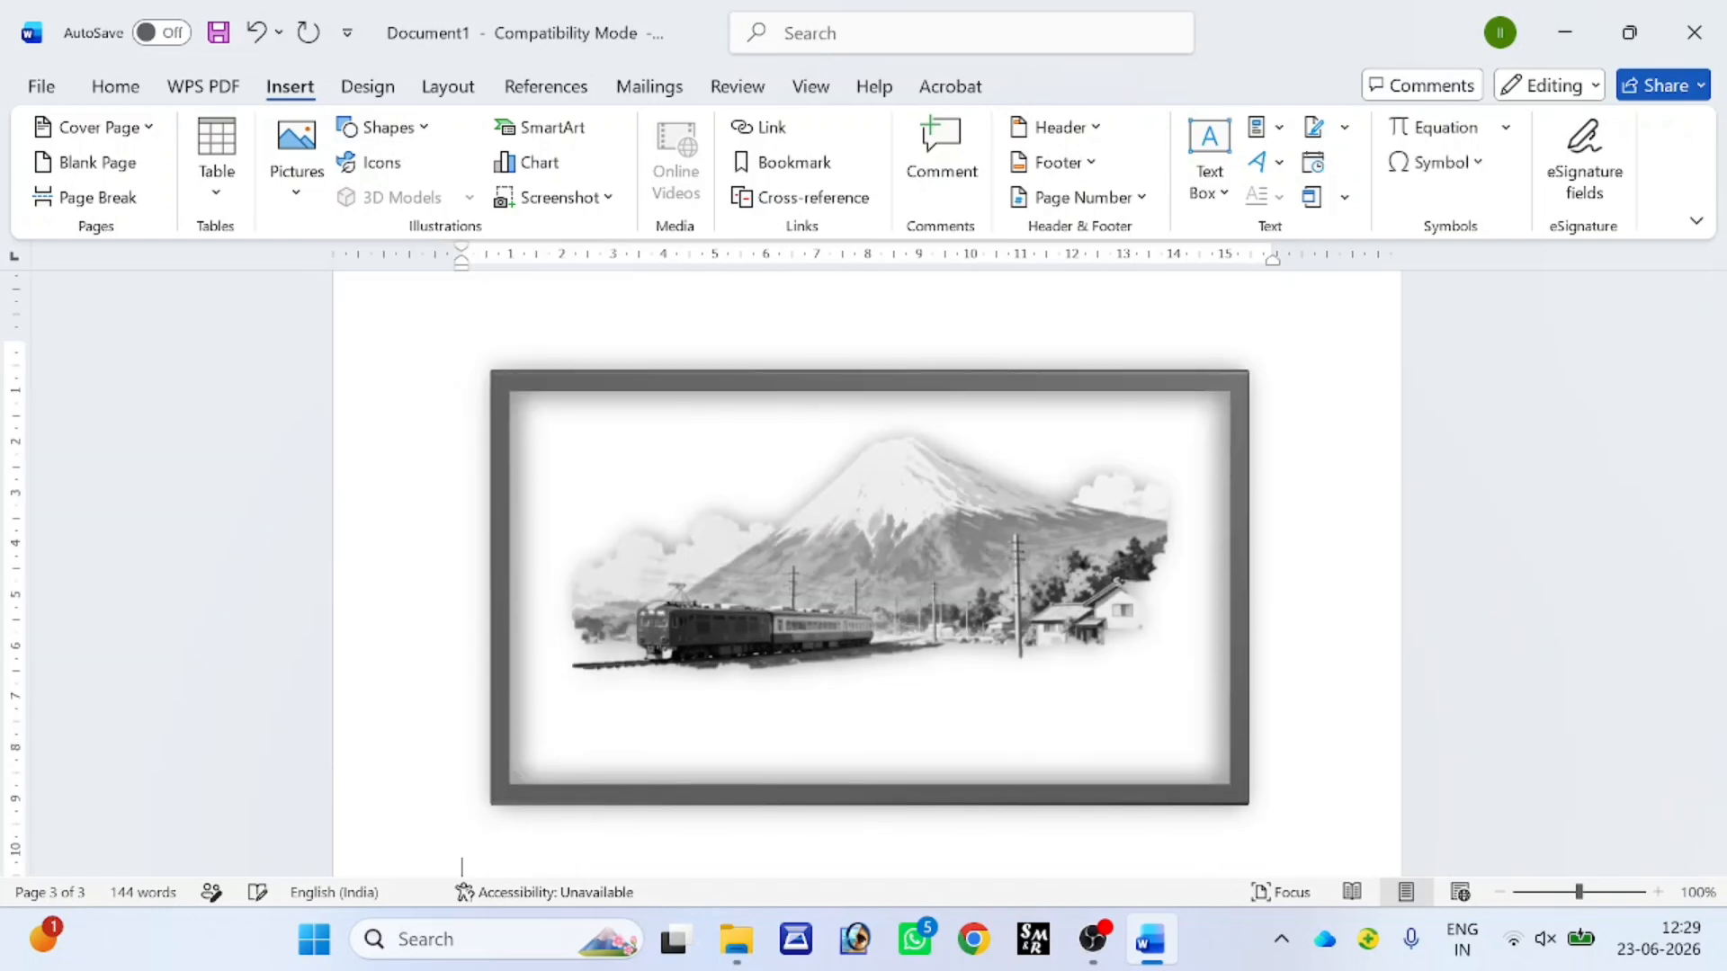
{"action": "scroll", "coordinate": [1303, 628], "scroll_direction": "down", "scroll_amount": 4}
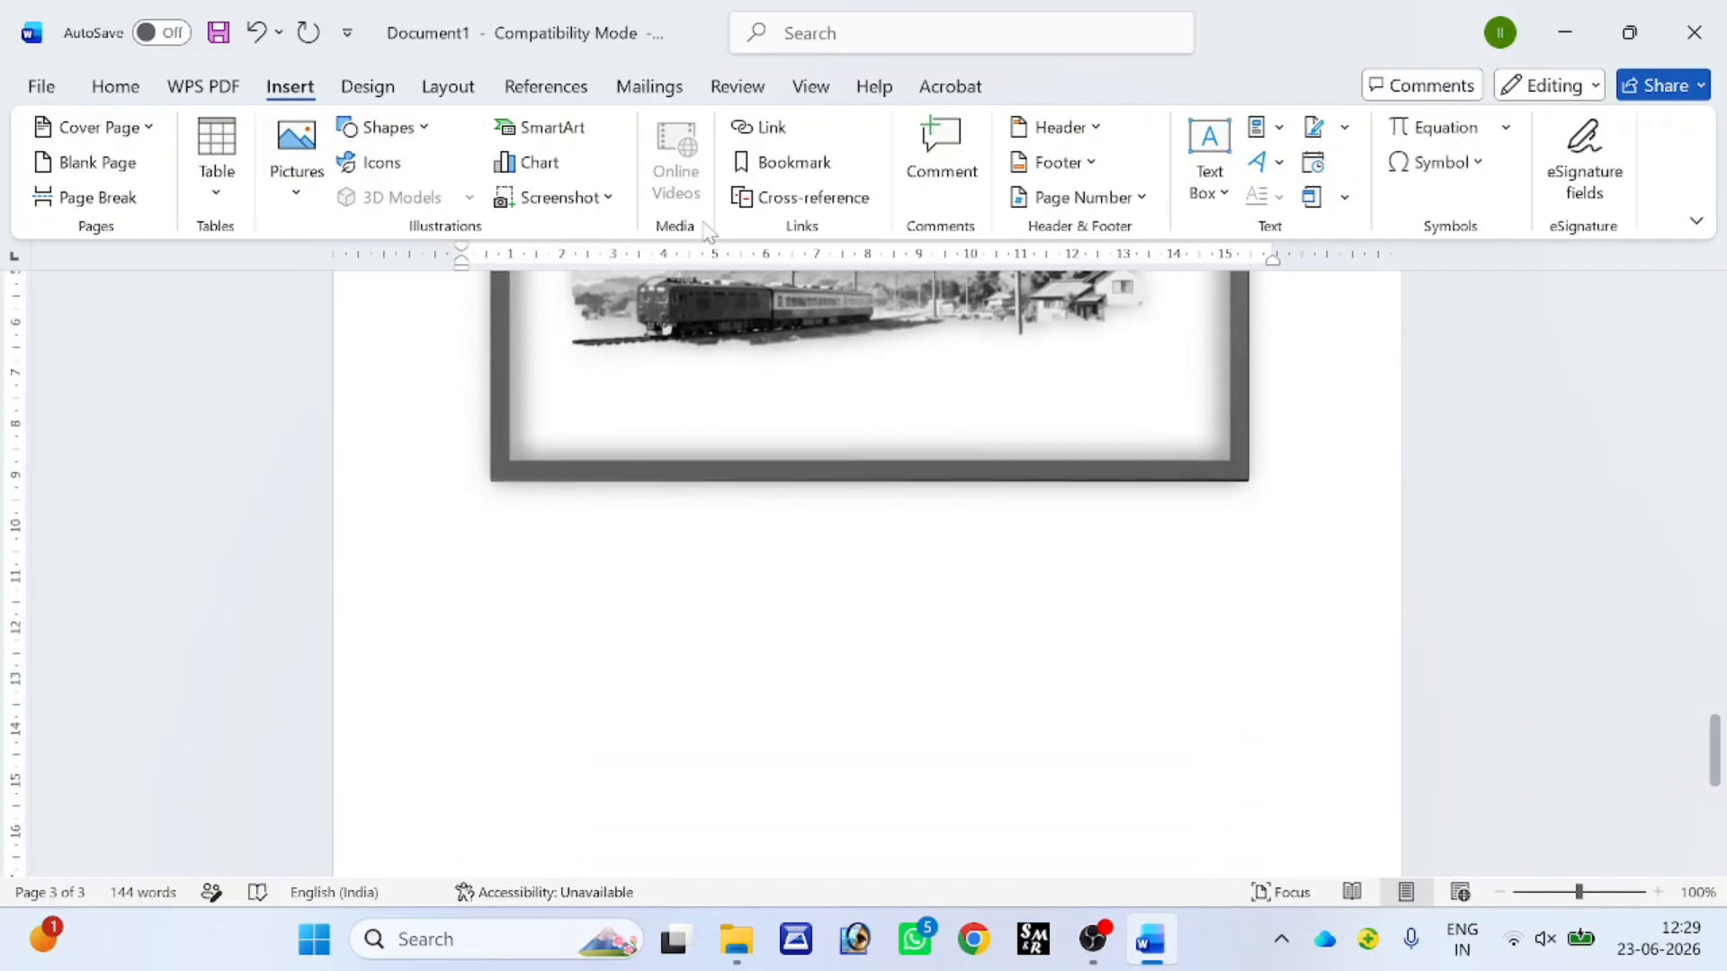
{"action": "left_click", "coordinate": [384, 127]}
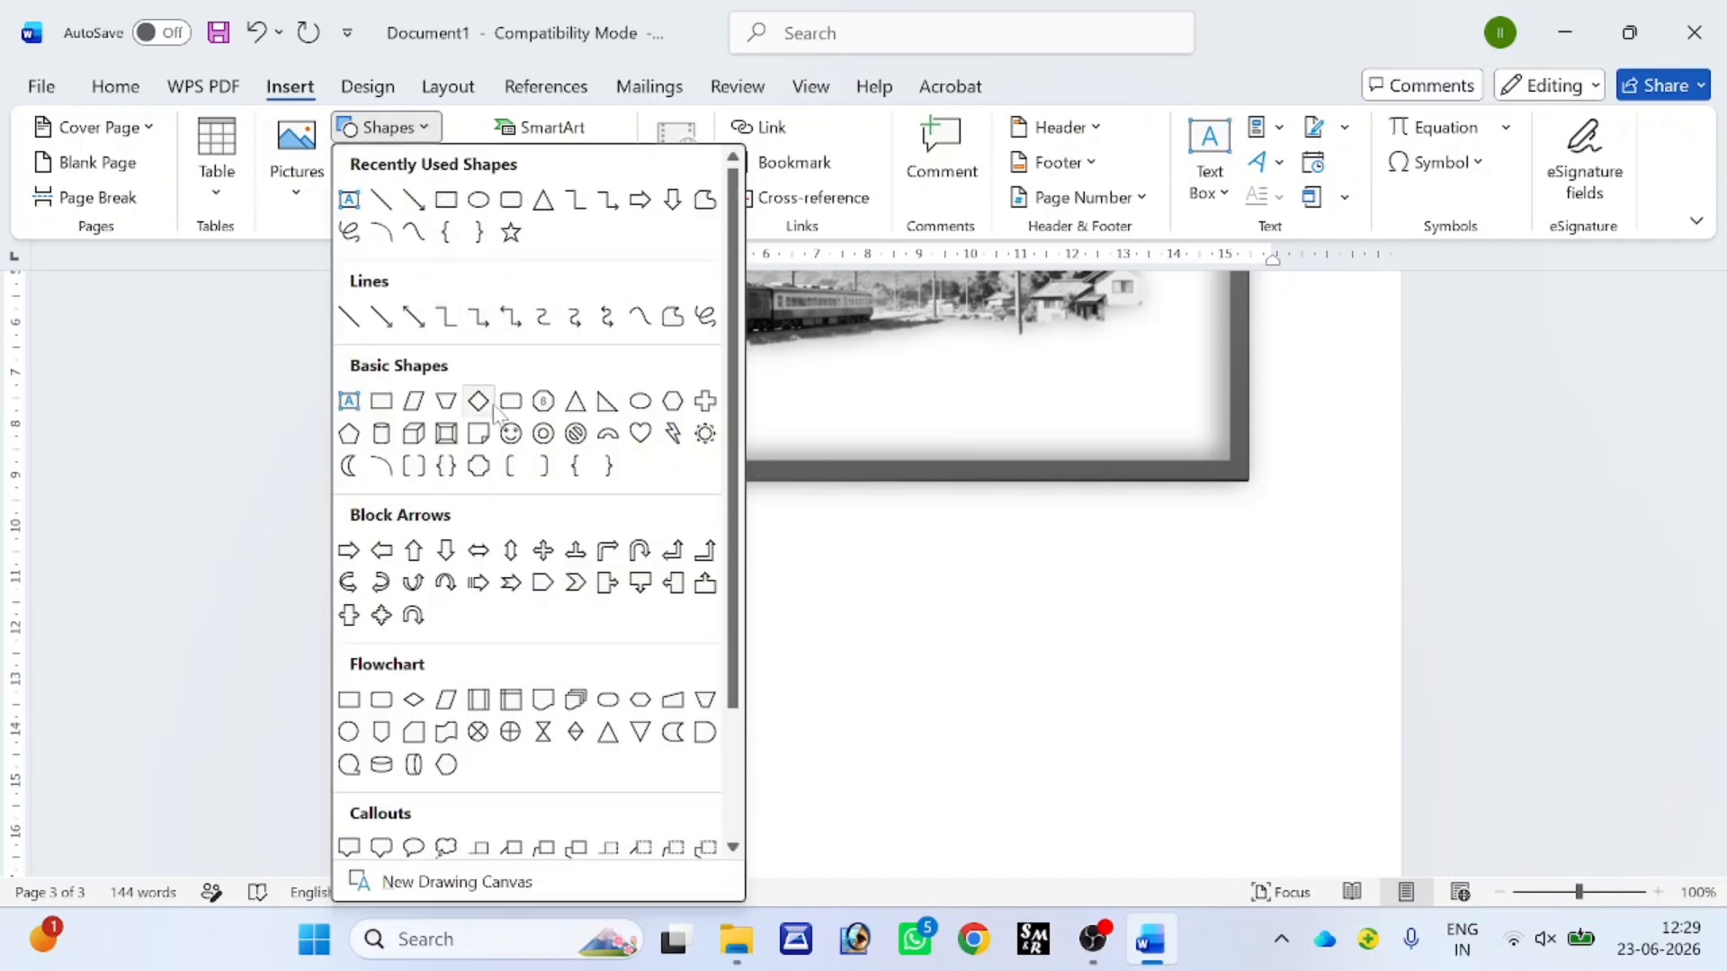
{"action": "left_click", "coordinate": [511, 434]}
{"action": "left_click_drag", "start_coordinate": [514, 554], "coordinate": [724, 758]}
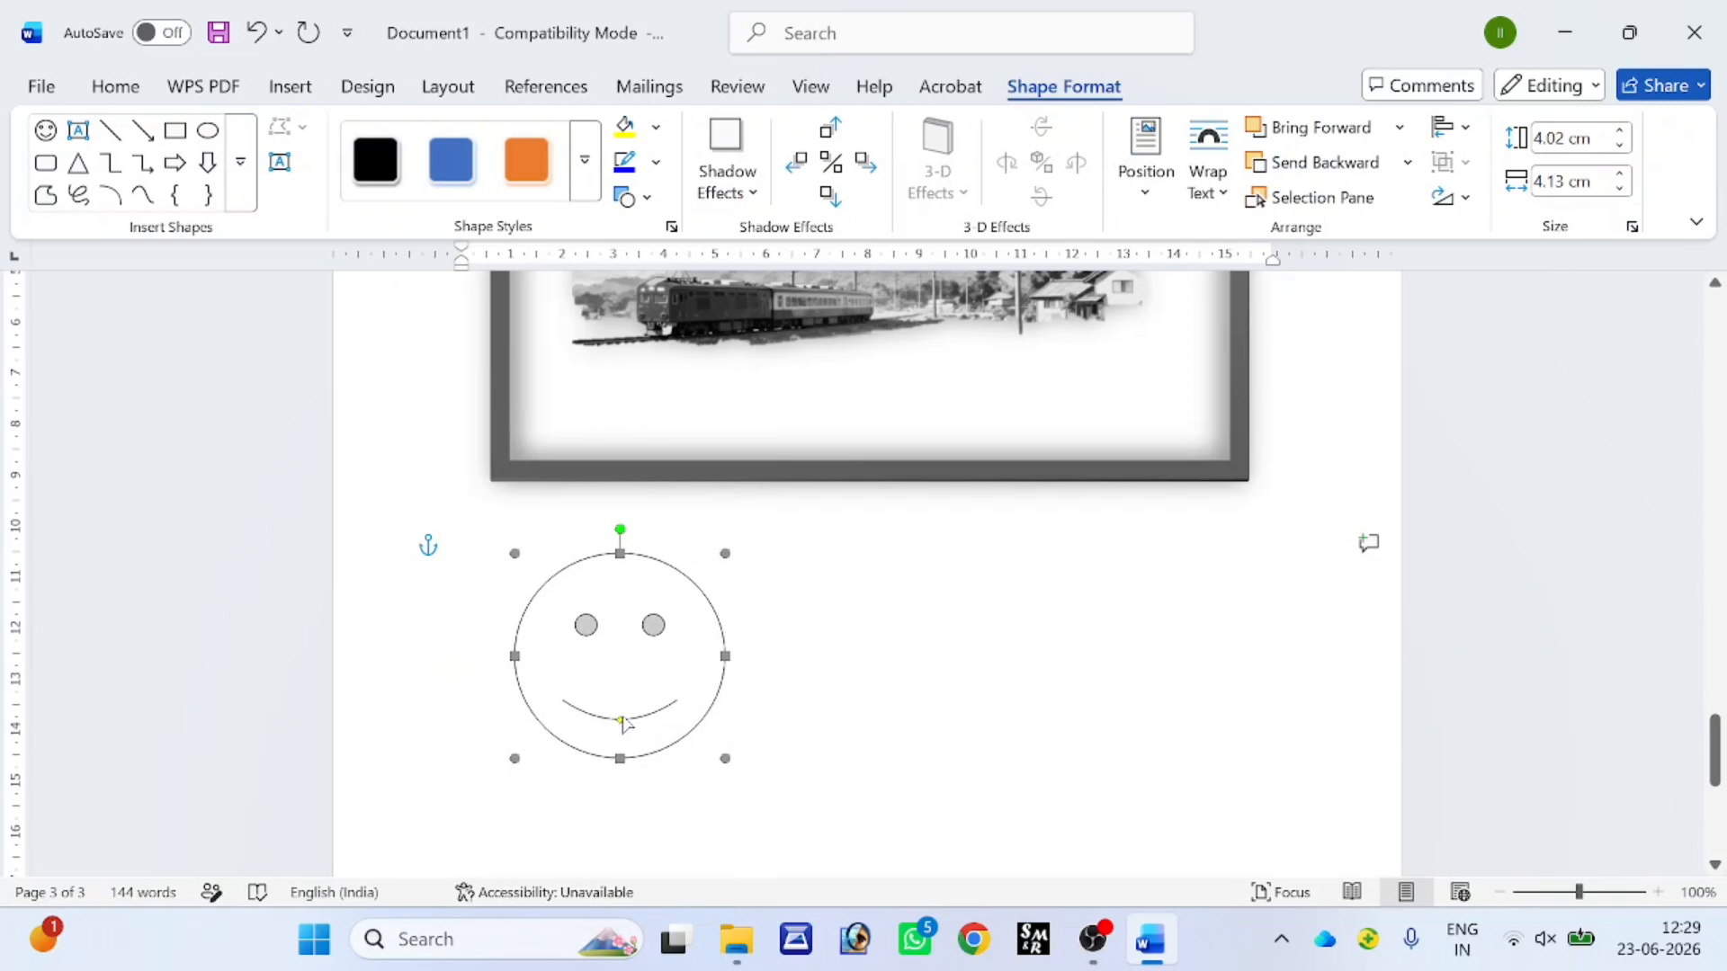
- Bend the smiley face's mouth into a frown and back into a smile
{"action": "left_click_drag", "start_coordinate": [625, 691], "coordinate": [629, 706]}
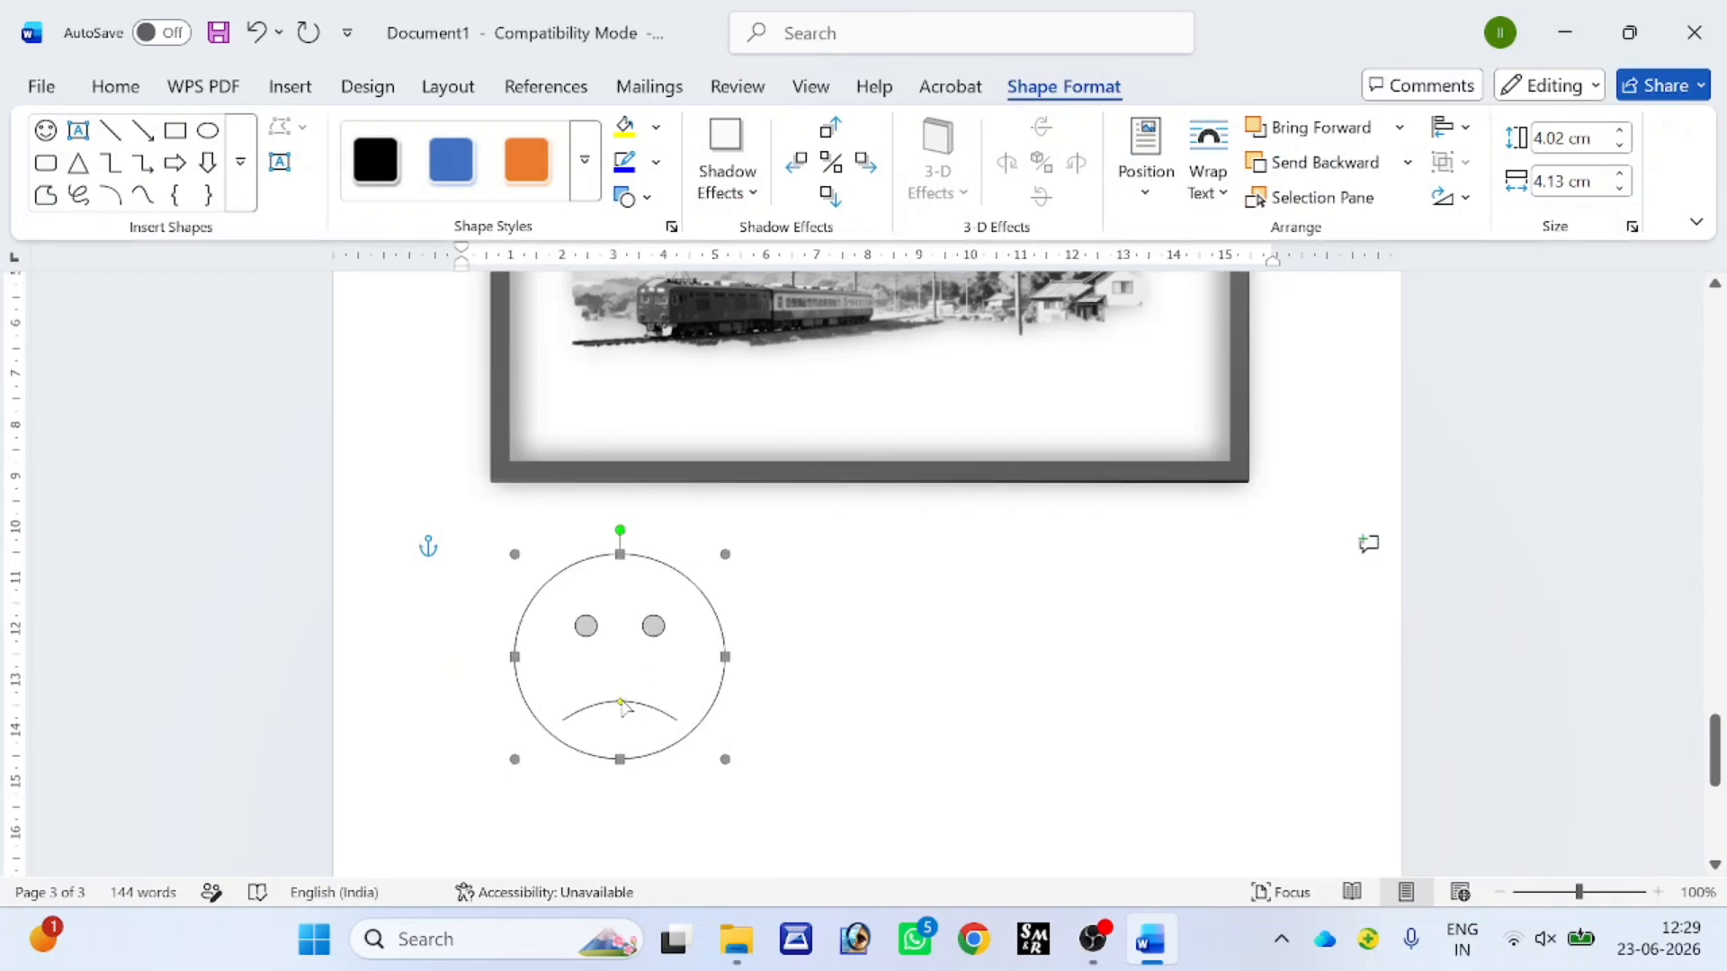
{"action": "left_click_drag", "start_coordinate": [615, 723], "coordinate": [620, 741]}
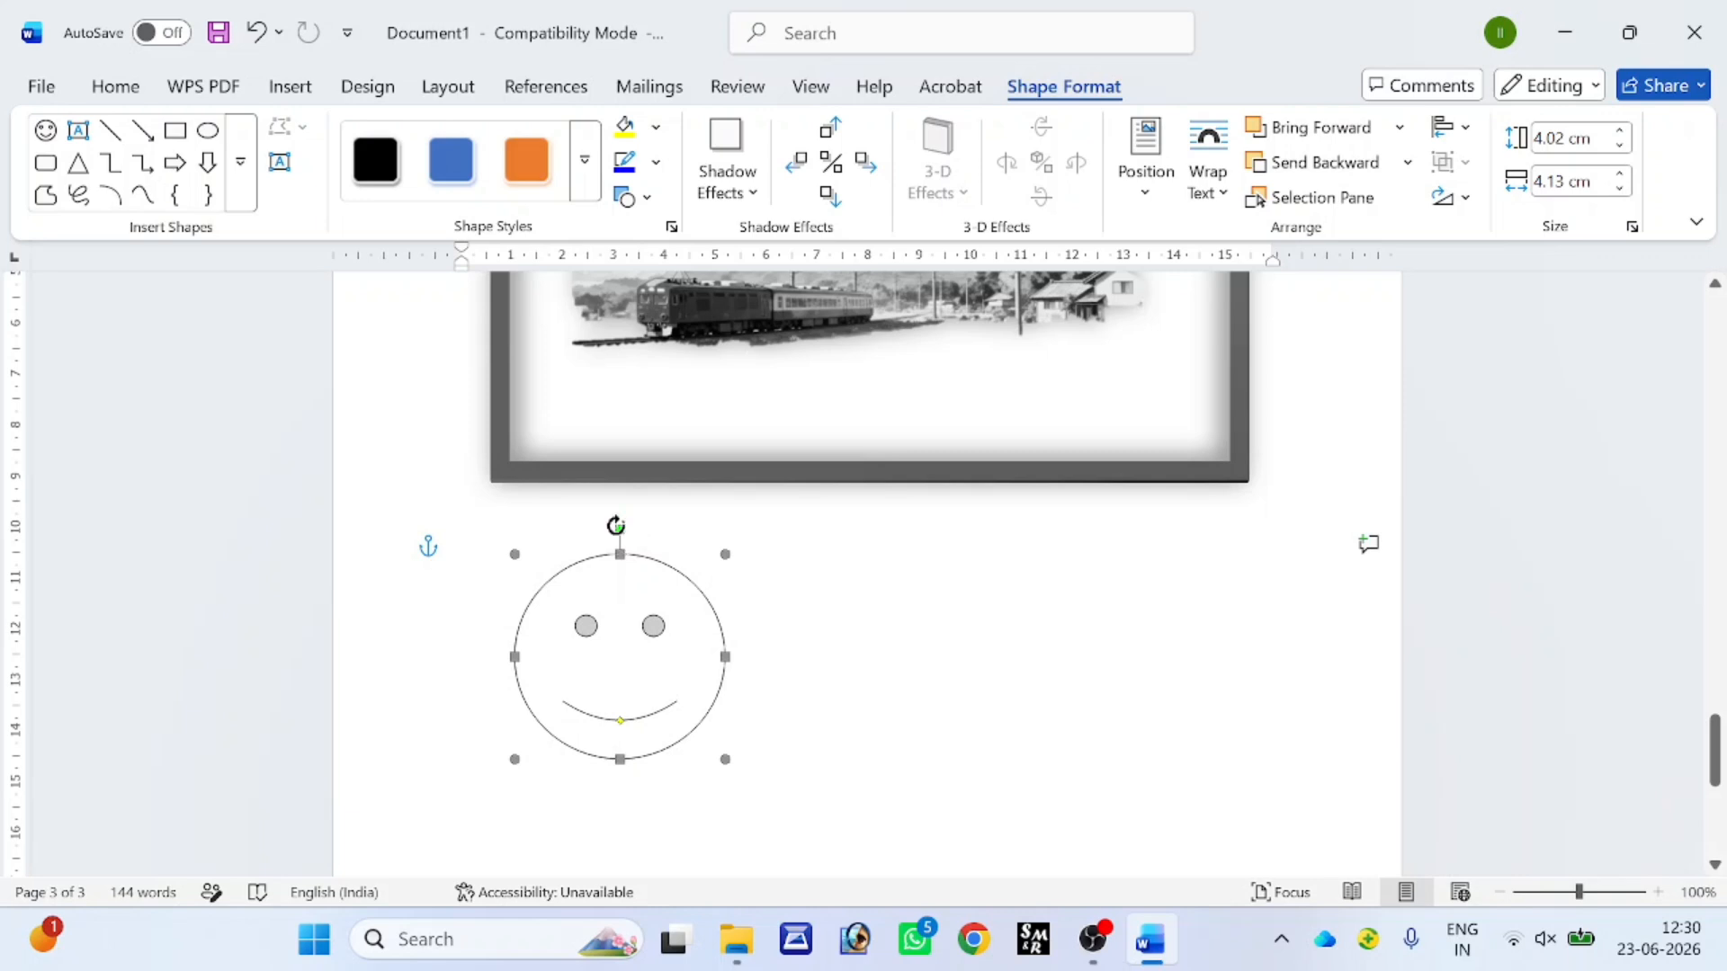
- Tilt the smiley face slightly counterclockwise and enlarge it to about 4.7 cm high and 4.5 cm wide
{"action": "left_click_drag", "start_coordinate": [655, 546], "coordinate": [550, 532]}
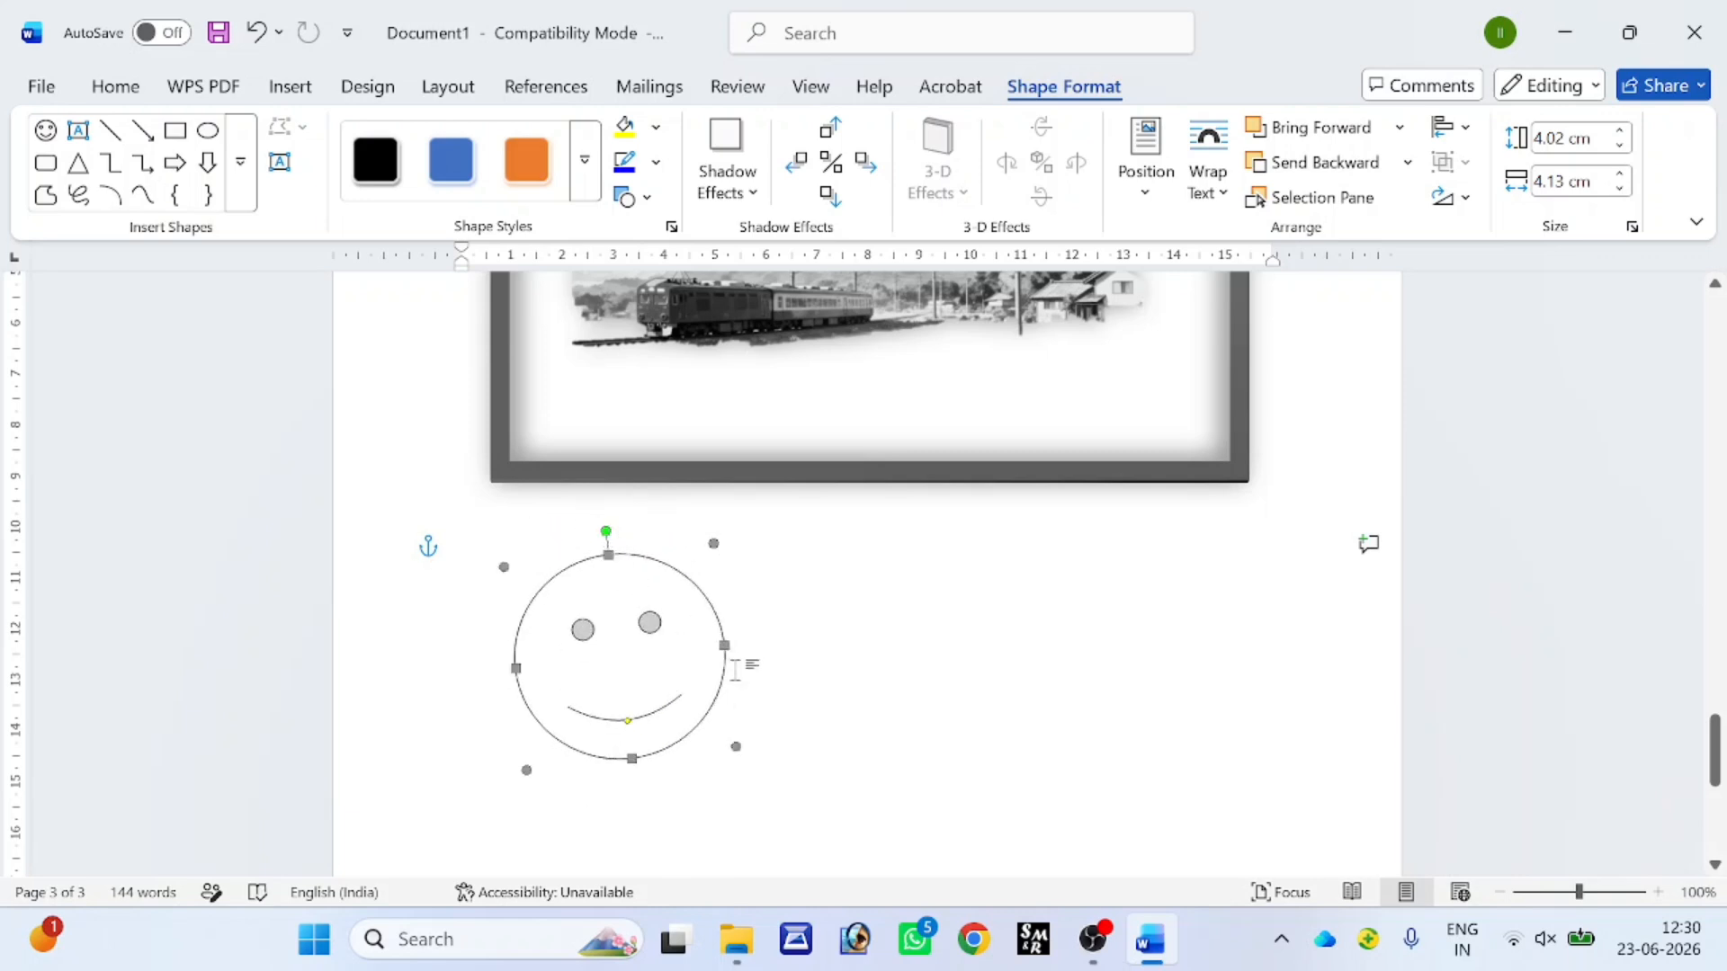
{"action": "left_click_drag", "start_coordinate": [739, 749], "coordinate": [758, 779]}
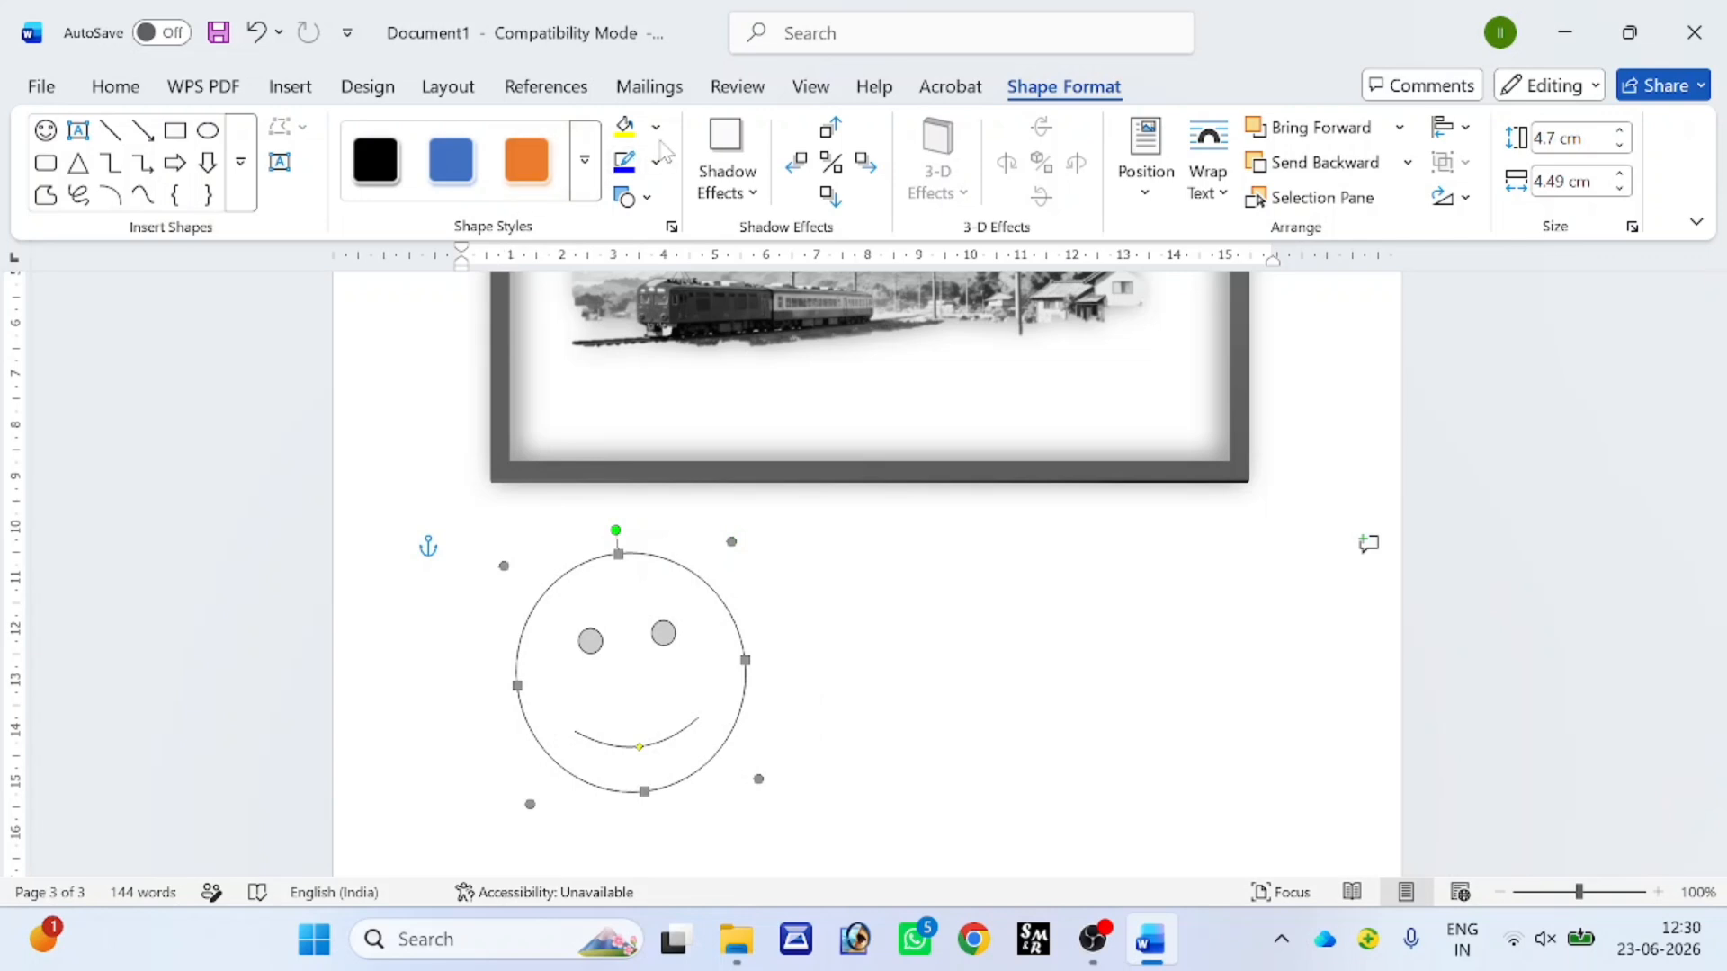
- Fill the smiley face with standard orange and give it a dark red outline 2¼ pt thick
{"action": "left_click", "coordinate": [663, 130]}
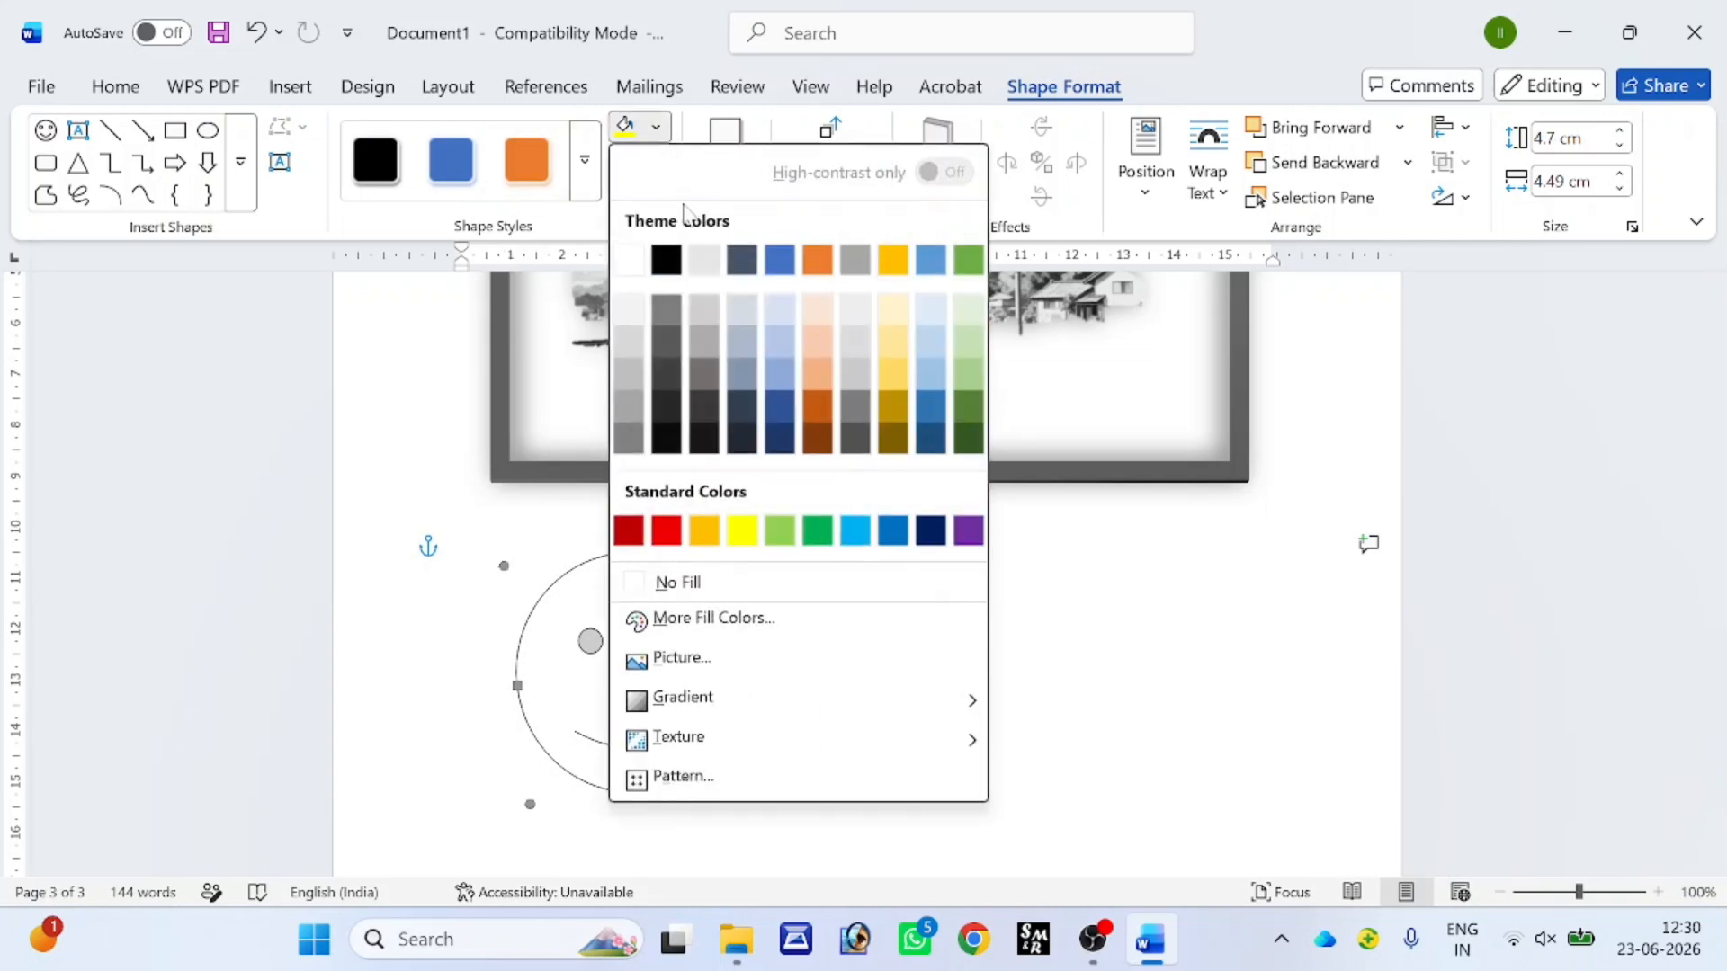
{"action": "left_click", "coordinate": [704, 532]}
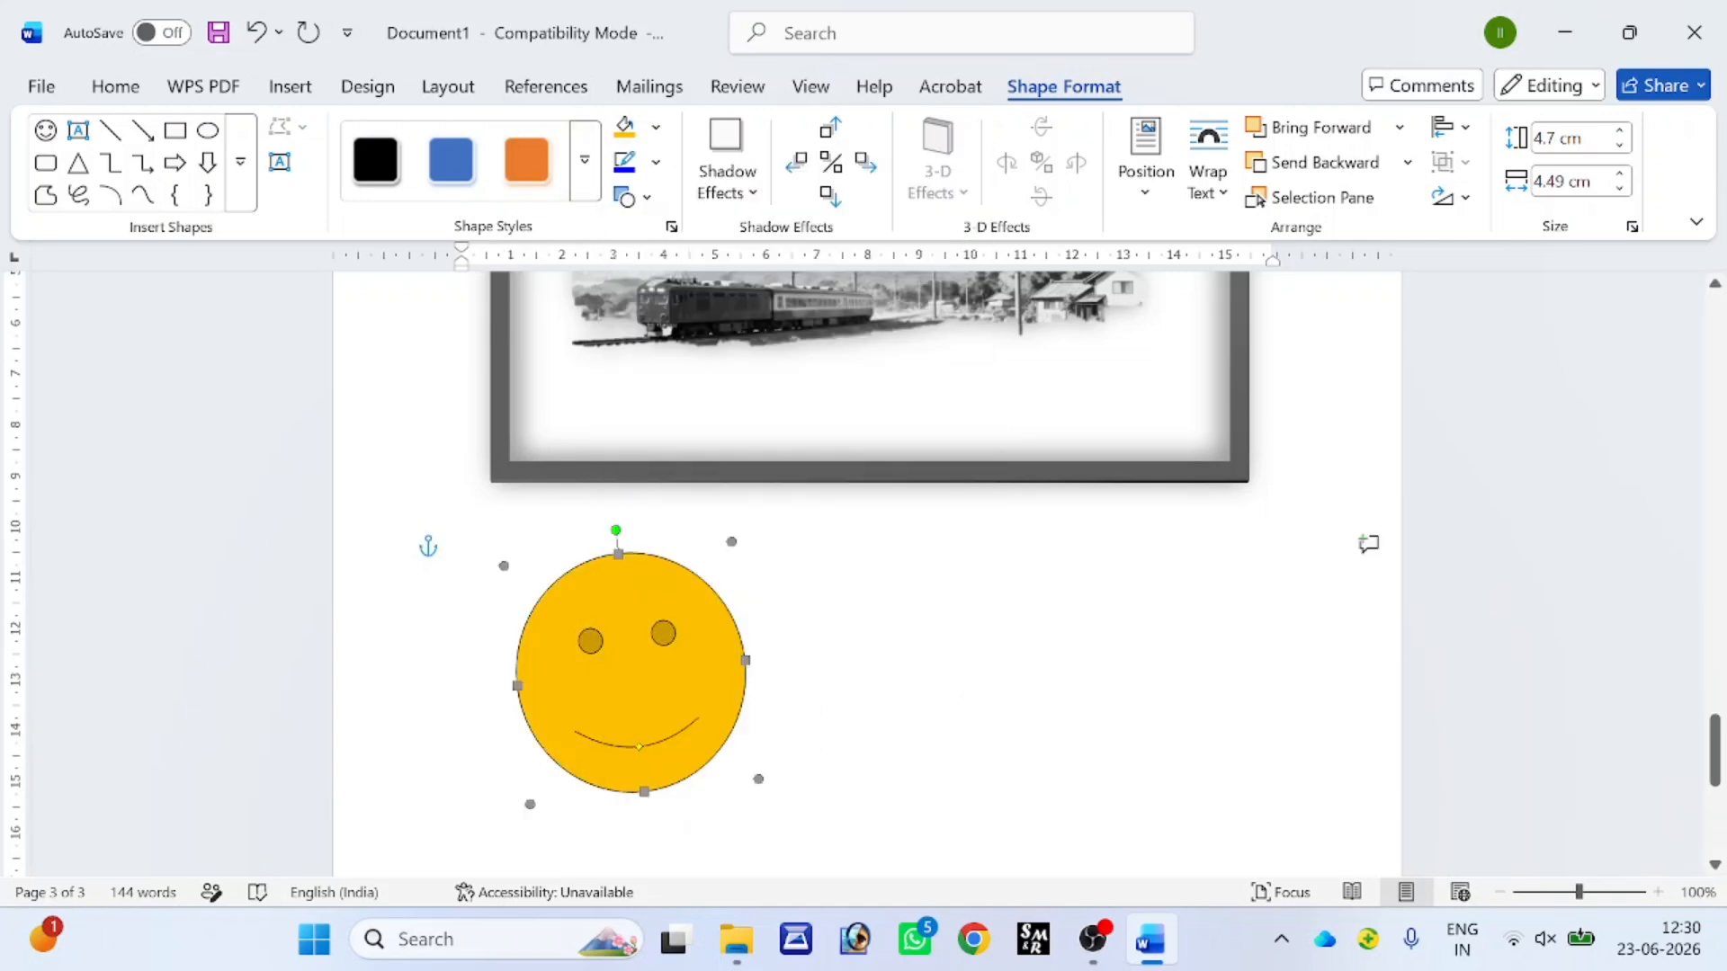
{"action": "left_click", "coordinate": [664, 169]}
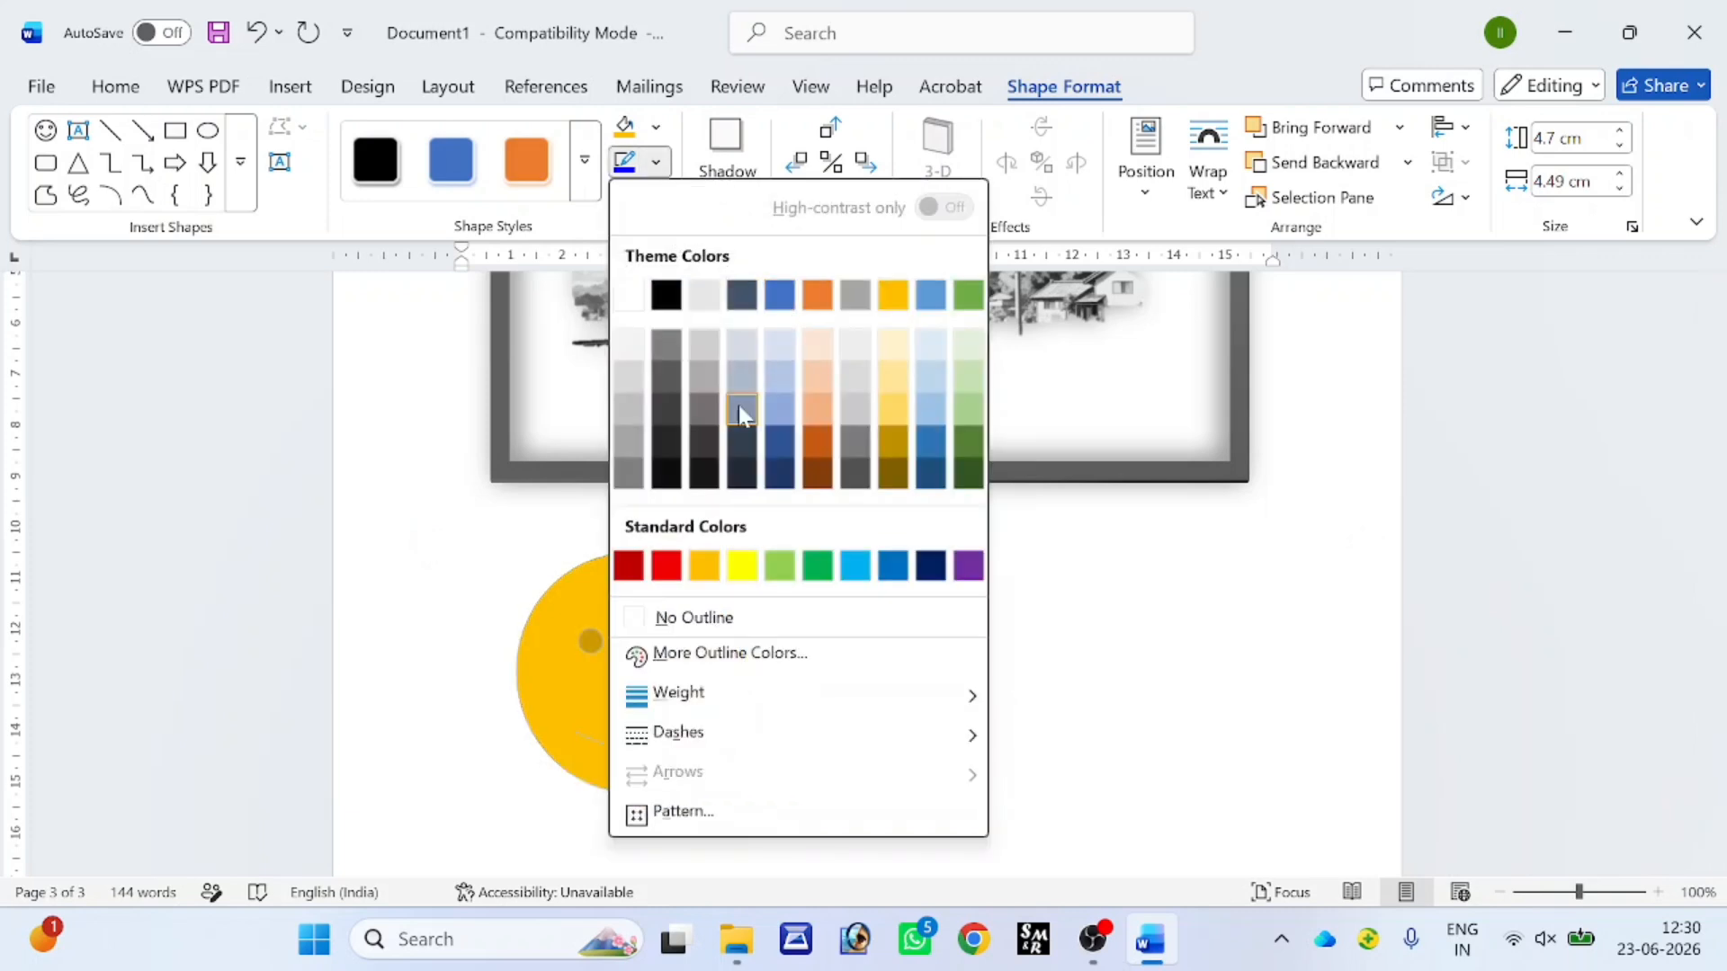
{"action": "left_click", "coordinate": [631, 570]}
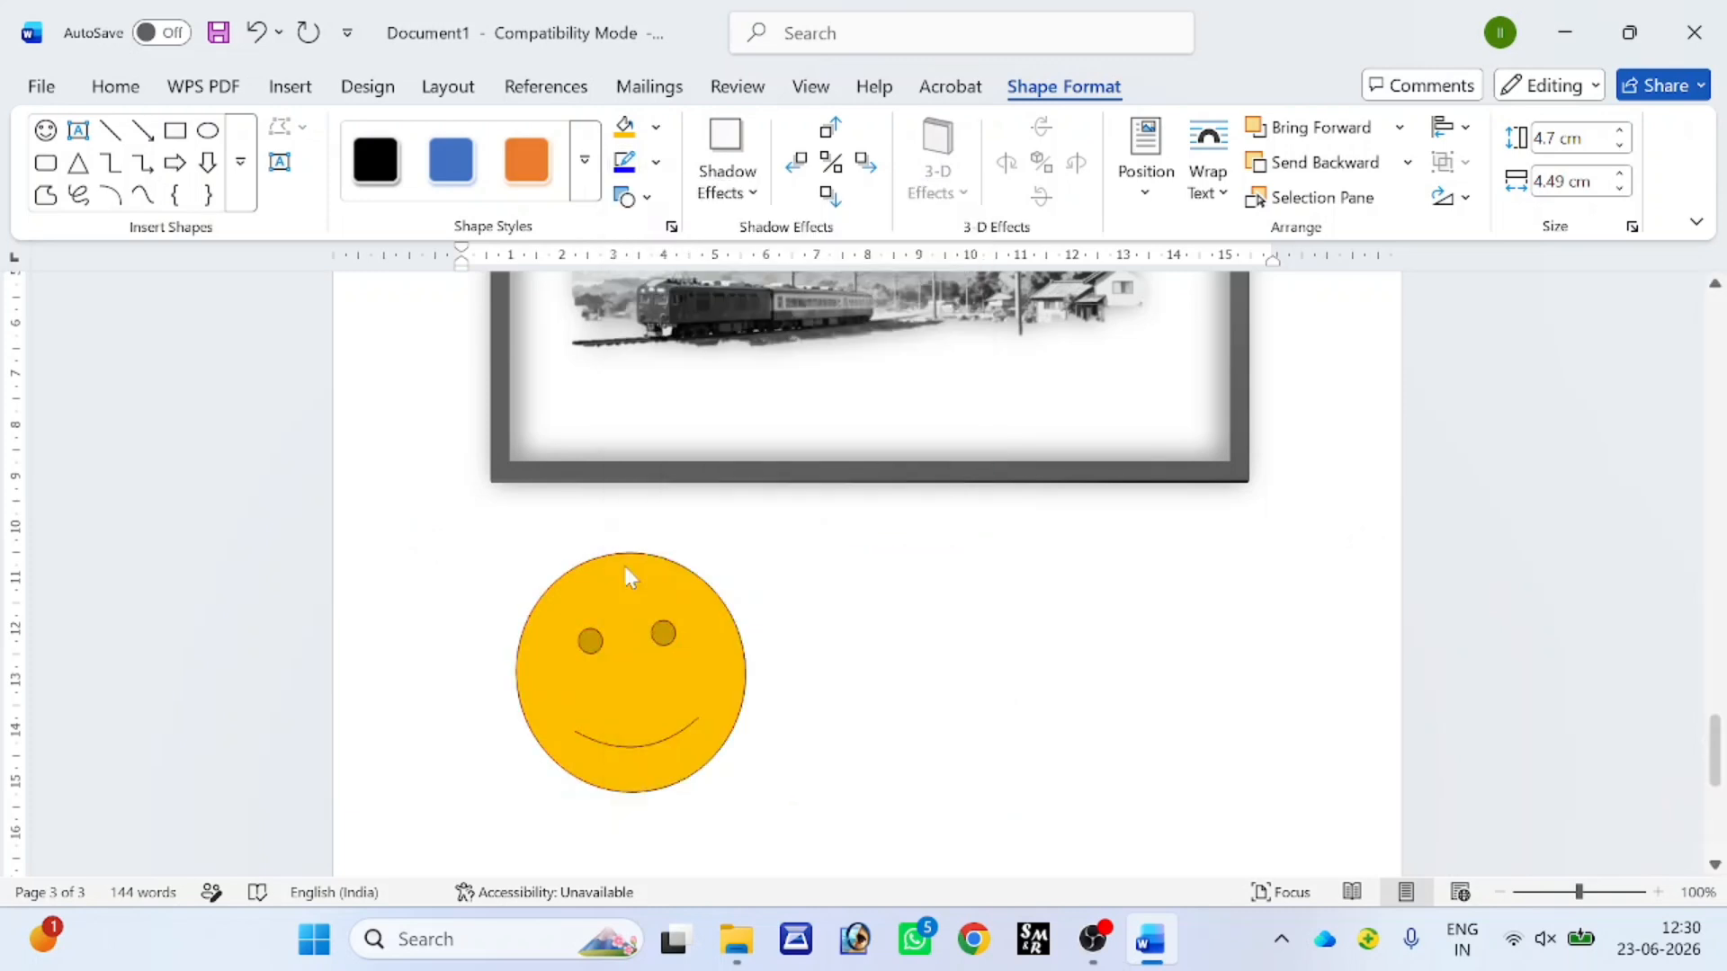
{"action": "left_click", "coordinate": [658, 169]}
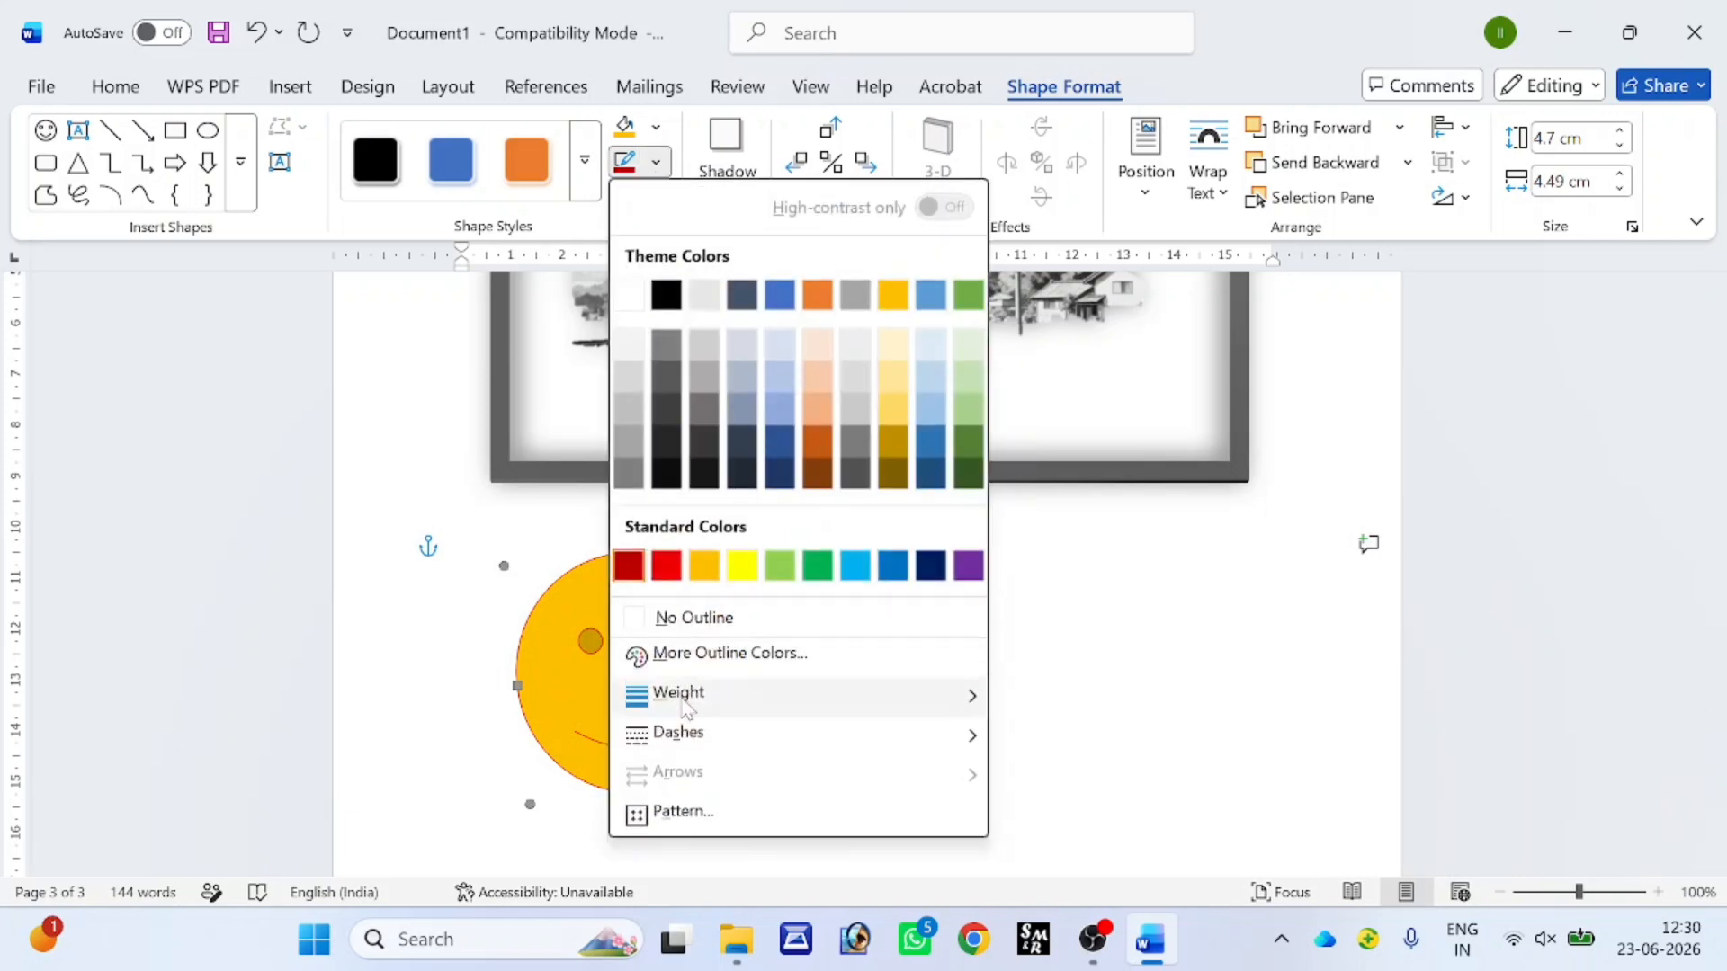
{"action": "mouse_move", "coordinate": [684, 693]}
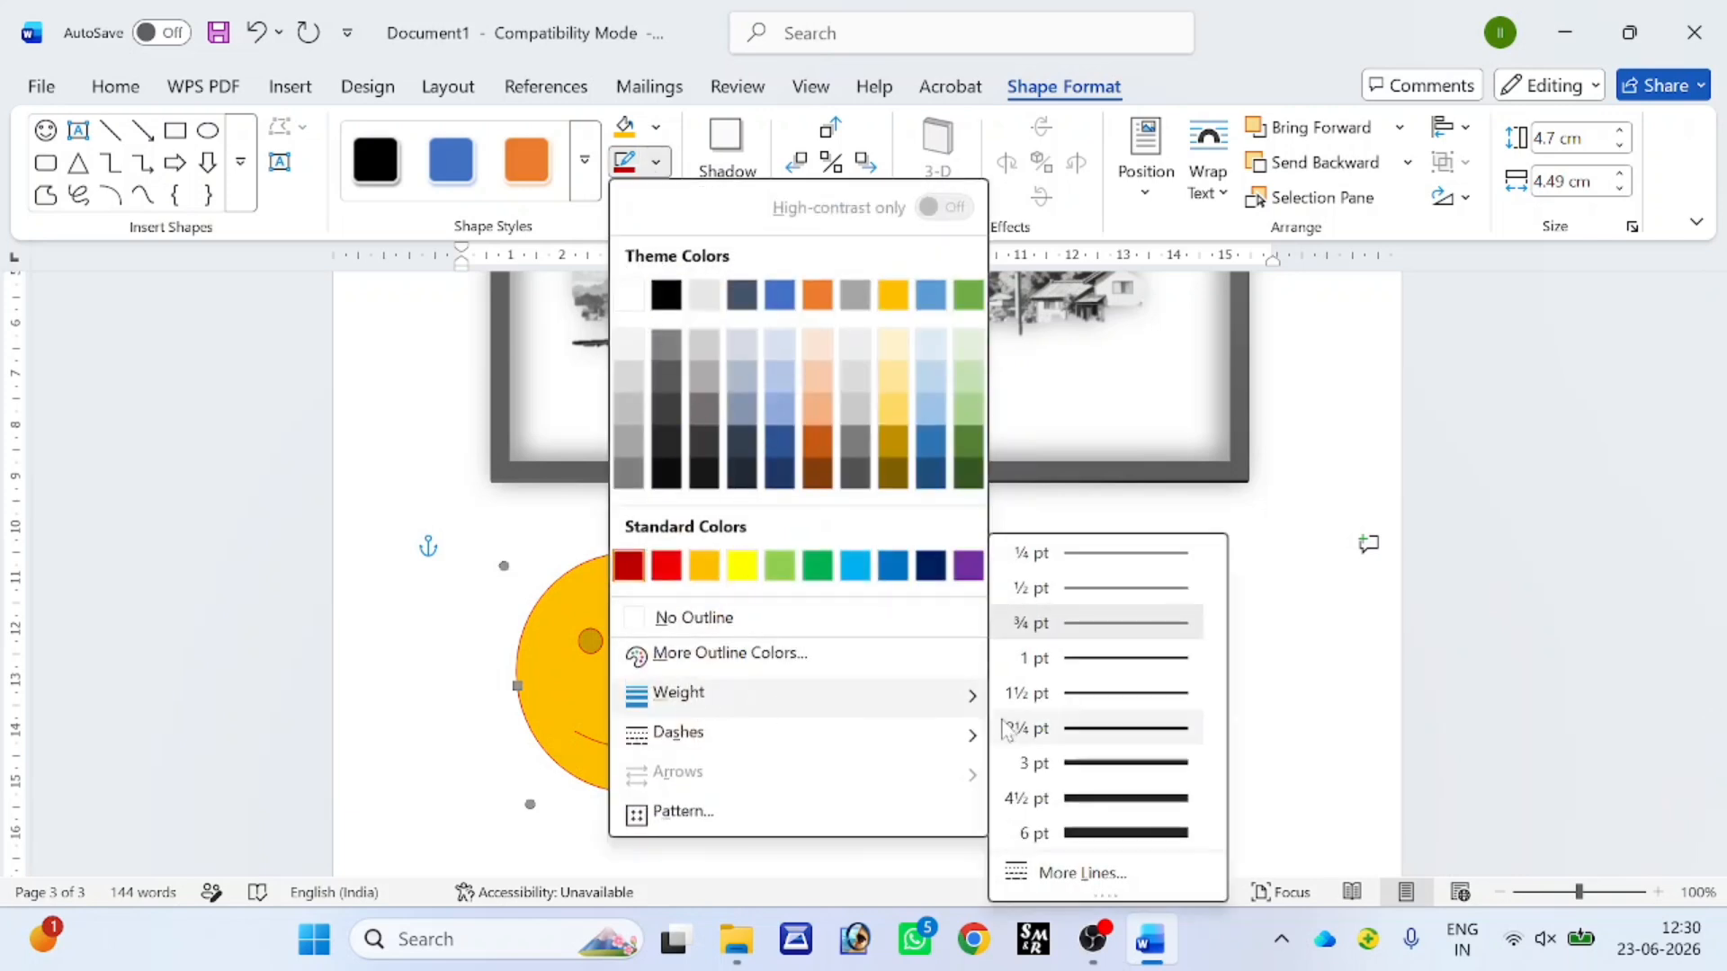
{"action": "left_click", "coordinate": [1118, 727]}
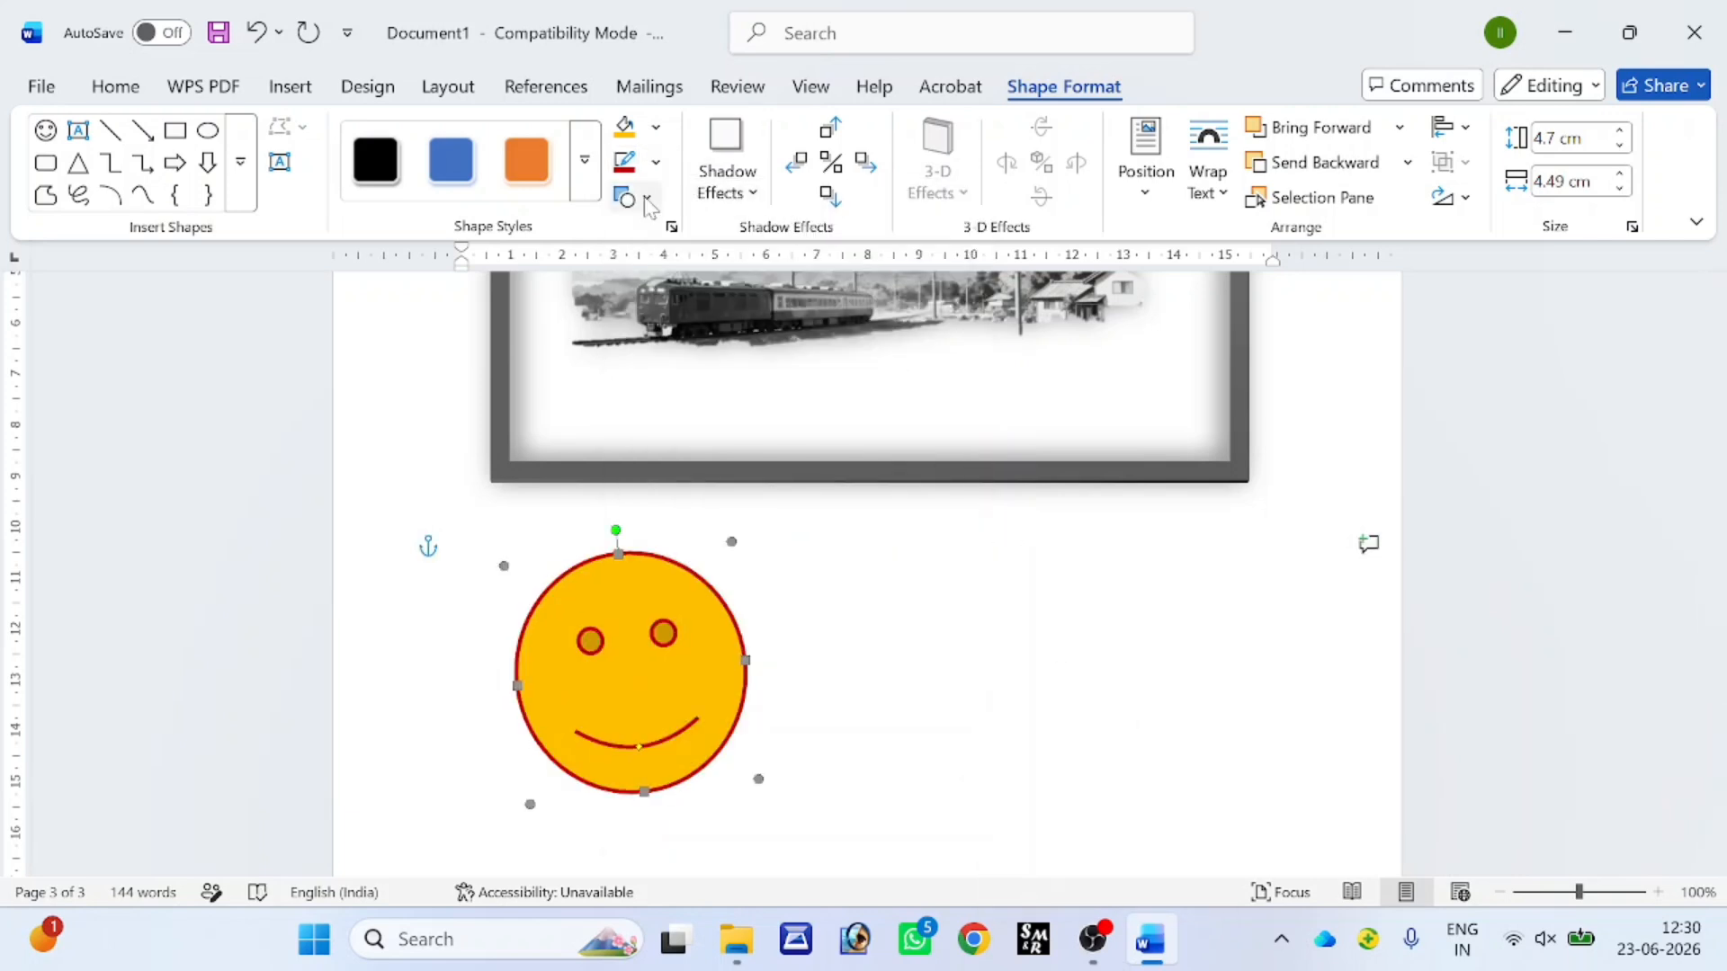
- Apply the first drop shadow style to the smiley face and colour the shadow standard green
{"action": "left_click", "coordinate": [727, 162]}
{"action": "left_click", "coordinate": [746, 435]}
{"action": "left_click", "coordinate": [746, 148]}
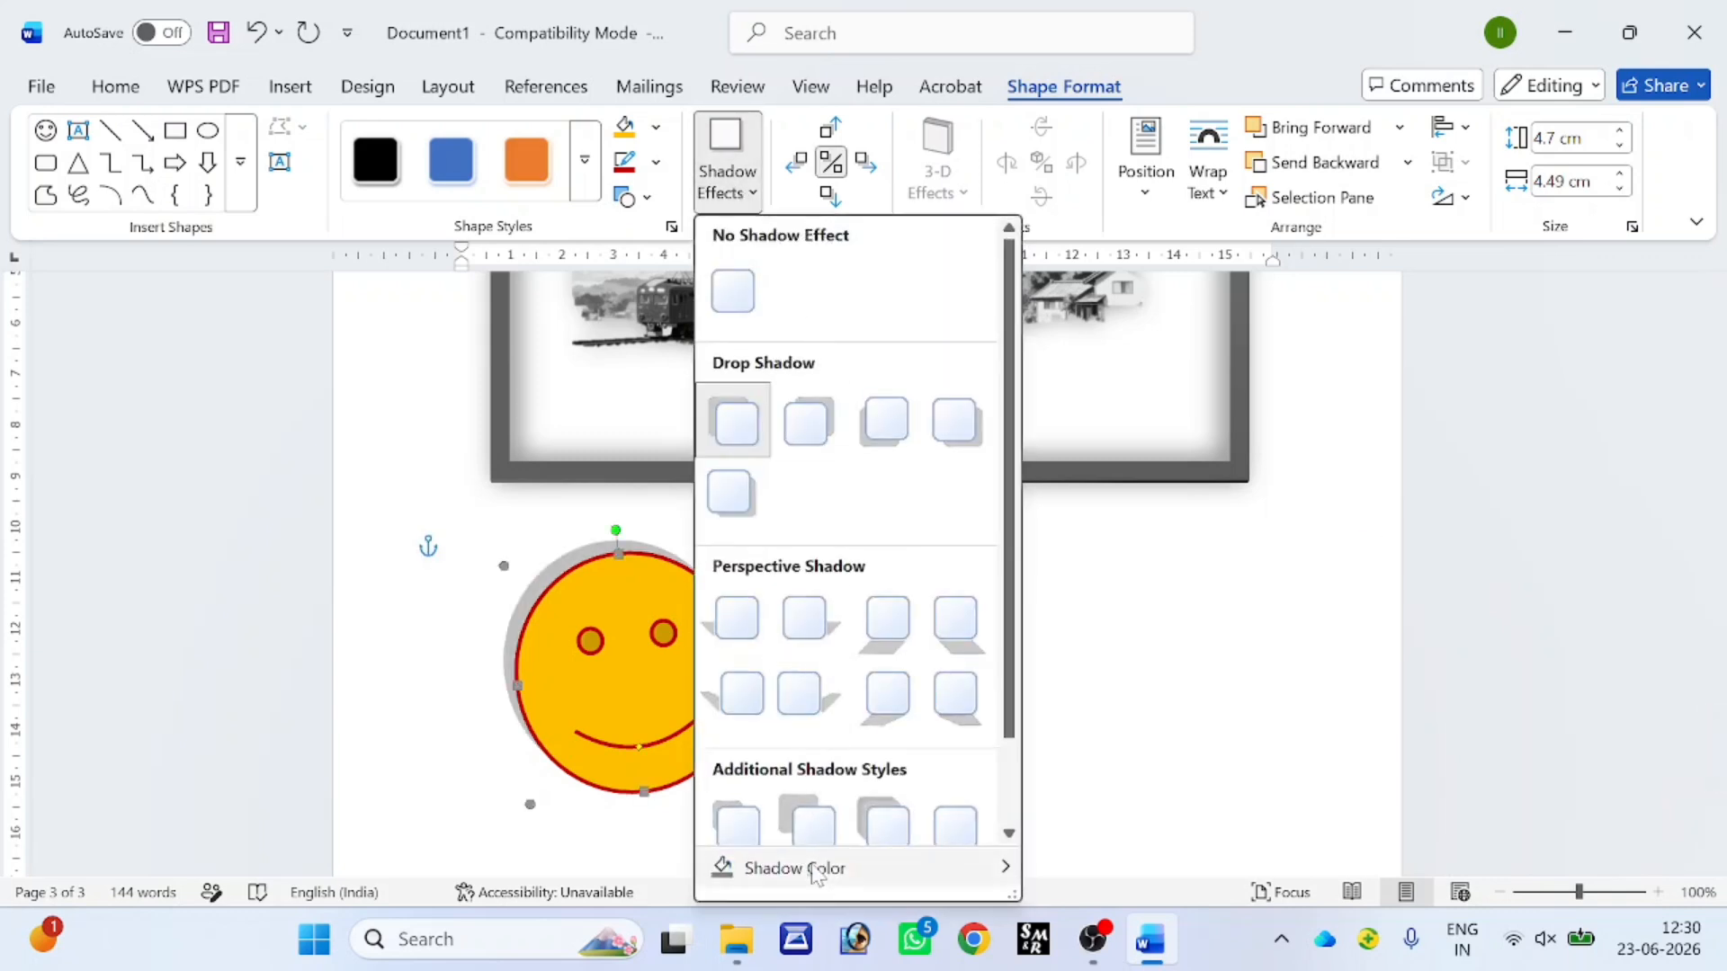
{"action": "mouse_move", "coordinate": [816, 871]}
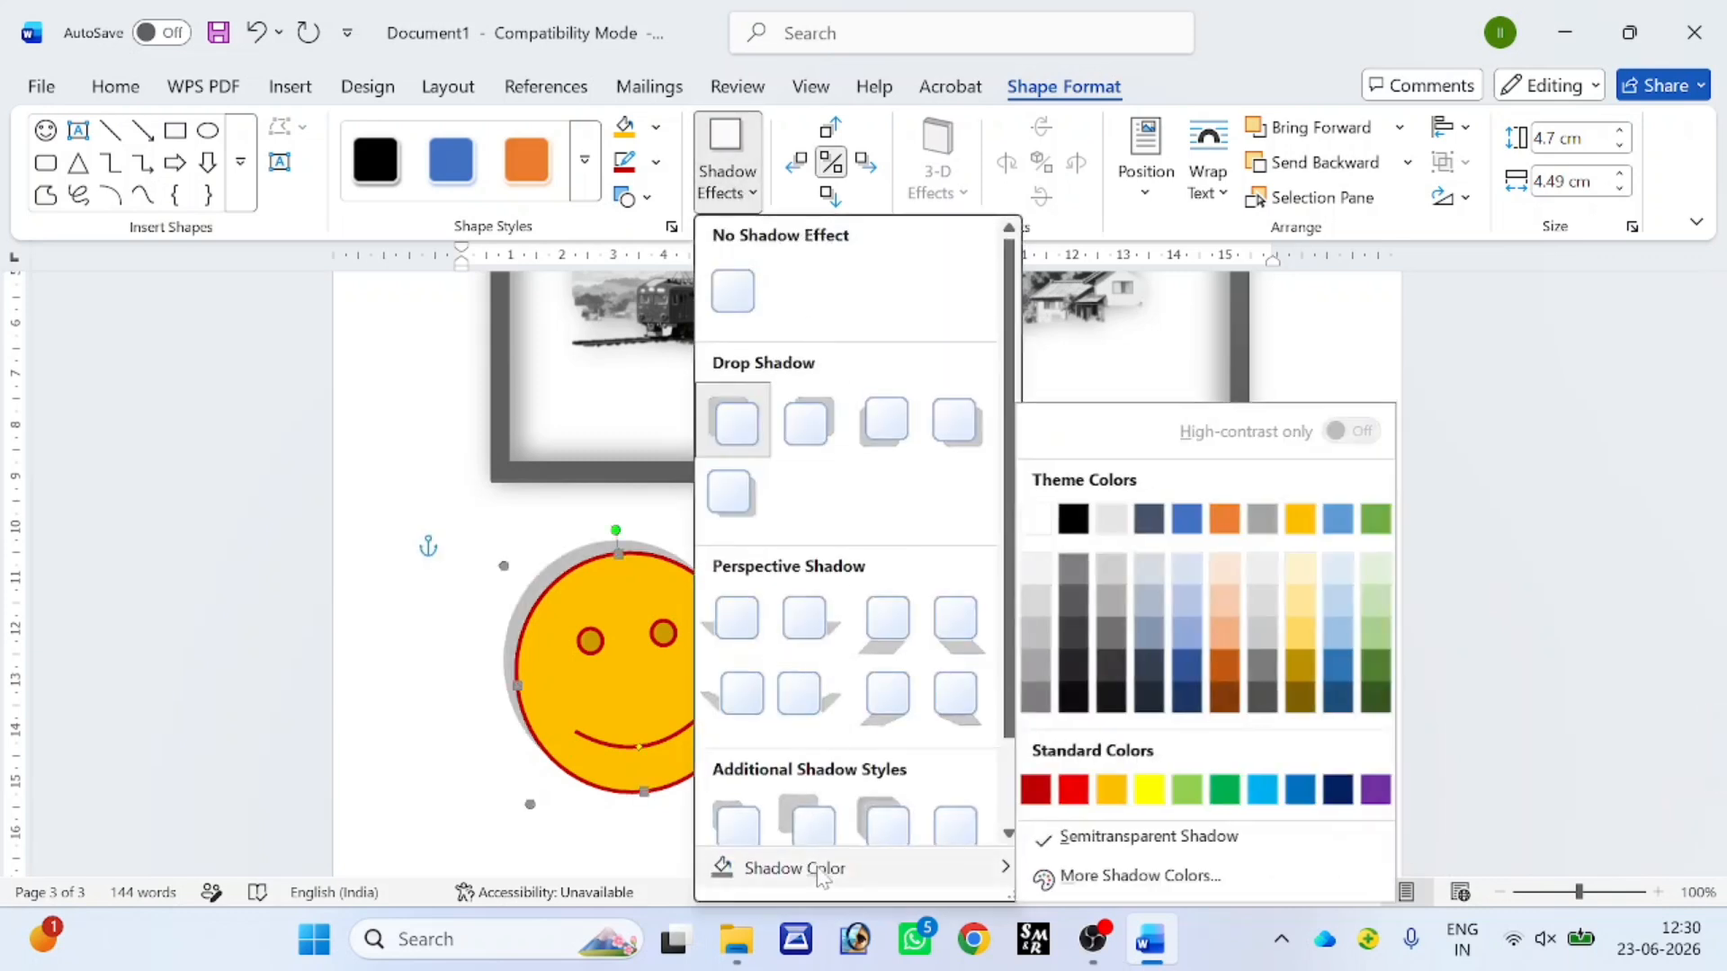
{"action": "left_click", "coordinate": [1228, 795]}
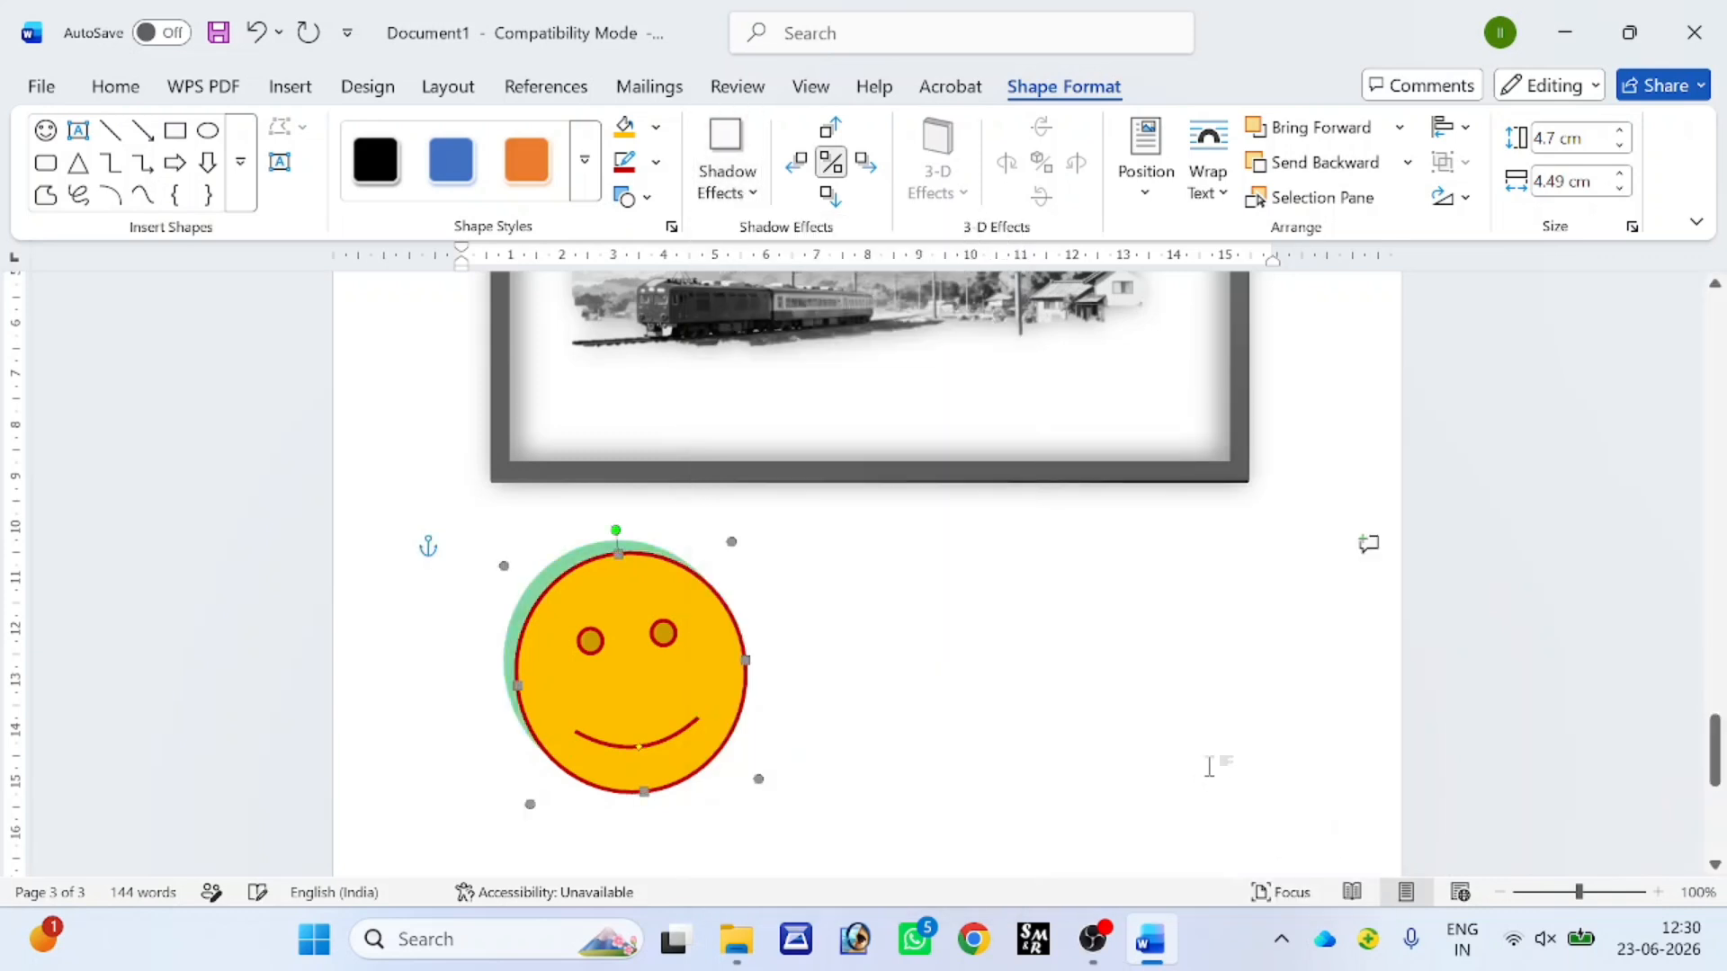
- Nudge the smiley face's shadow right, back to the left, and slightly upward
{"action": "left_click", "coordinate": [865, 163]}
{"action": "left_click", "coordinate": [866, 162]}
{"action": "left_click", "coordinate": [796, 163]}
{"action": "left_click", "coordinate": [796, 162]}
{"action": "left_click", "coordinate": [796, 163]}
{"action": "left_click", "coordinate": [796, 163]}
{"action": "left_click", "coordinate": [829, 133]}
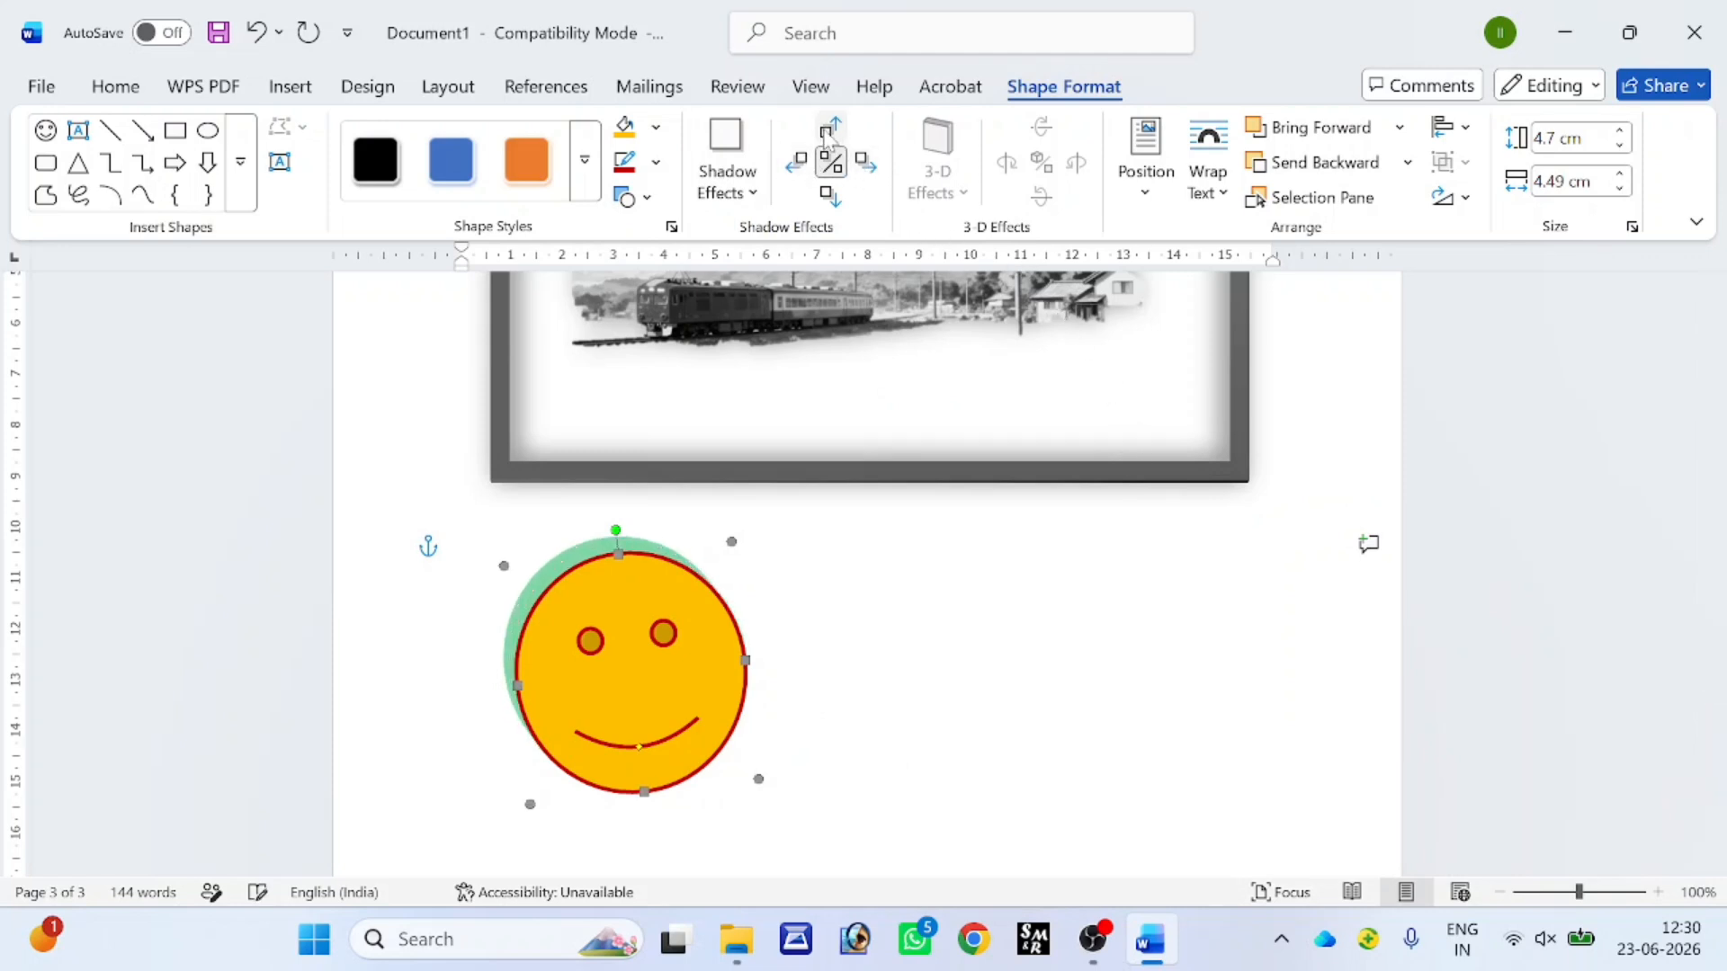
- Insert the columned bank building icon from the stock icons below the framed picture
{"action": "left_click", "coordinate": [969, 679]}
{"action": "left_click", "coordinate": [290, 86]}
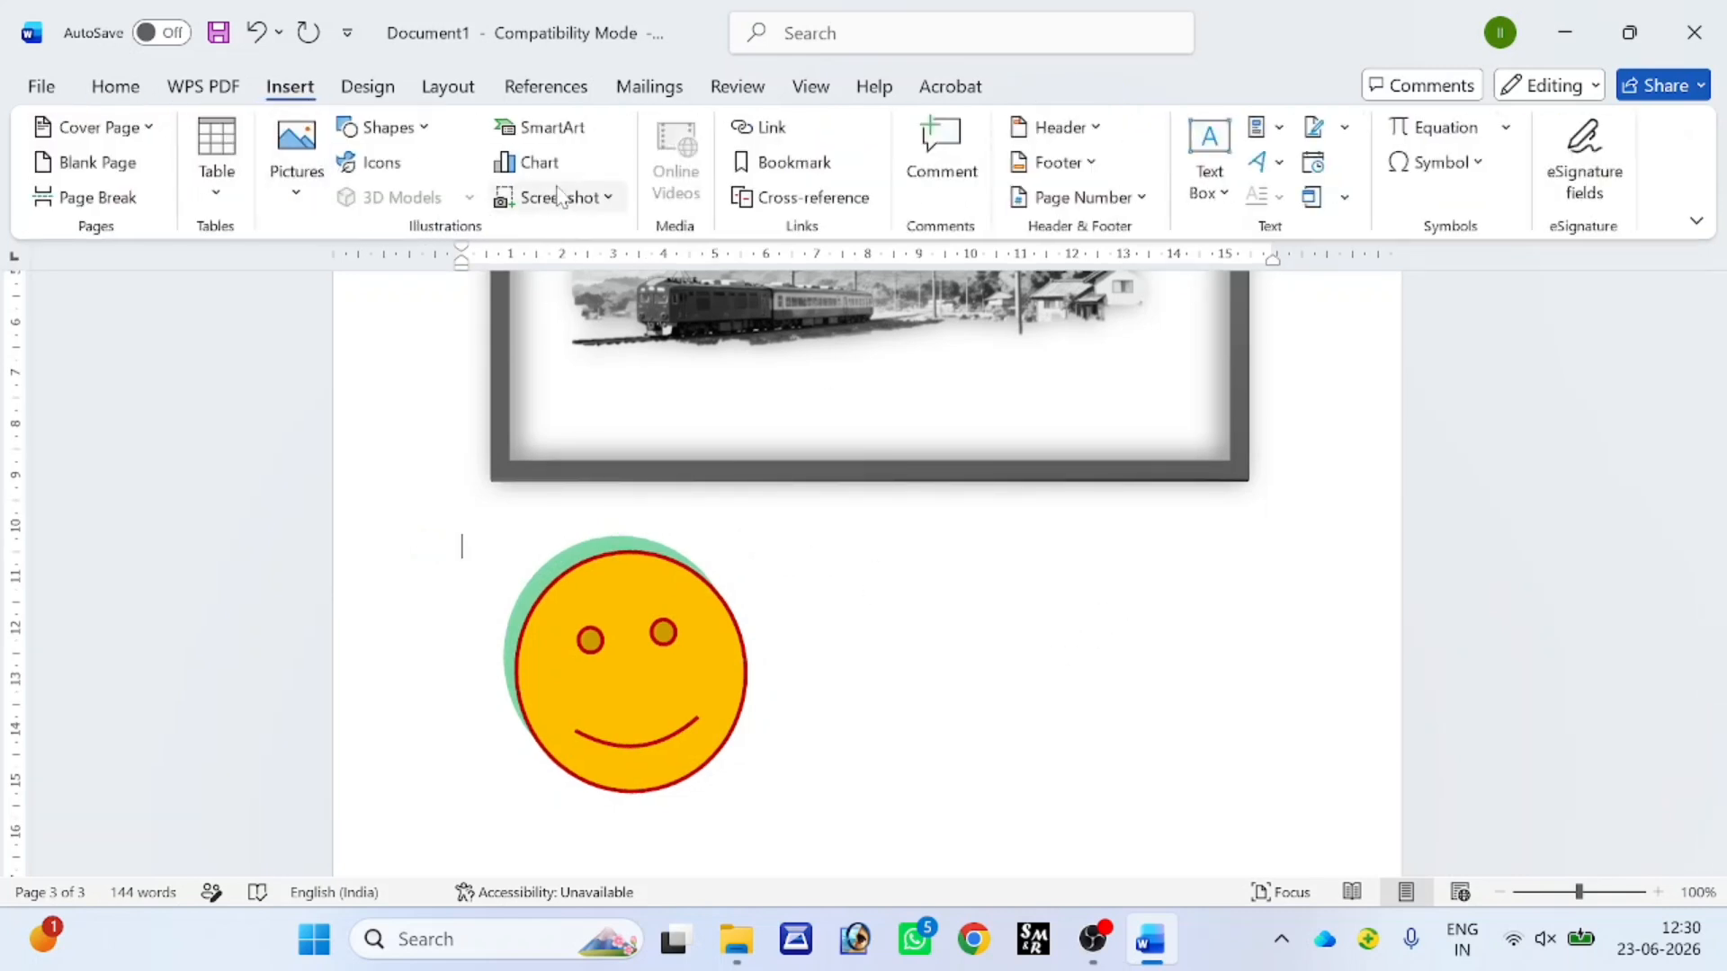
{"action": "left_click", "coordinate": [383, 162]}
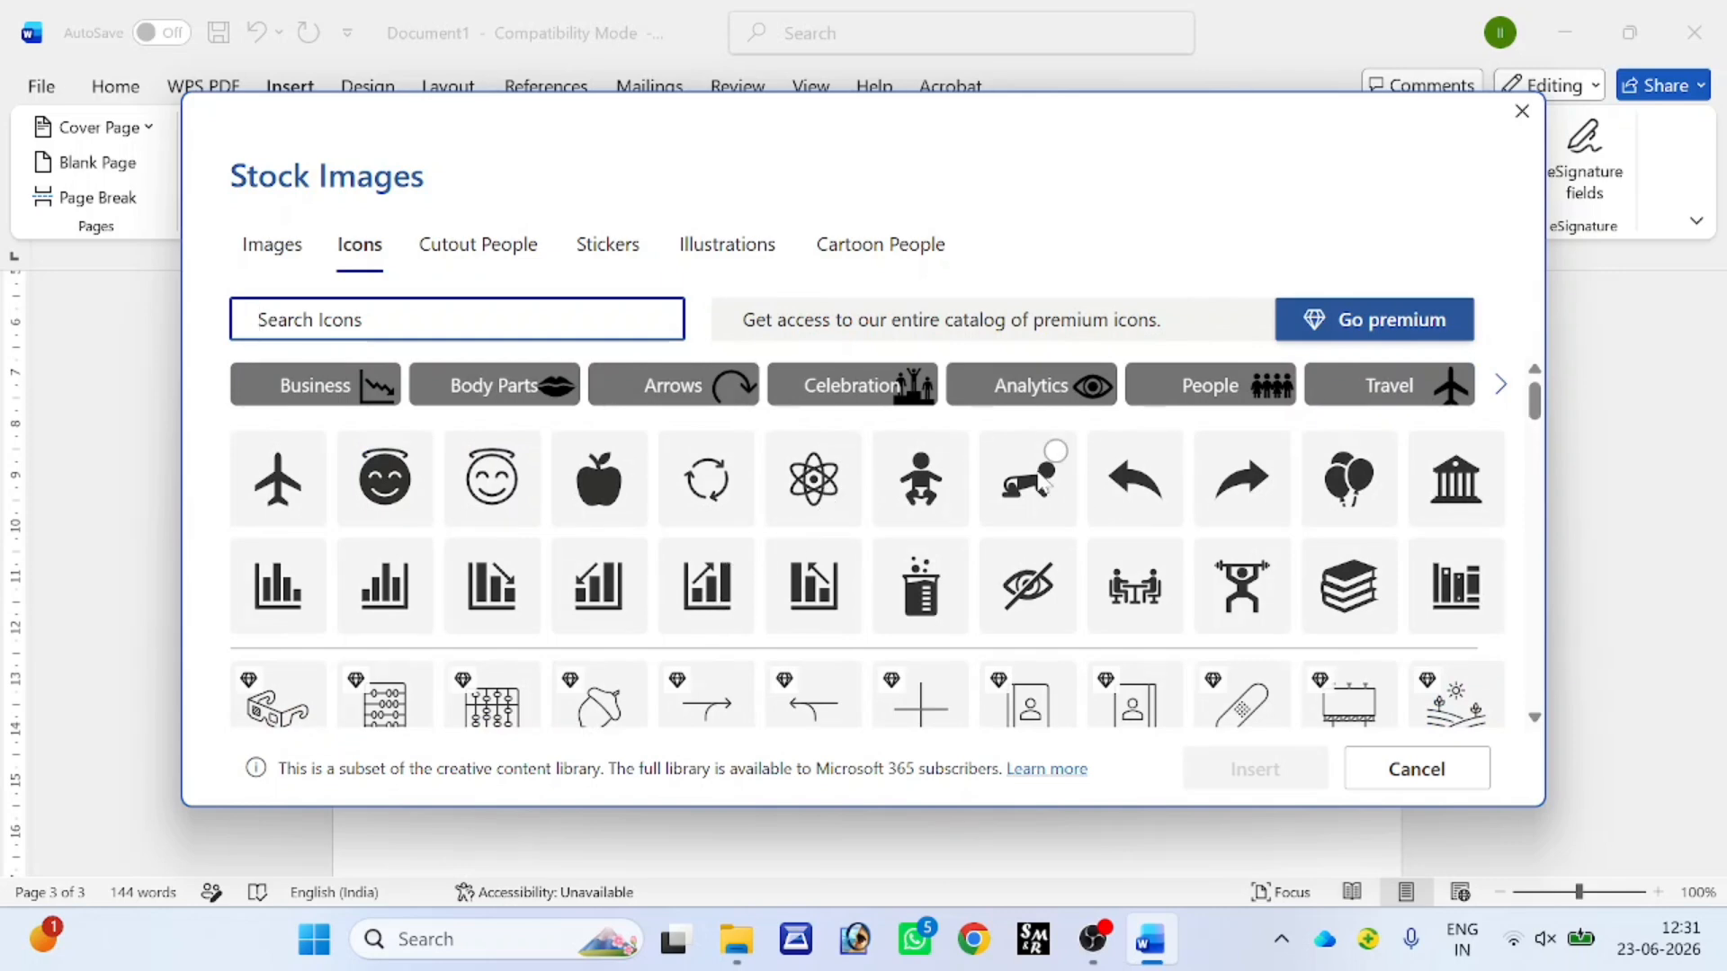
{"action": "left_click", "coordinate": [1456, 476]}
{"action": "left_click", "coordinate": [1286, 773]}
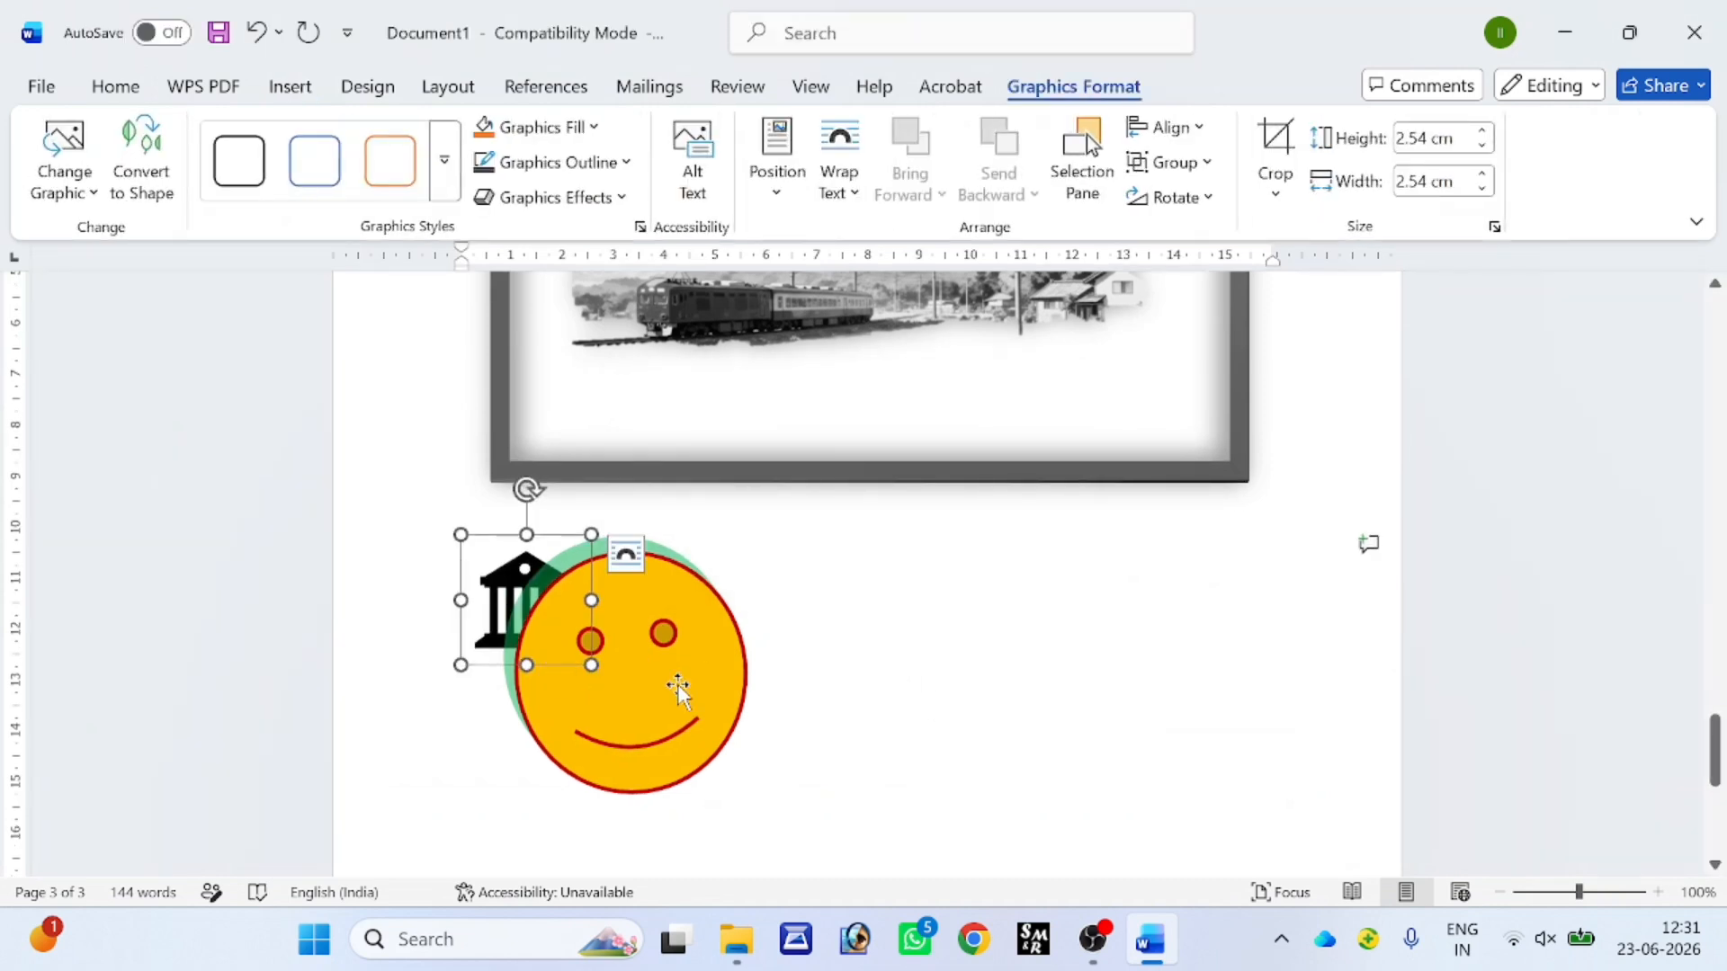
- Move the smiley face to the right of the building icon and enlarge the icon to about 5 cm square
{"action": "left_click_drag", "start_coordinate": [678, 715], "coordinate": [959, 739]}
{"action": "left_click", "coordinate": [553, 647]}
{"action": "left_click_drag", "start_coordinate": [591, 665], "coordinate": [719, 746]}
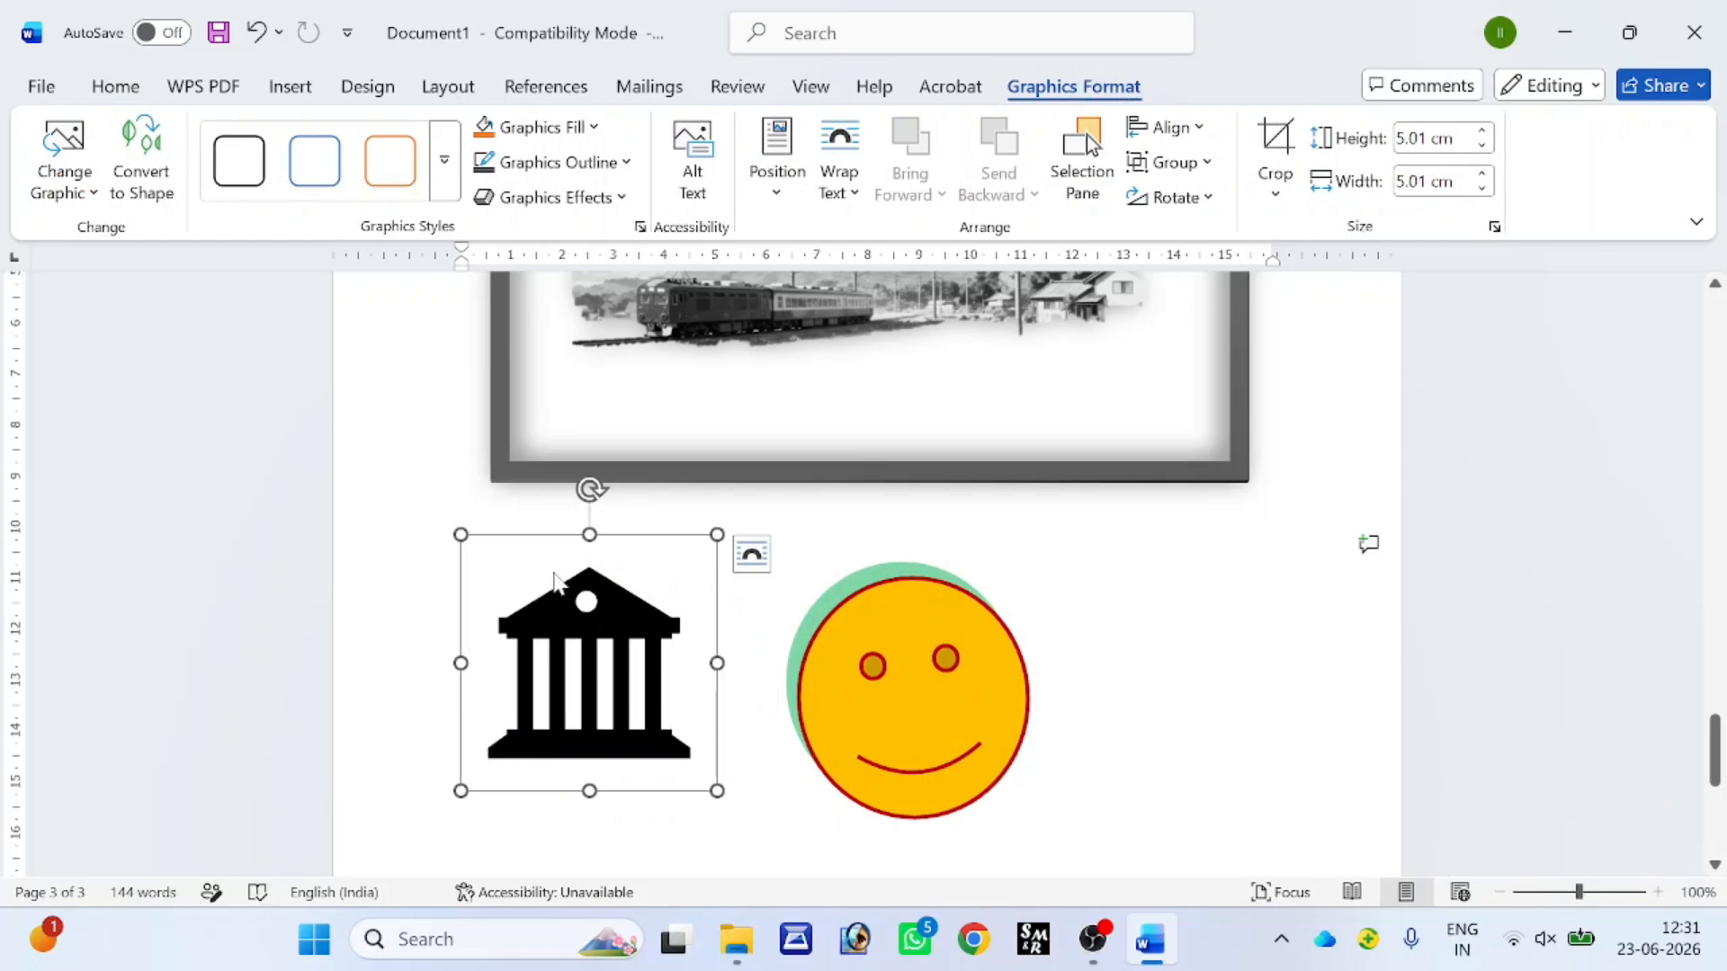
- Fill the building icon with the blue theme colour
{"action": "left_click", "coordinate": [485, 128]}
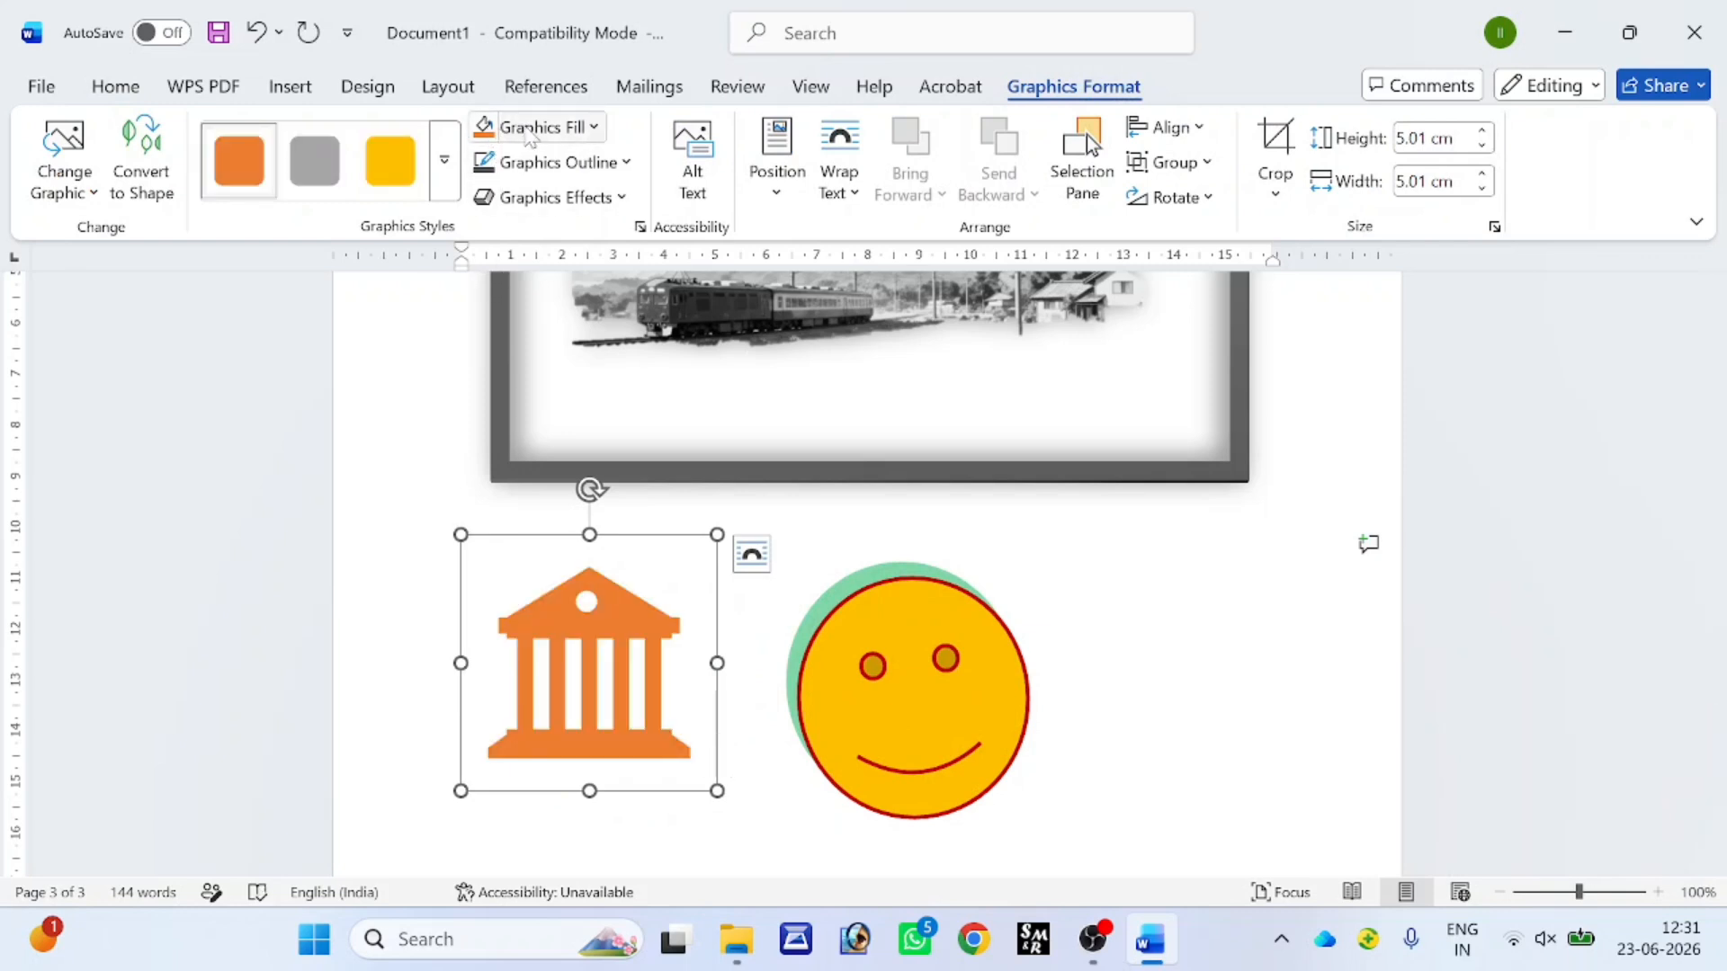
{"action": "left_click", "coordinate": [593, 127]}
{"action": "left_click", "coordinate": [635, 270]}
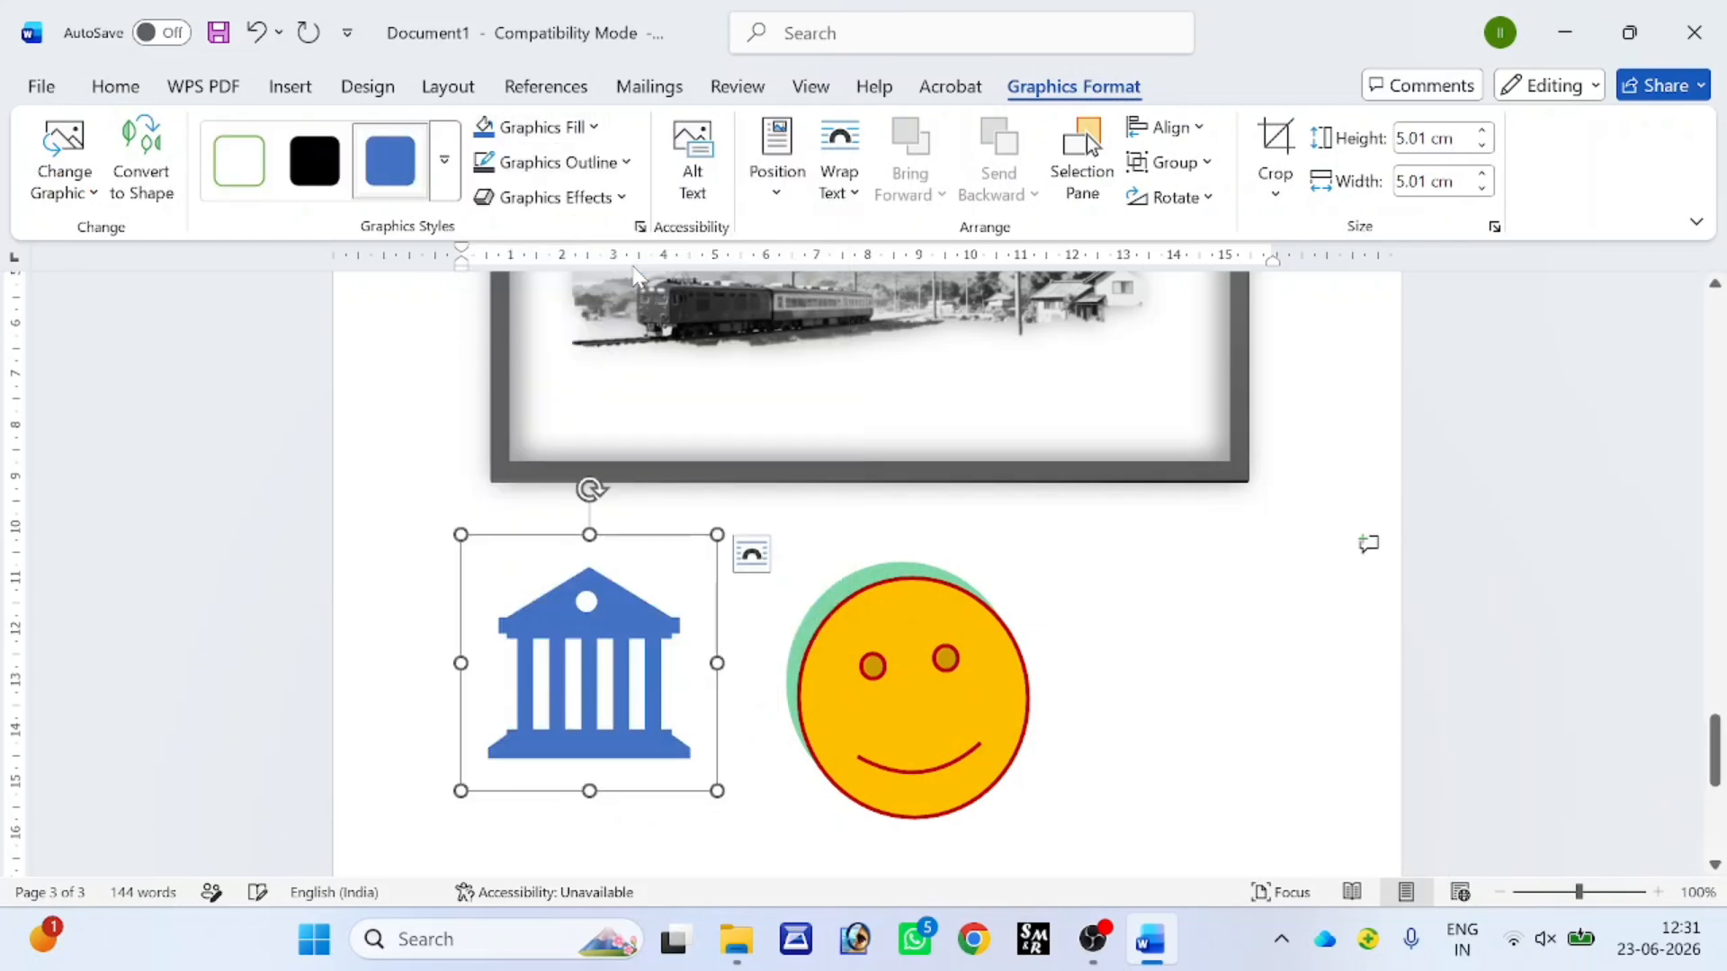
- Insert a blank page after the building icon and smiley face
{"action": "left_click", "coordinate": [291, 87]}
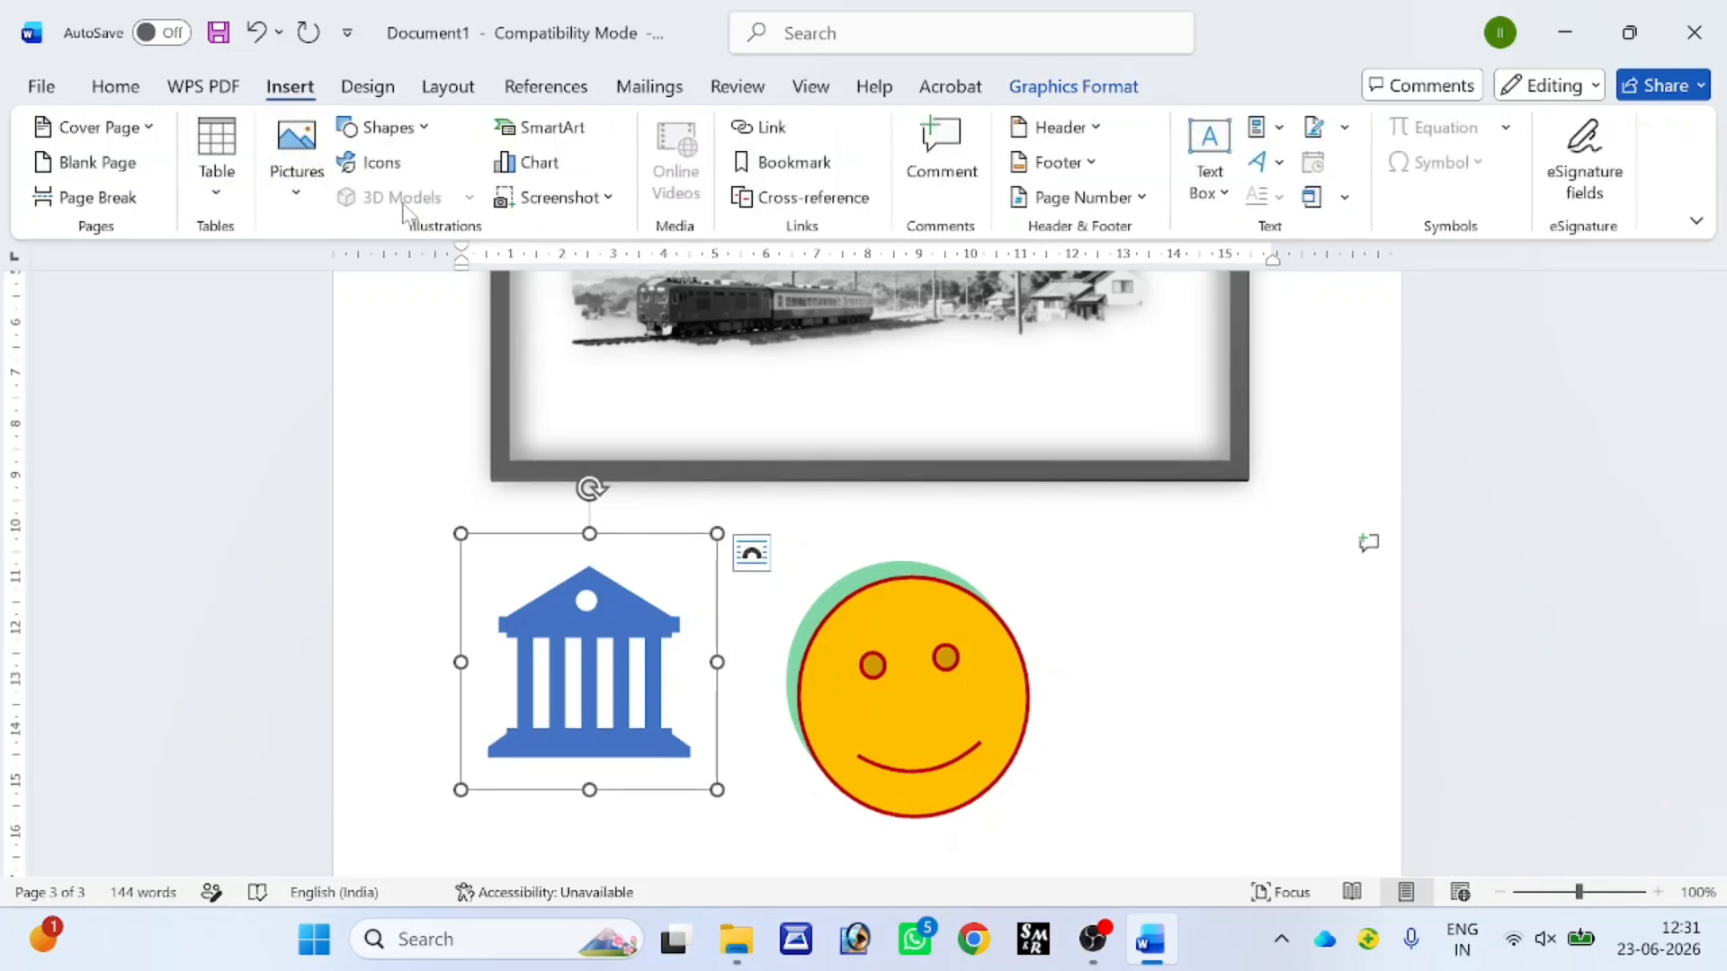
{"action": "left_click", "coordinate": [1099, 567]}
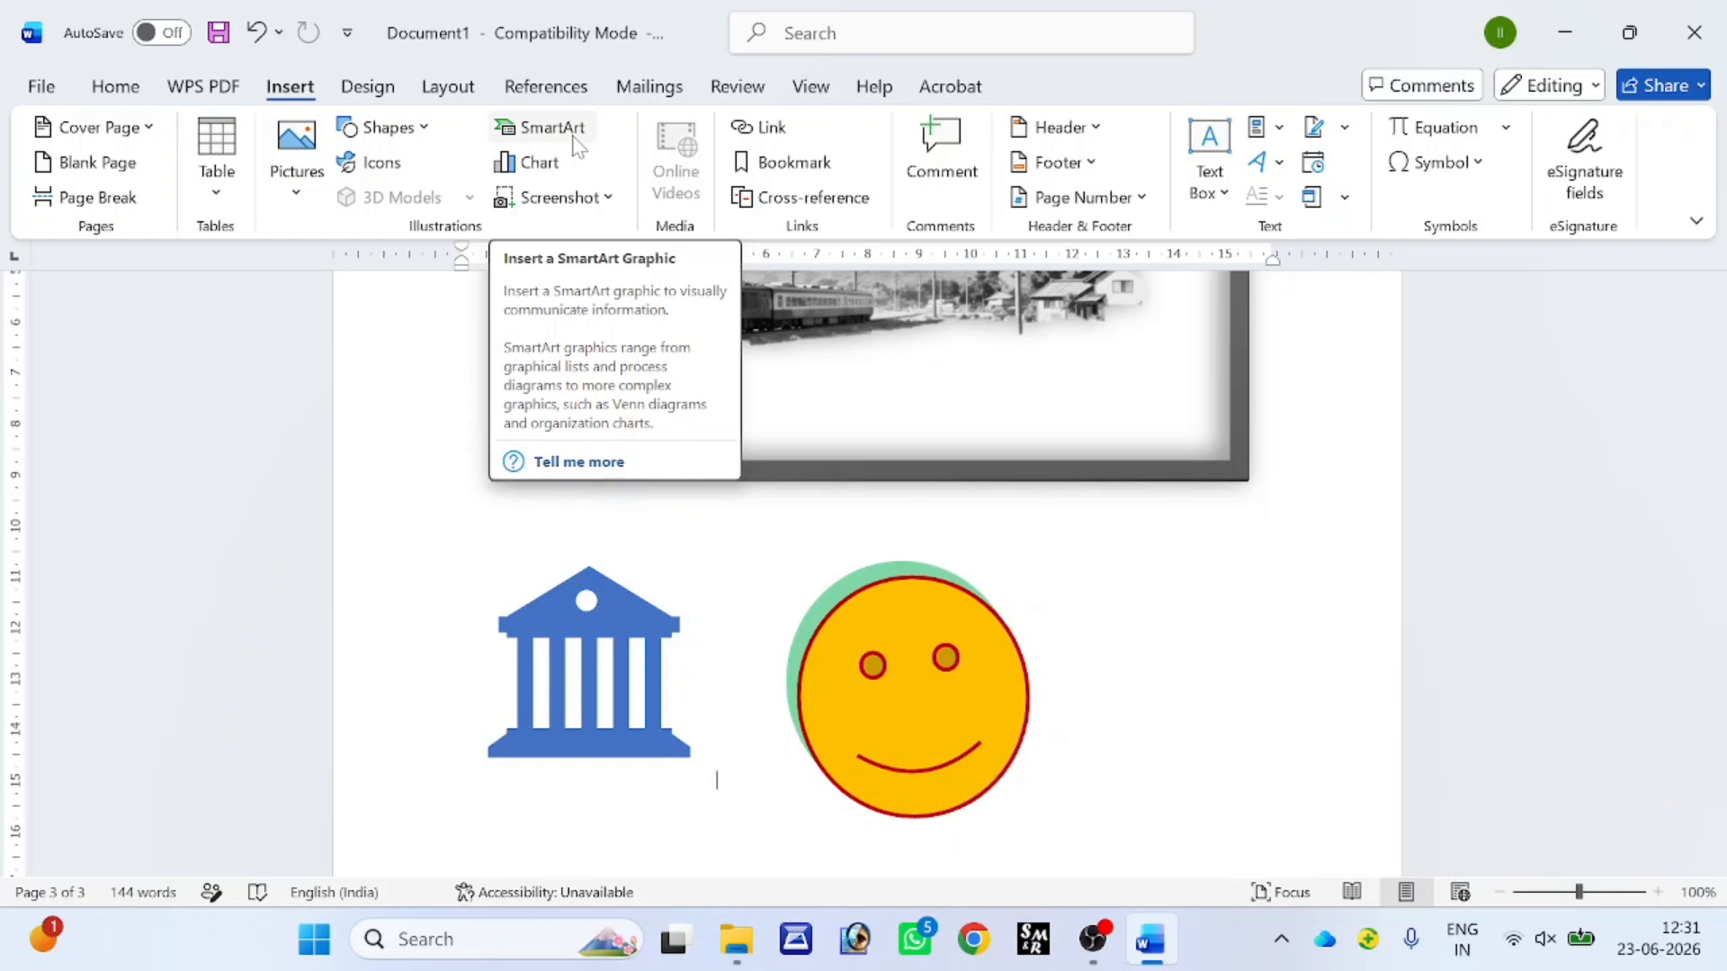
{"action": "scroll", "coordinate": [1132, 732], "scroll_direction": "down", "scroll_amount": 5}
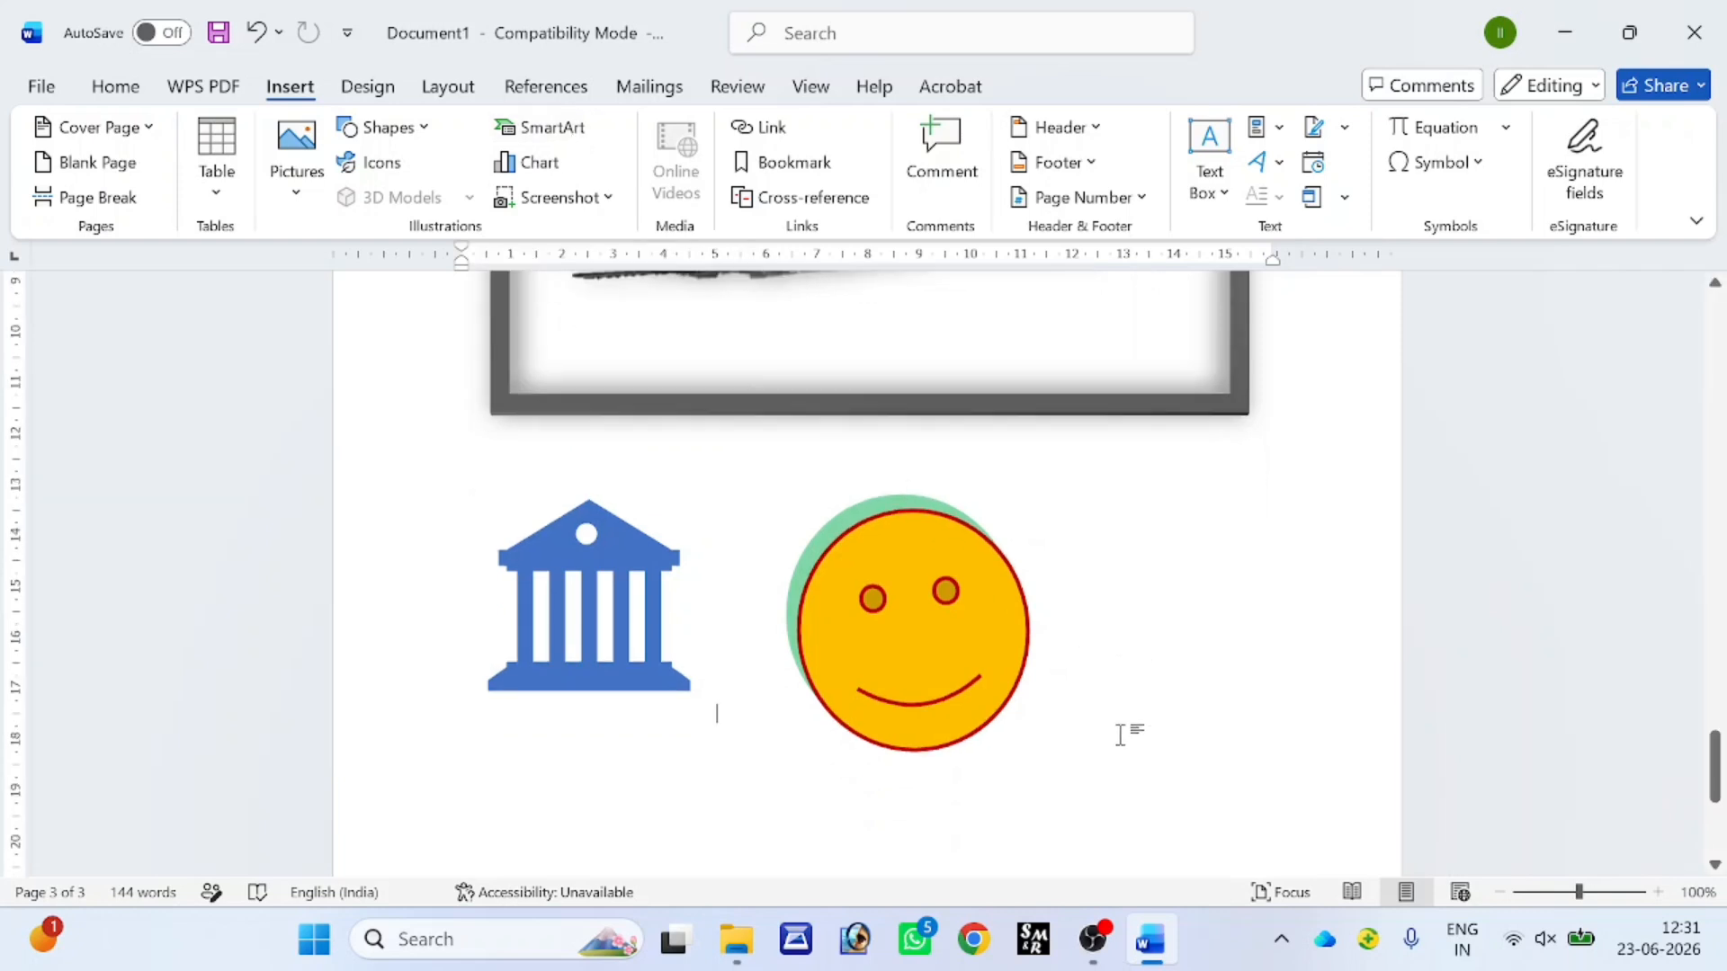
{"action": "scroll", "coordinate": [1070, 707], "scroll_direction": "down", "scroll_amount": 2}
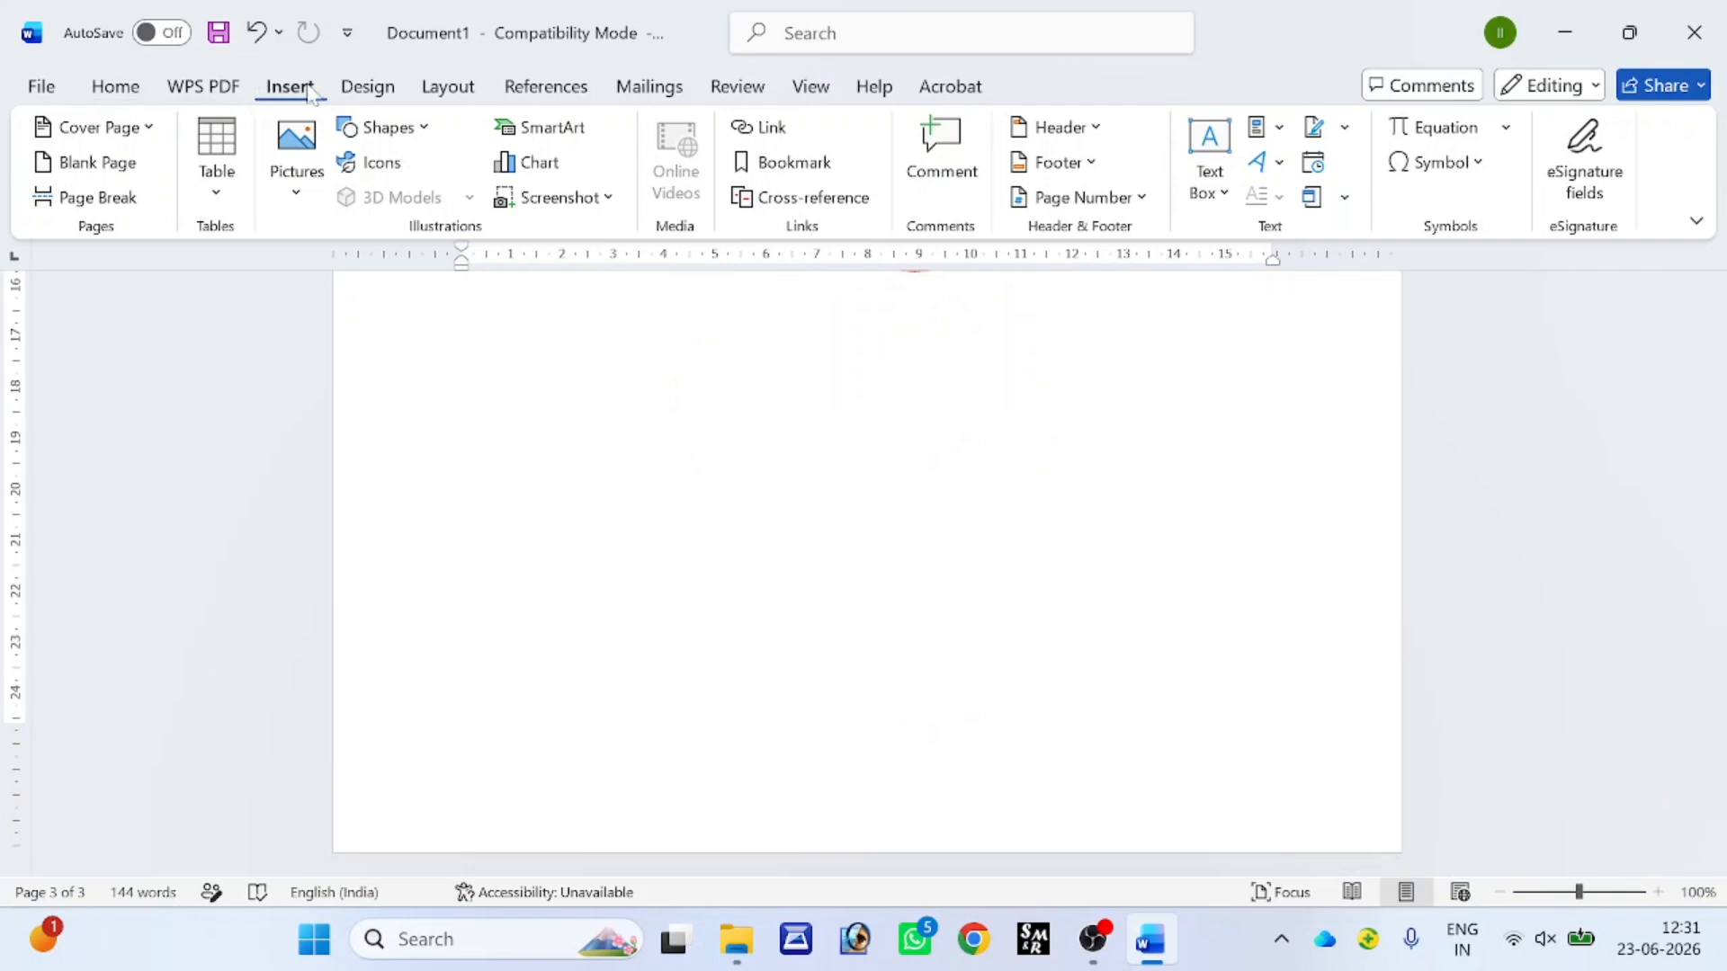
{"action": "left_click", "coordinate": [97, 164]}
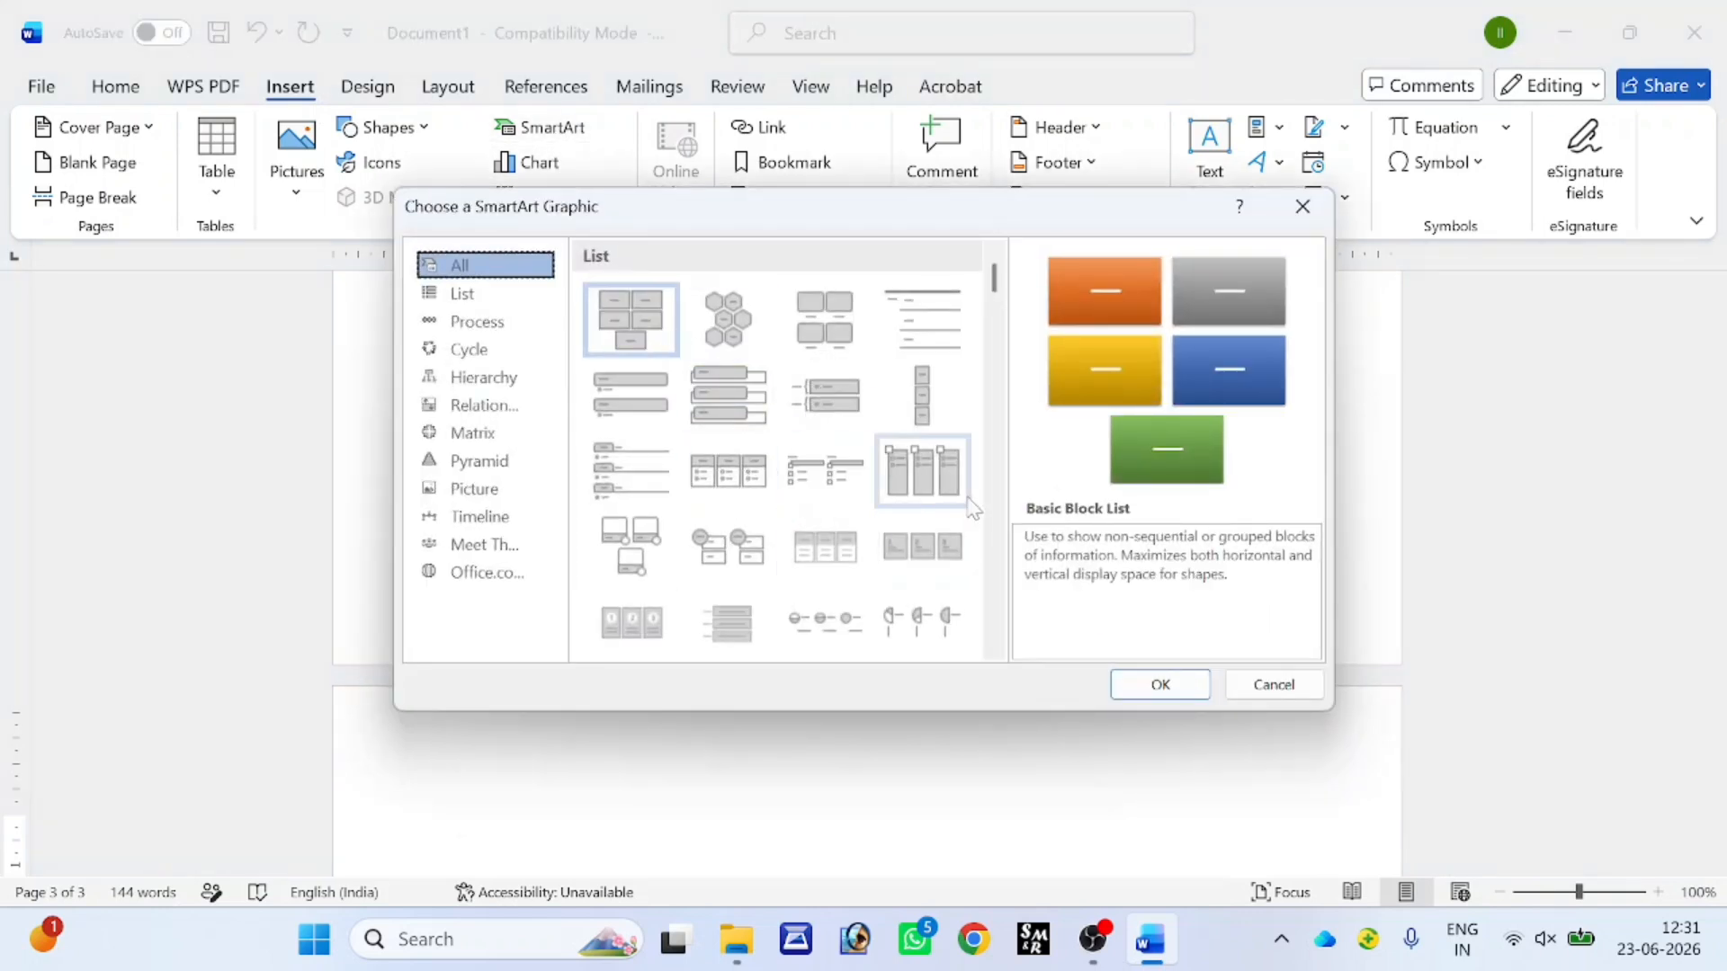
- Insert an Organization Chart SmartArt graphic from the Hierarchy group on the new page
{"action": "left_click_drag", "start_coordinate": [995, 286], "coordinate": [964, 446]}
{"action": "left_click", "coordinate": [631, 503]}
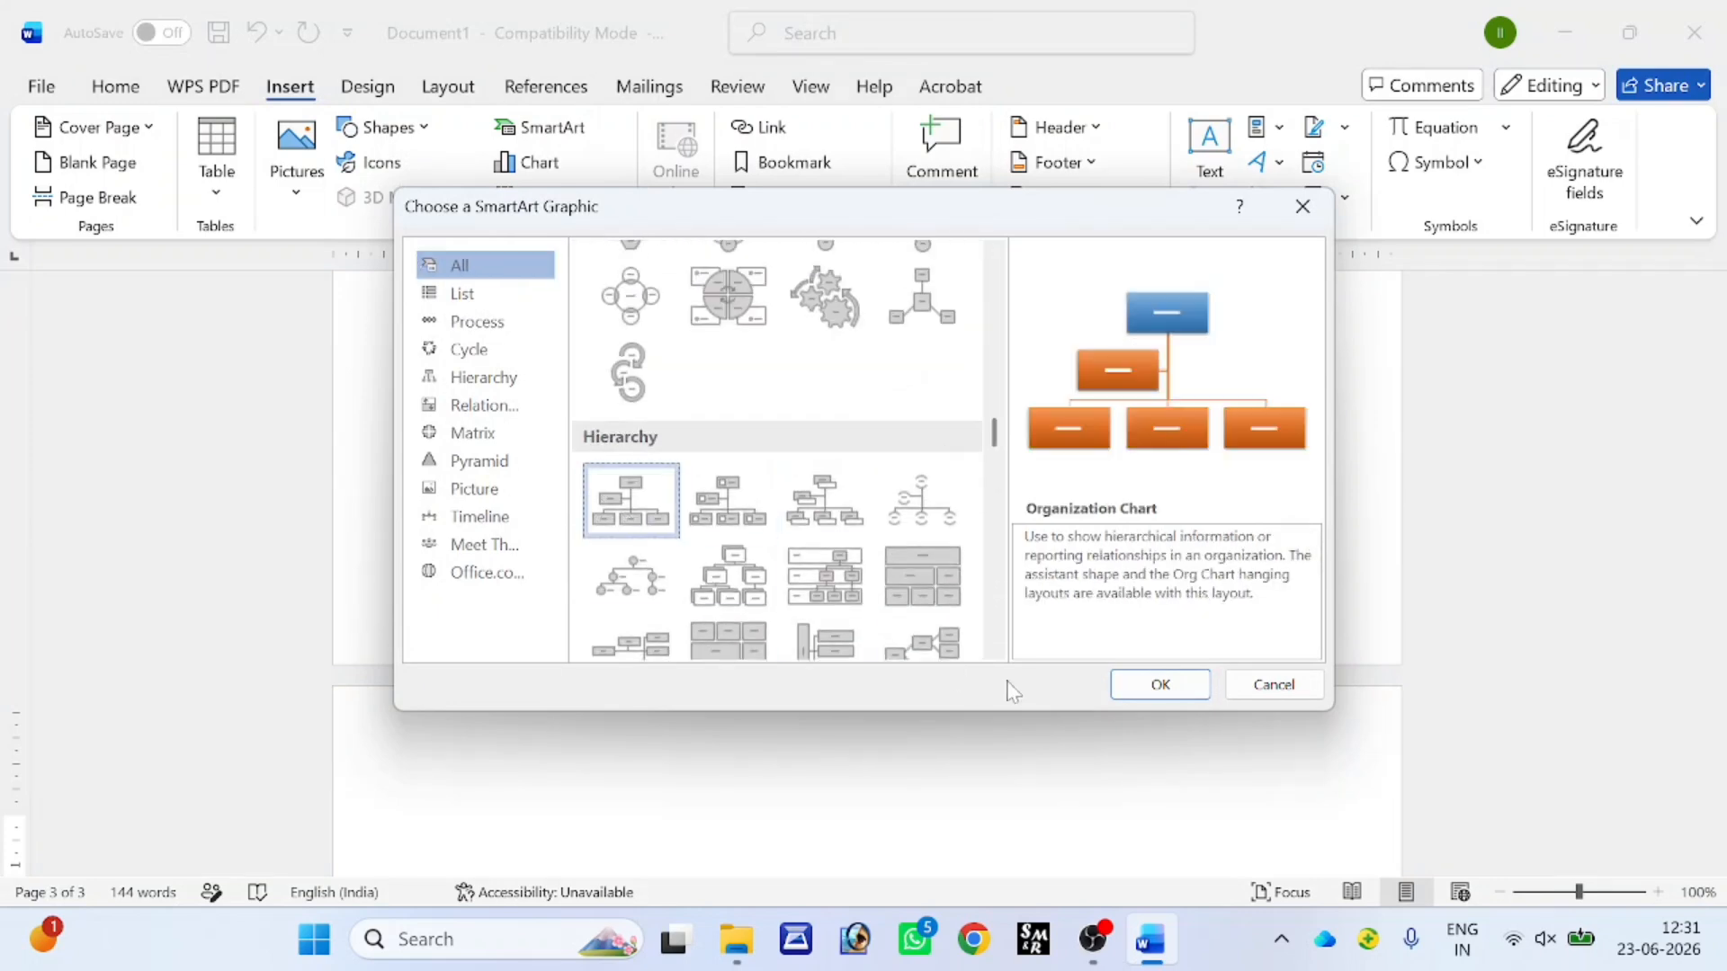
{"action": "left_click", "coordinate": [1160, 691]}
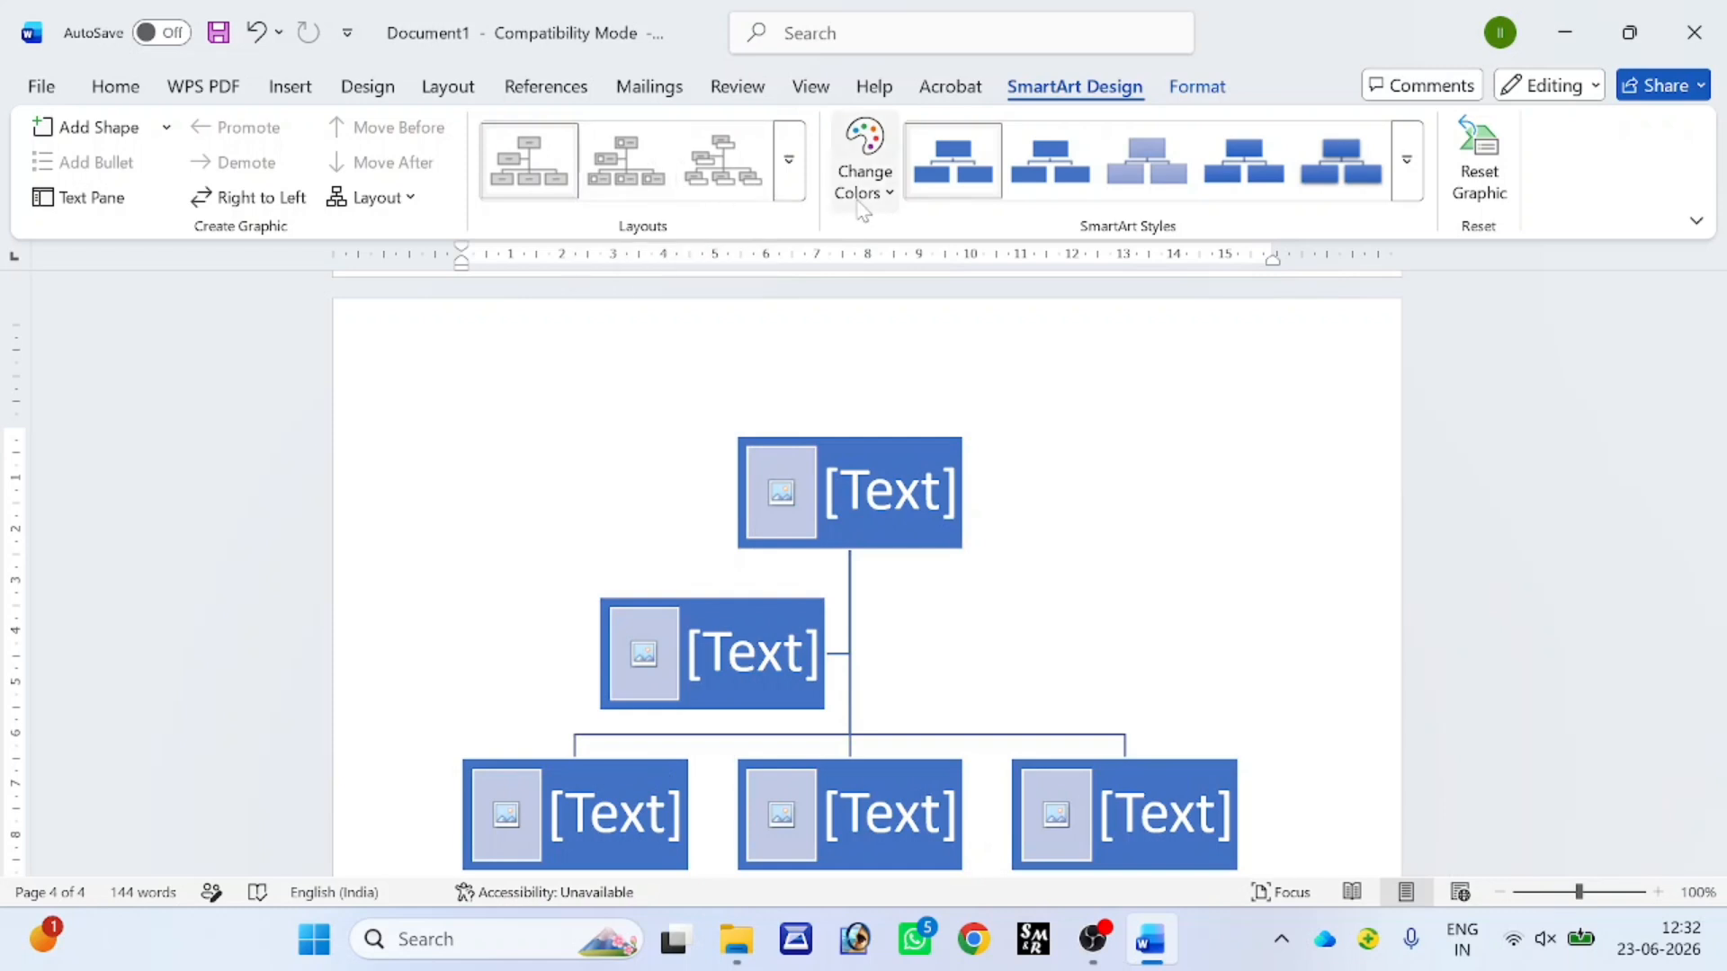
- Recolour the organization chart with the first Colorful variation and apply the last Best Match for Document style
{"action": "left_click", "coordinate": [864, 162]}
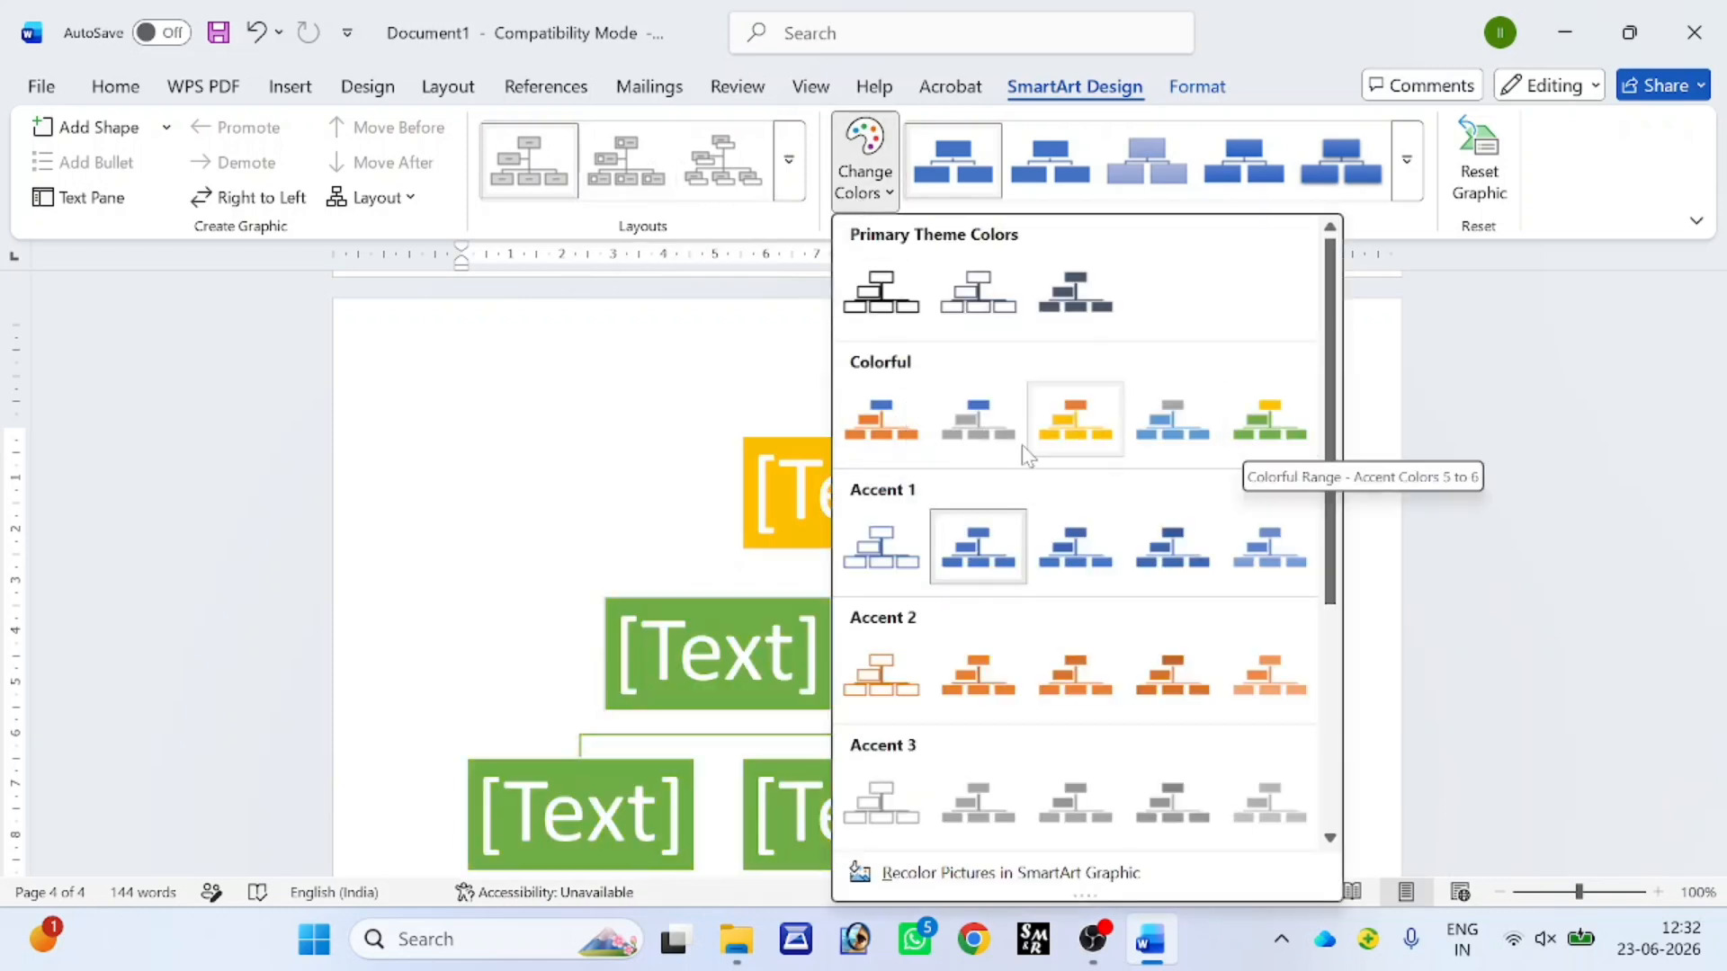
{"action": "left_click", "coordinate": [881, 427]}
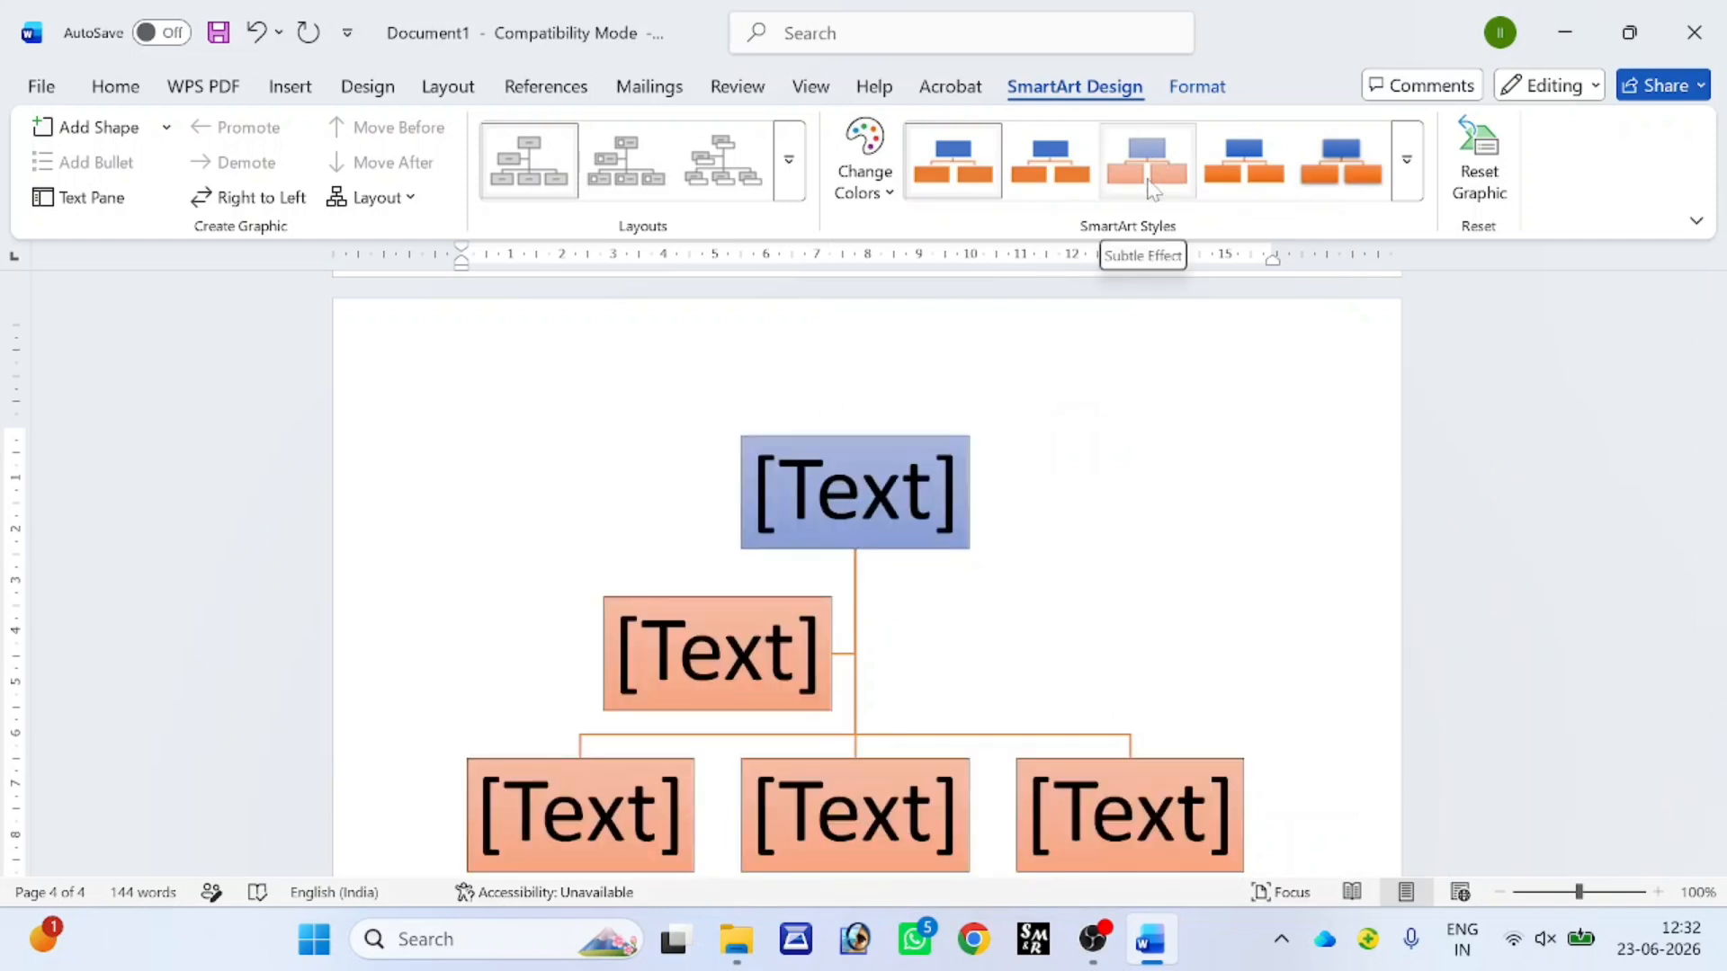
{"action": "left_click", "coordinate": [1411, 189]}
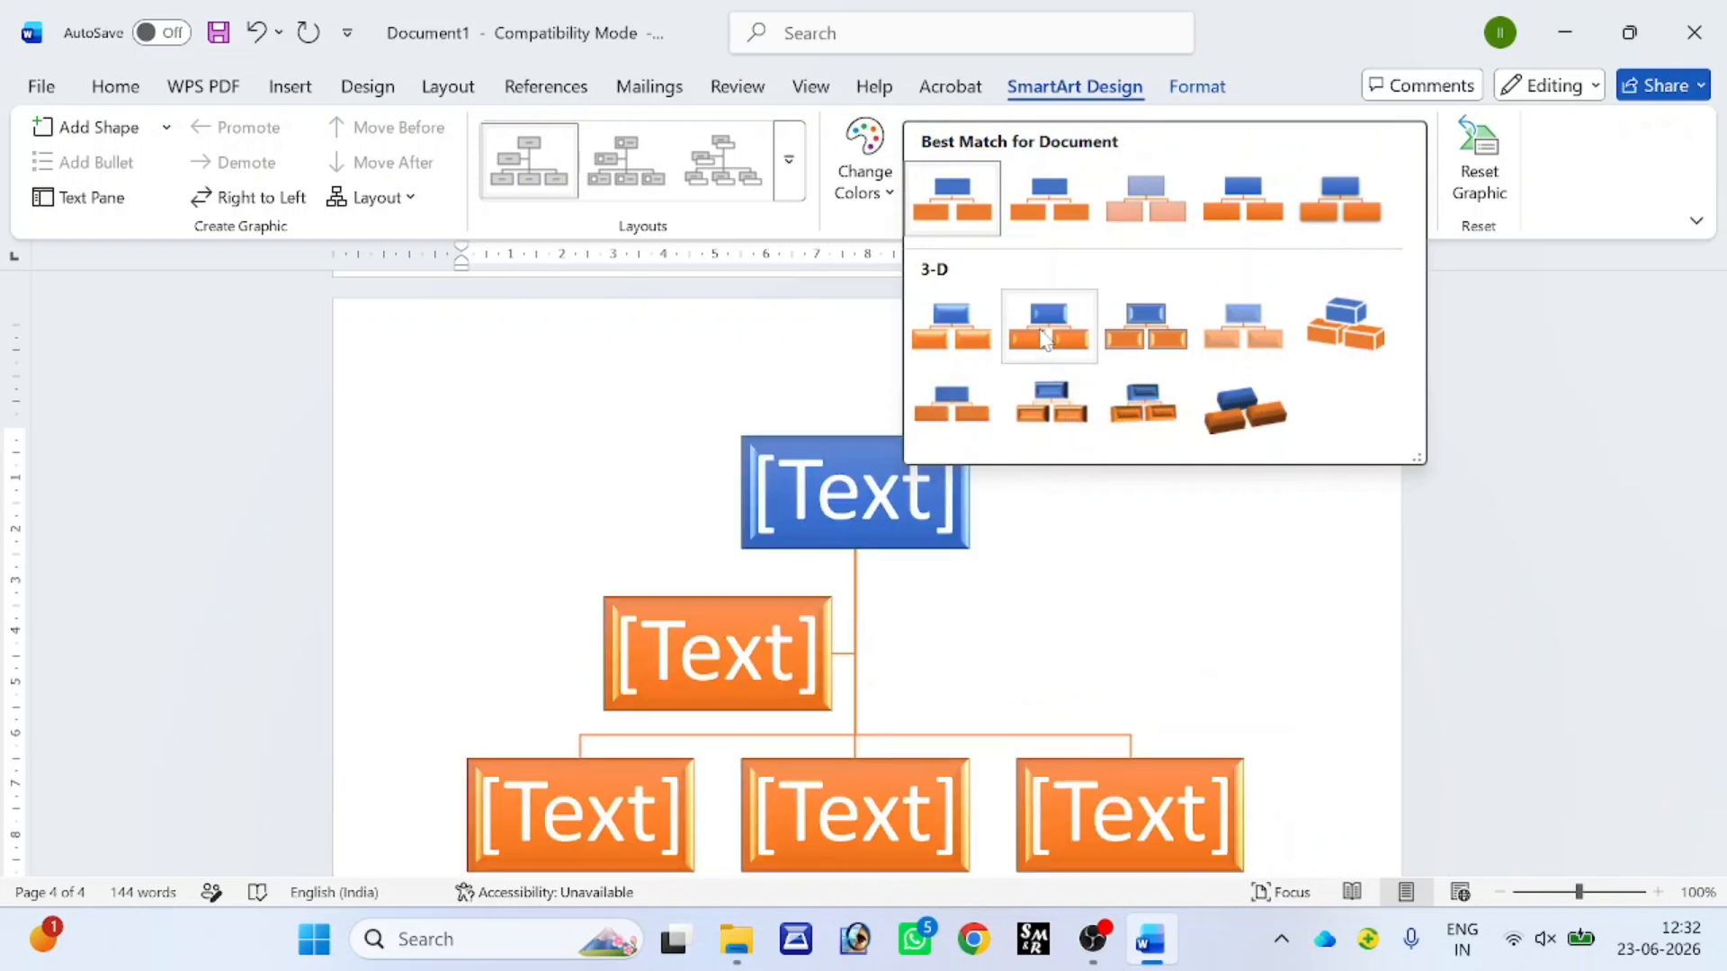
{"action": "left_click", "coordinate": [1338, 202]}
- Delete the assistant box between the top box and the bottom row of the organization chart
{"action": "left_click", "coordinate": [783, 611]}
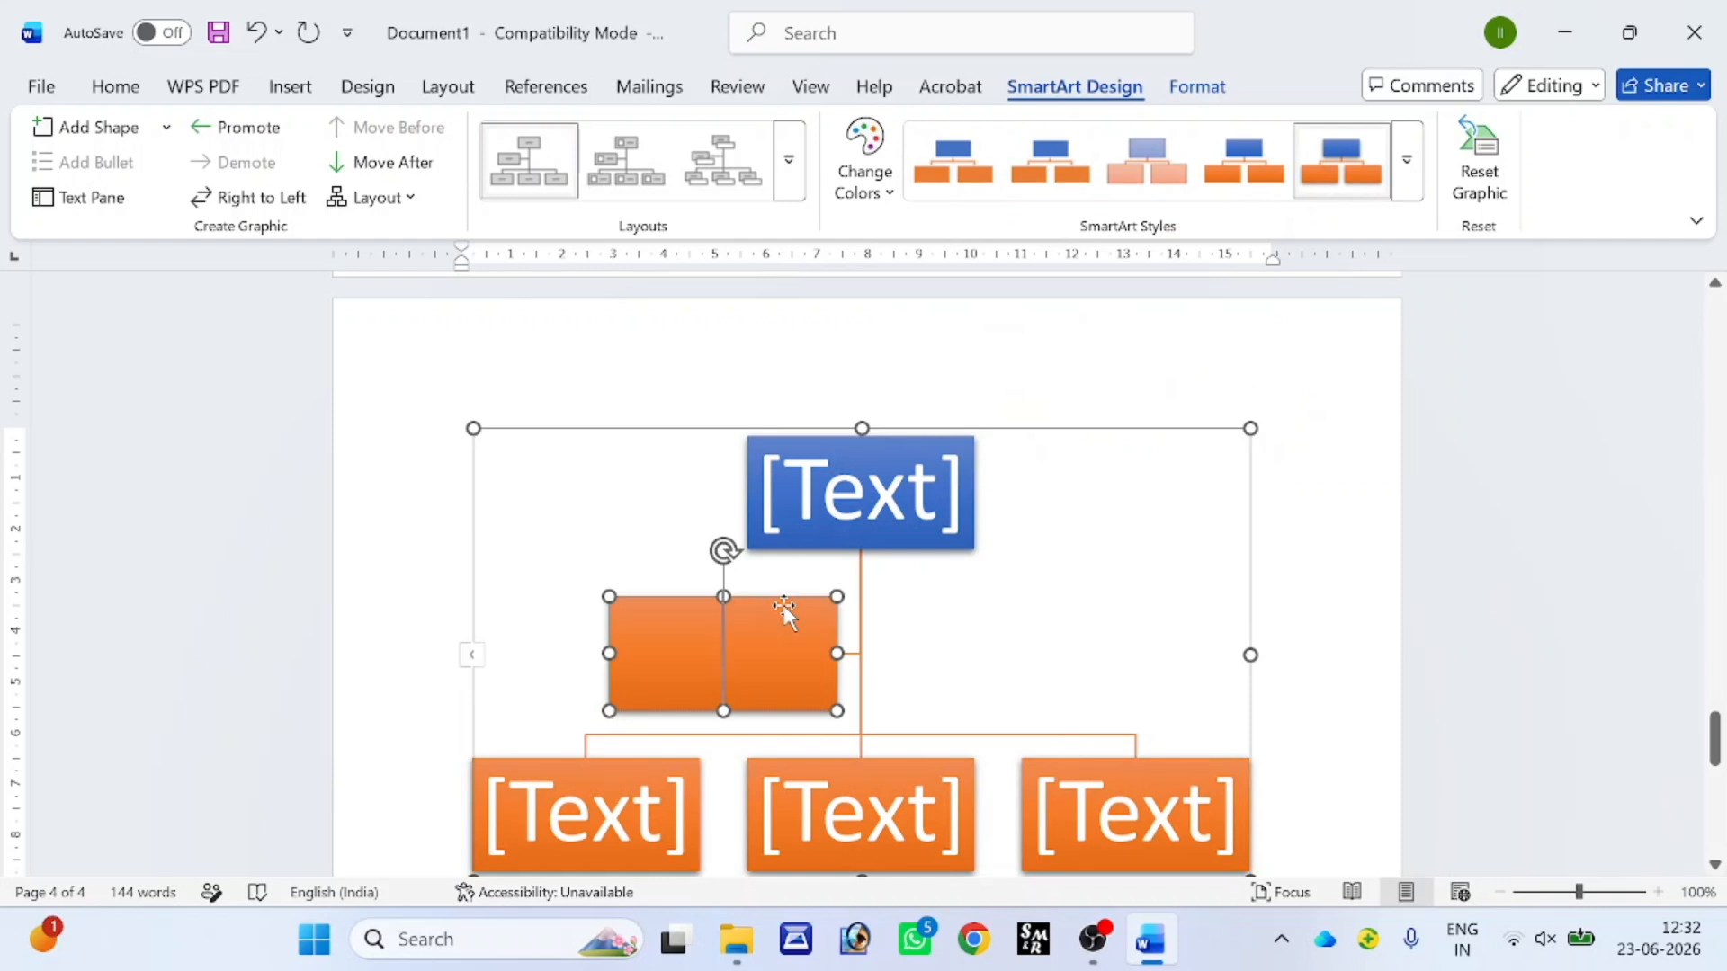
{"action": "key", "text": "Escape"}
{"action": "key", "text": "Delete"}
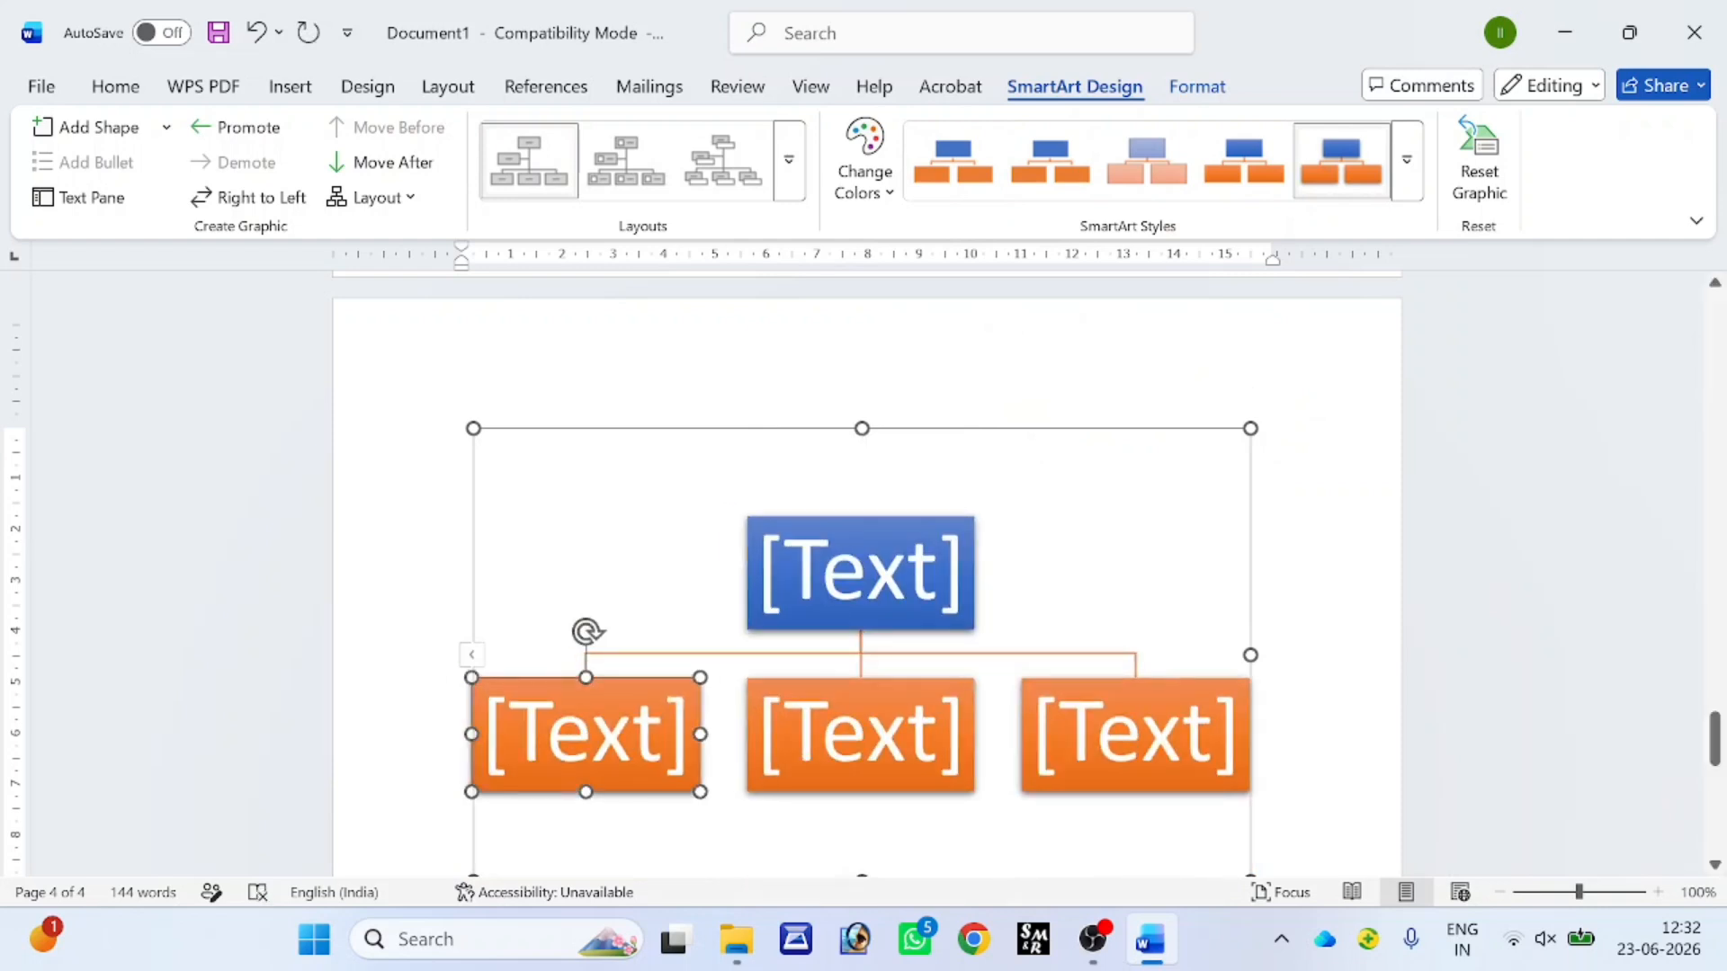
- Label the chart's top box NOUN and the first box of the lower row CON
{"action": "left_click", "coordinate": [825, 597]}
{"action": "type", "text": "N"}
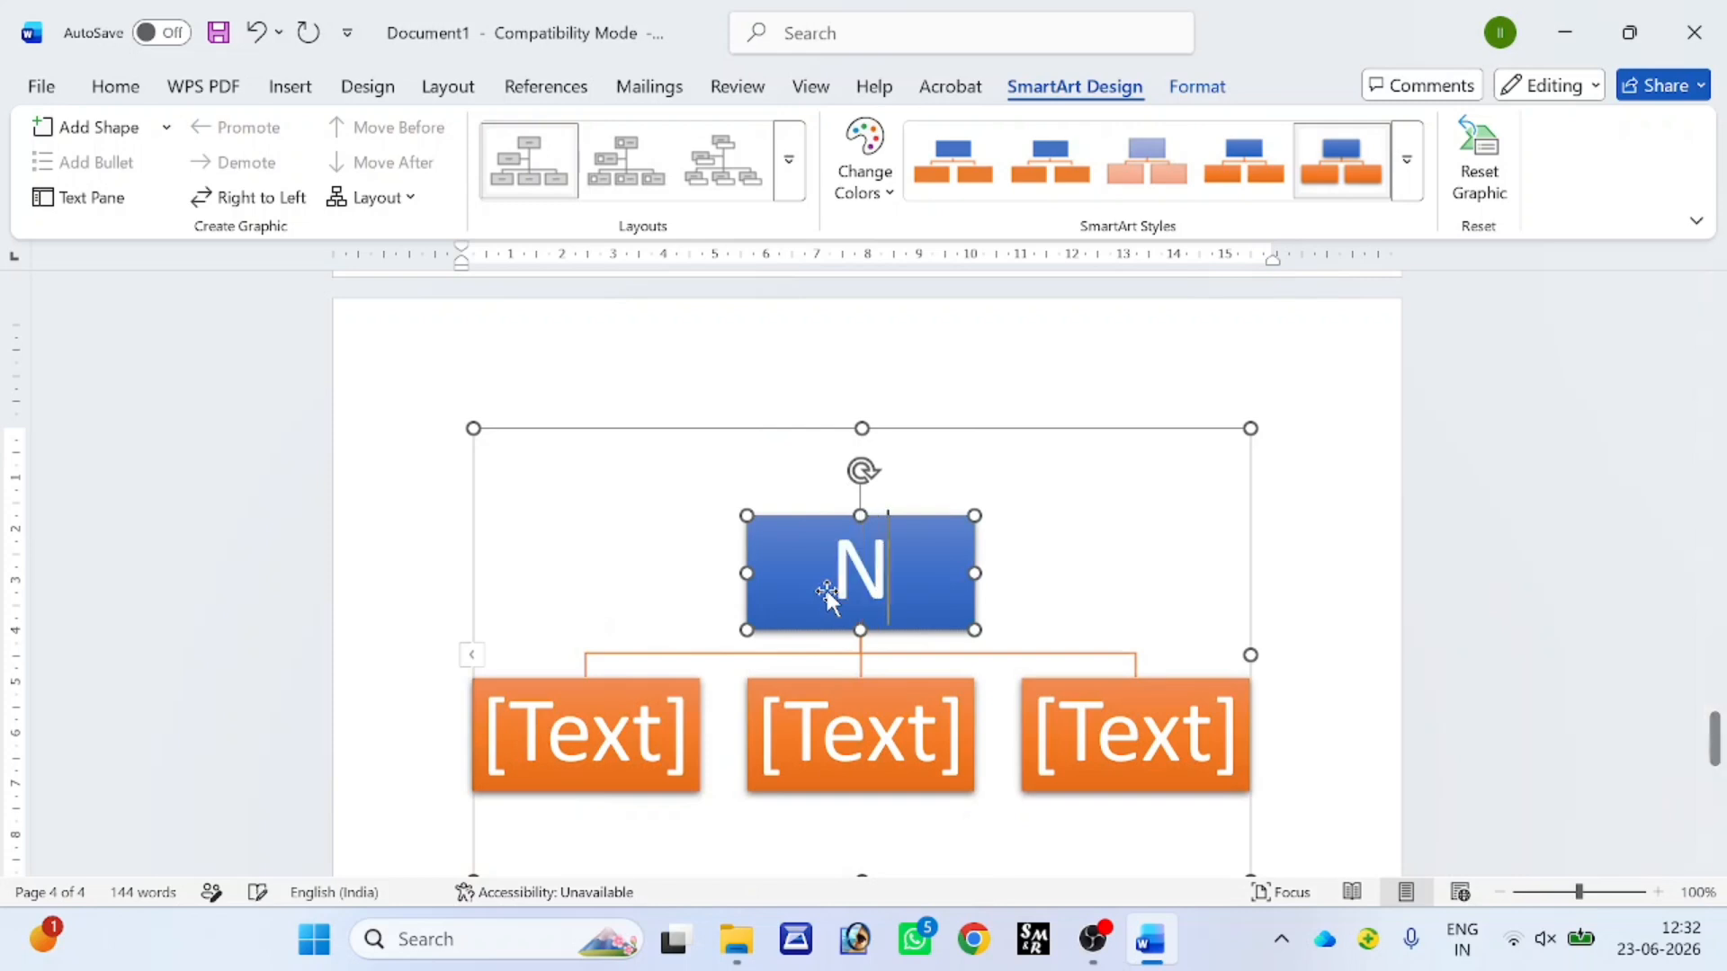
{"action": "type", "text": "OUN"}
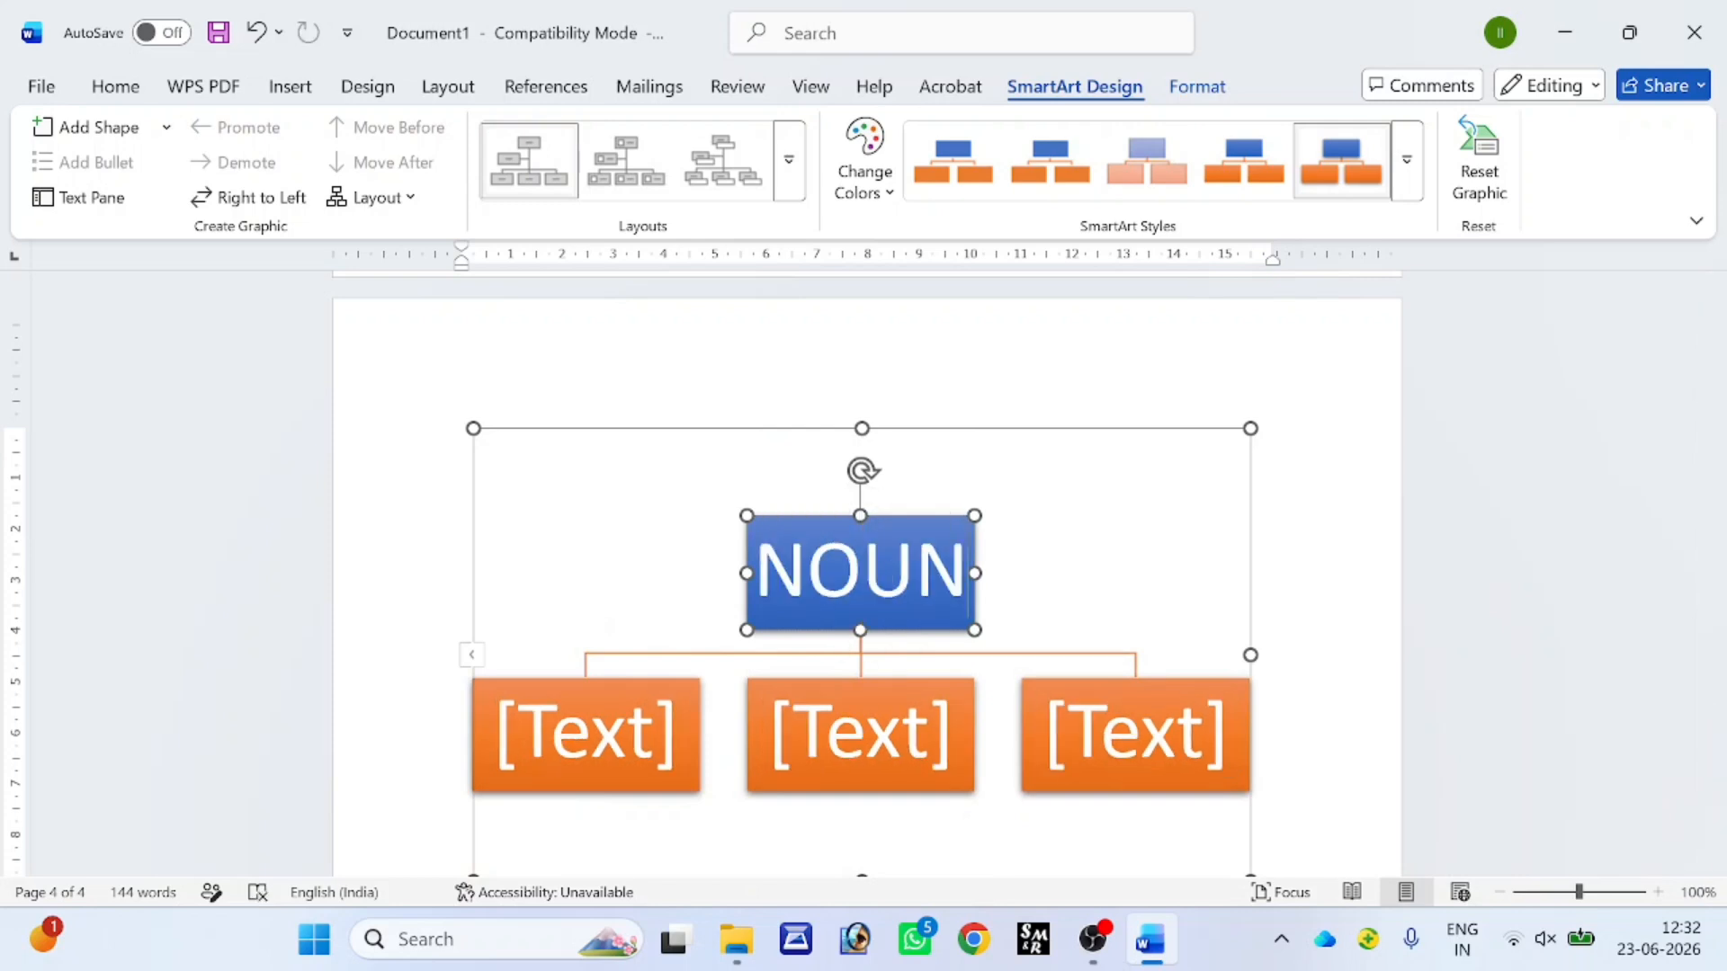
{"action": "left_click", "coordinate": [576, 755]}
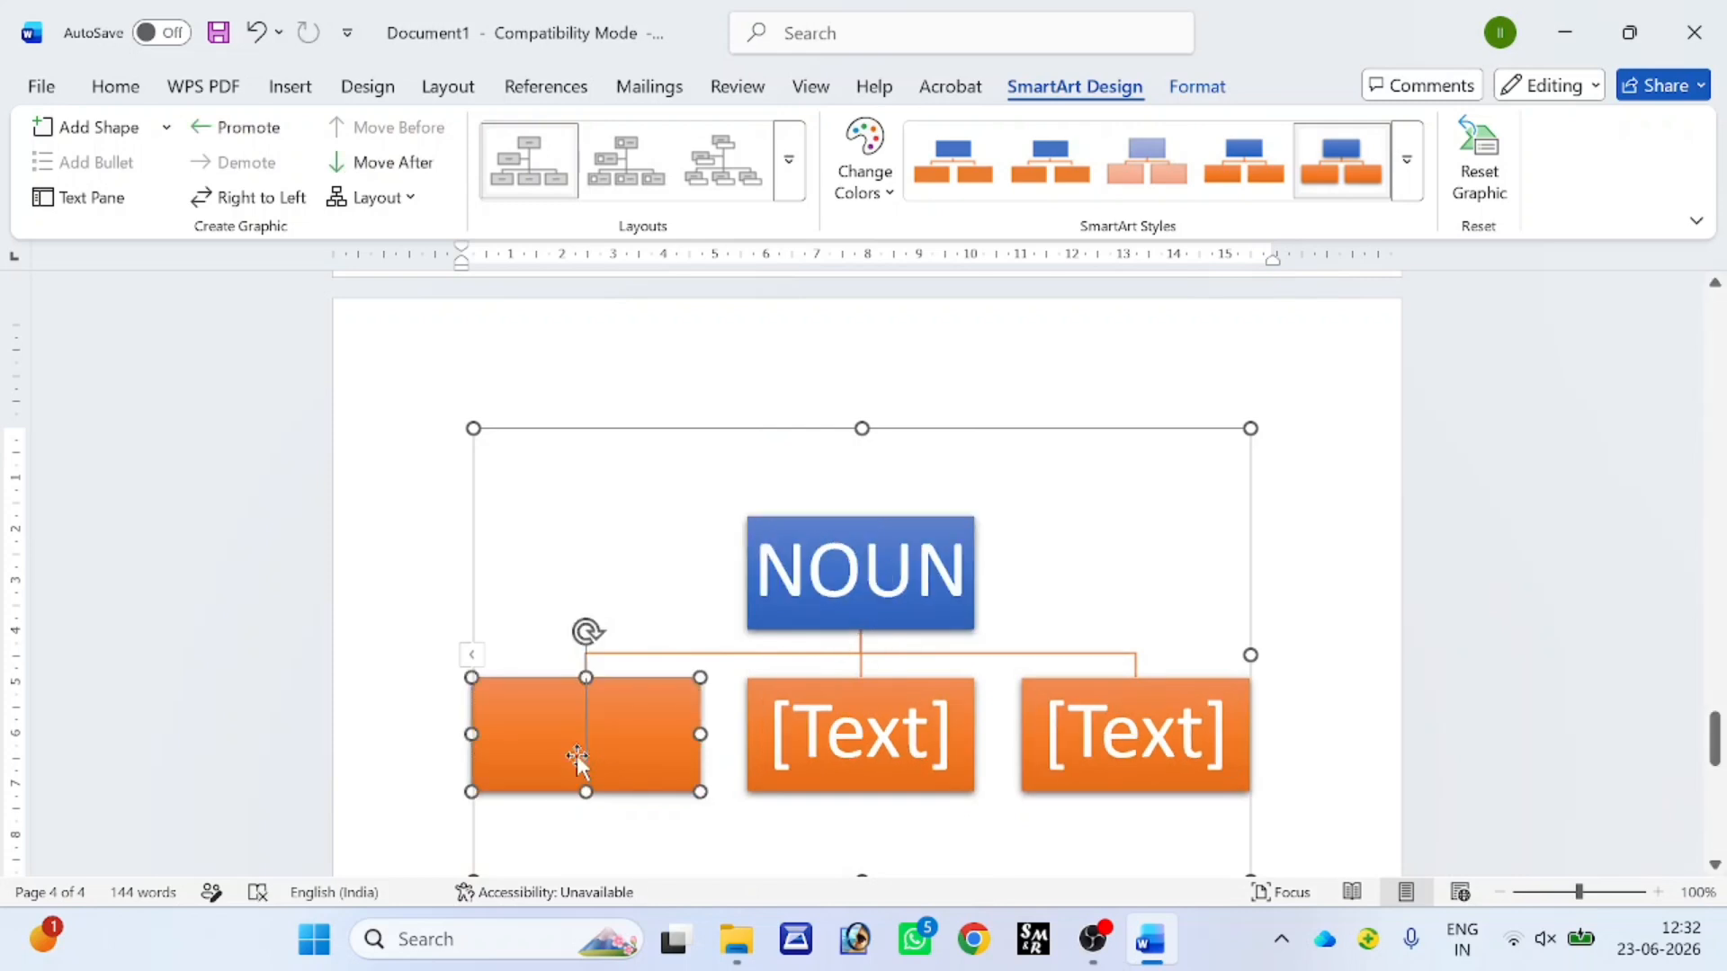
{"action": "type", "text": "CON"}
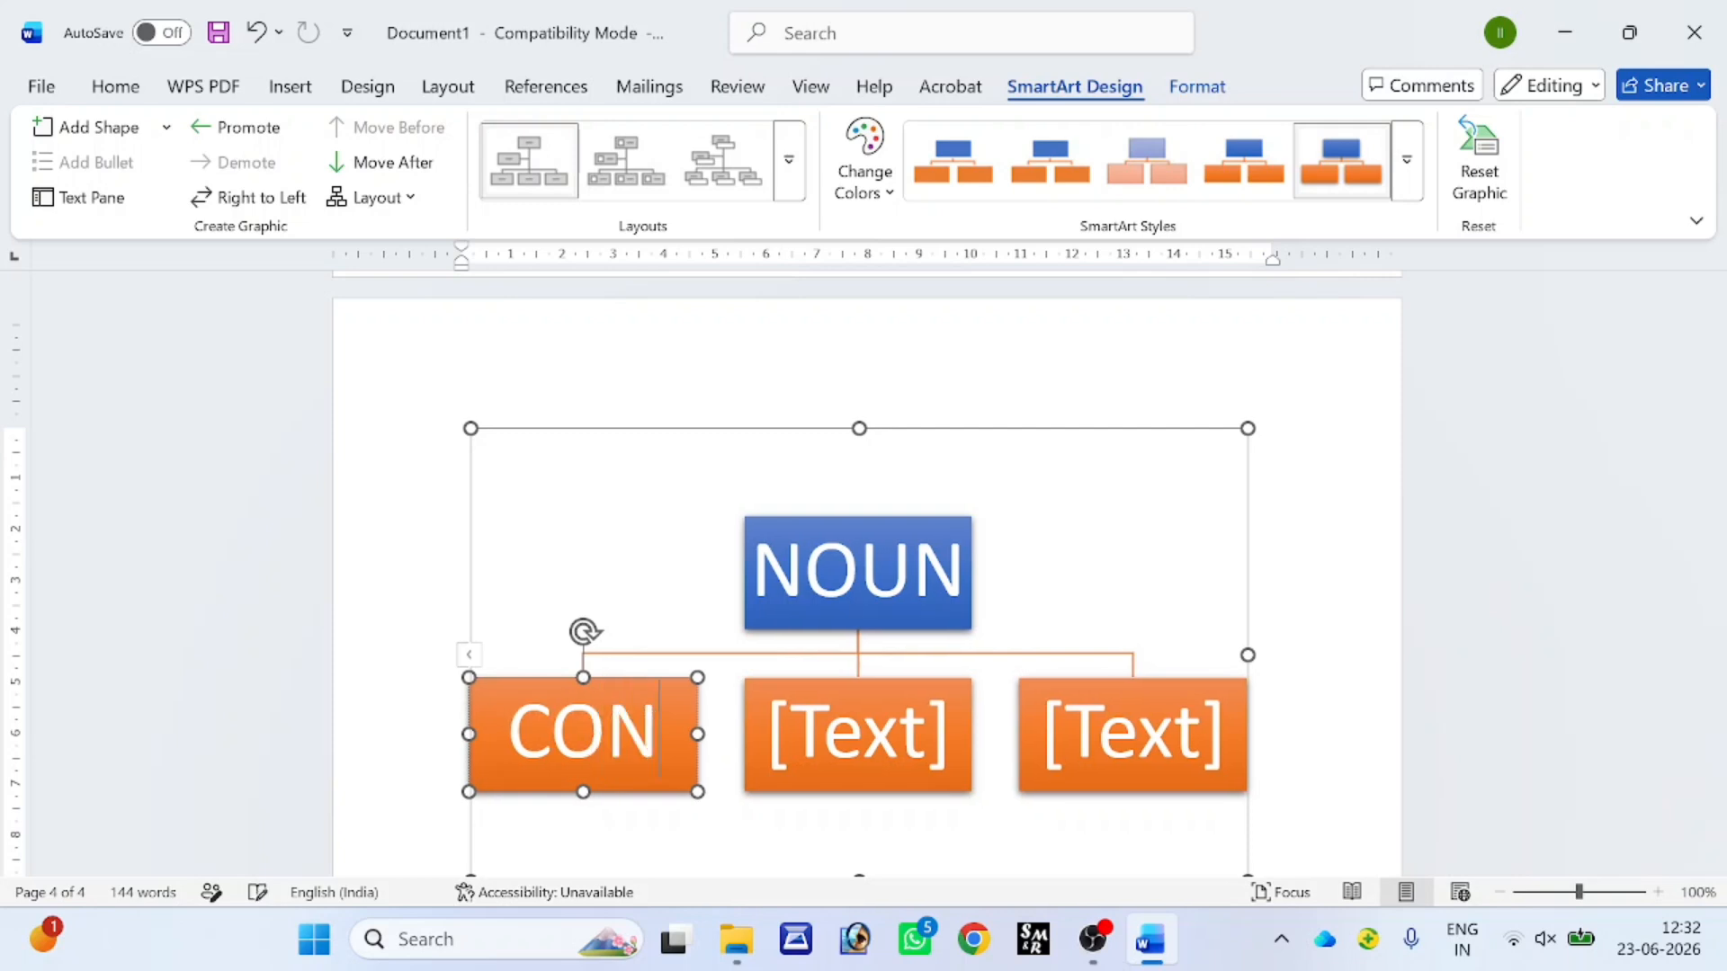
- Delete the empty middle box from the lower row of the organization chart
{"action": "left_click", "coordinate": [867, 726]}
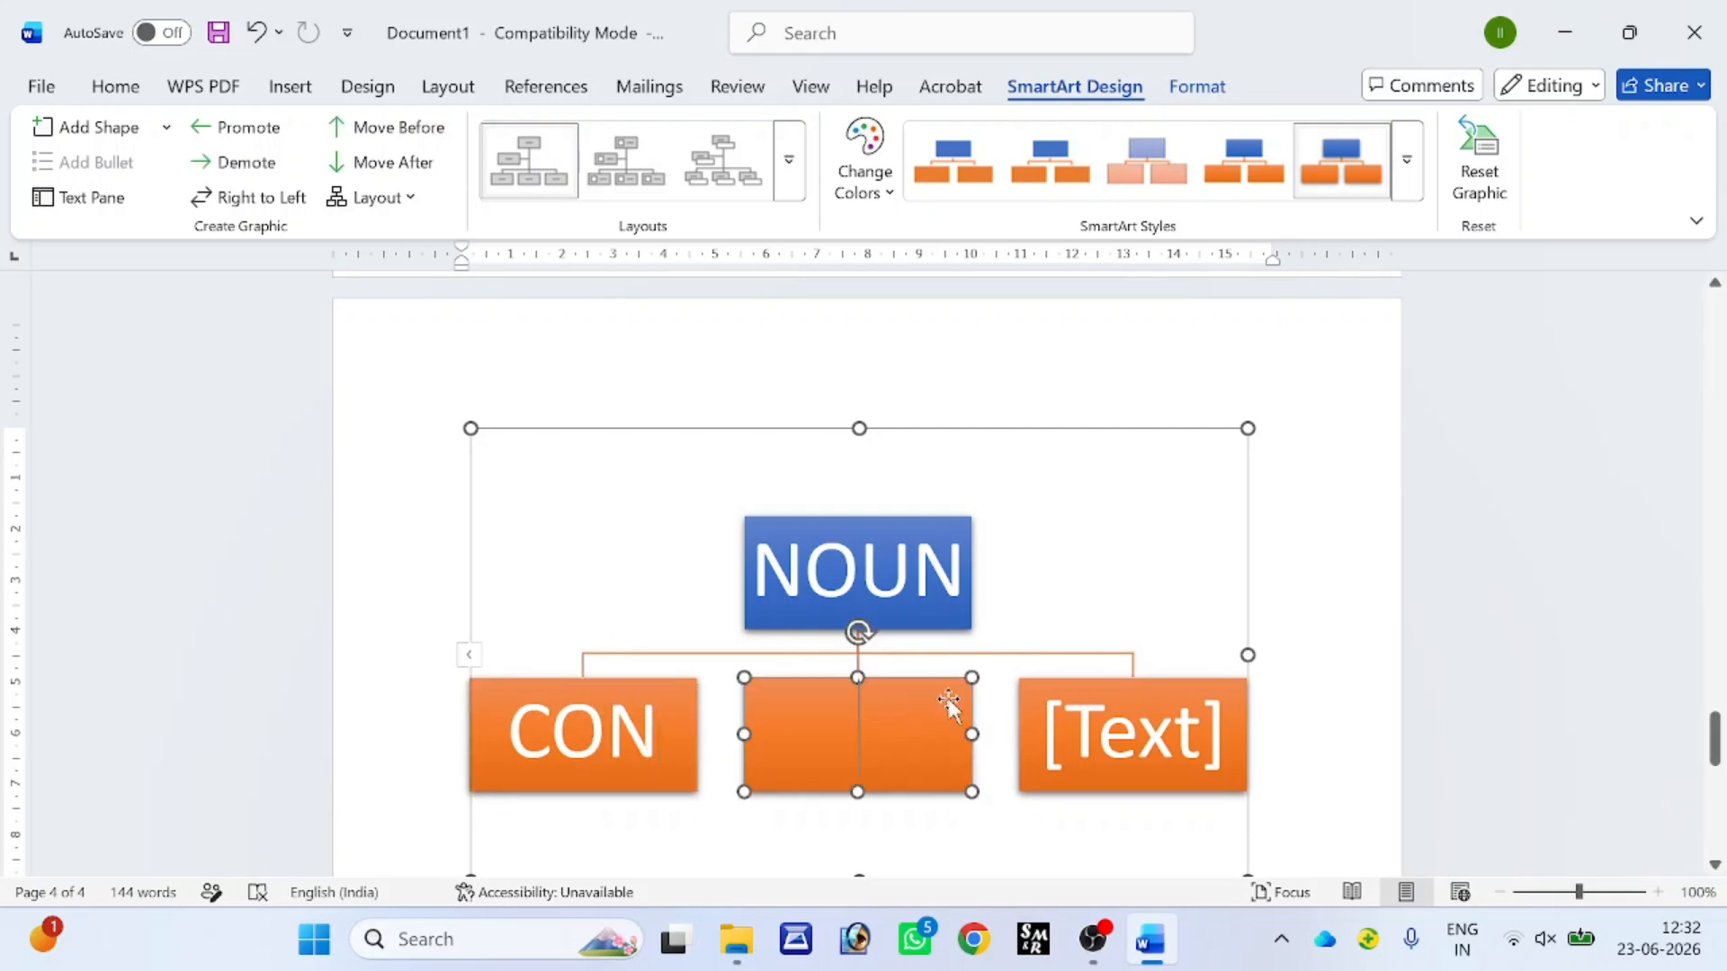
{"action": "left_click", "coordinate": [919, 682]}
{"action": "key", "text": "Delete"}
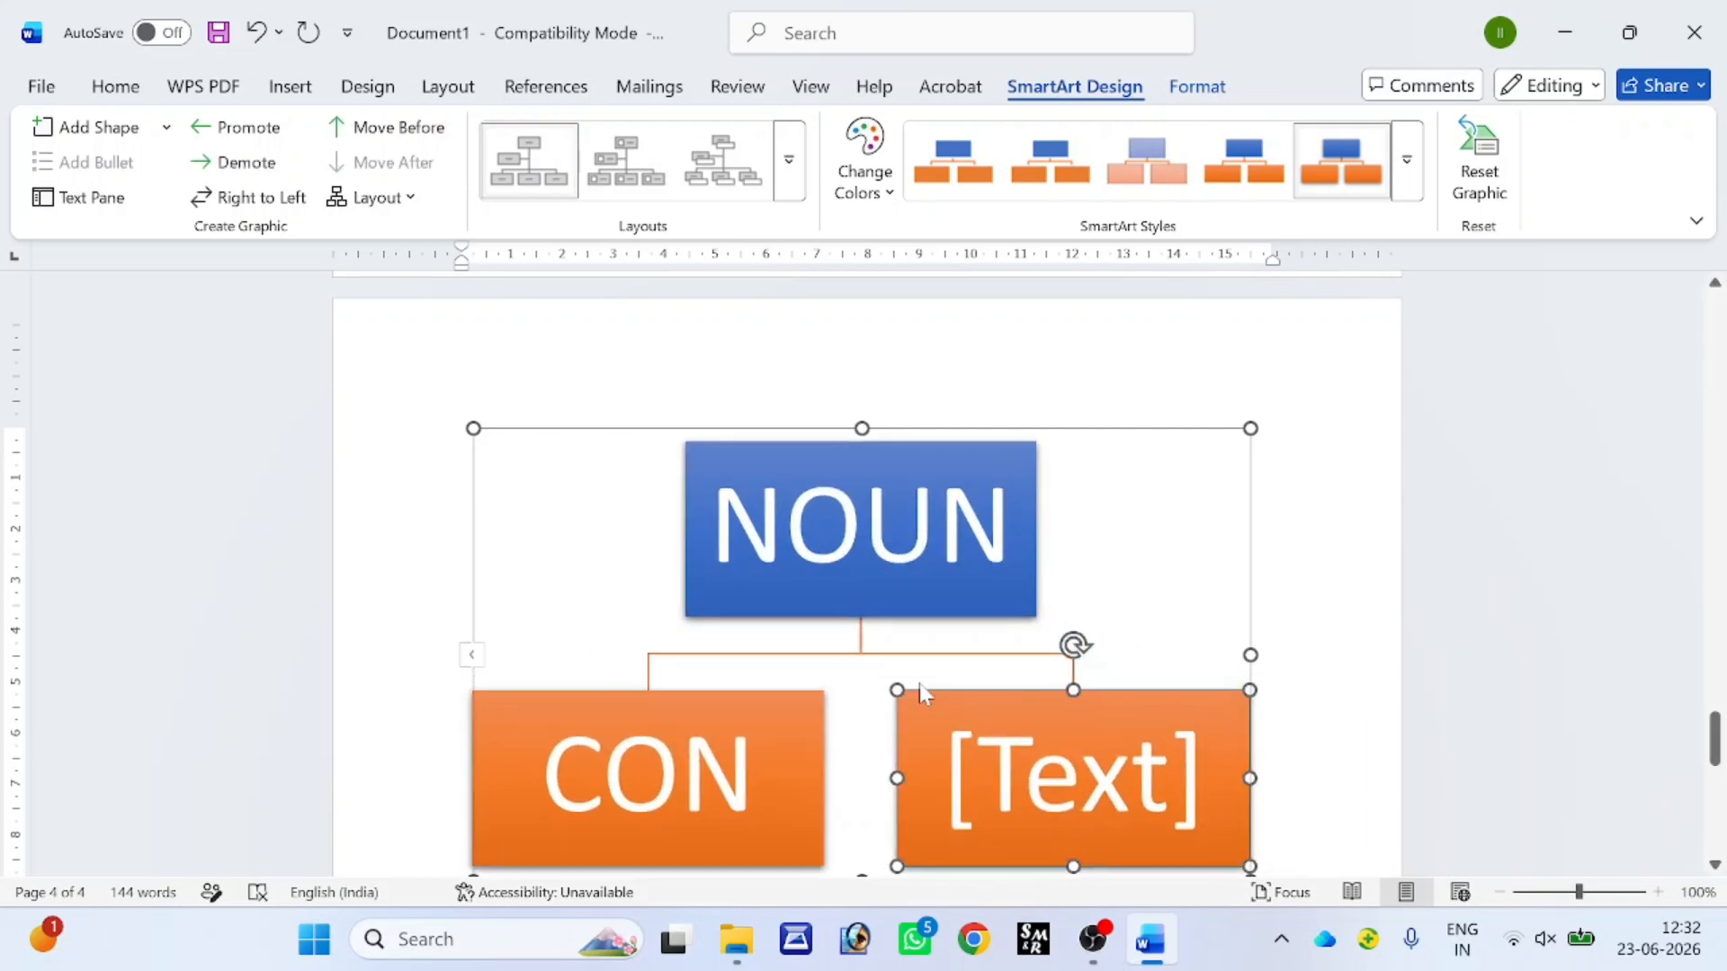
- Label the remaining empty box in the organization chart's lower row UN
{"action": "left_click", "coordinate": [985, 757]}
{"action": "type", "text": "UN"}
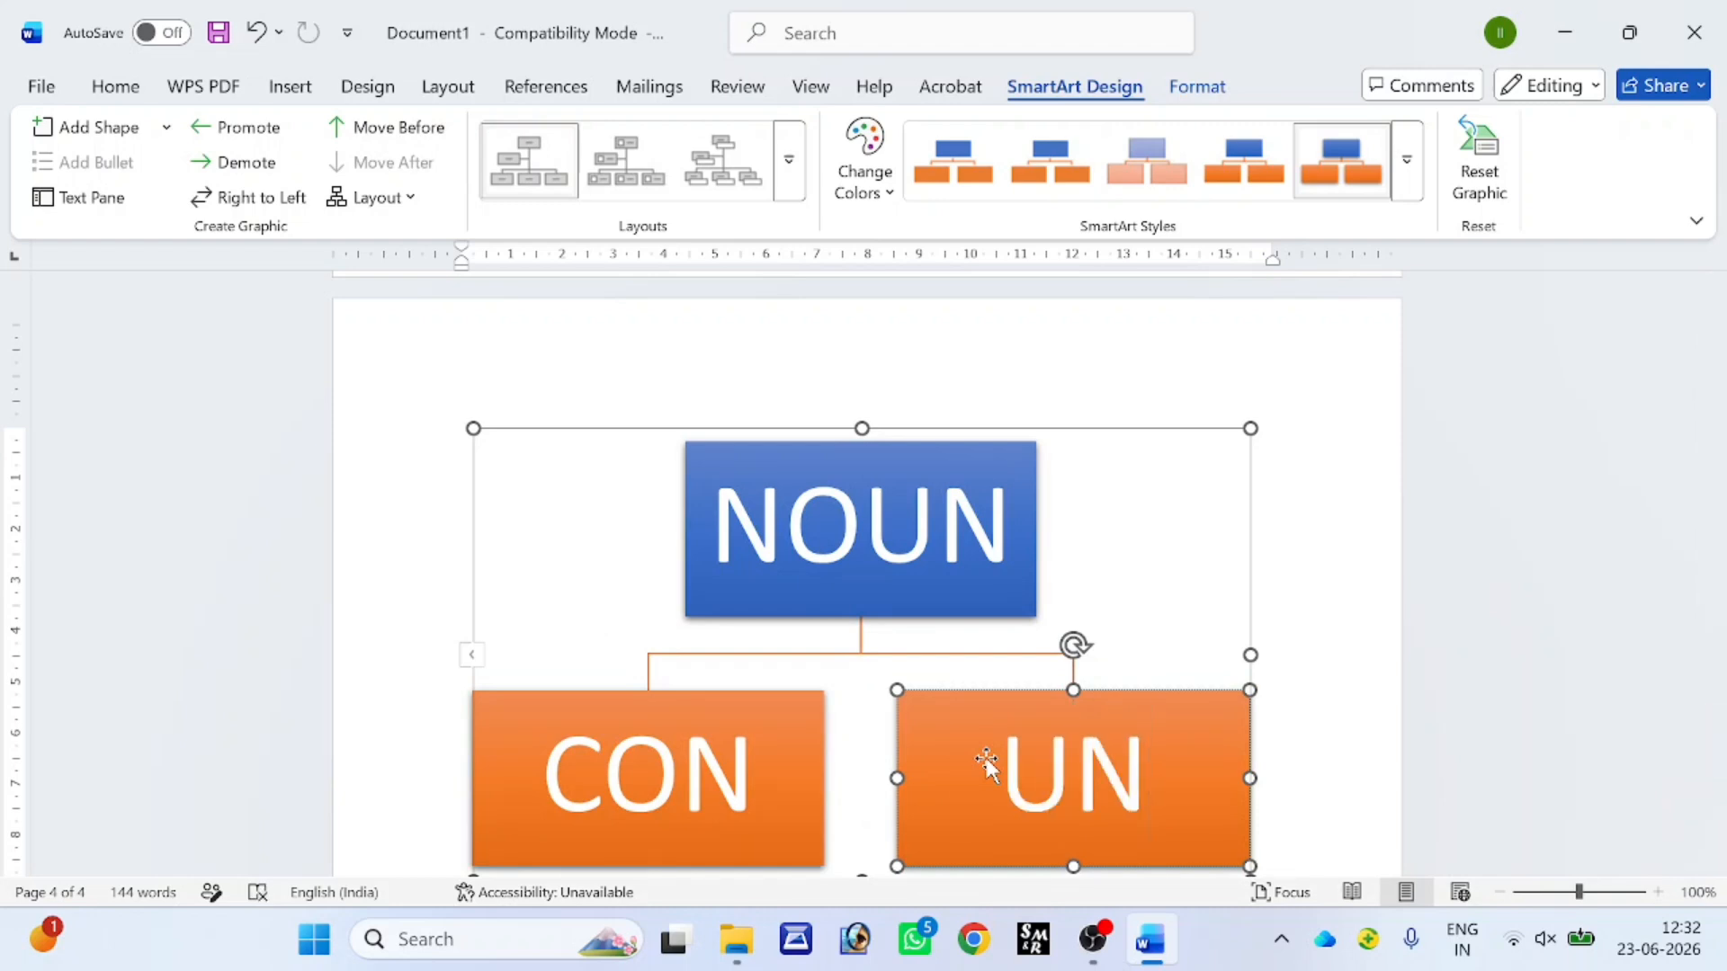
{"action": "scroll", "coordinate": [986, 757], "scroll_direction": "down", "scroll_amount": 4}
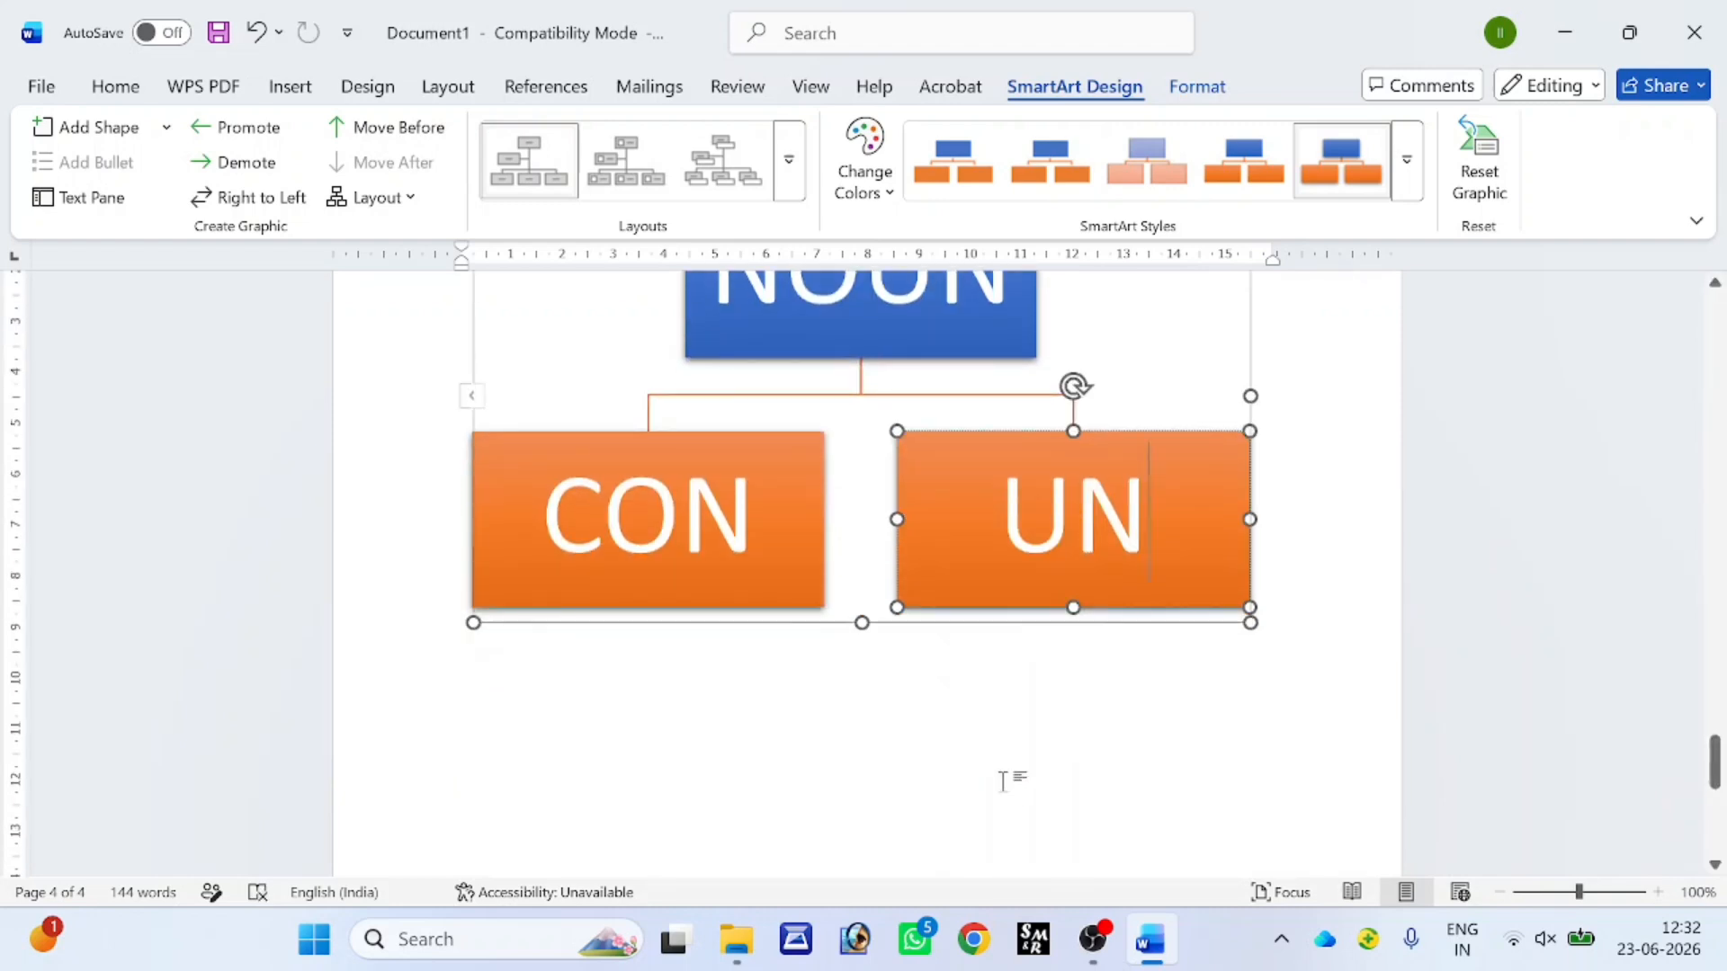
{"action": "left_click", "coordinate": [561, 446]}
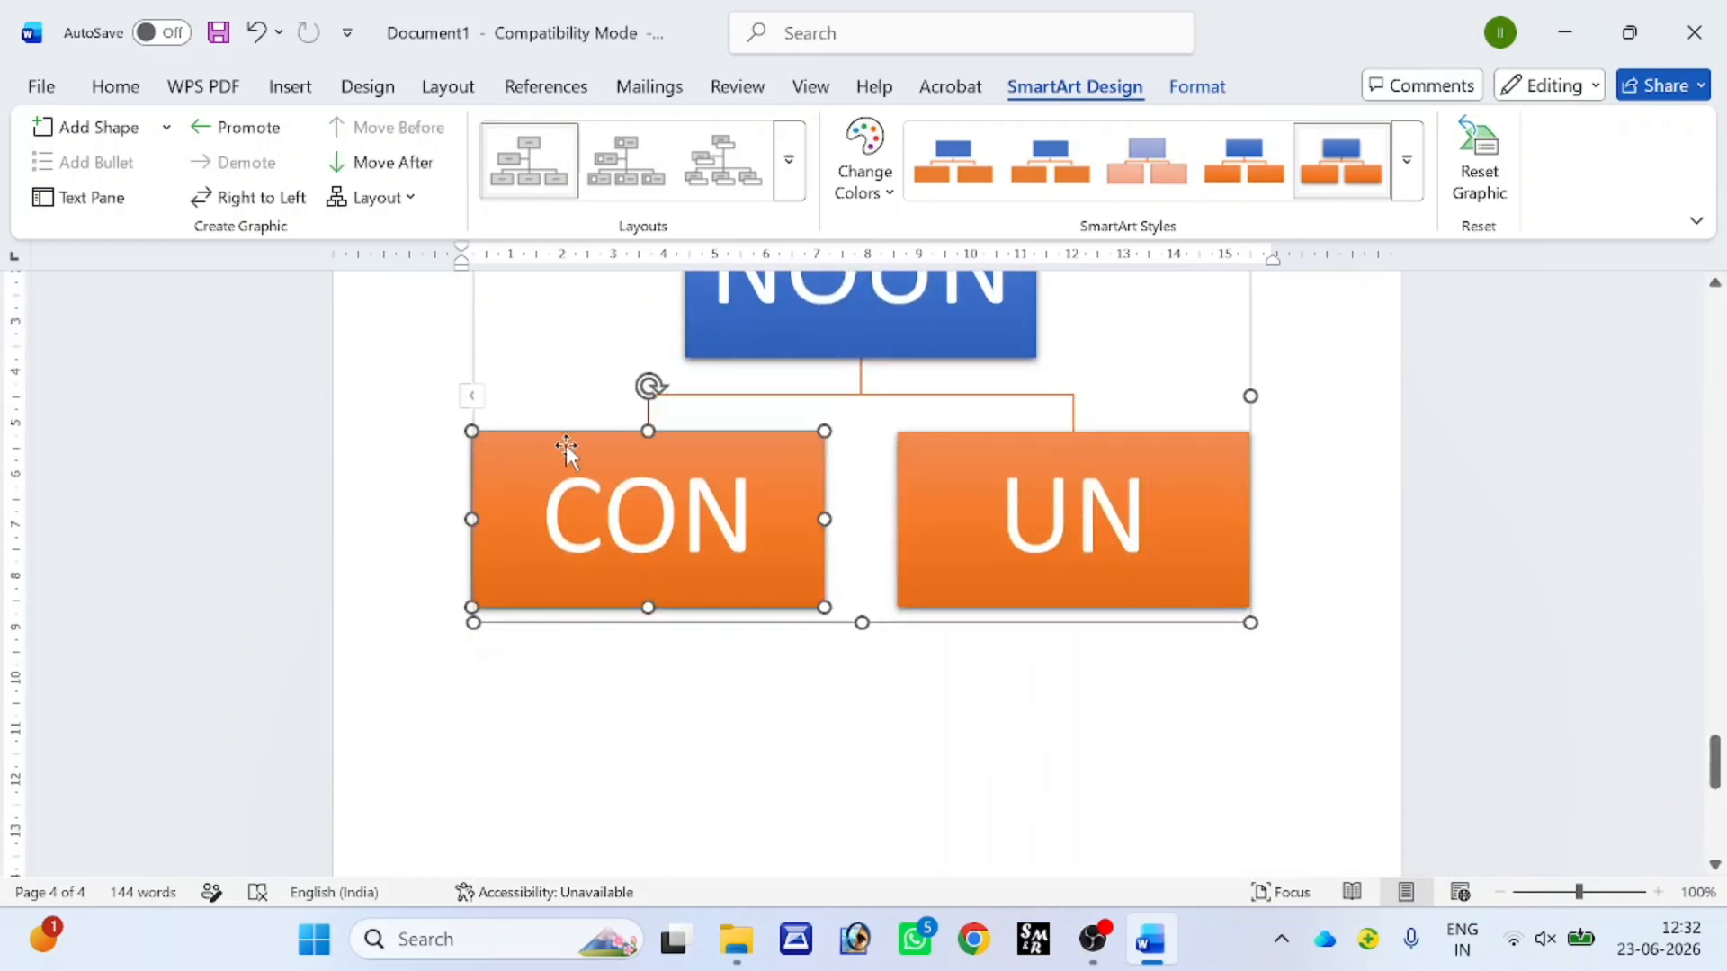
{"action": "left_click", "coordinate": [158, 130]}
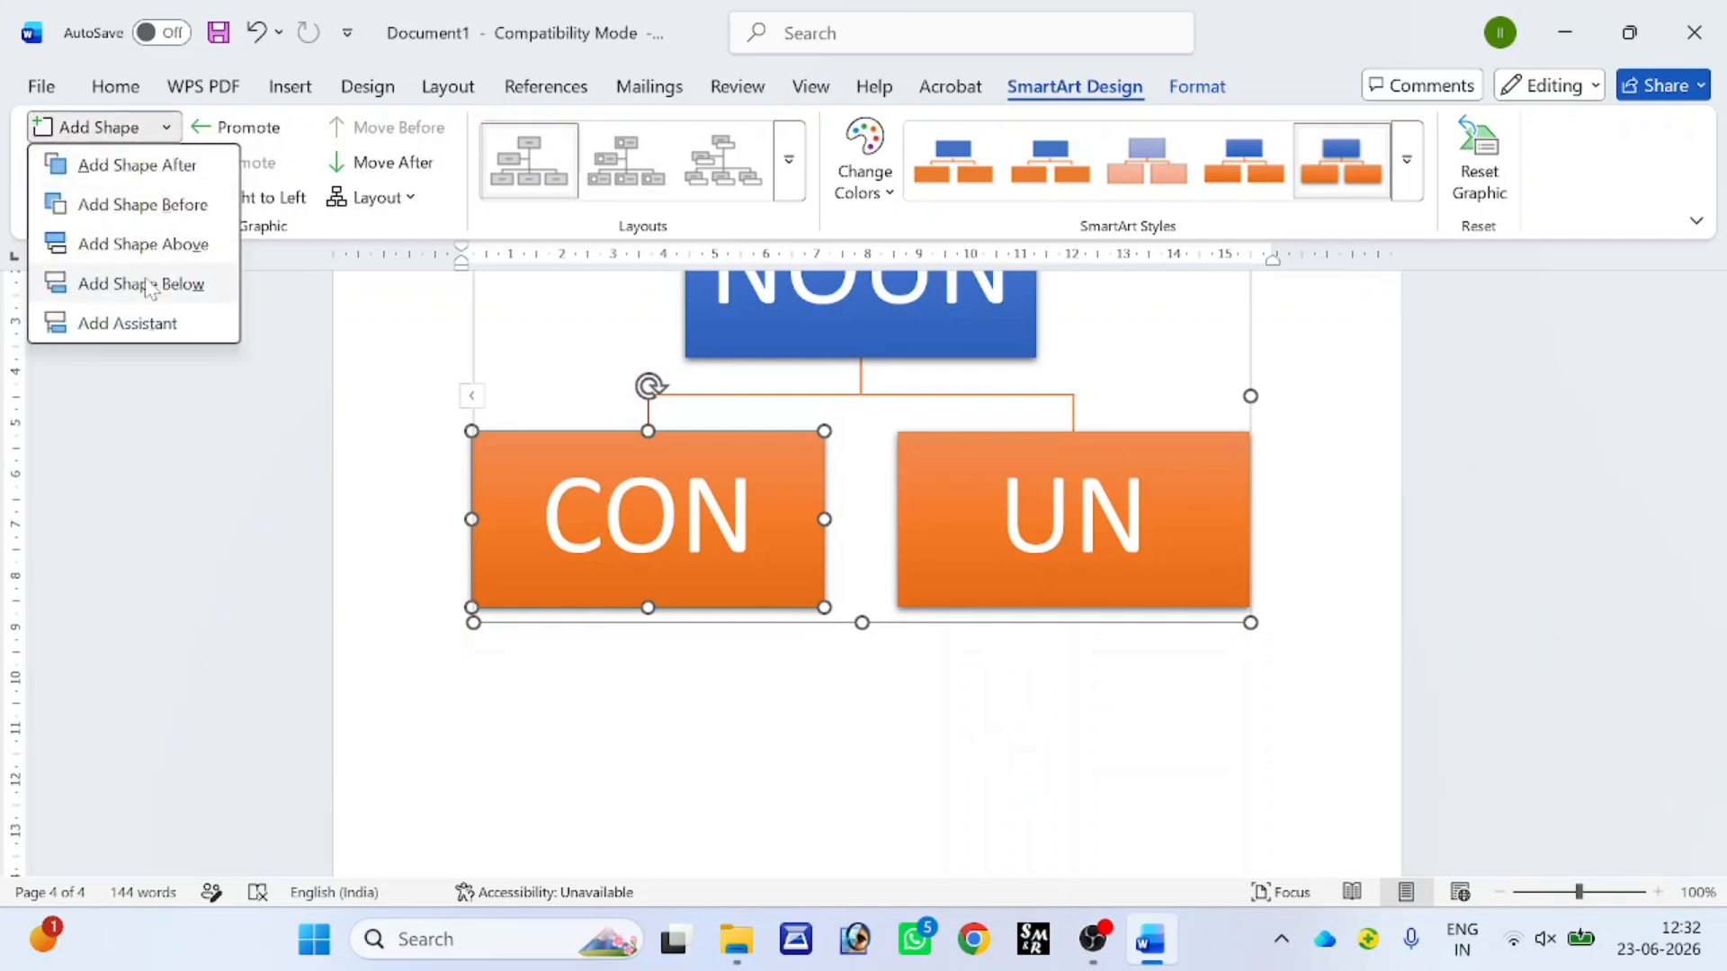
{"action": "key", "text": "Escape"}
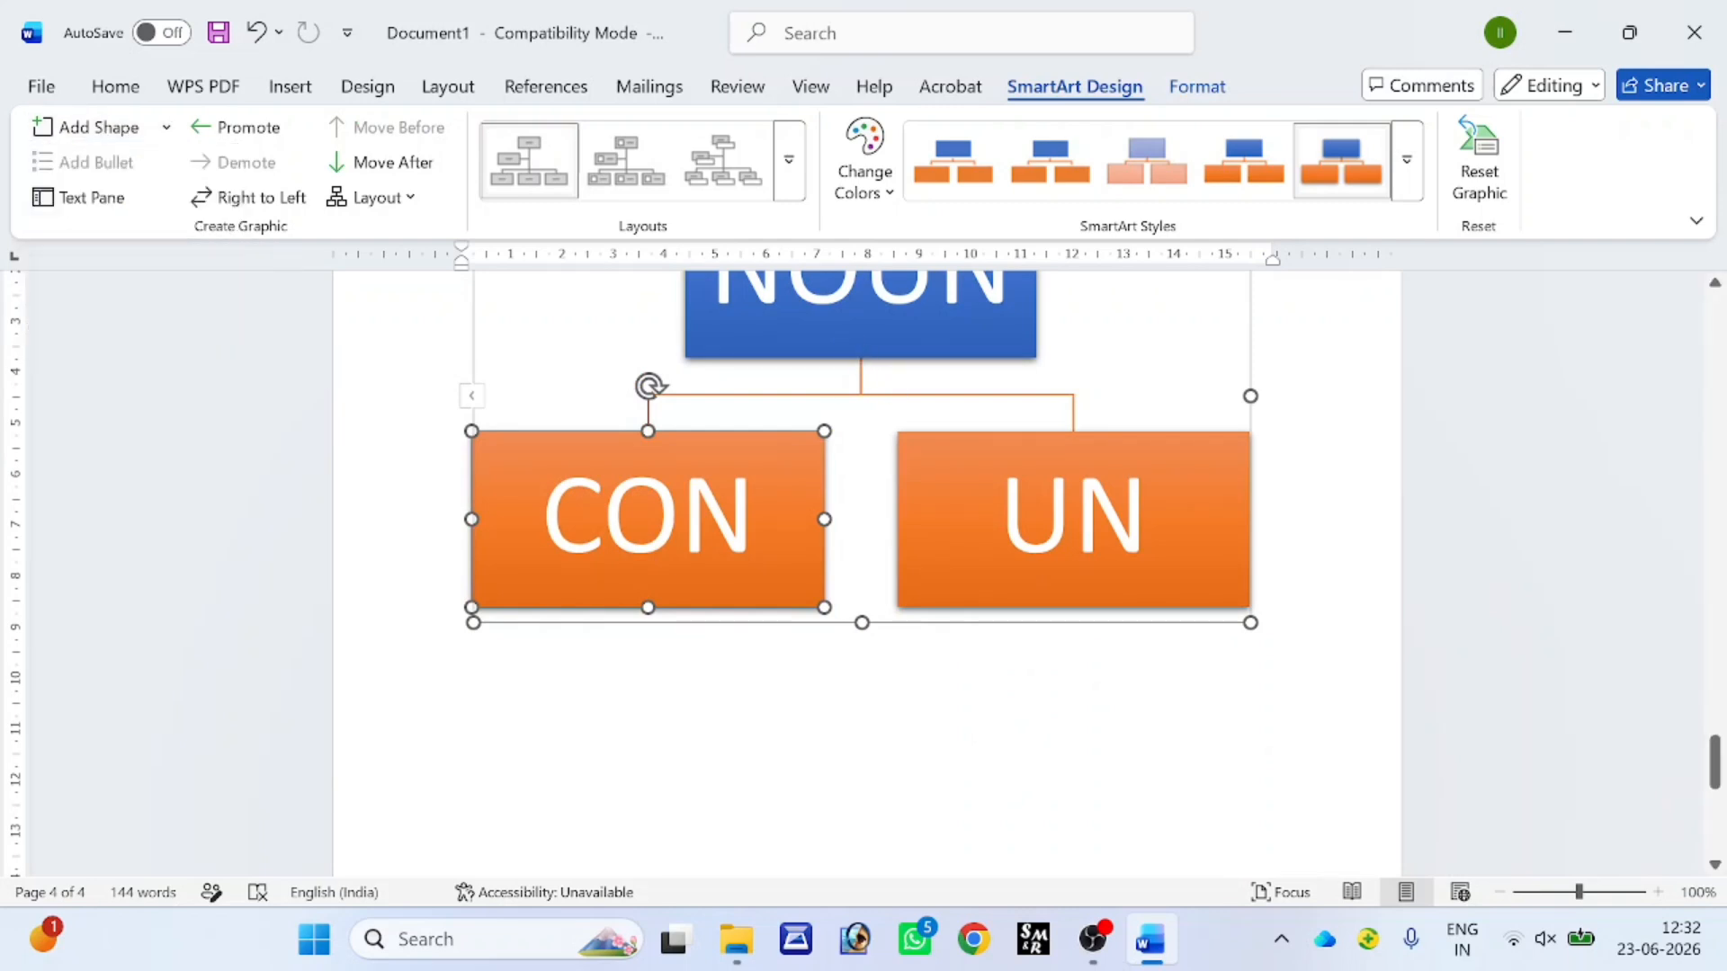
{"action": "left_click", "coordinate": [845, 346]}
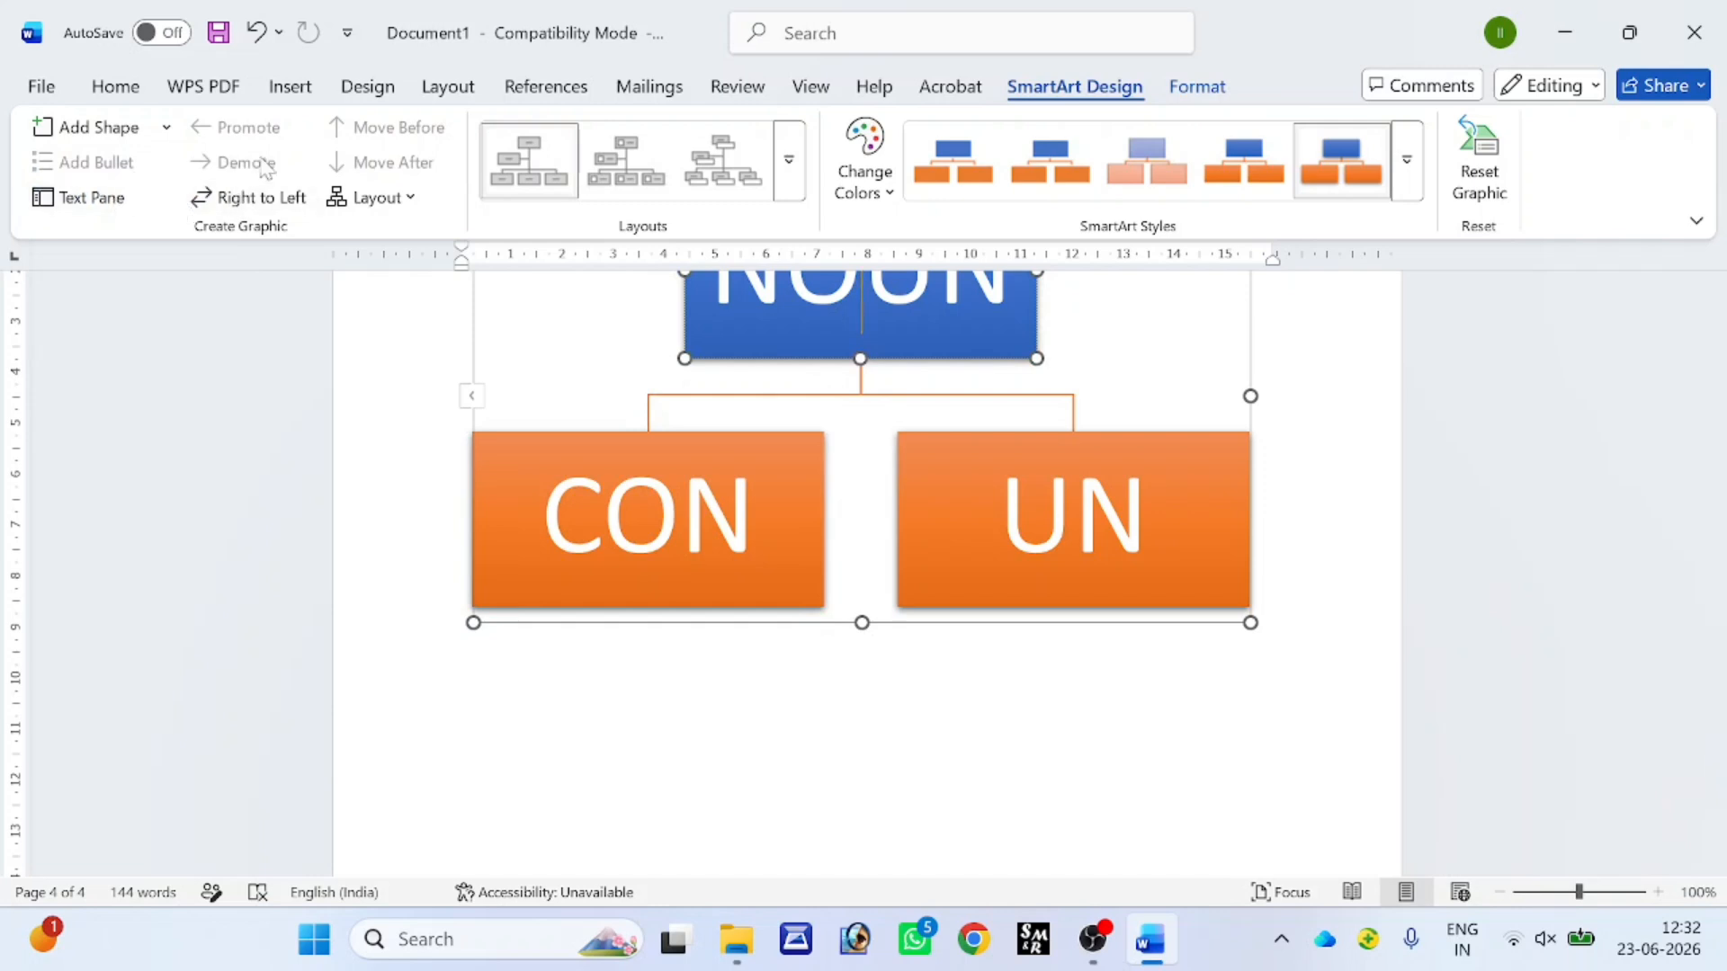
{"action": "left_click", "coordinate": [675, 445]}
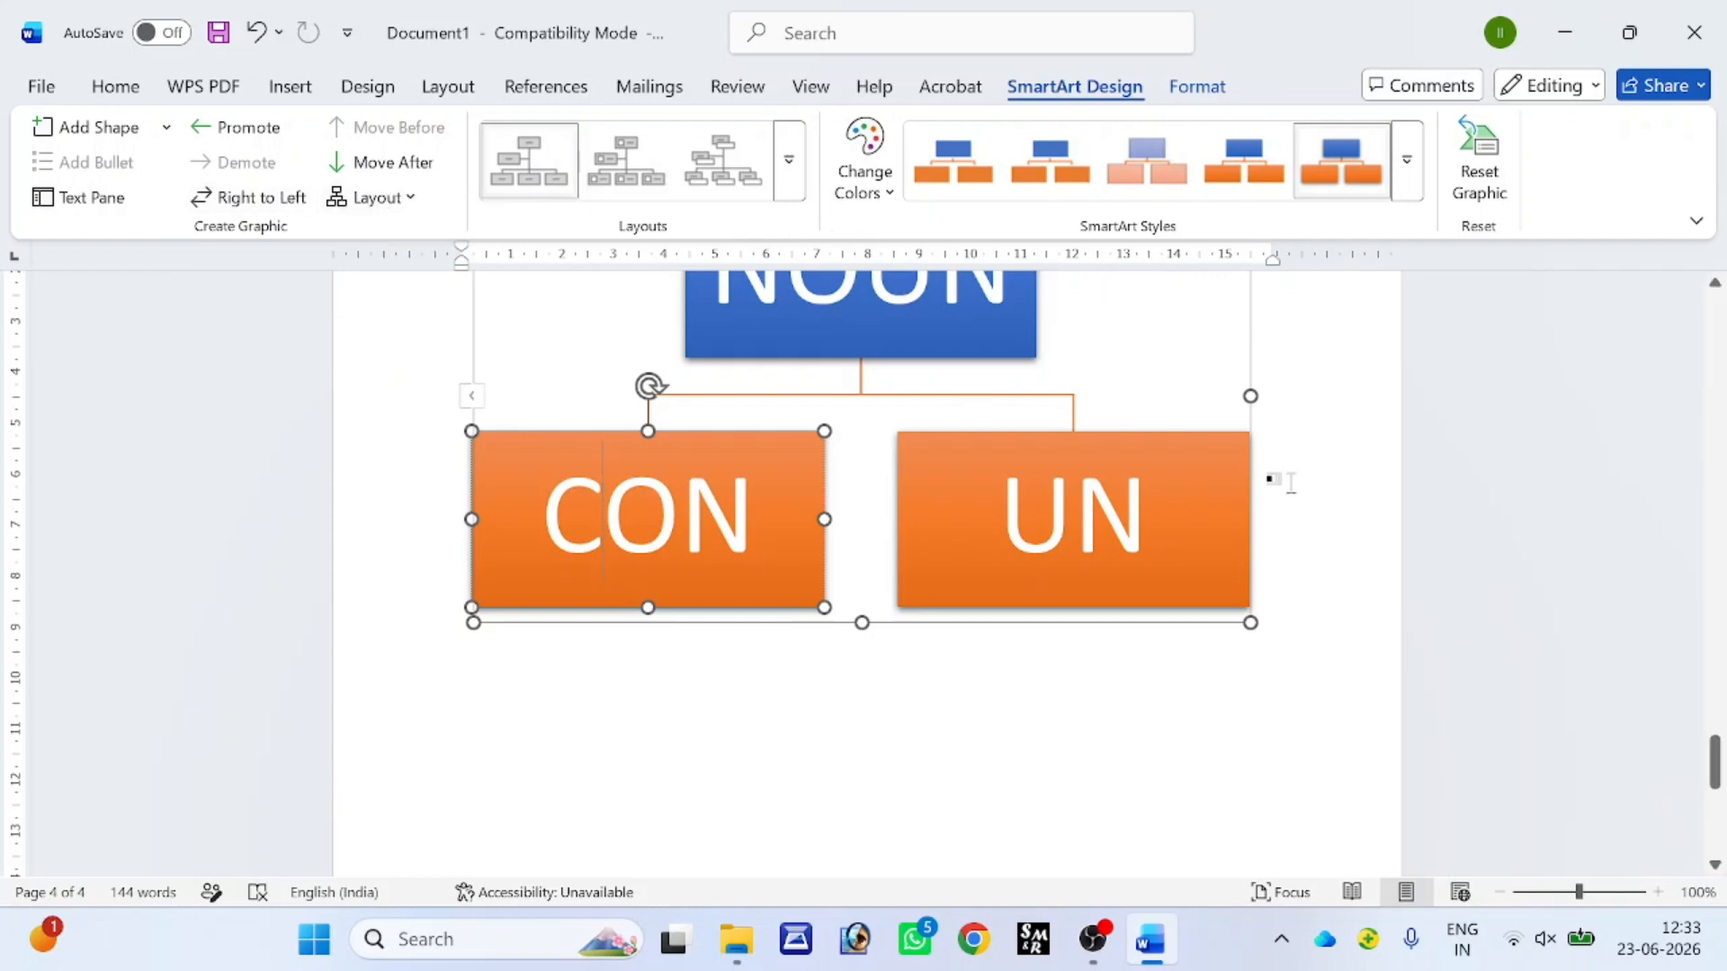
{"action": "left_click", "coordinate": [1254, 428]}
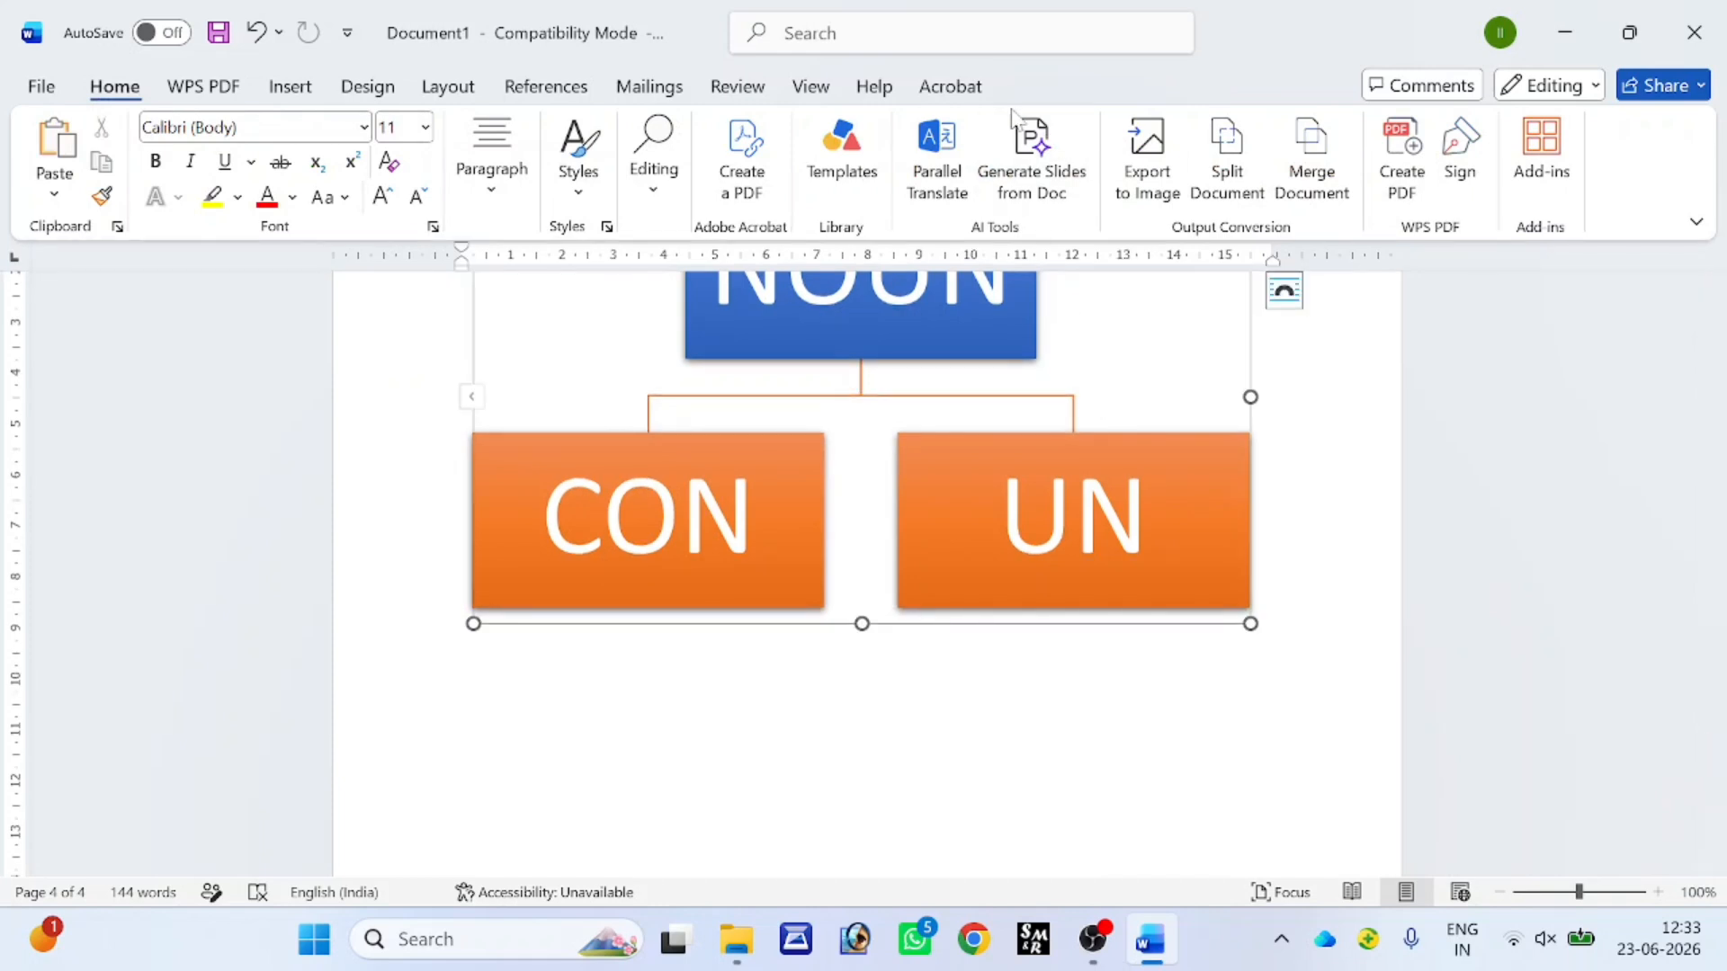
{"action": "left_click", "coordinate": [1026, 333]}
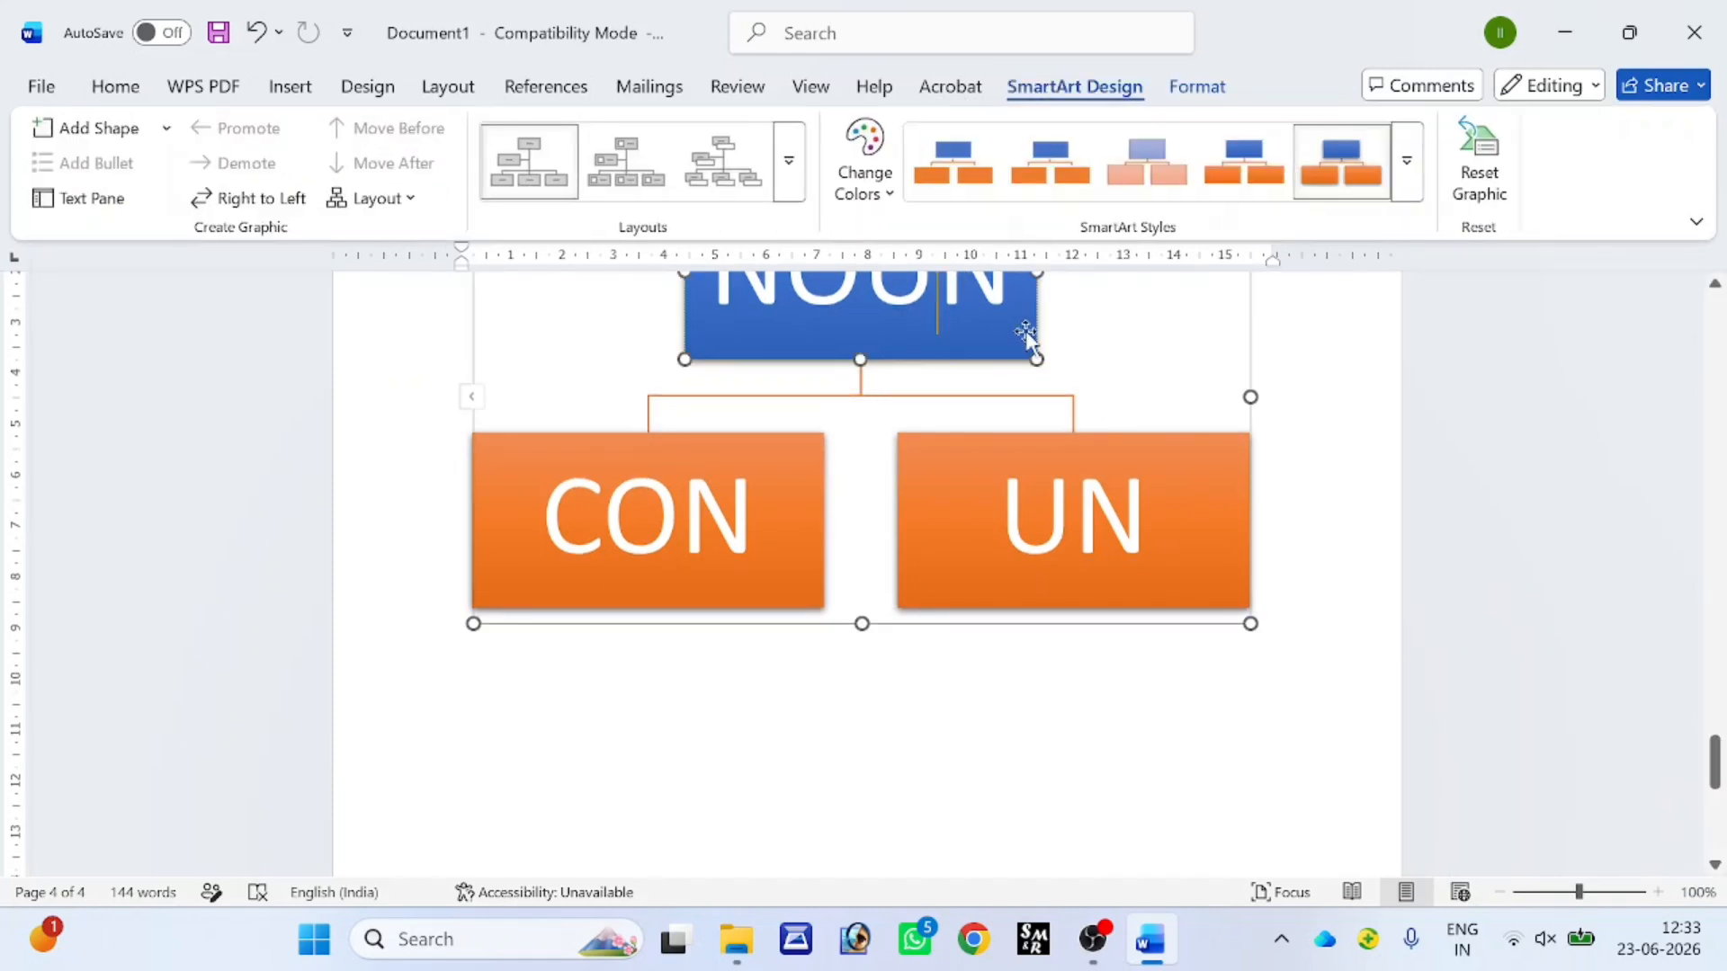
{"action": "left_click", "coordinate": [1210, 95]}
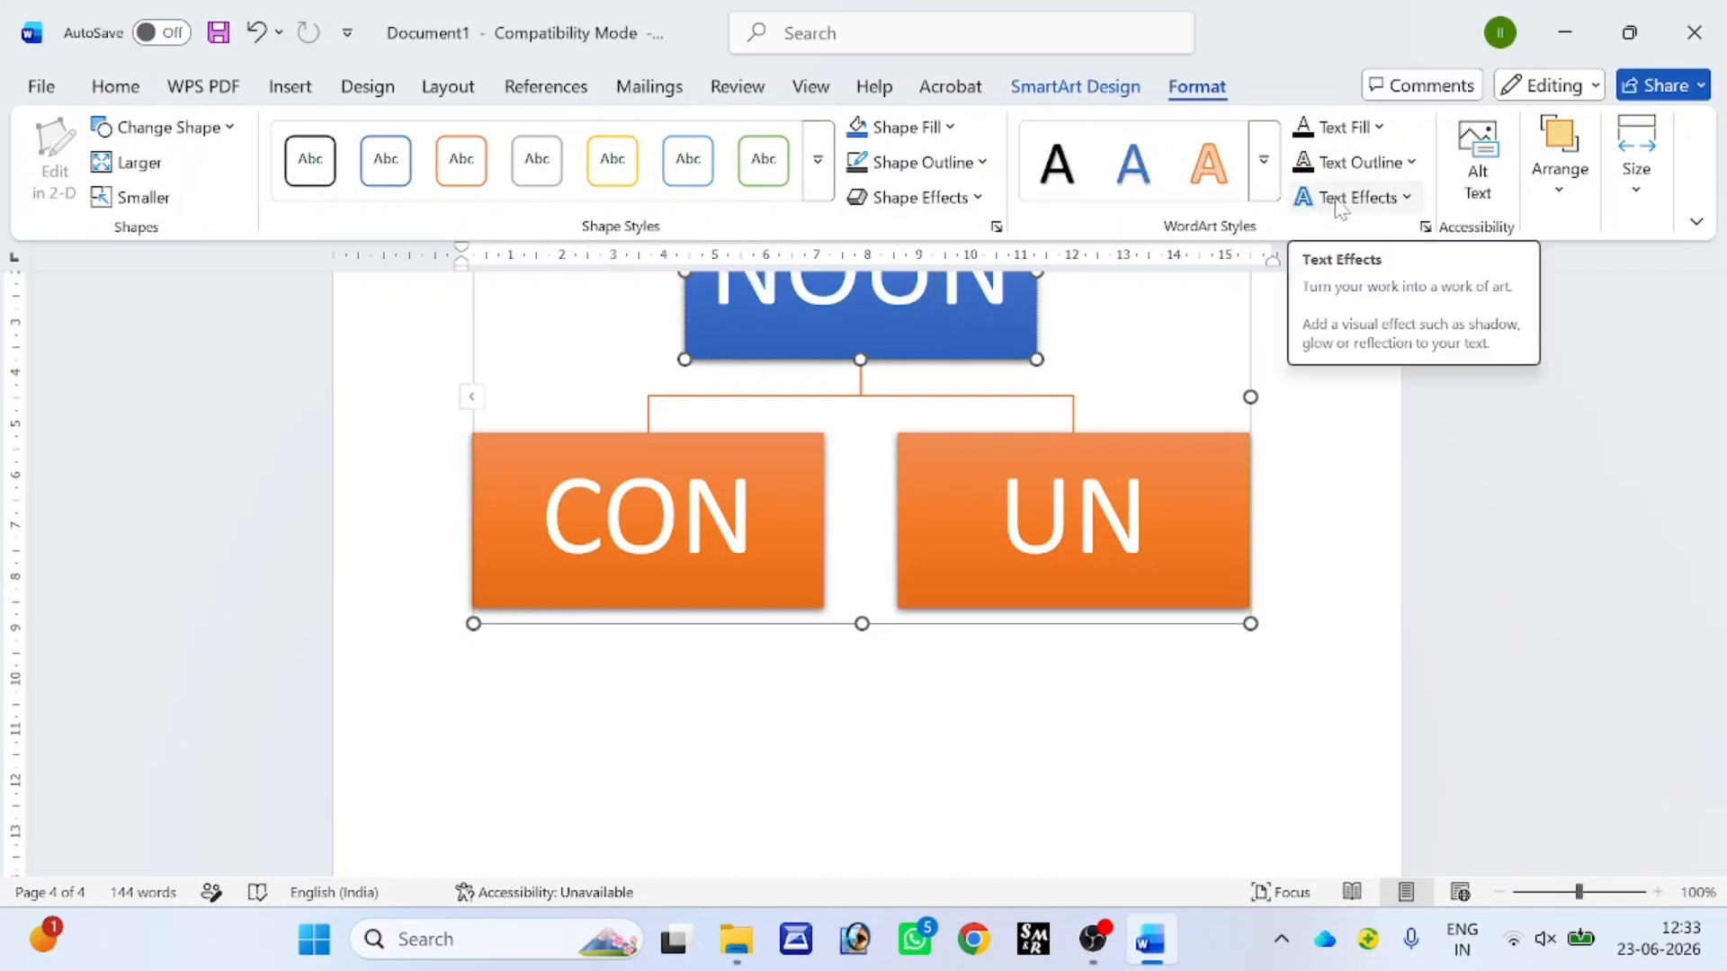
- Insert a 3-D Pie chart on the line below the organization chart
{"action": "left_click", "coordinate": [1259, 634]}
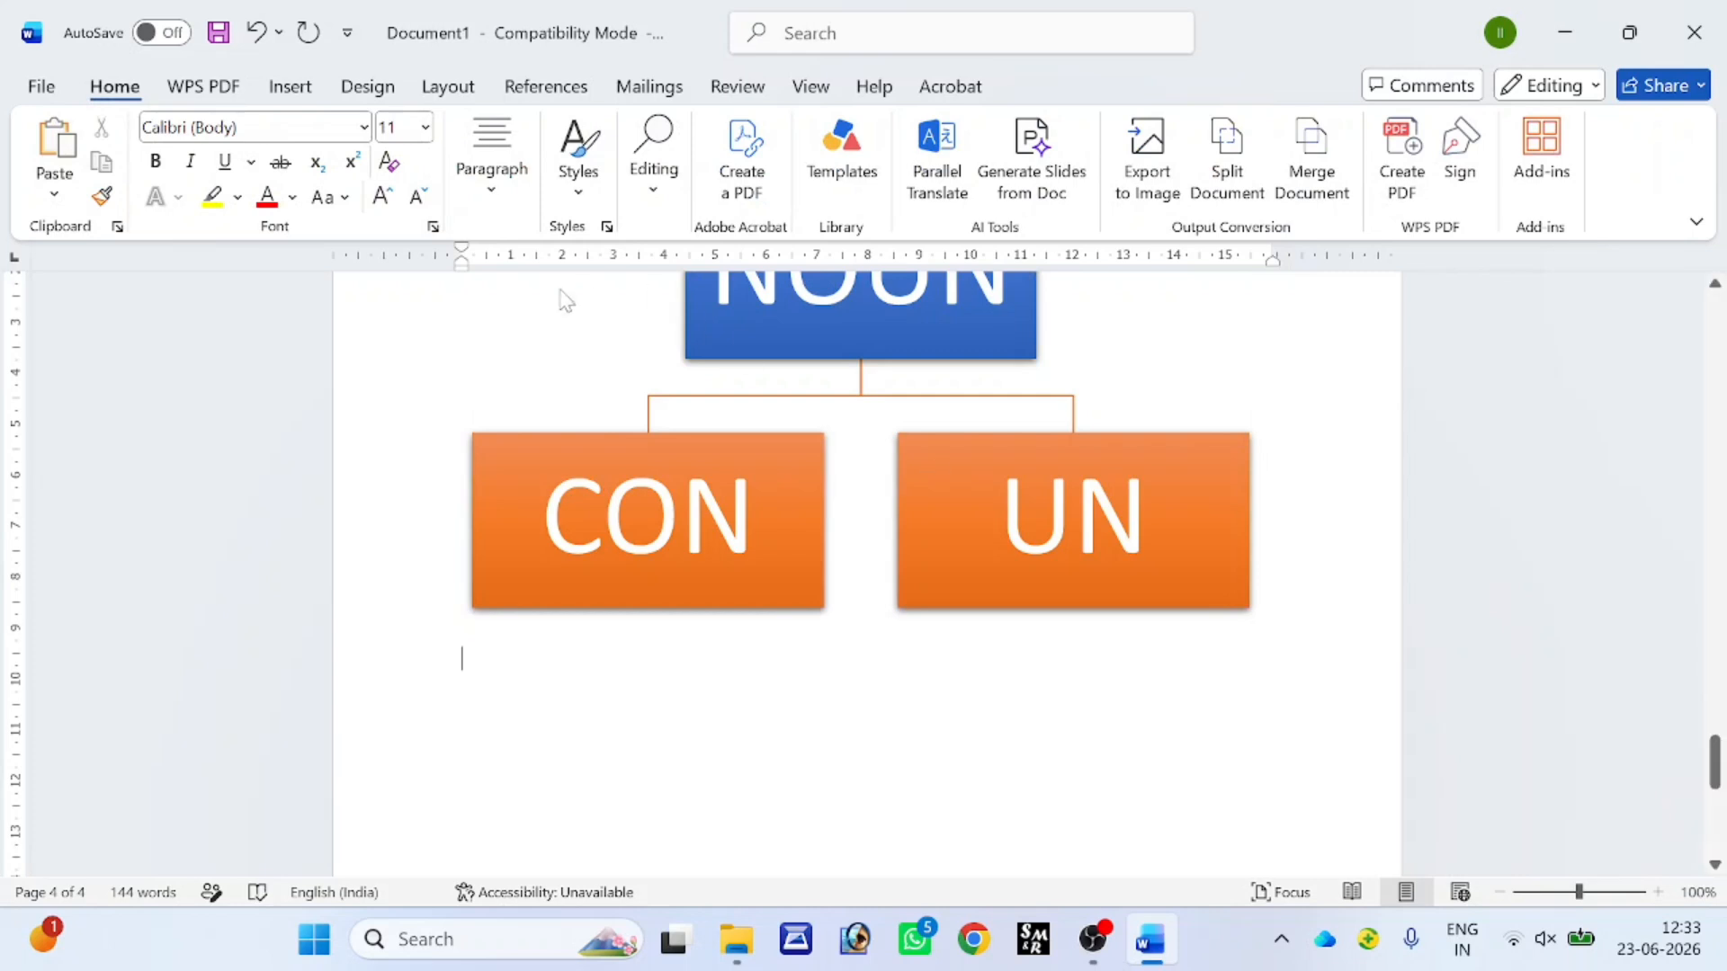
{"action": "left_click", "coordinate": [301, 101]}
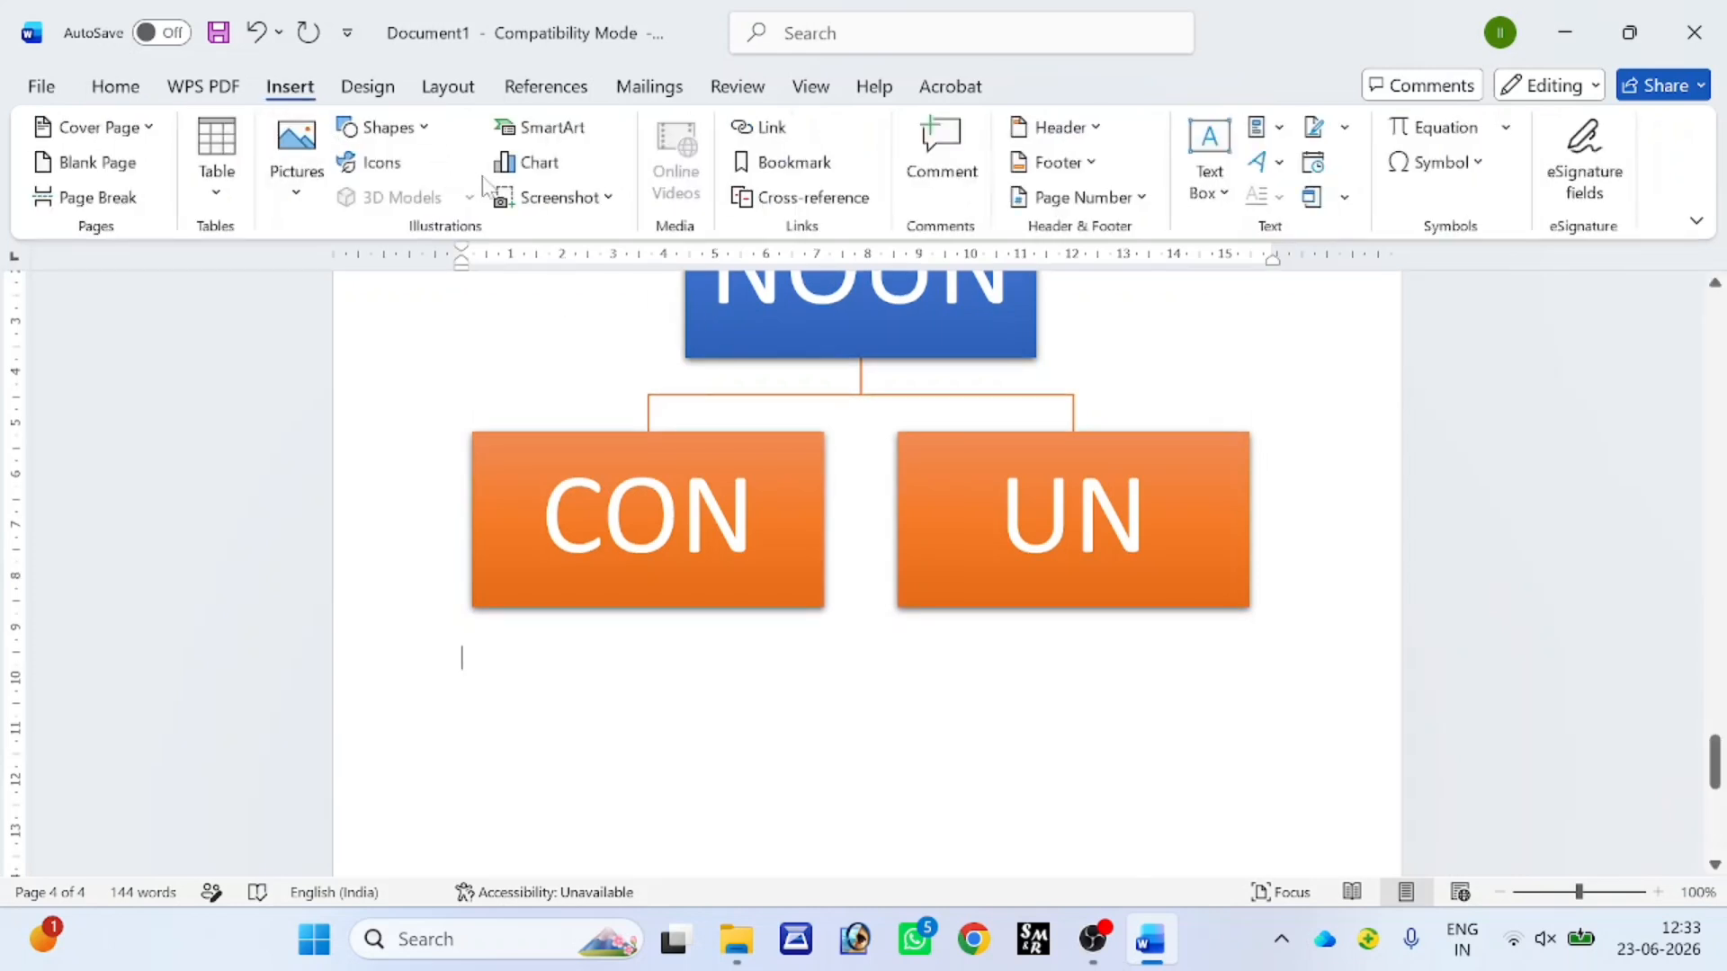
{"action": "left_click", "coordinate": [537, 176]}
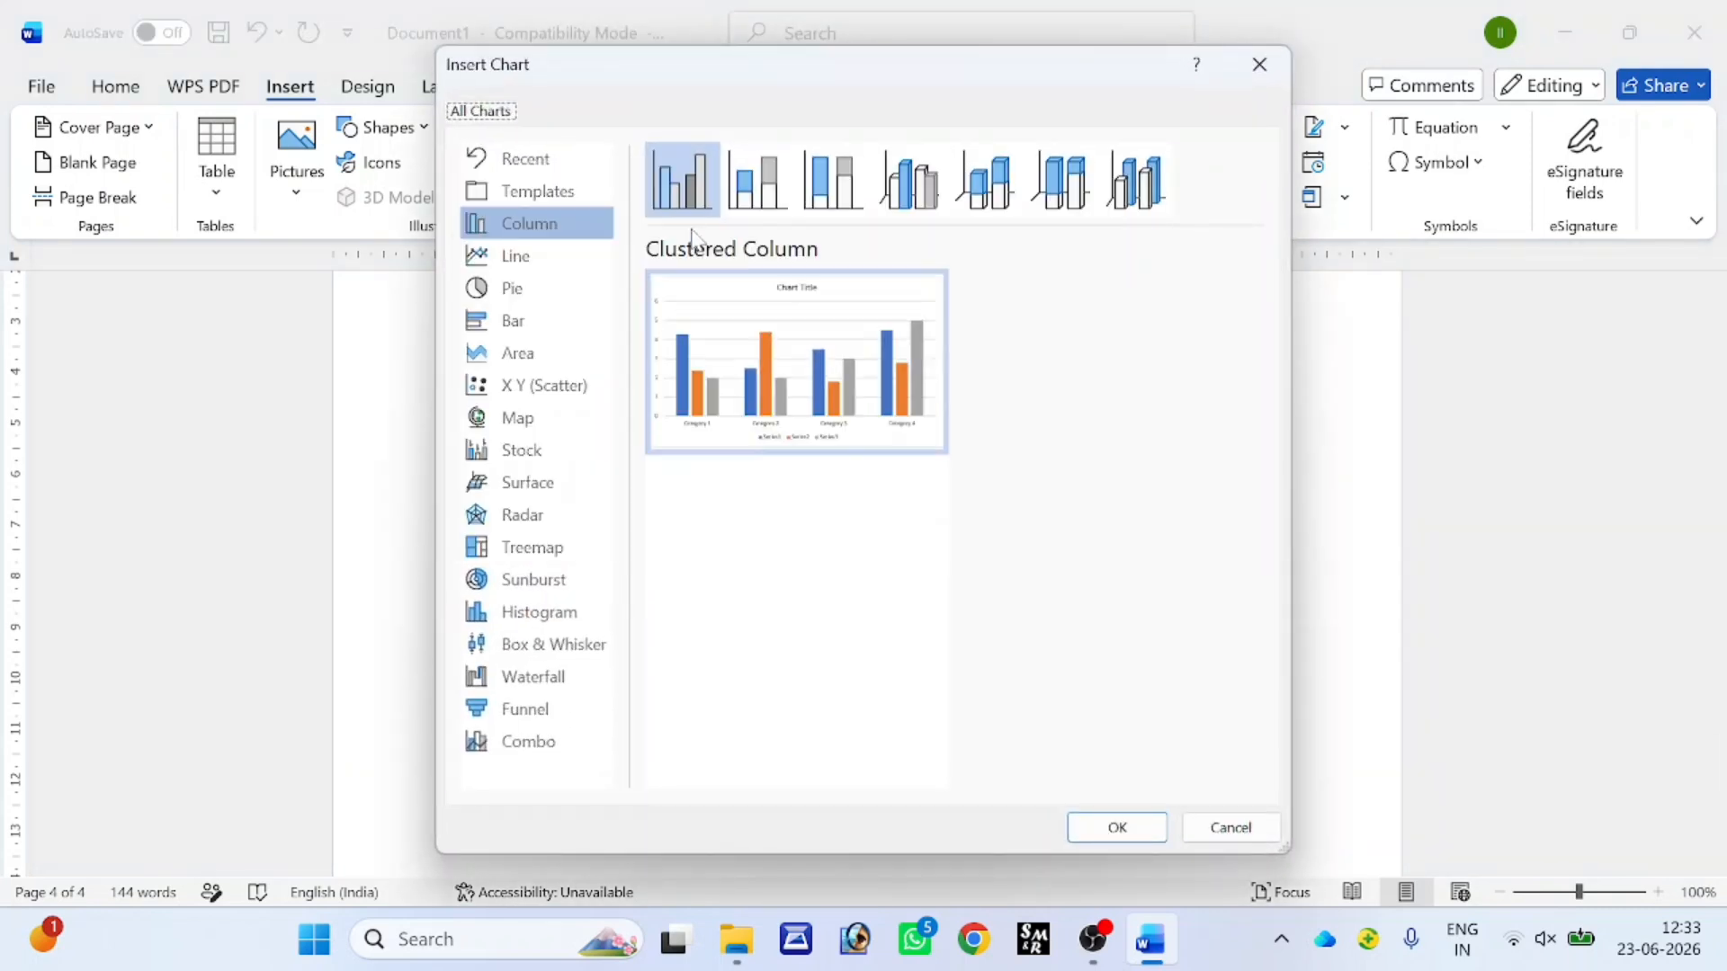
{"action": "left_click", "coordinate": [515, 289]}
{"action": "left_click", "coordinate": [784, 207]}
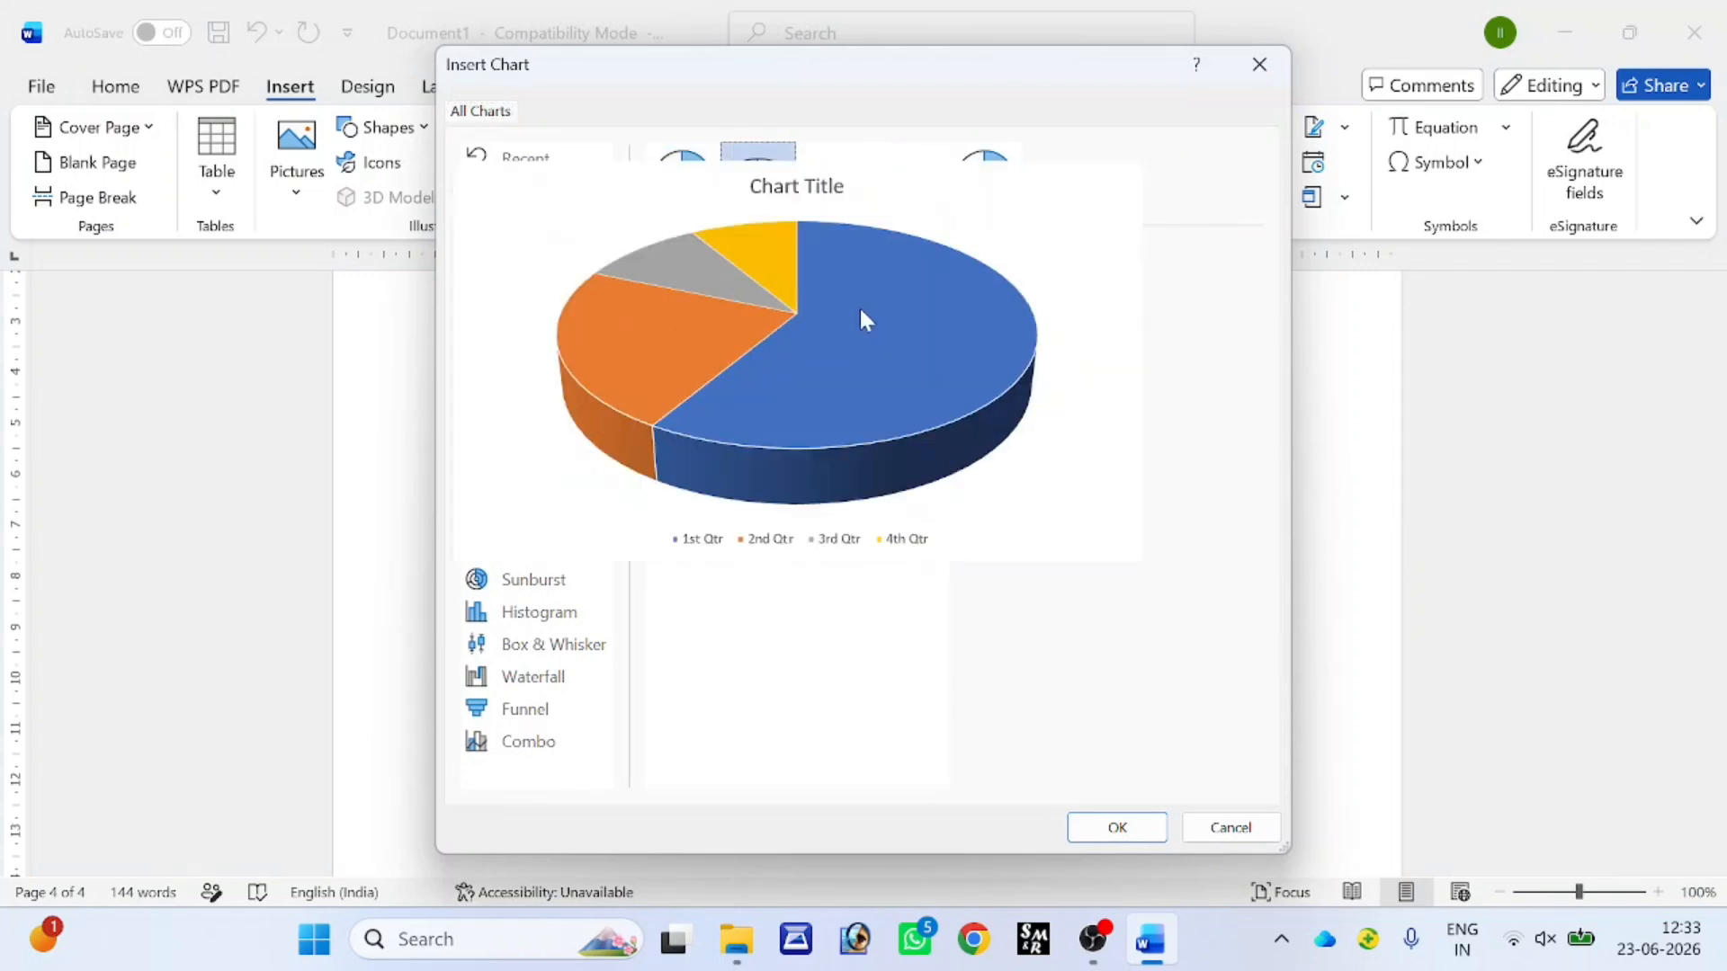
{"action": "left_click", "coordinate": [1115, 826]}
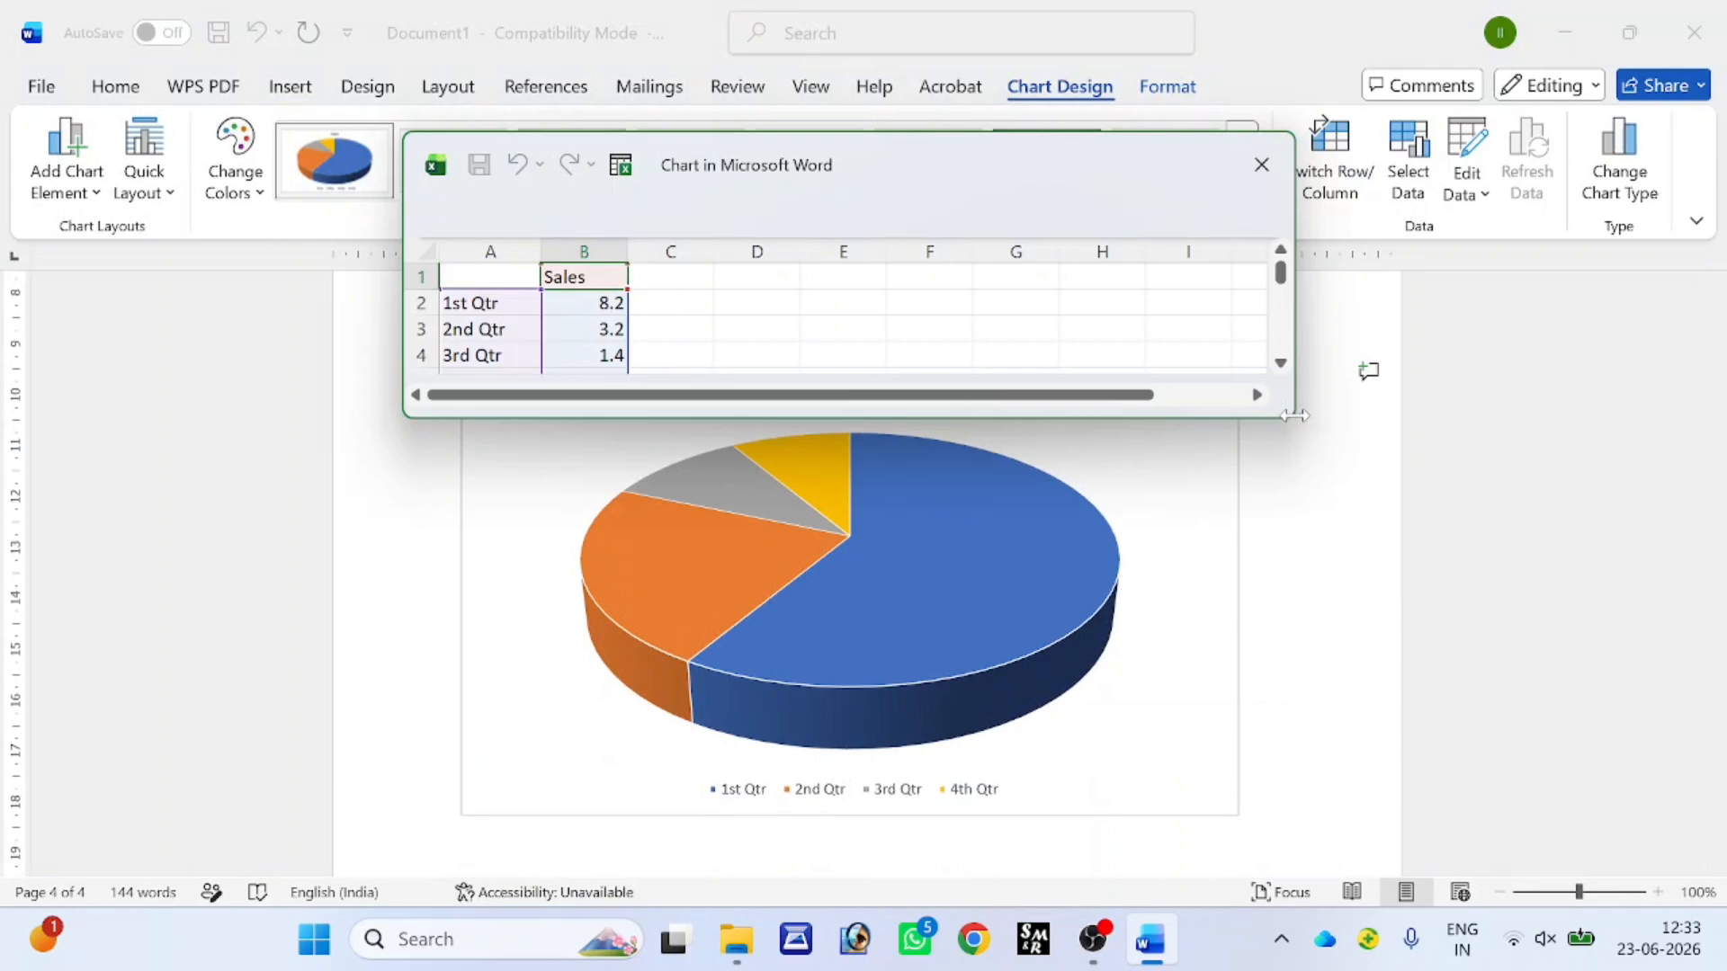
- Set the chart's Sales values to 44, 66, 42 and 10 for the 1st to 4th quarters and close the data sheet
{"action": "left_click_drag", "start_coordinate": [1295, 417], "coordinate": [1284, 494]}
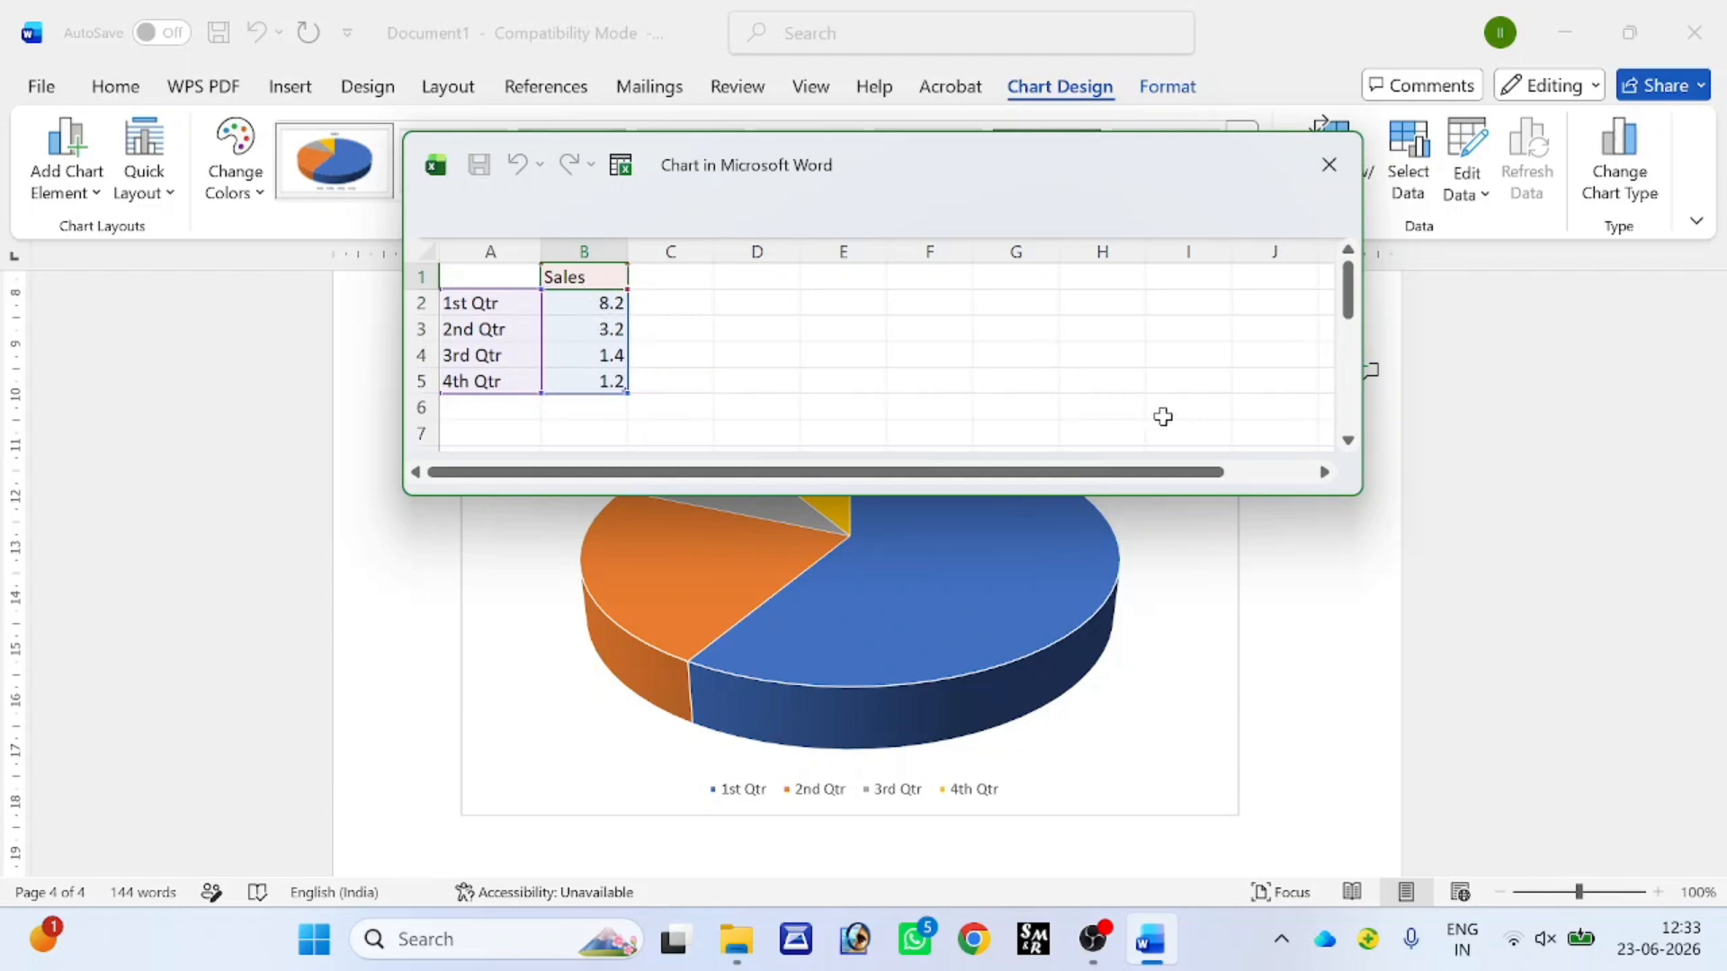
{"action": "left_click", "coordinate": [593, 302]}
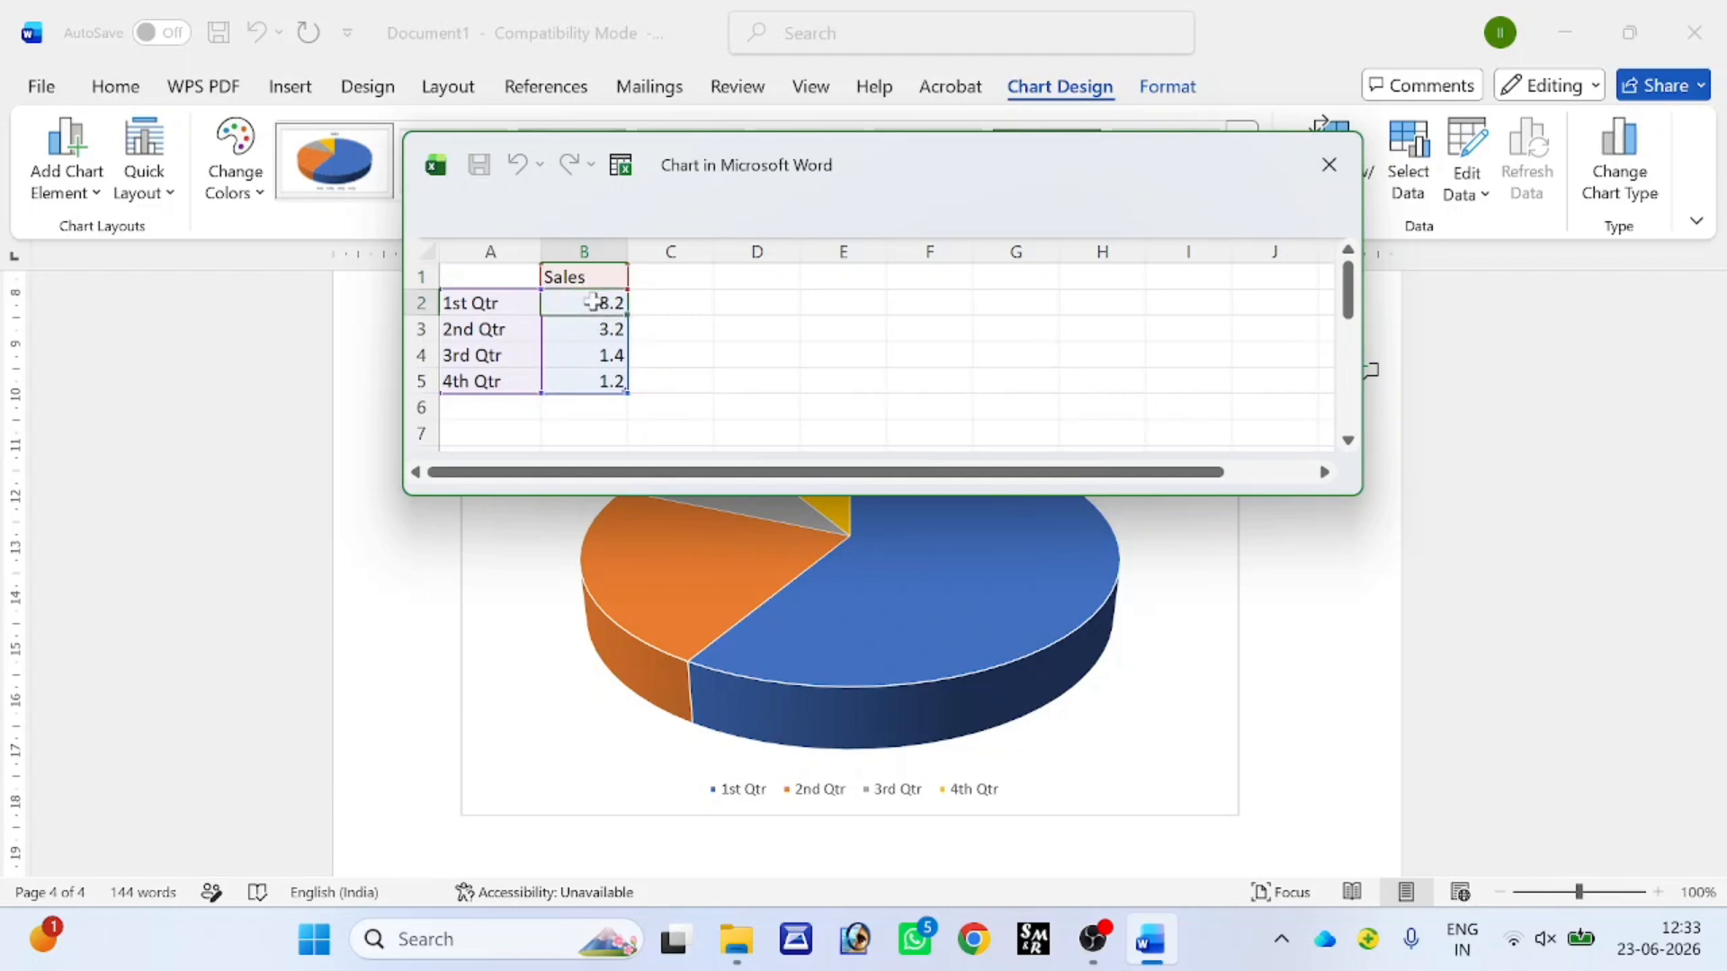
{"action": "type", "text": "44"}
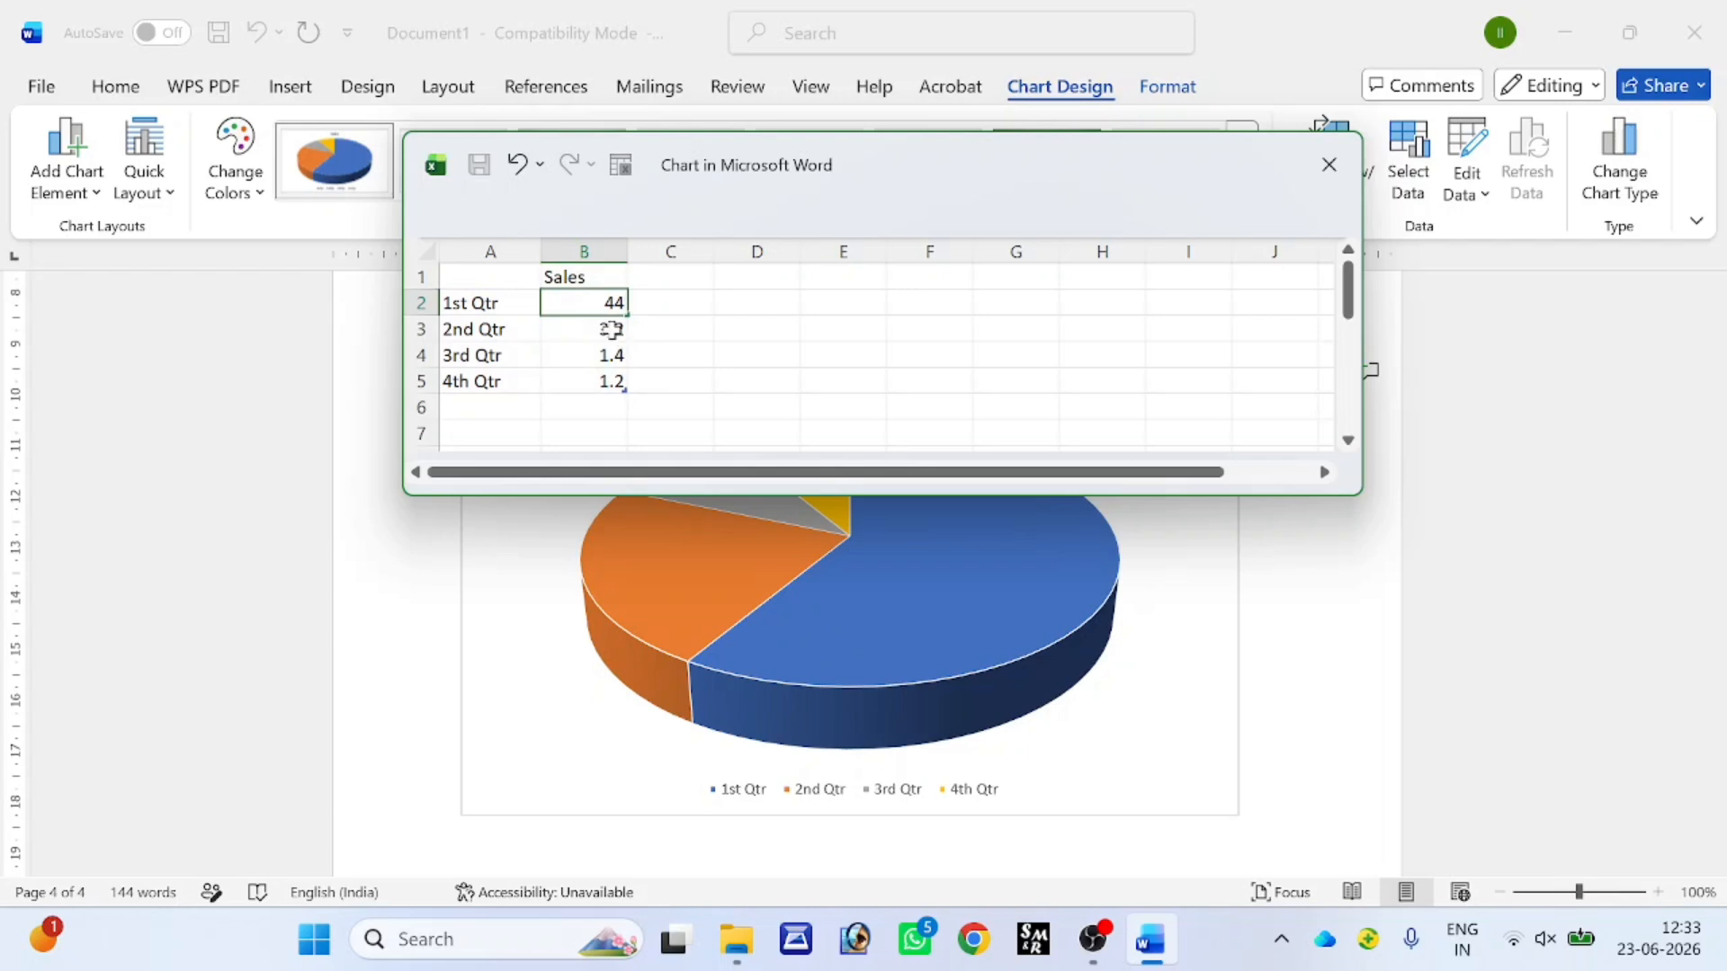
{"action": "left_click", "coordinate": [611, 329]}
{"action": "type", "text": "66"}
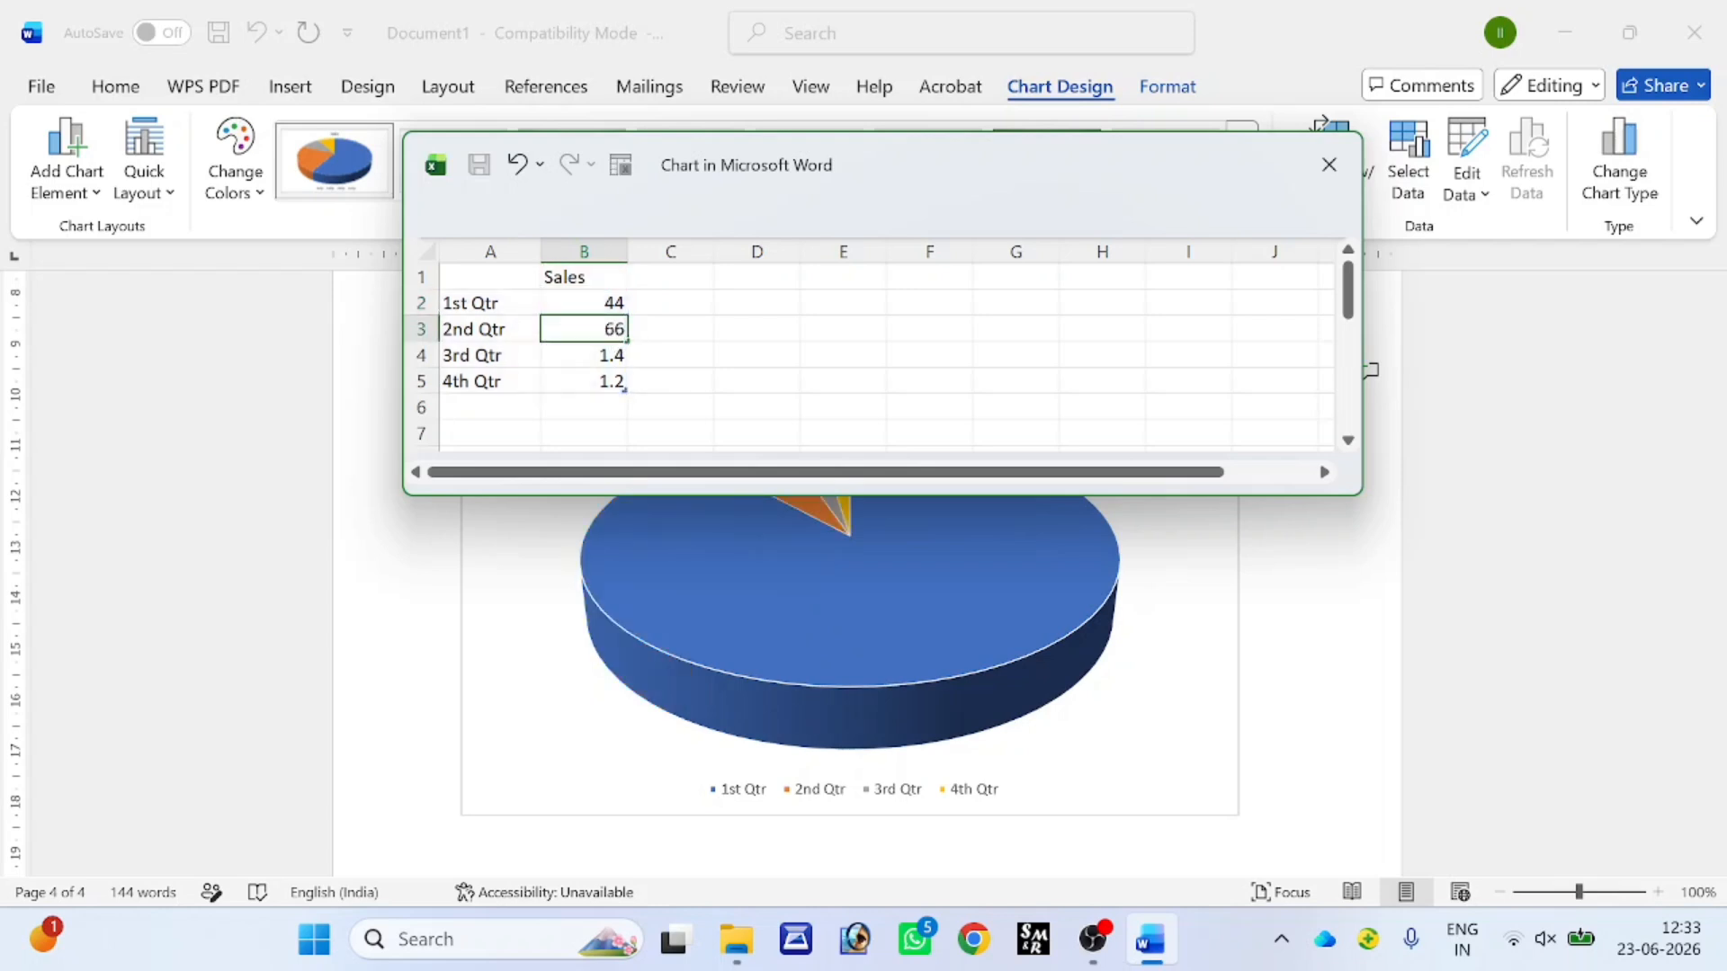
{"action": "left_click", "coordinate": [600, 357]}
{"action": "type", "text": "42"}
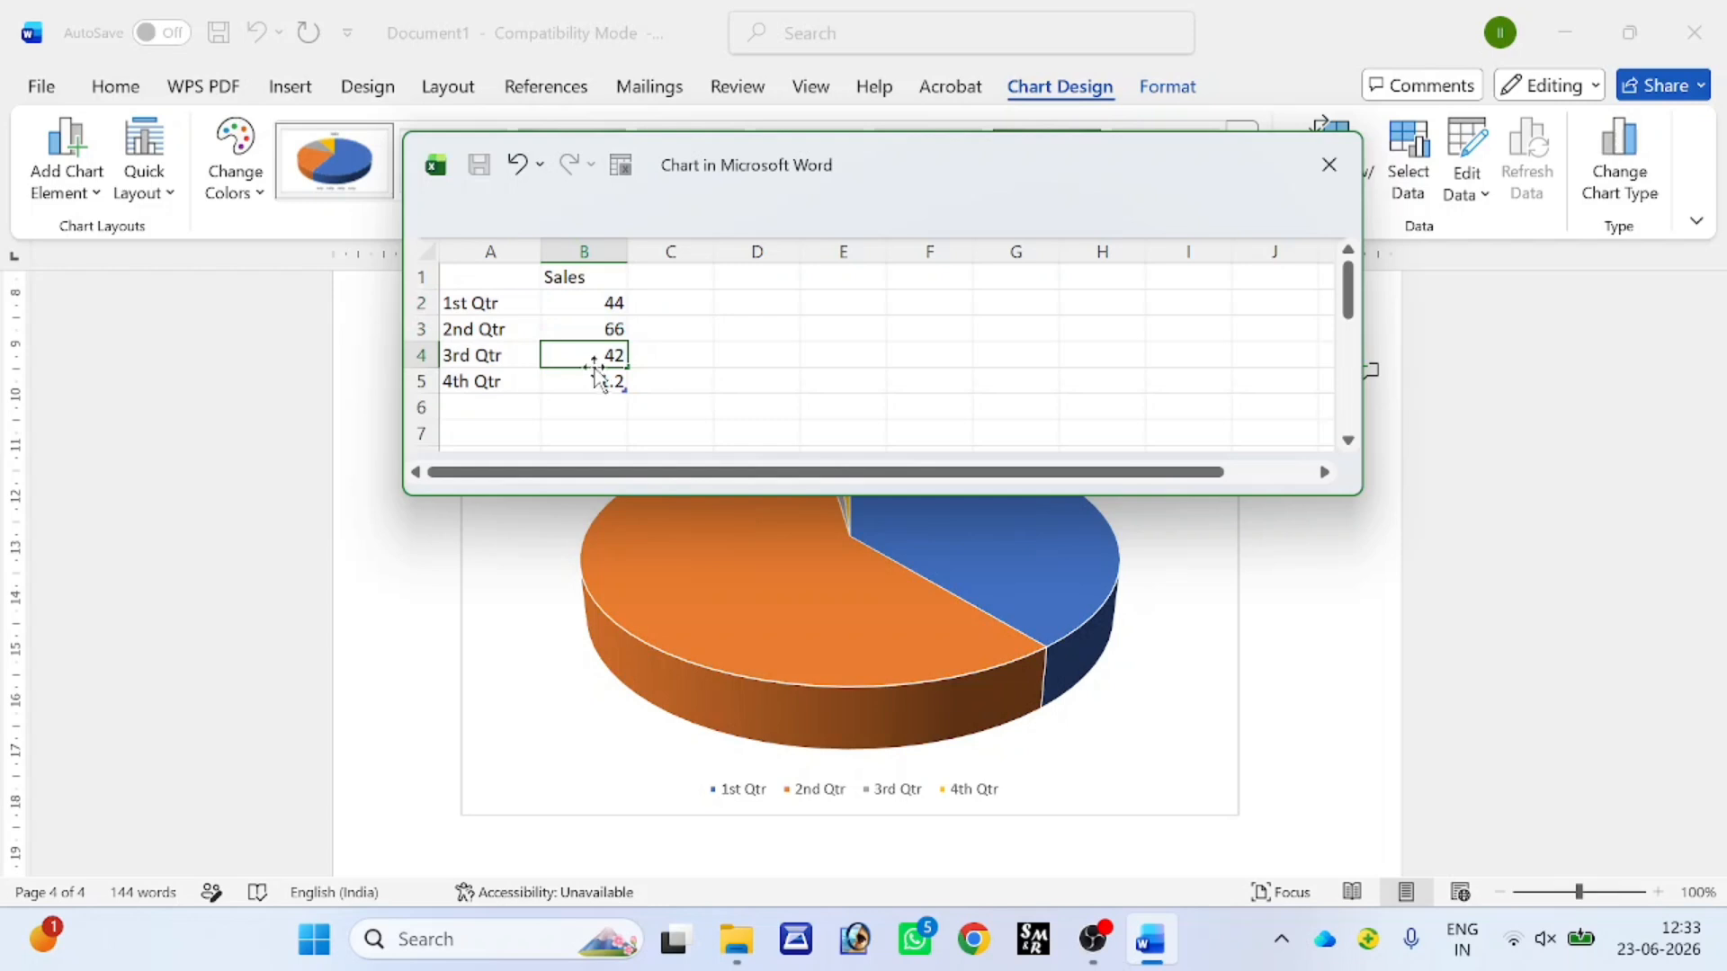
{"action": "left_click", "coordinate": [593, 385]}
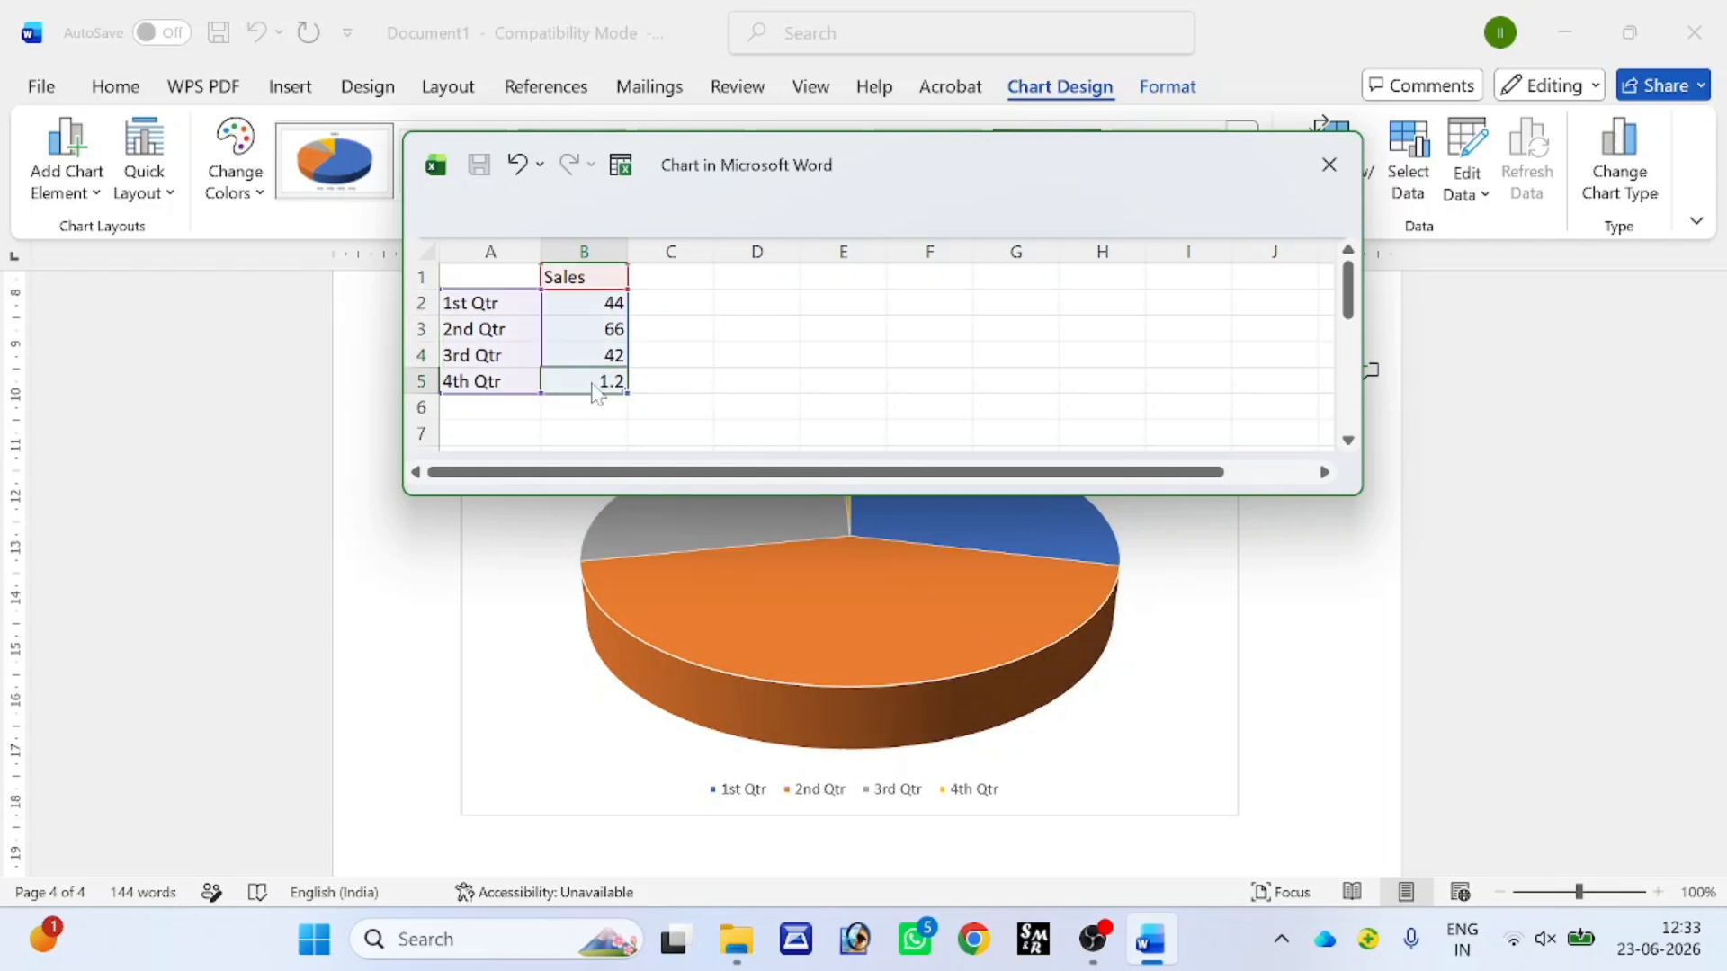
{"action": "type", "text": "10"}
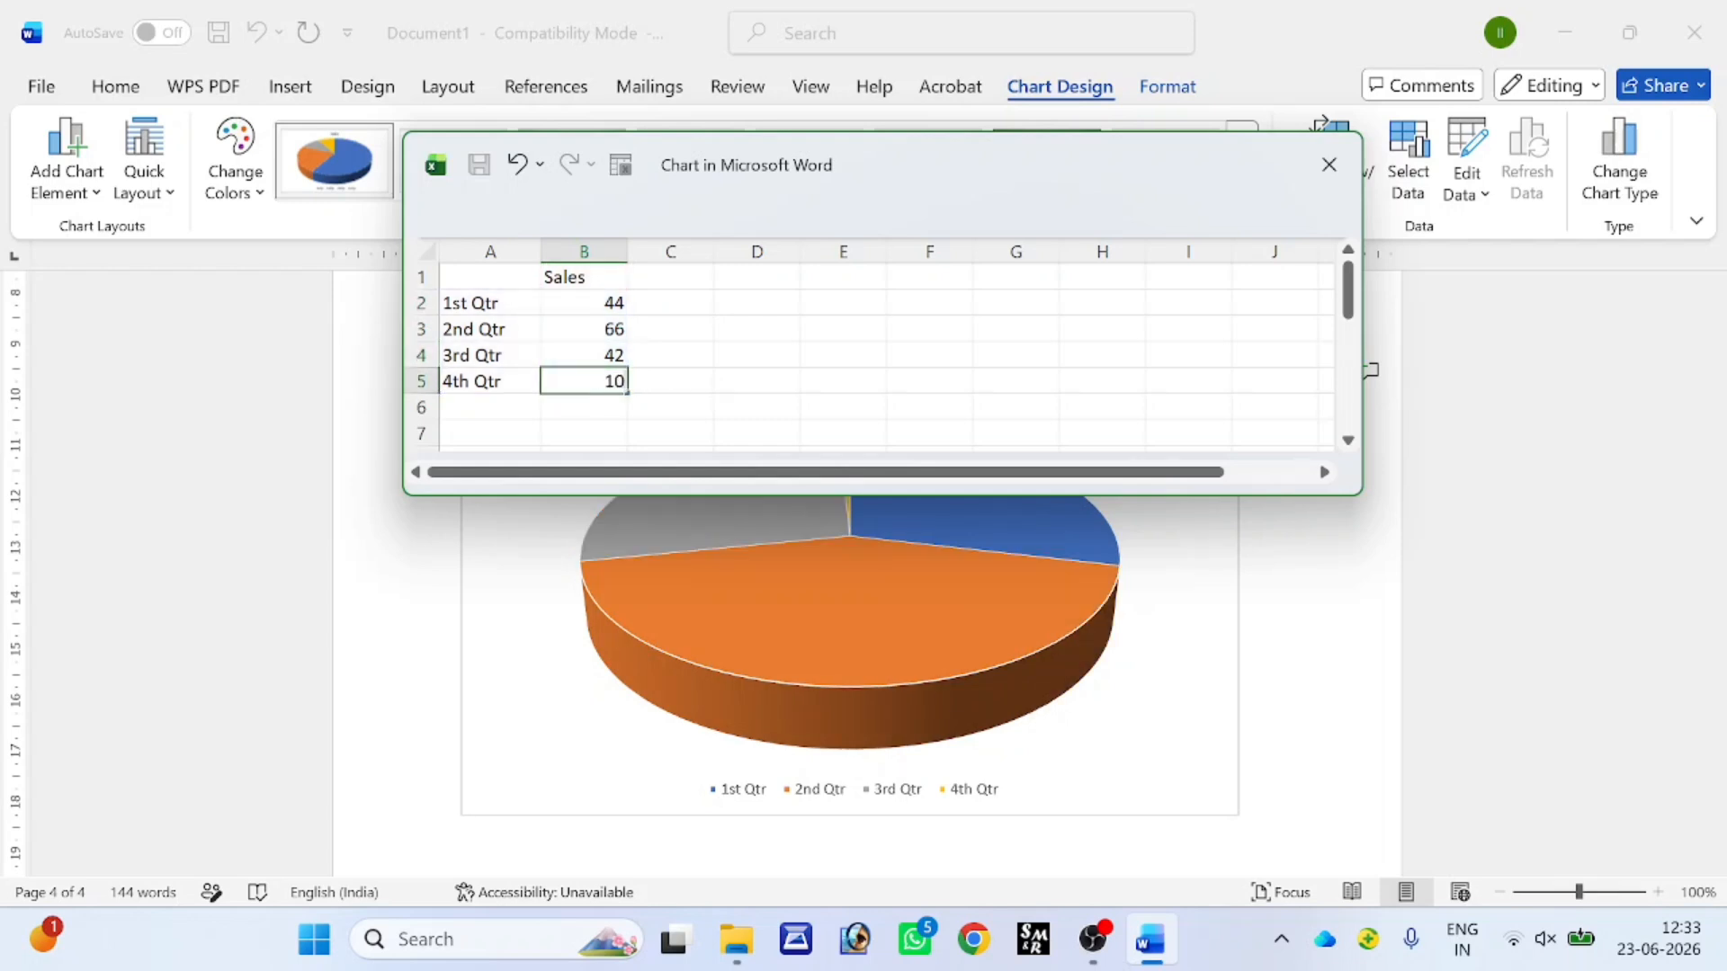
{"action": "left_click", "coordinate": [594, 408]}
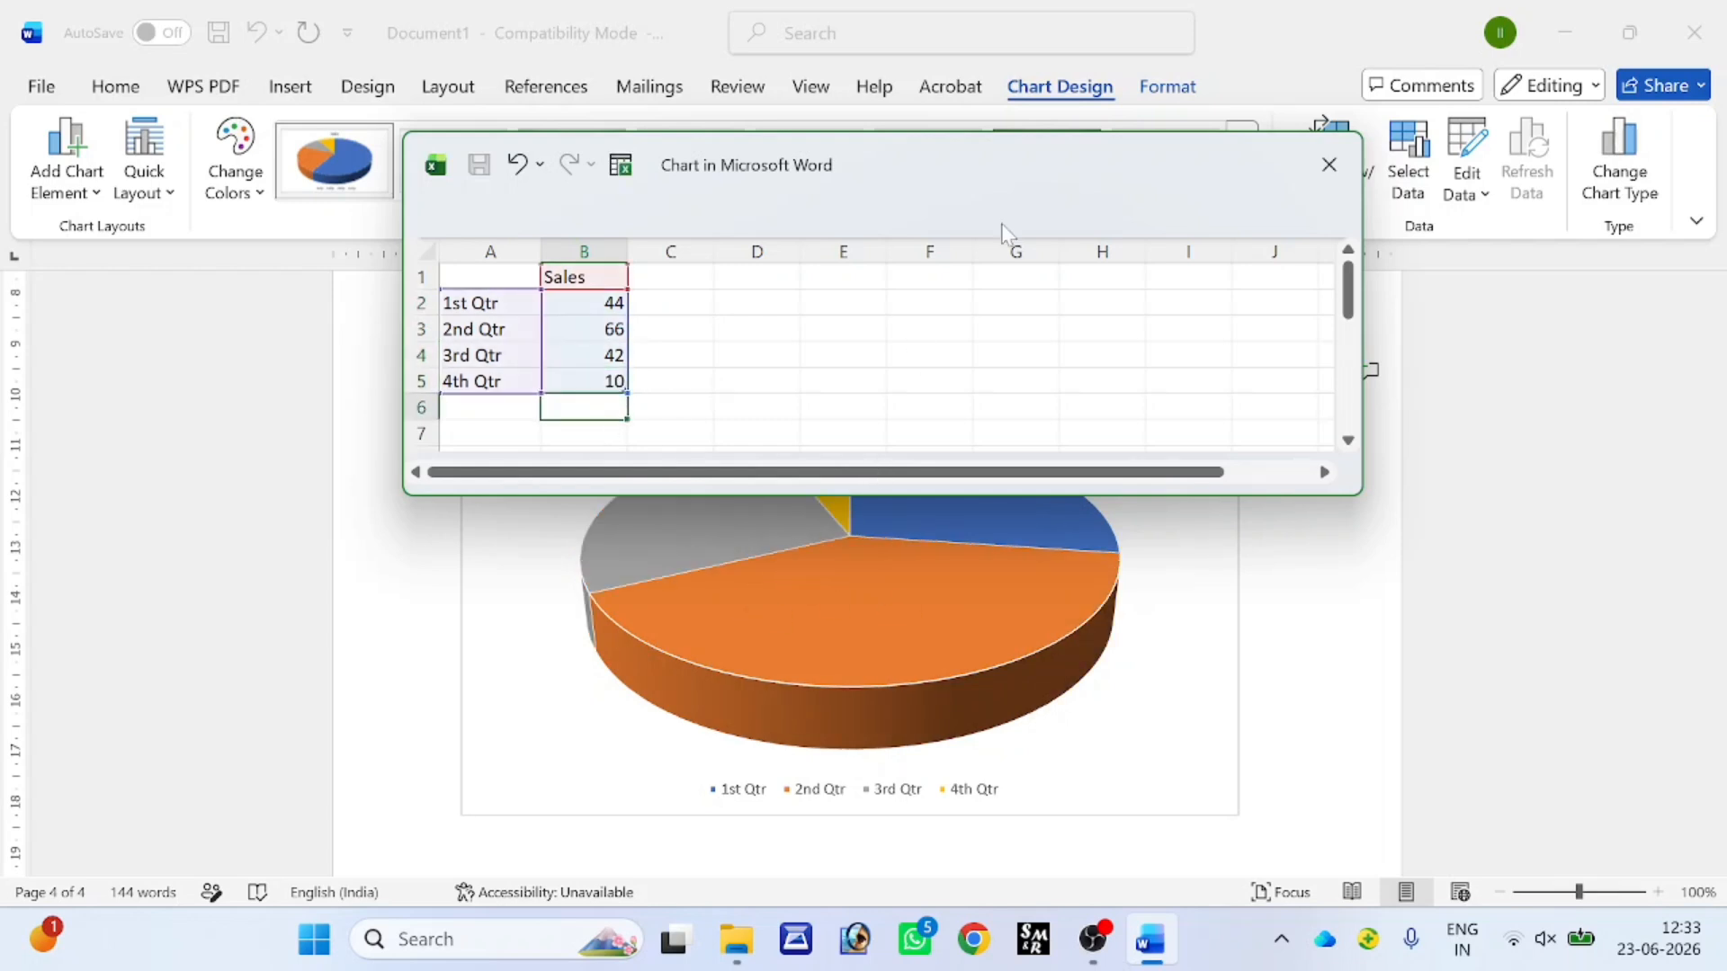
{"action": "left_click", "coordinate": [1315, 196]}
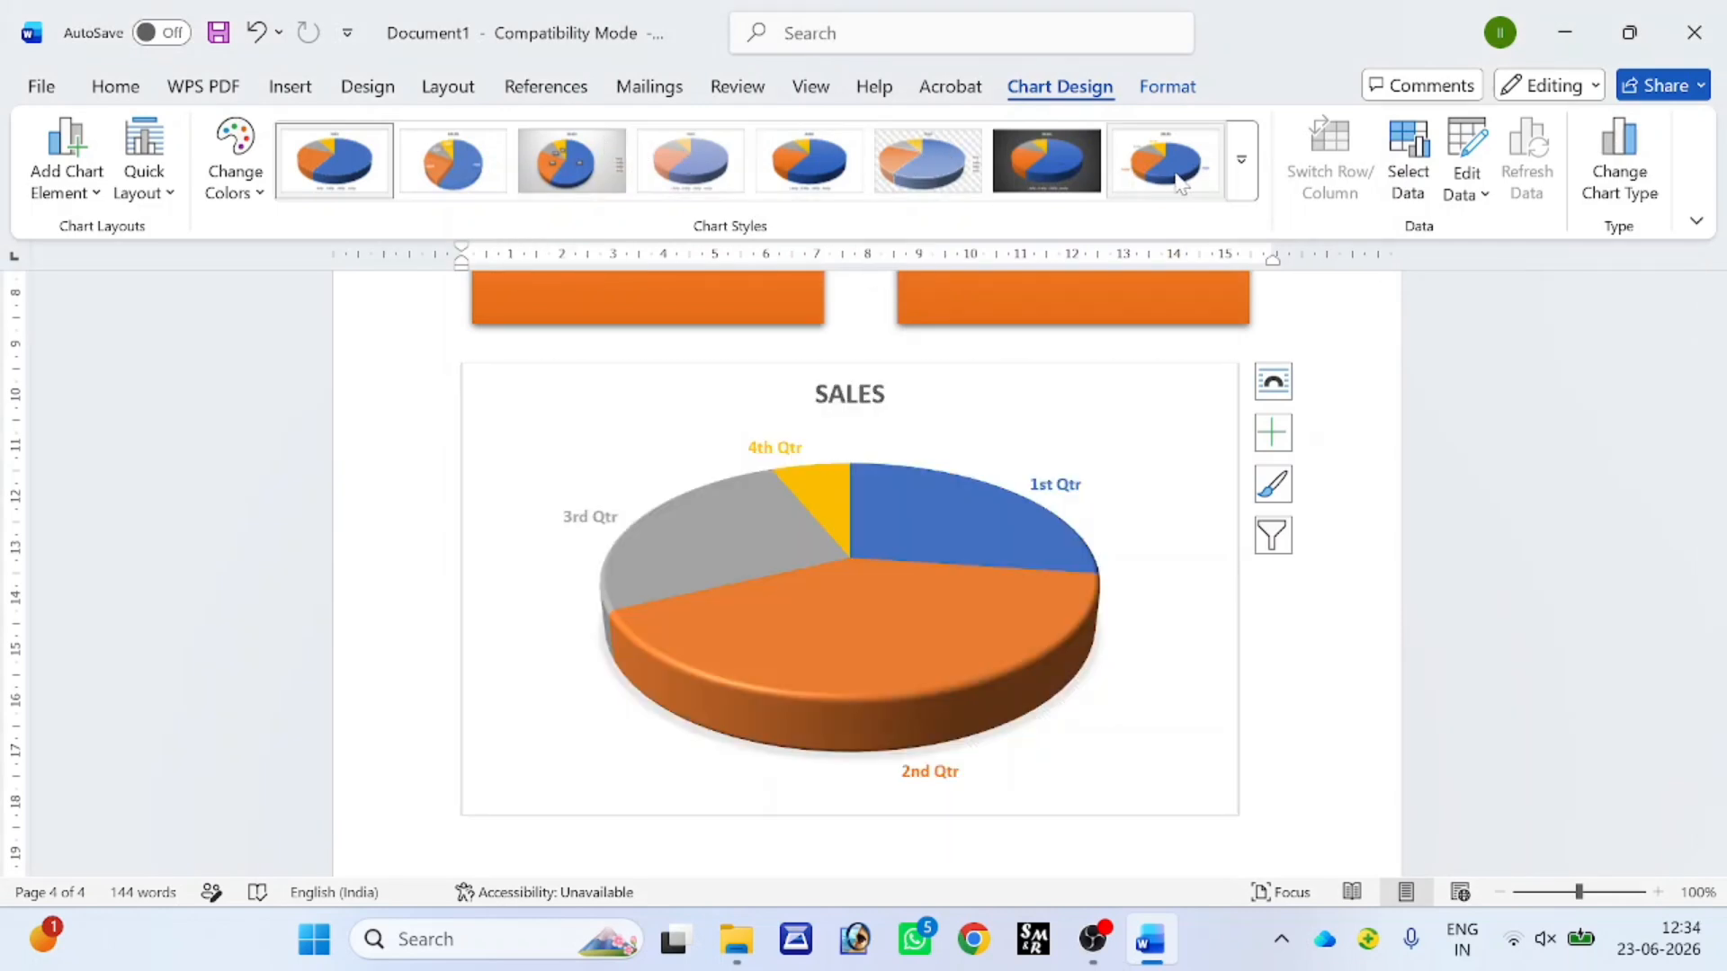
- Apply the third chart style, with a grey gradient background, to the pie chart and recolour it with the third Colorful palette
{"action": "left_click", "coordinate": [576, 181]}
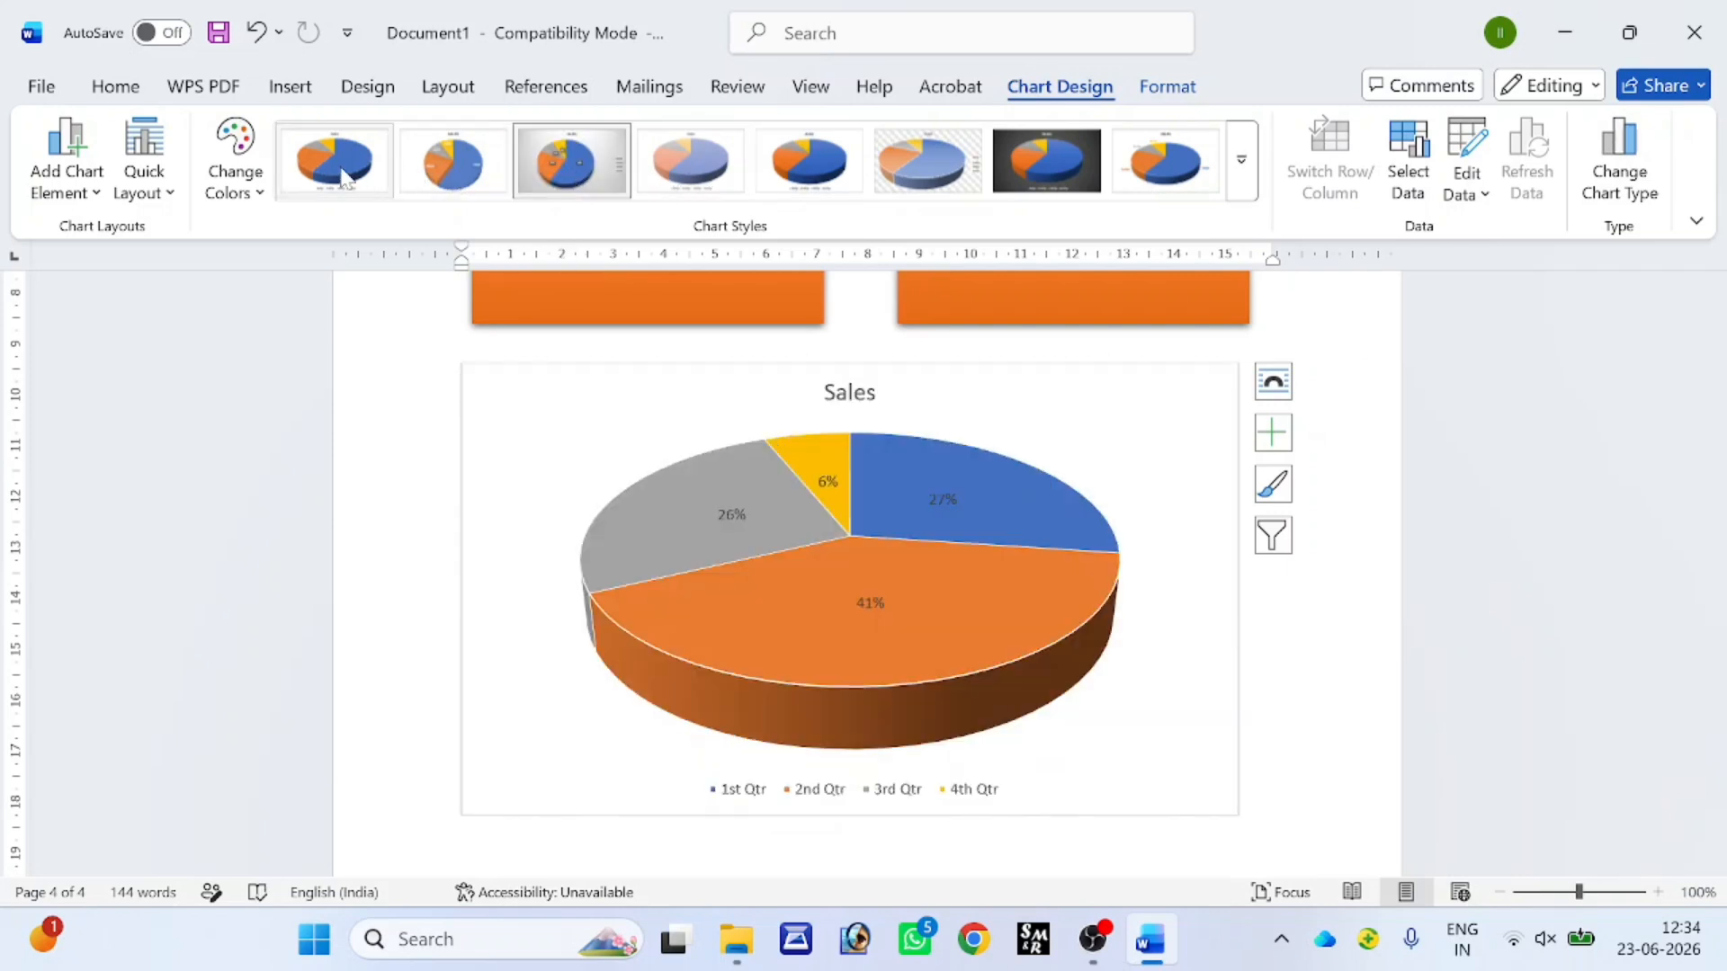
{"action": "left_click", "coordinate": [1238, 166]}
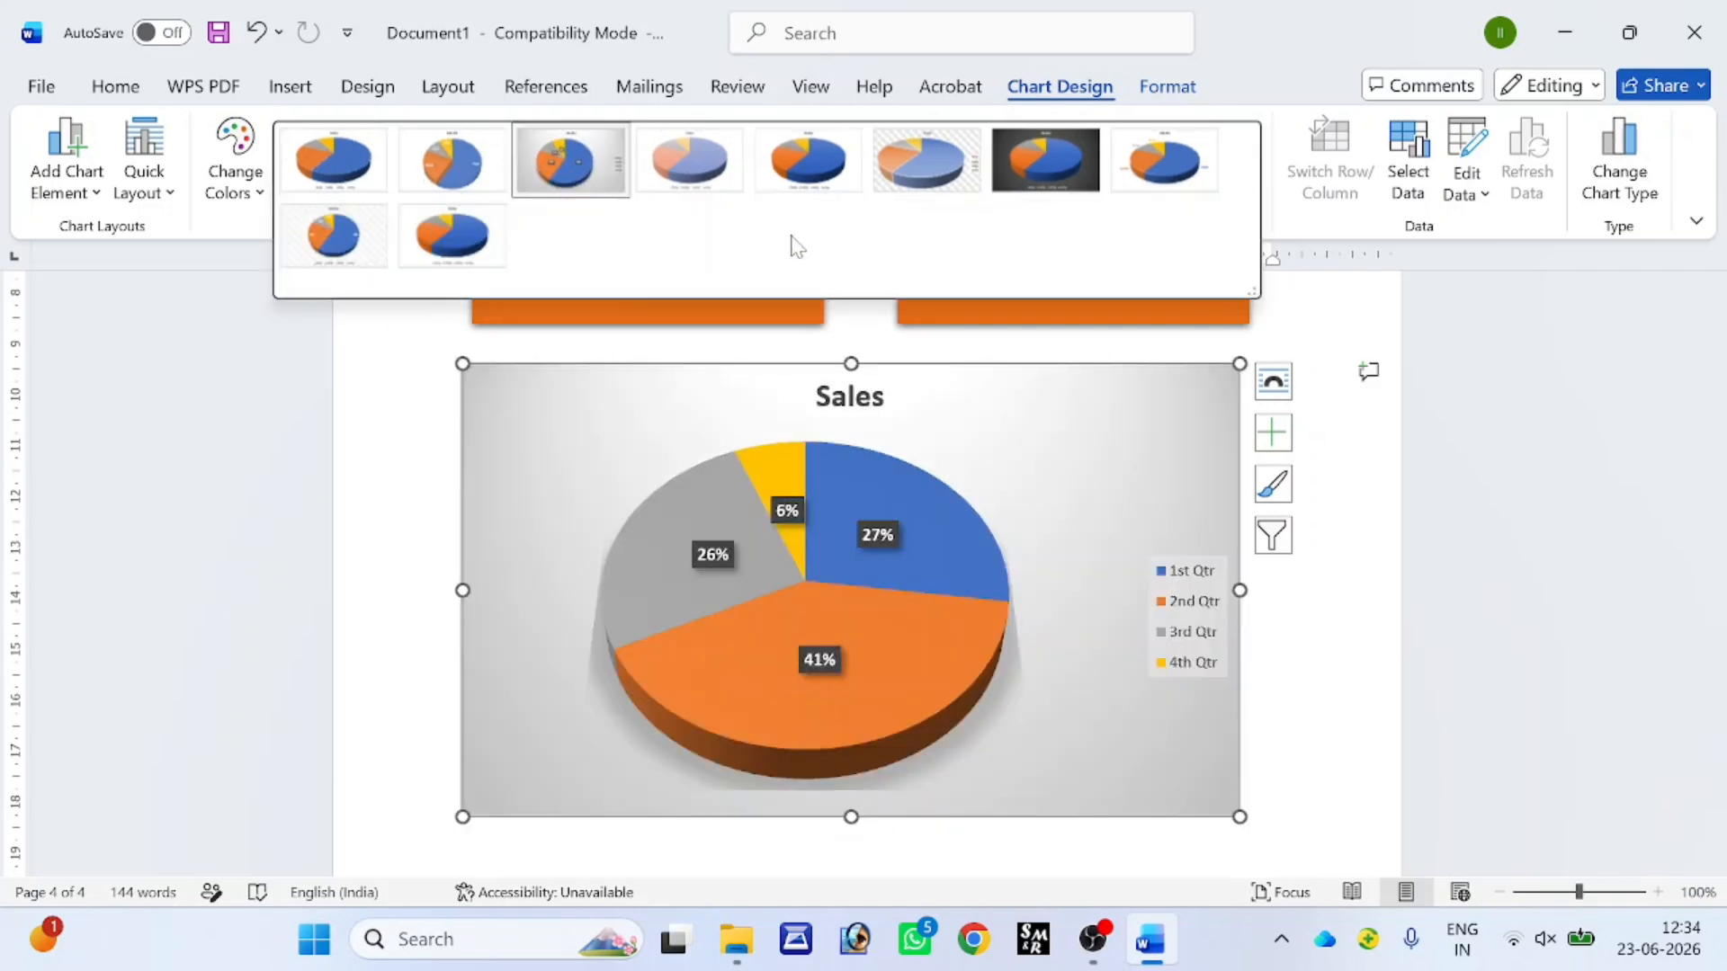
{"action": "left_click", "coordinate": [1319, 334]}
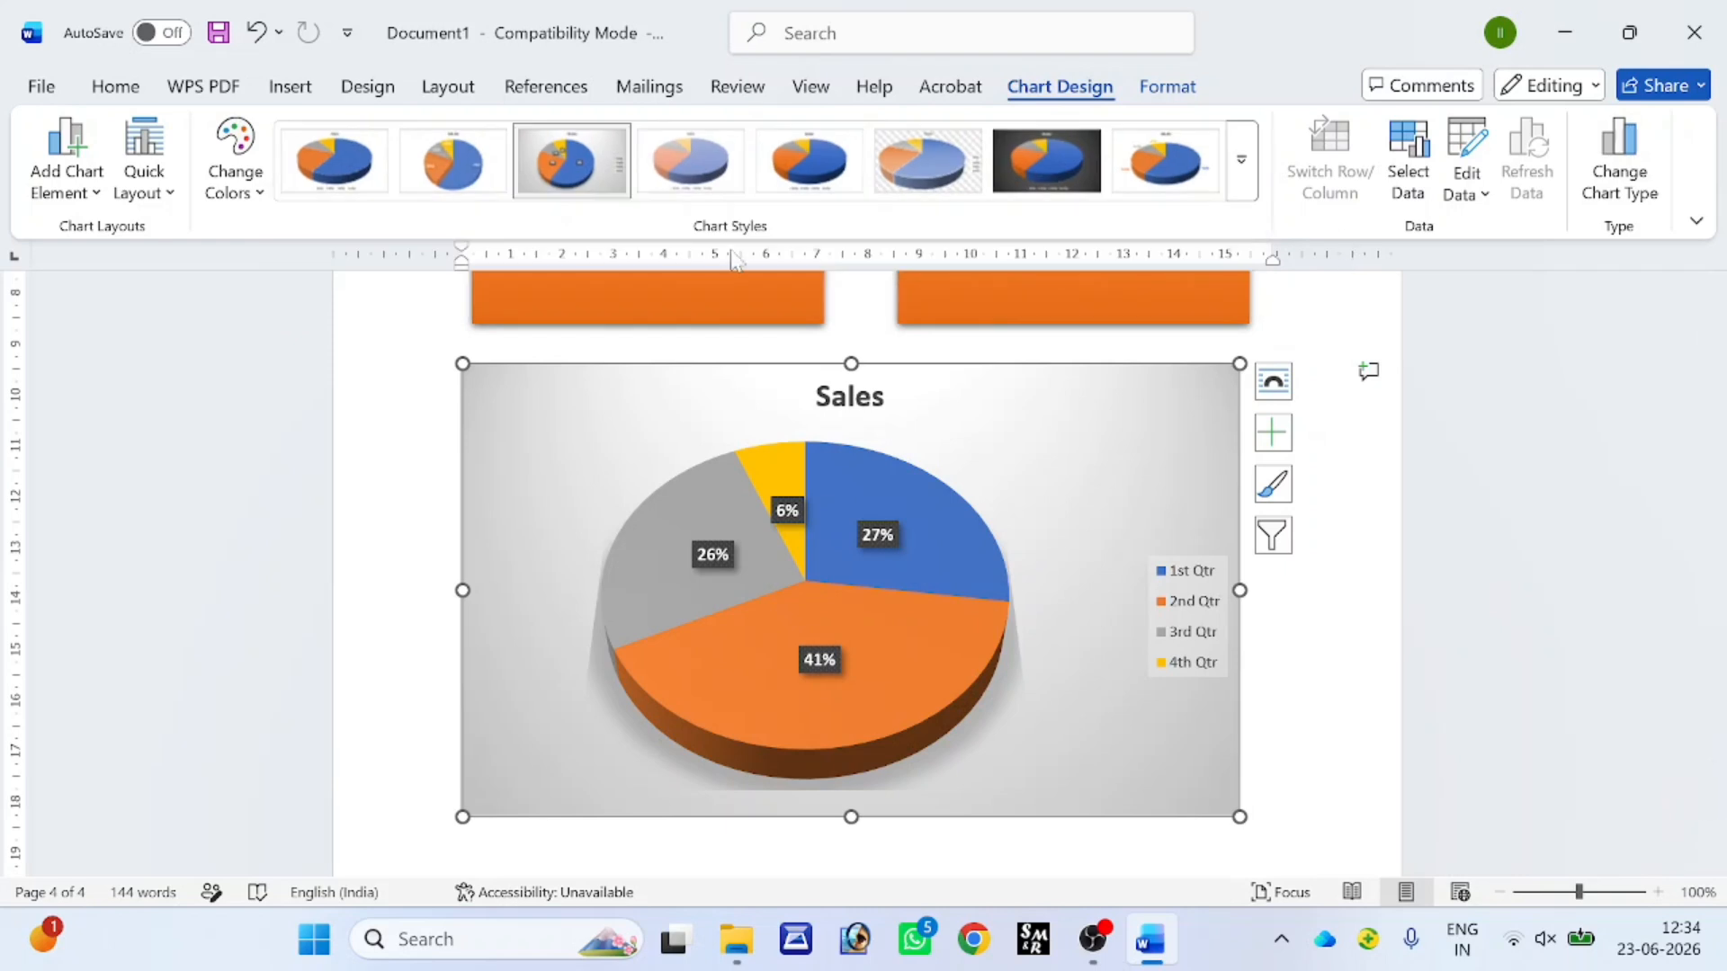
{"action": "left_click", "coordinate": [259, 194]}
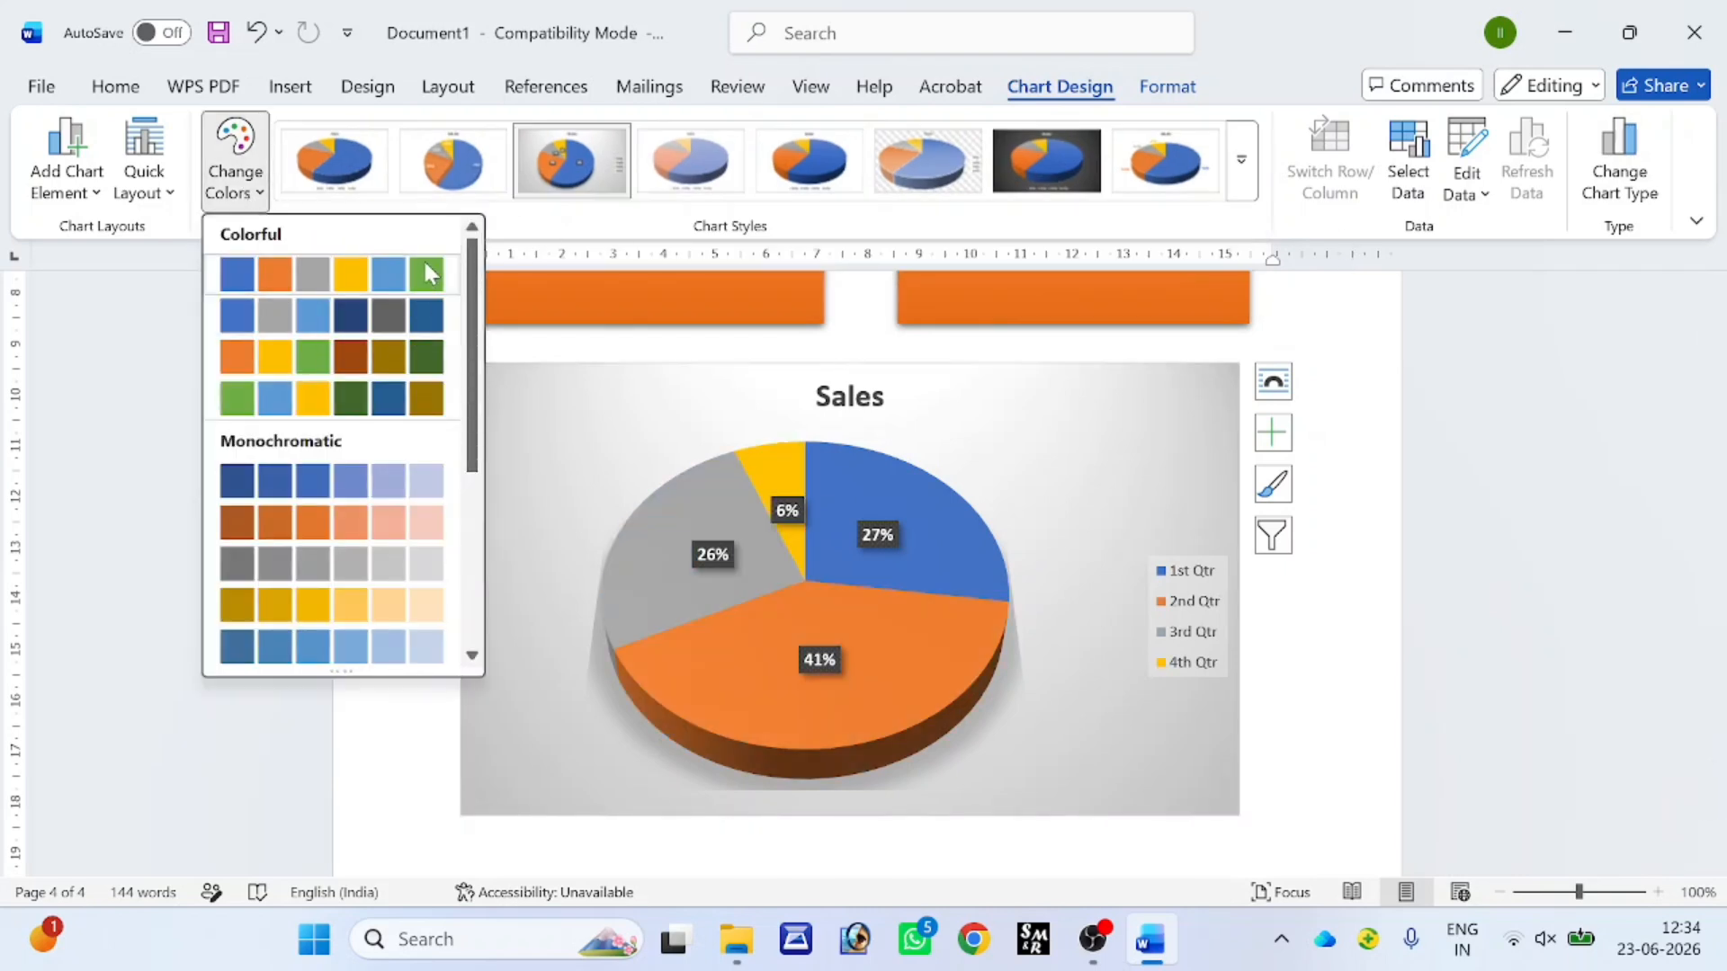
{"action": "left_click", "coordinate": [395, 358]}
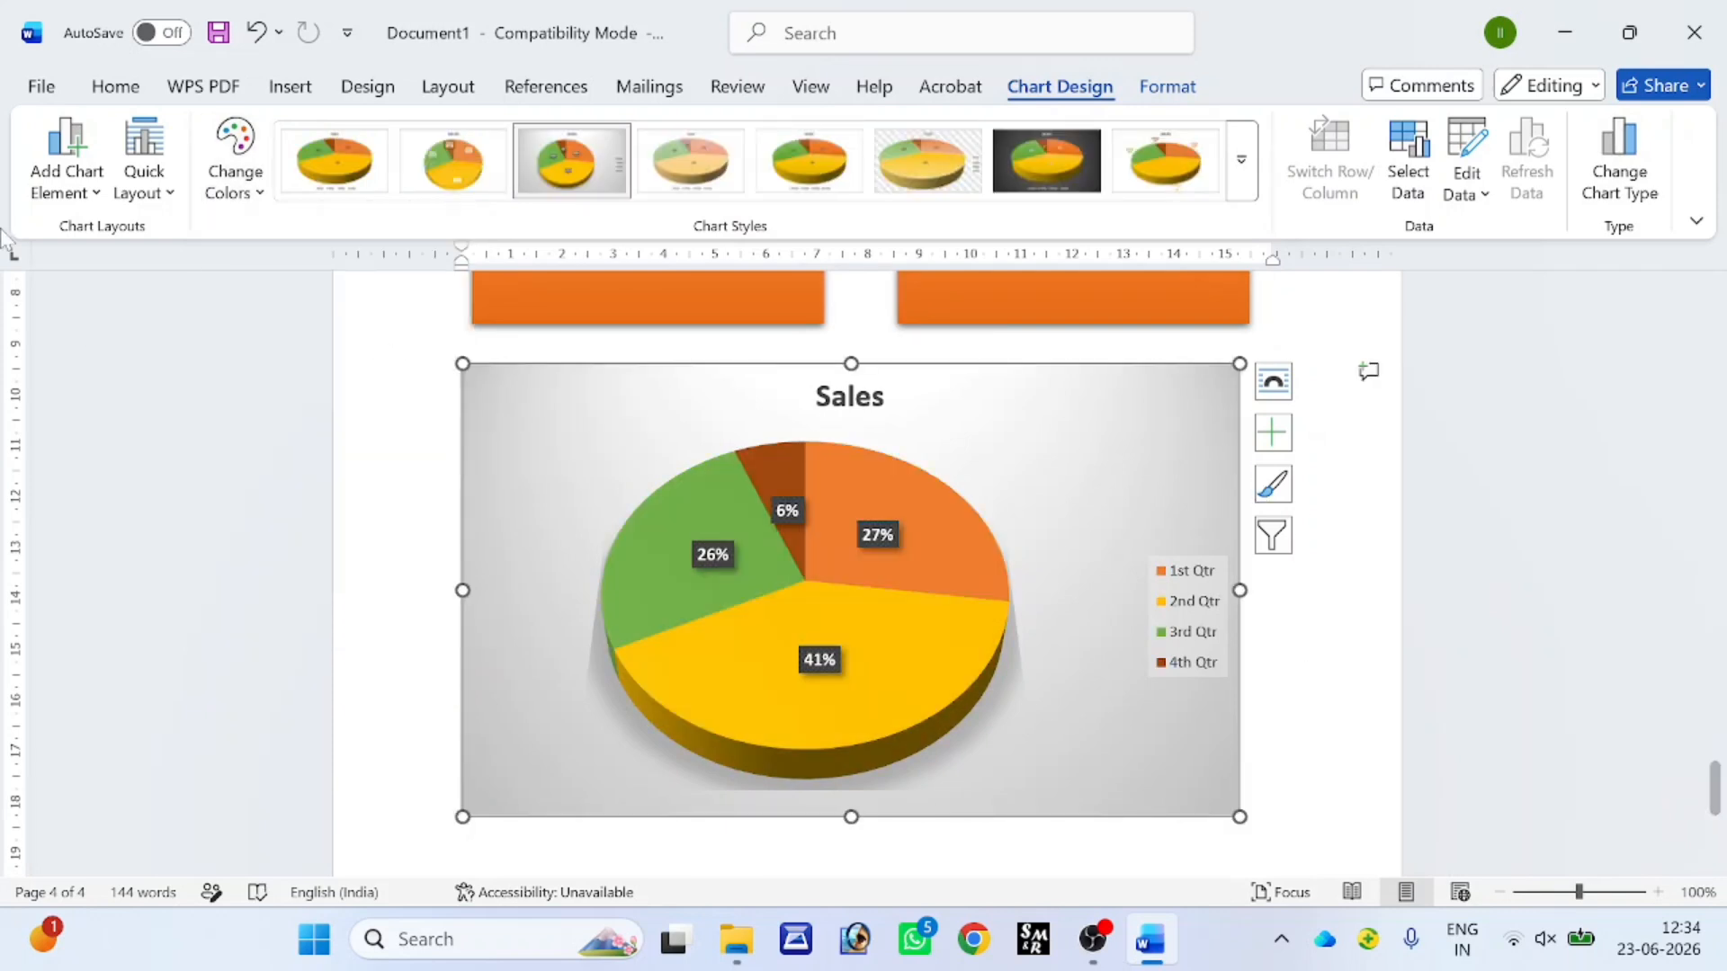
- Place the pie chart's legend on the left side of the chart
{"action": "left_click", "coordinate": [63, 158]}
{"action": "mouse_move", "coordinate": [99, 281]}
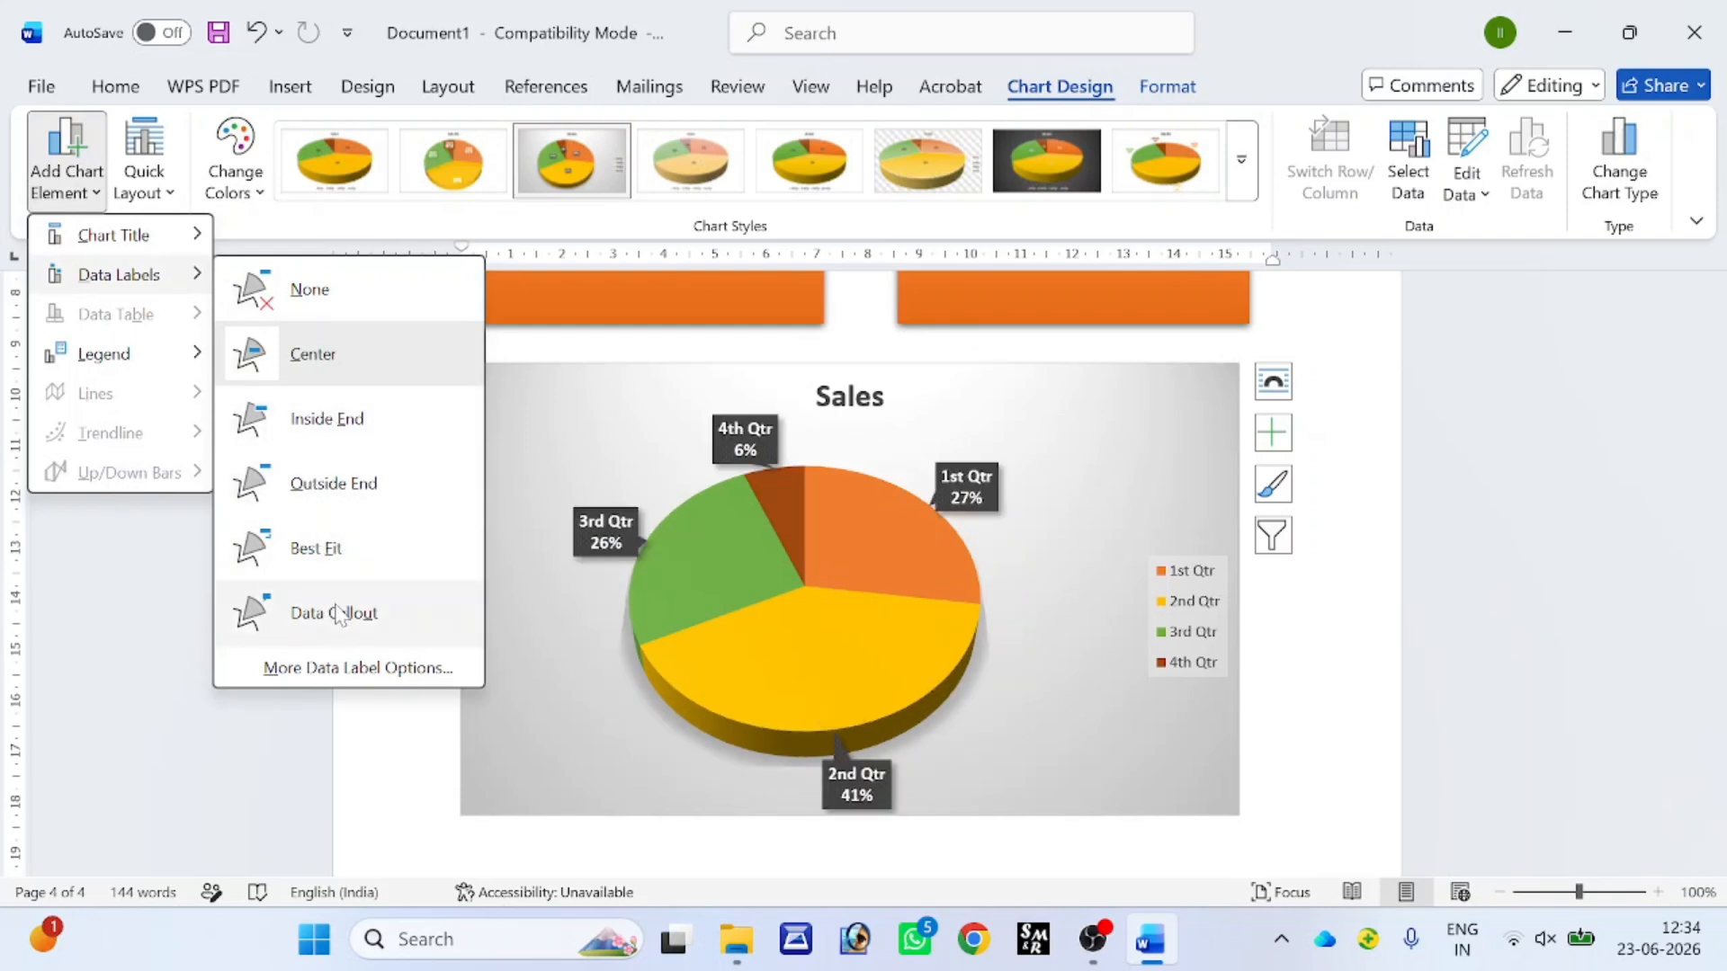
{"action": "mouse_move", "coordinate": [142, 353]}
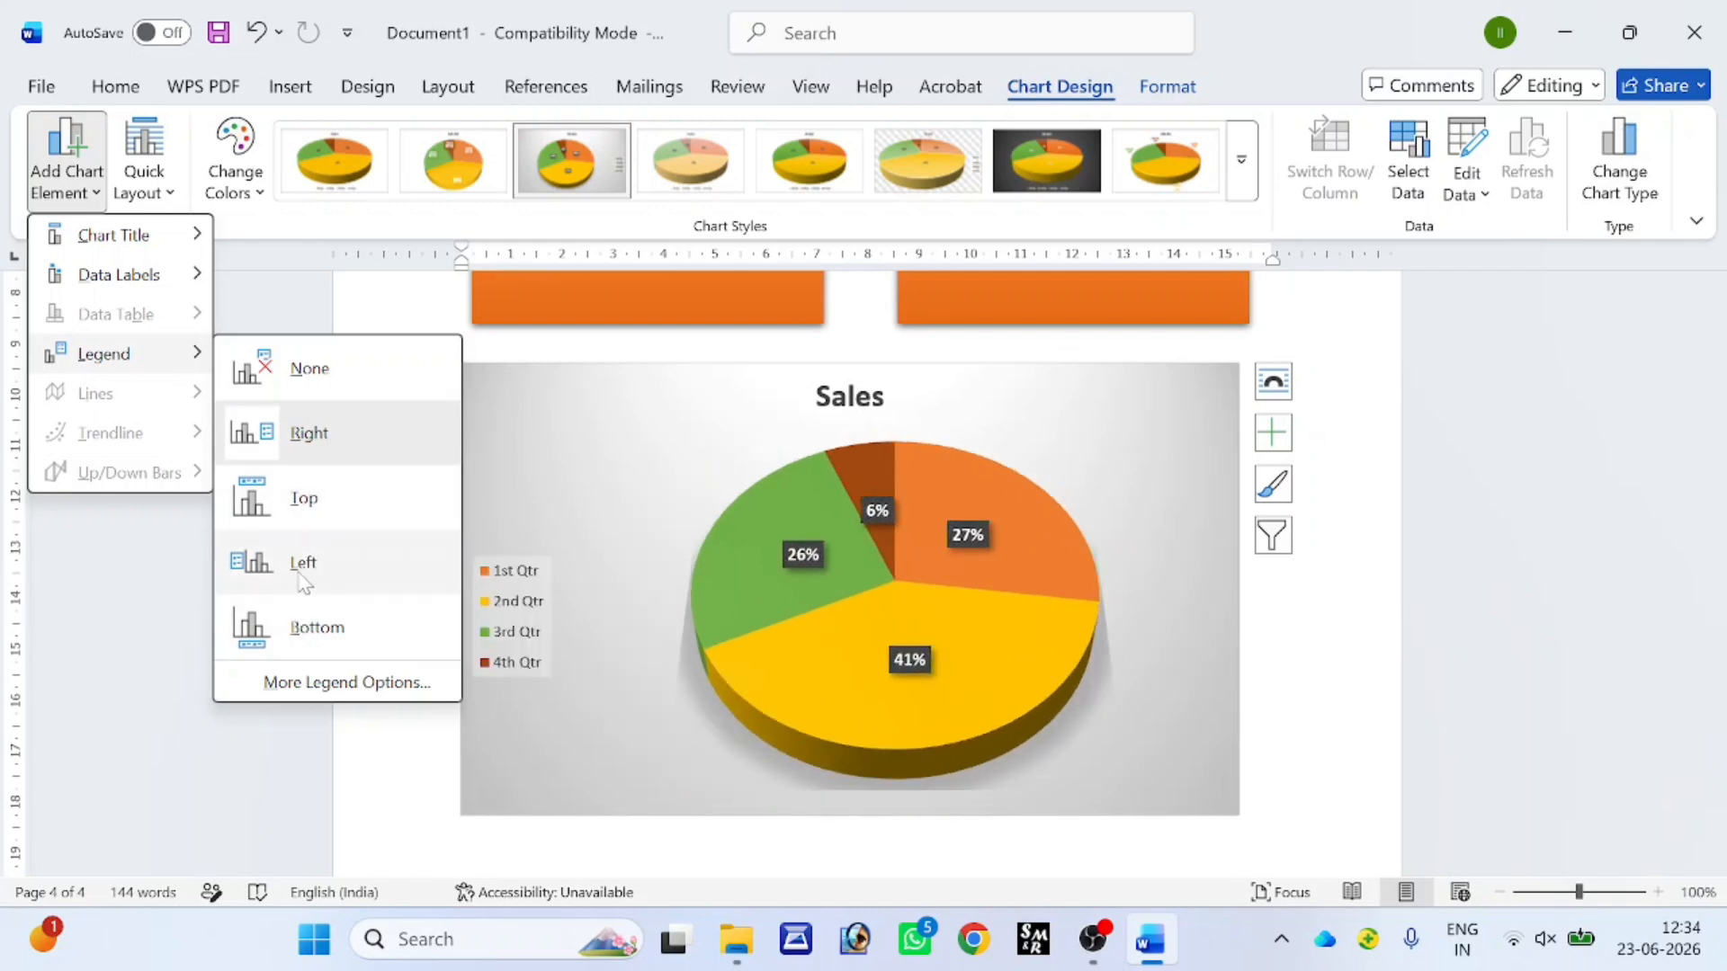
{"action": "left_click", "coordinate": [303, 564]}
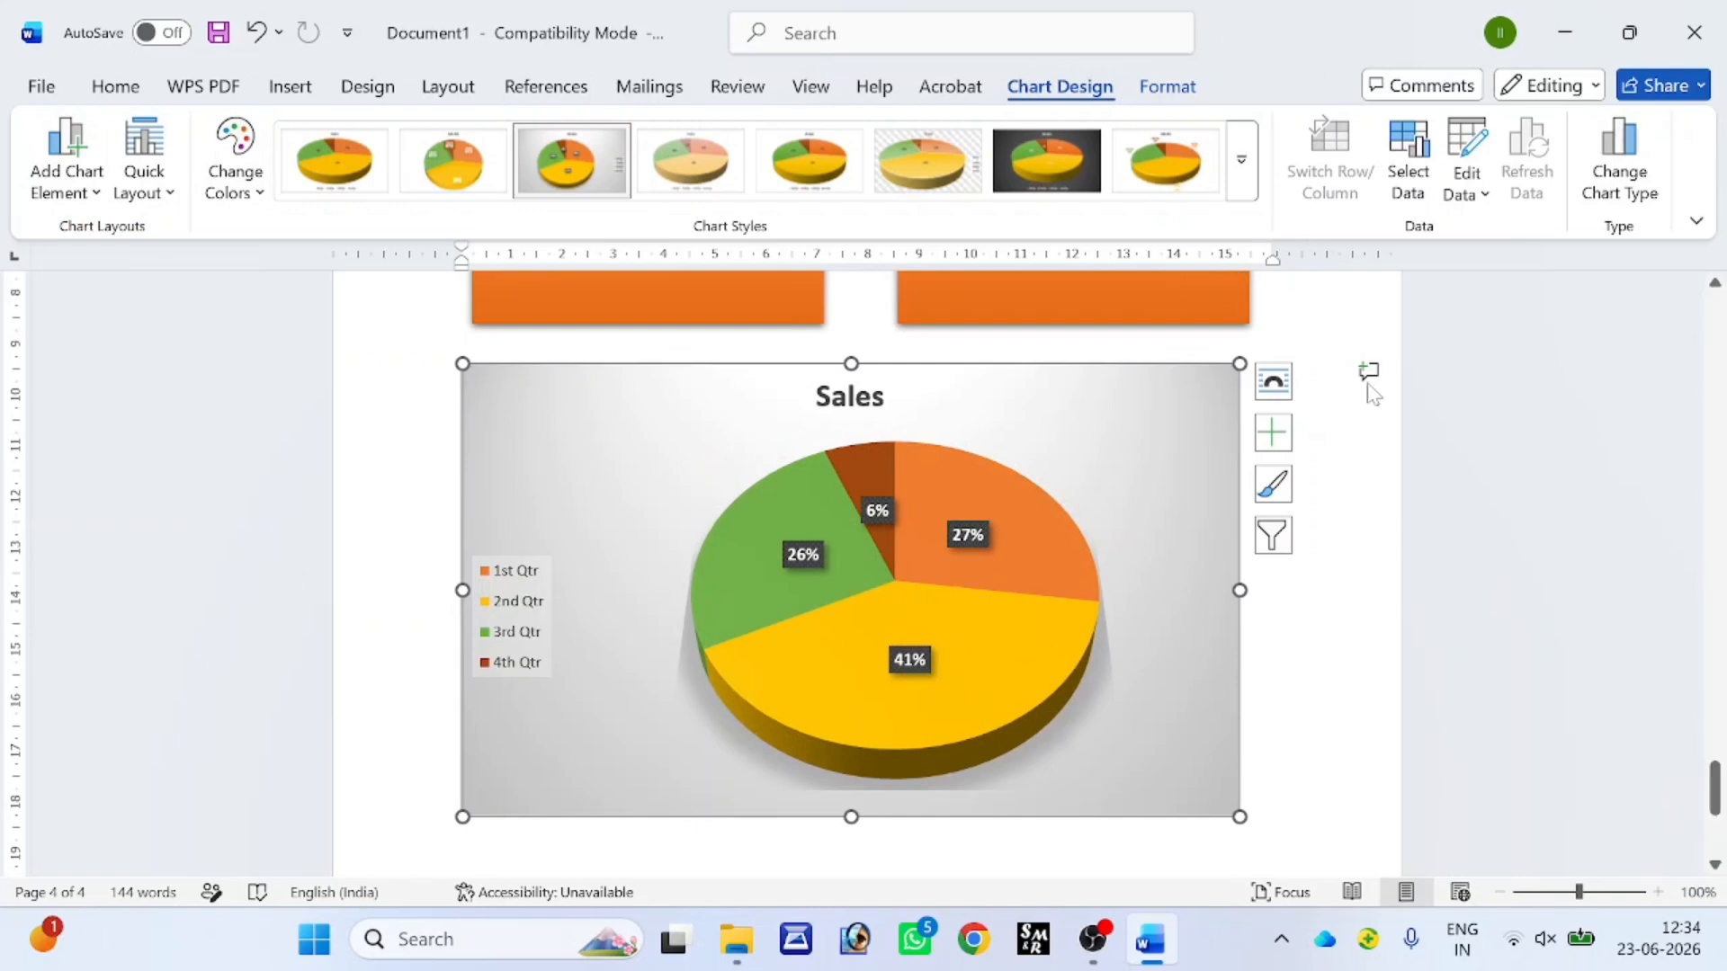
- Change the Sales chart to the Pie of Pie type and reopen the chart type choices
{"action": "left_click", "coordinate": [1619, 160]}
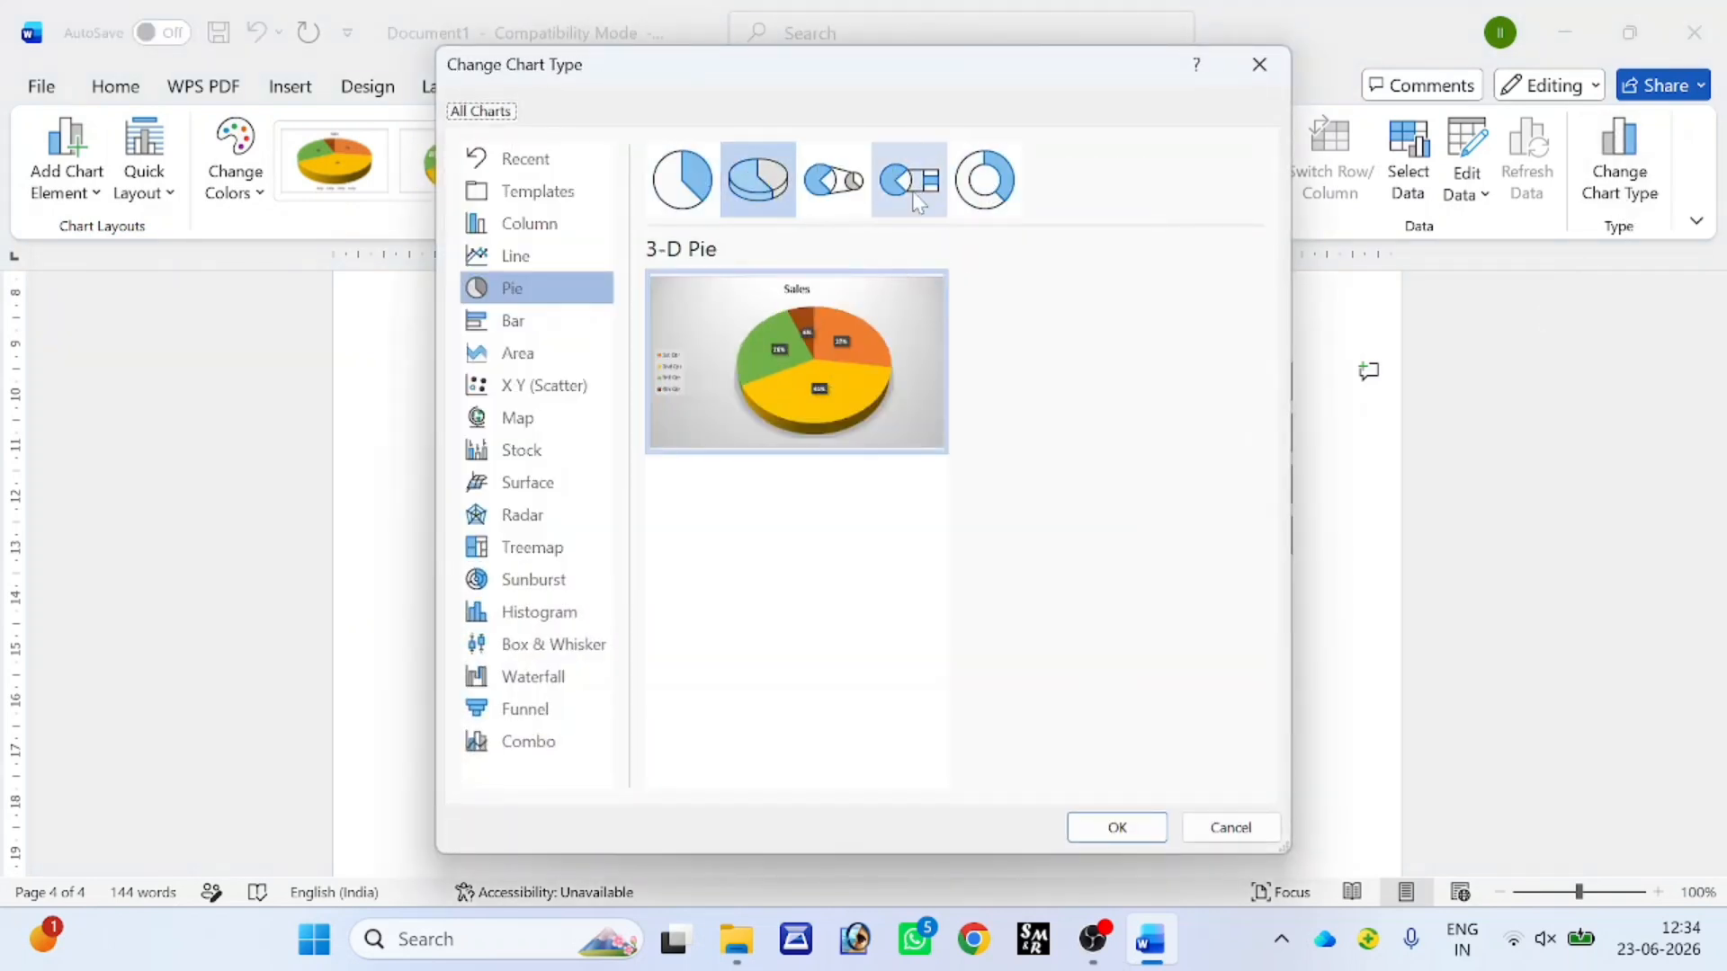
{"action": "left_click", "coordinate": [837, 184]}
{"action": "left_click", "coordinate": [1118, 826]}
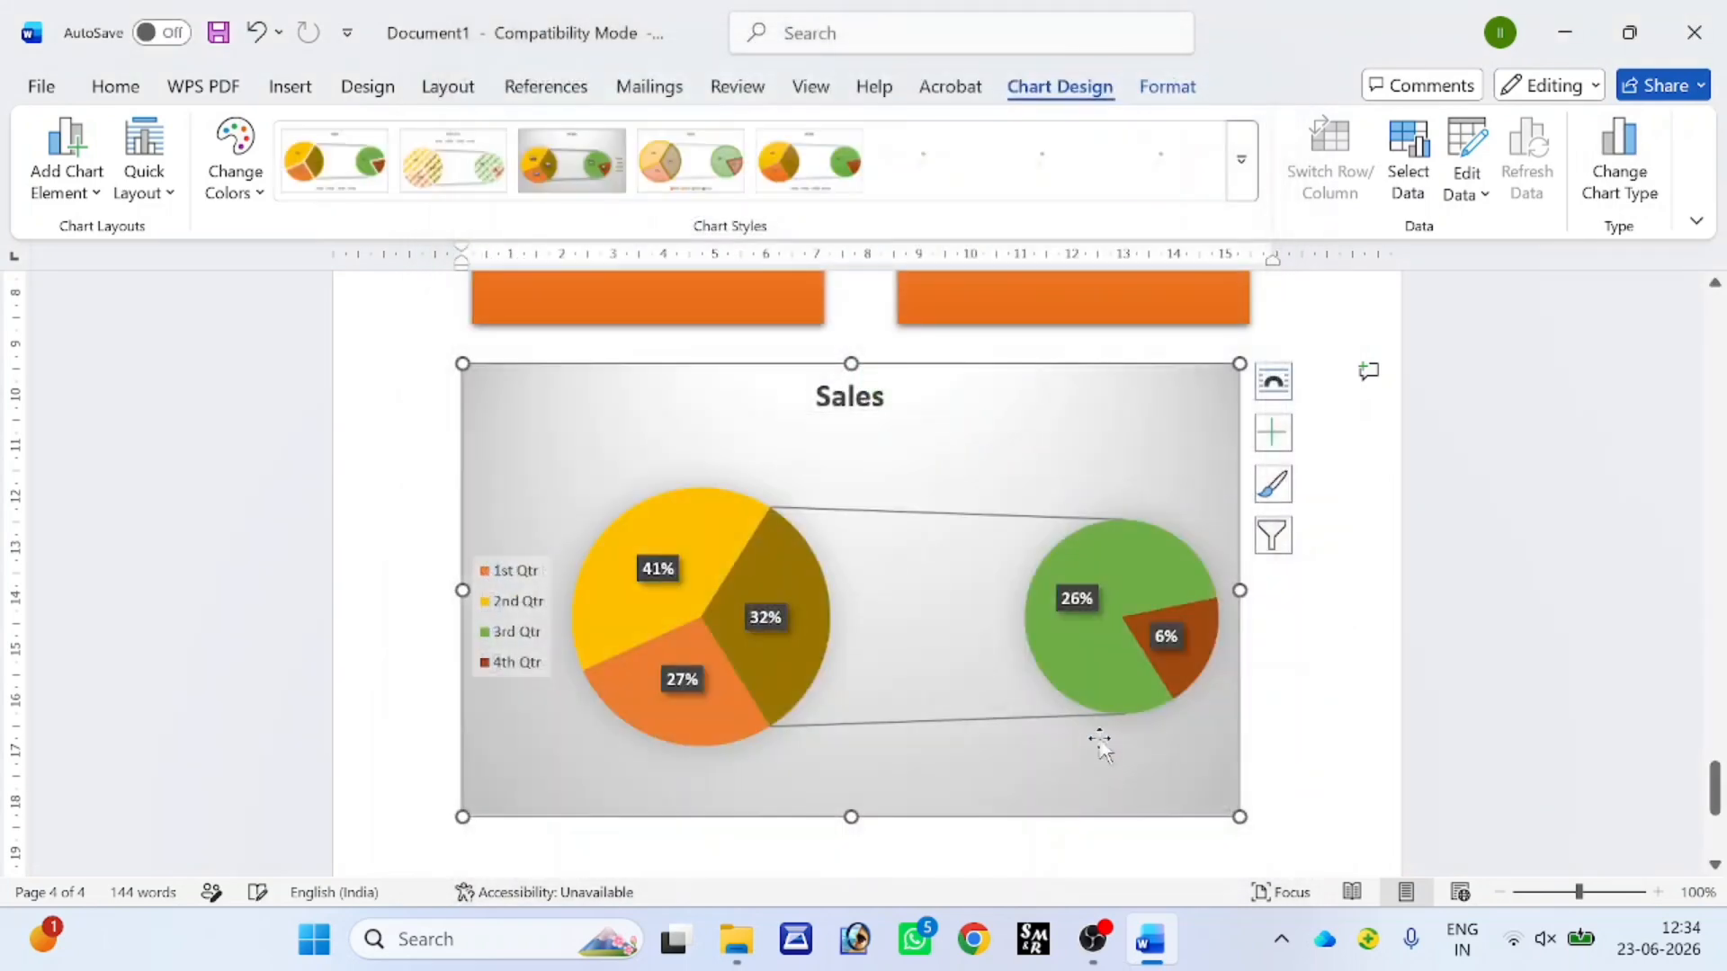
{"action": "left_click", "coordinate": [1618, 173]}
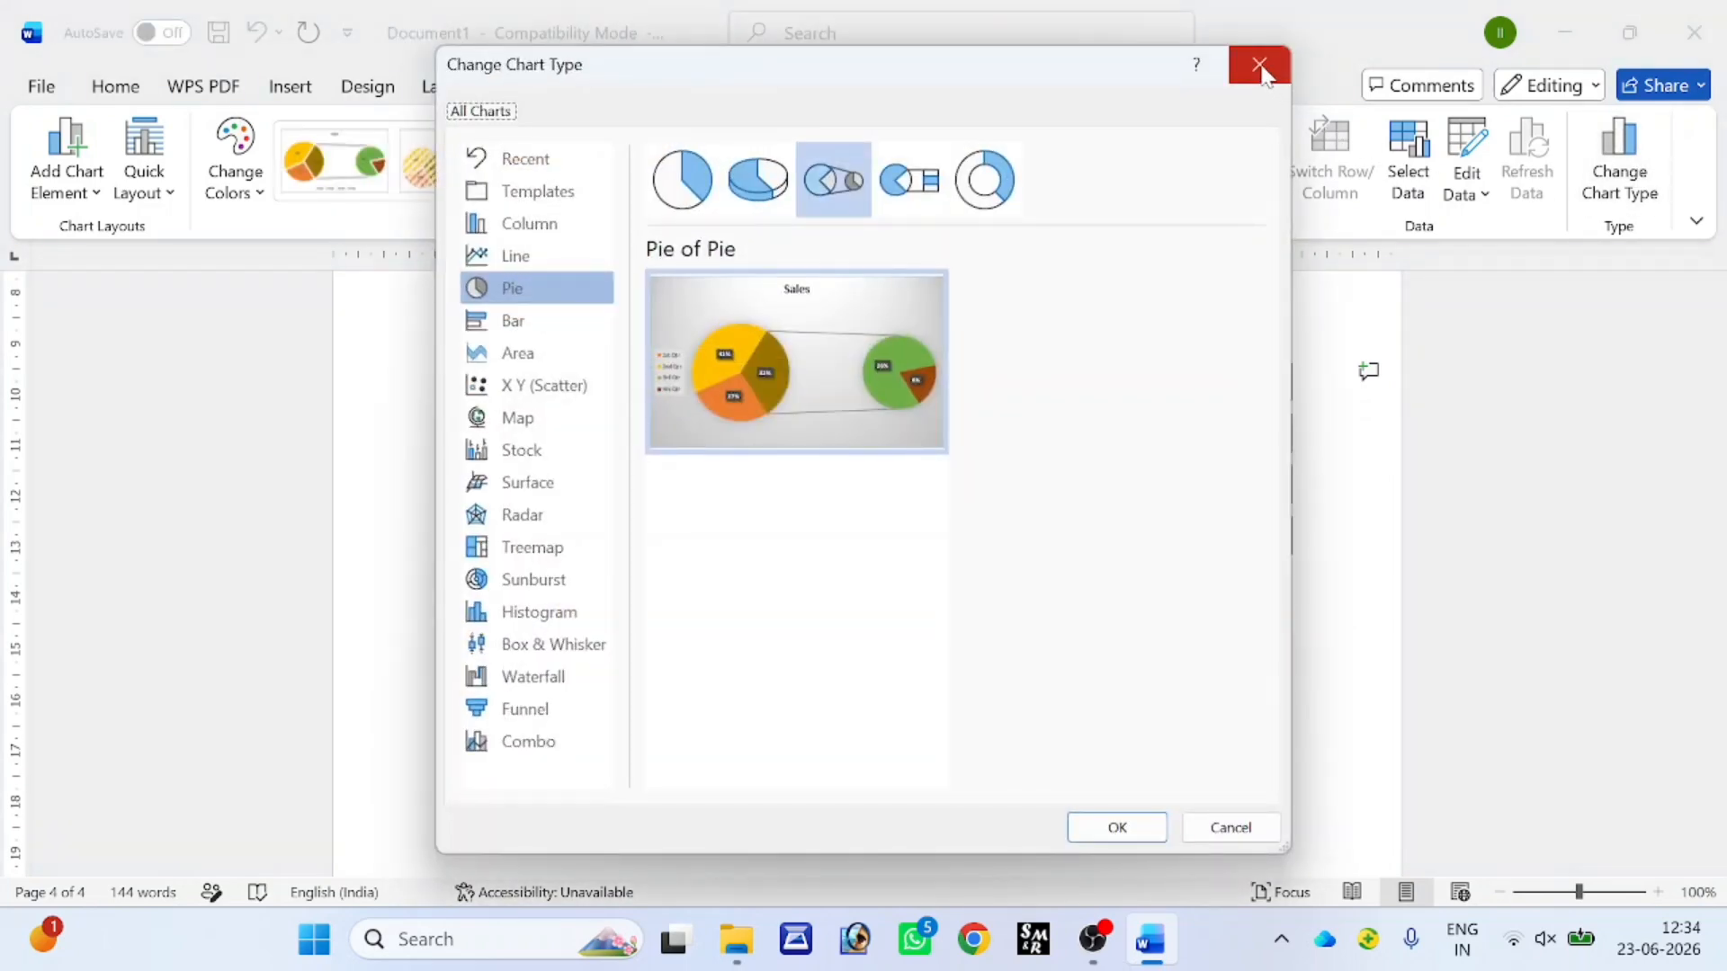
- Leave the chart type unchanged and place the cursor on the empty line below the Pie of Pie chart
{"action": "left_click", "coordinate": [1259, 66]}
{"action": "left_click", "coordinate": [1304, 719]}
{"action": "scroll", "coordinate": [867, 575], "scroll_direction": "down", "scroll_amount": 3}
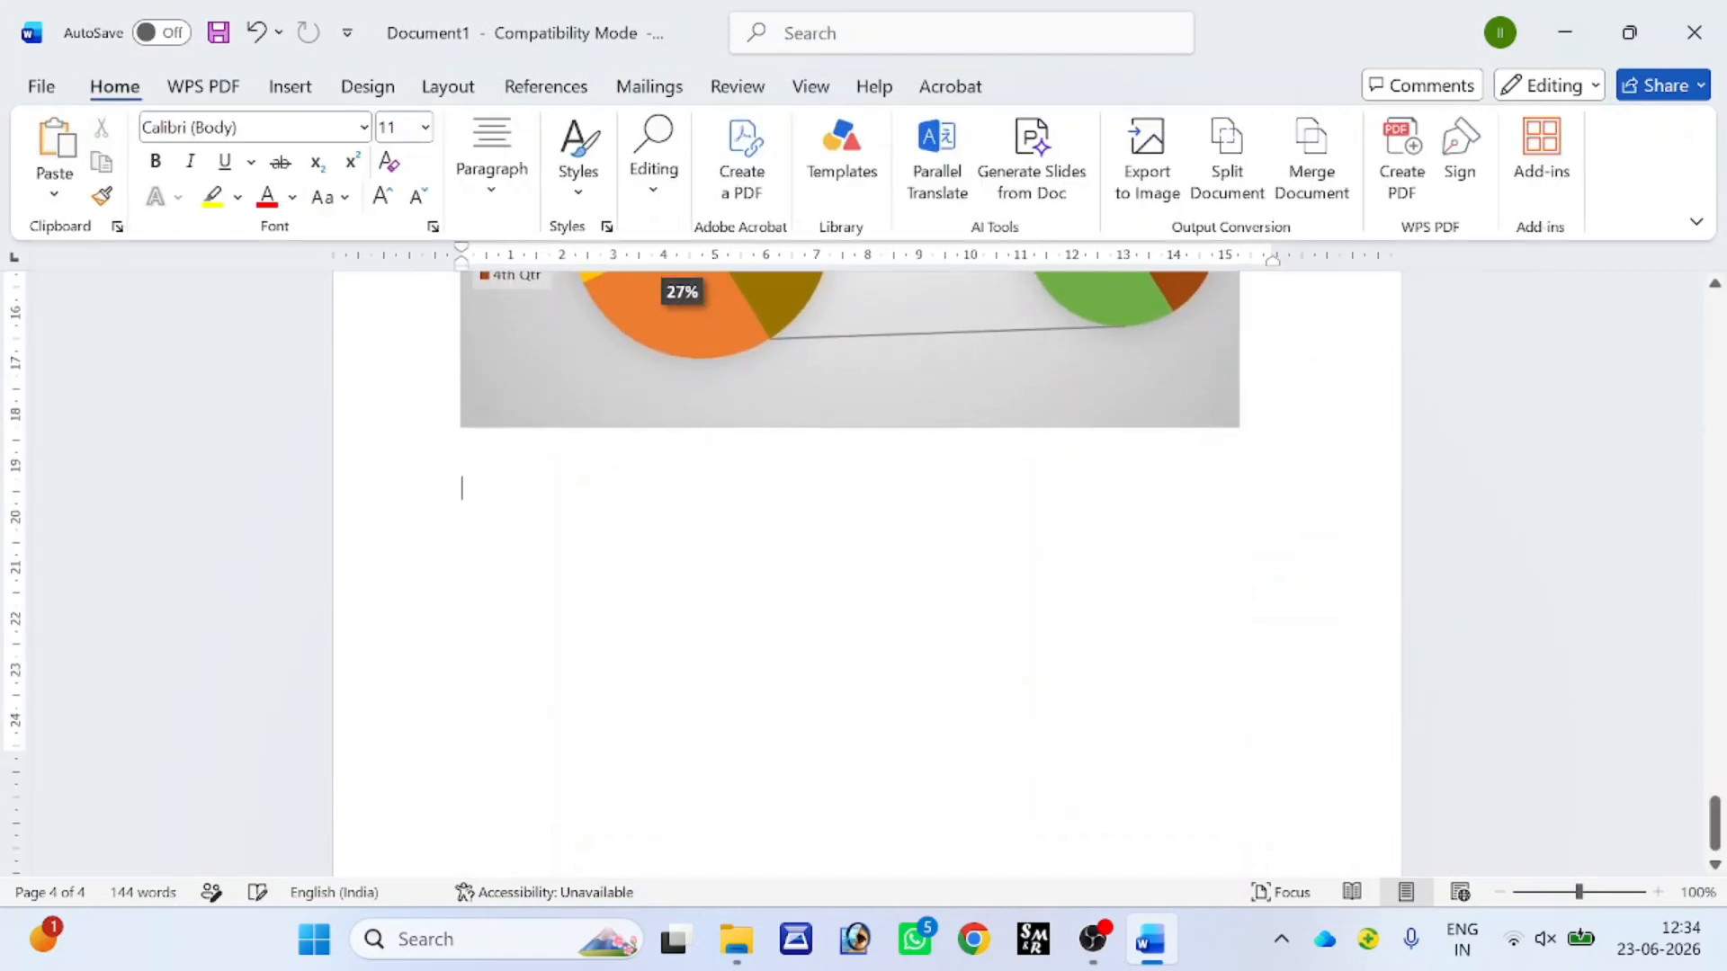
- Insert a screenshot of the open Videos folder window below the chart and delete it again
{"action": "left_click", "coordinate": [290, 87]}
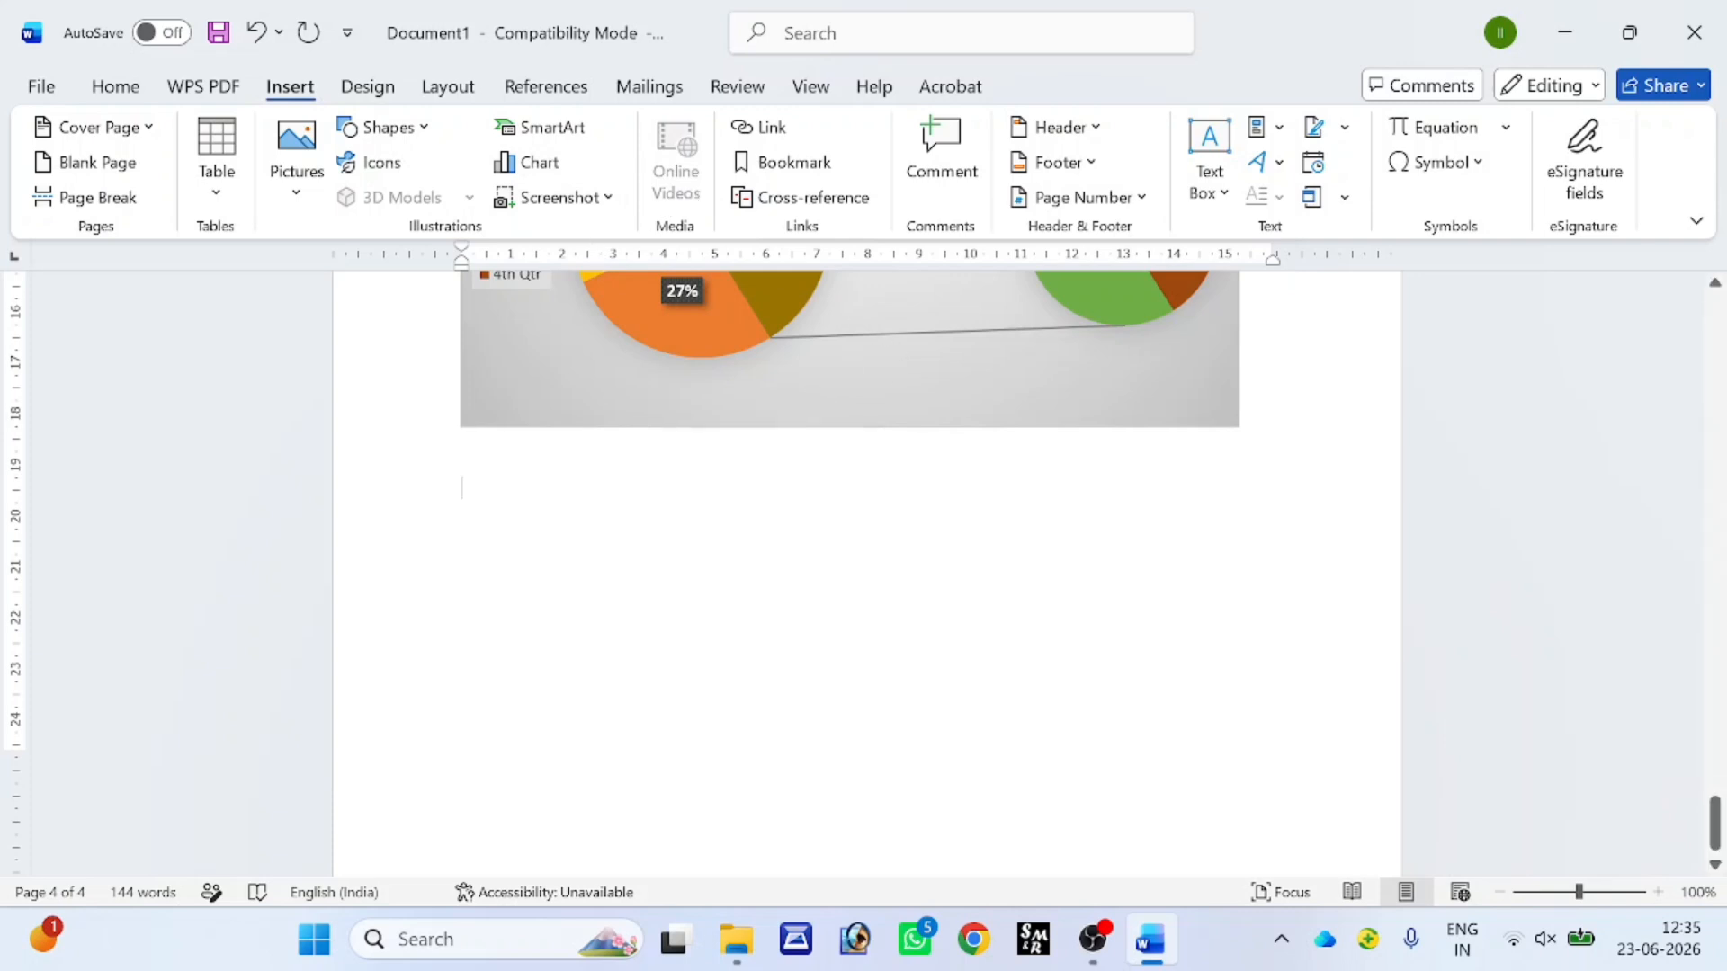
{"action": "left_click", "coordinate": [556, 197]}
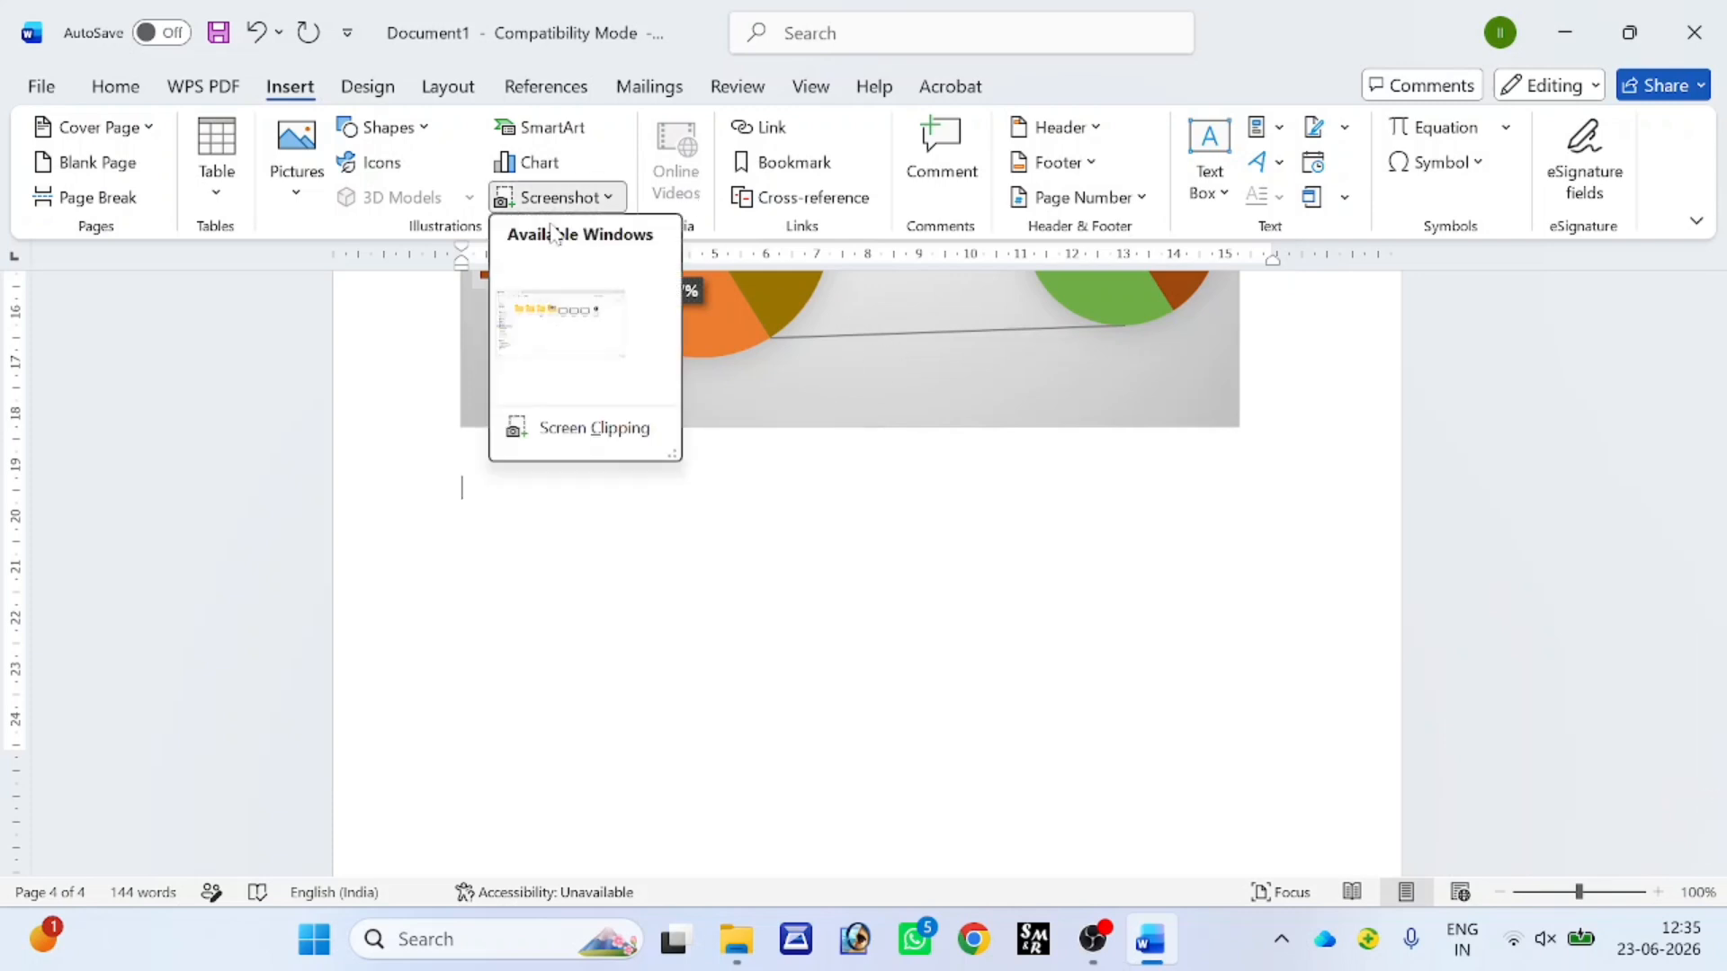
{"action": "left_click", "coordinate": [565, 325]}
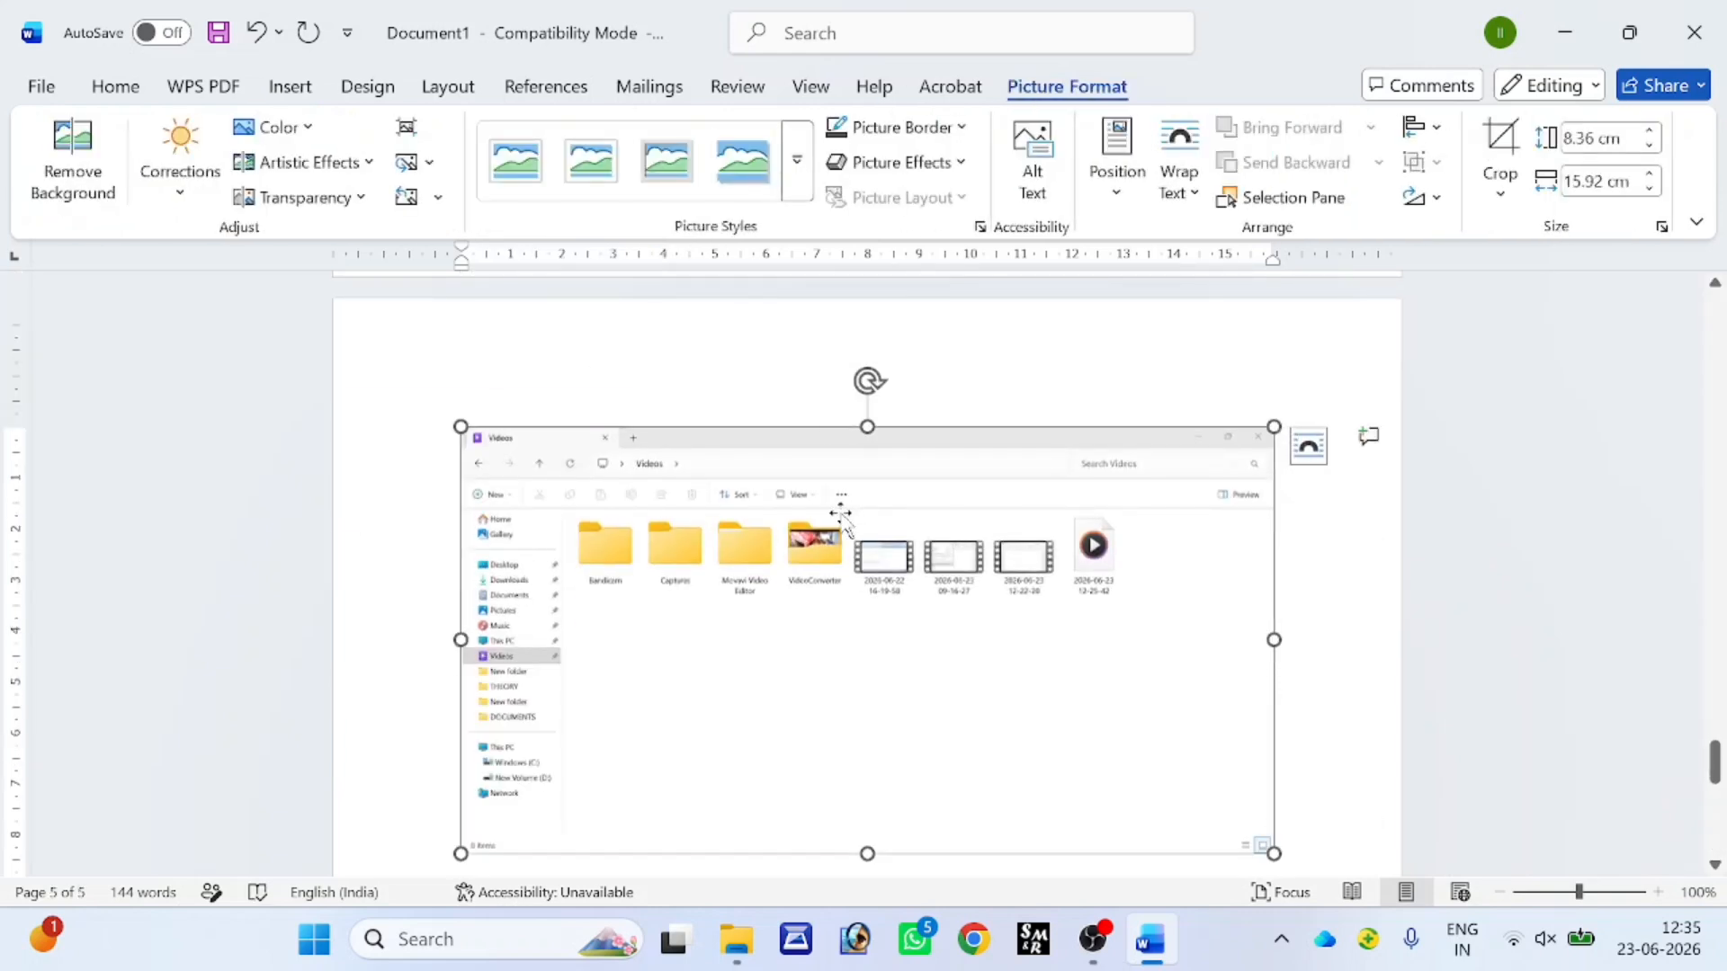
{"action": "key", "text": "Delete"}
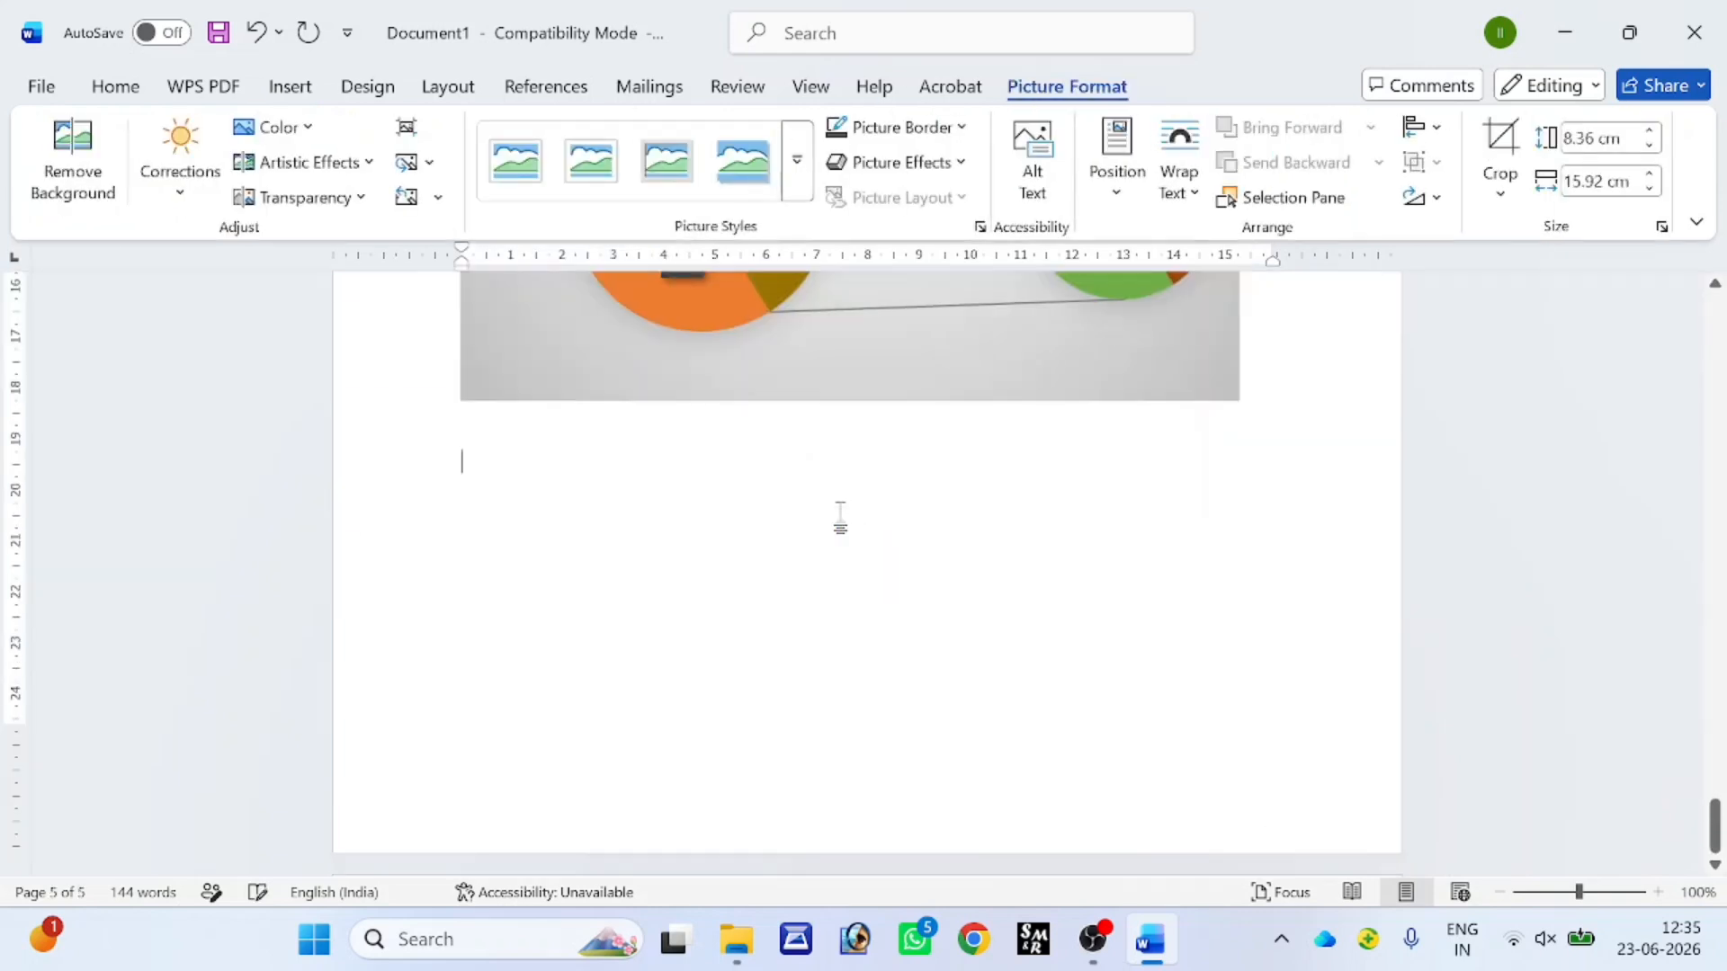
- Enter the text FILE- below the chart and add a hyperlink to the existing BIO document in the Documents folder after it
{"action": "left_click", "coordinate": [299, 90]}
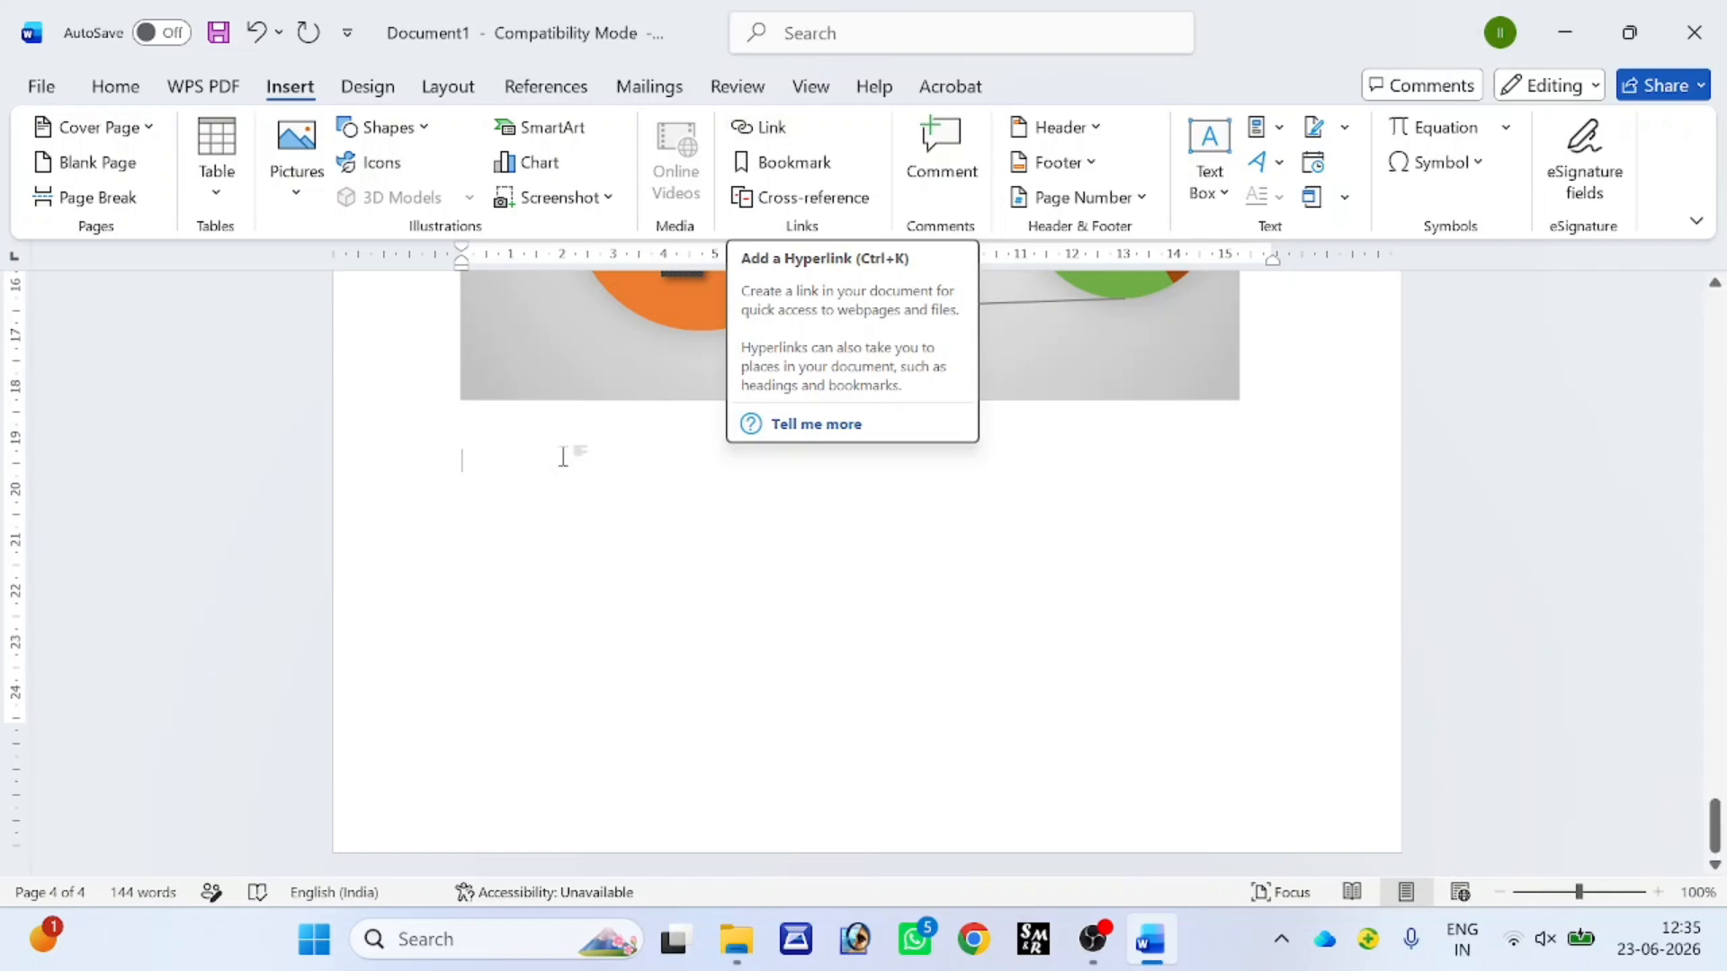
{"action": "type", "text": "A"}
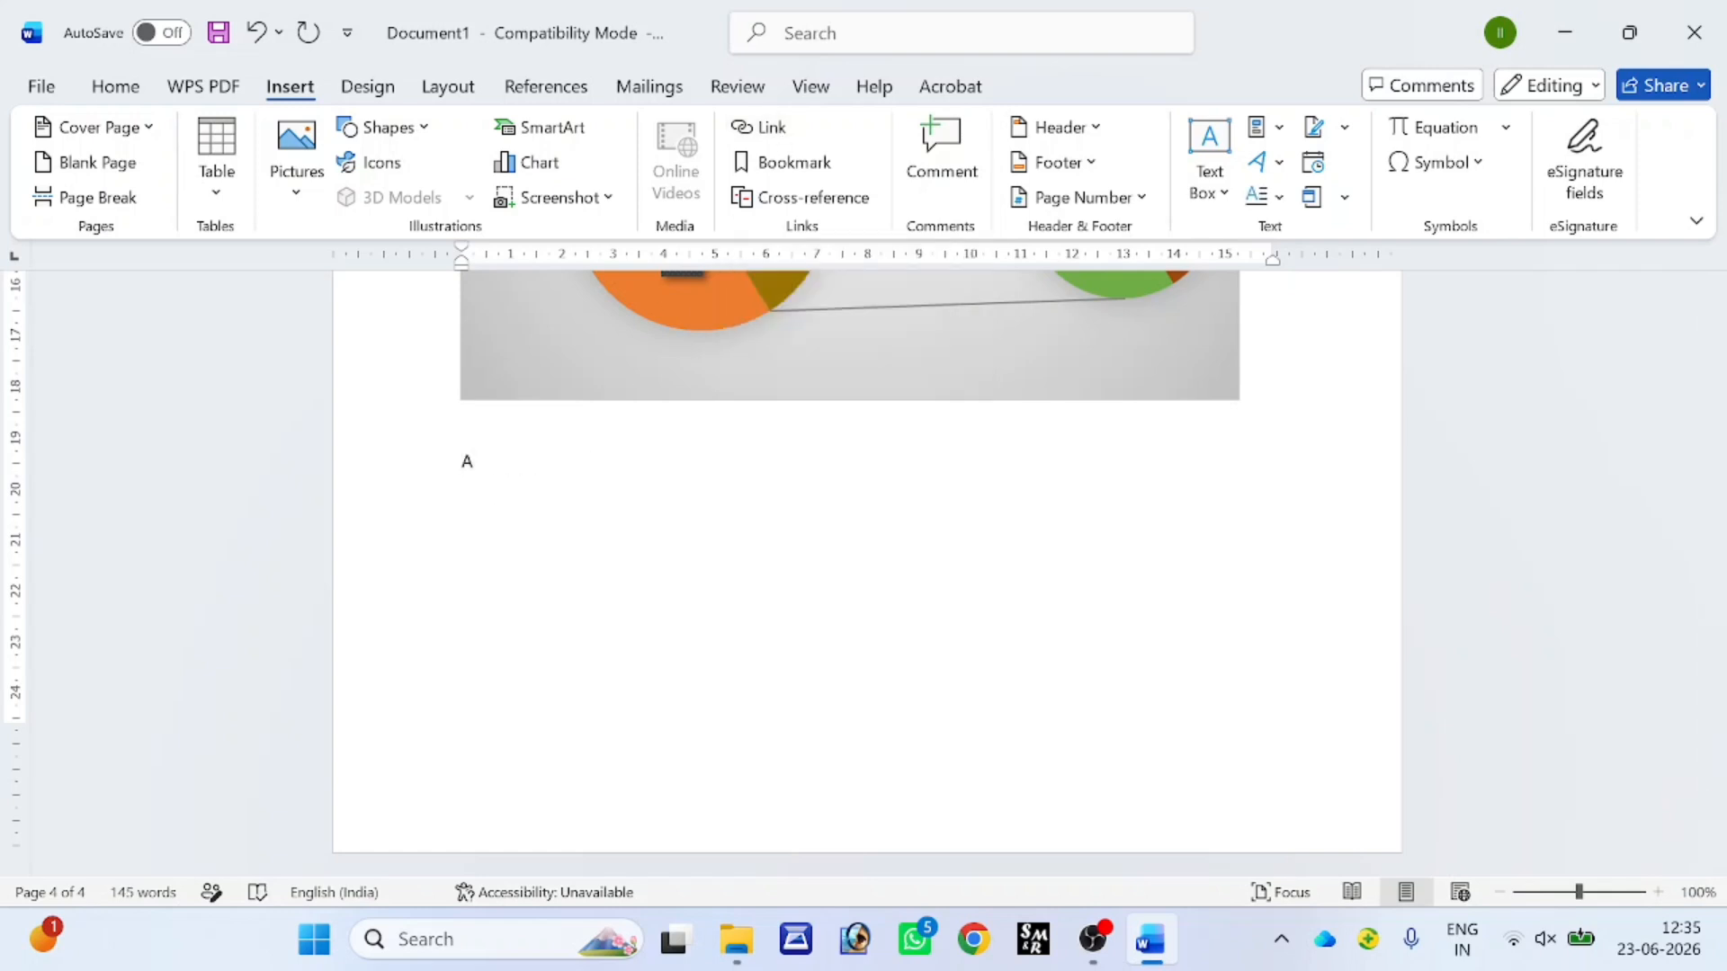
{"action": "type", "text": "FILE-"}
{"action": "left_click", "coordinate": [760, 127]}
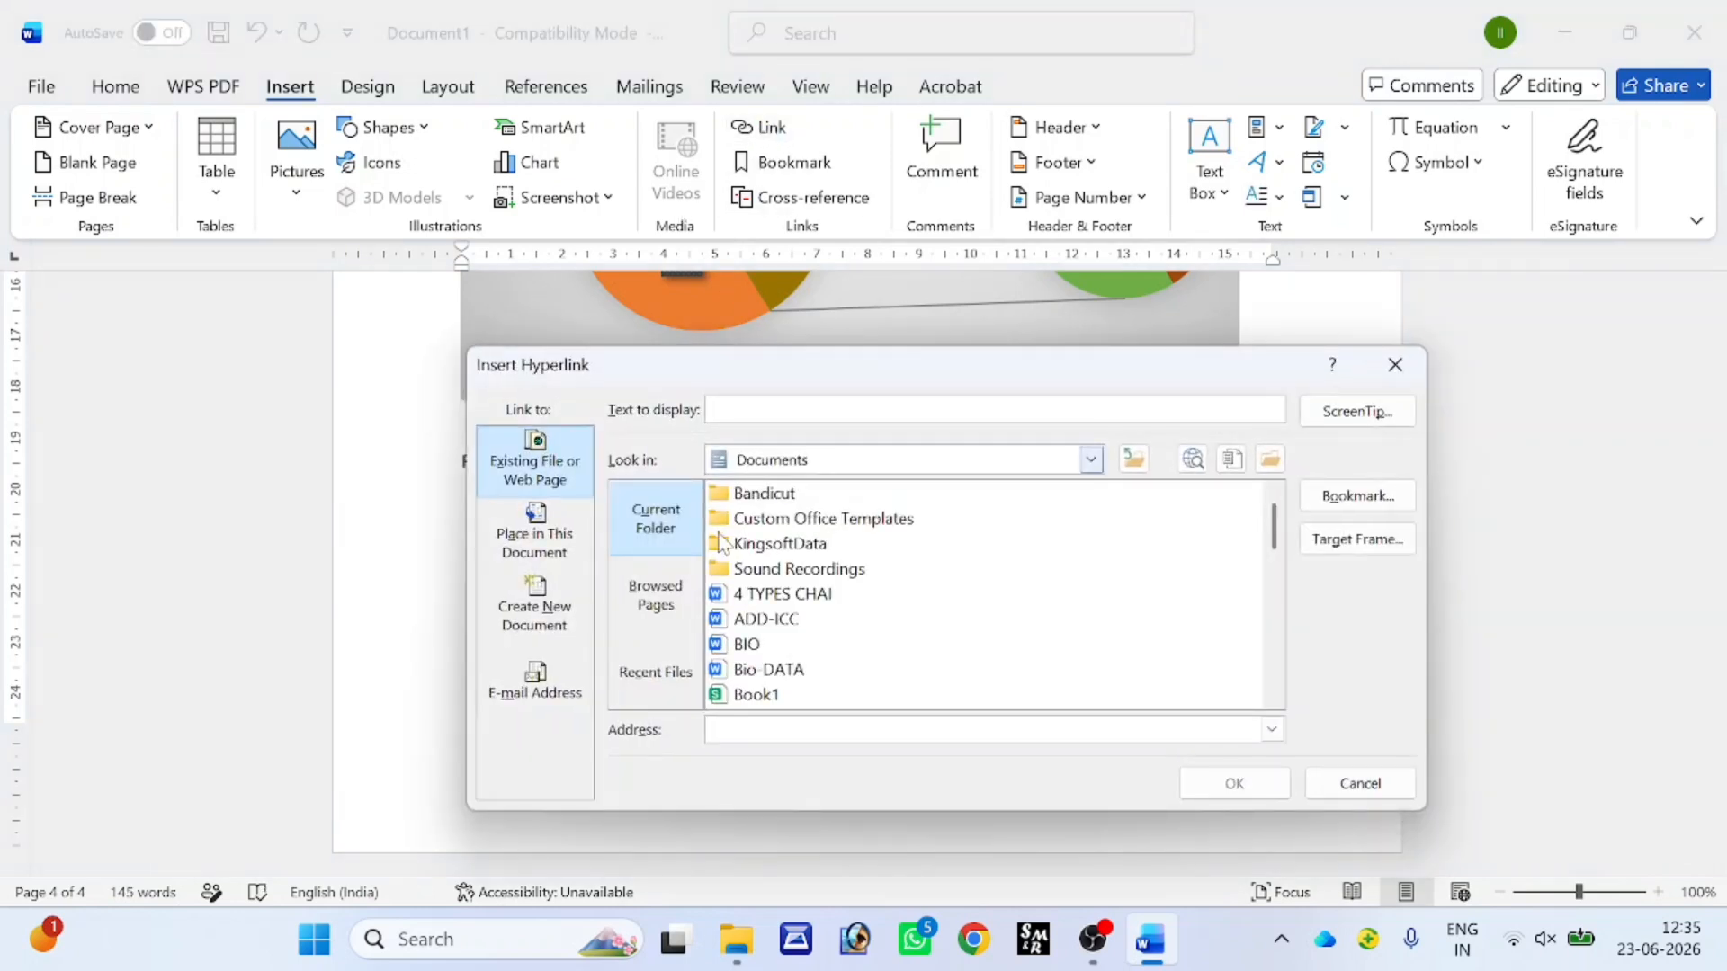
{"action": "scroll", "coordinate": [800, 692], "scroll_direction": "down", "scroll_amount": 2}
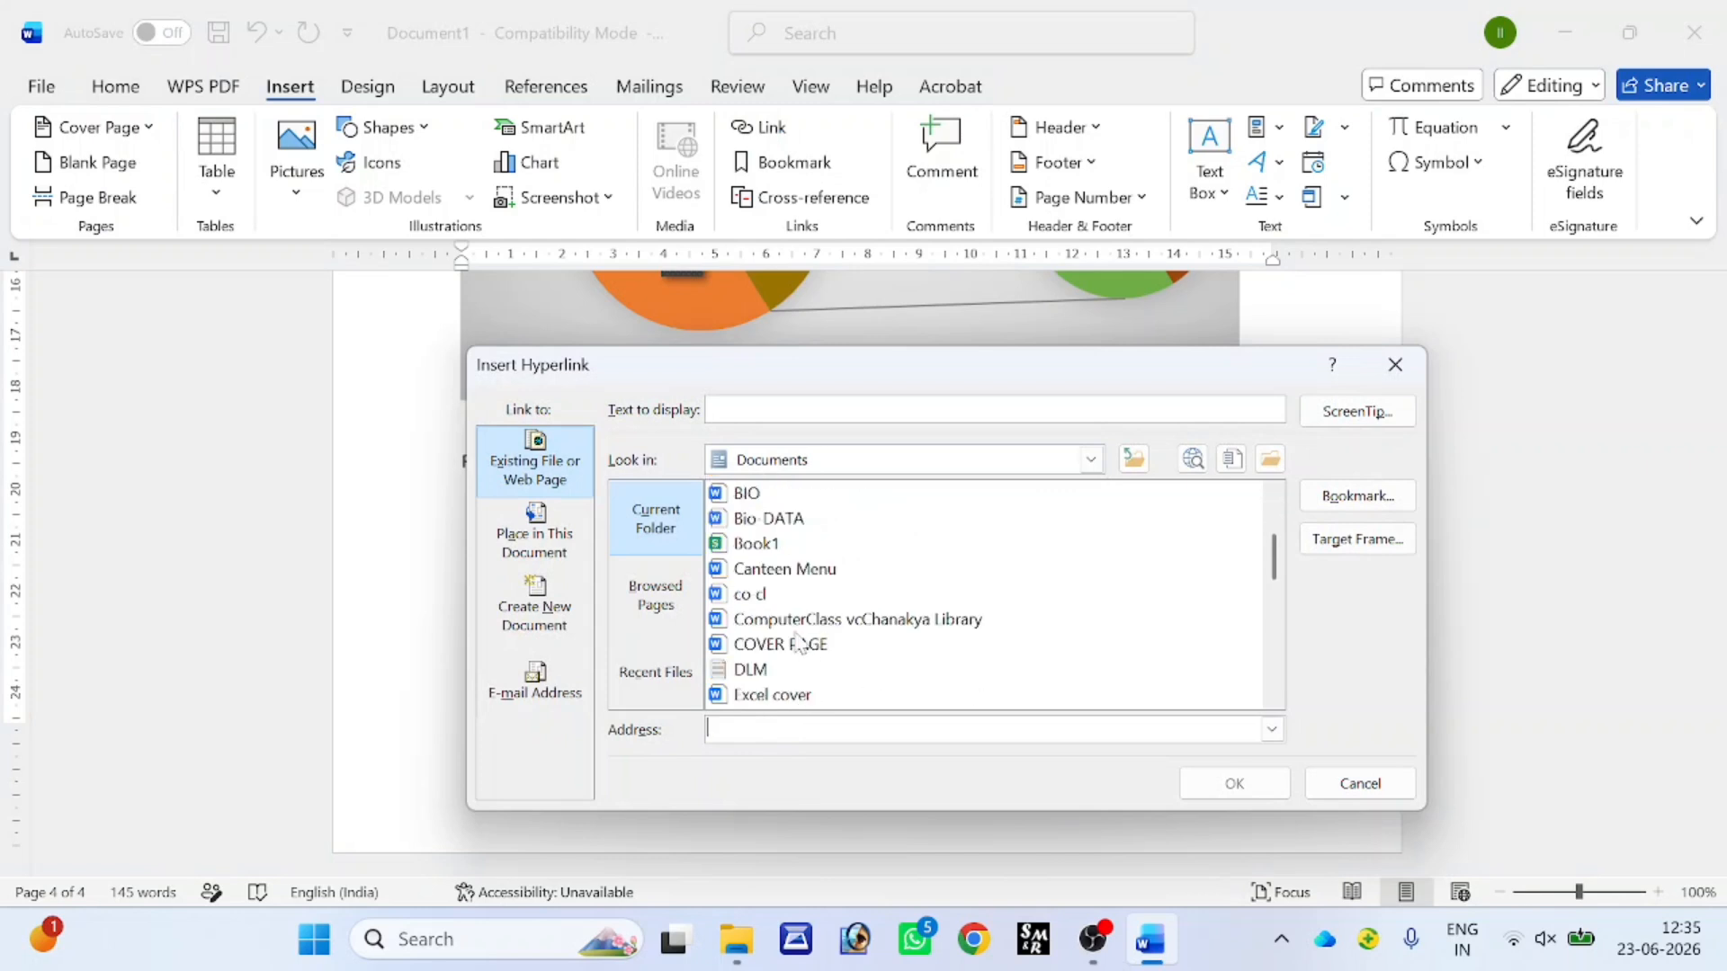
{"action": "left_click", "coordinate": [761, 545]}
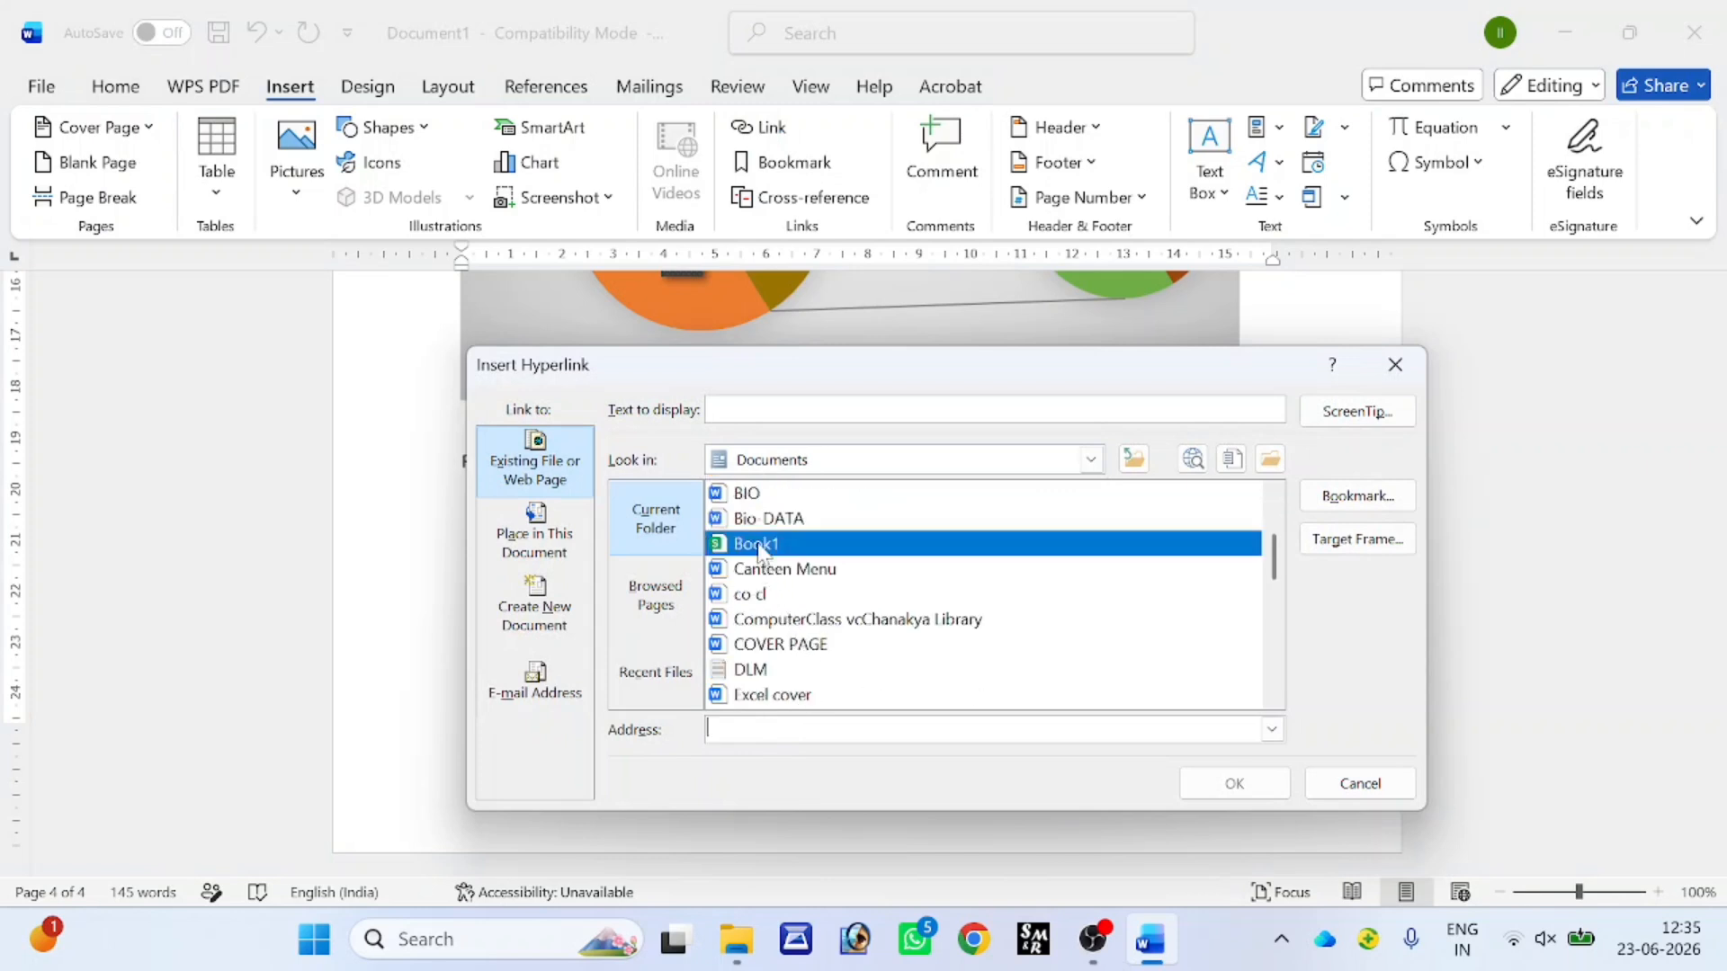
{"action": "left_click", "coordinate": [790, 576]}
{"action": "left_click", "coordinate": [758, 497]}
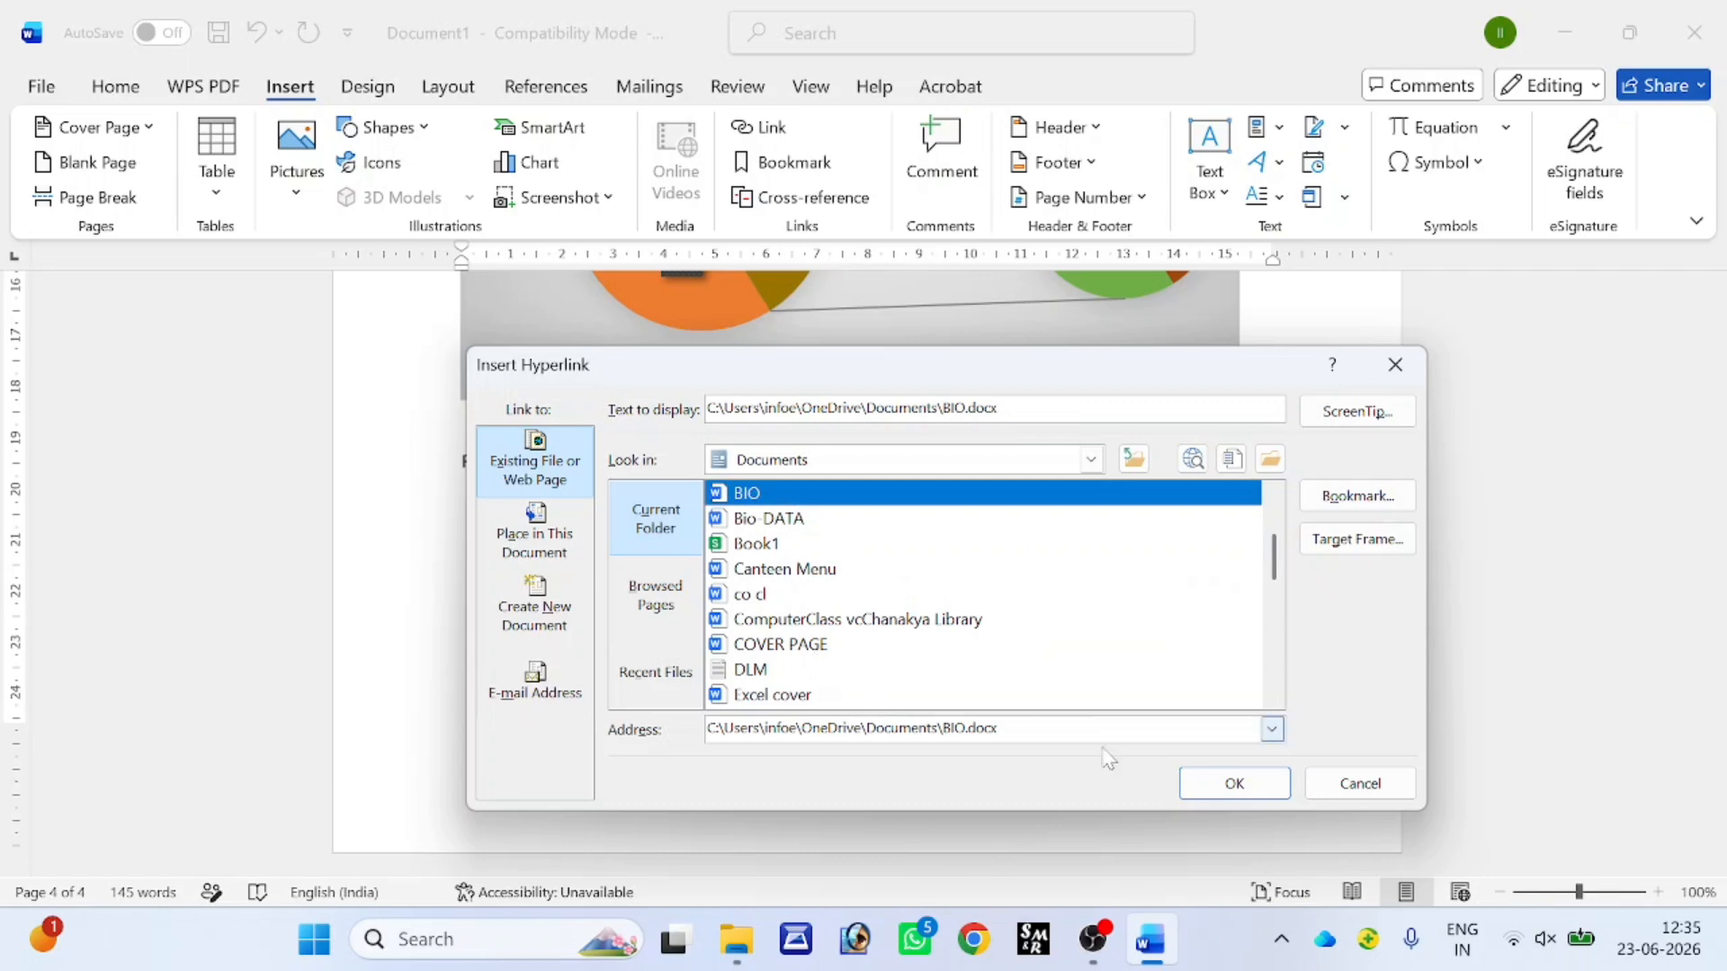
{"action": "left_click", "coordinate": [1235, 784]}
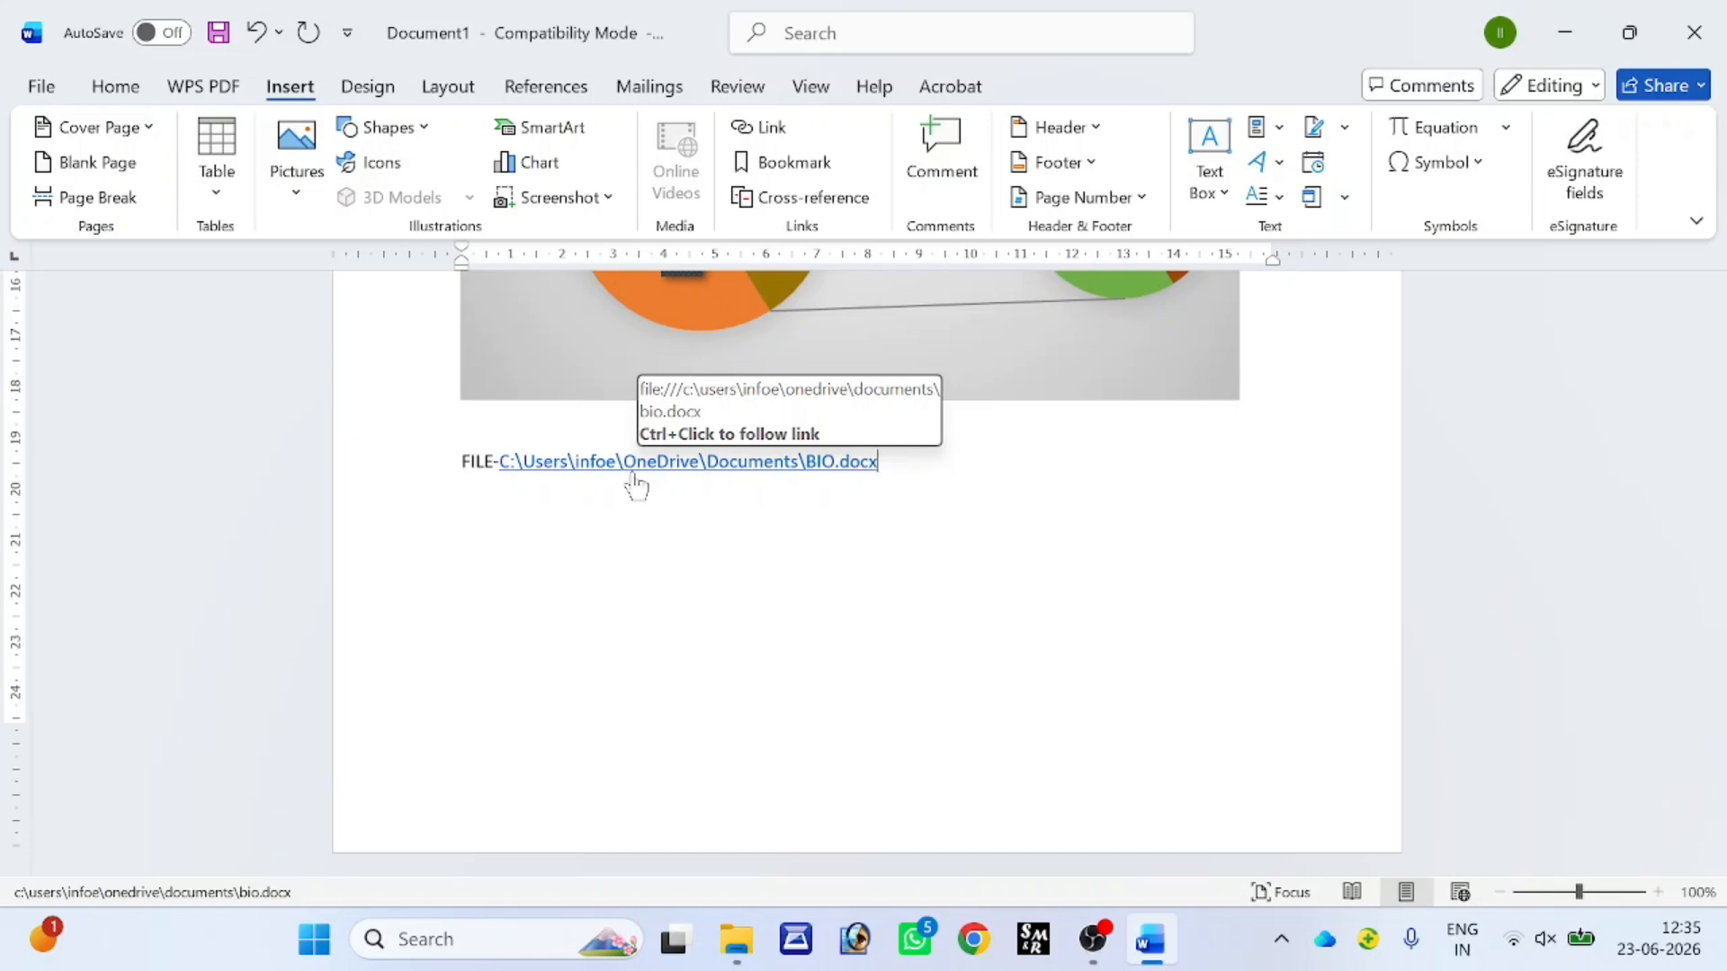
- Follow the BIO.docx hyperlink, accept the security notice, look through the opened document and close it
{"action": "left_click", "coordinate": [629, 465], "text": "ctrl"}
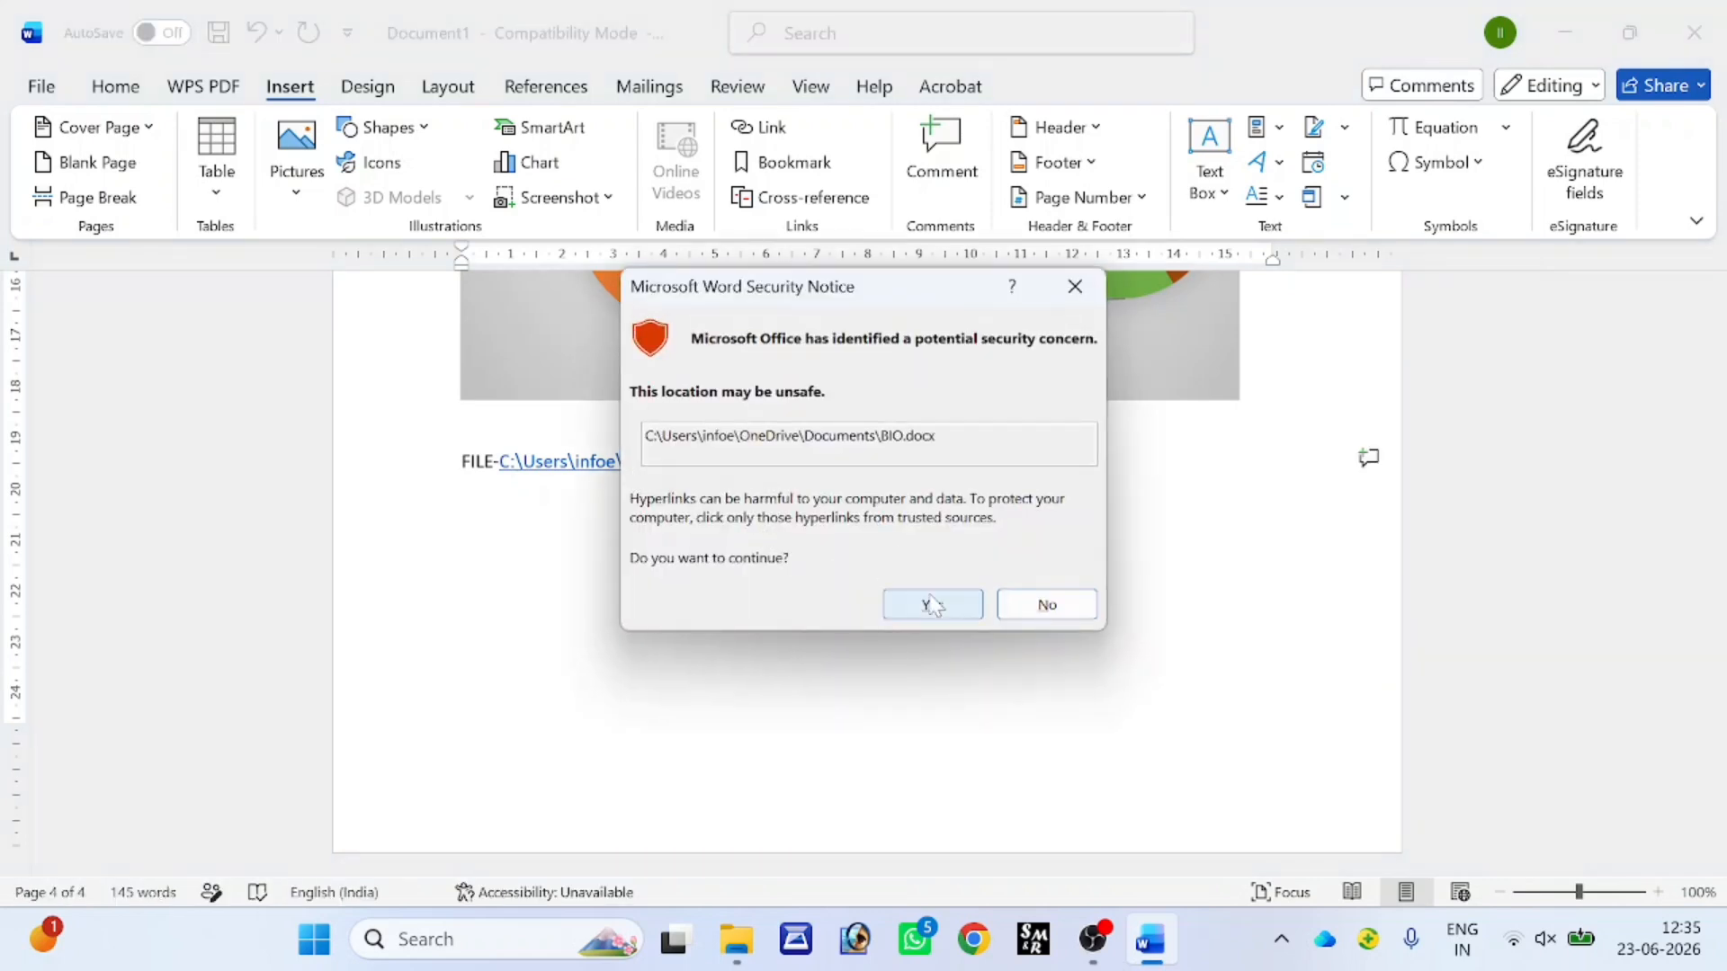
{"action": "left_click", "coordinate": [932, 605]}
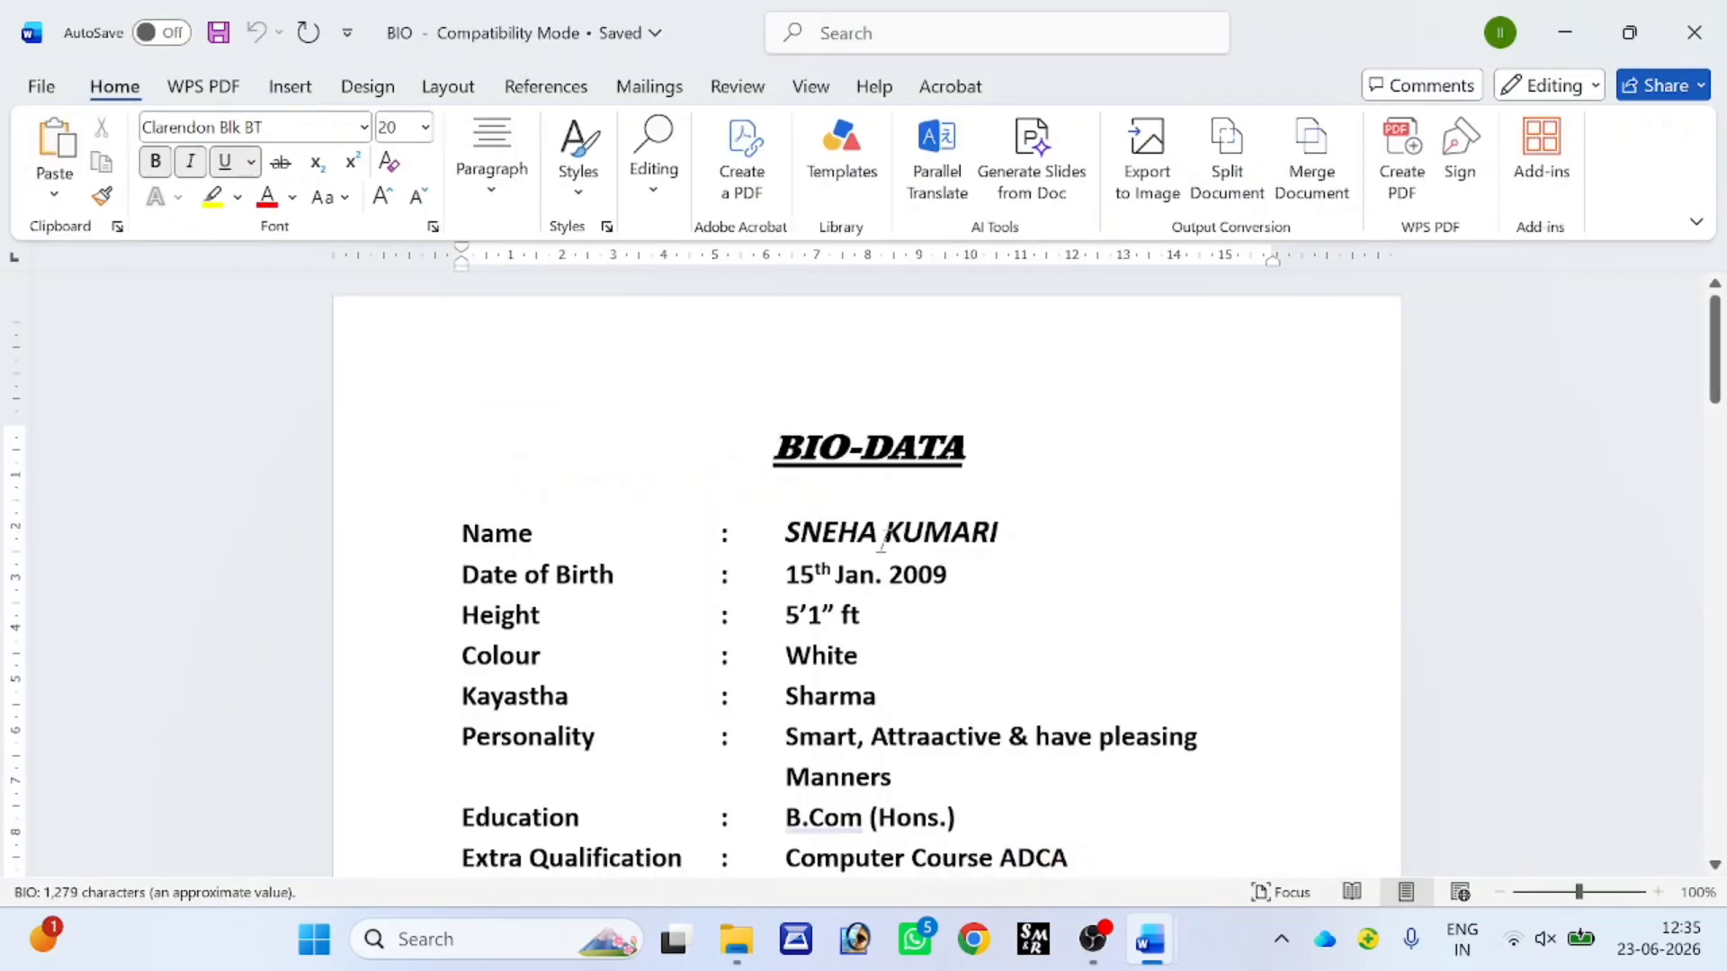
{"action": "scroll", "coordinate": [881, 542], "scroll_direction": "down", "scroll_amount": 12}
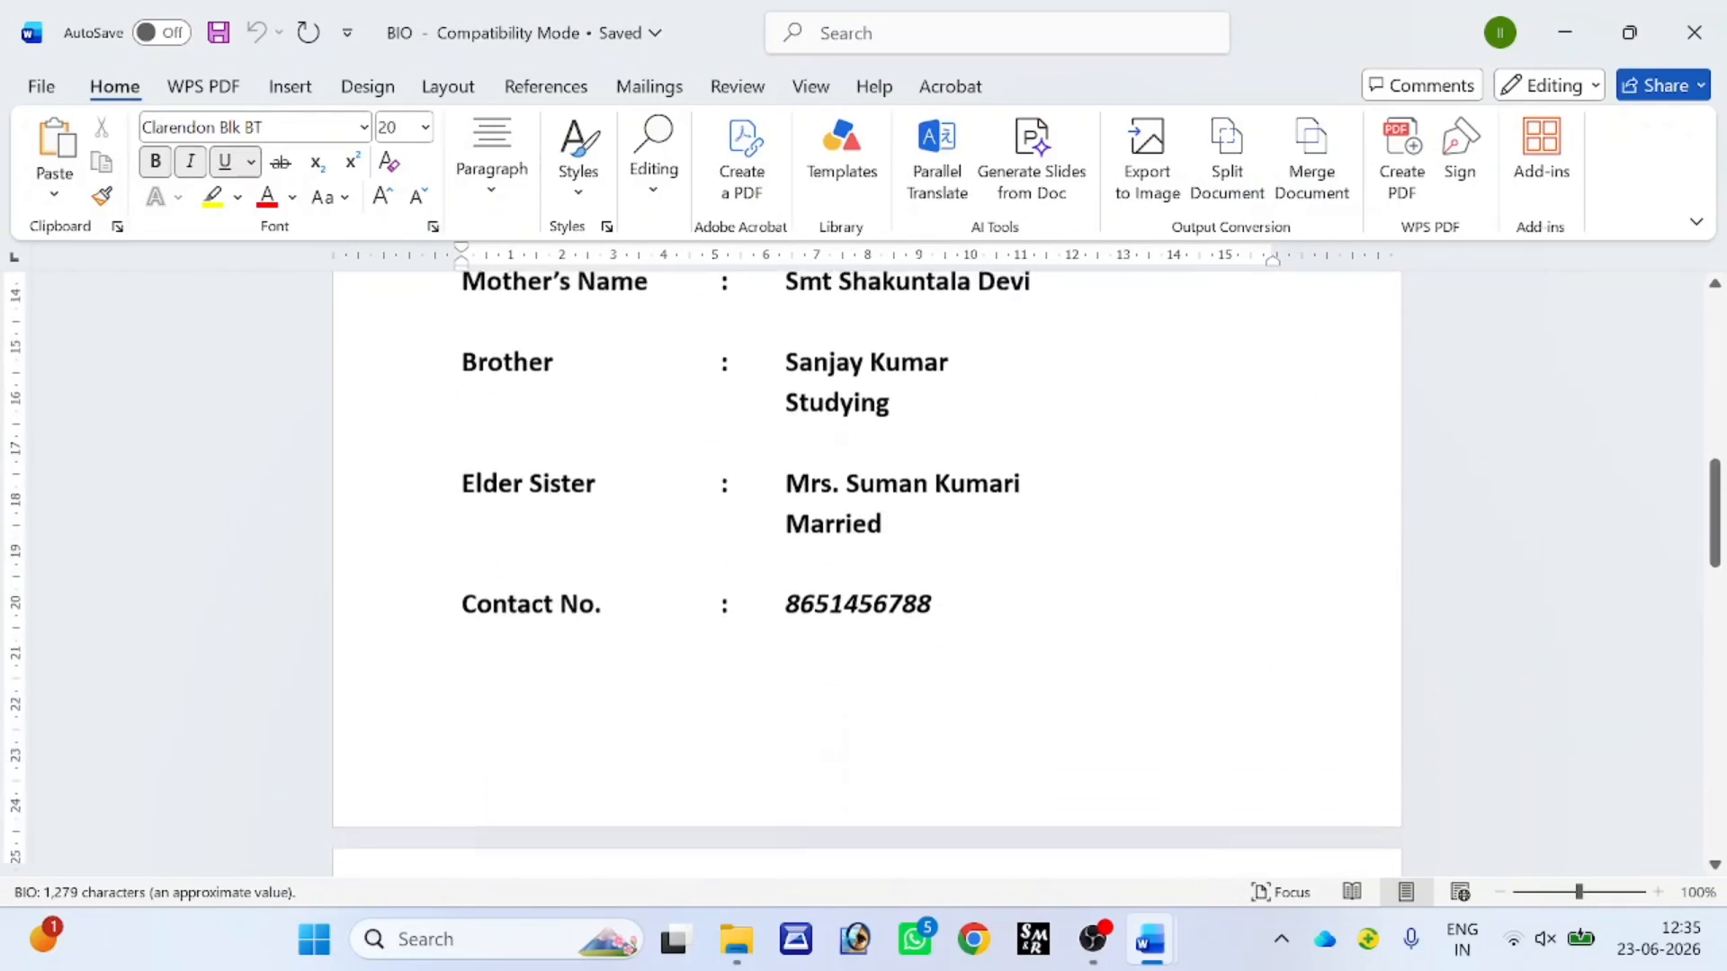
{"action": "scroll", "coordinate": [866, 567], "scroll_direction": "up", "scroll_amount": 12}
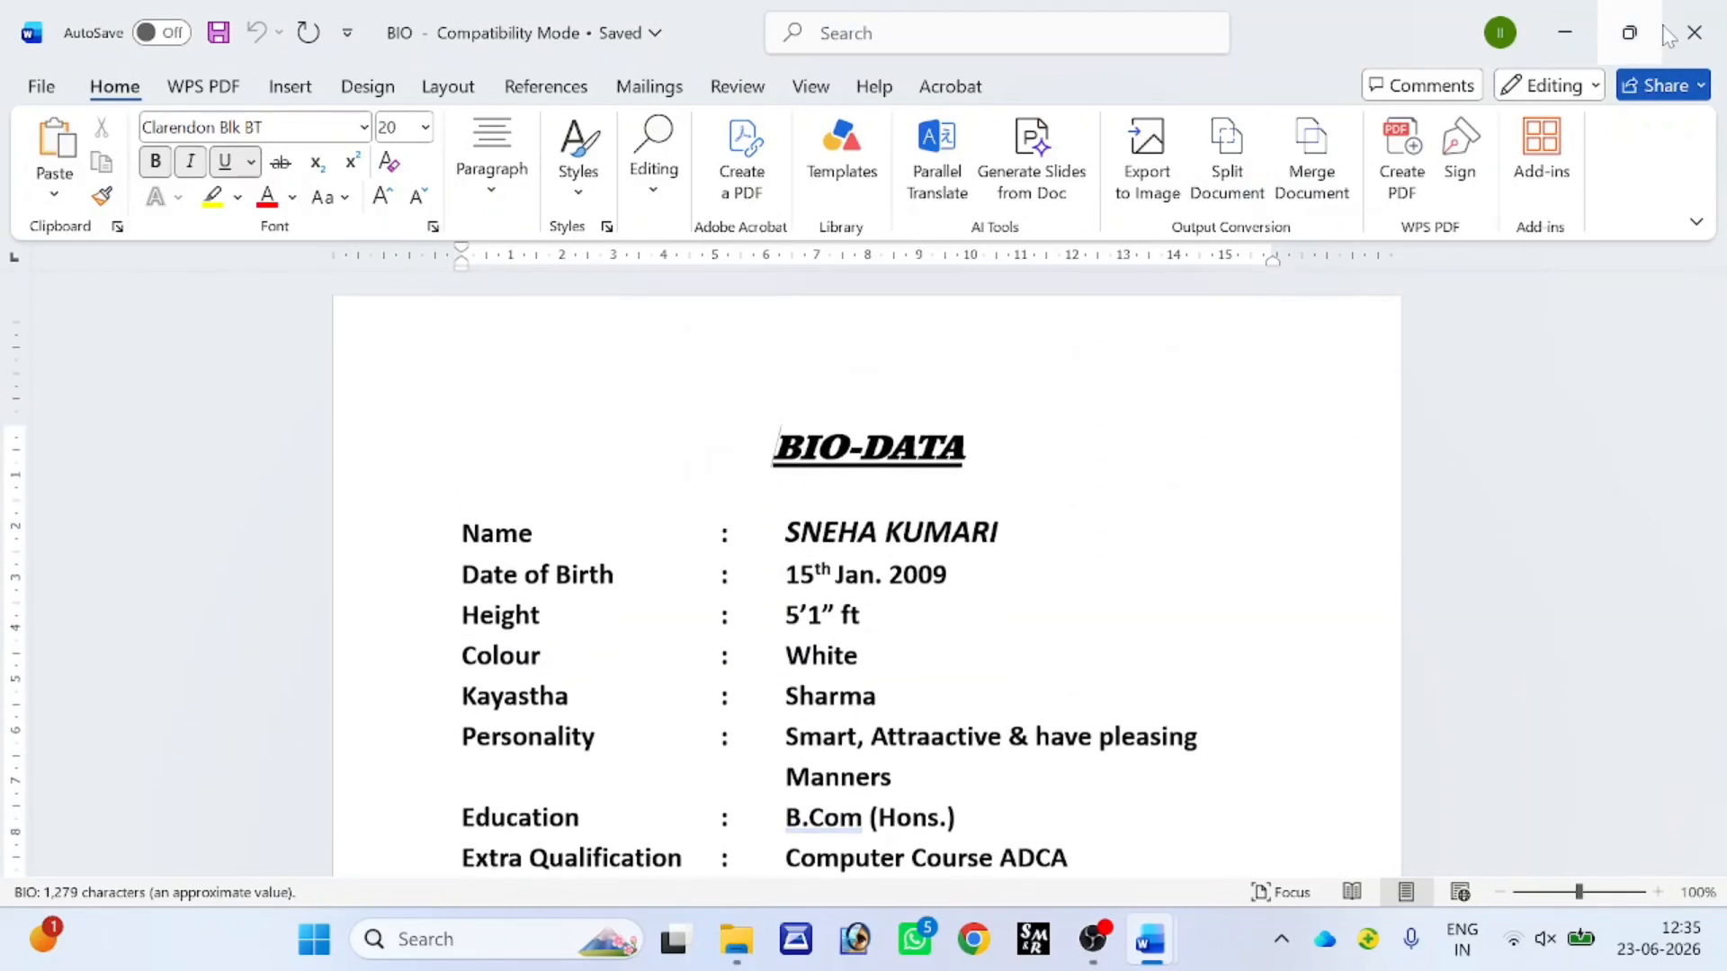
{"action": "left_click", "coordinate": [1694, 32]}
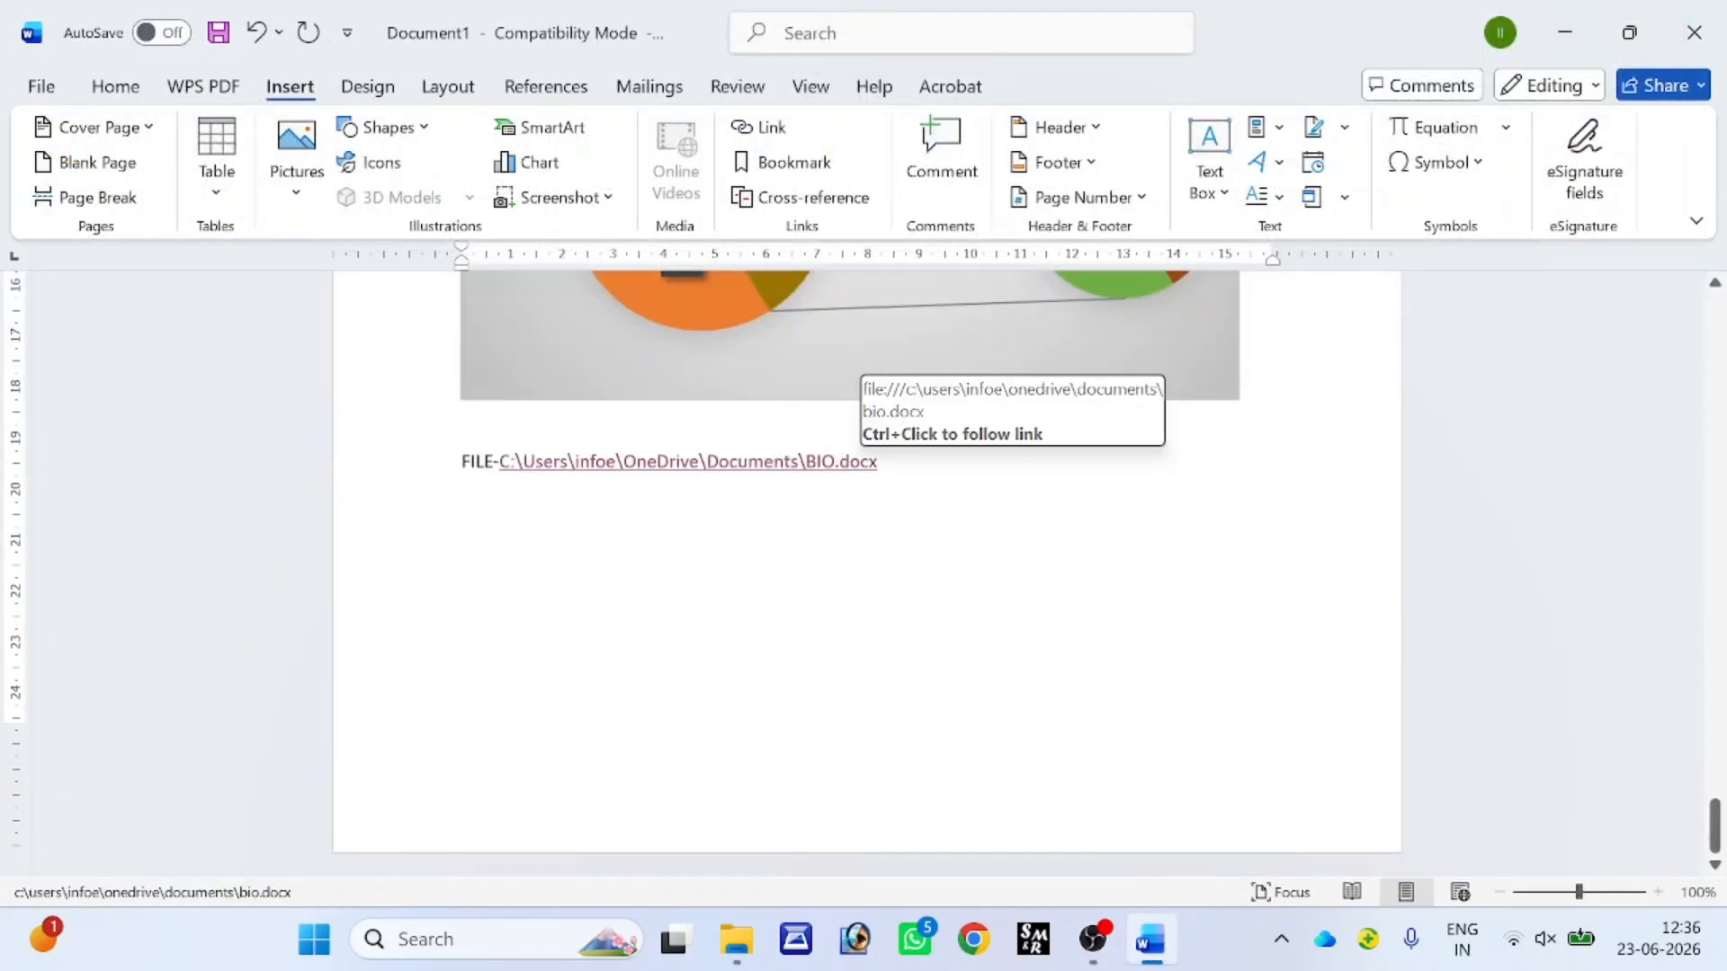
{"action": "left_click", "coordinate": [921, 486]}
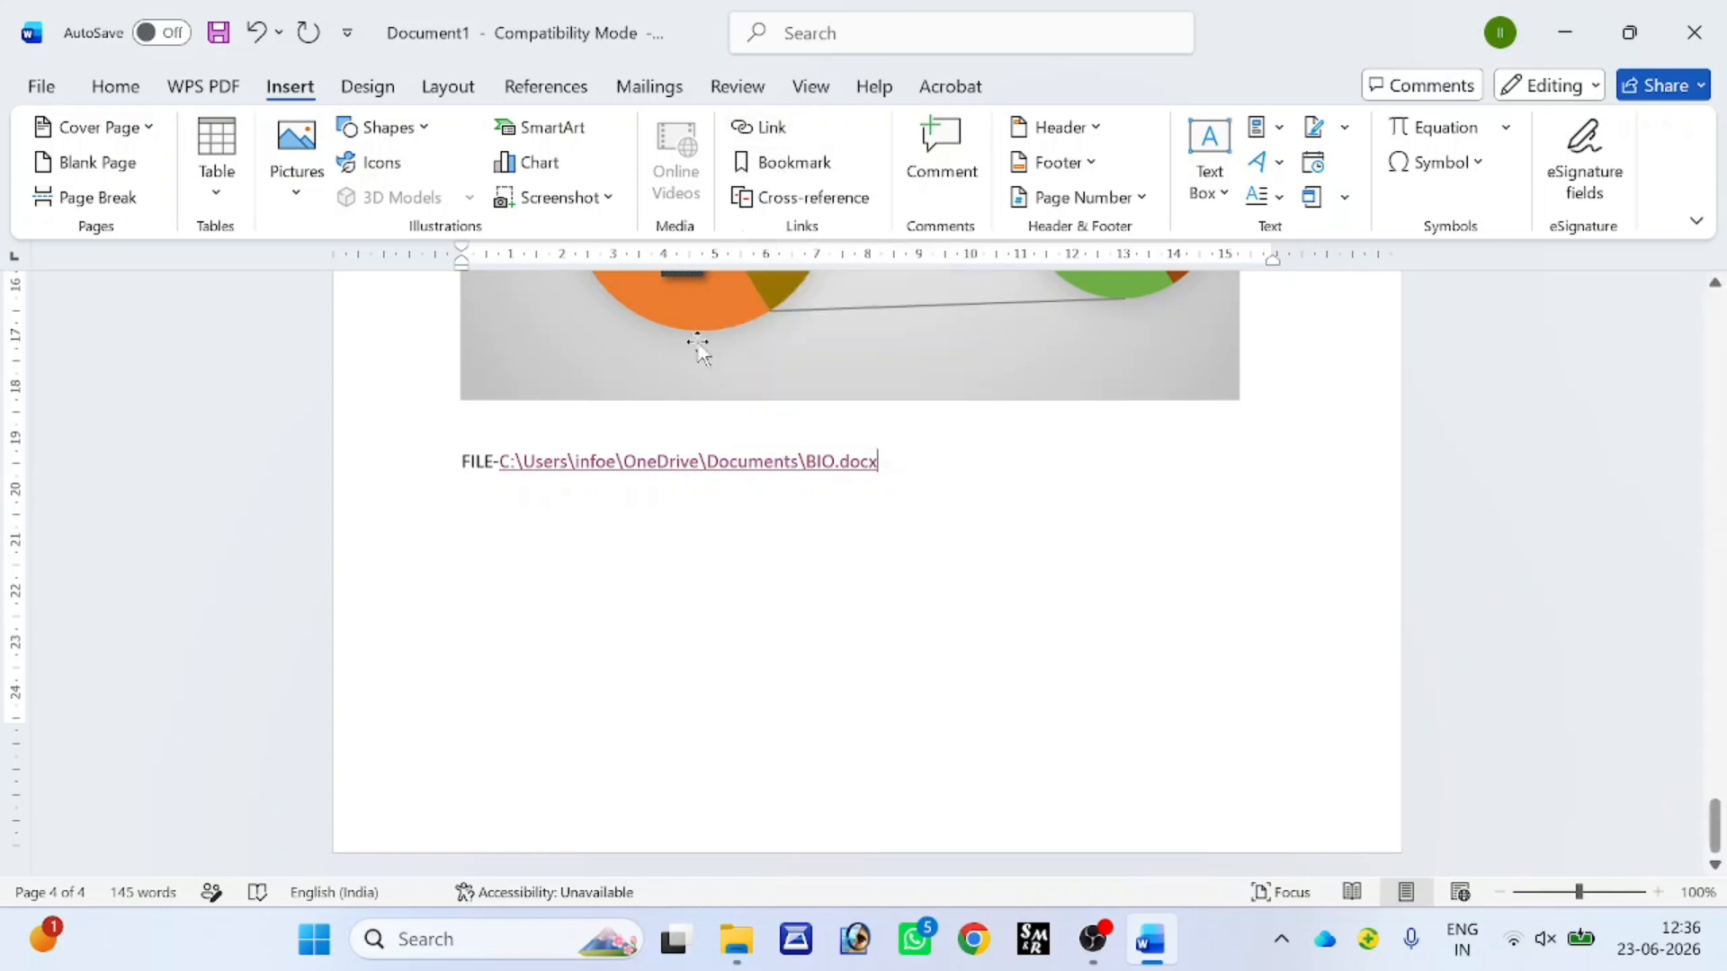
- Select the word "site" in the We use cookies paragraph on page 2 and add a bookmark named PO to it
{"action": "scroll", "coordinate": [874, 463], "scroll_direction": "up", "scroll_amount": 4}
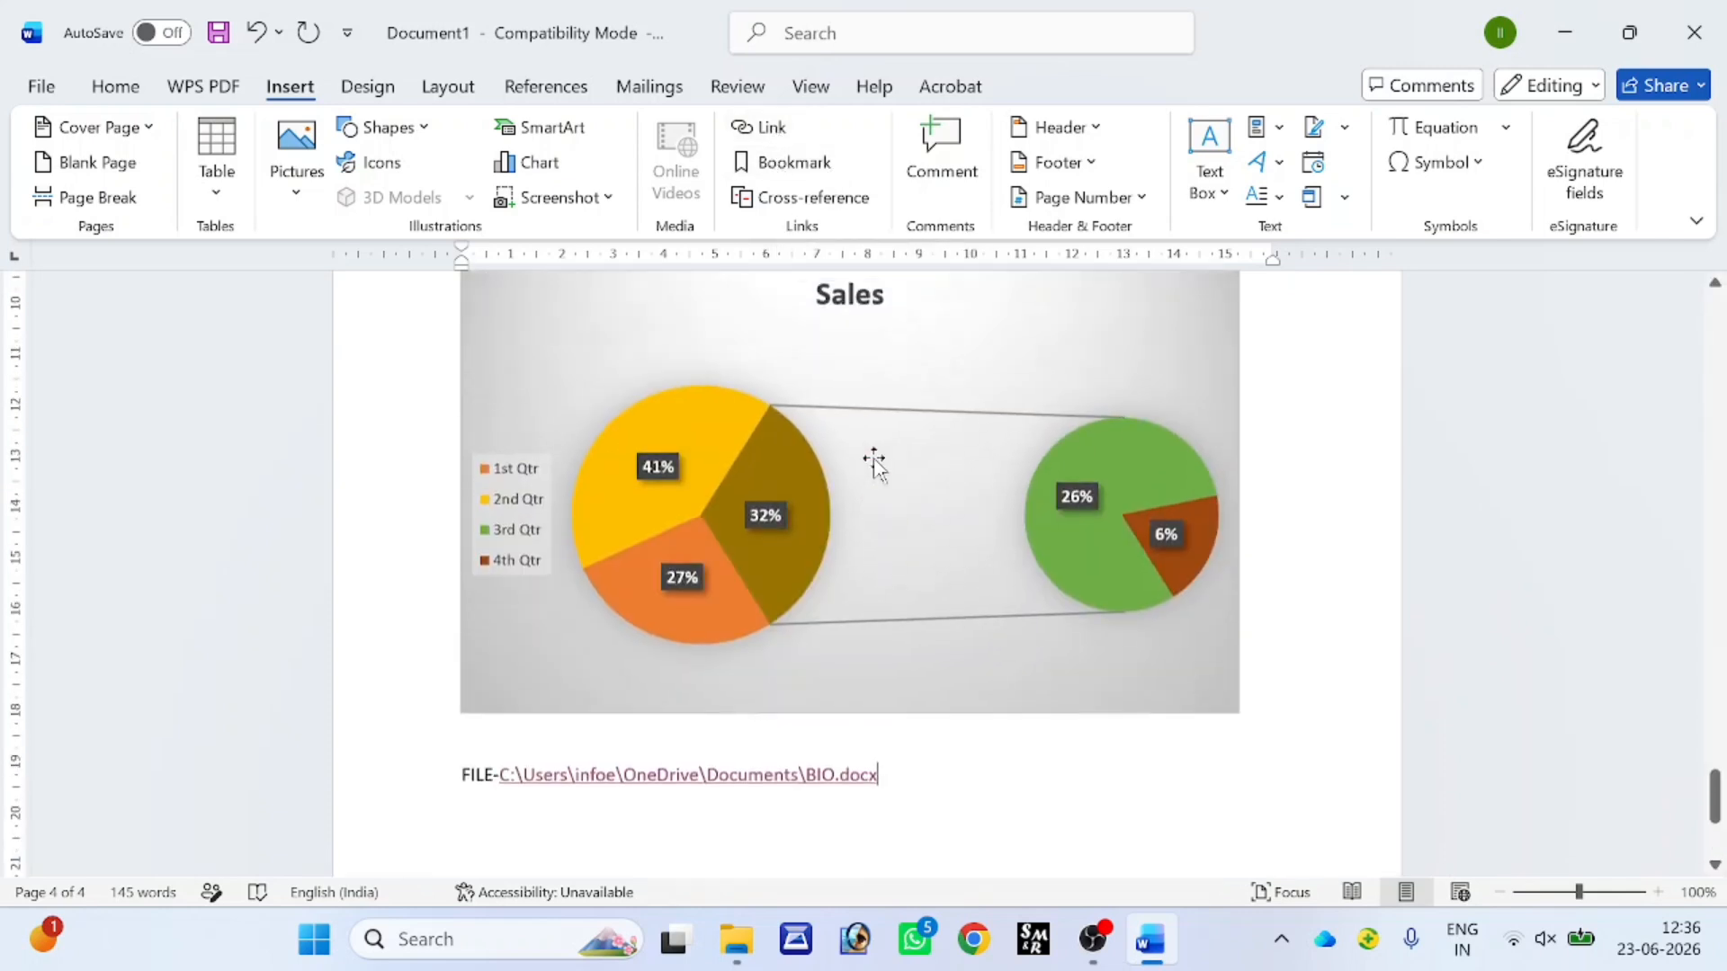
{"action": "scroll", "coordinate": [873, 463], "scroll_direction": "up", "scroll_amount": 20}
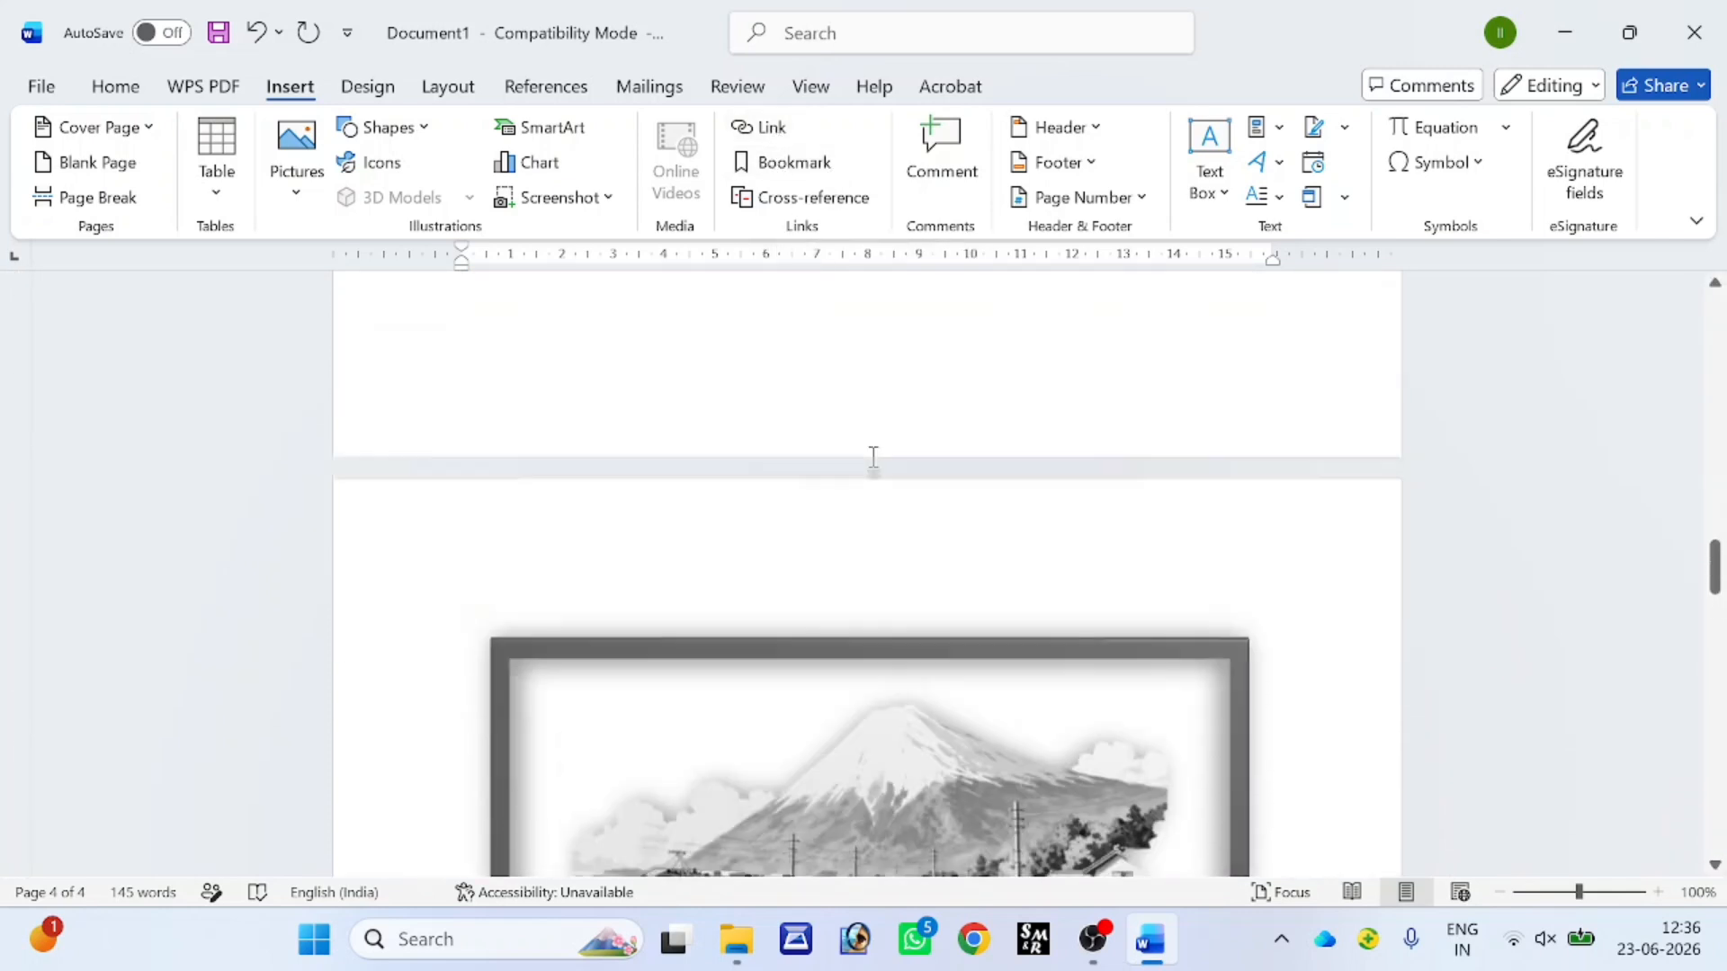
{"action": "scroll", "coordinate": [873, 457], "scroll_direction": "up", "scroll_amount": 15}
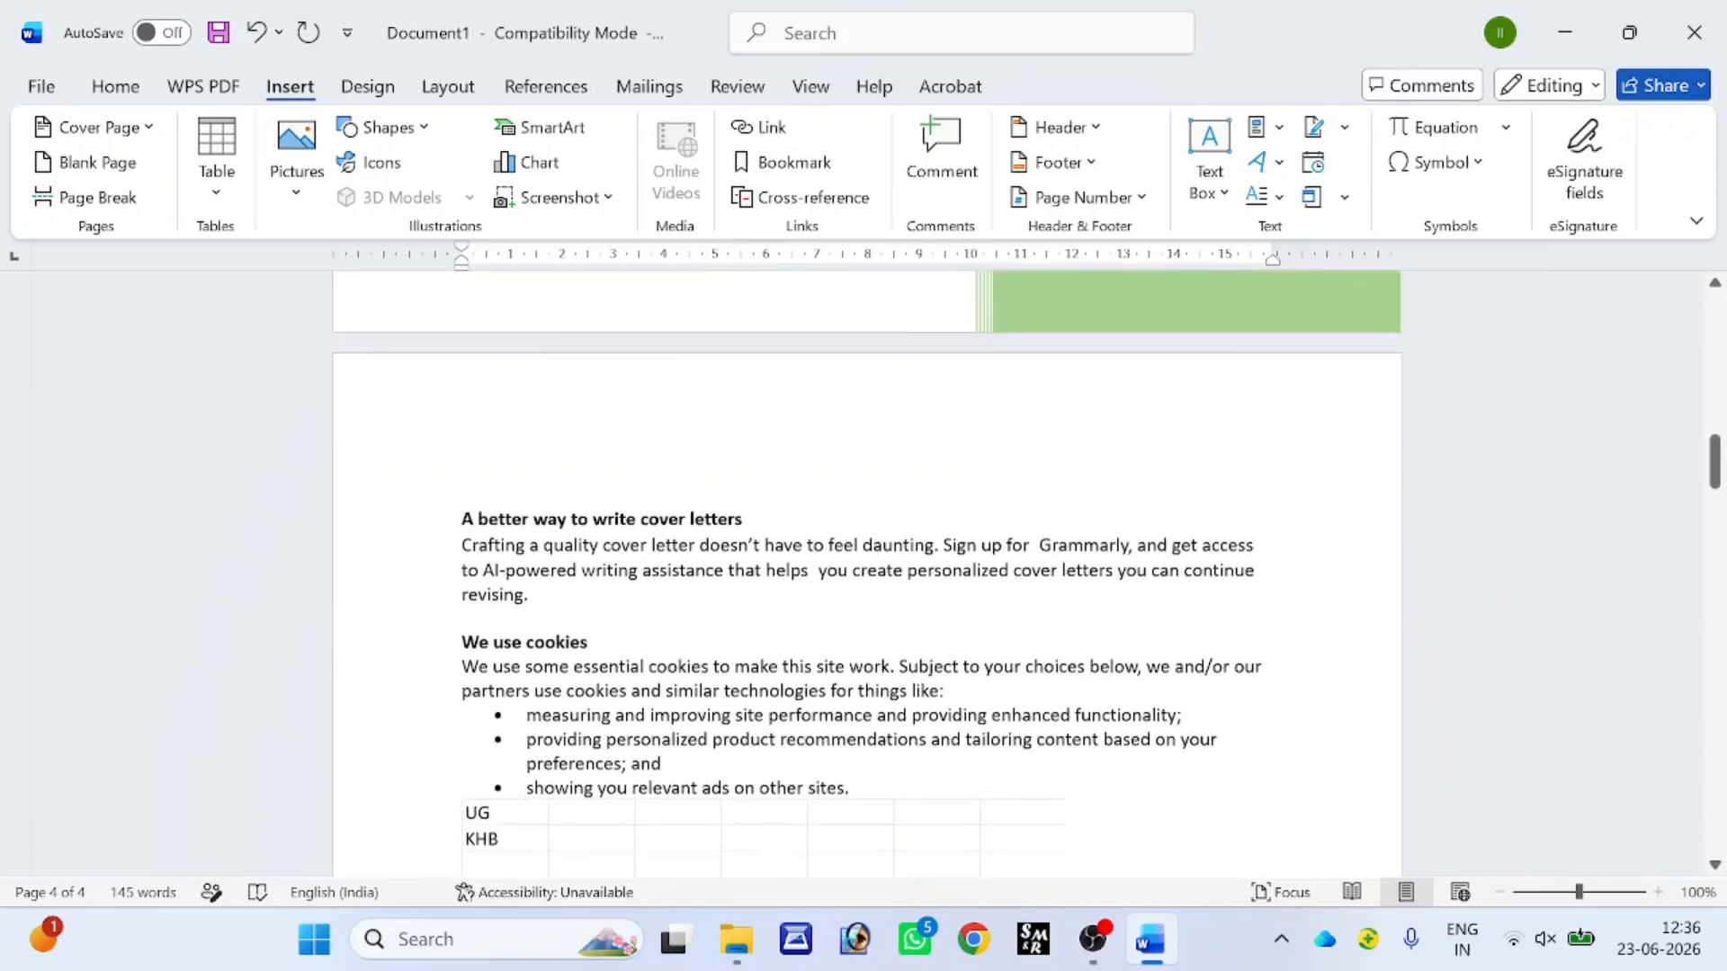
{"action": "scroll", "coordinate": [873, 457], "scroll_direction": "down", "scroll_amount": 3}
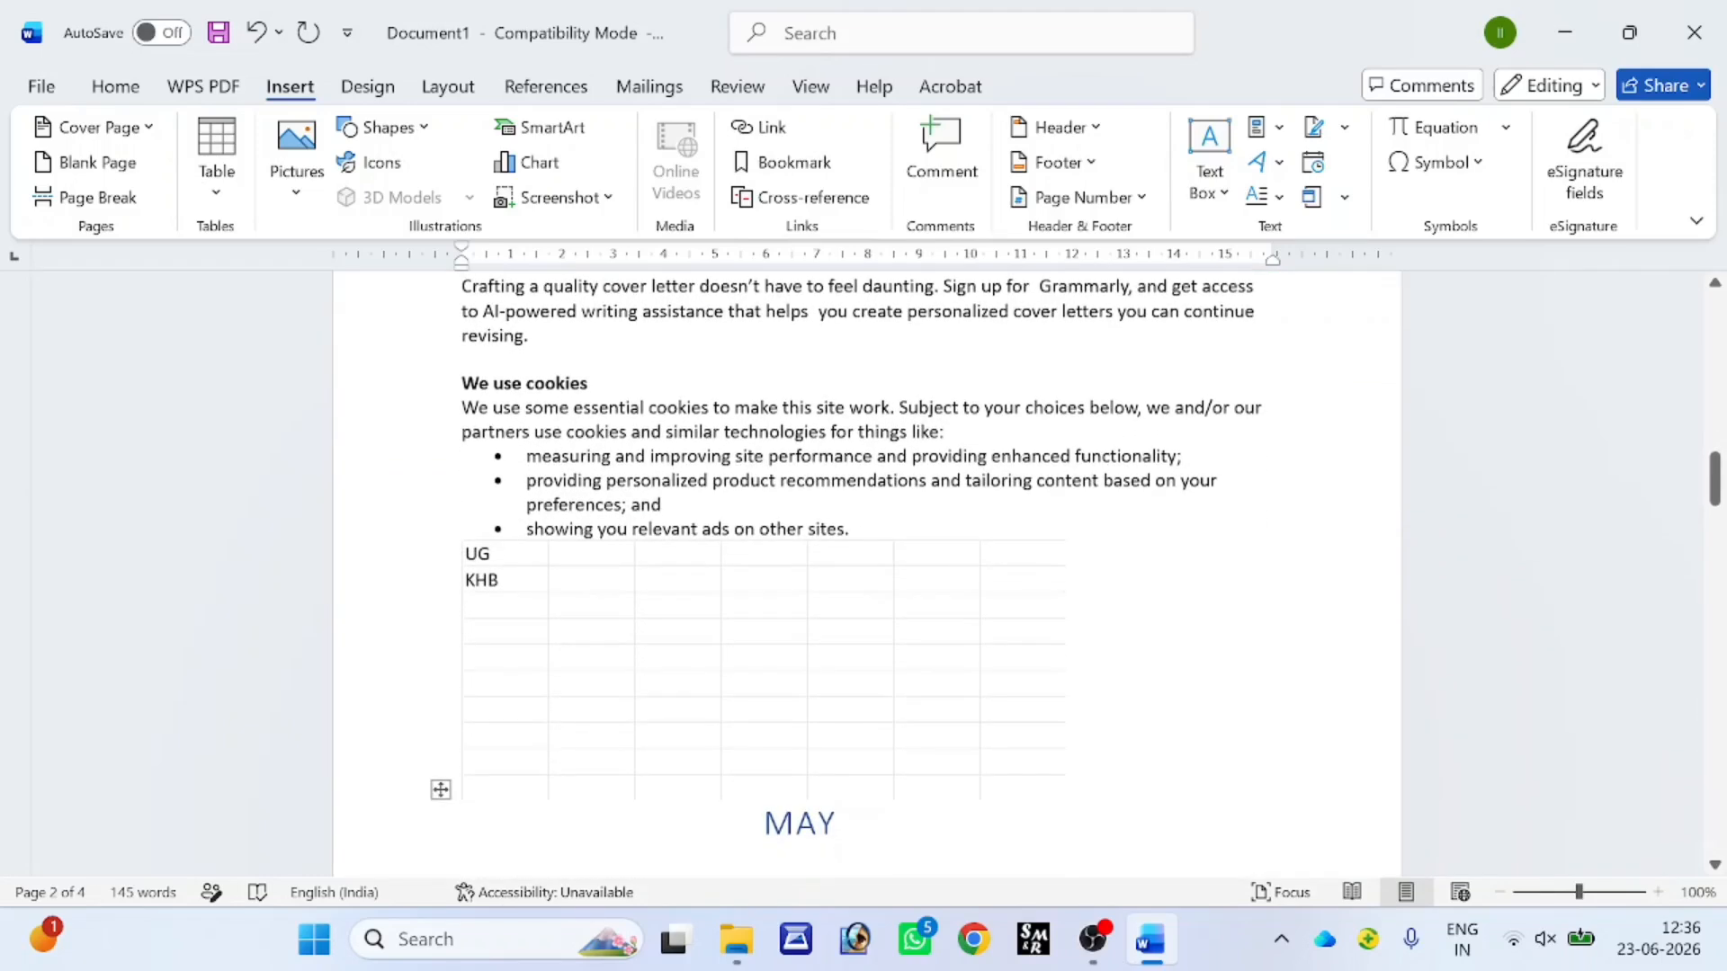
{"action": "left_click", "coordinate": [531, 336]}
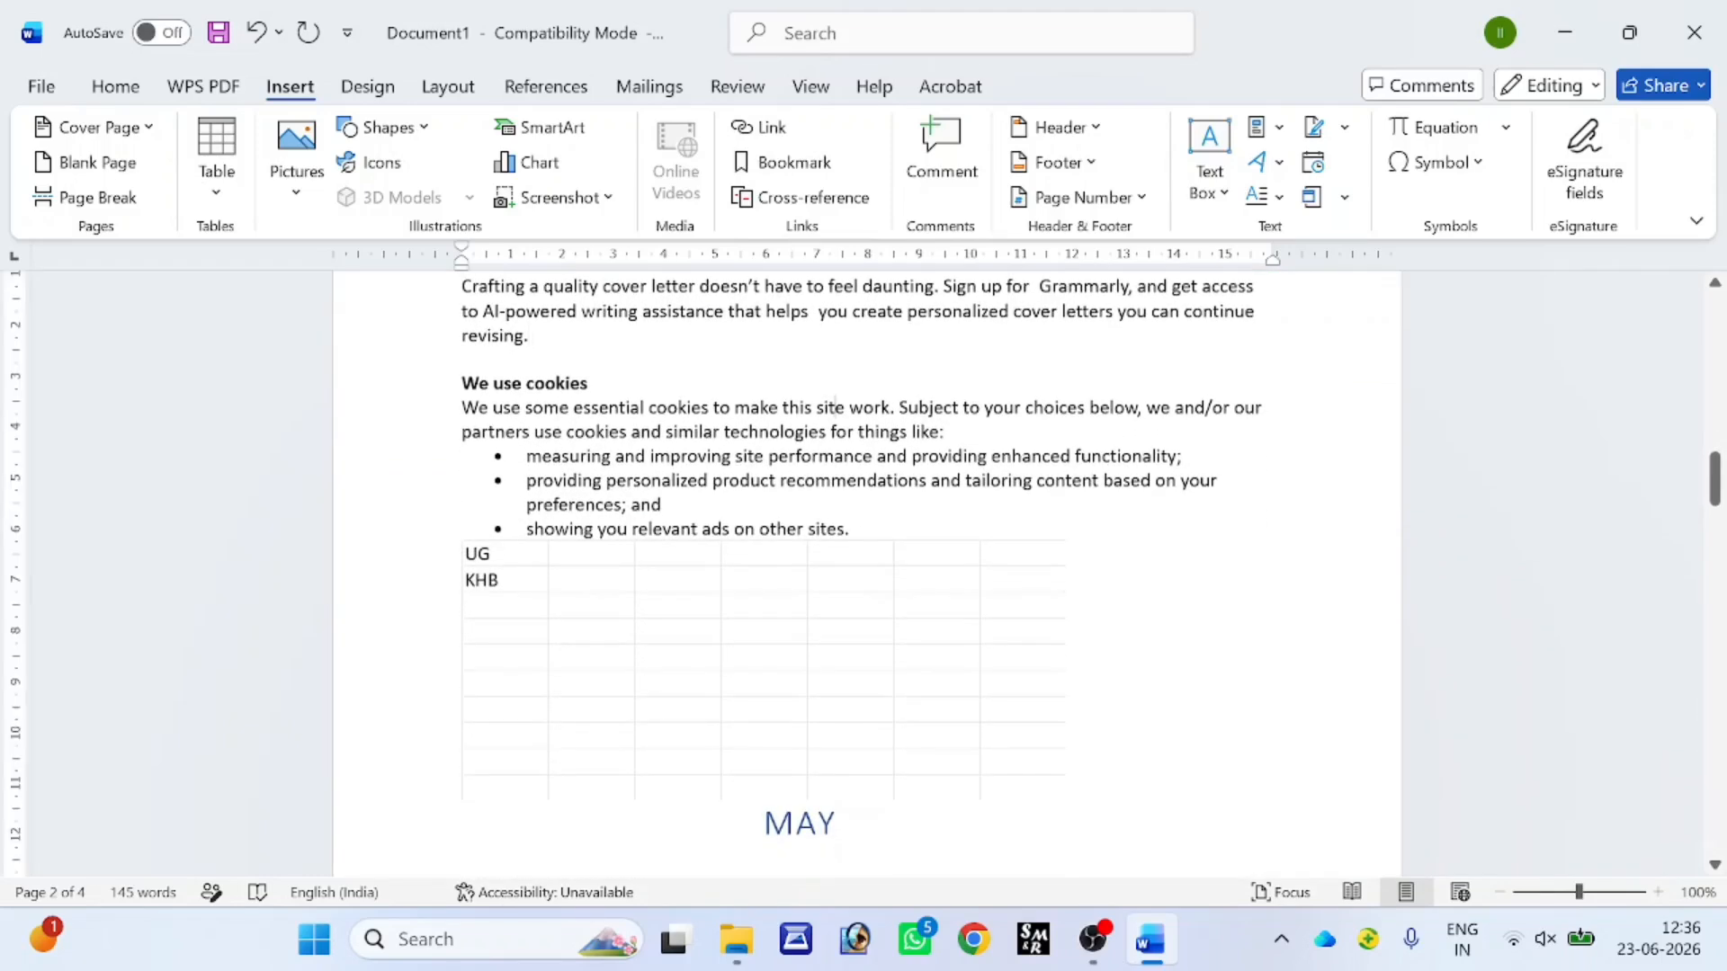
{"action": "double_click", "coordinate": [835, 408]}
{"action": "left_click", "coordinate": [772, 163]}
{"action": "type", "text": "PO"}
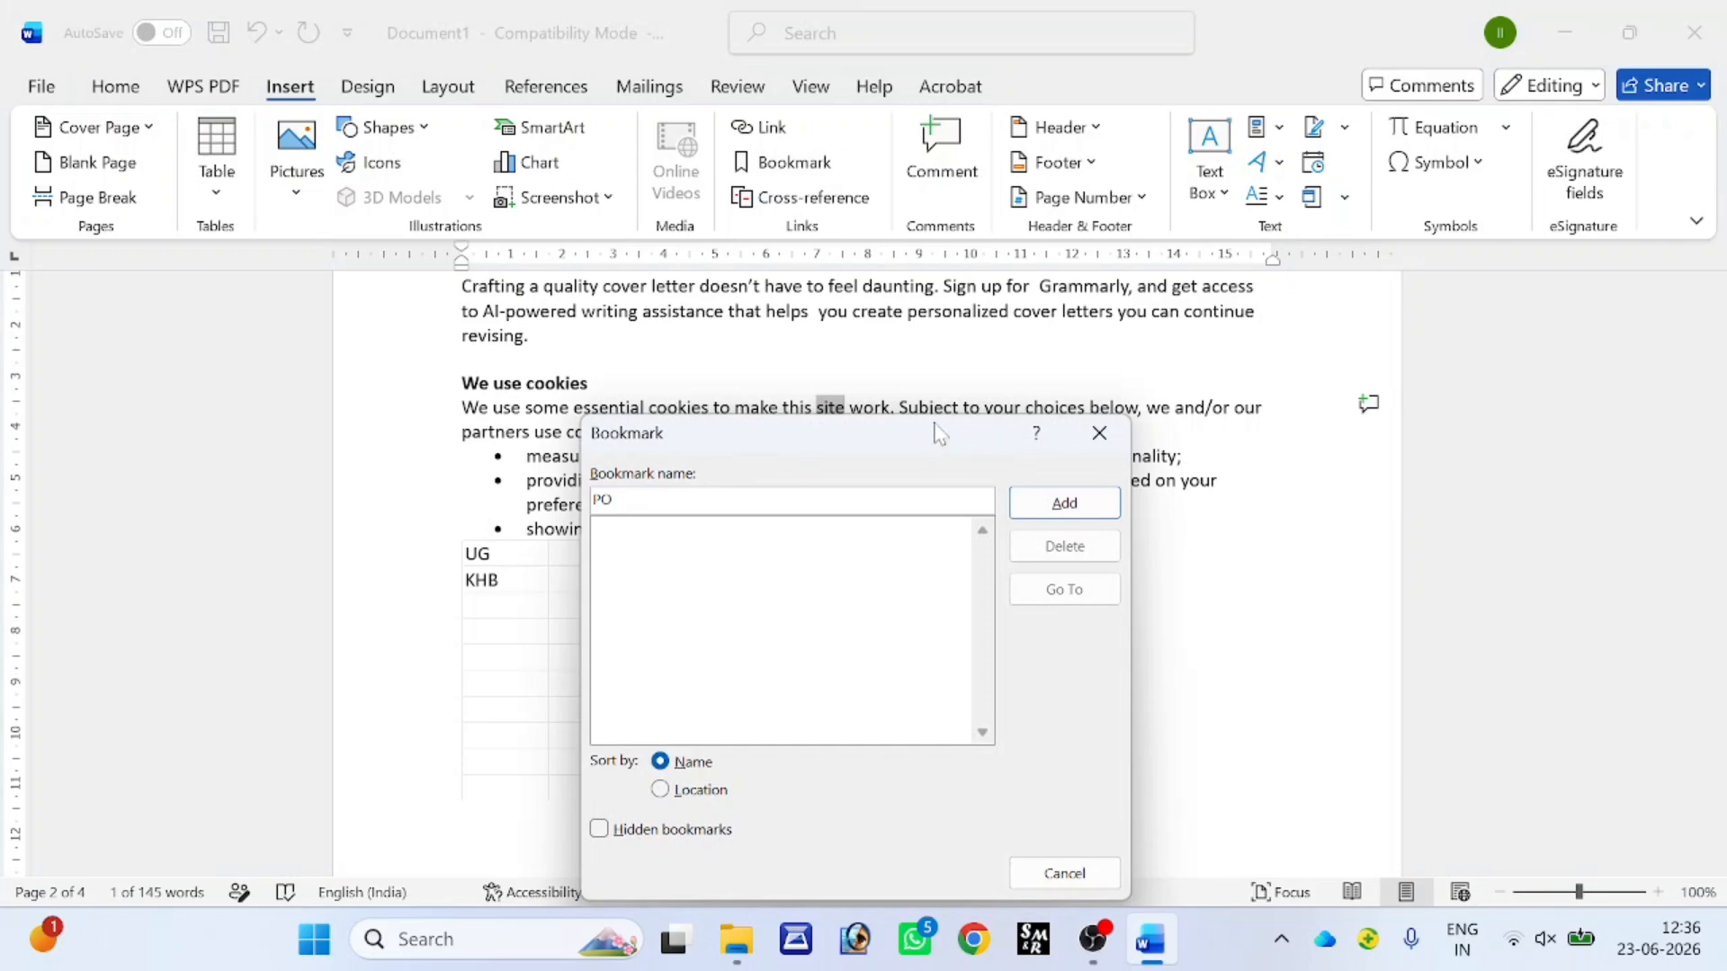
{"action": "left_click", "coordinate": [1054, 503]}
- Place the cursor at the start of the cover letter paragraph and go to the PO bookmark from there
{"action": "left_click", "coordinate": [948, 572]}
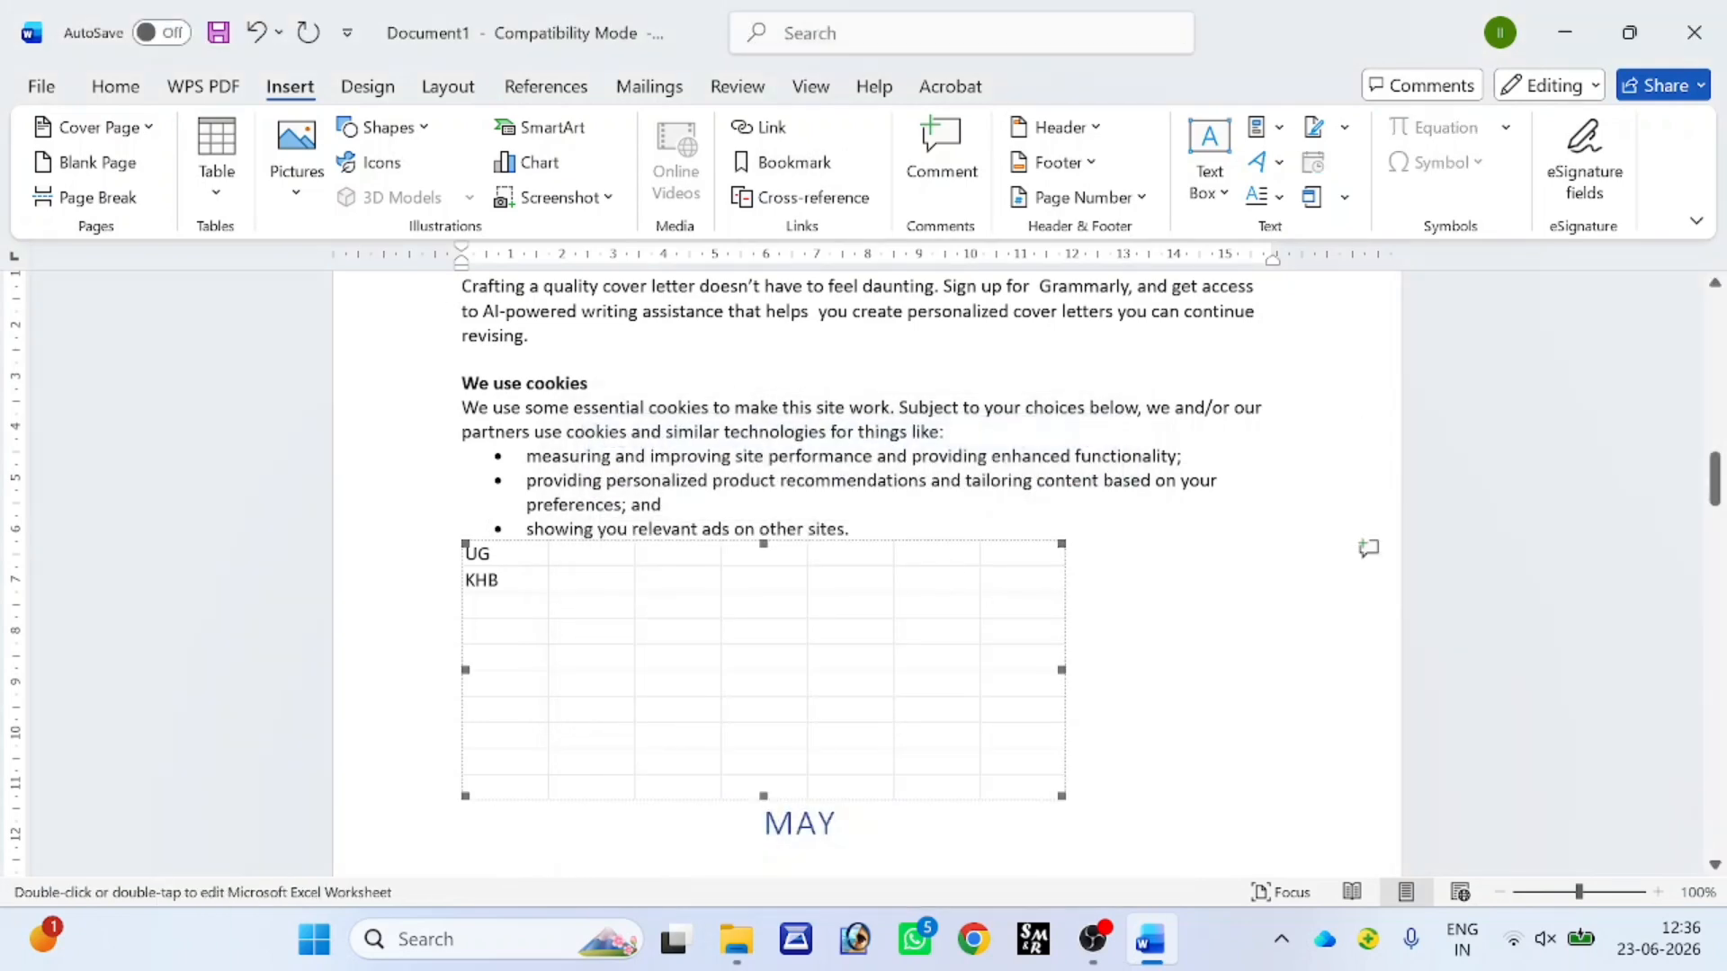
{"action": "left_click", "coordinate": [463, 286]}
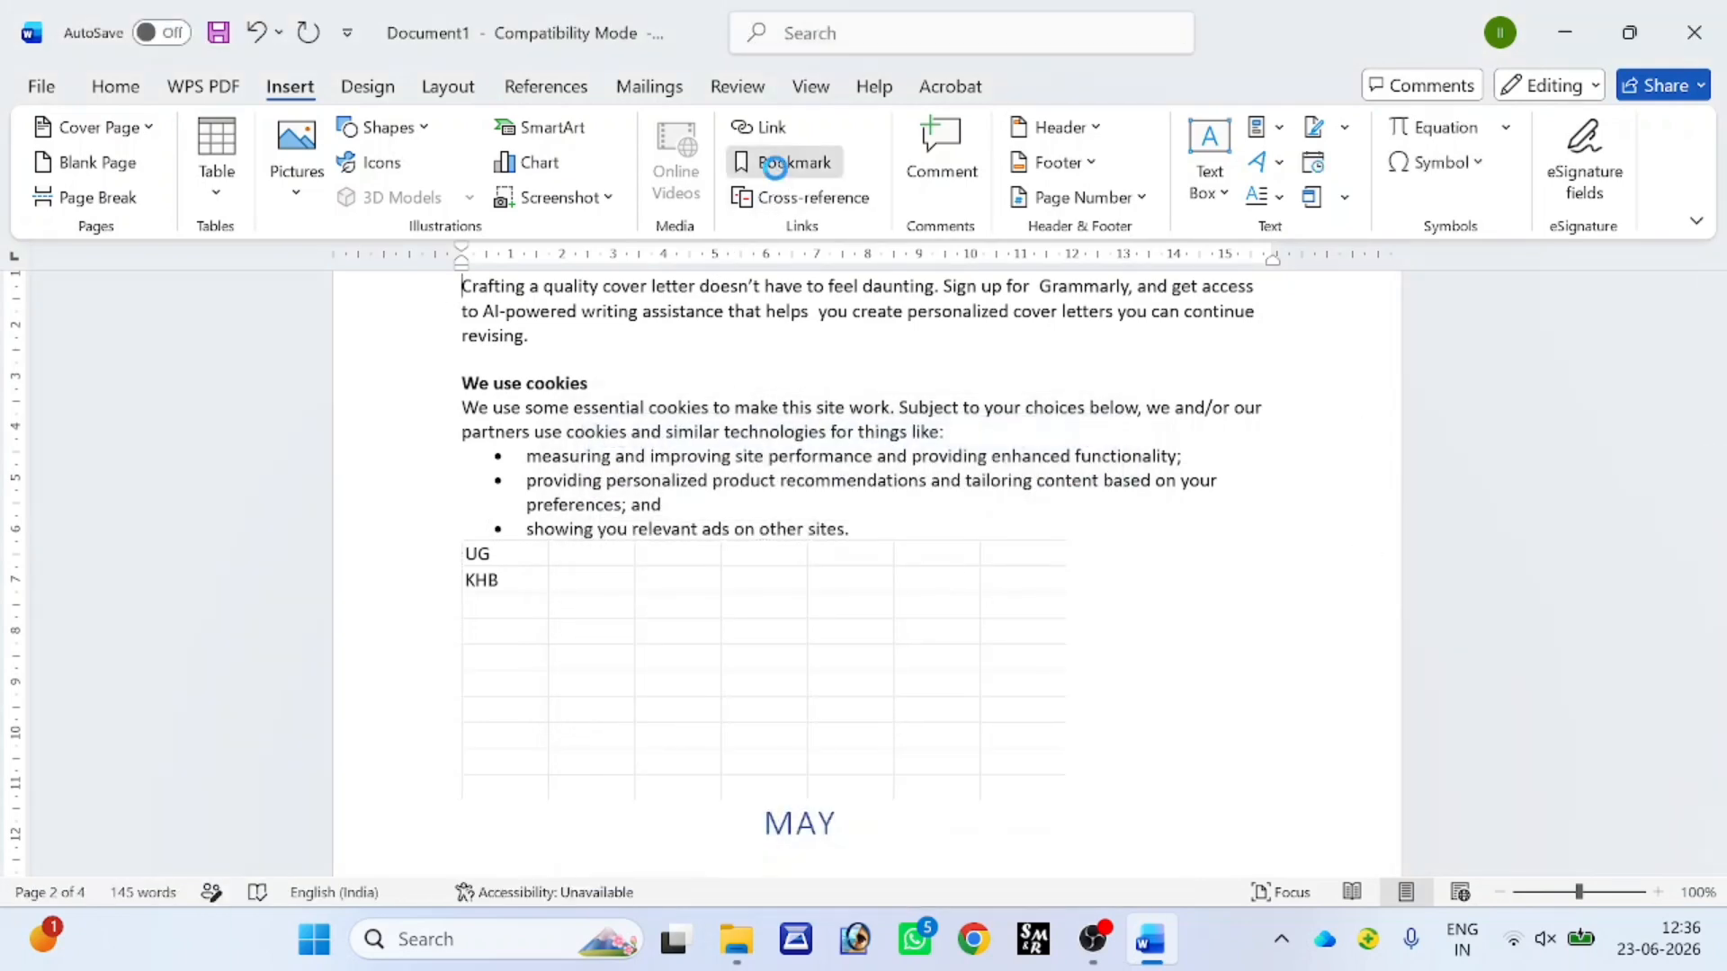
{"action": "left_click", "coordinate": [784, 162]}
{"action": "left_click", "coordinate": [1061, 366]}
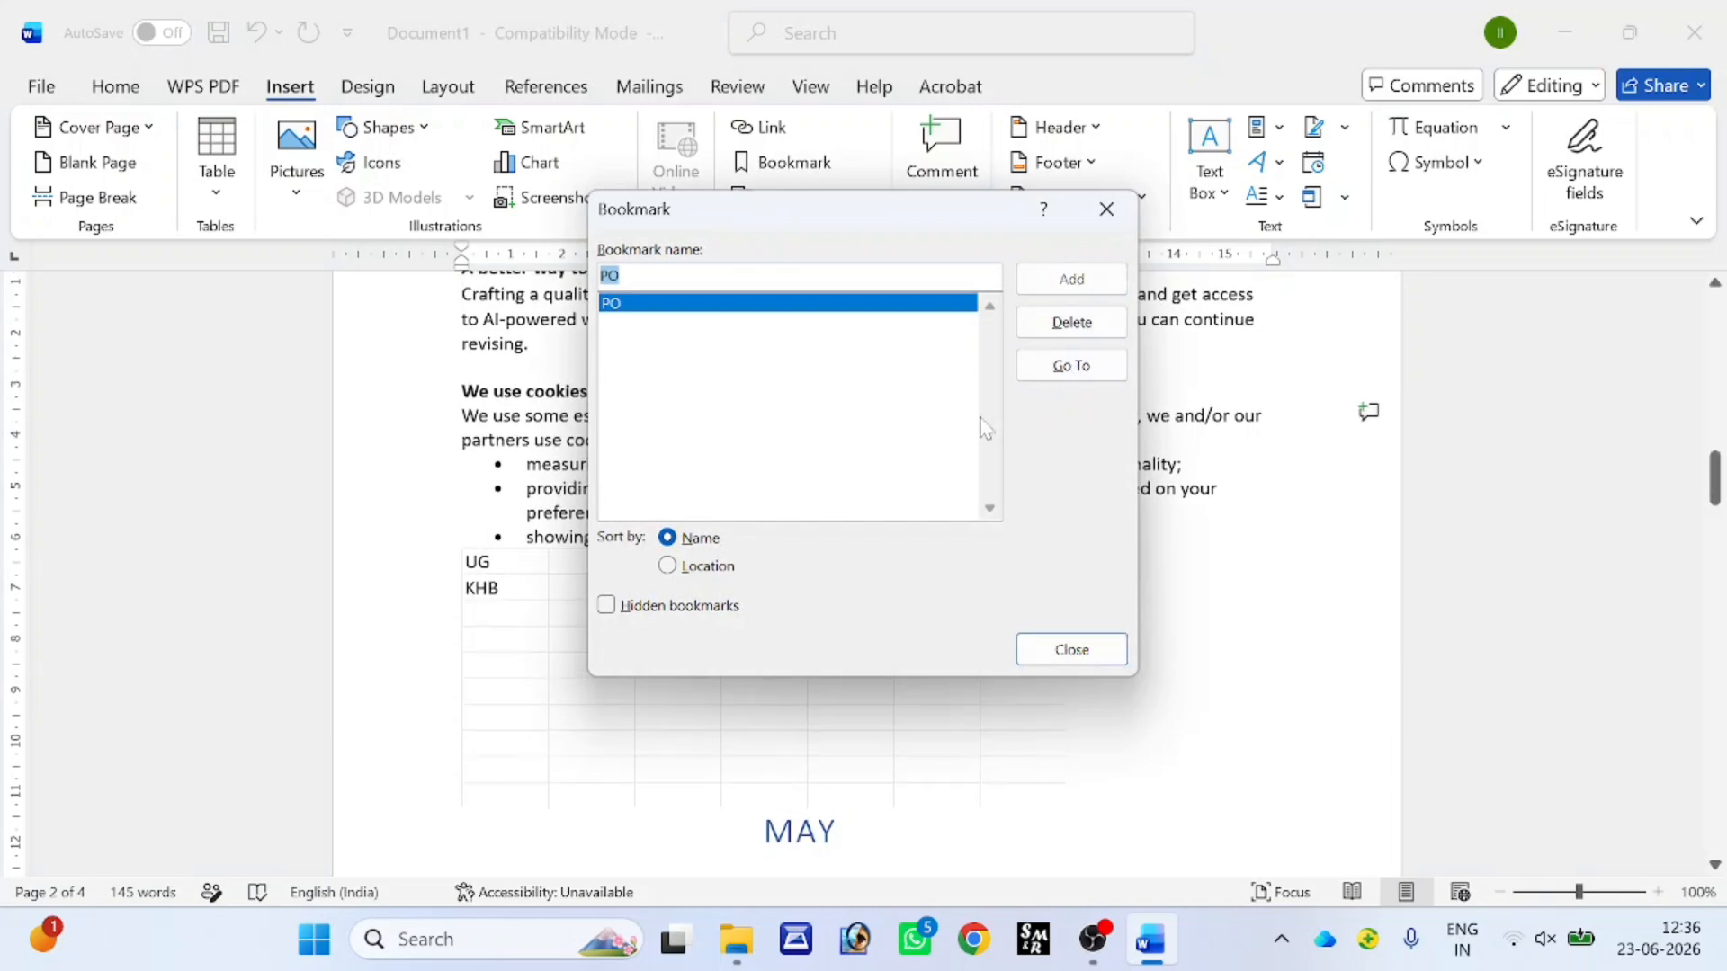
{"action": "left_click", "coordinate": [1044, 649]}
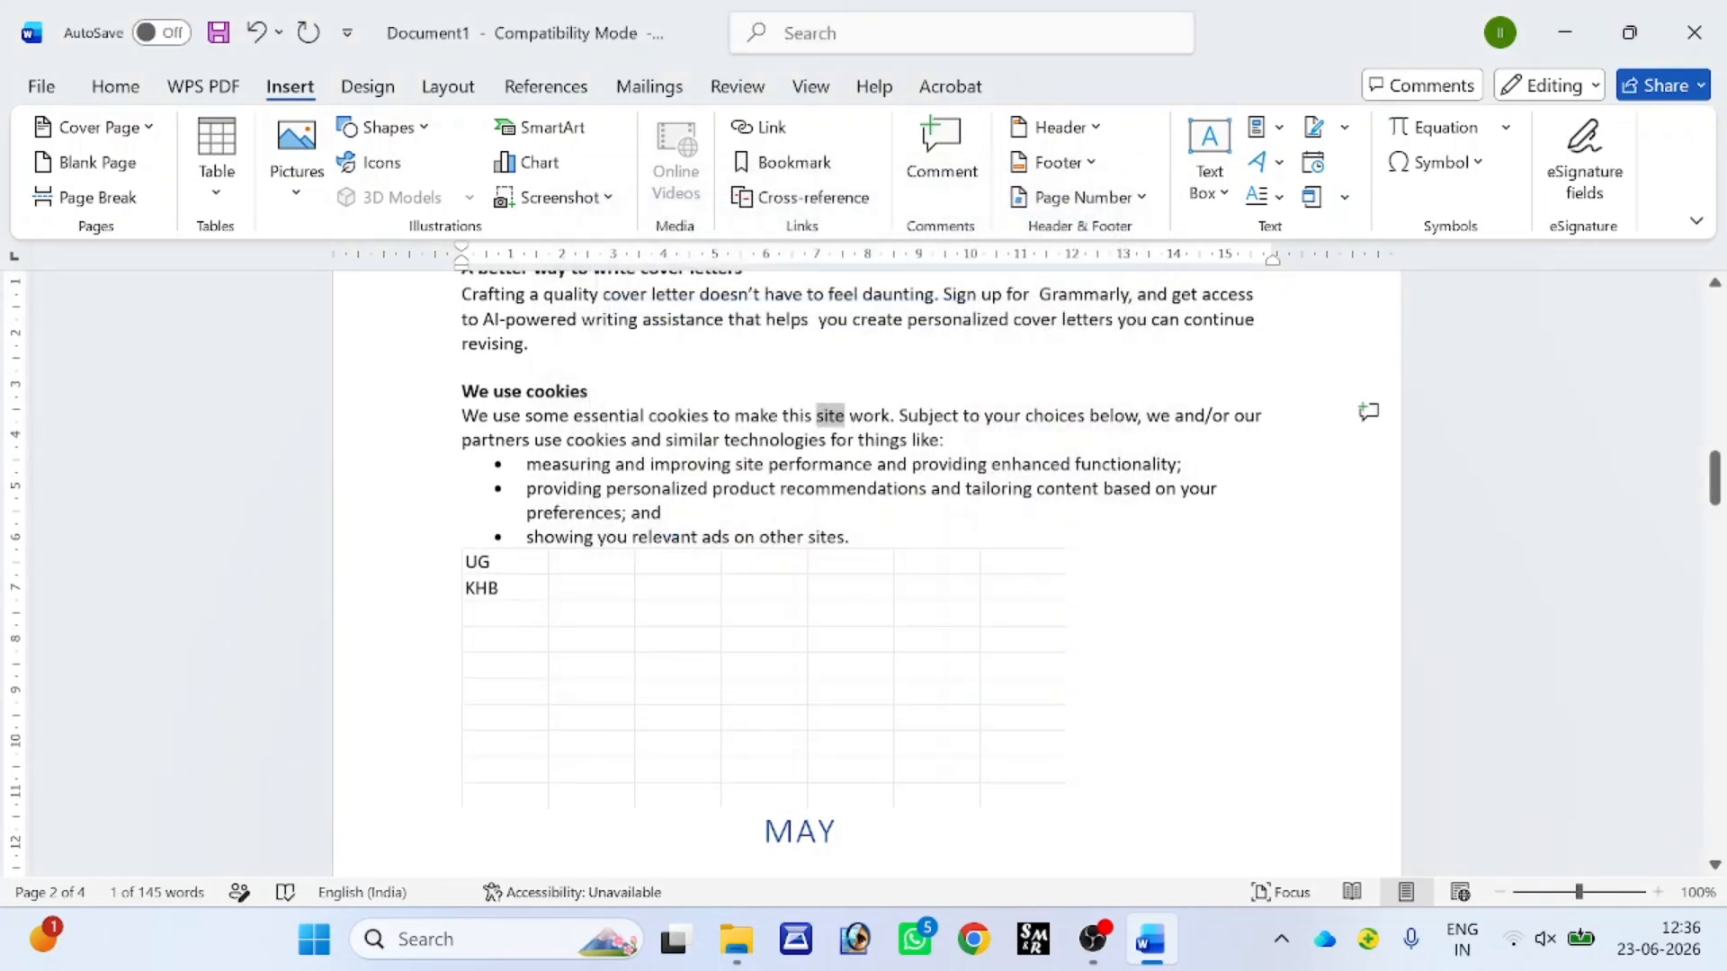
- Select the "A better way to write cover letters" heading with its paragraph and add a bookmark named RT to it
{"action": "left_click", "coordinate": [846, 415]}
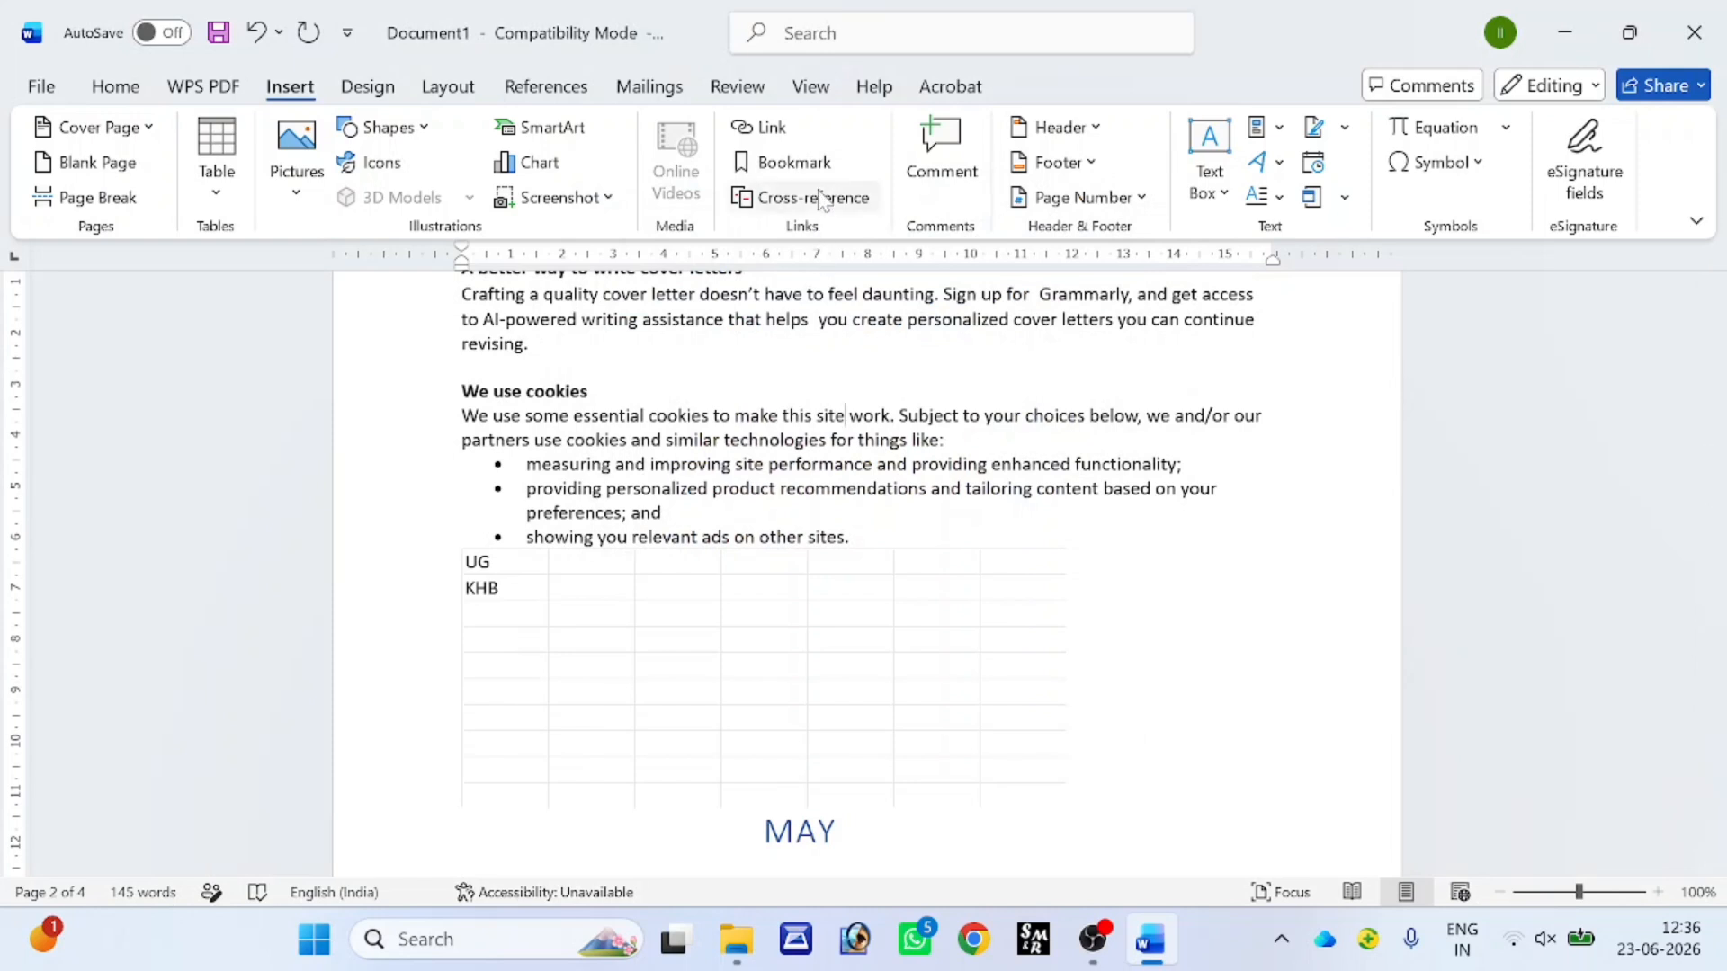
{"action": "scroll", "coordinate": [864, 557], "scroll_direction": "up", "scroll_amount": 1}
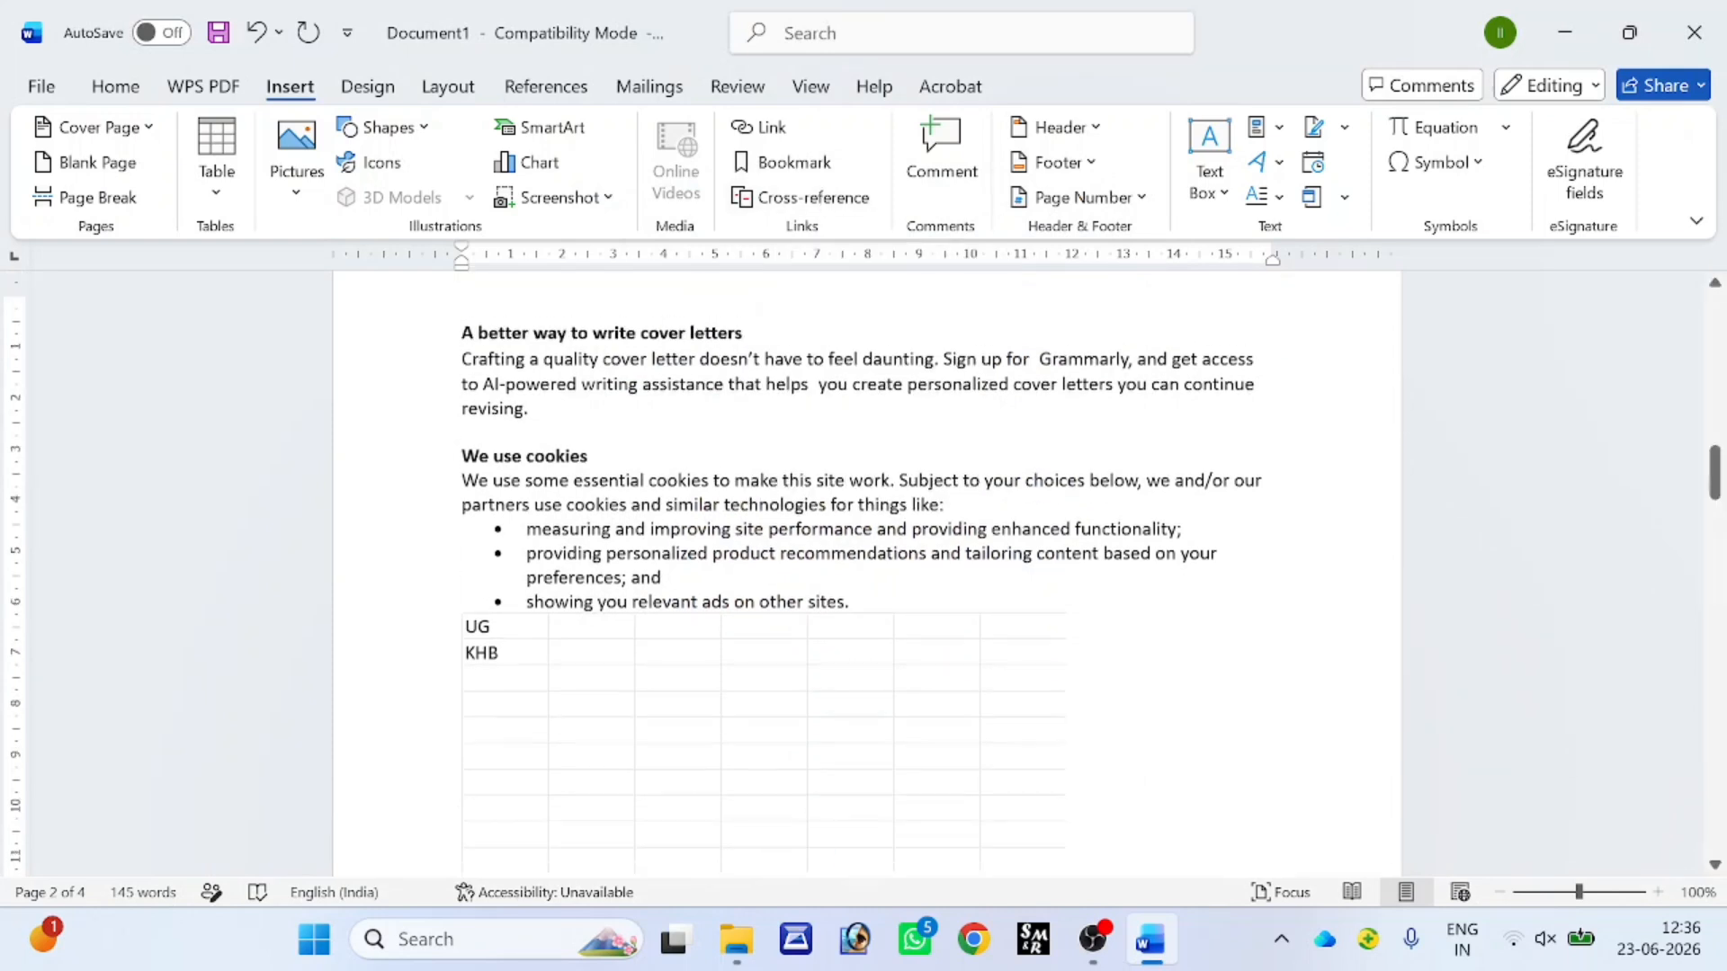
{"action": "left_click_drag", "start_coordinate": [461, 333], "coordinate": [666, 411]}
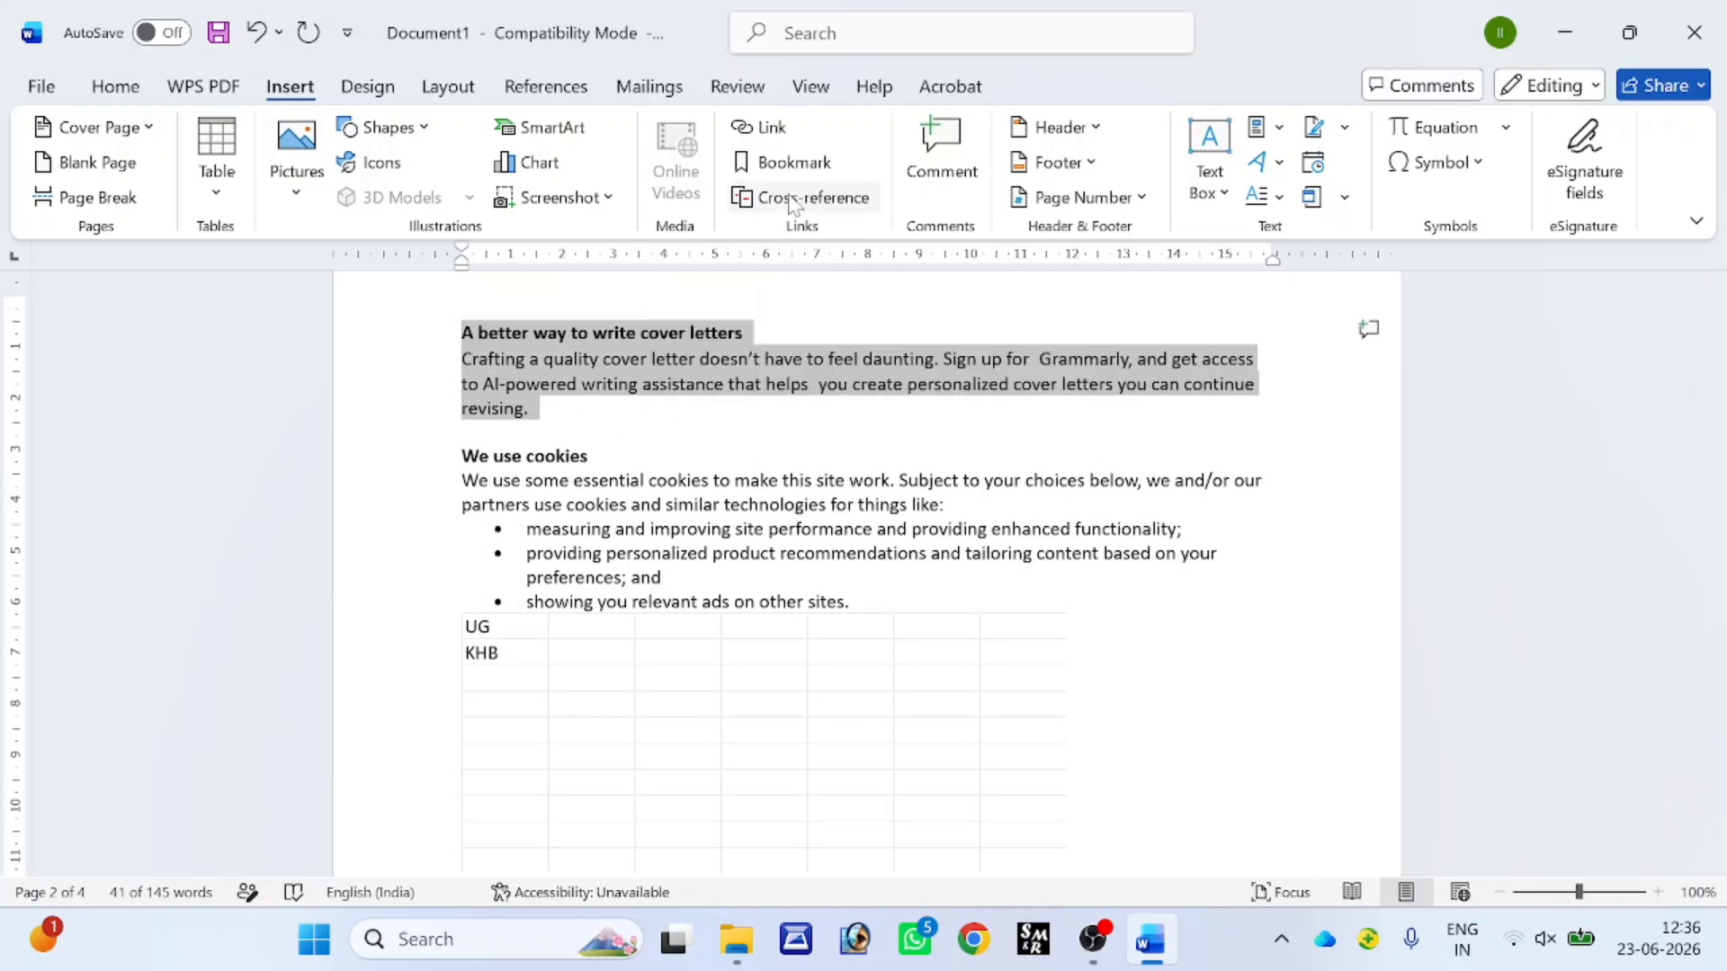
{"action": "left_click", "coordinate": [790, 162]}
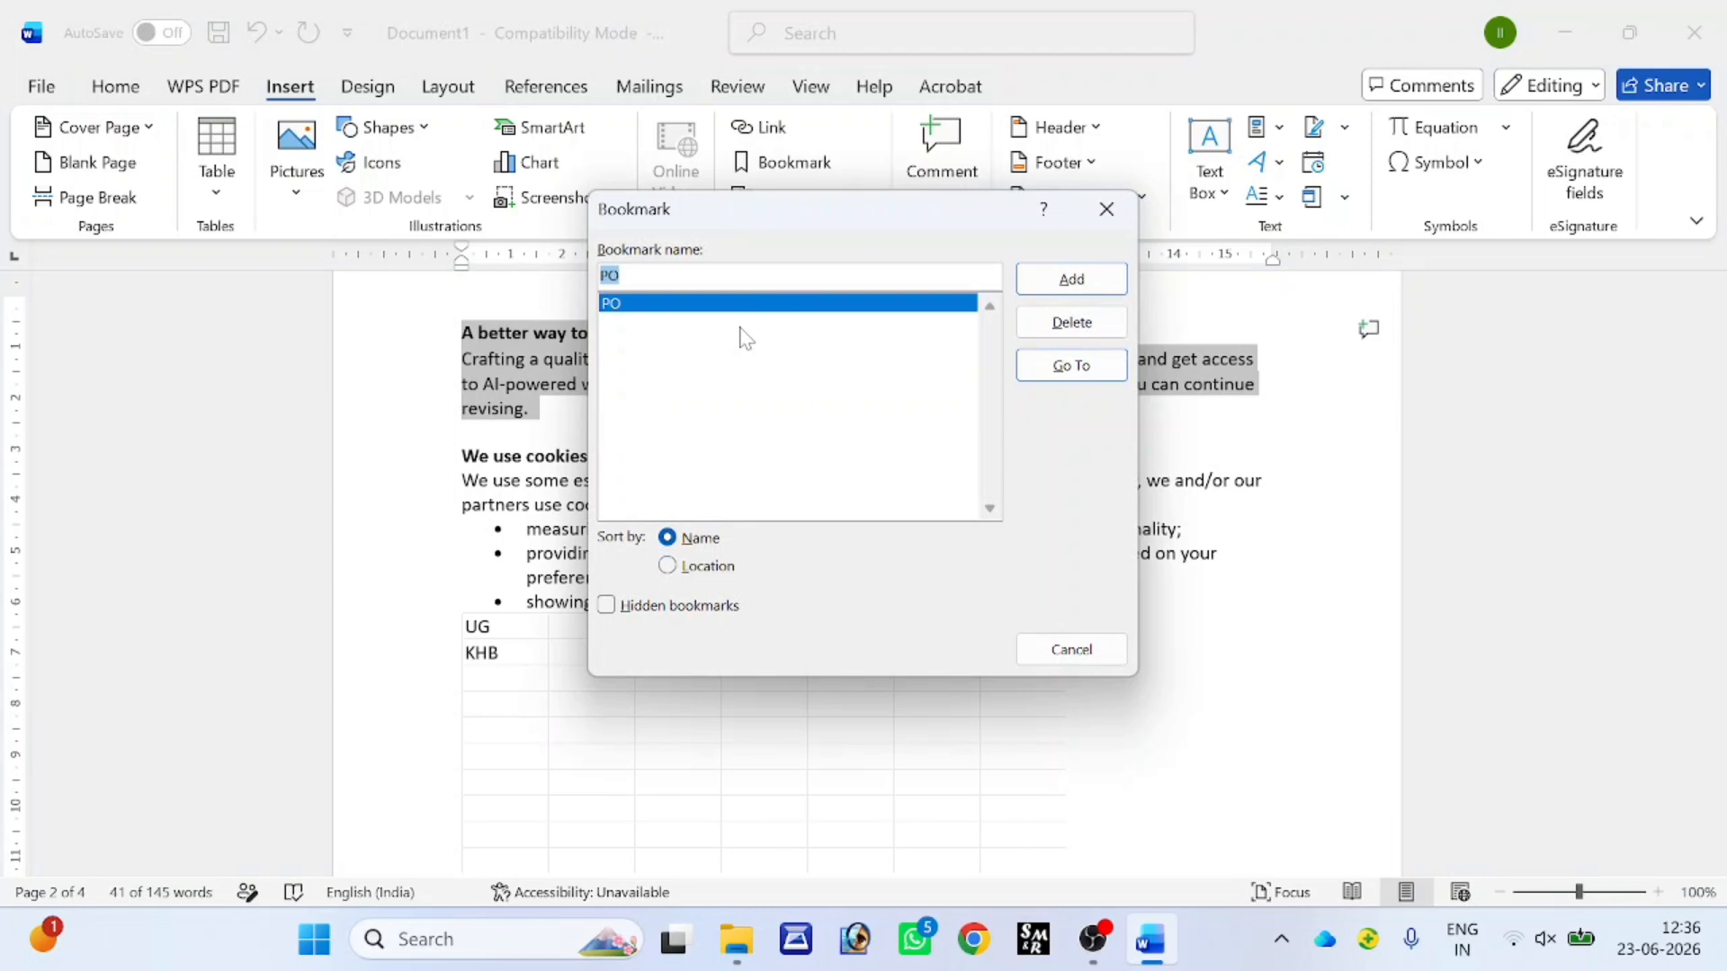
{"action": "type", "text": "RT"}
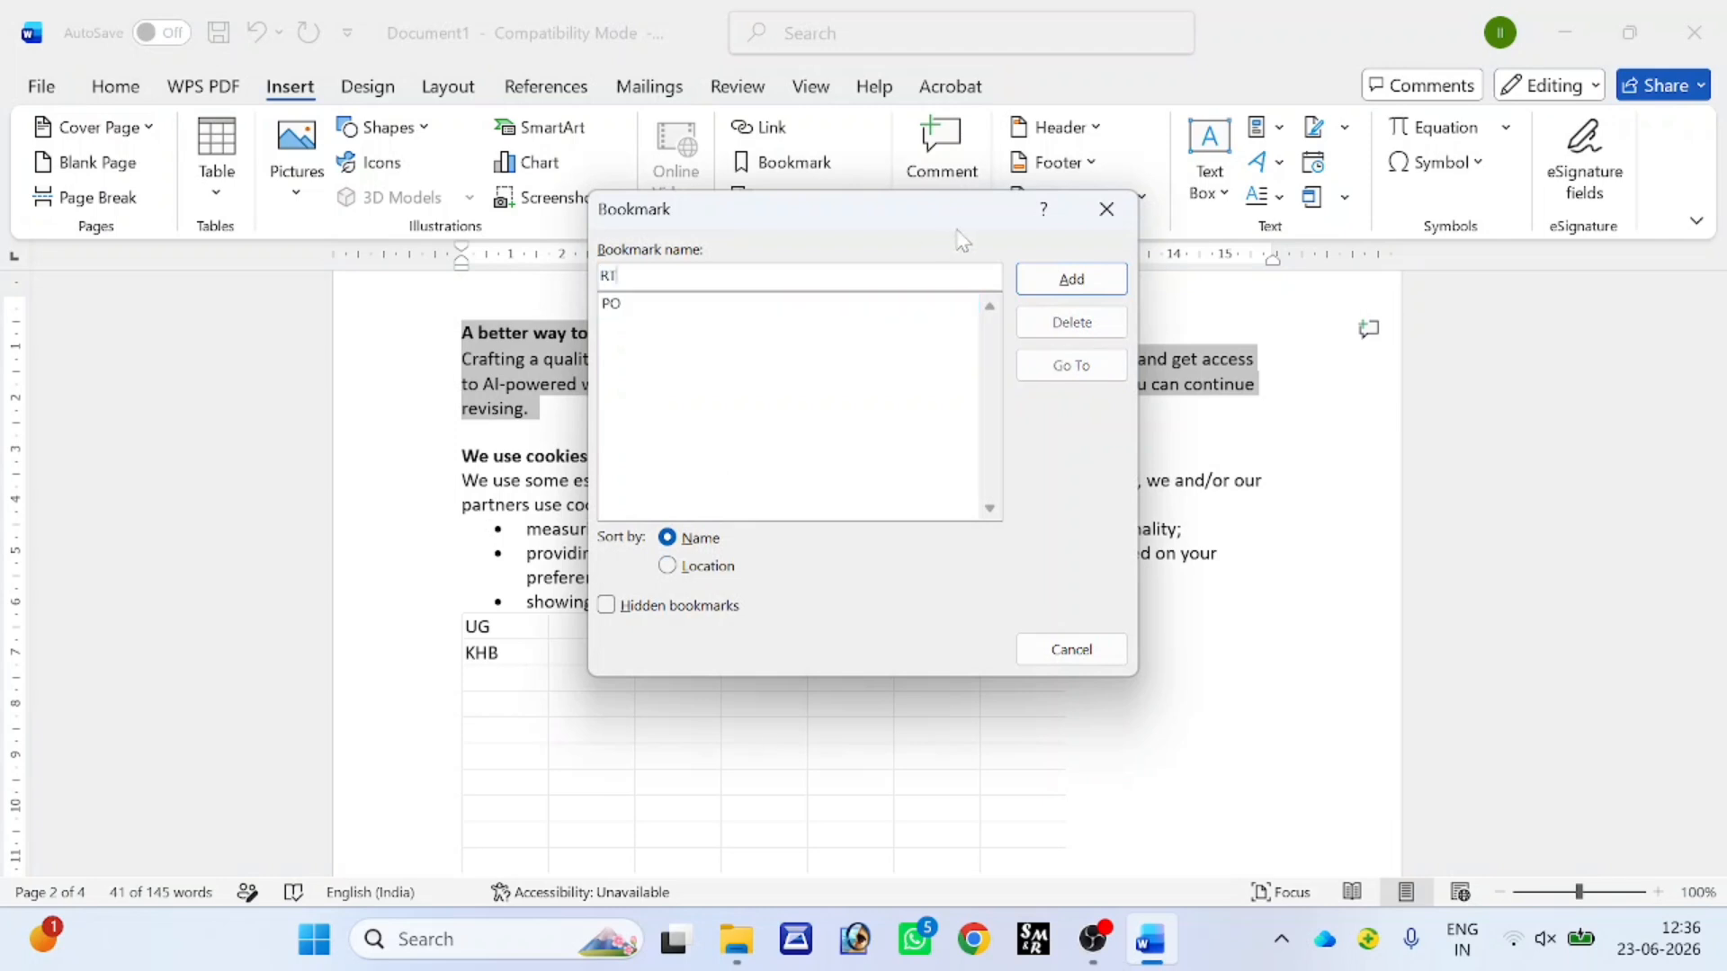
{"action": "left_click", "coordinate": [1099, 279]}
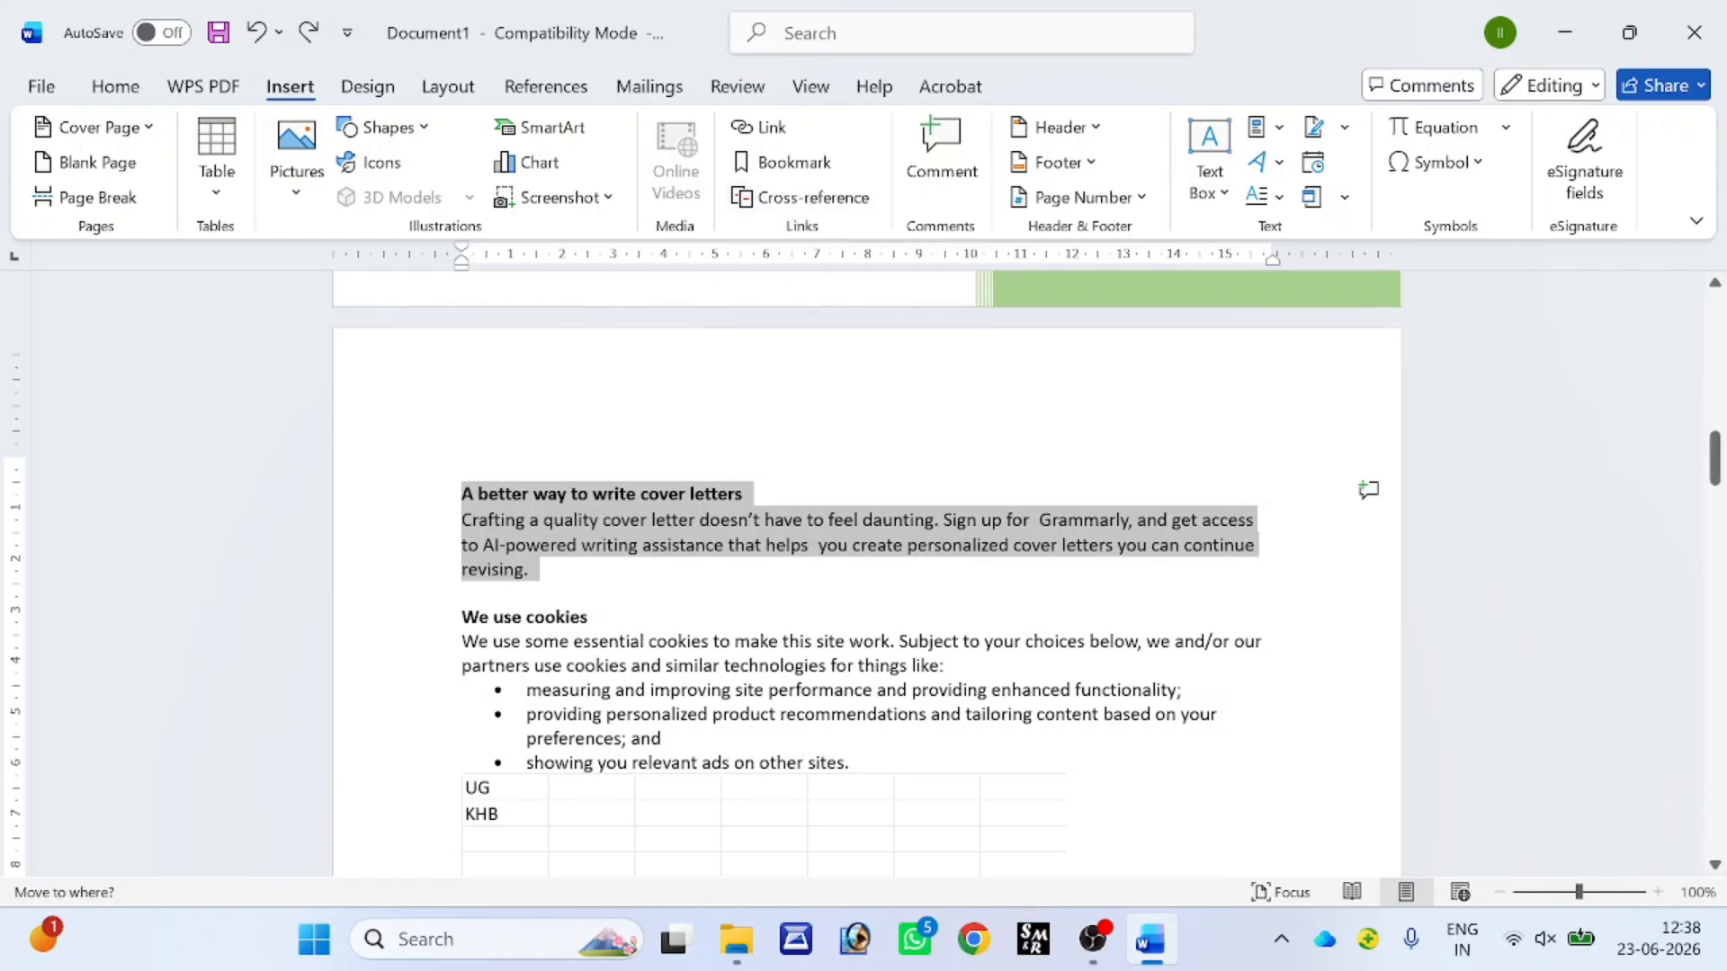
- Move the selected "A better way to write cover letters" text to the document's end, directly after the BIO.docx link
{"action": "scroll", "coordinate": [693, 539], "scroll_direction": "down", "scroll_amount": 15}
{"action": "scroll", "coordinate": [692, 540], "scroll_direction": "down", "scroll_amount": 15}
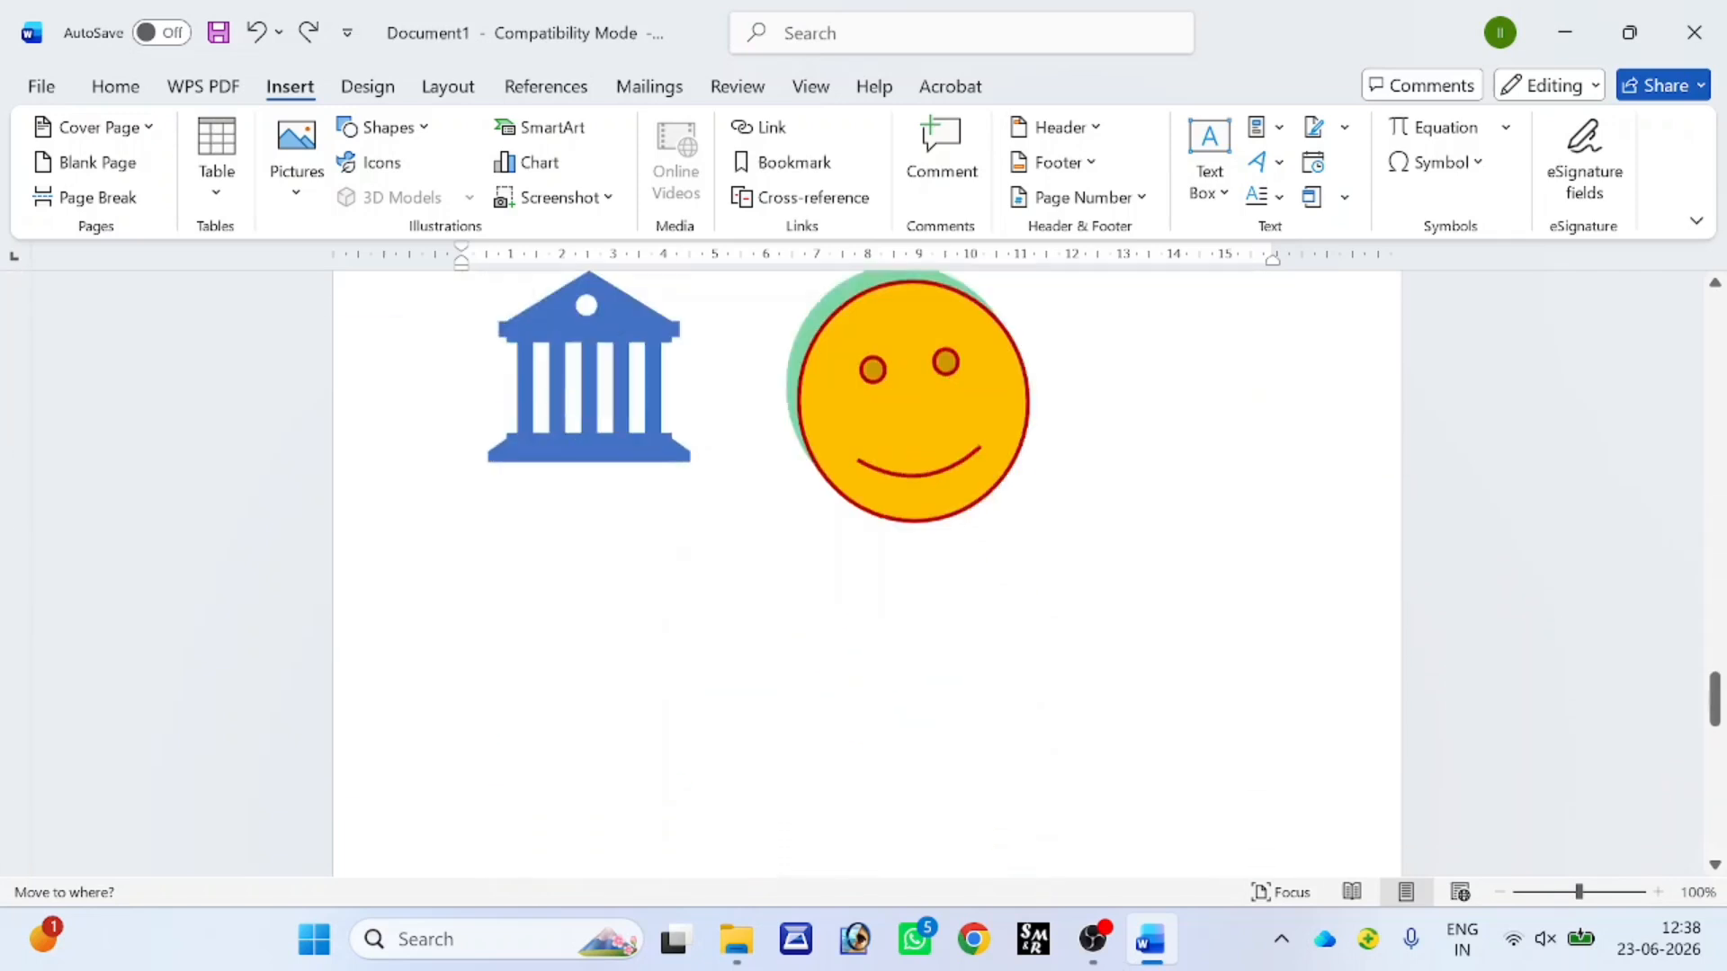
{"action": "scroll", "coordinate": [864, 540], "scroll_direction": "down", "scroll_amount": 1}
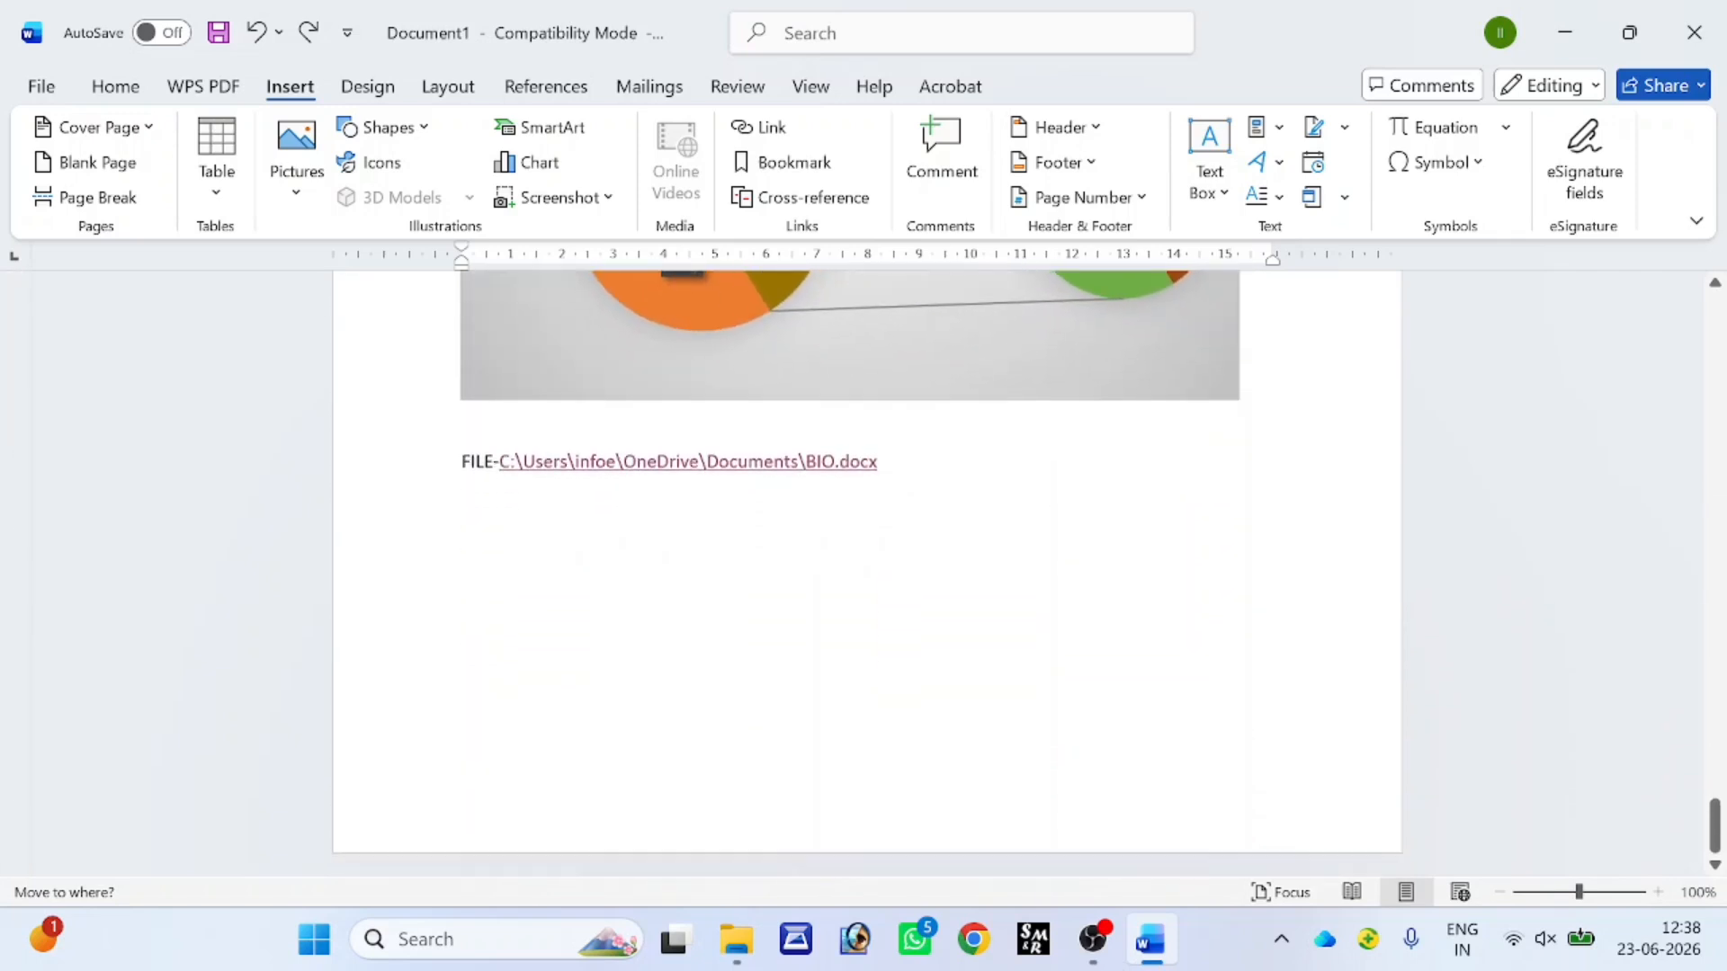
{"action": "key", "text": "Return"}
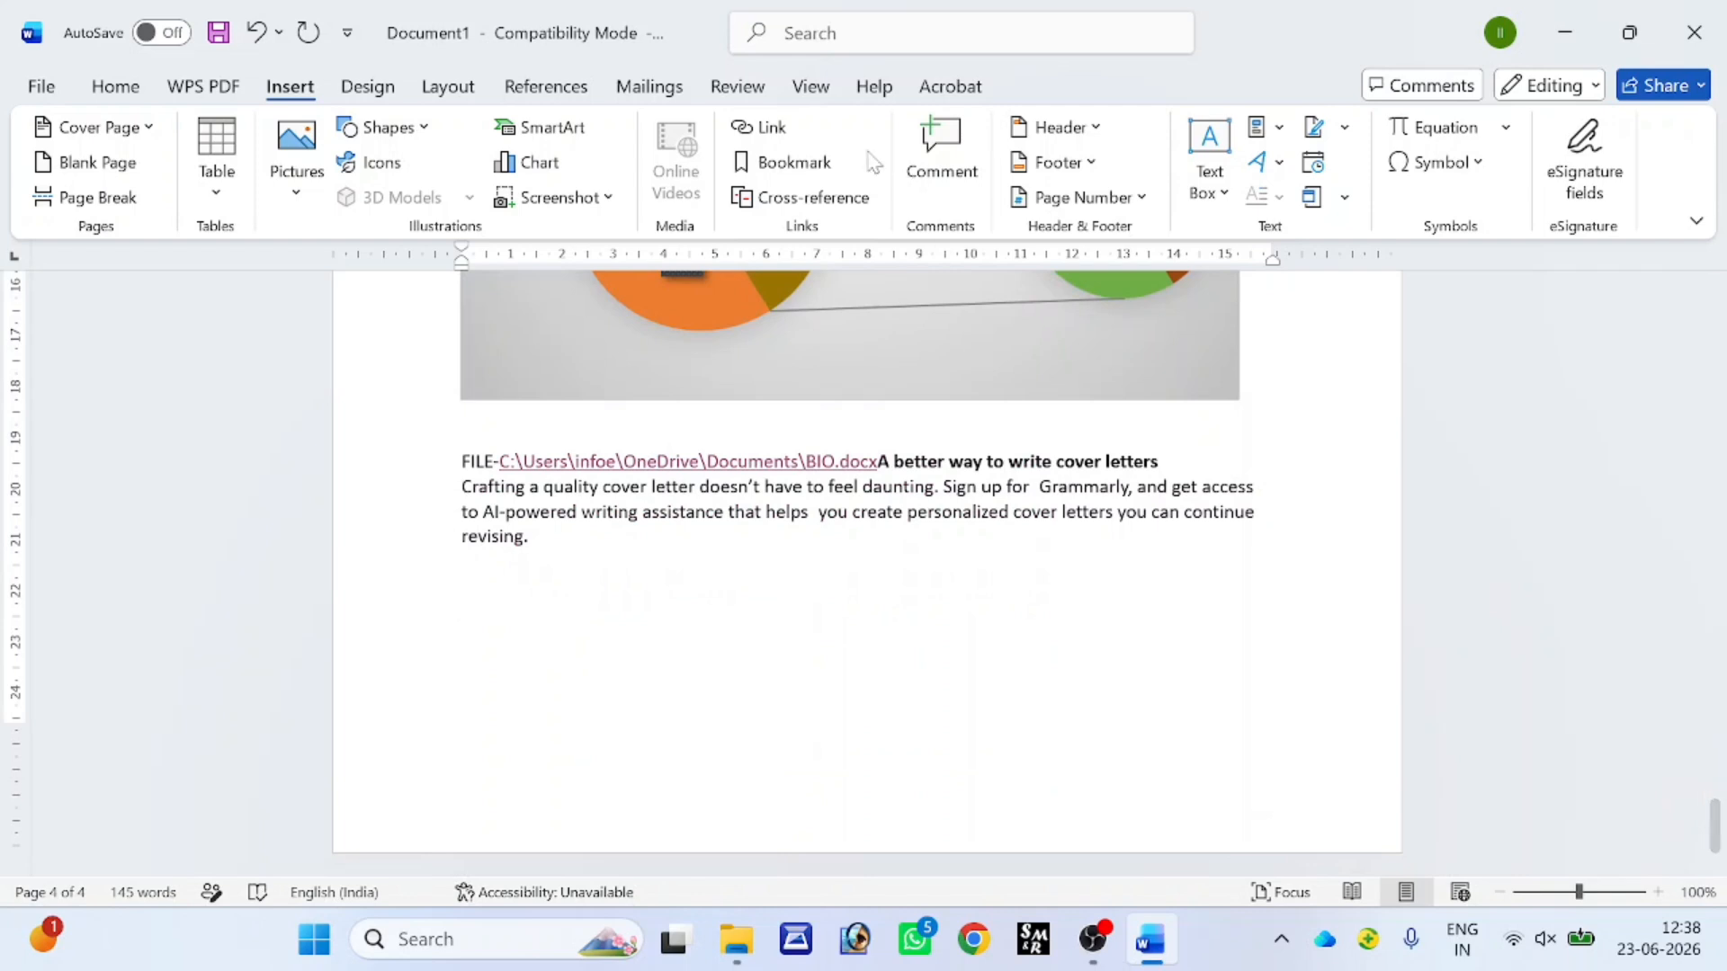
- Insert a hyperlinked cross-reference to the bookmark text of RT below the moved paragraph on page 4
{"action": "left_click", "coordinate": [809, 198]}
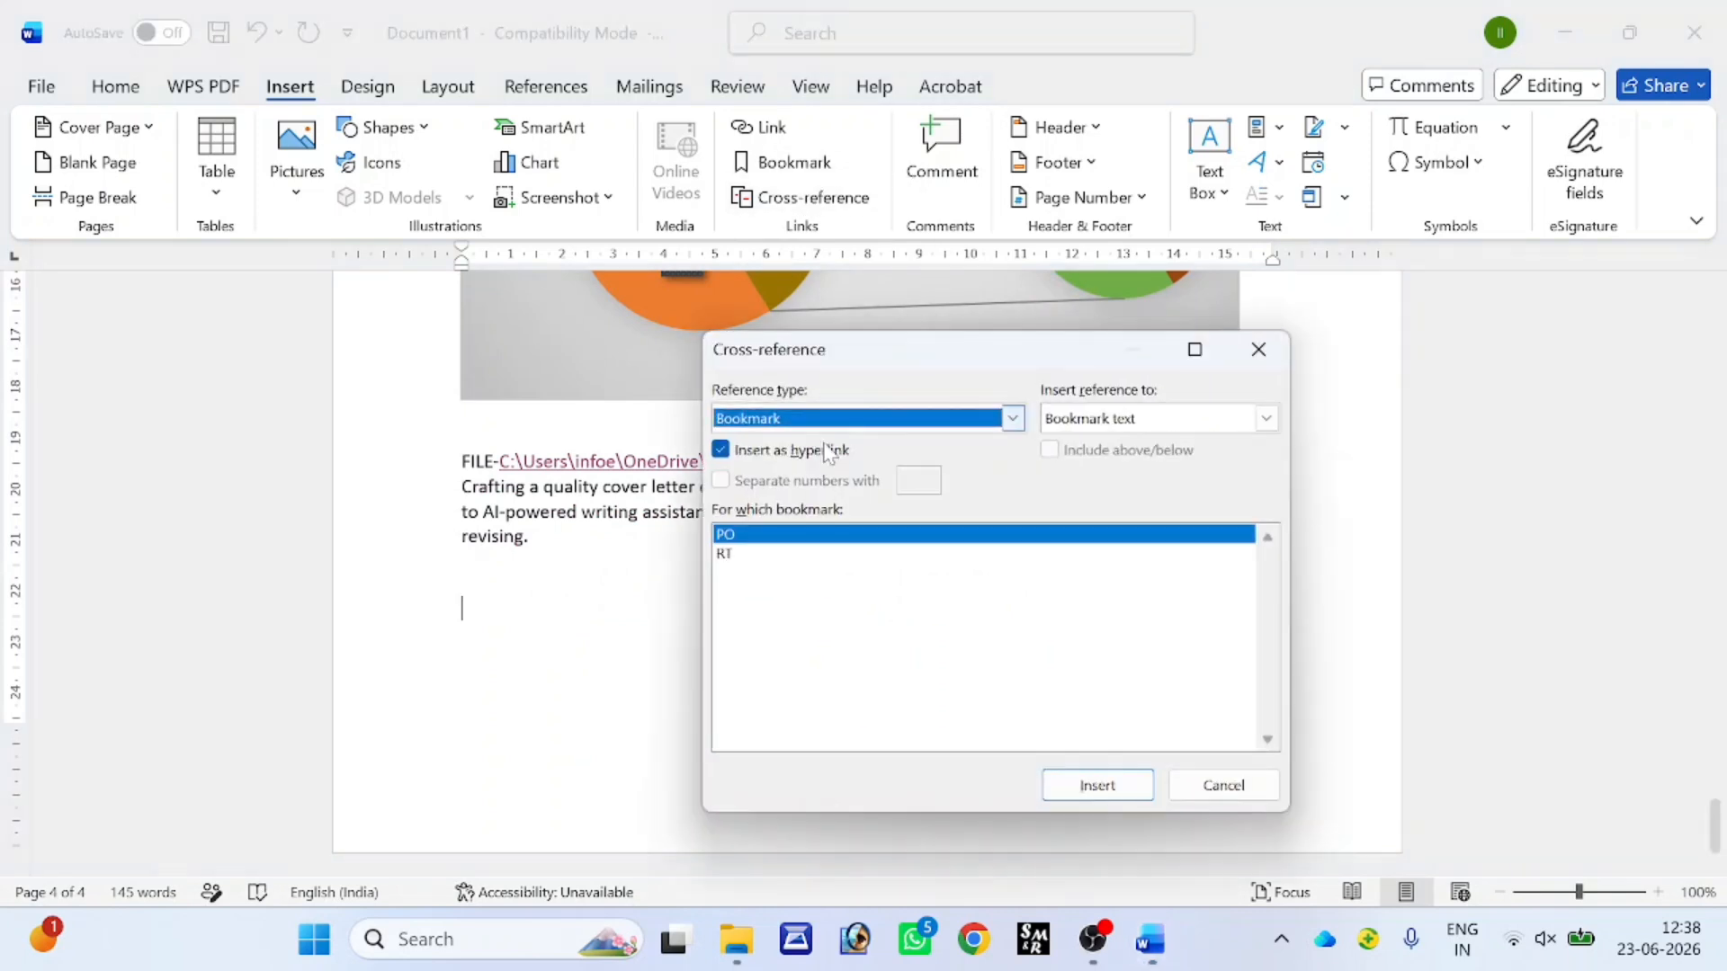
{"action": "left_click", "coordinate": [740, 554]}
{"action": "left_click", "coordinate": [1064, 787]}
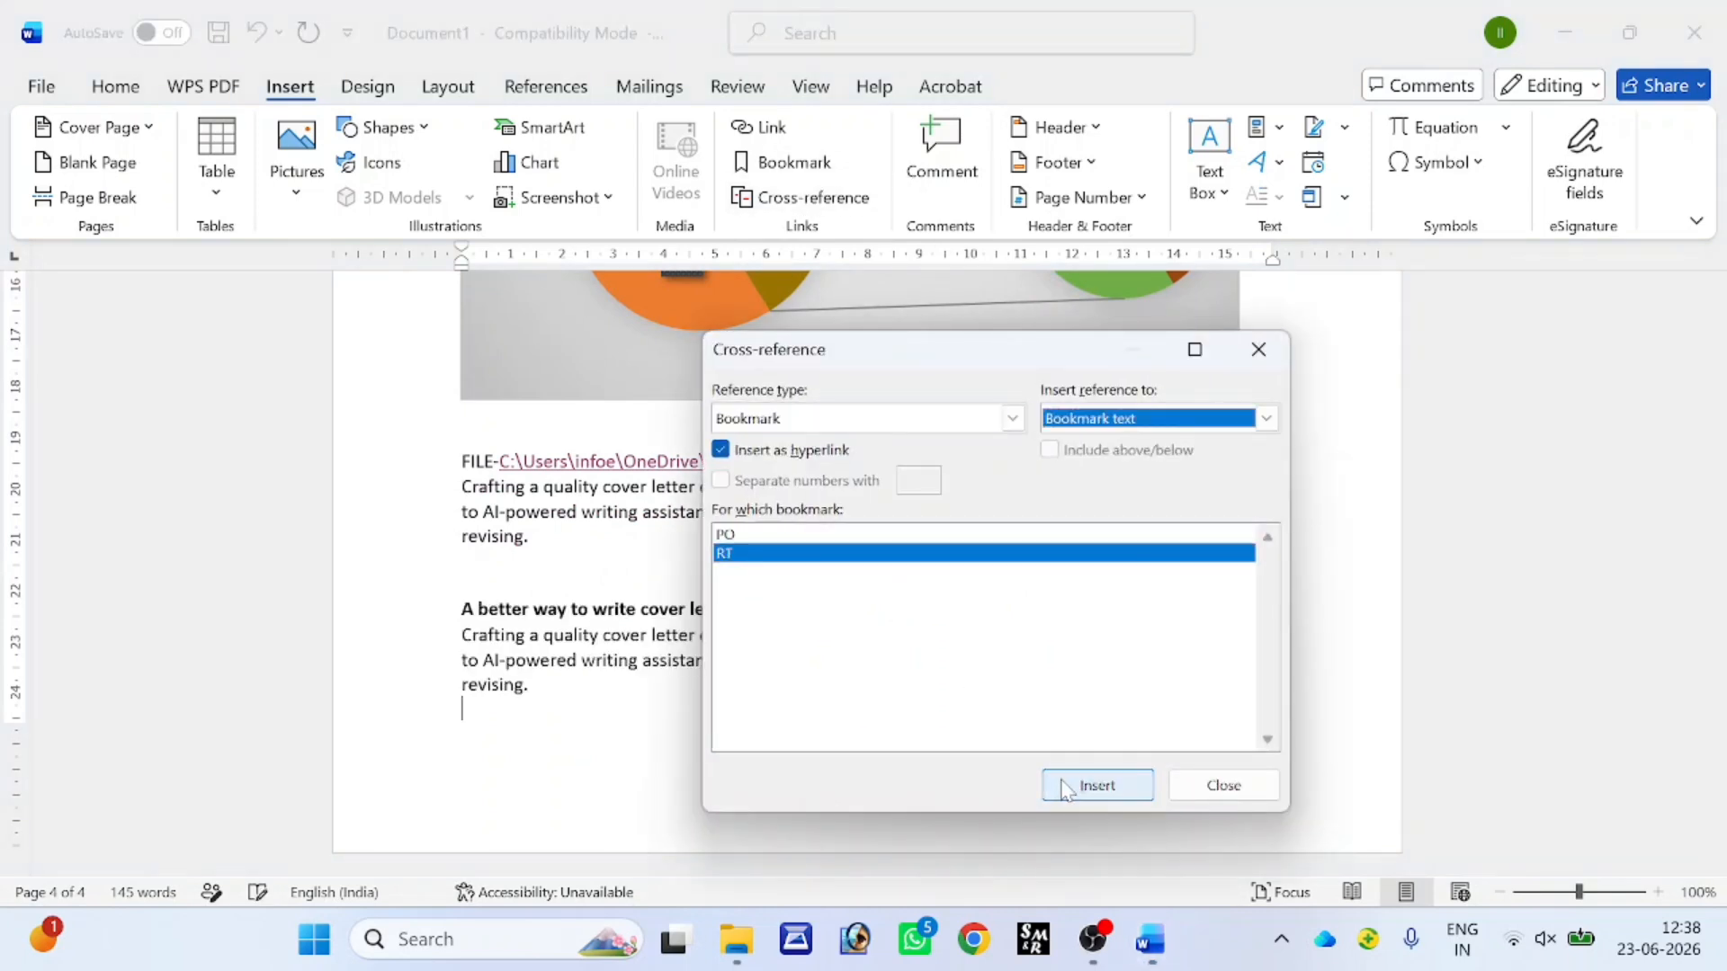
{"action": "left_click", "coordinate": [1223, 785]}
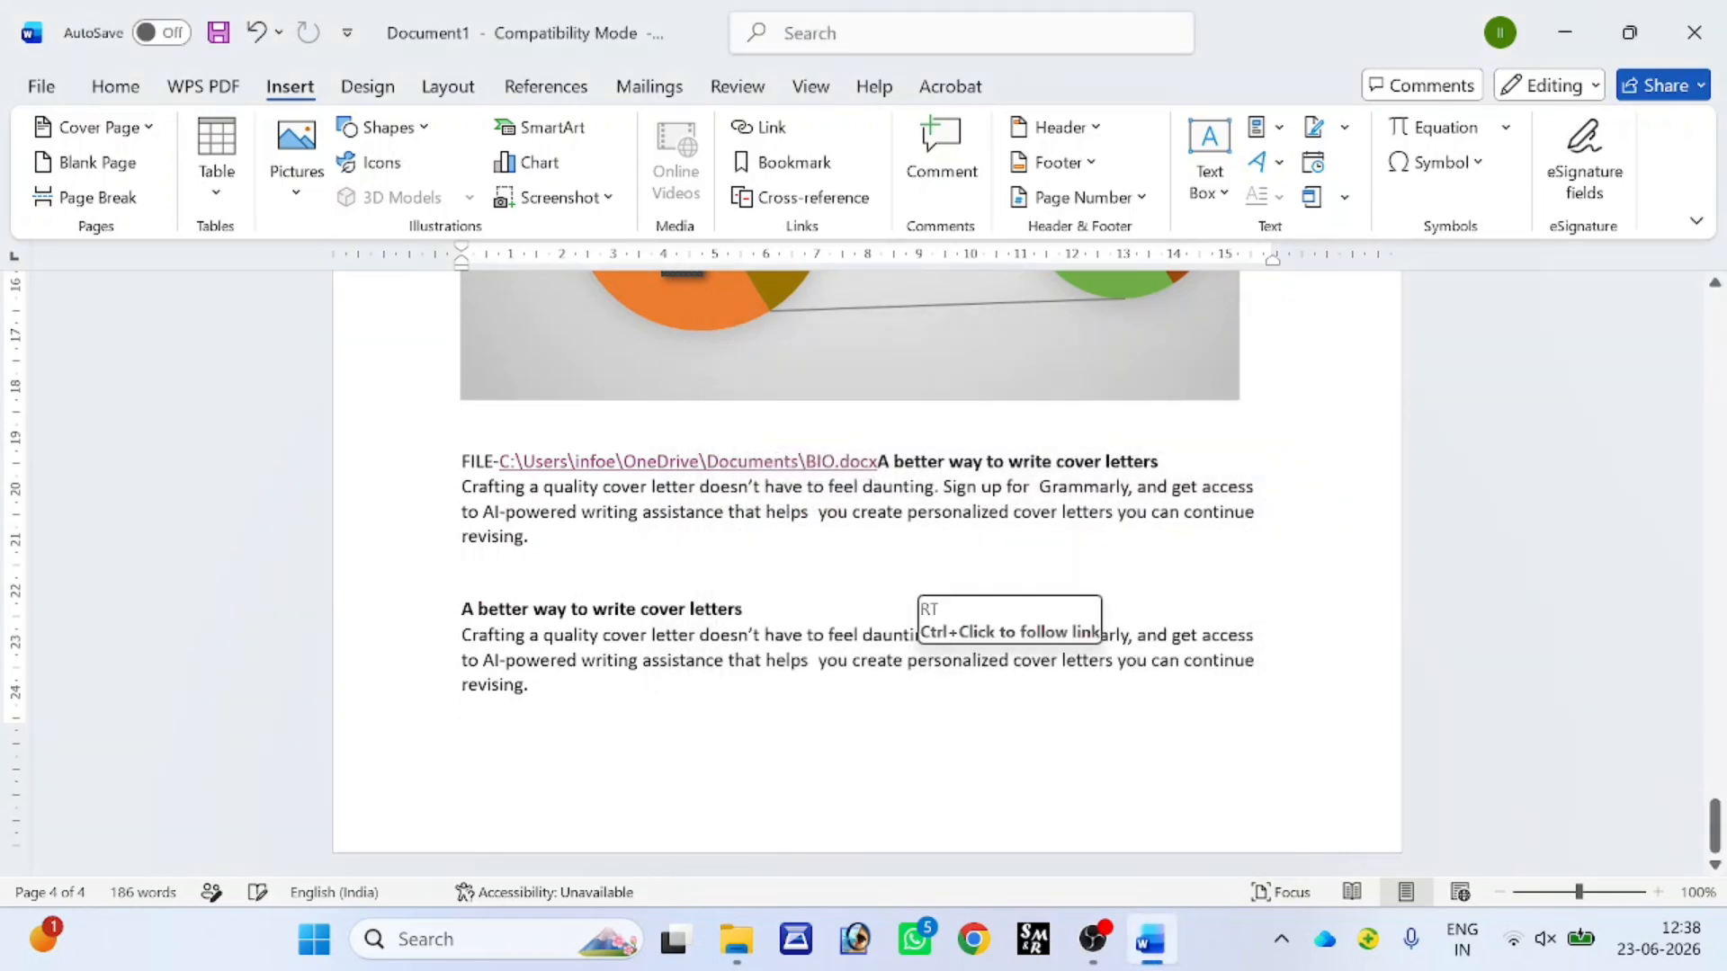
- Insert a page break after the cross-reference and look back over the pages with the linked text
{"action": "key", "text": "ctrl+Return"}
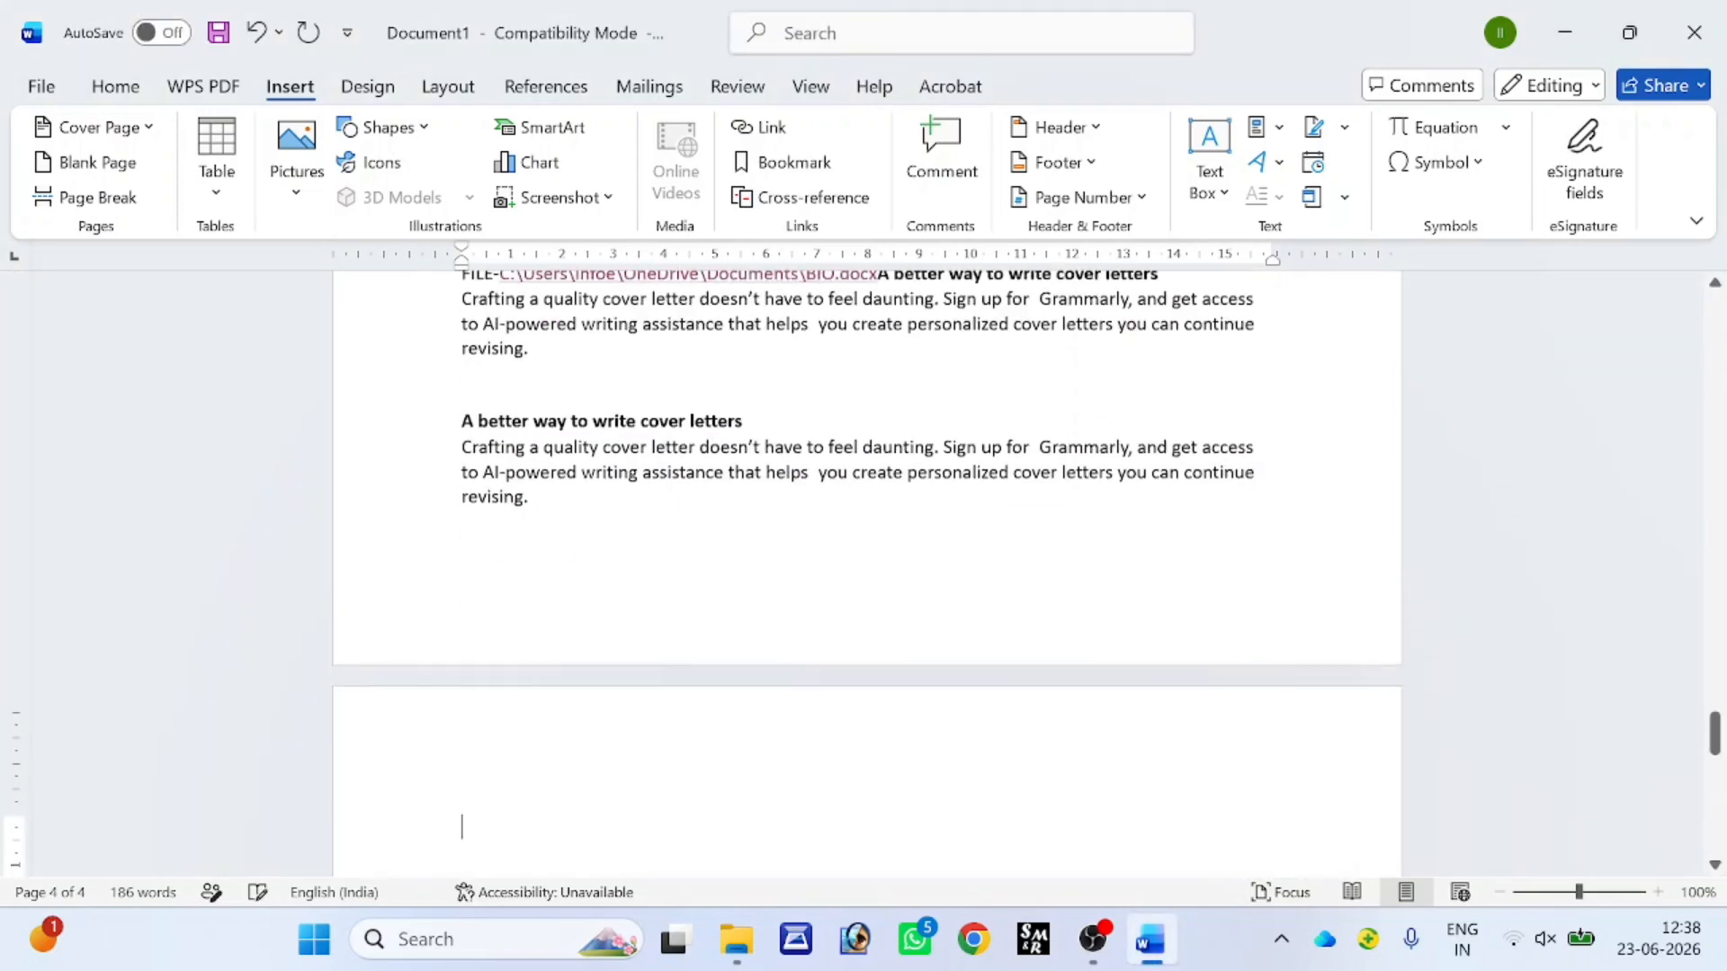
{"action": "scroll", "coordinate": [864, 575], "scroll_direction": "up", "scroll_amount": 5}
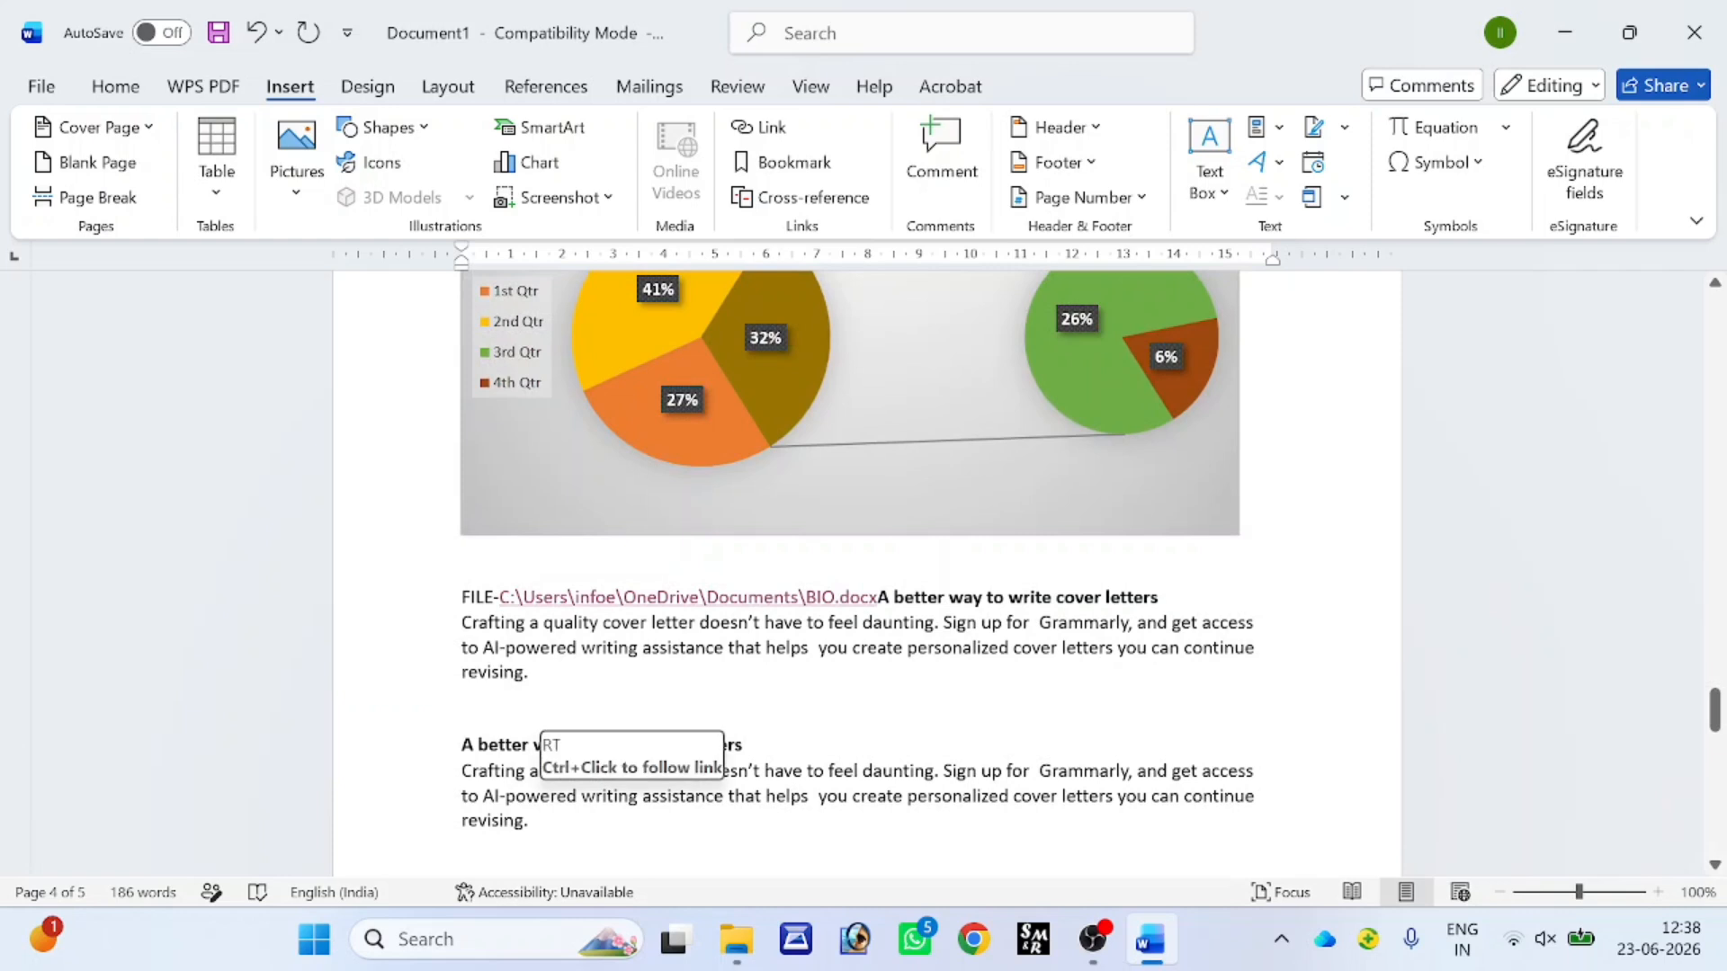
{"action": "scroll", "coordinate": [527, 791], "scroll_direction": "down", "scroll_amount": 3}
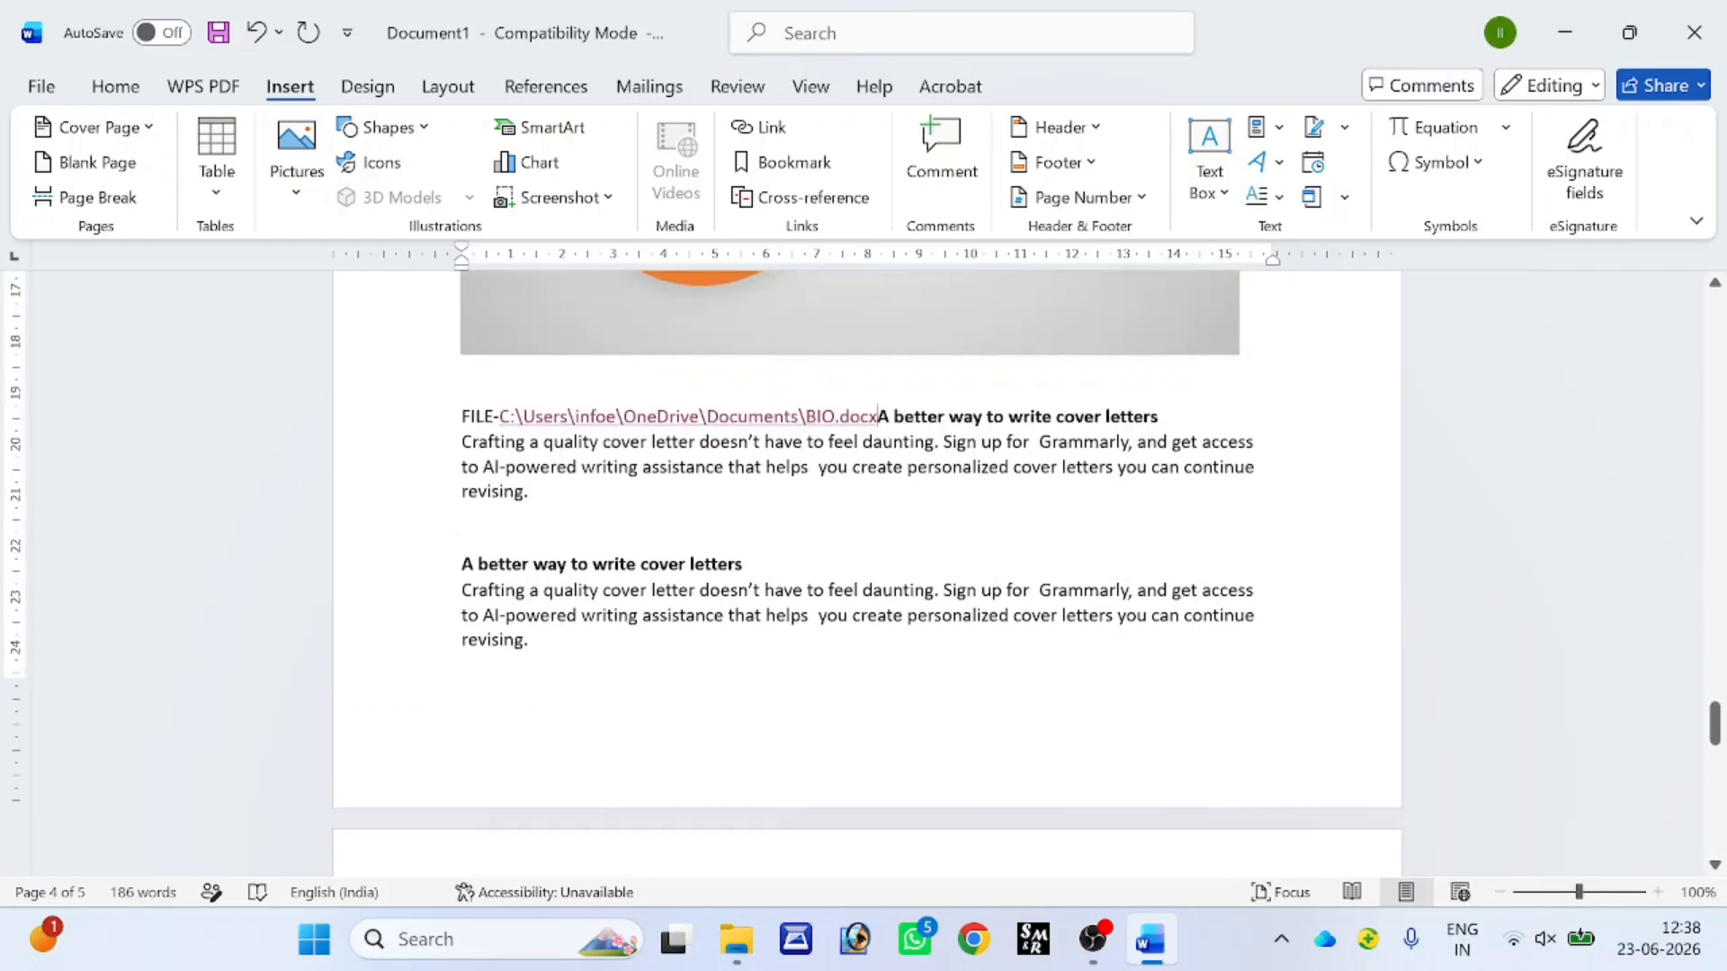
{"action": "scroll", "coordinate": [490, 636], "scroll_direction": "up", "scroll_amount": 15}
{"action": "scroll", "coordinate": [867, 575], "scroll_direction": "up", "scroll_amount": 15}
{"action": "scroll", "coordinate": [867, 575], "scroll_direction": "down", "scroll_amount": 12}
{"action": "scroll", "coordinate": [499, 635], "scroll_direction": "down", "scroll_amount": 15}
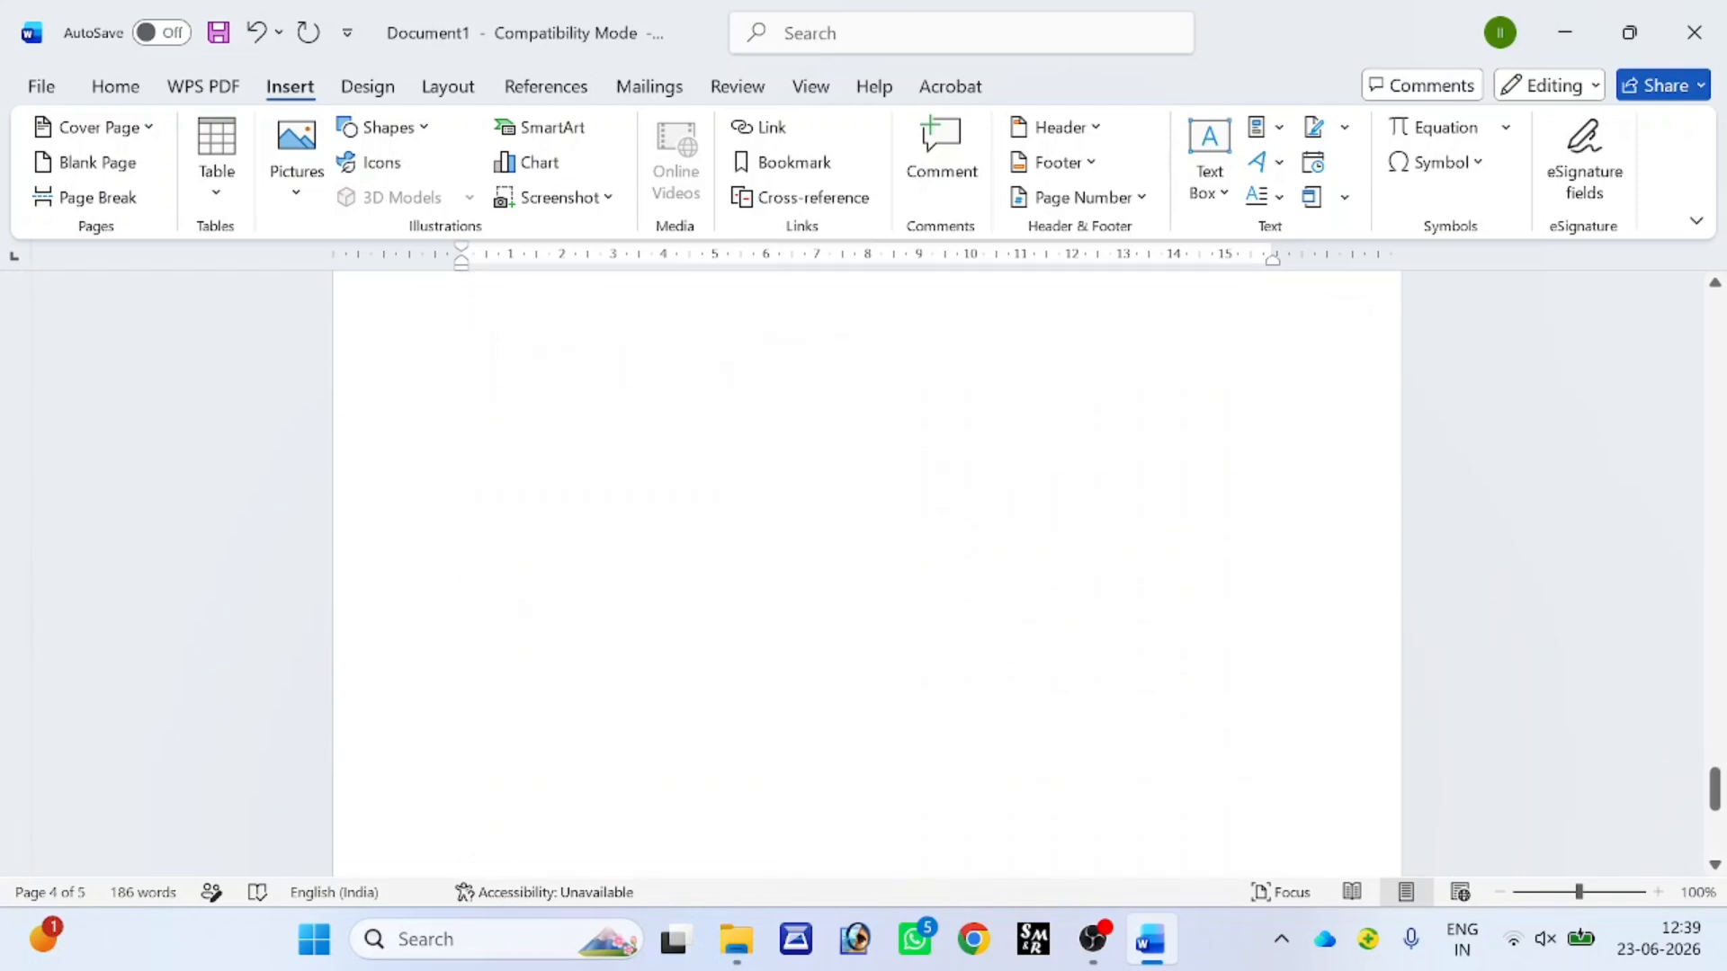
{"action": "scroll", "coordinate": [526, 301], "scroll_direction": "up", "scroll_amount": 5}
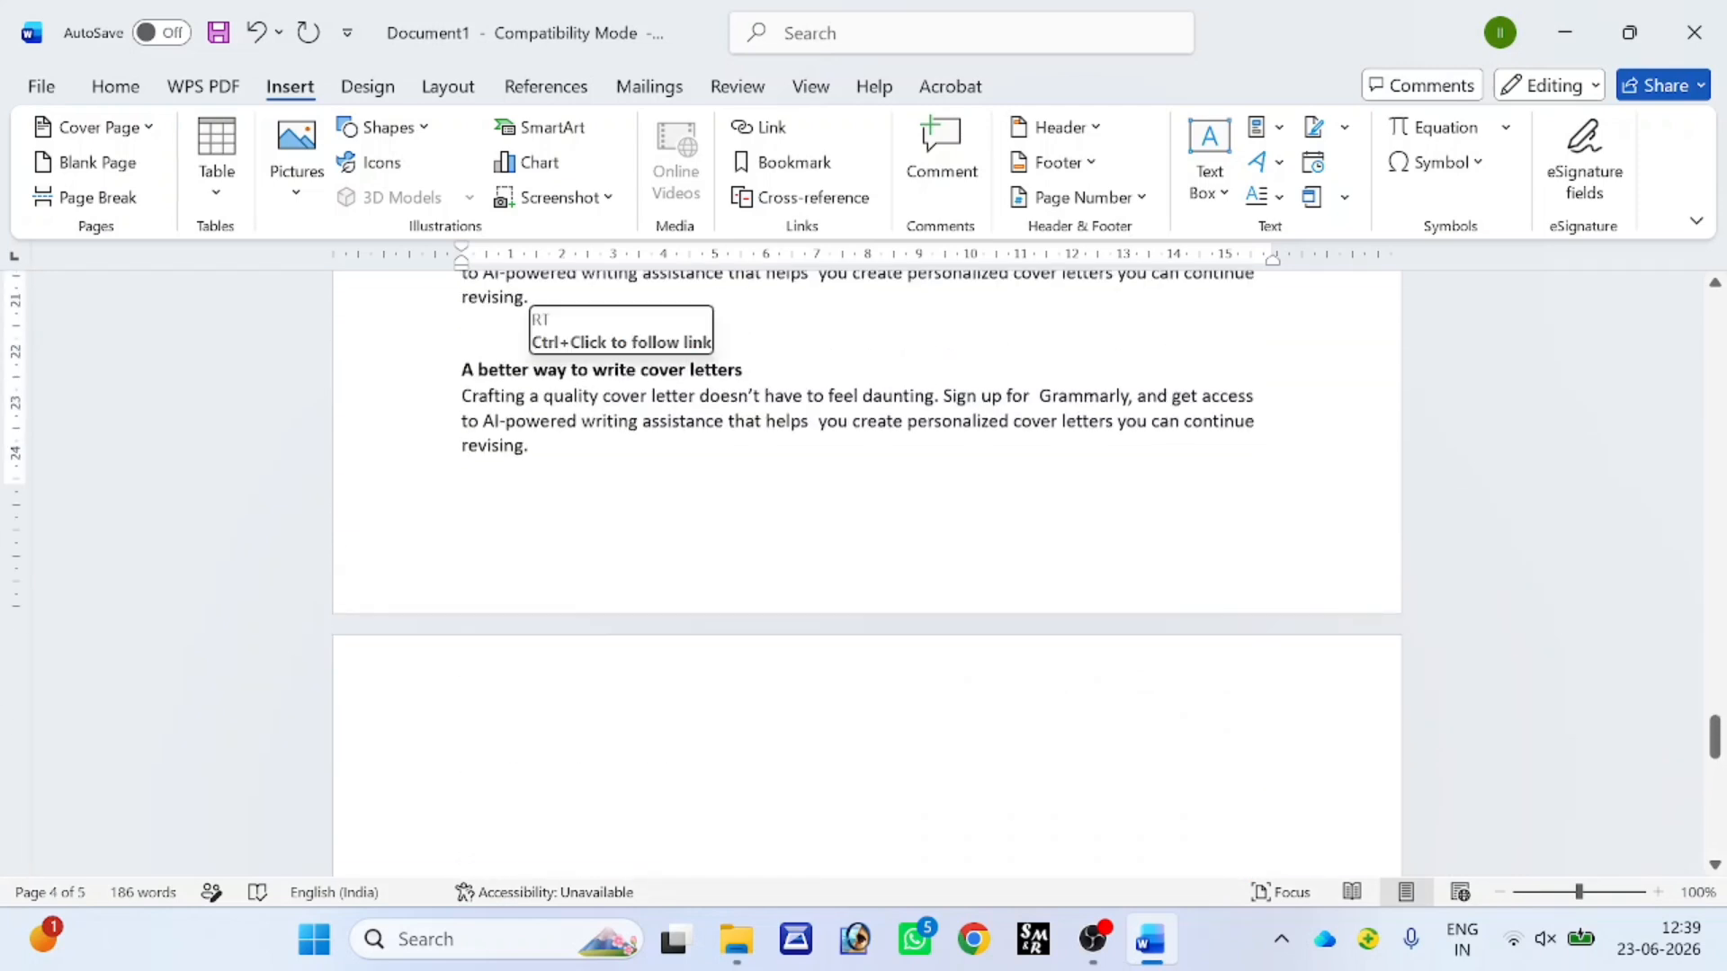
- Insert the RT bookmark text as a cross-reference without a hyperlink on page 5, followed by a new line
{"action": "left_click", "coordinate": [462, 774]}
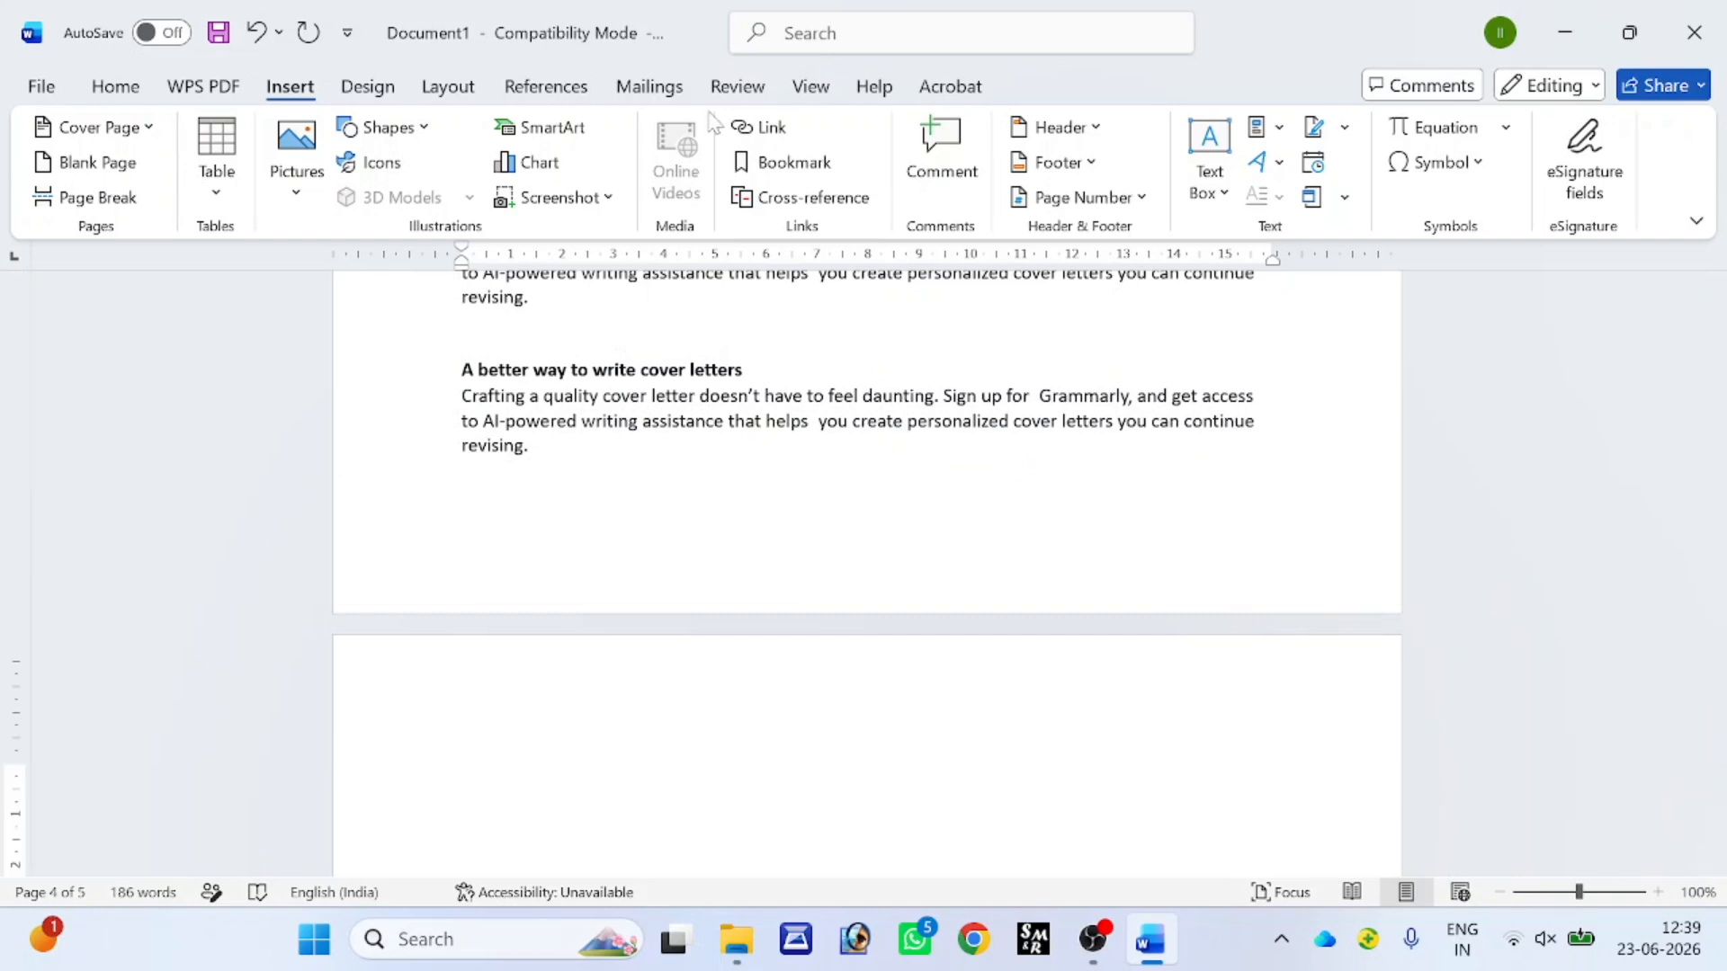
{"action": "left_click", "coordinate": [796, 197]}
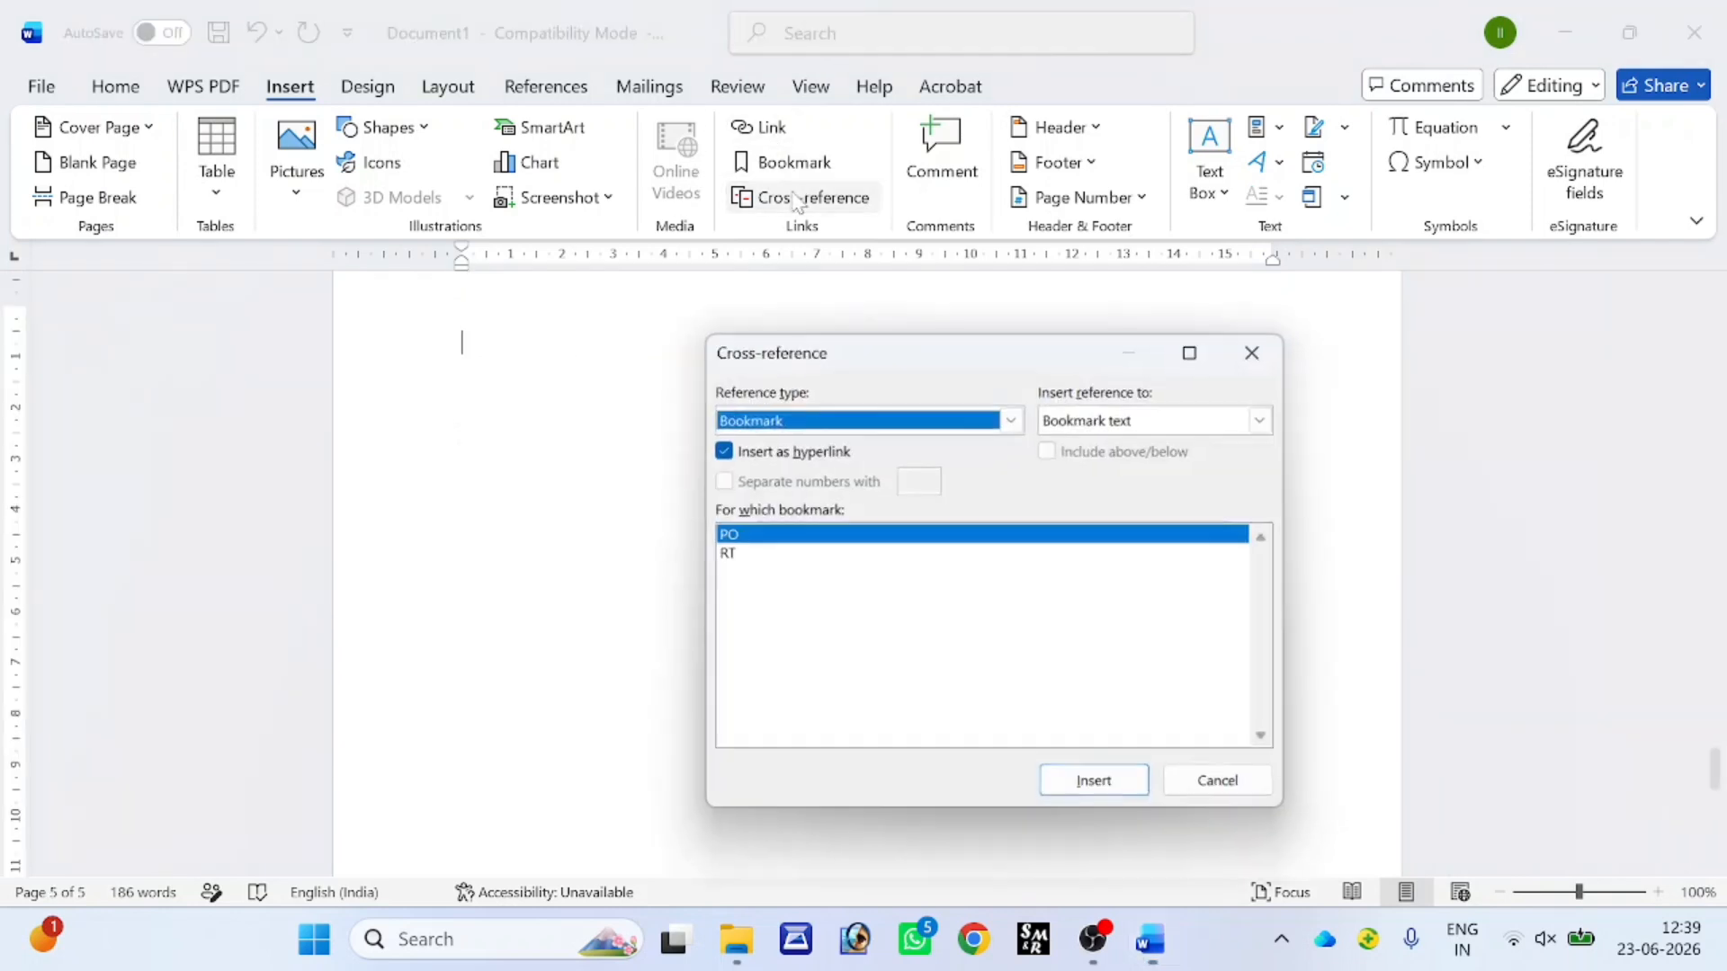
{"action": "left_click", "coordinate": [721, 449]}
{"action": "left_click", "coordinate": [728, 554]}
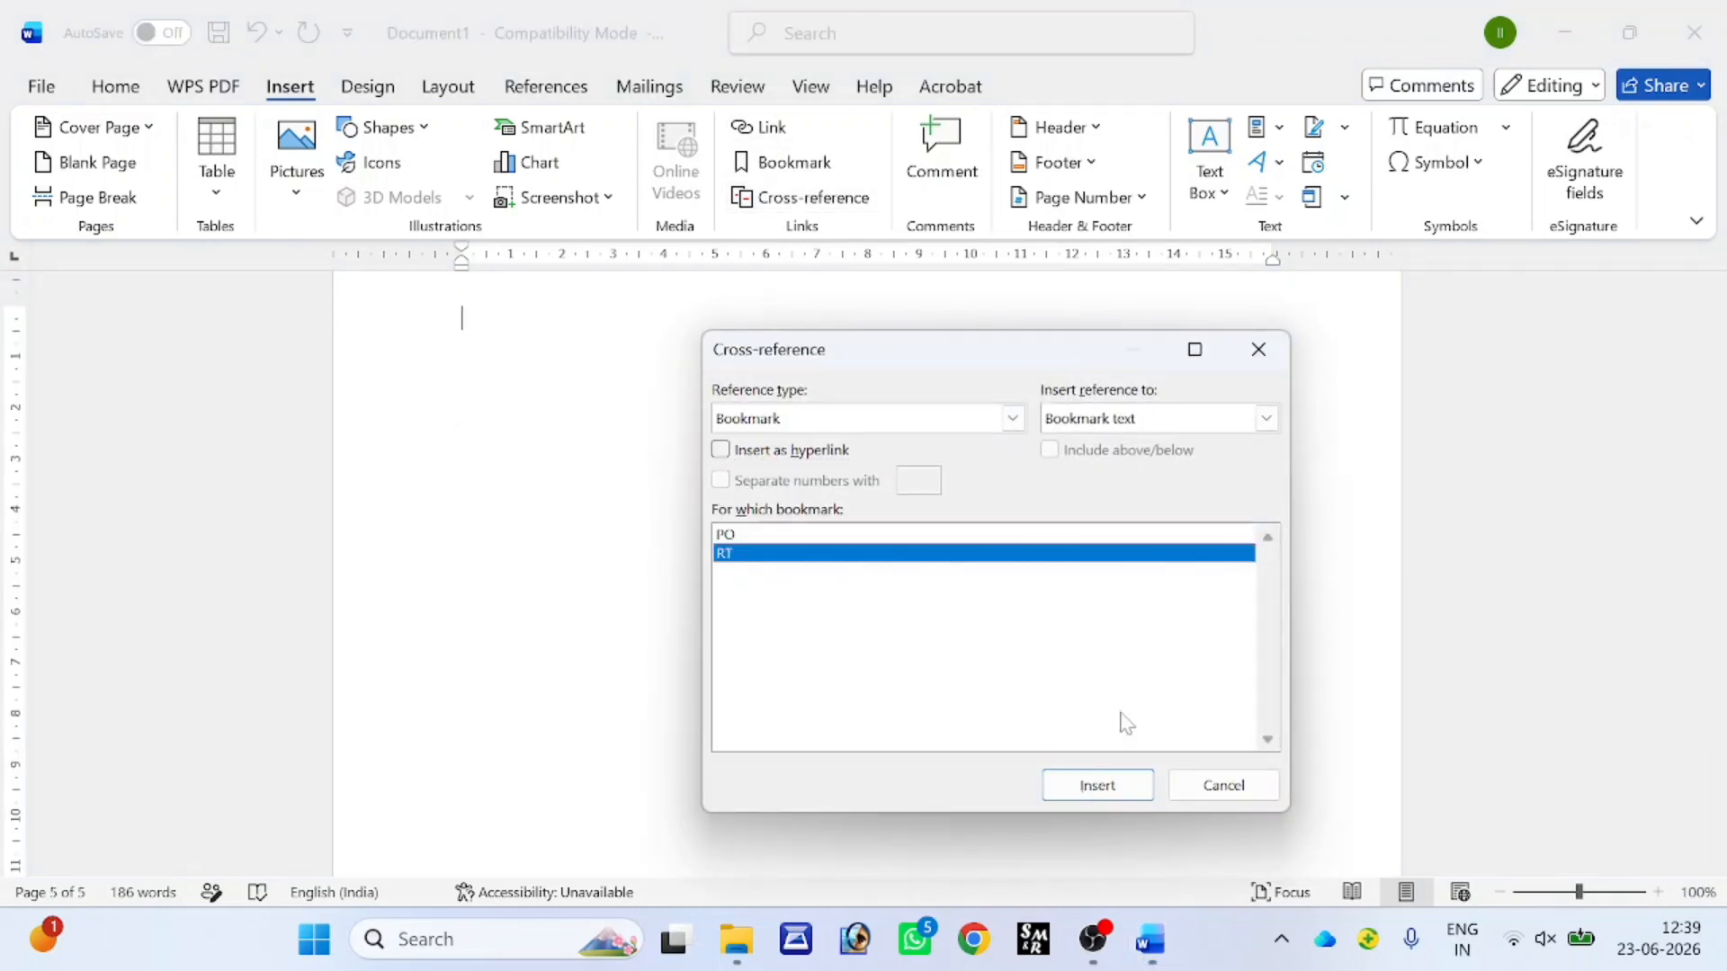
{"action": "left_click", "coordinate": [1098, 784]}
{"action": "left_click", "coordinate": [1223, 785]}
{"action": "scroll", "coordinate": [1199, 796], "scroll_direction": "up", "scroll_amount": 3}
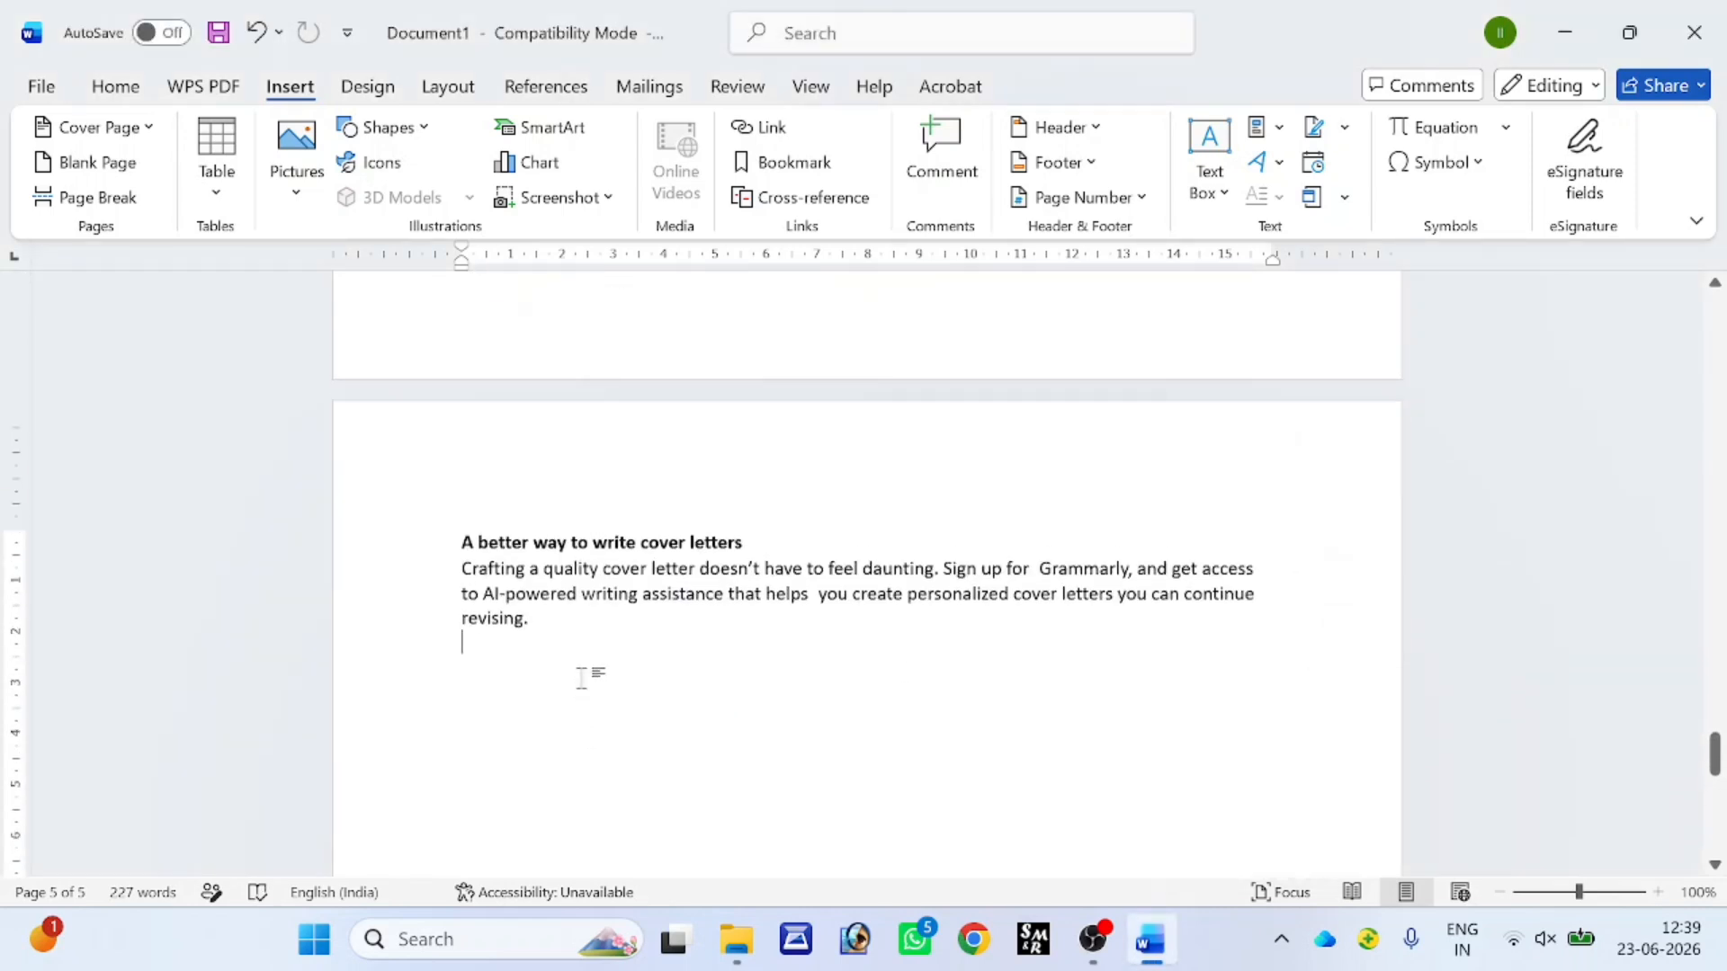
{"action": "key", "text": "Return"}
- Add and post the comment "ICC" on the second cover letters paragraph on page 4
{"action": "scroll", "coordinate": [863, 576], "scroll_direction": "up", "scroll_amount": 3}
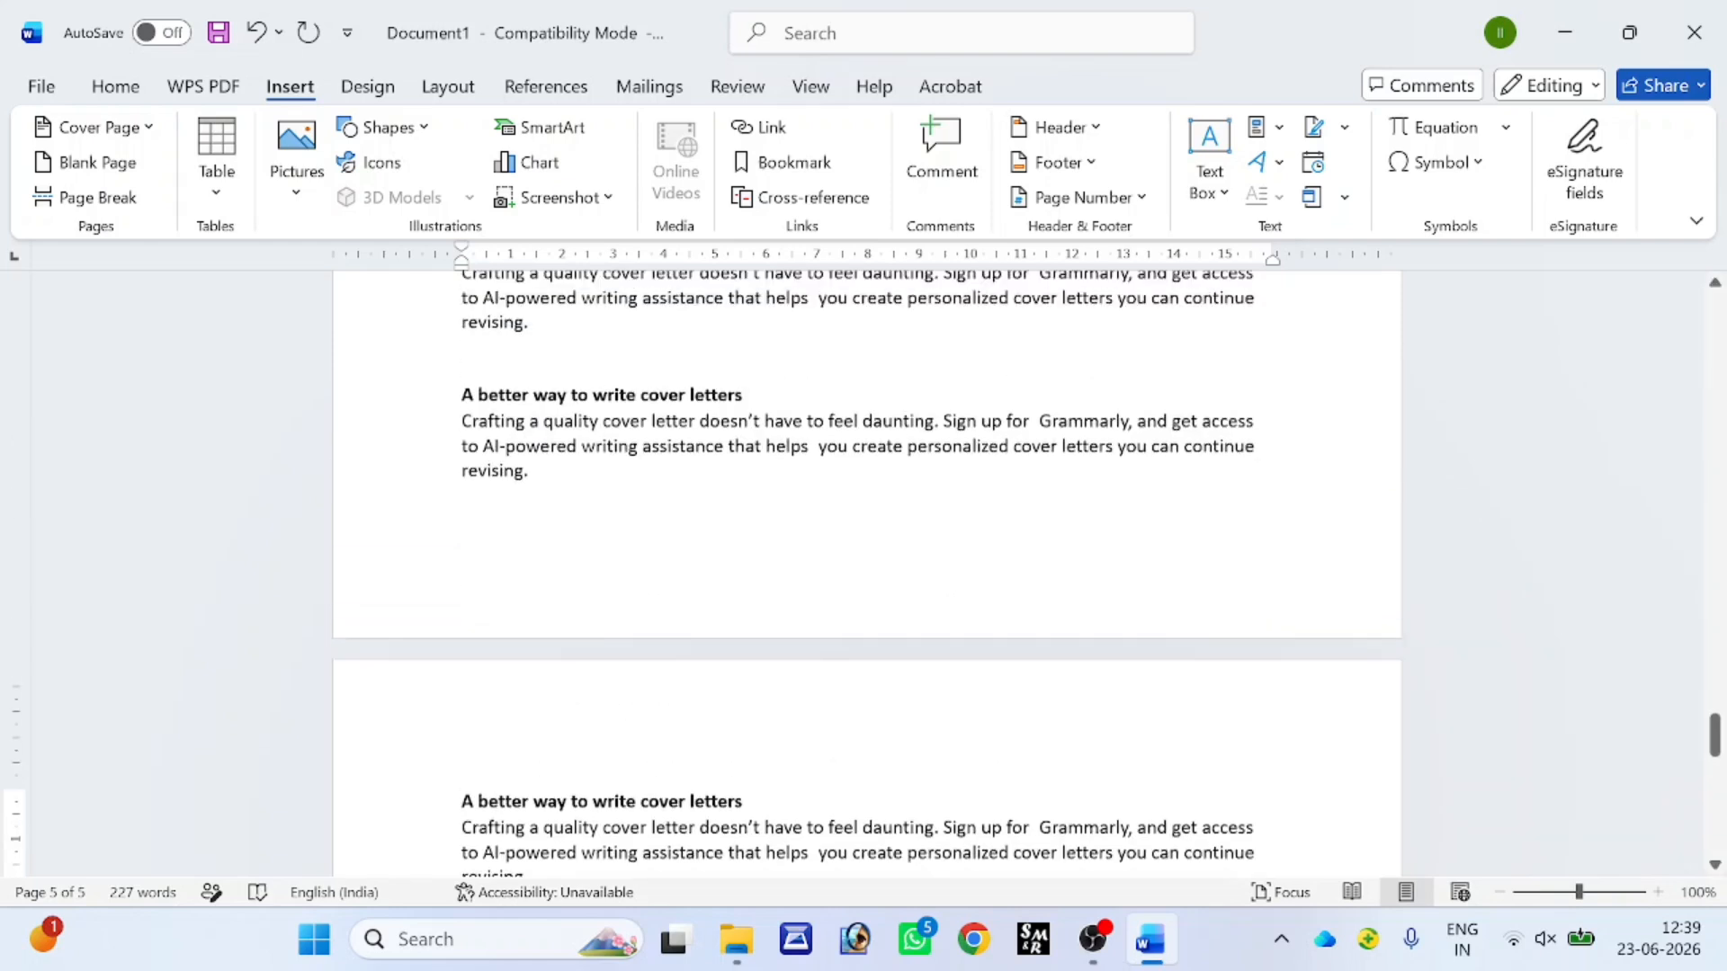
{"action": "left_click", "coordinate": [941, 145]}
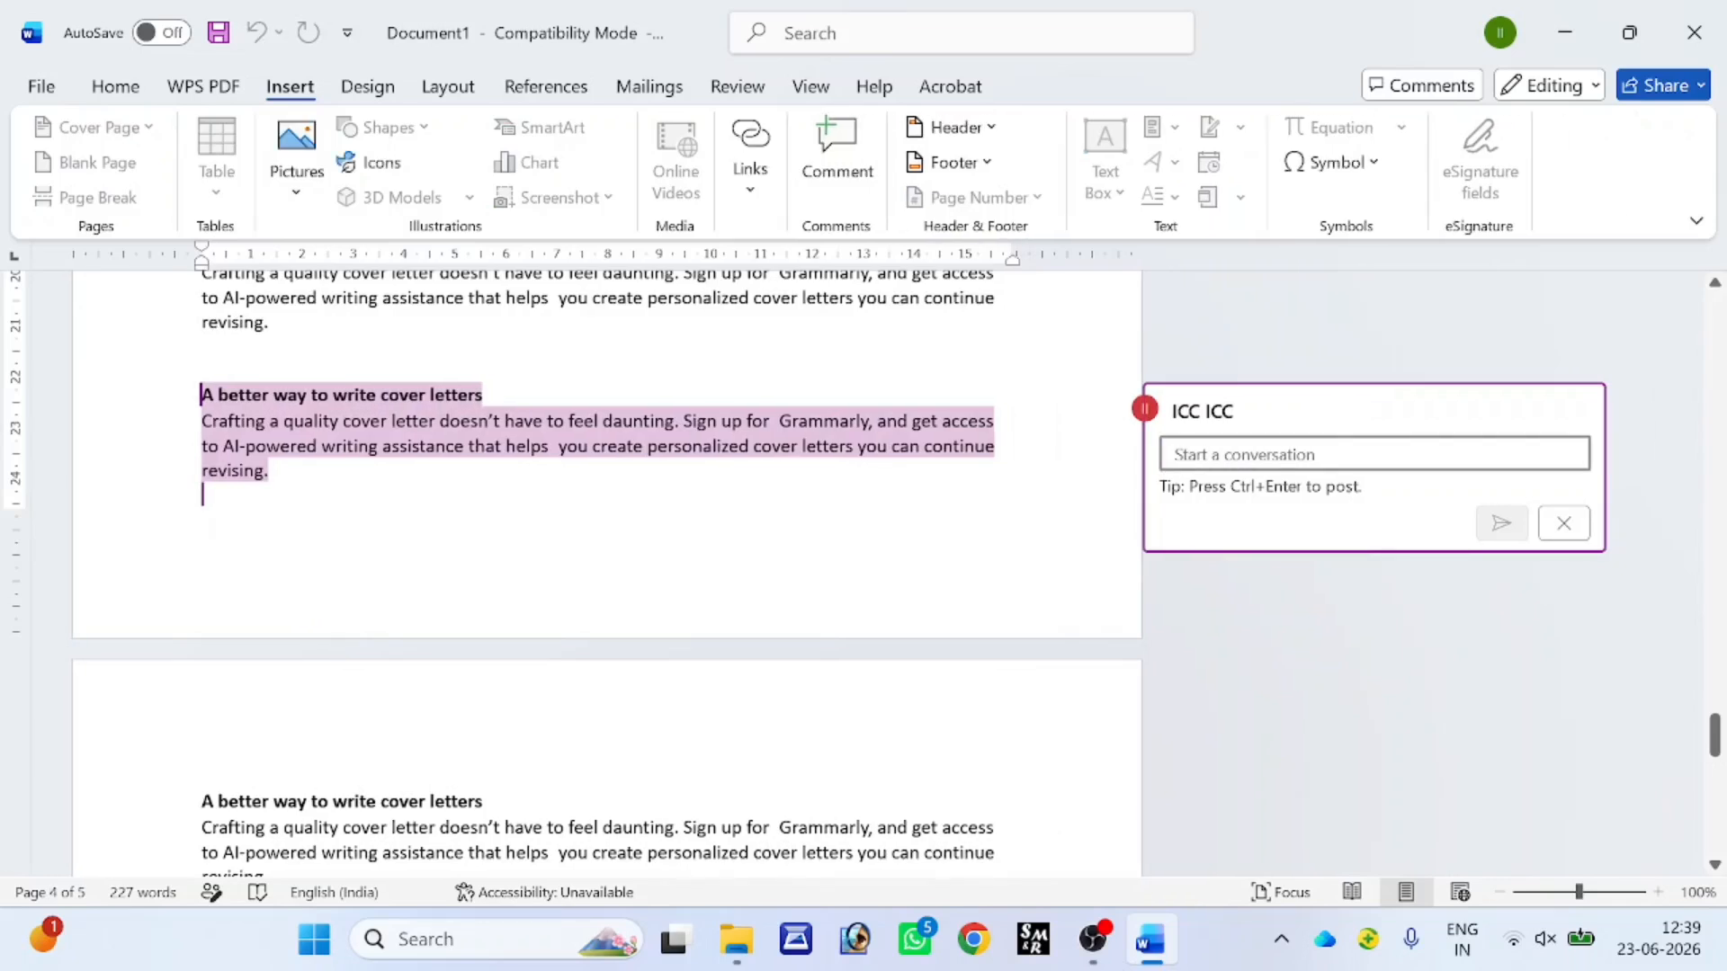
{"action": "type", "text": "ICC"}
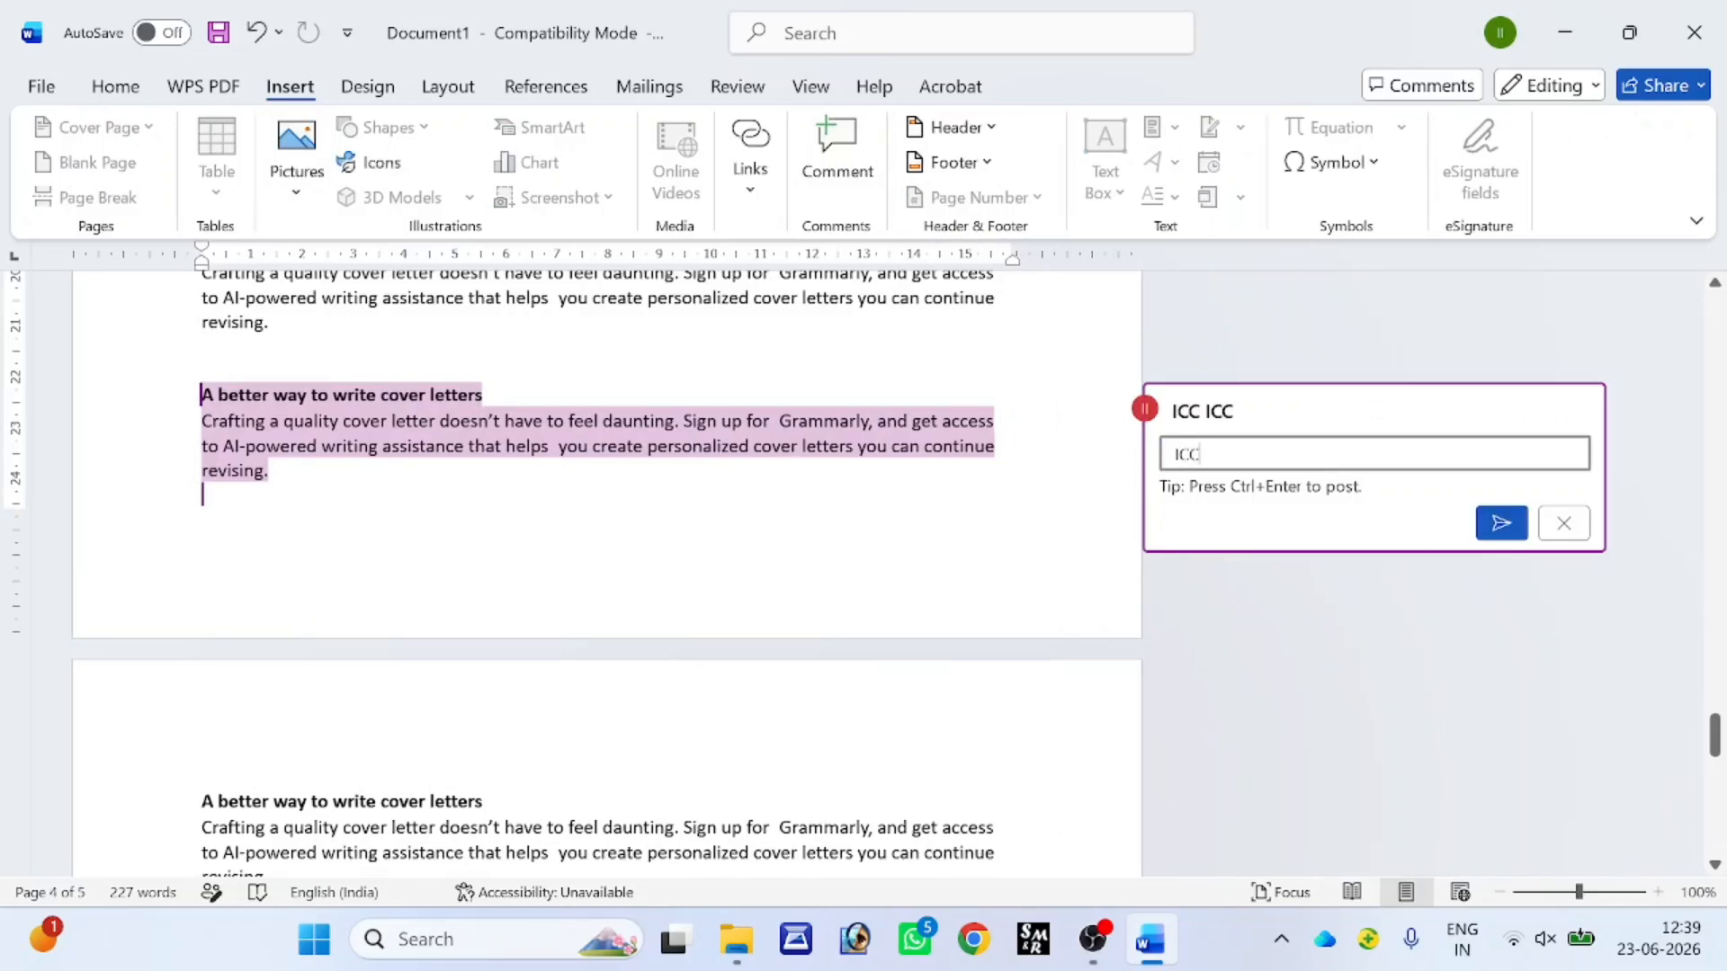
{"action": "left_click", "coordinate": [1493, 526]}
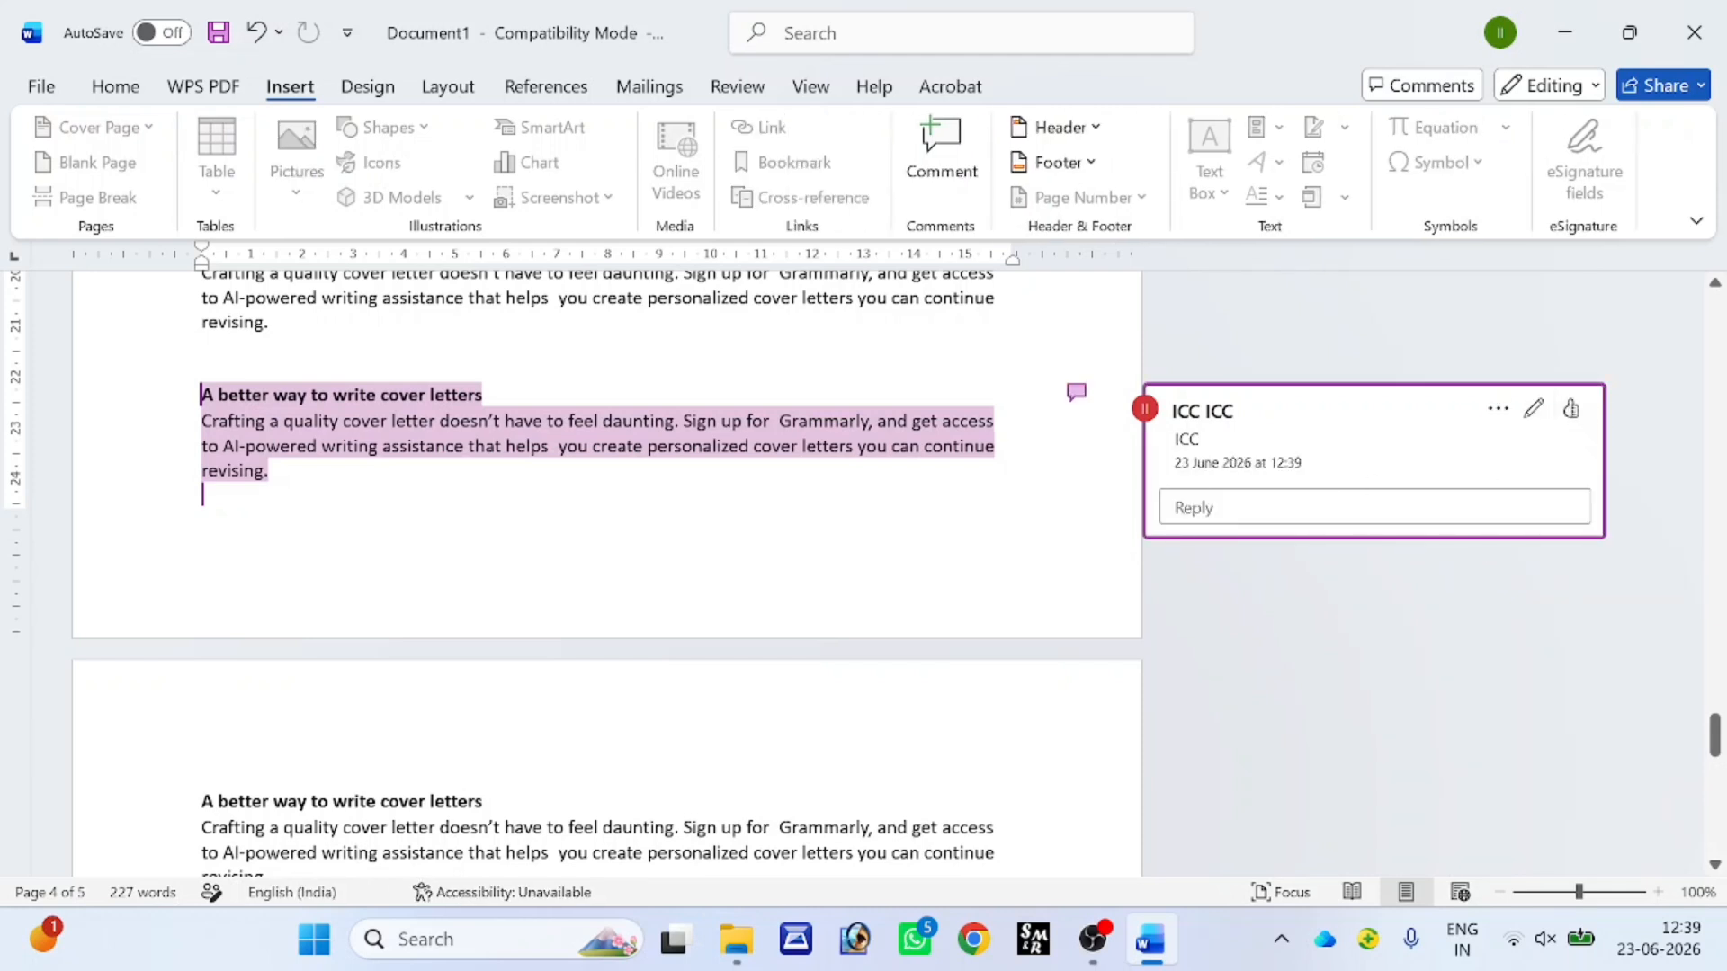
{"action": "left_click", "coordinate": [557, 540]}
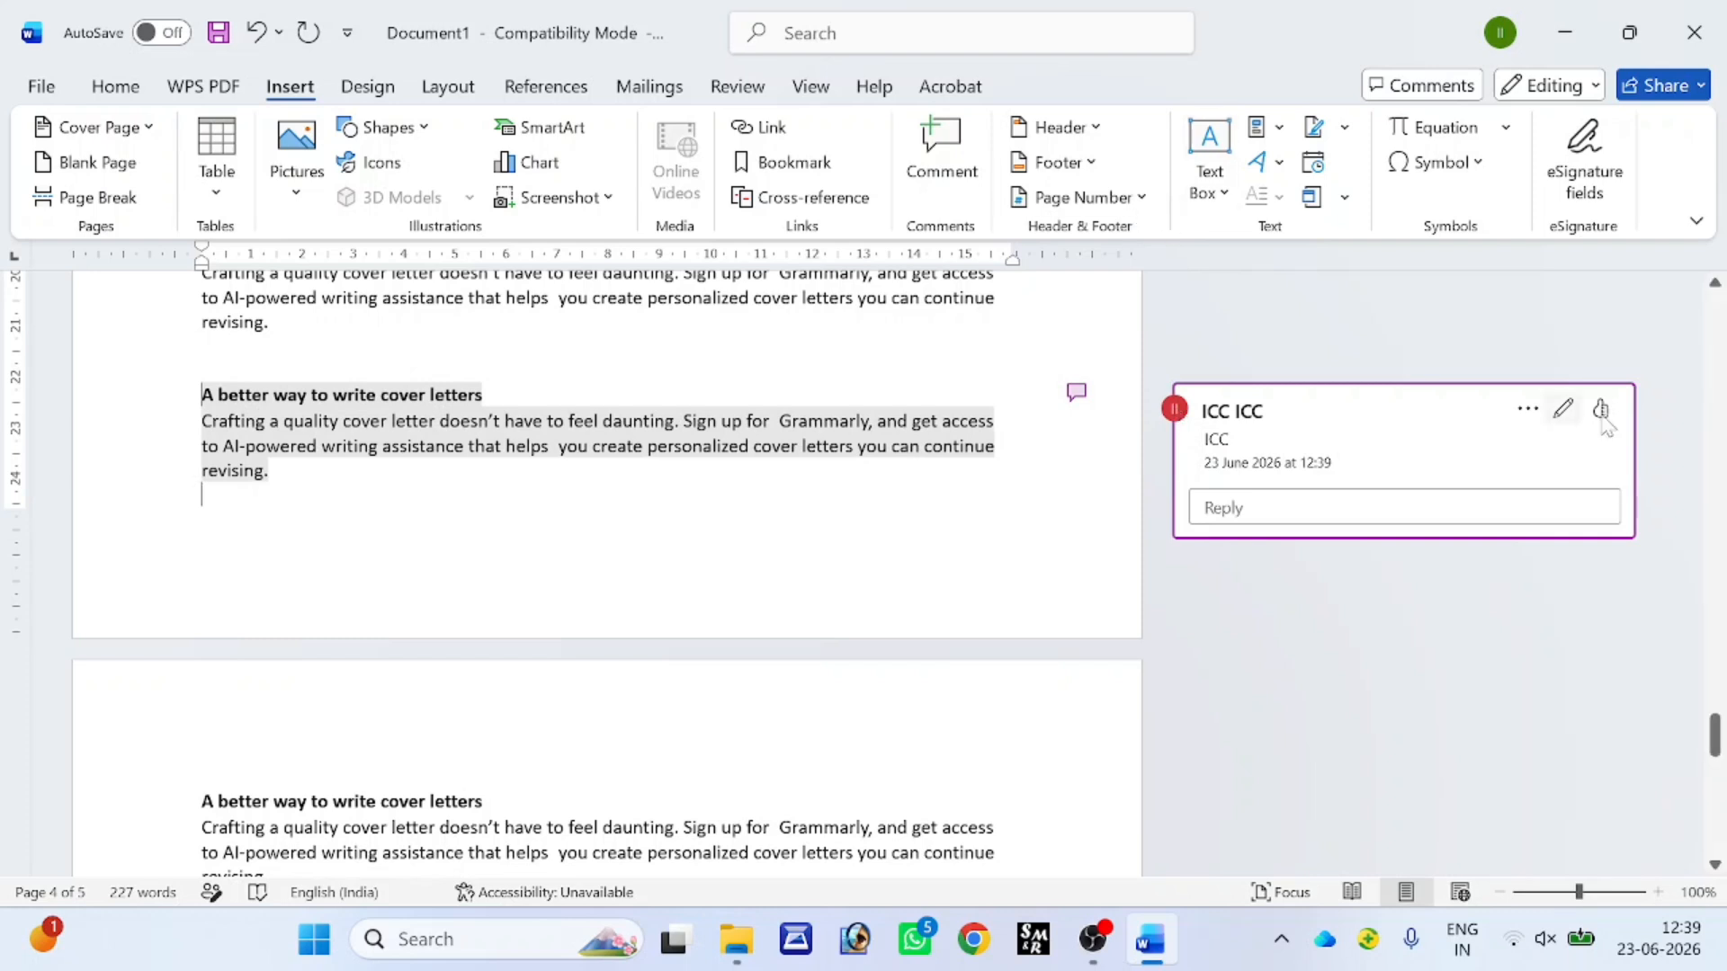
- Start another comment on the same paragraph, discard it and delete the "ICC" comment thread
{"action": "left_click", "coordinate": [967, 185]}
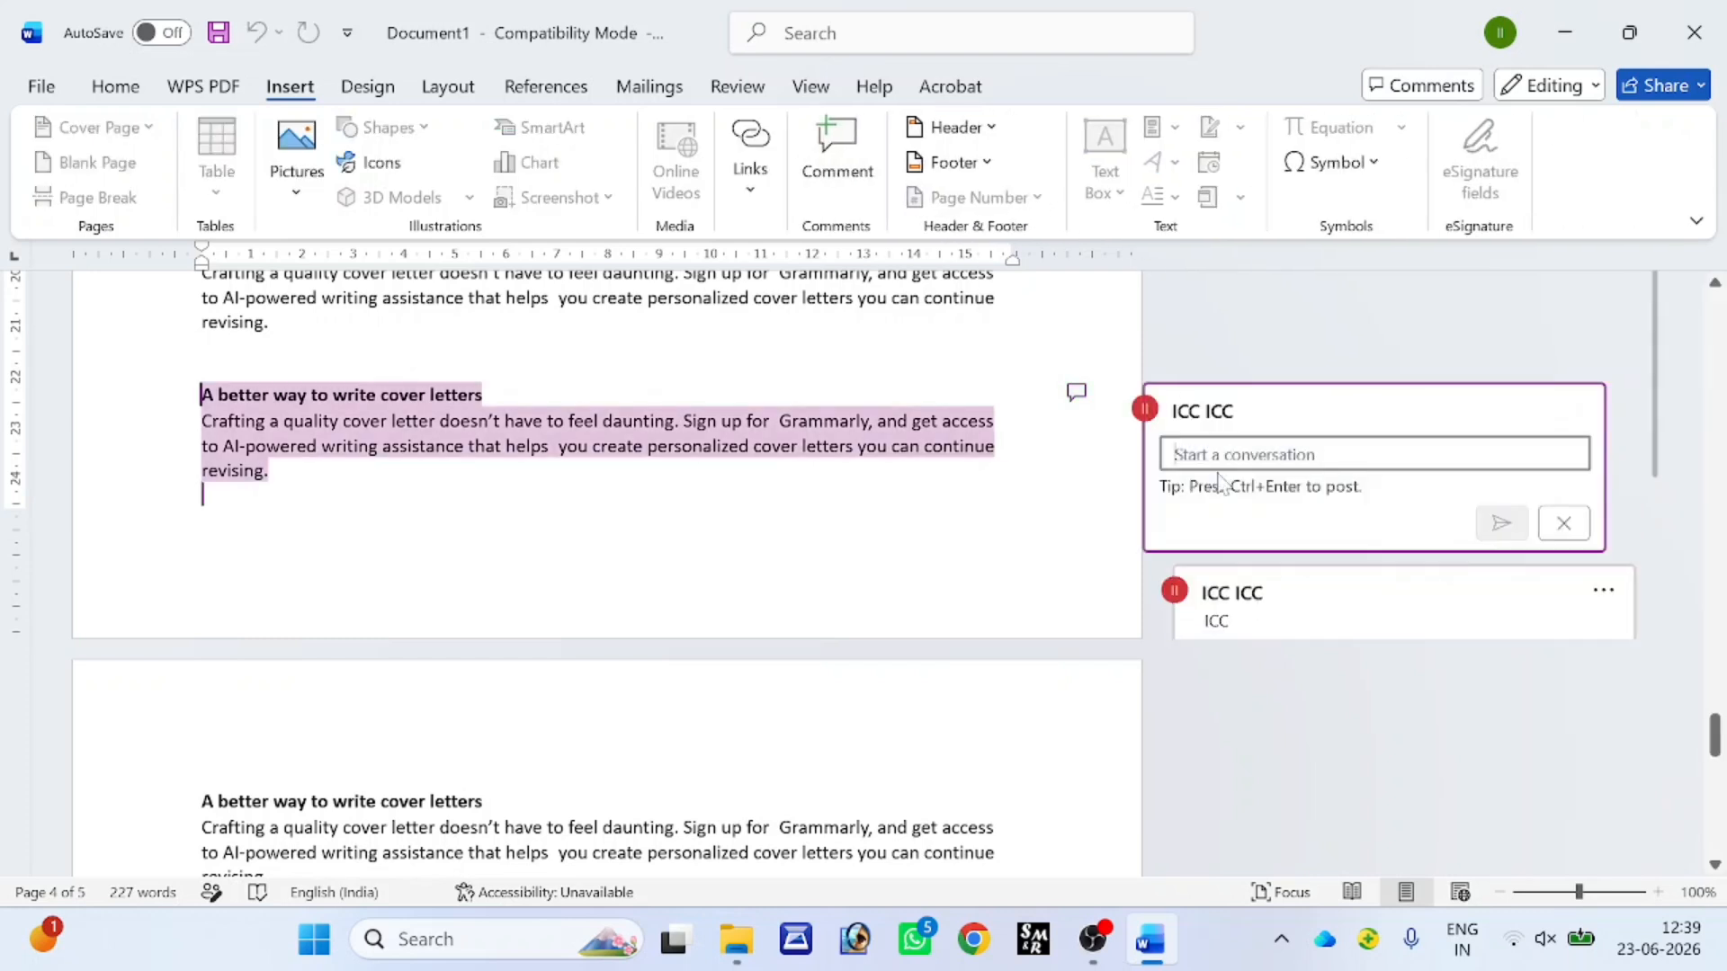
{"action": "left_click", "coordinate": [1581, 533]}
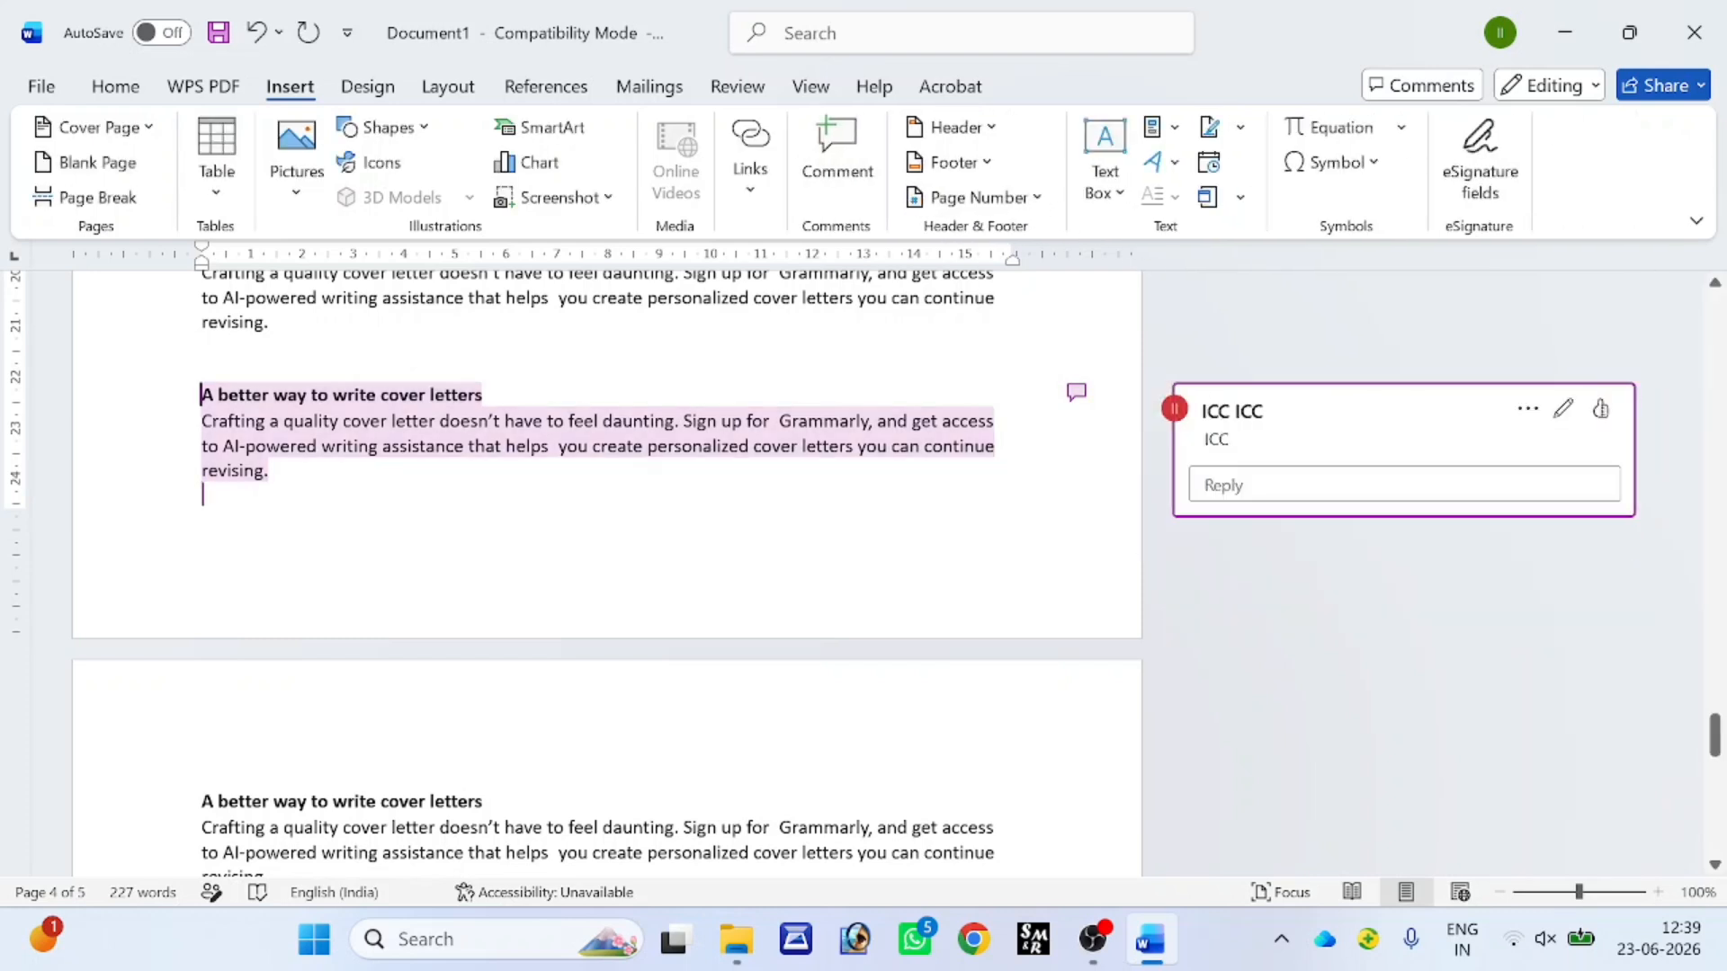
{"action": "left_click", "coordinate": [1527, 408]}
{"action": "left_click", "coordinate": [1576, 479]}
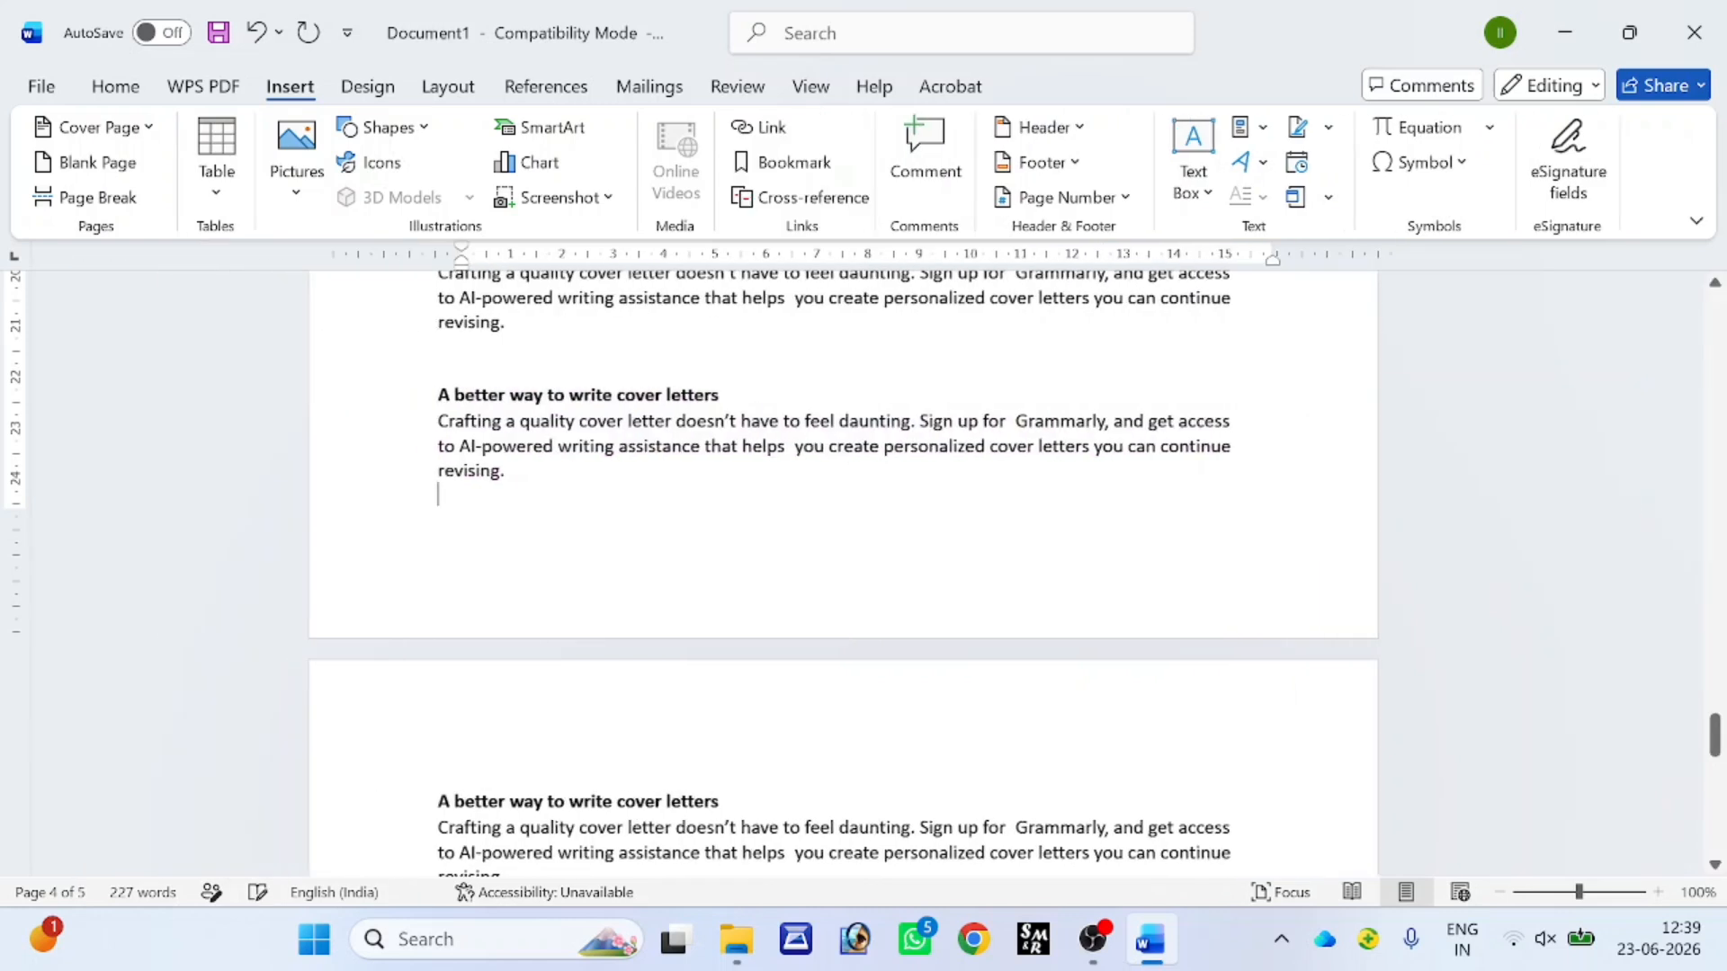
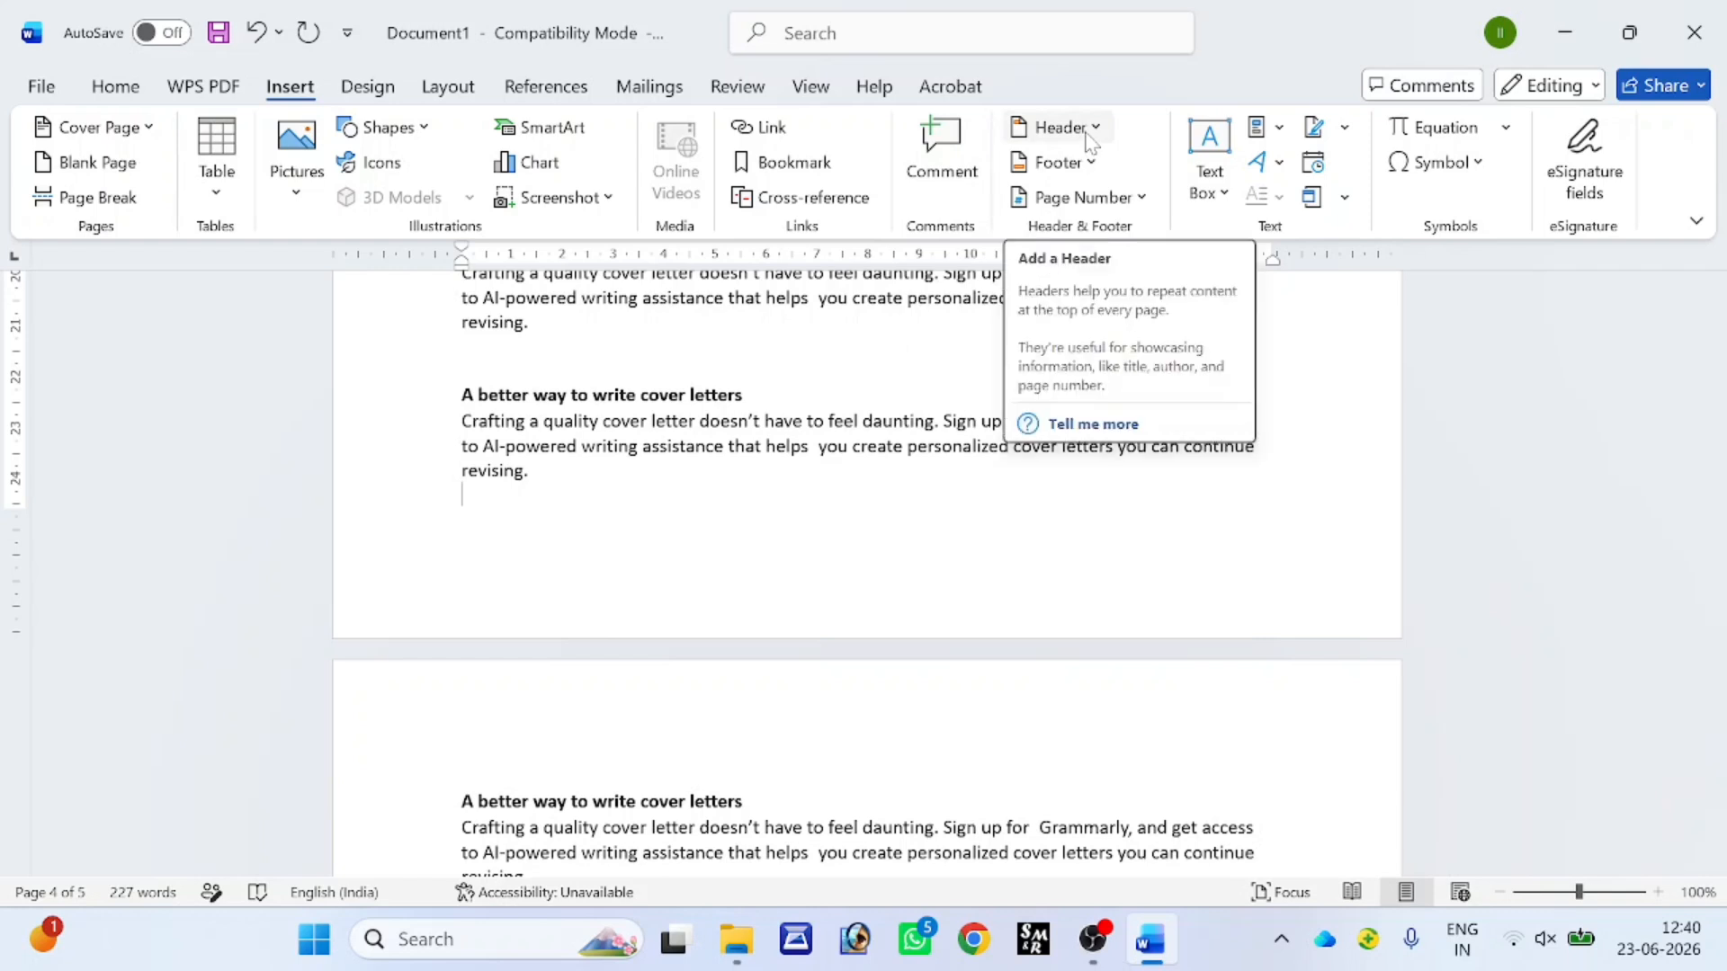
- Insert the Sideline header and leave header editing
{"action": "left_click", "coordinate": [1090, 135]}
{"action": "scroll", "coordinate": [1093, 497], "scroll_direction": "down", "scroll_amount": 5}
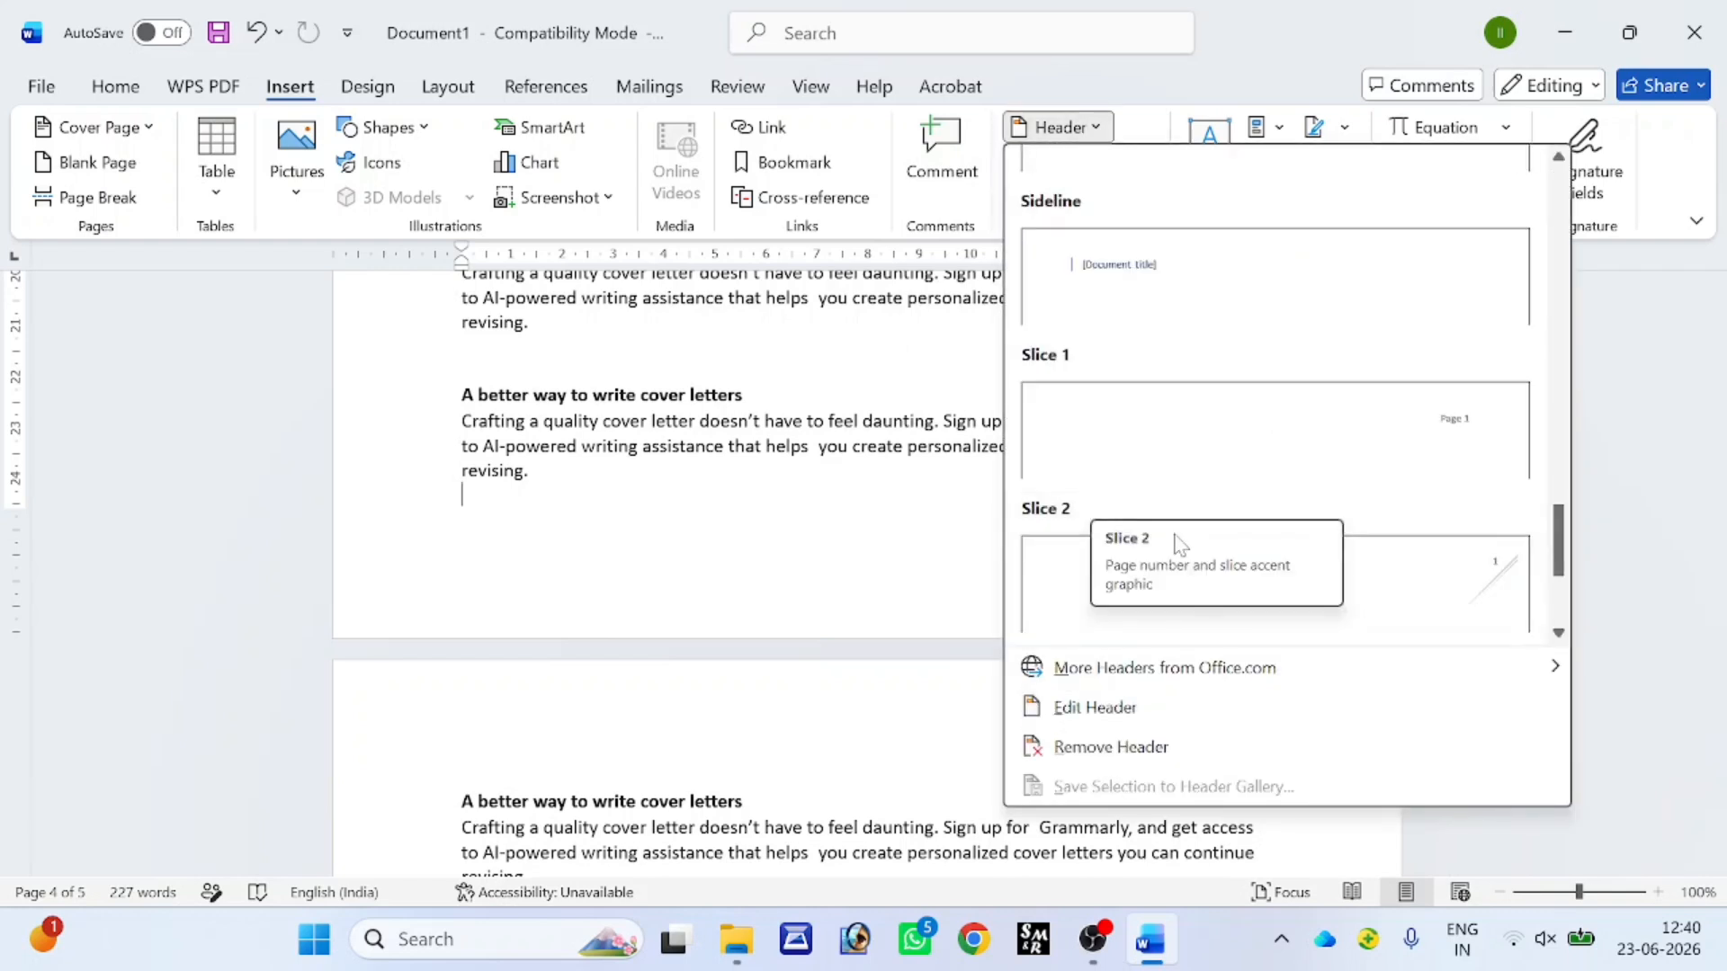
{"action": "left_click", "coordinate": [1115, 269]}
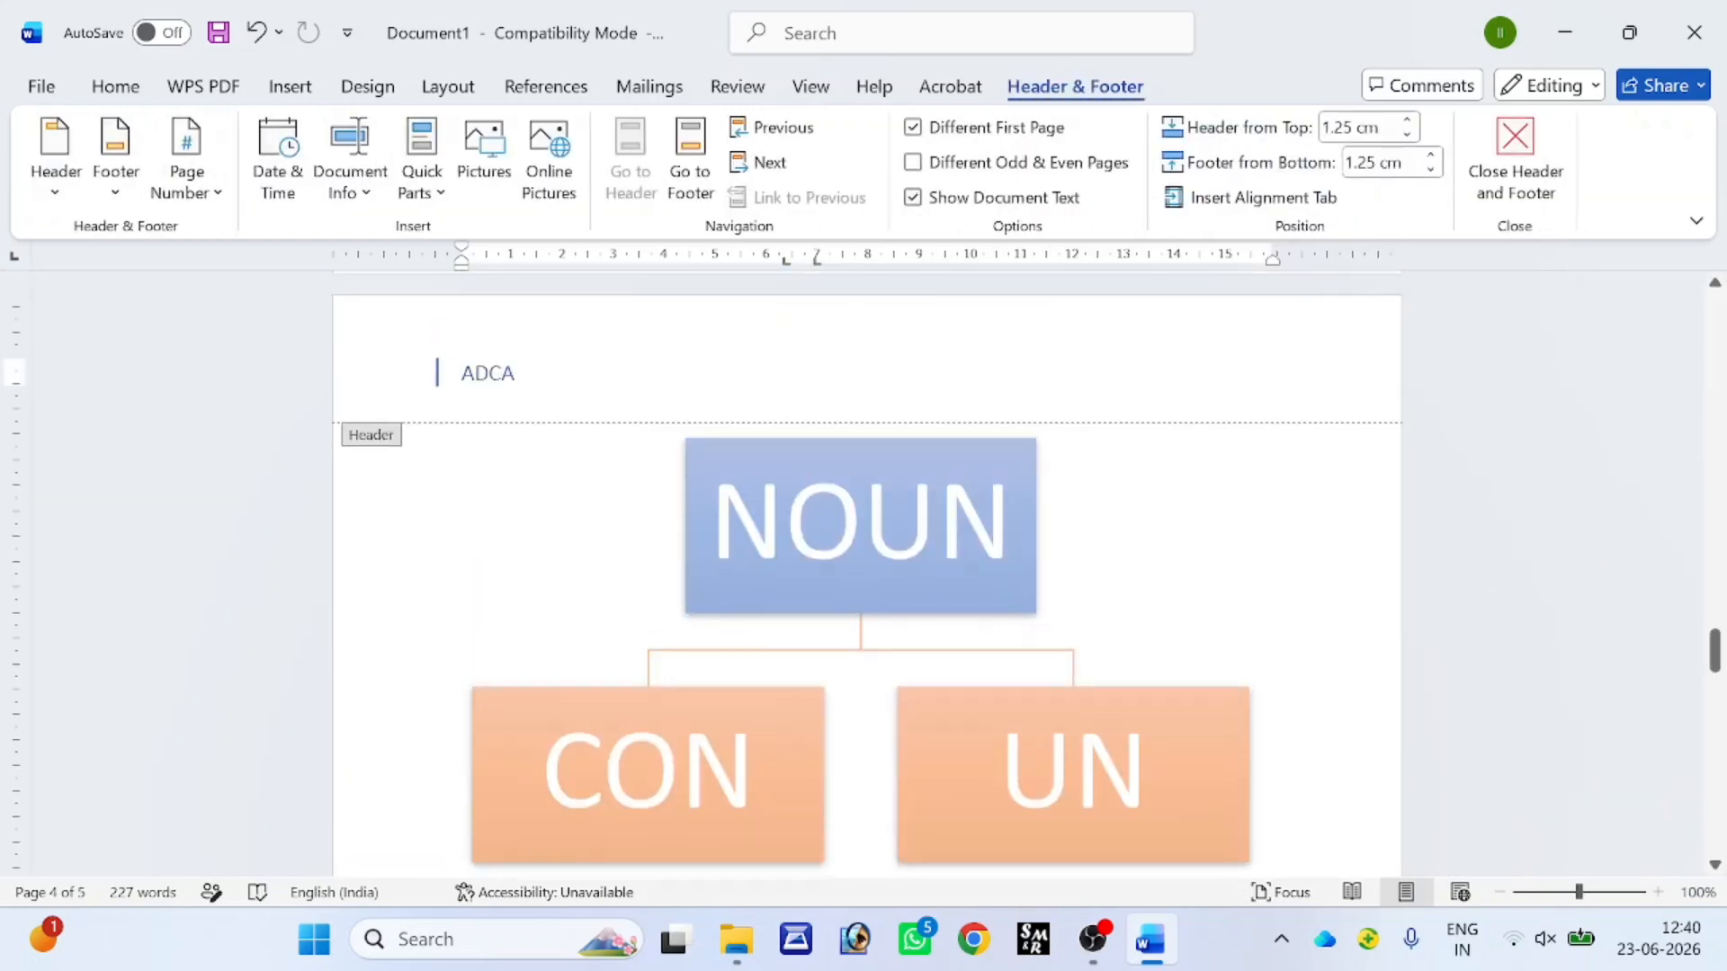
{"action": "left_click", "coordinate": [1515, 162]}
- Review the header across the document's pages, open the page 2 header for editing and close it again
{"action": "scroll", "coordinate": [1147, 343], "scroll_direction": "up", "scroll_amount": 10}
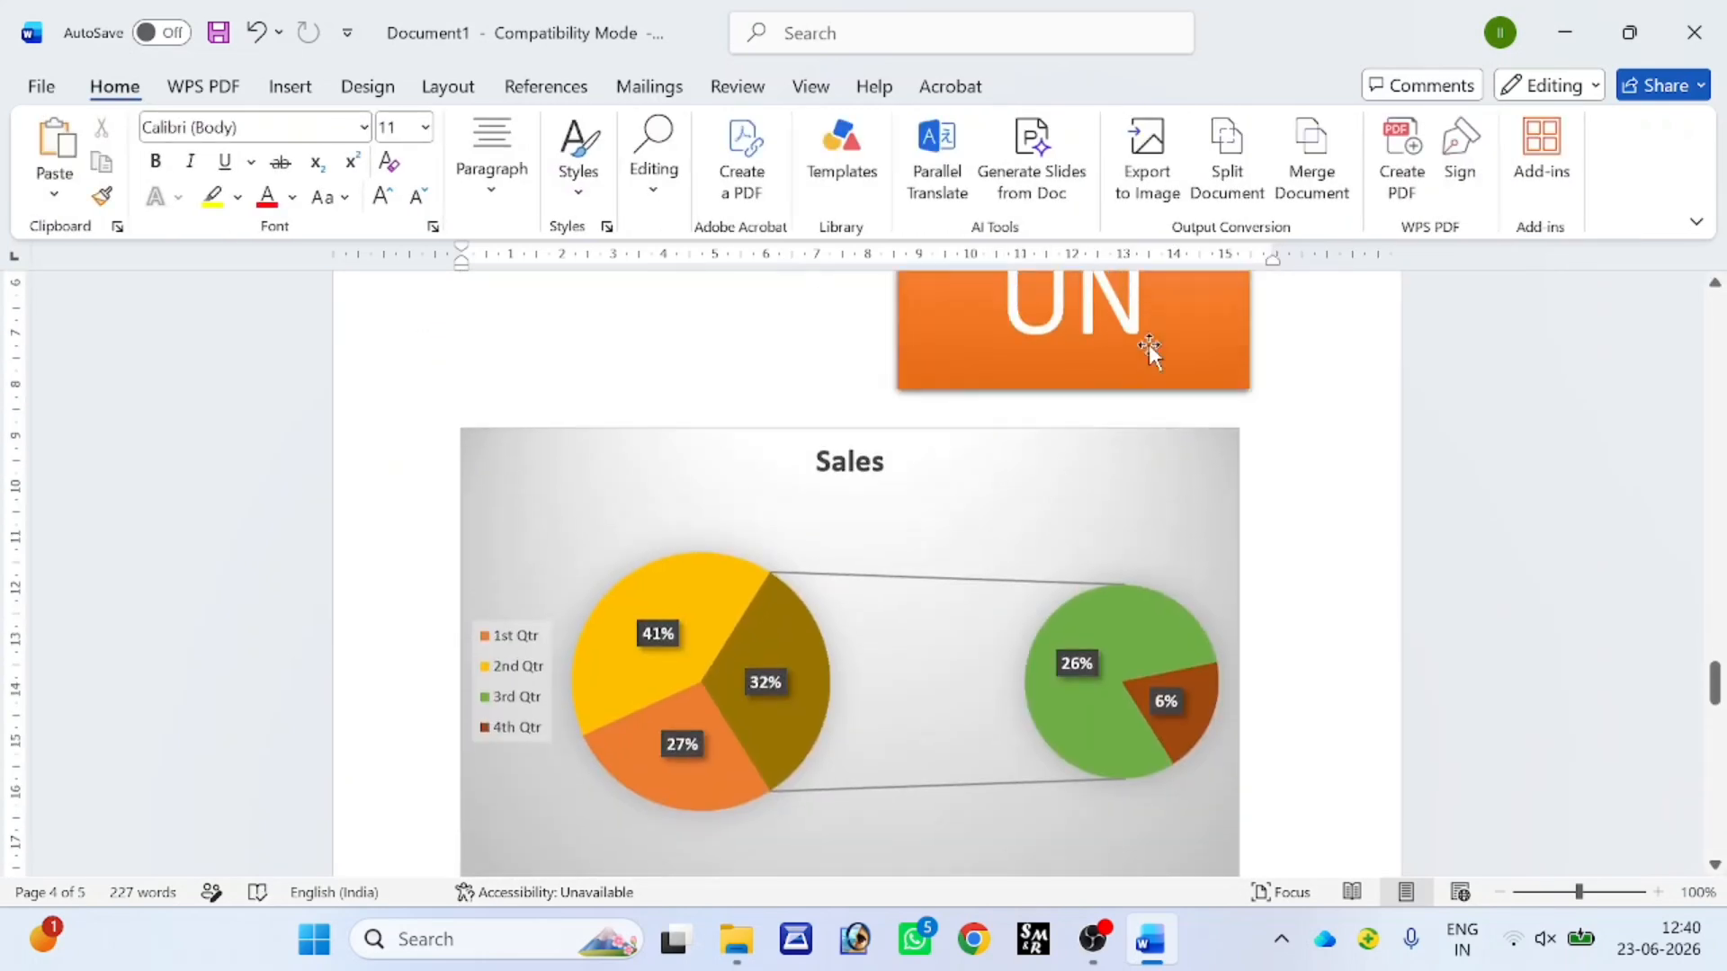
{"action": "scroll", "coordinate": [1148, 344], "scroll_direction": "up", "scroll_amount": 20}
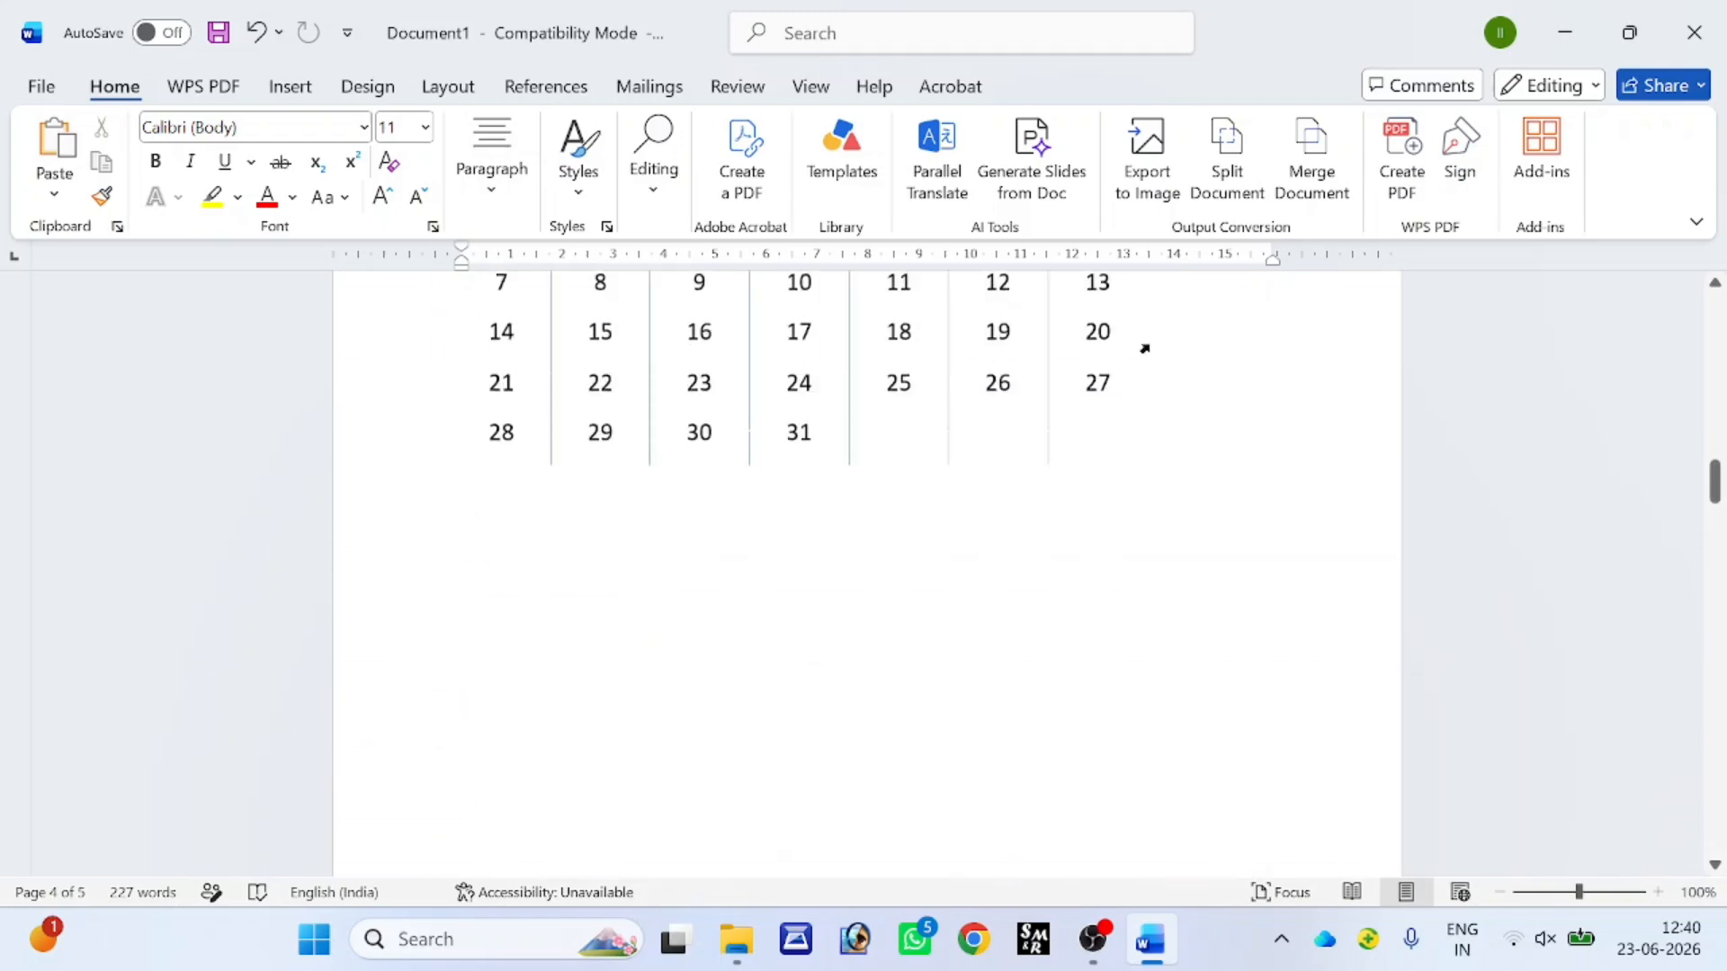
{"action": "scroll", "coordinate": [1149, 350], "scroll_direction": "up", "scroll_amount": 20}
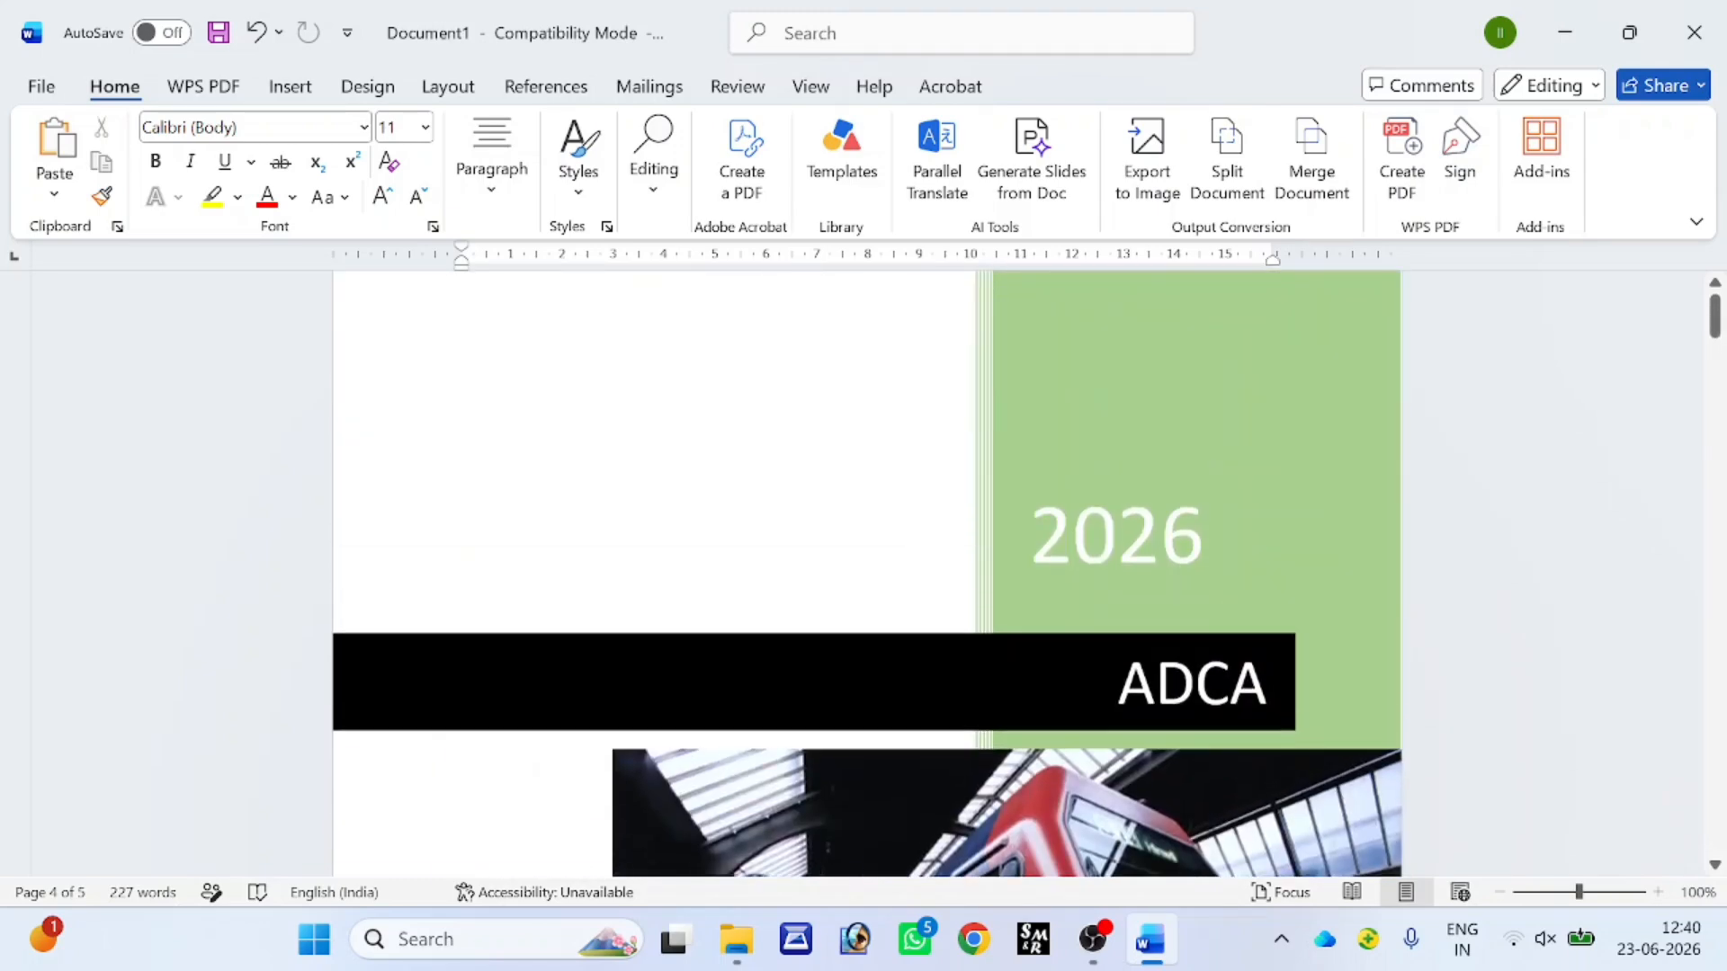
{"action": "scroll", "coordinate": [1149, 351], "scroll_direction": "down", "scroll_amount": 10}
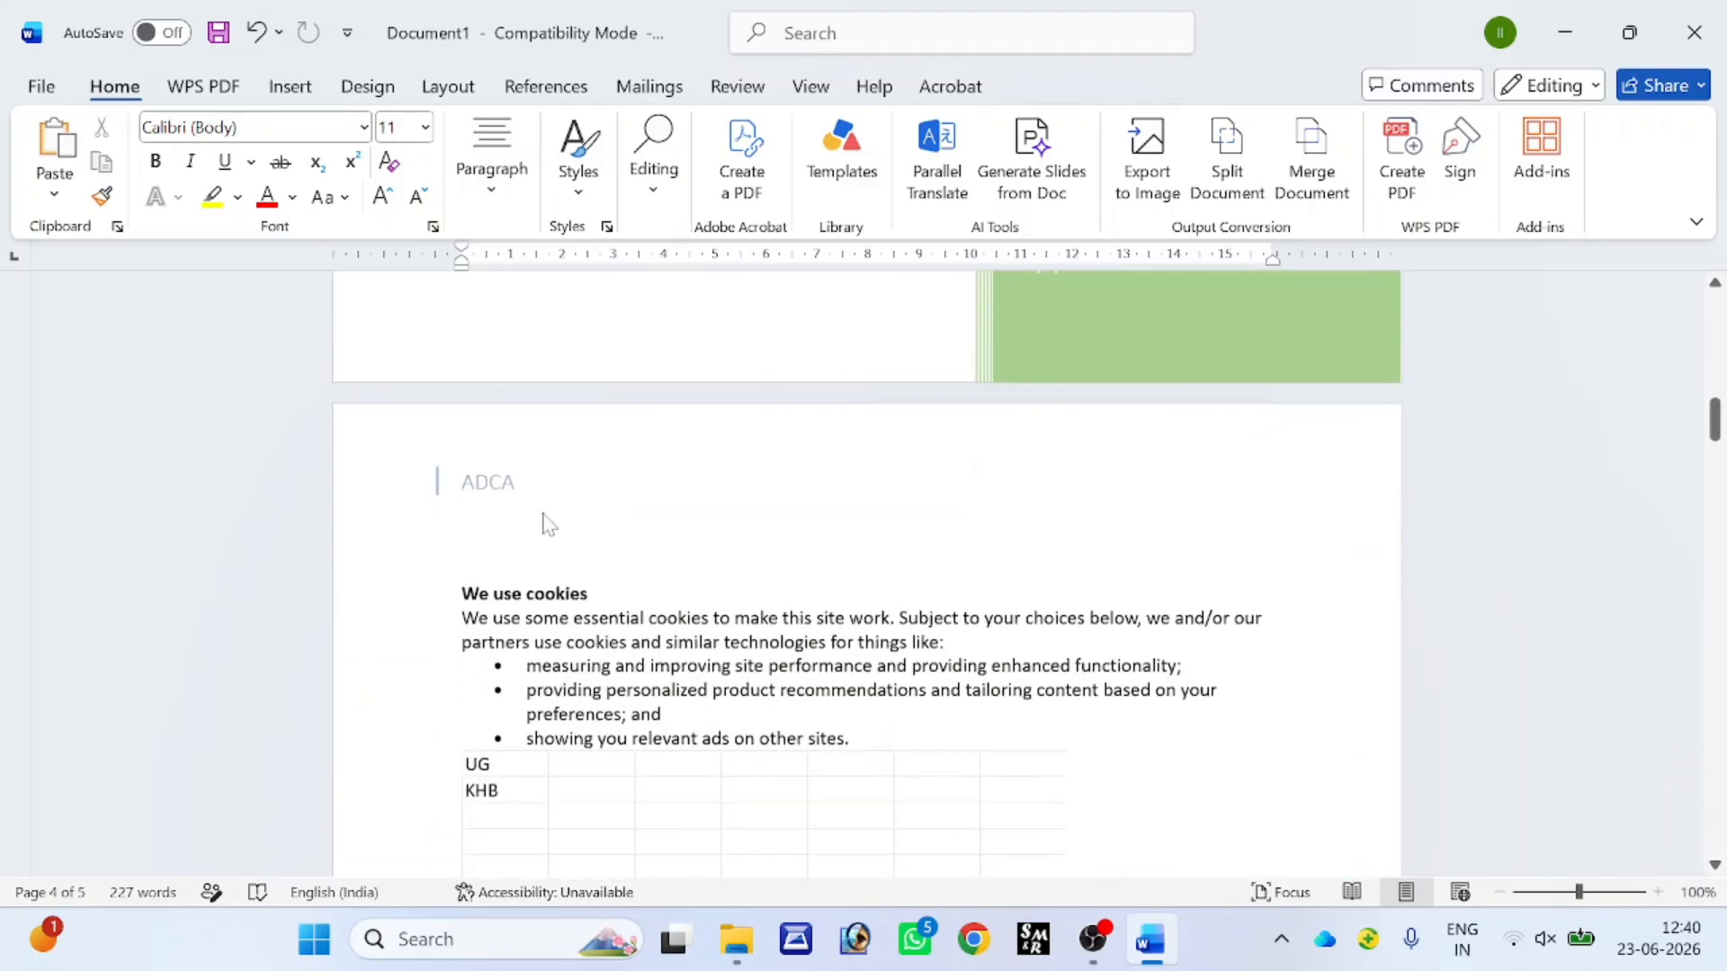
{"action": "double_click", "coordinate": [509, 479]}
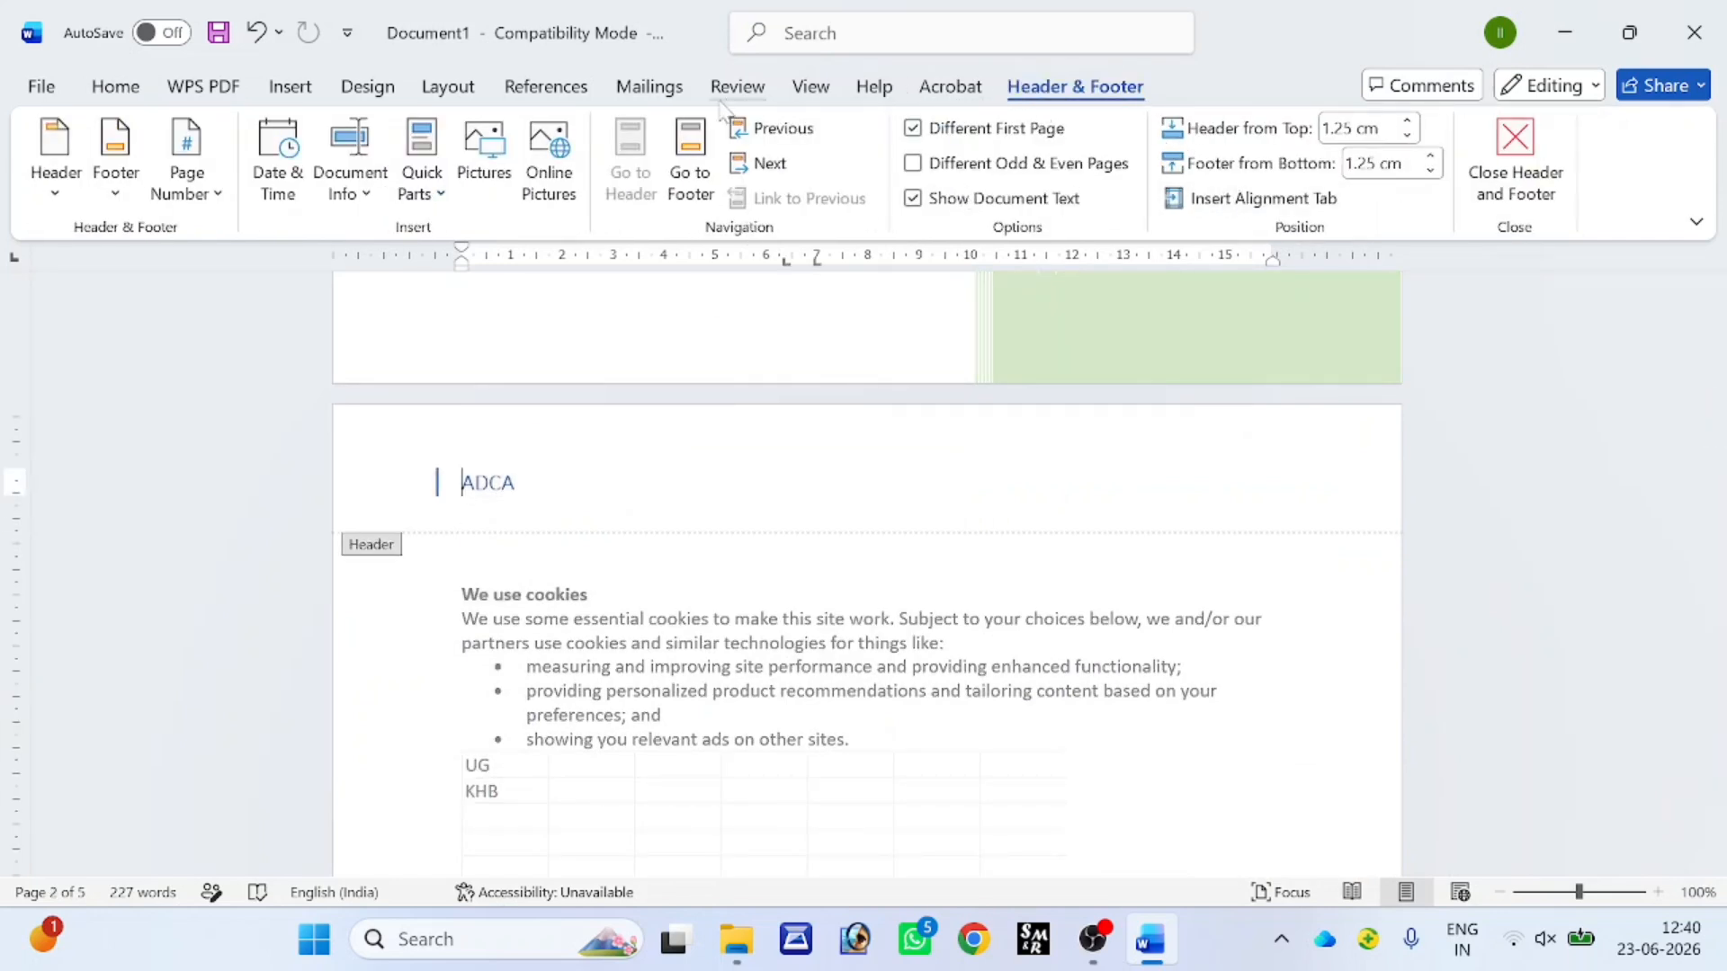
{"action": "left_click", "coordinate": [1528, 175]}
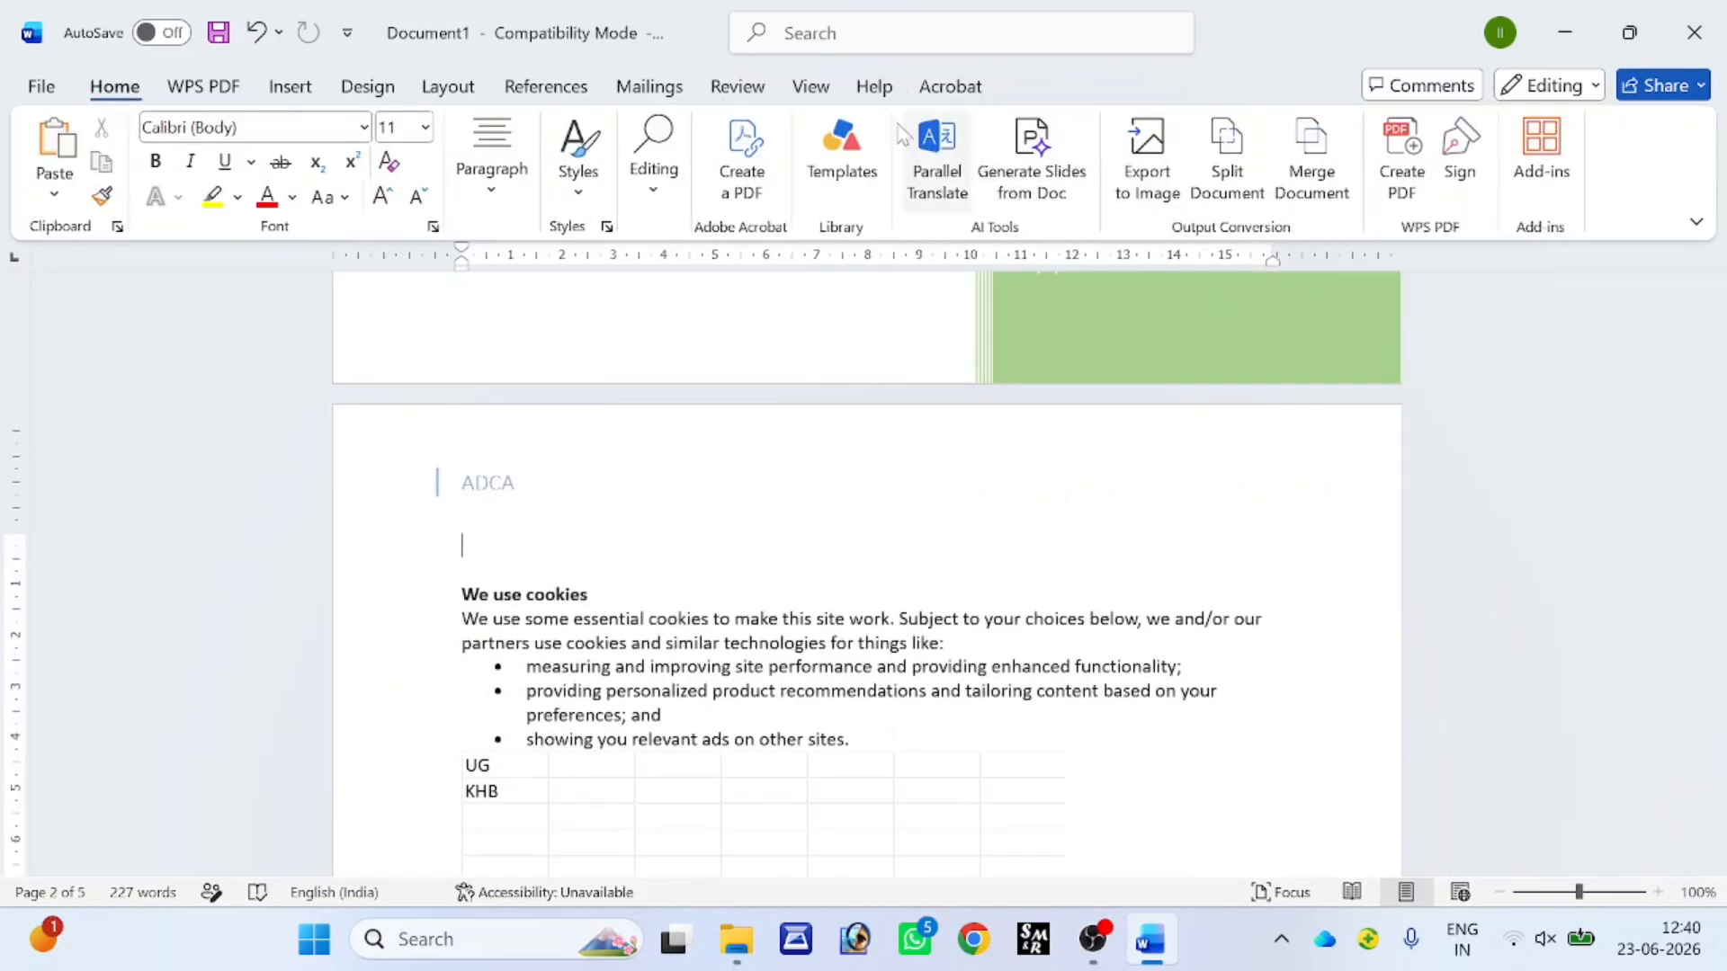
- Replace the header with the built-in orange band design that carries the document title and date
{"action": "left_click", "coordinate": [290, 86]}
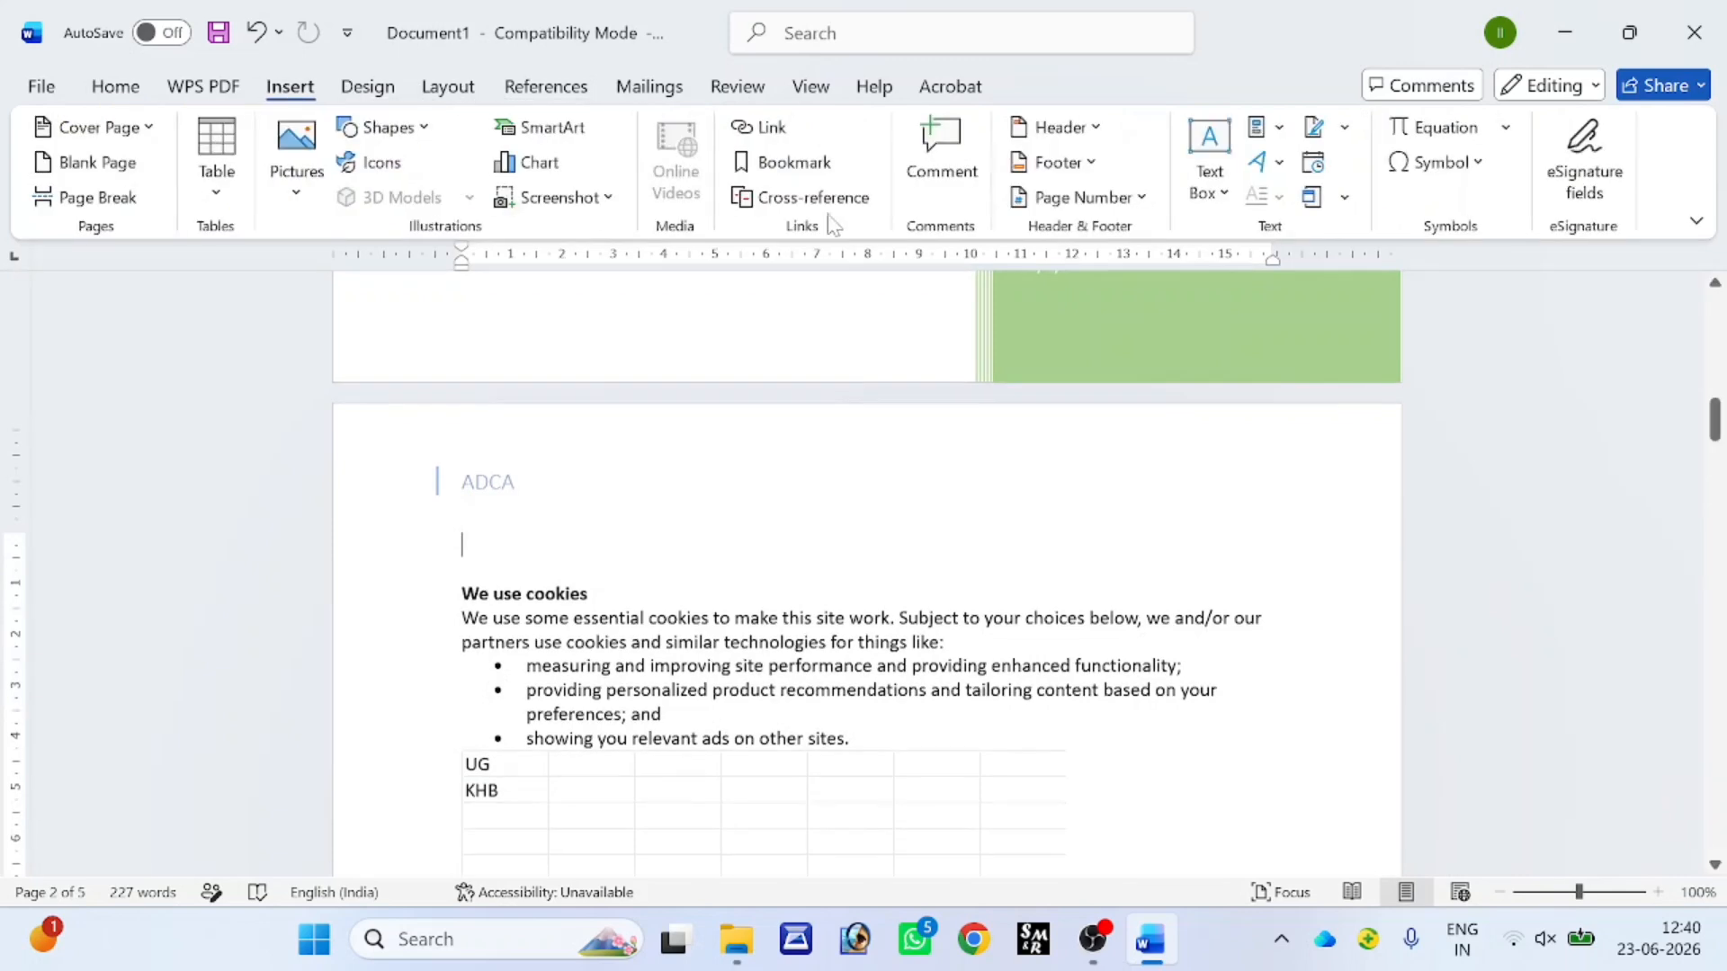
{"action": "left_click", "coordinate": [1086, 130]}
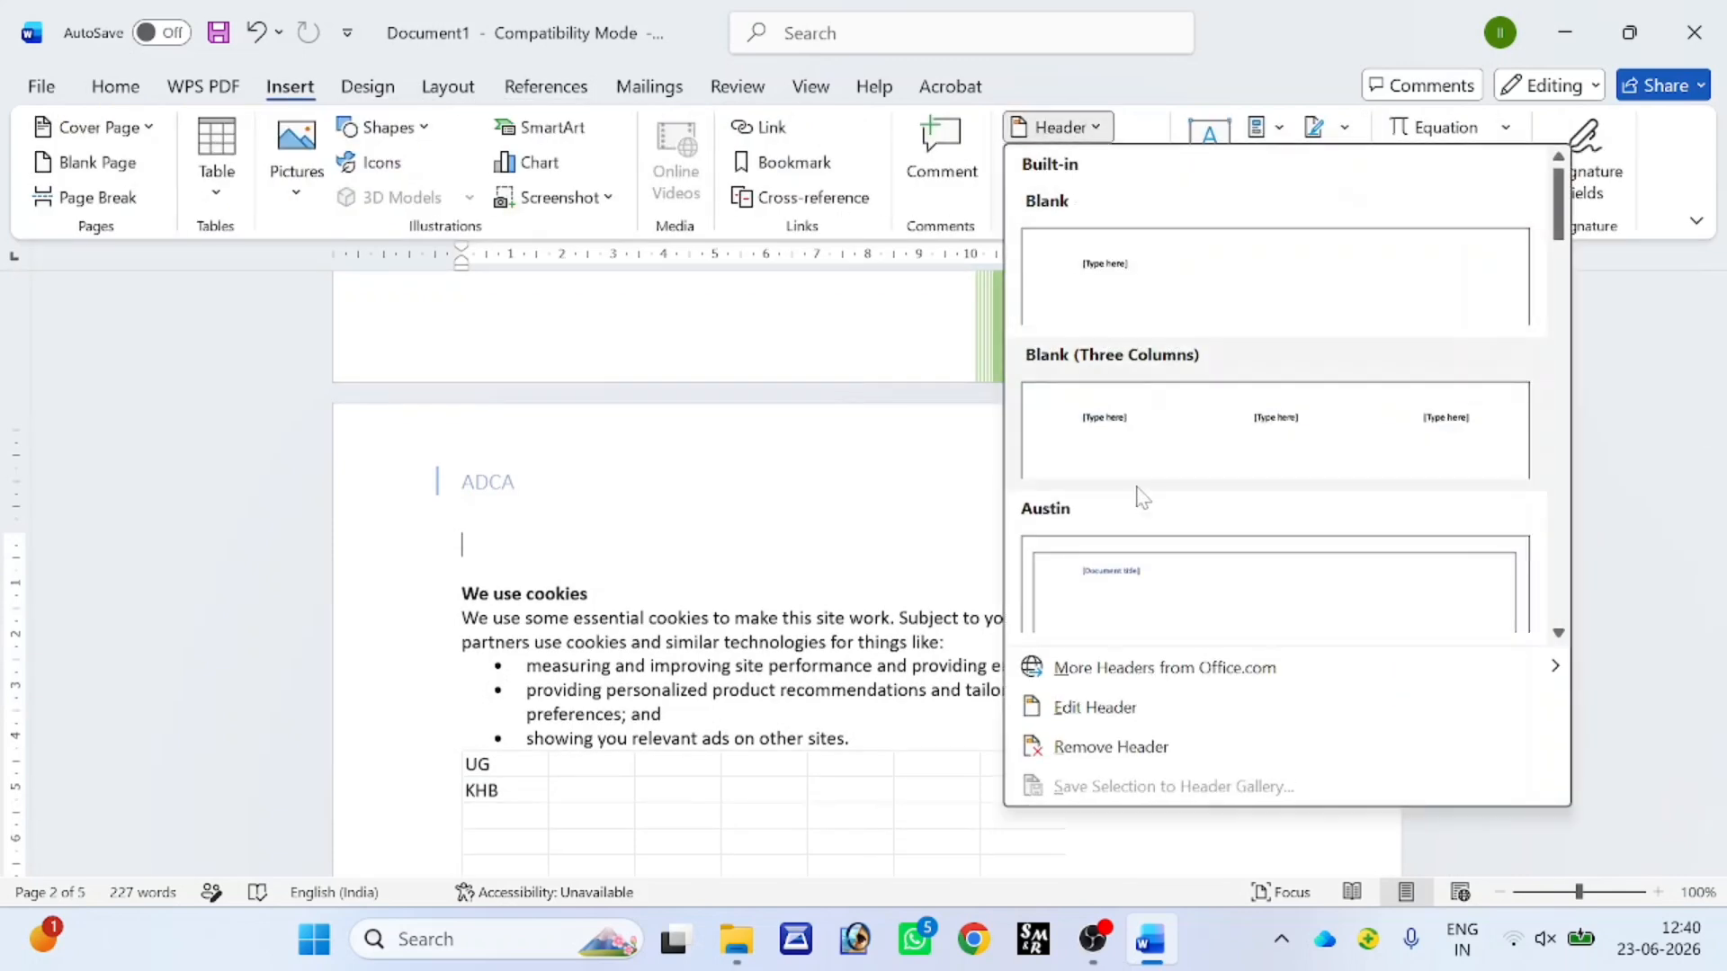
{"action": "scroll", "coordinate": [1142, 504], "scroll_direction": "down", "scroll_amount": 10}
{"action": "left_click", "coordinate": [1241, 472]}
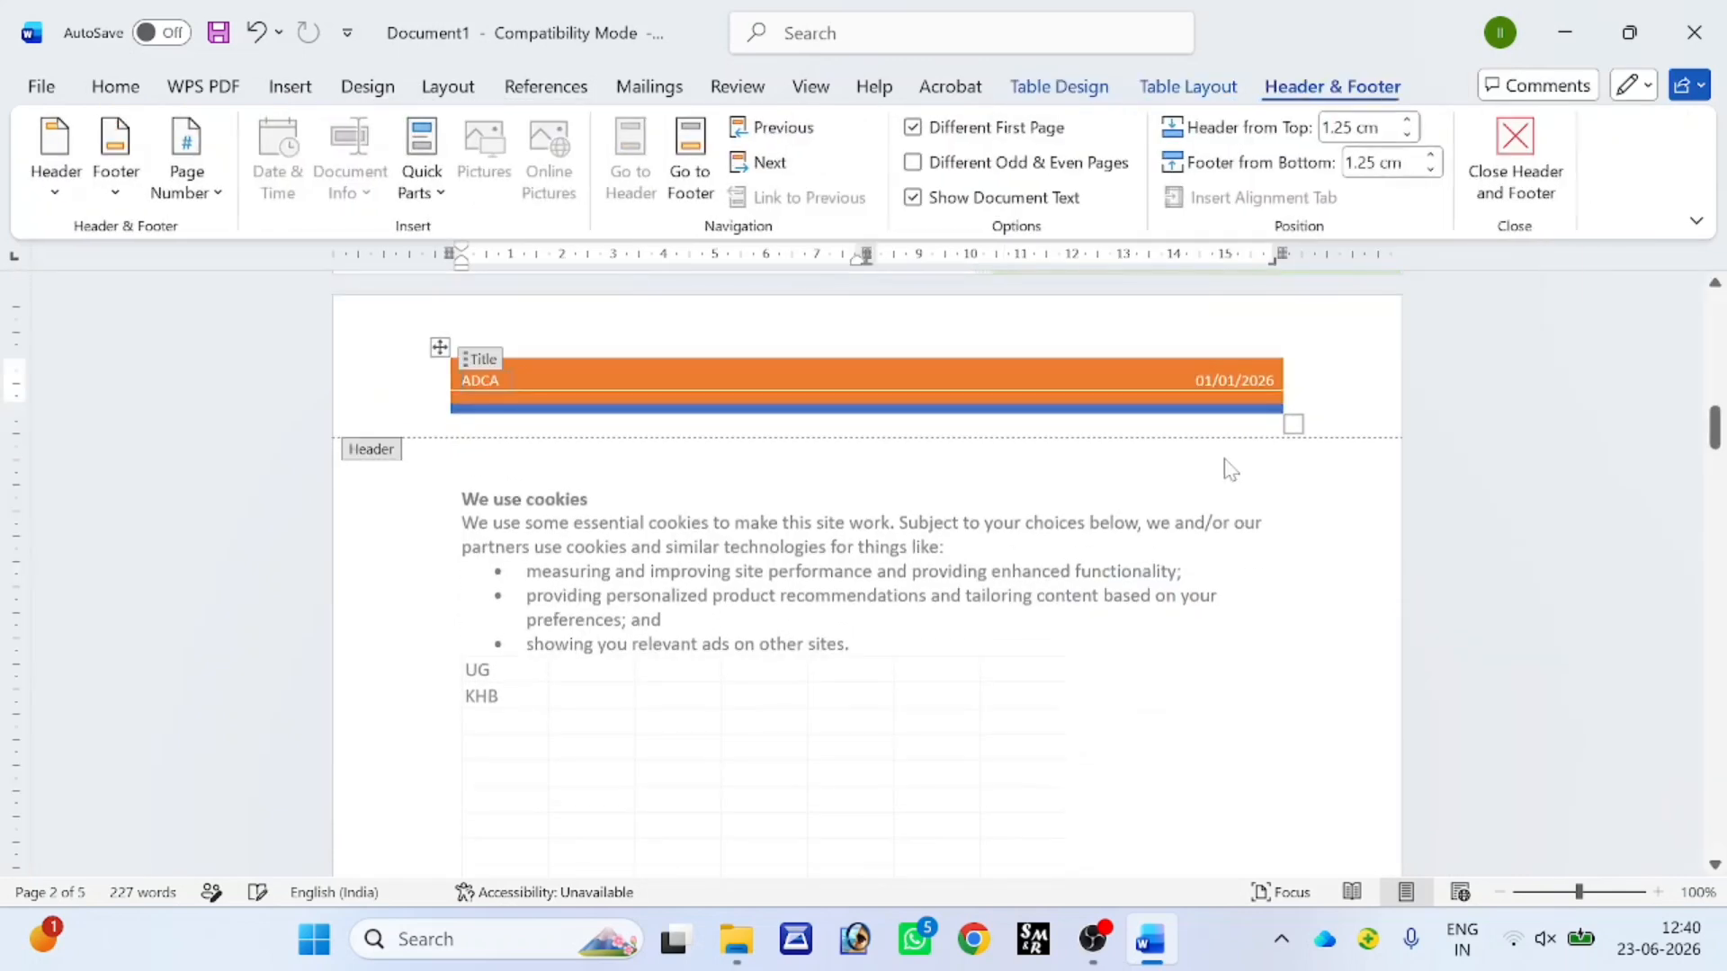
- Leave header editing, insert the built-in ViewMaster (Horizontal) footer and leave footer editing
{"action": "left_click", "coordinate": [1515, 158]}
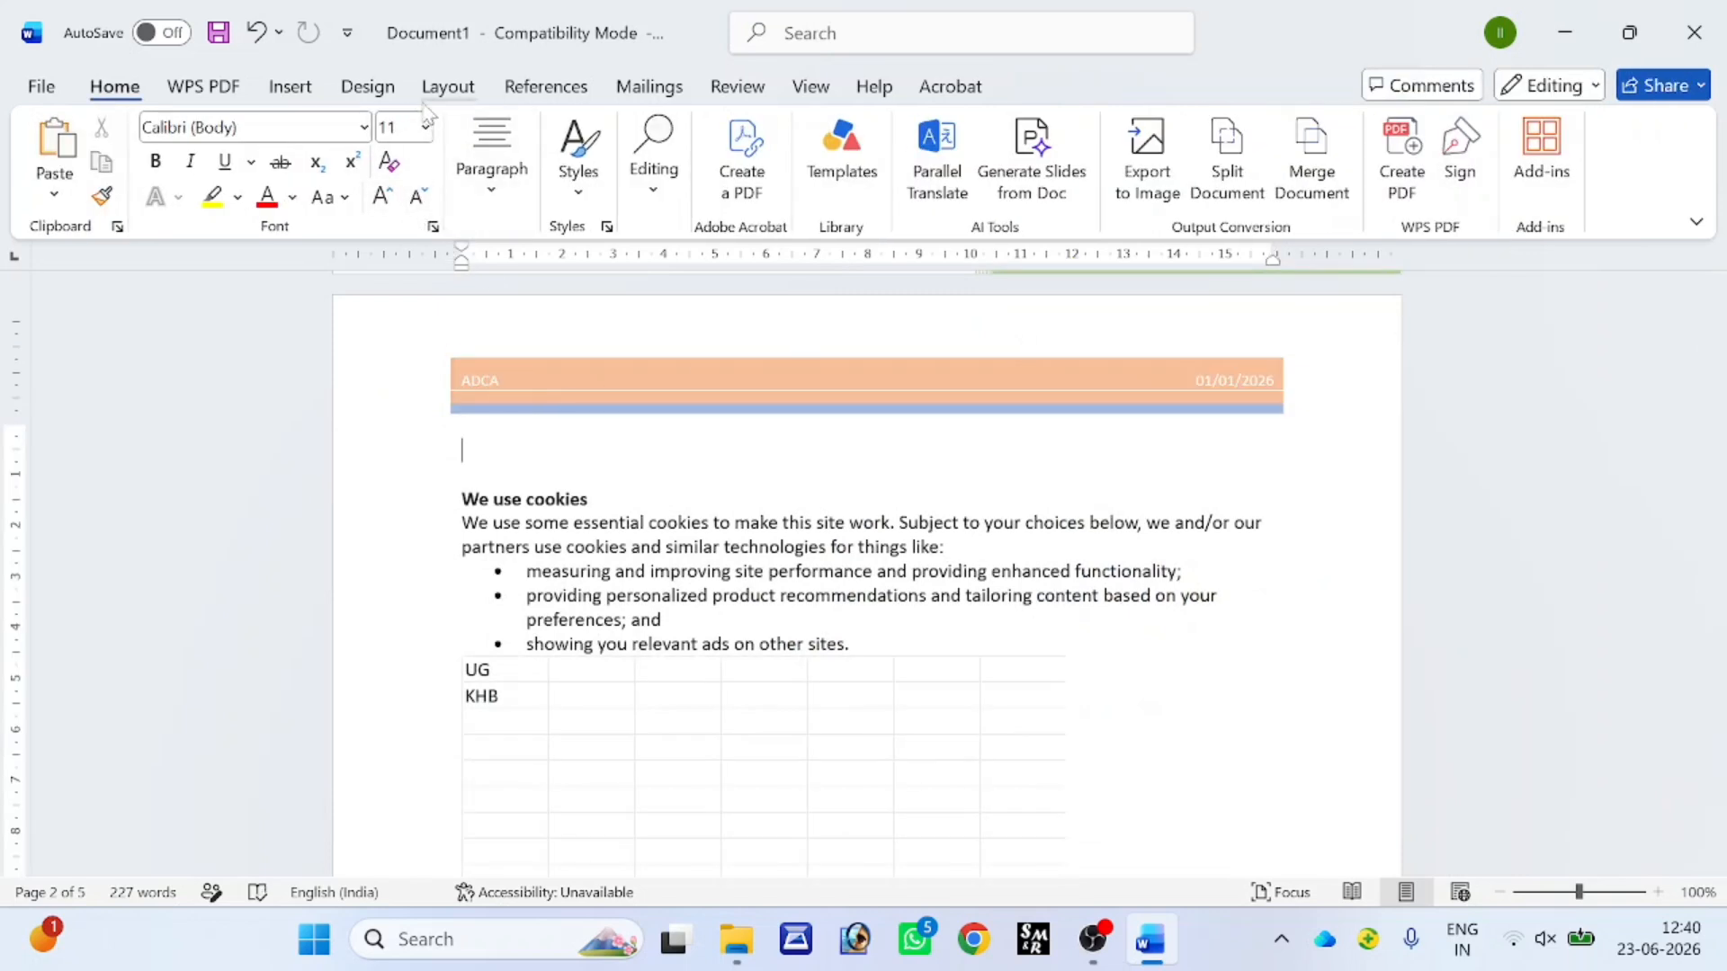
{"action": "left_click", "coordinate": [290, 88]}
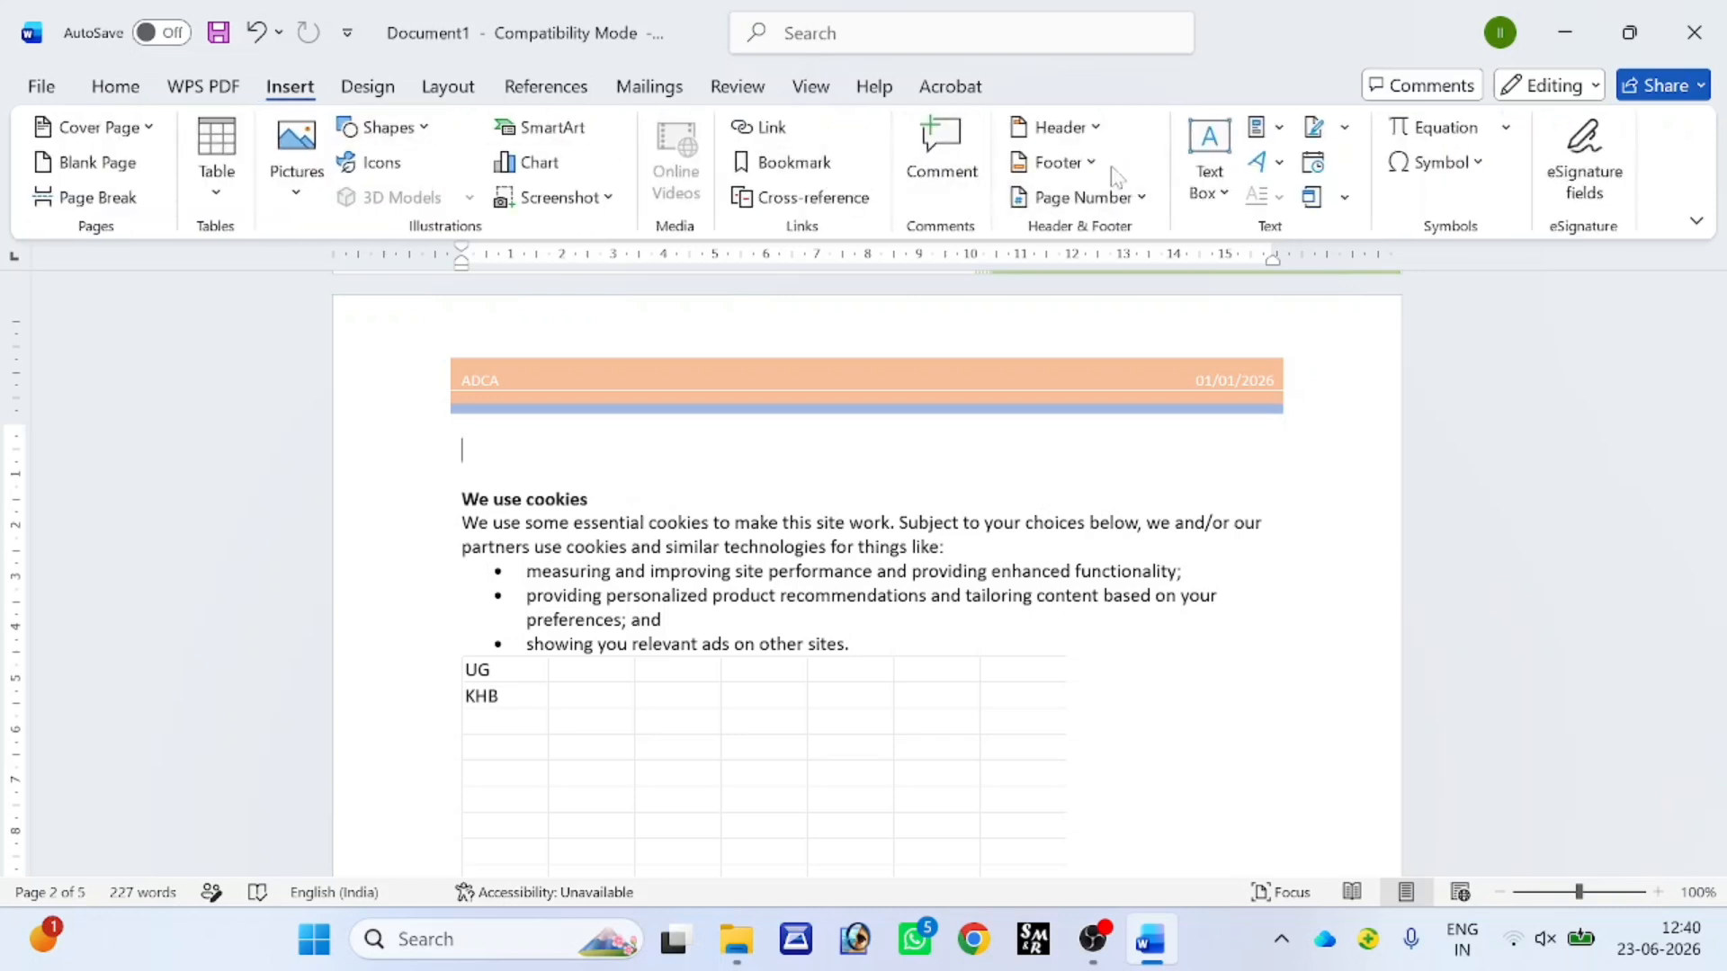
{"action": "left_click", "coordinate": [1079, 163]}
{"action": "scroll", "coordinate": [1115, 529], "scroll_direction": "down", "scroll_amount": 10}
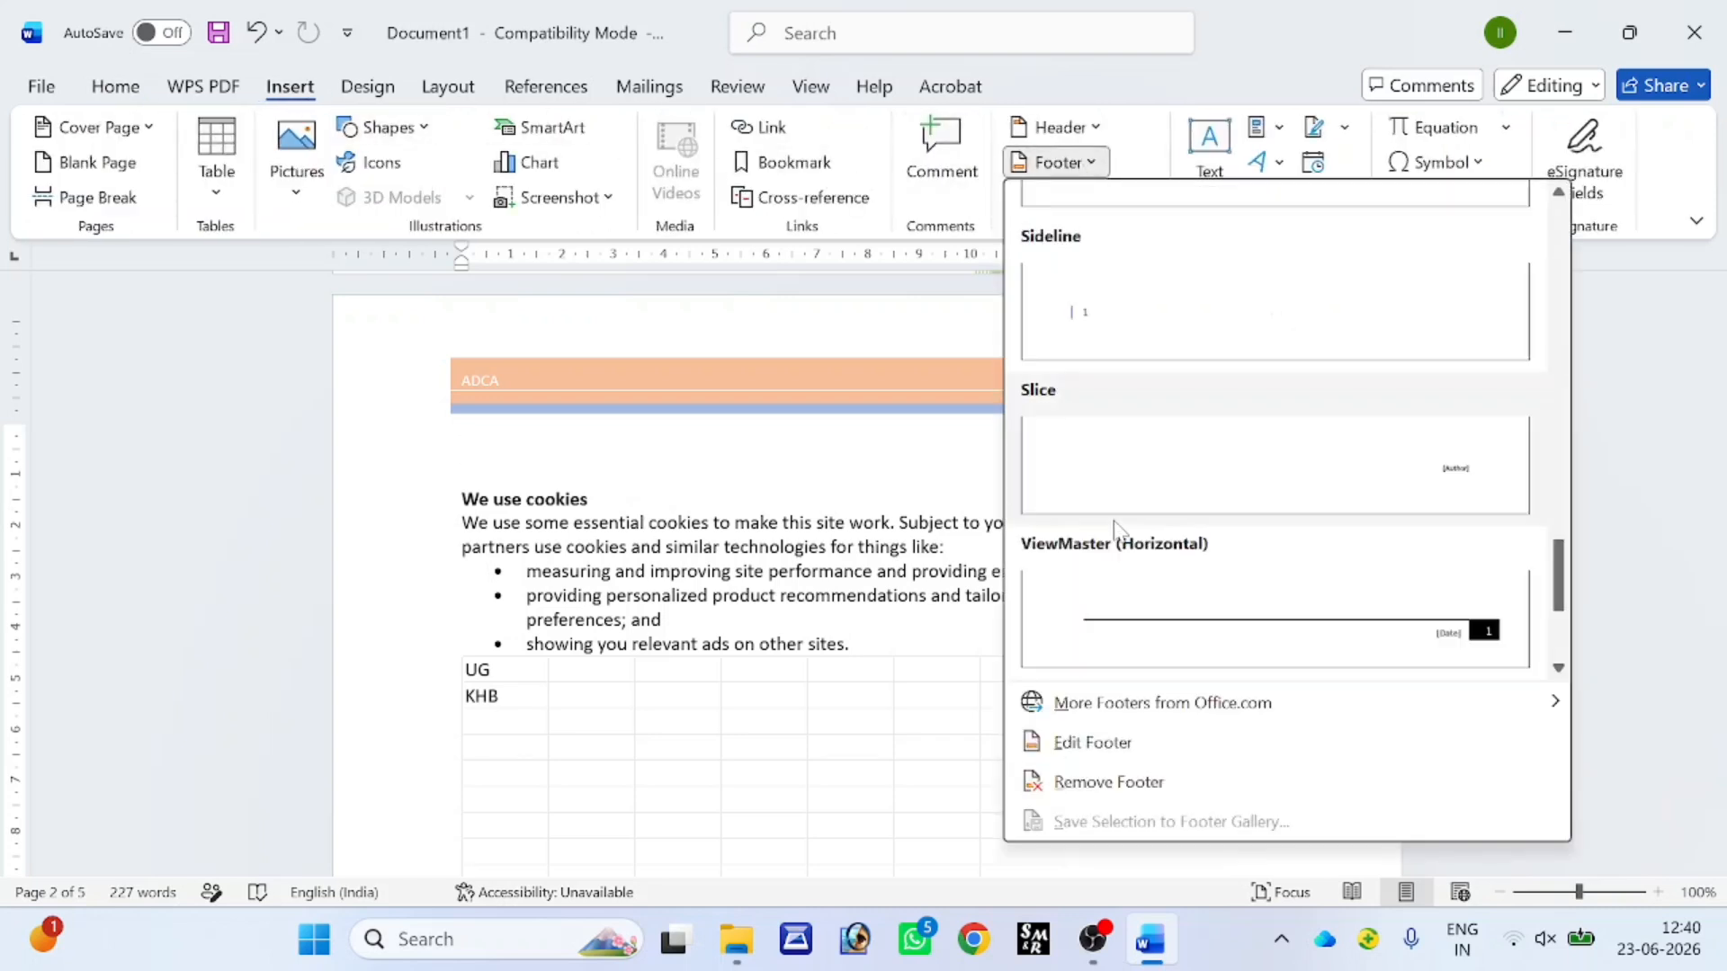
{"action": "scroll", "coordinate": [1118, 540], "scroll_direction": "down", "scroll_amount": 2}
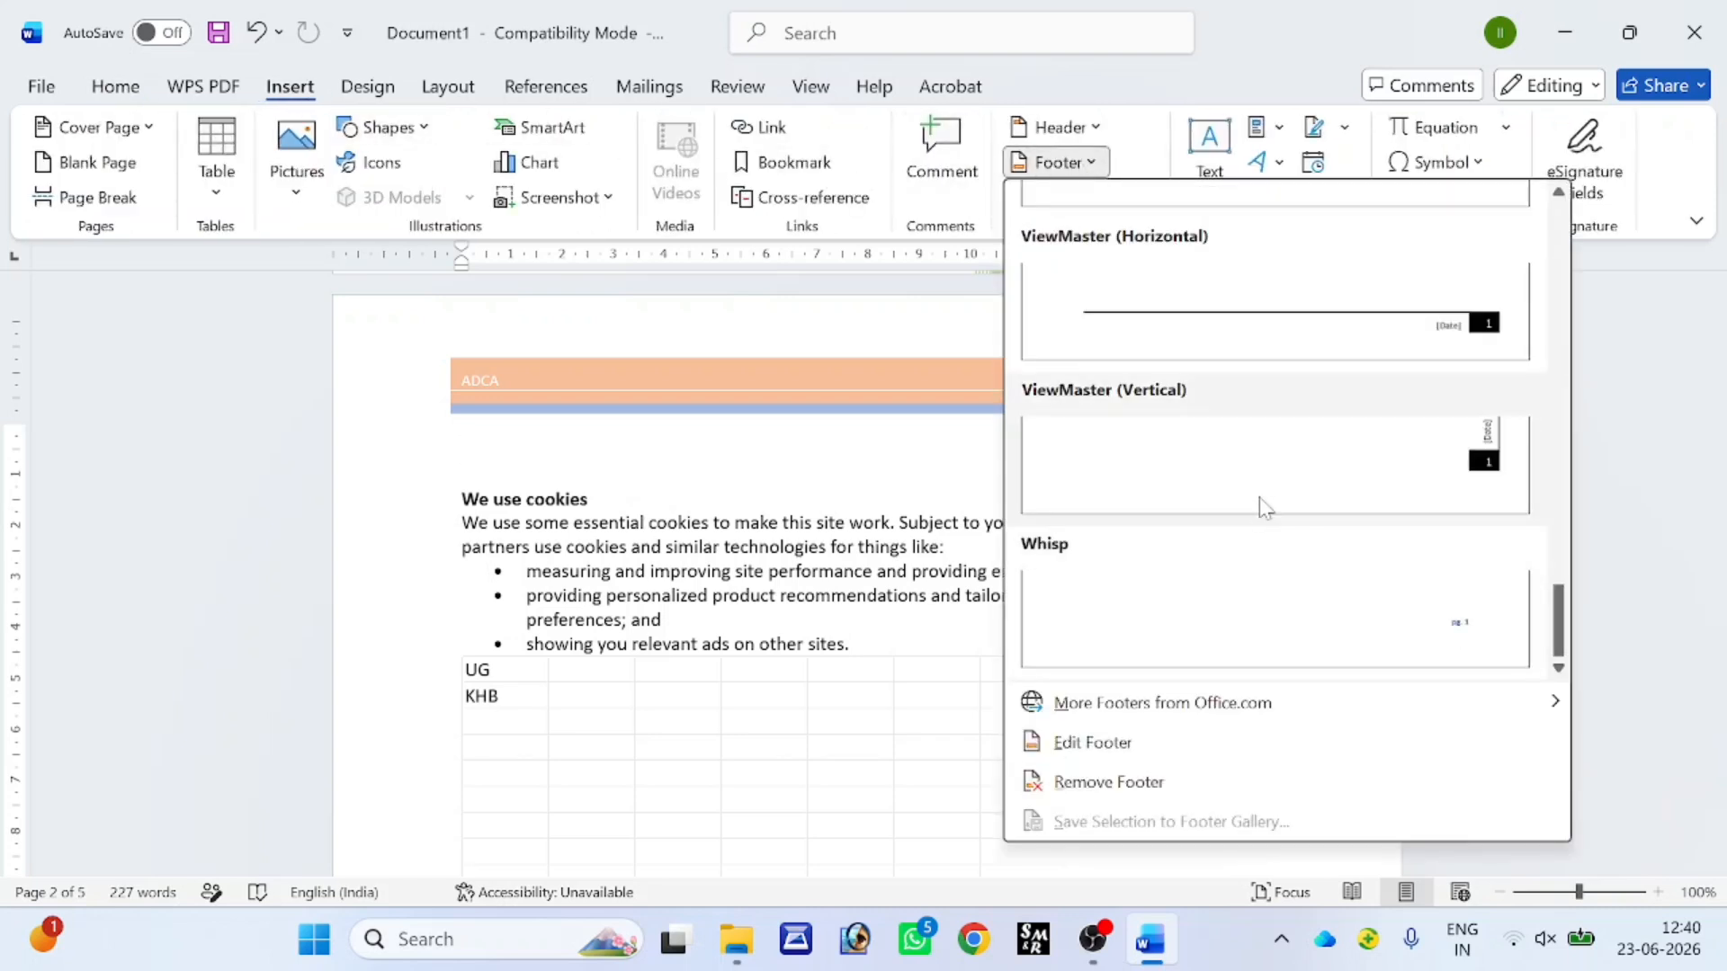
{"action": "left_click", "coordinate": [1270, 332]}
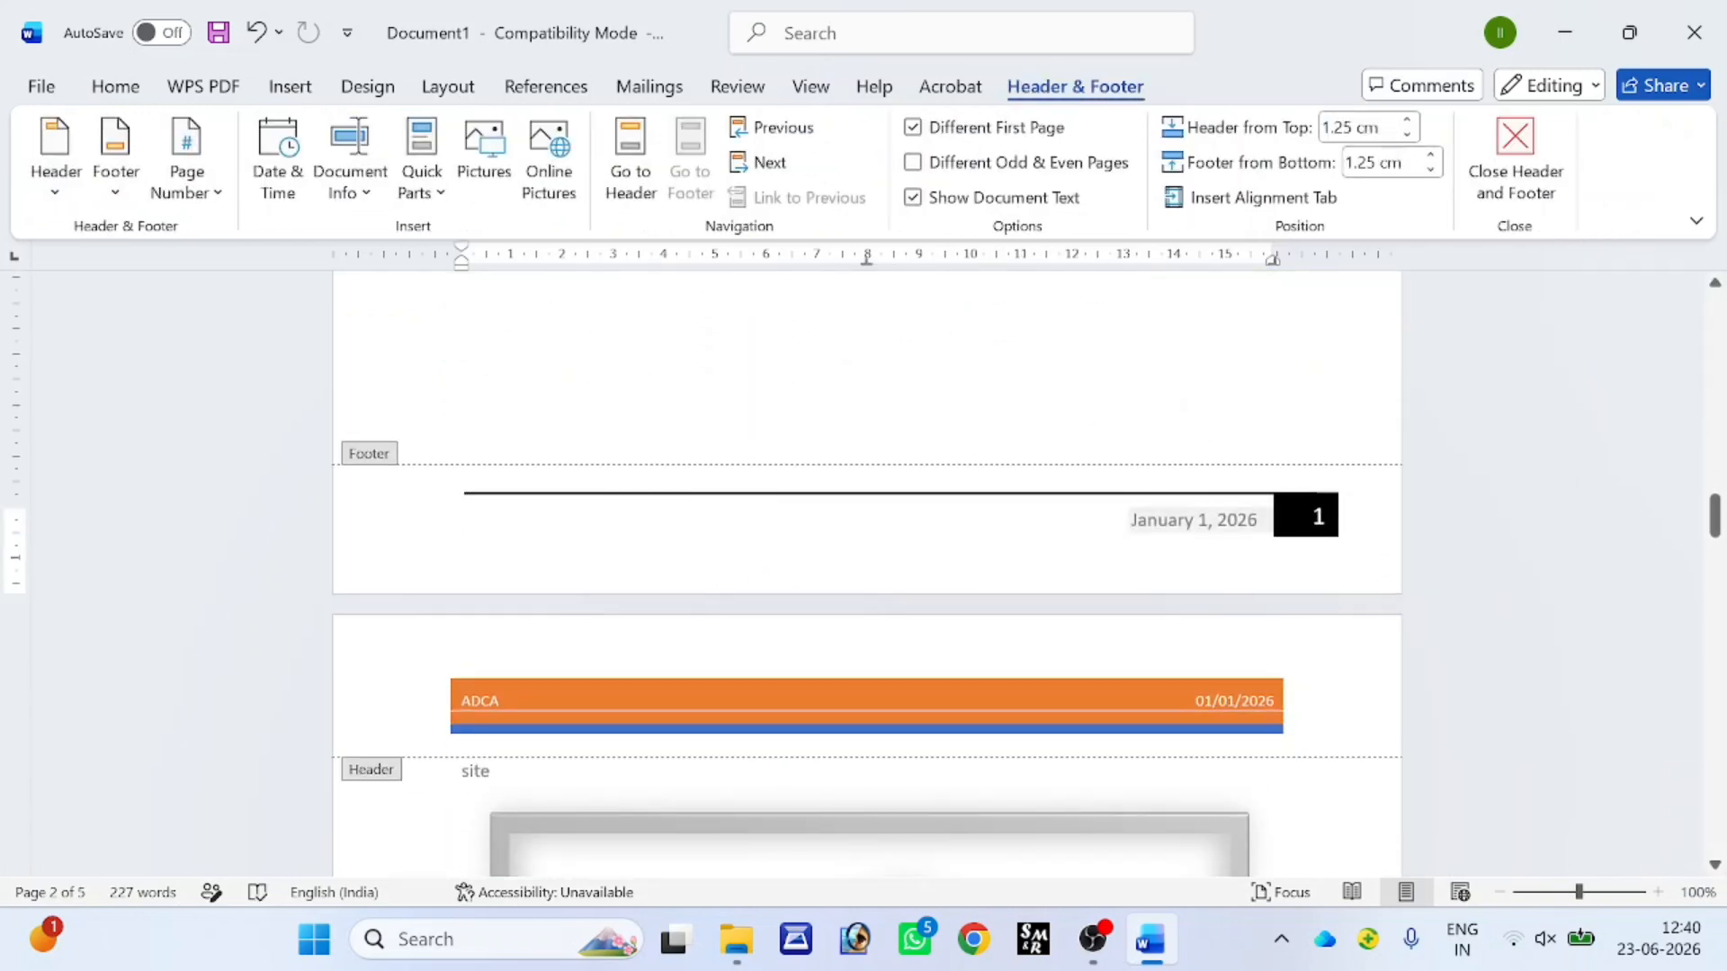
{"action": "left_click", "coordinate": [1516, 153]}
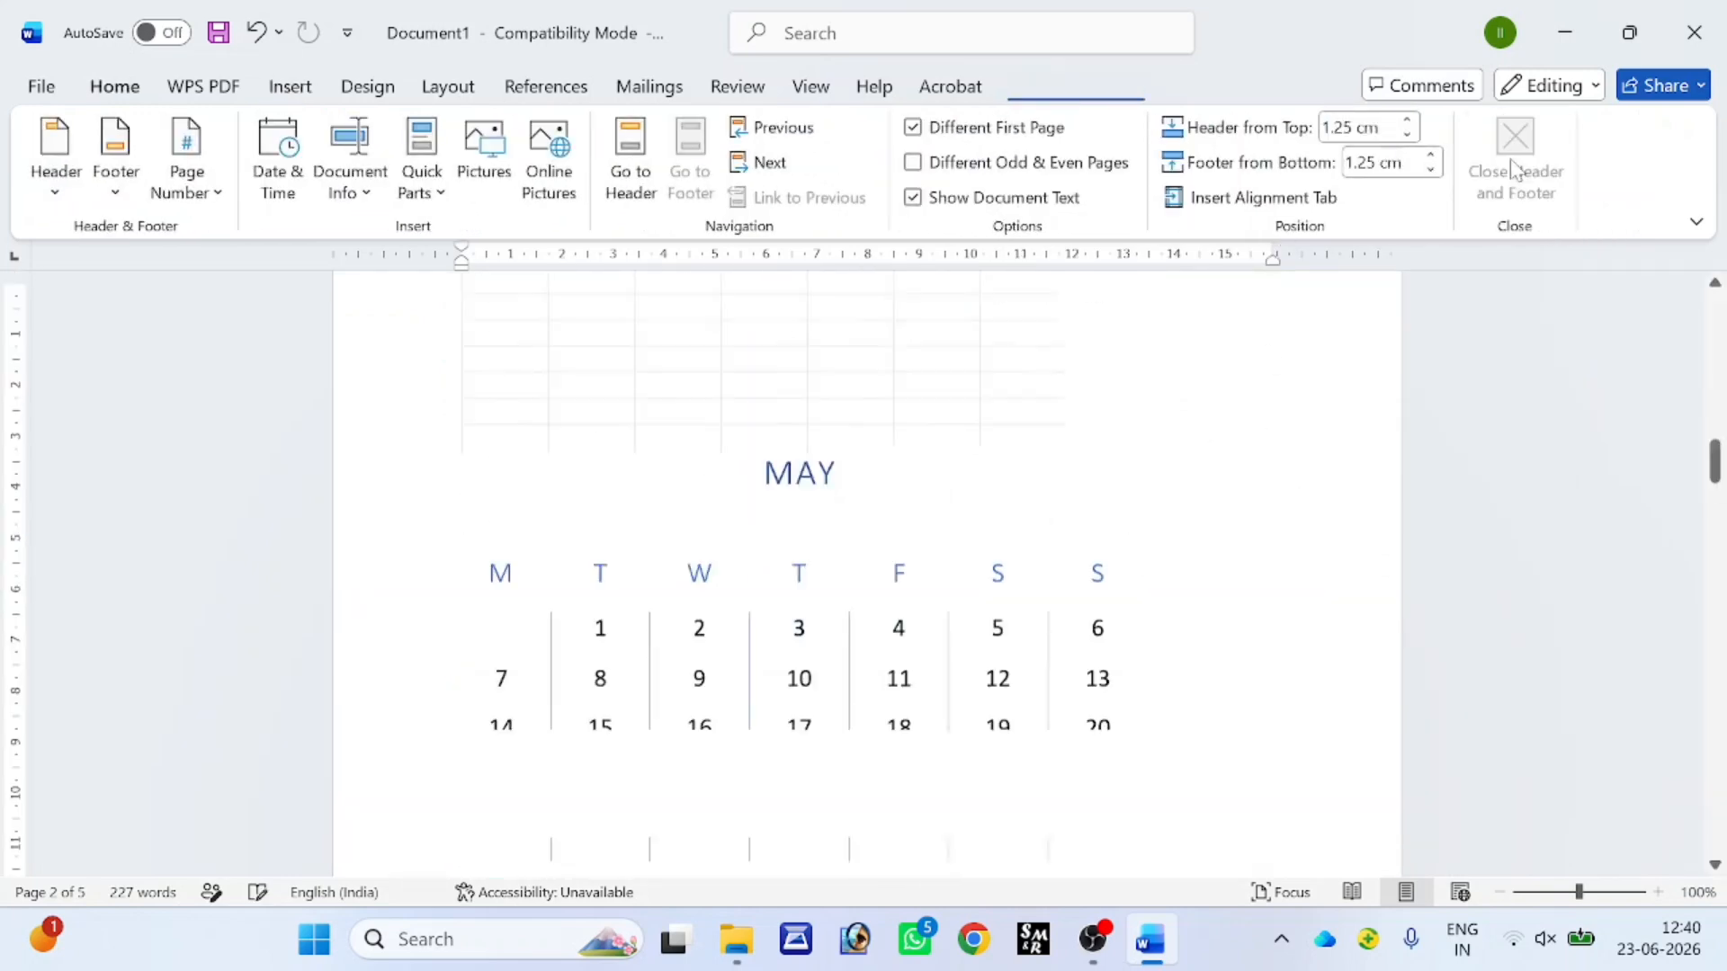
- Review the footer and its page numbers across the document's pages
{"action": "scroll", "coordinate": [866, 575], "scroll_direction": "down", "scroll_amount": 10}
{"action": "scroll", "coordinate": [867, 575], "scroll_direction": "up", "scroll_amount": 5}
{"action": "scroll", "coordinate": [867, 576], "scroll_direction": "down", "scroll_amount": 4}
{"action": "scroll", "coordinate": [867, 576], "scroll_direction": "down", "scroll_amount": 20}
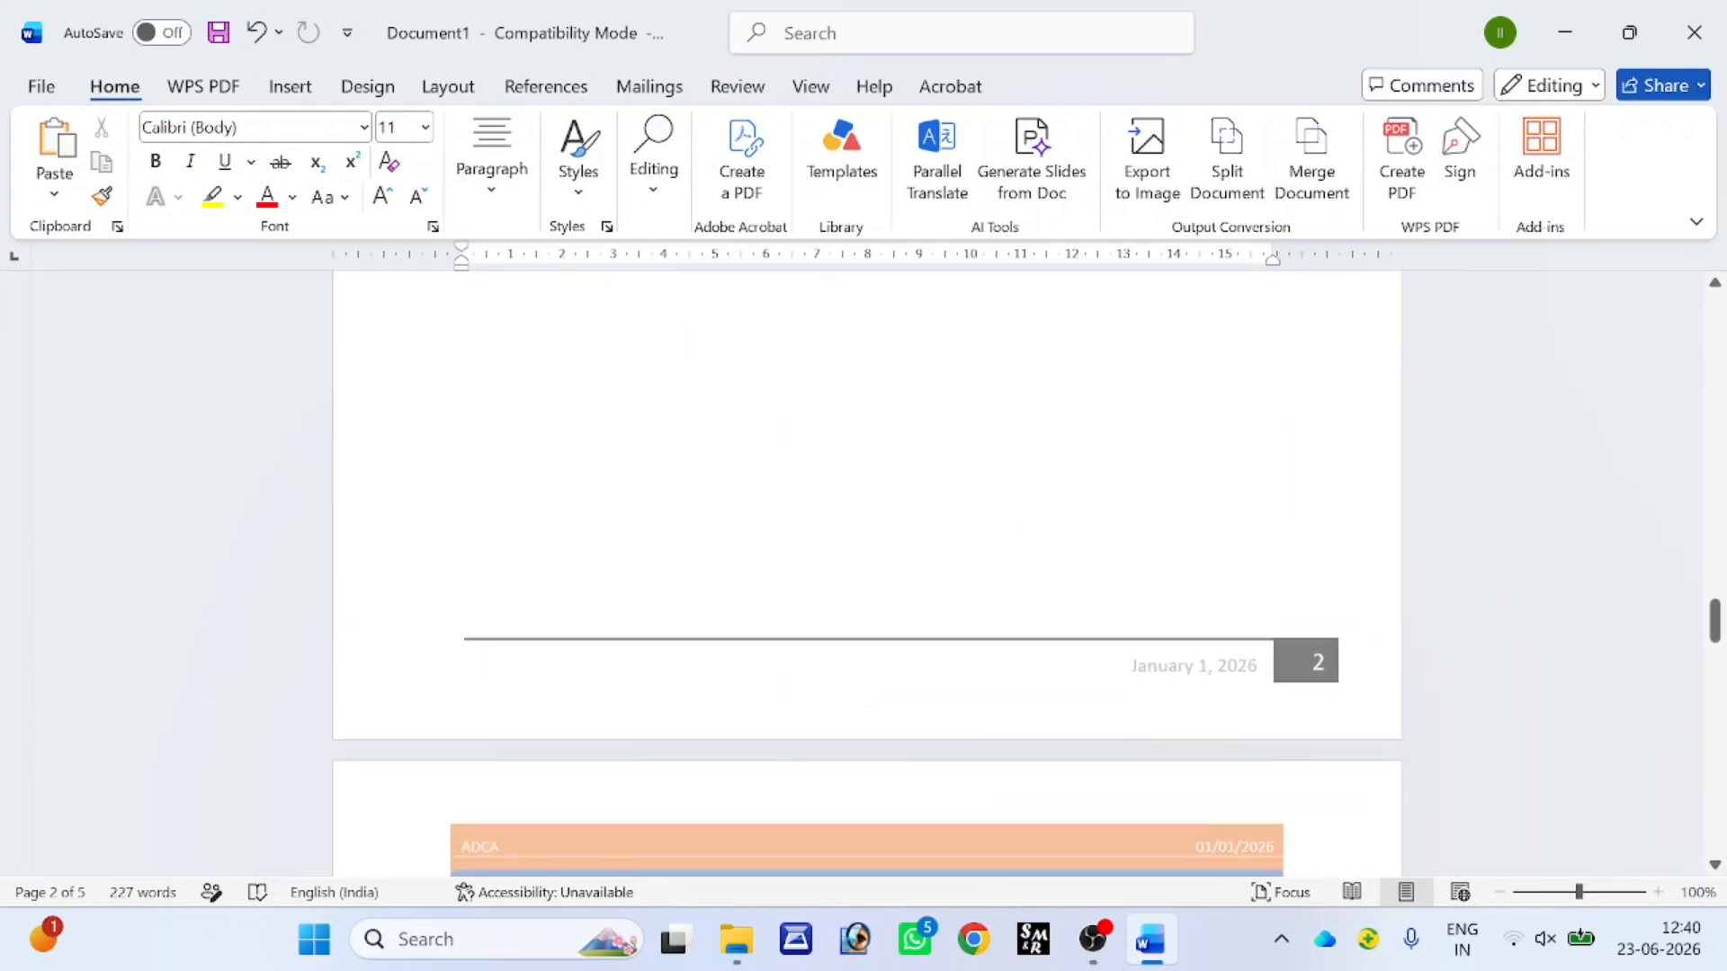
{"action": "scroll", "coordinate": [867, 576], "scroll_direction": "down", "scroll_amount": 15}
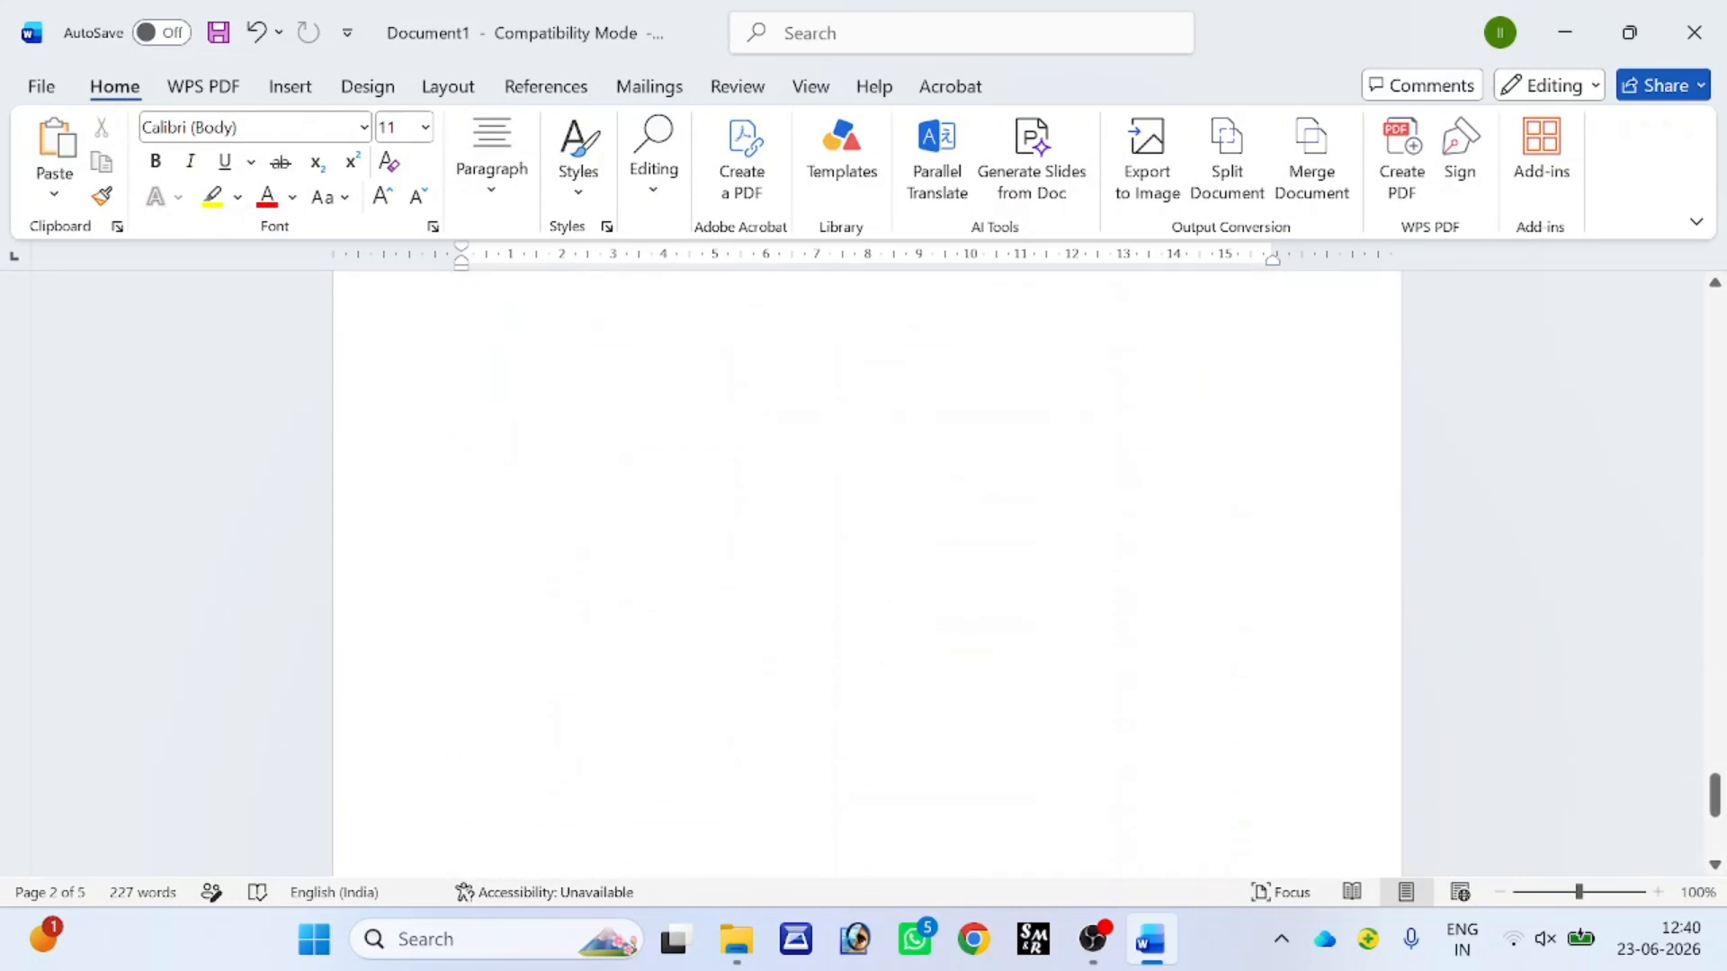
- Place the cursor on the blank last page and look through the page number designs for the page's top and bottom
{"action": "left_click", "coordinate": [1305, 553]}
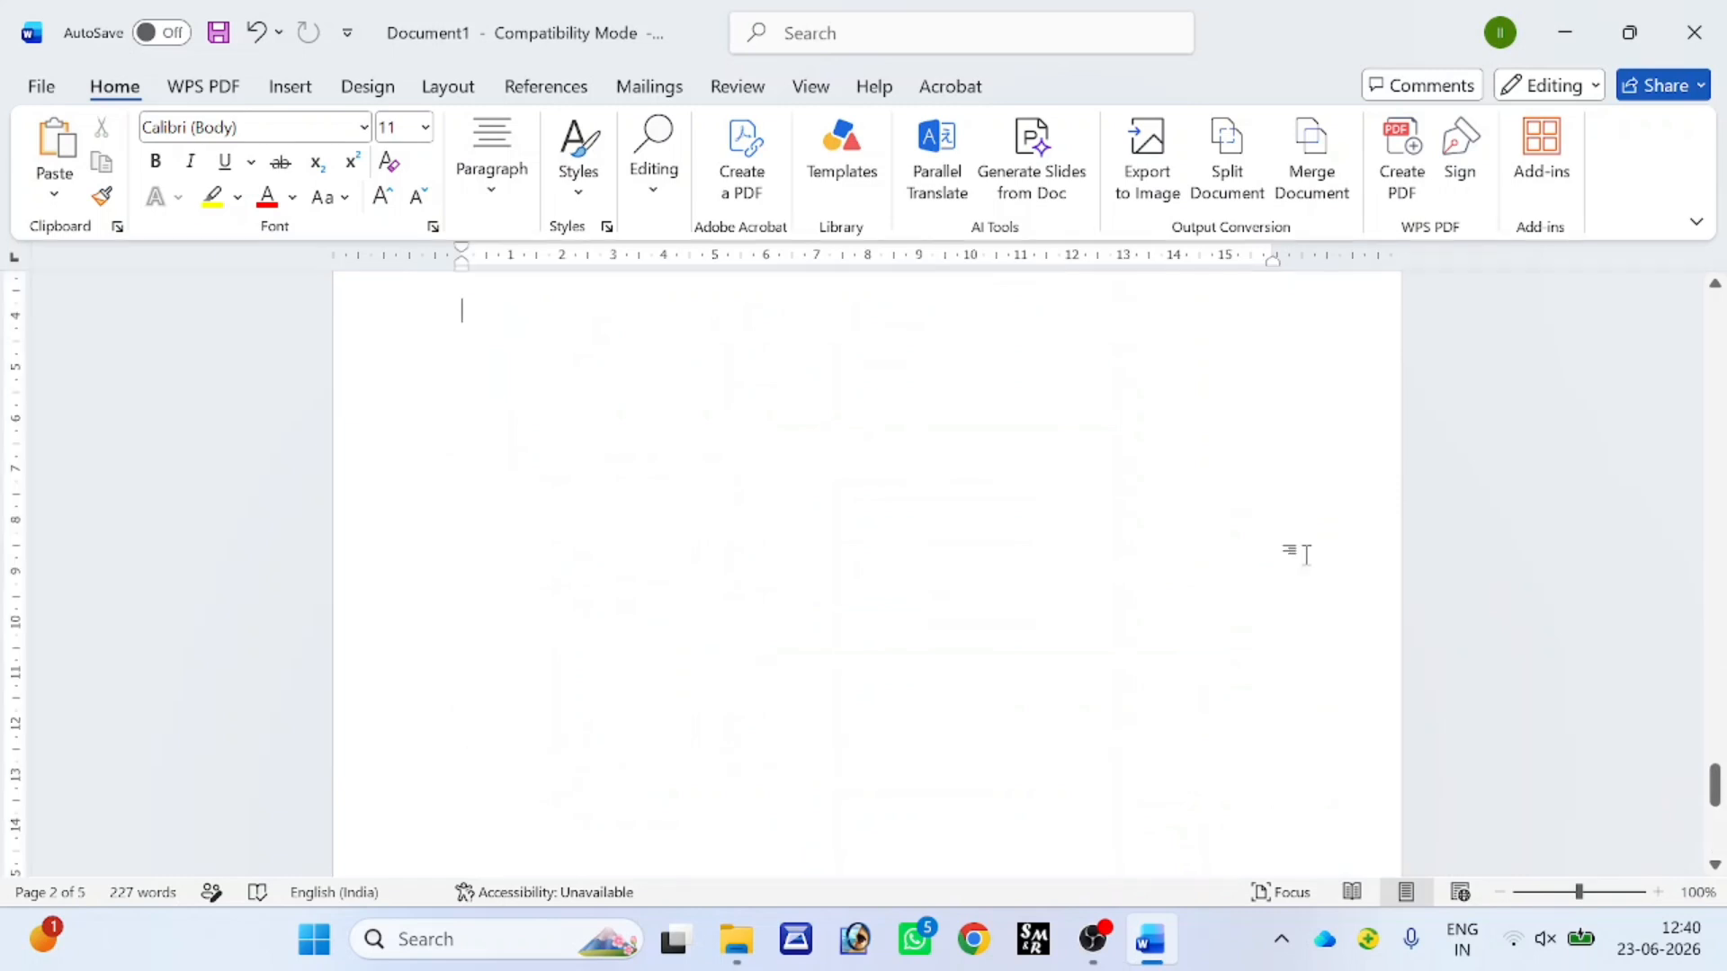
{"action": "left_click", "coordinate": [289, 87]}
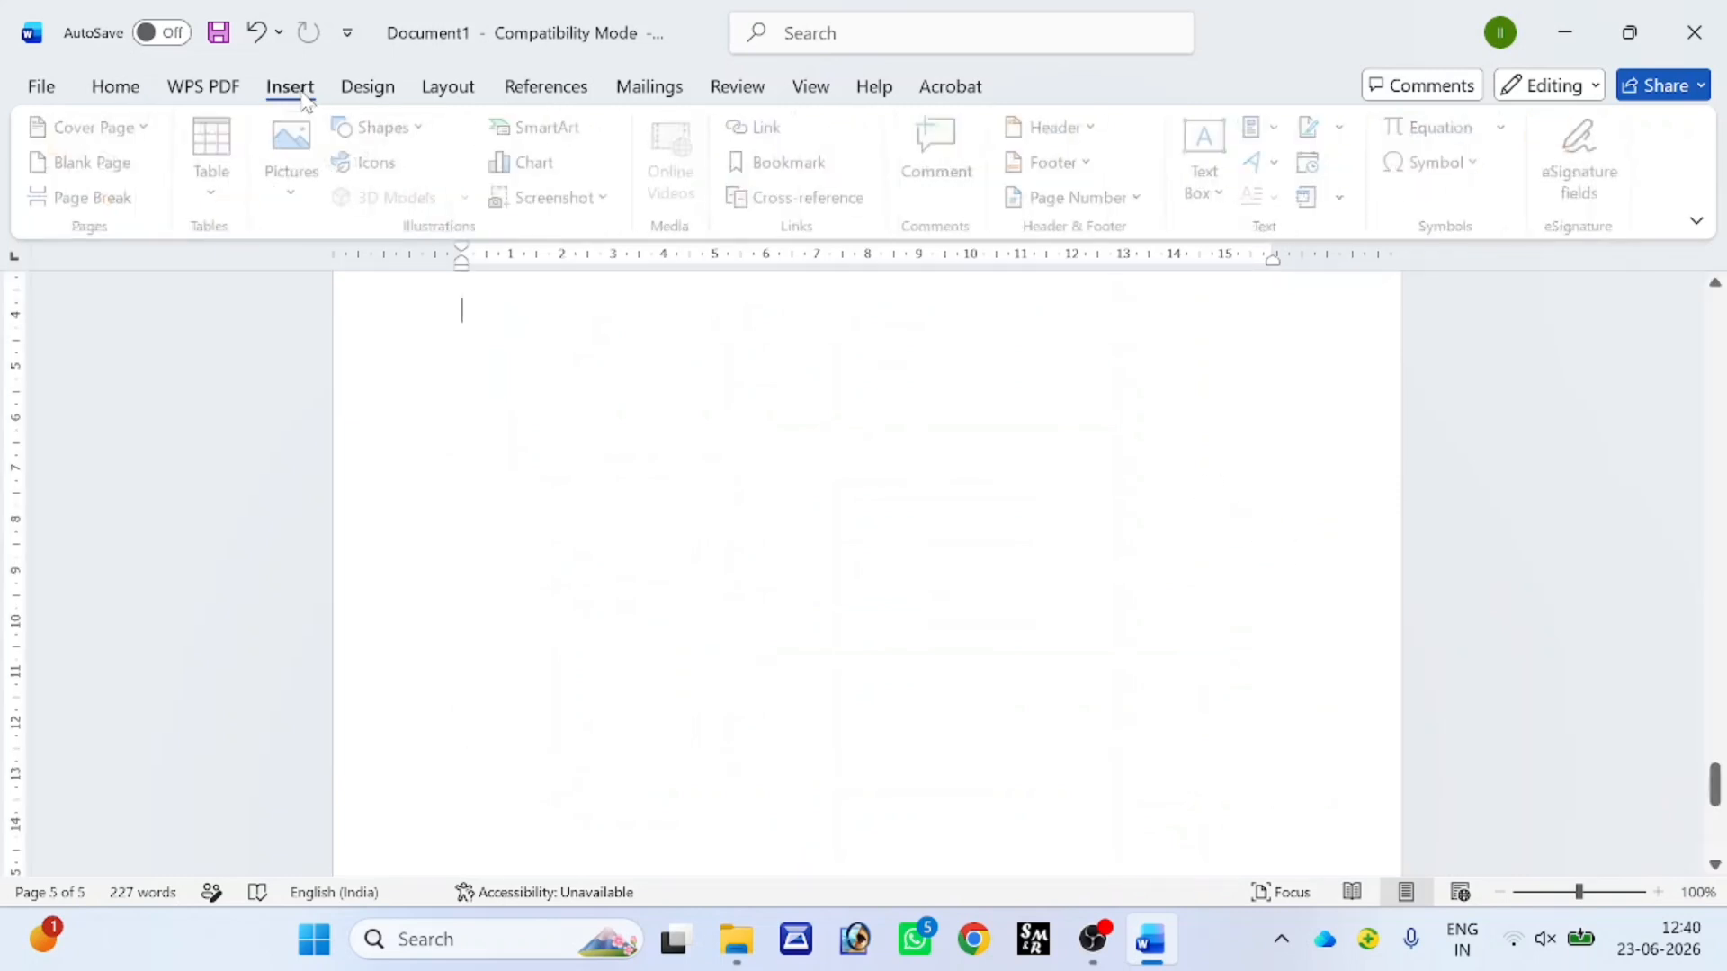
{"action": "left_click", "coordinate": [1124, 205]}
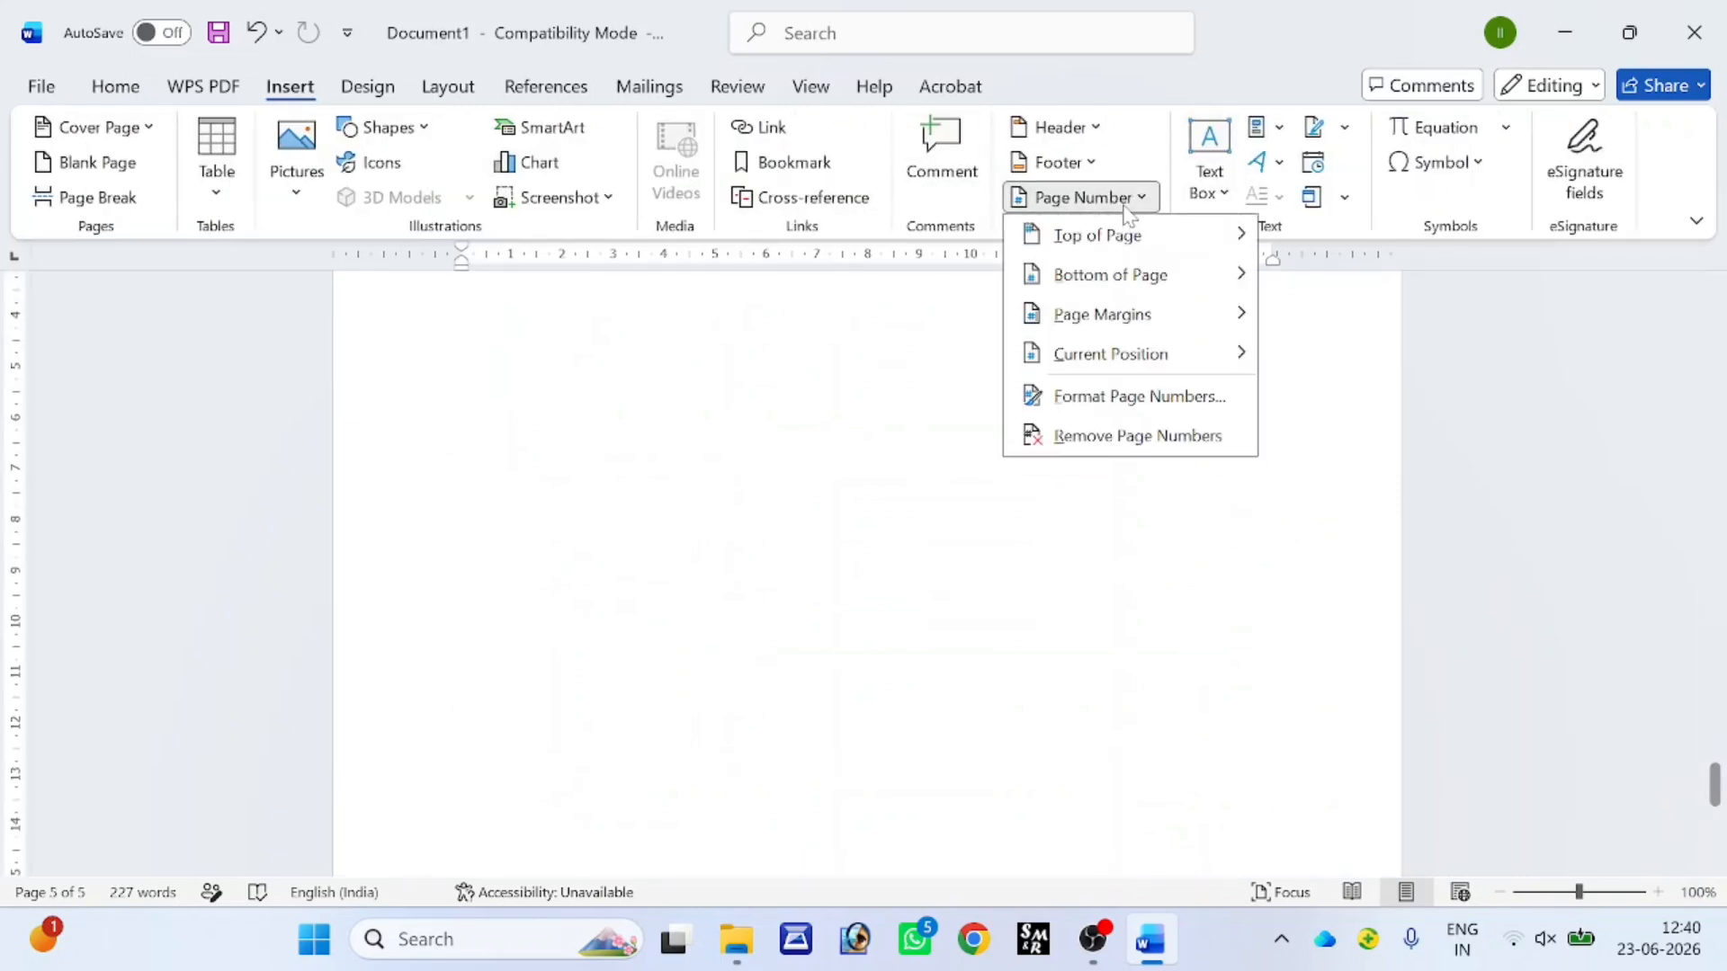
{"action": "mouse_move", "coordinate": [1116, 239]}
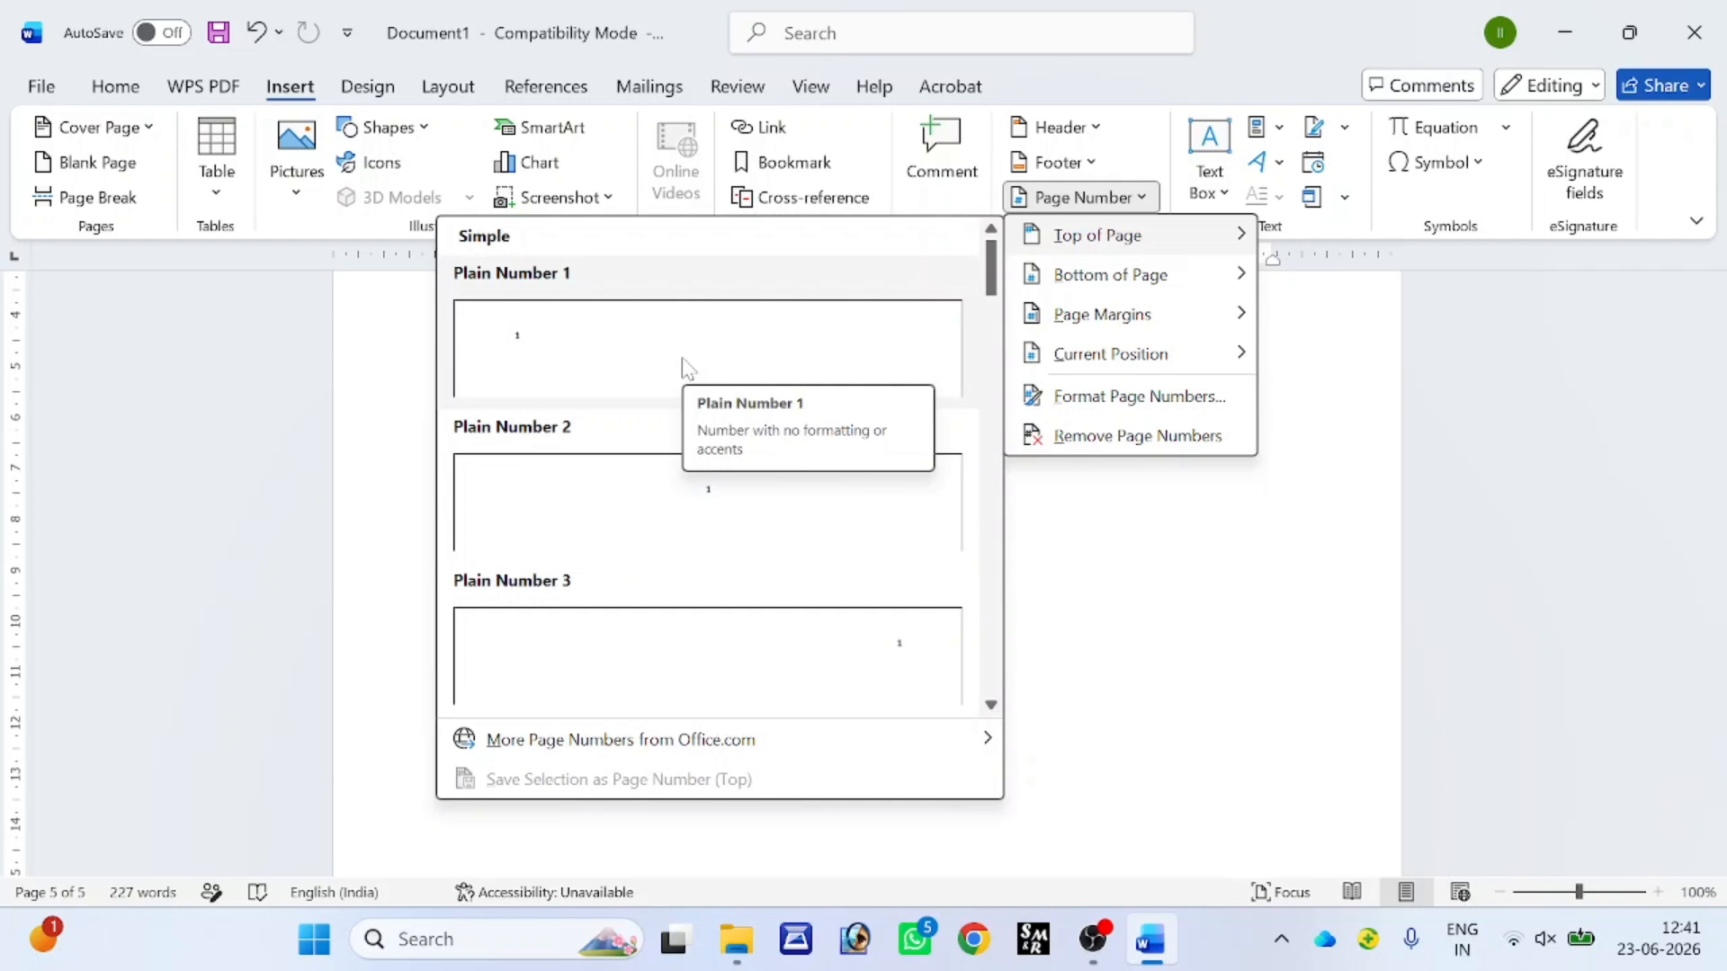
{"action": "mouse_move", "coordinate": [1111, 274]}
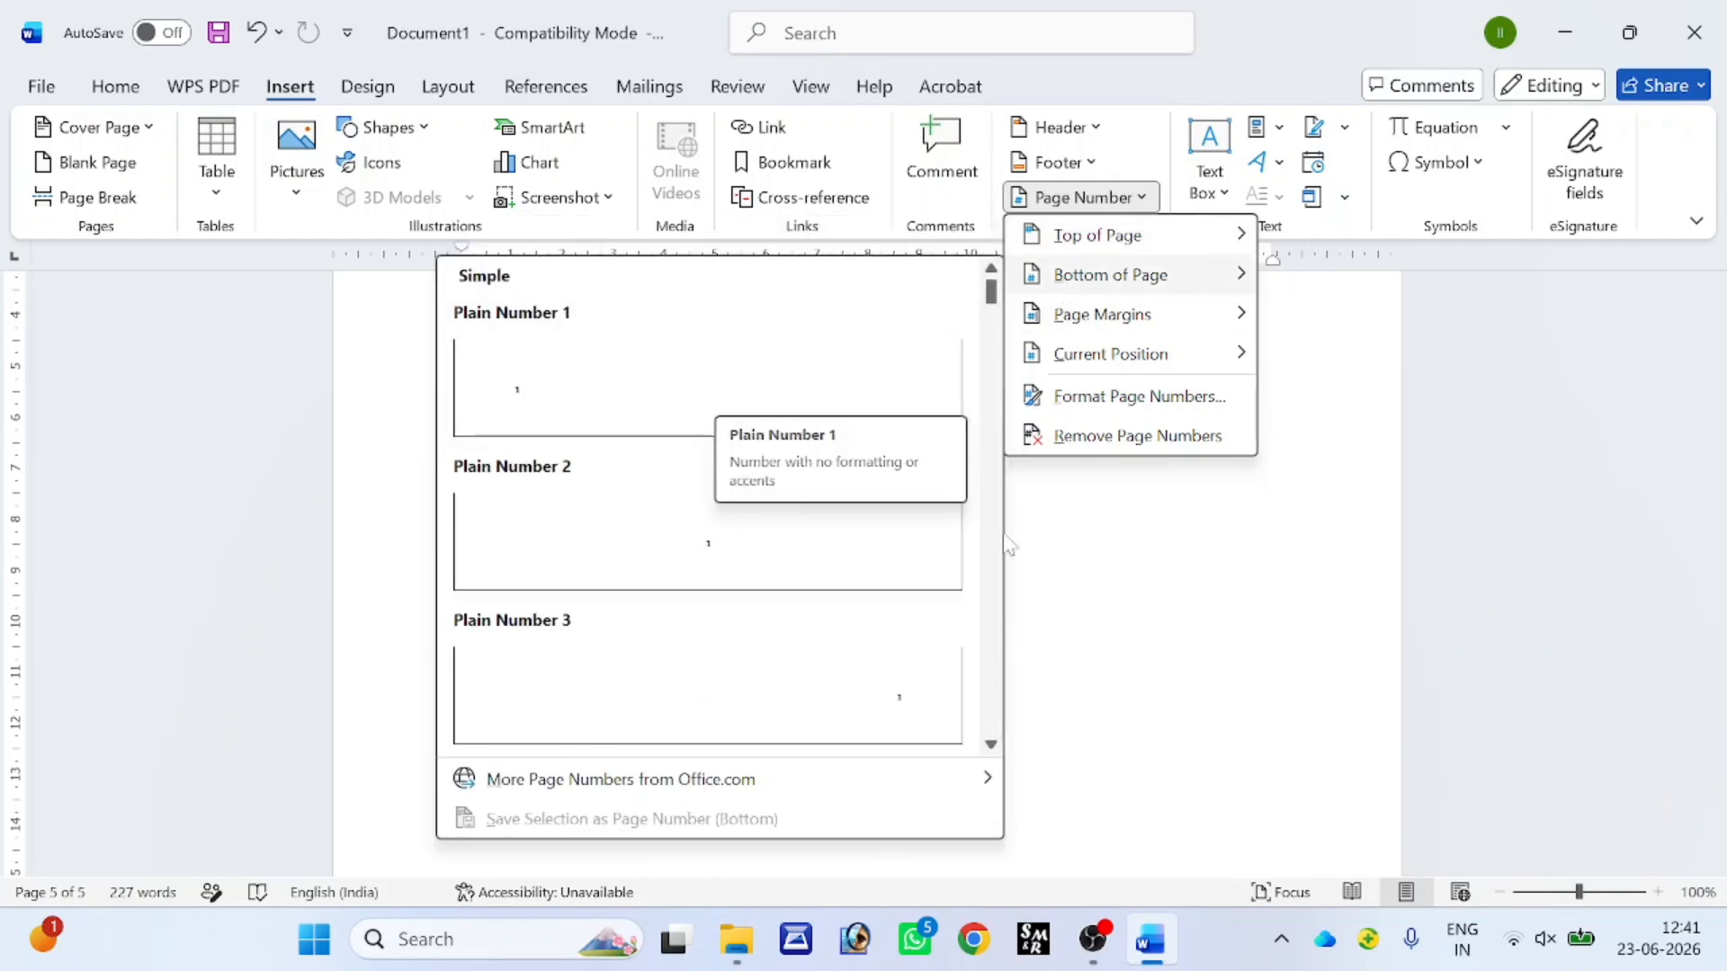
{"action": "left_click", "coordinate": [1098, 589]}
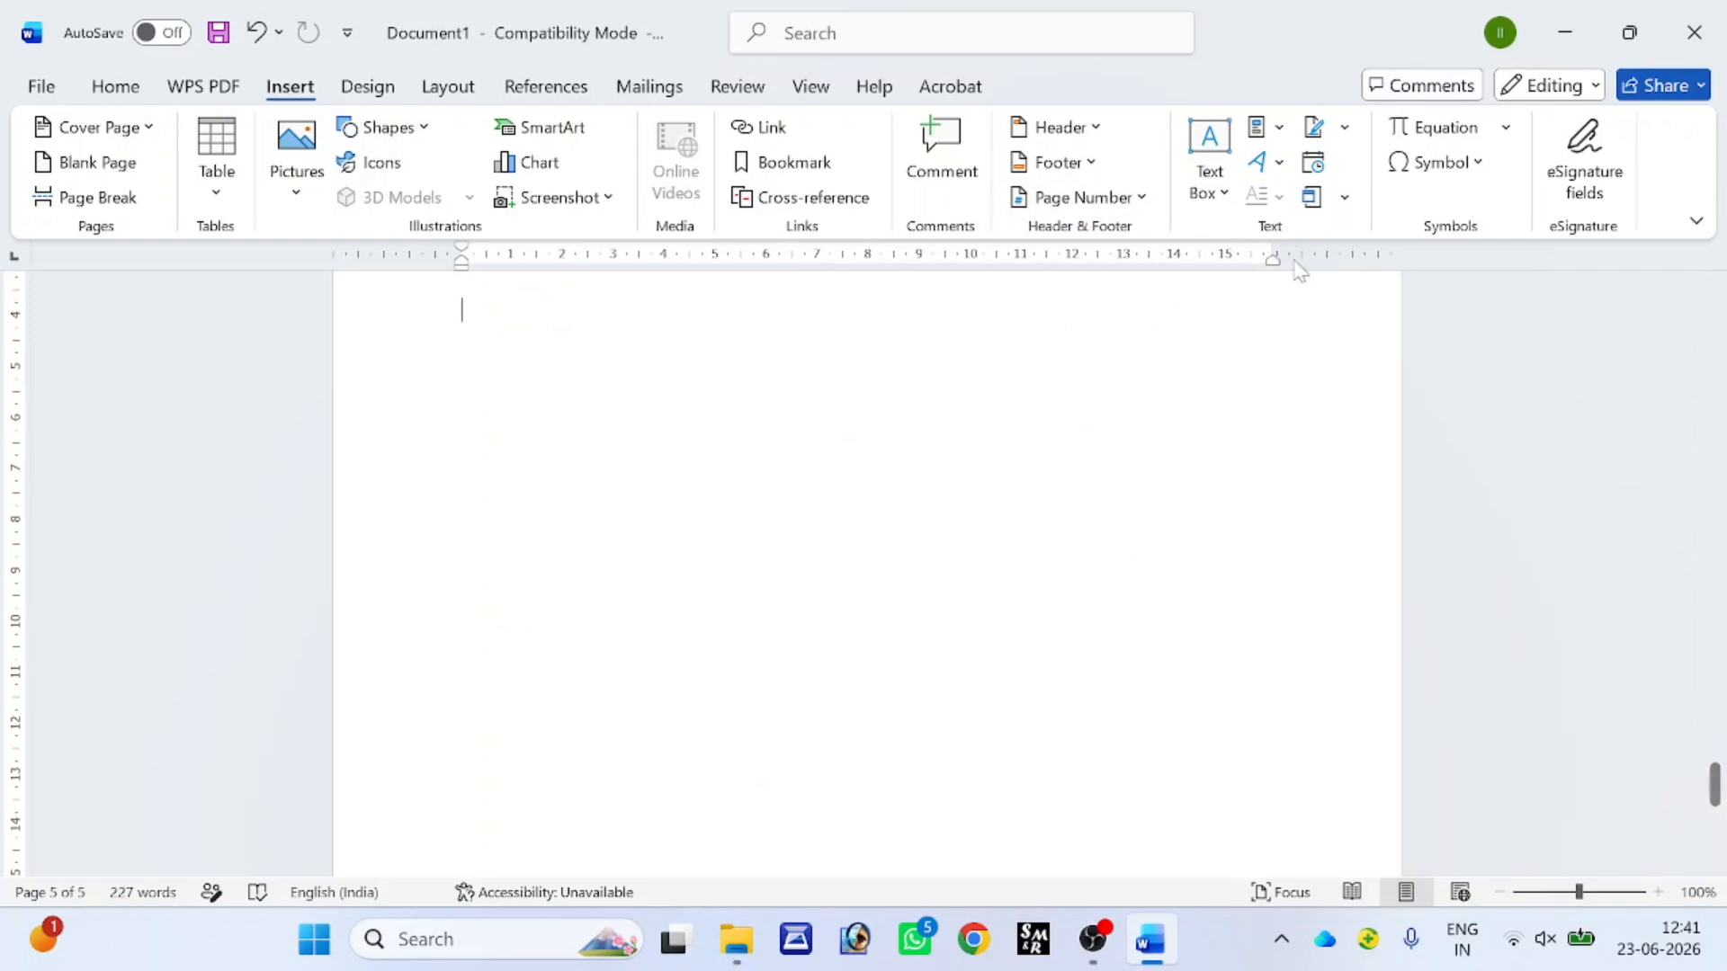
- Insert the built-in Banded Quote text box on page 5 and deselect it
{"action": "left_click", "coordinate": [1208, 193]}
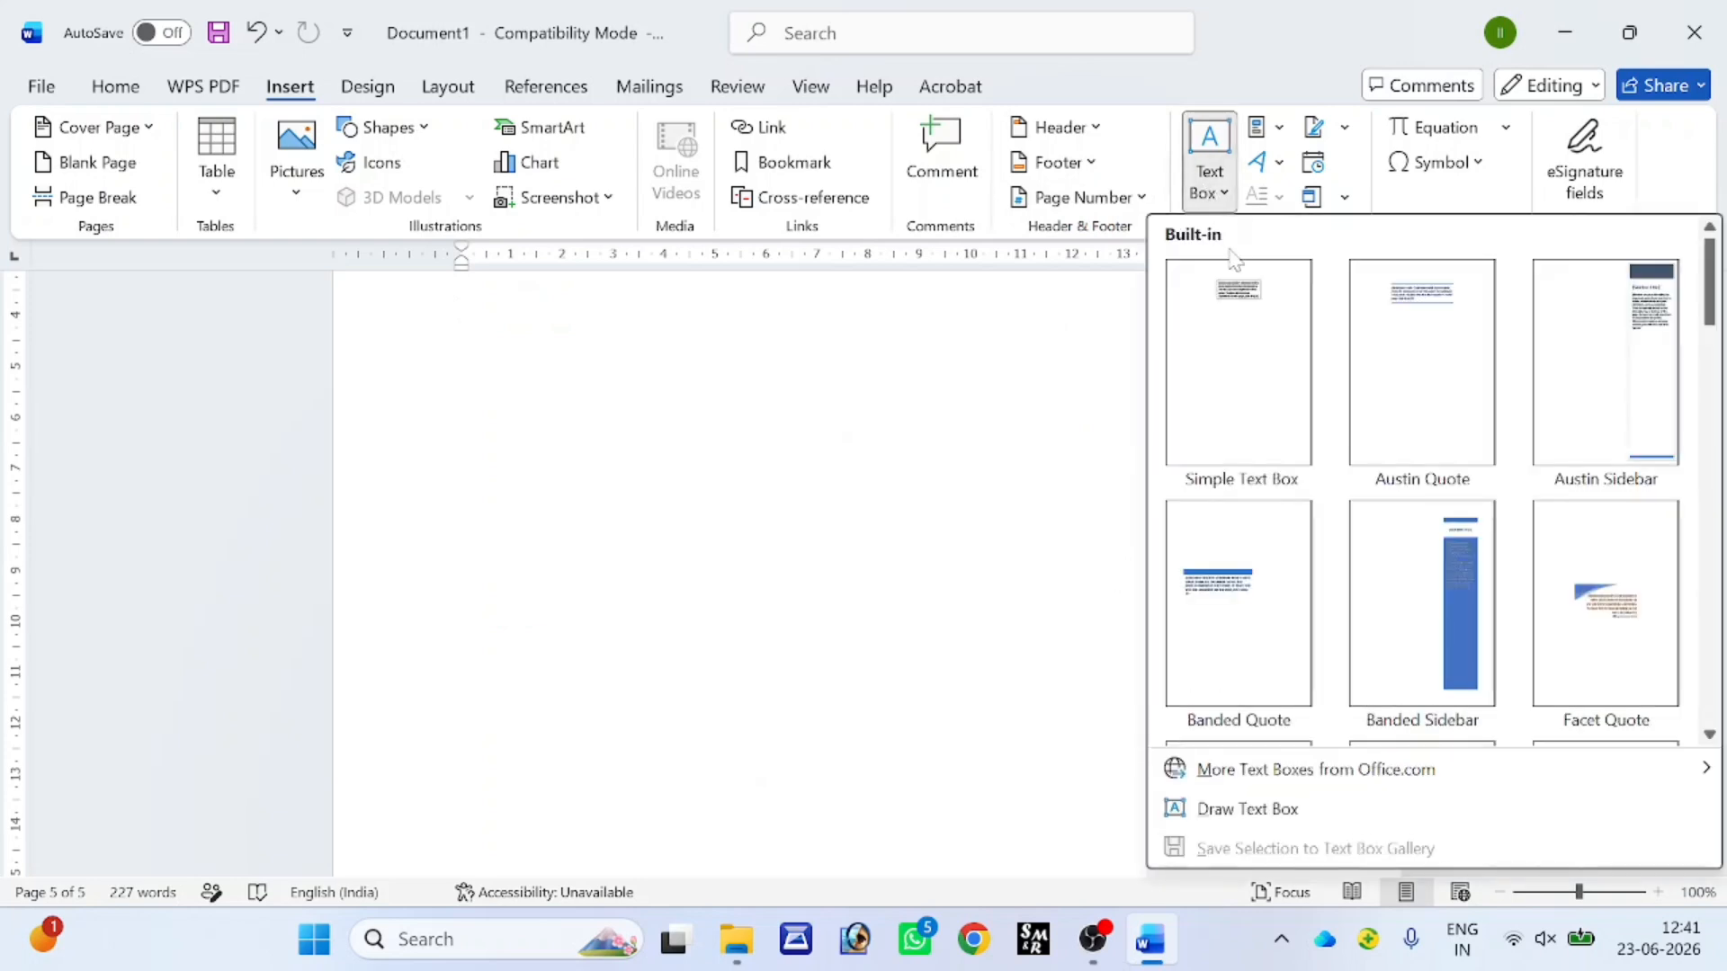
{"action": "left_click", "coordinate": [1265, 581]}
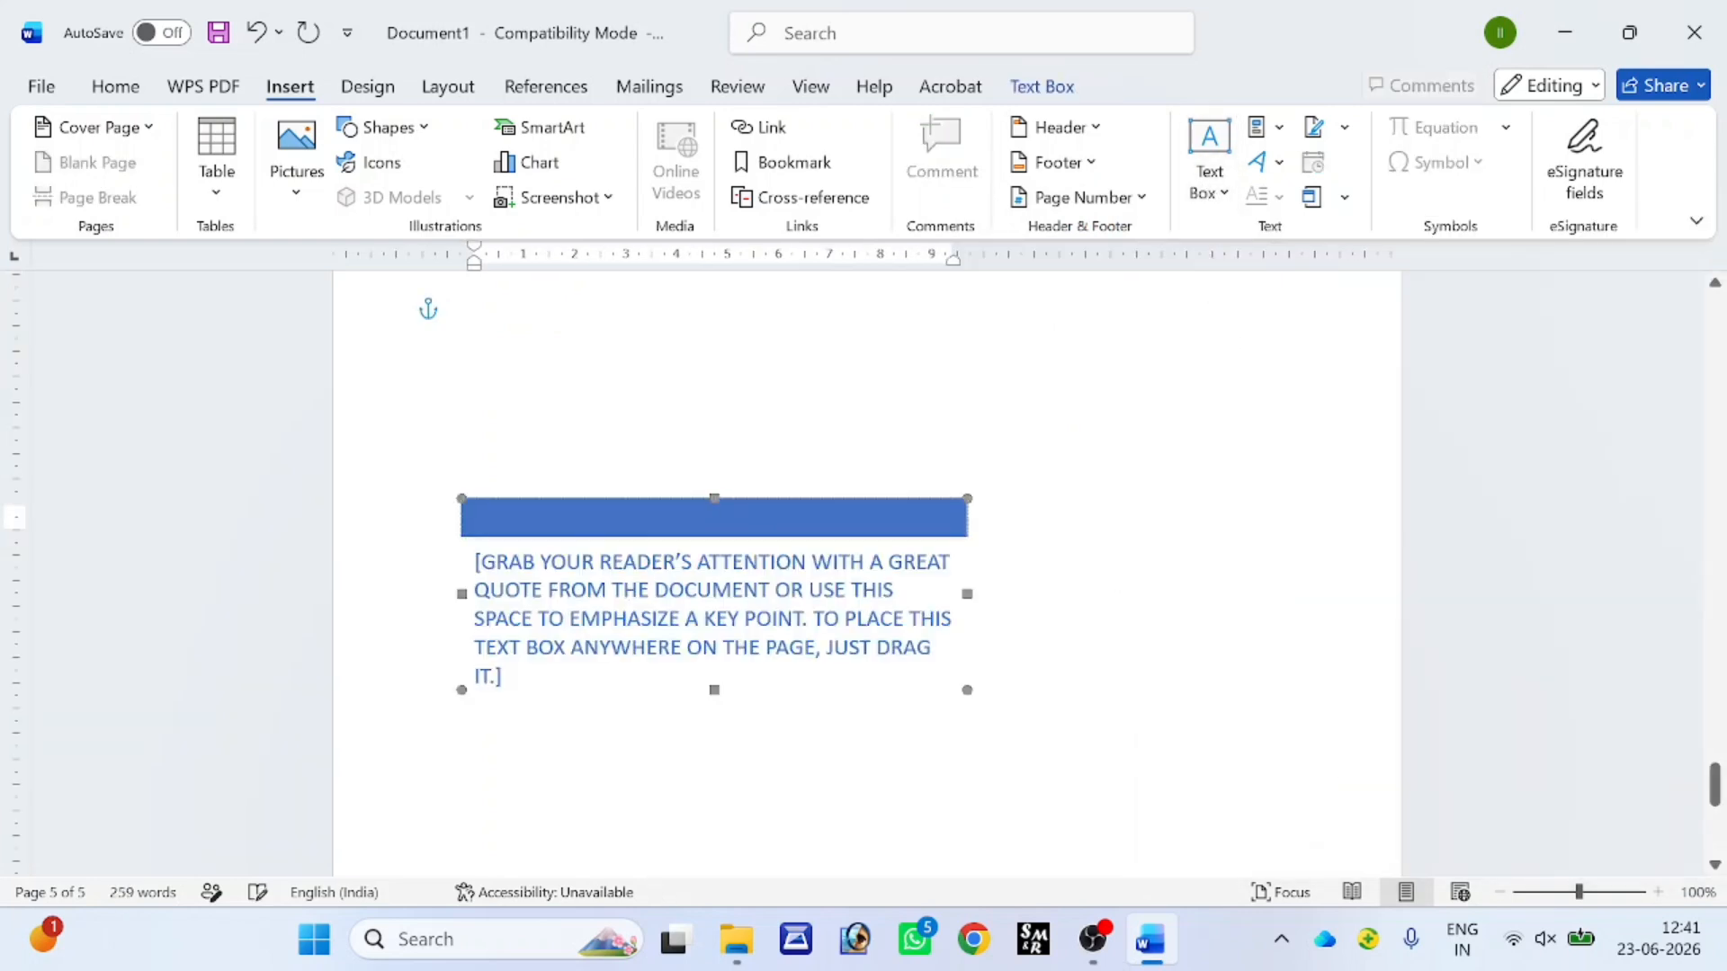
{"action": "left_click", "coordinate": [999, 620]}
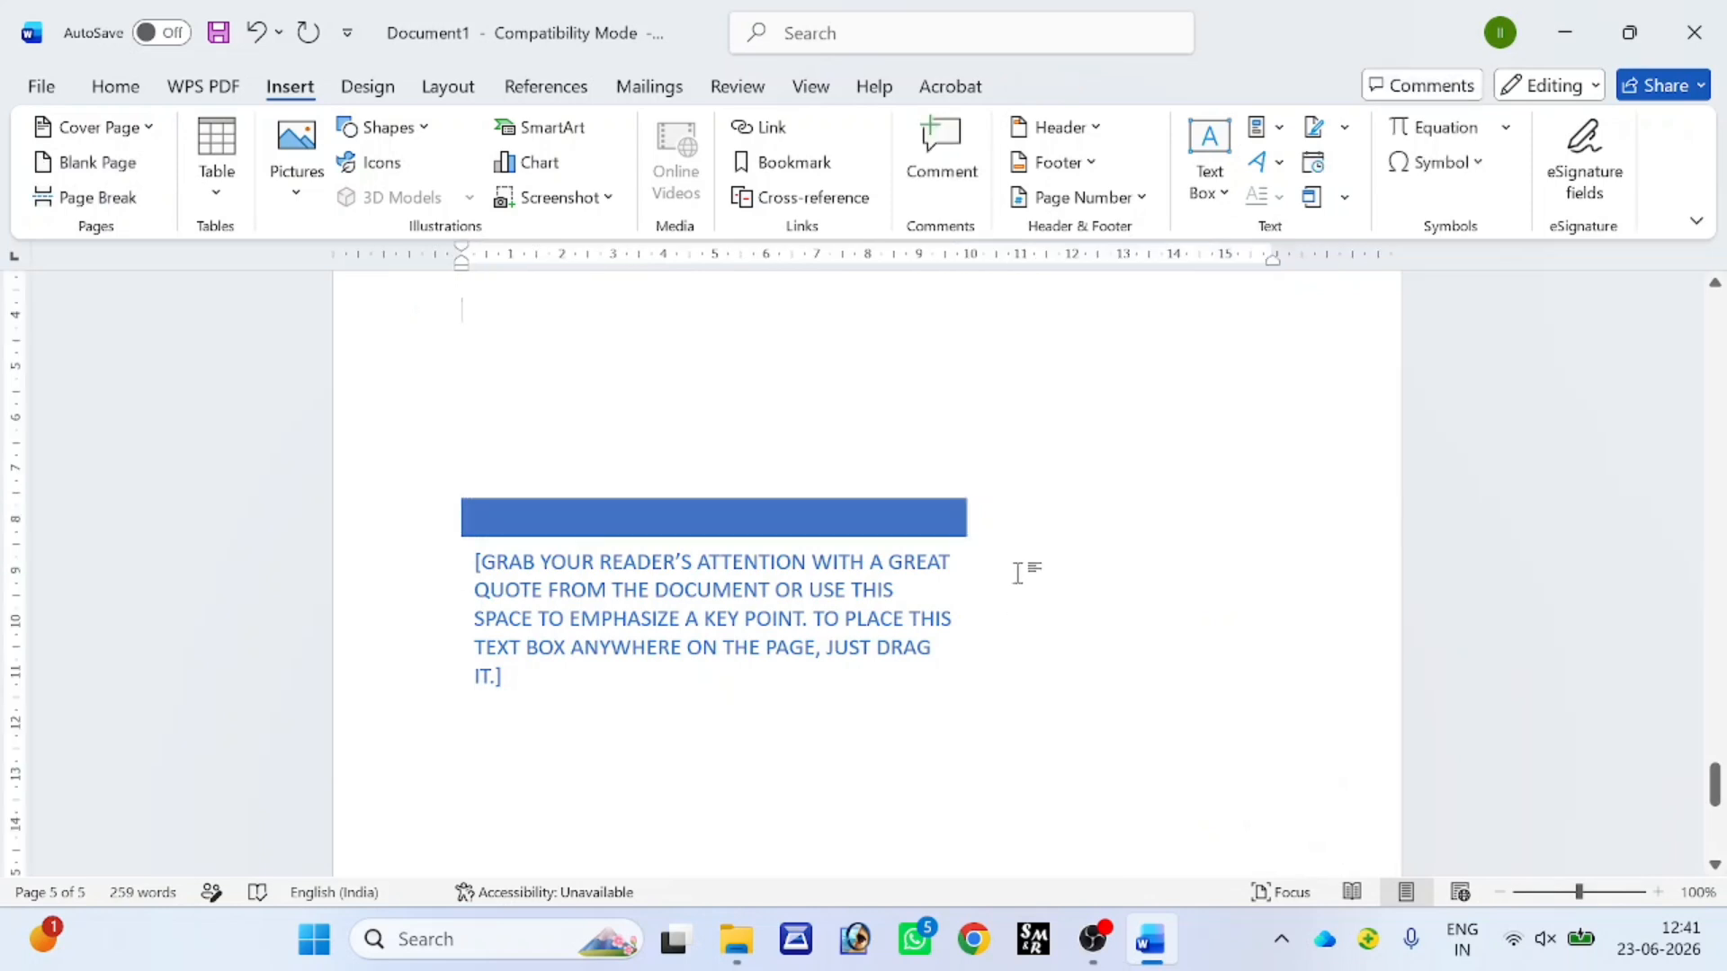
- Insert a plain outlined WordArt reading "ICC" above the quote text box and widen it to about 9.31 cm
{"action": "left_click", "coordinate": [1274, 174]}
{"action": "left_click", "coordinate": [1213, 230]}
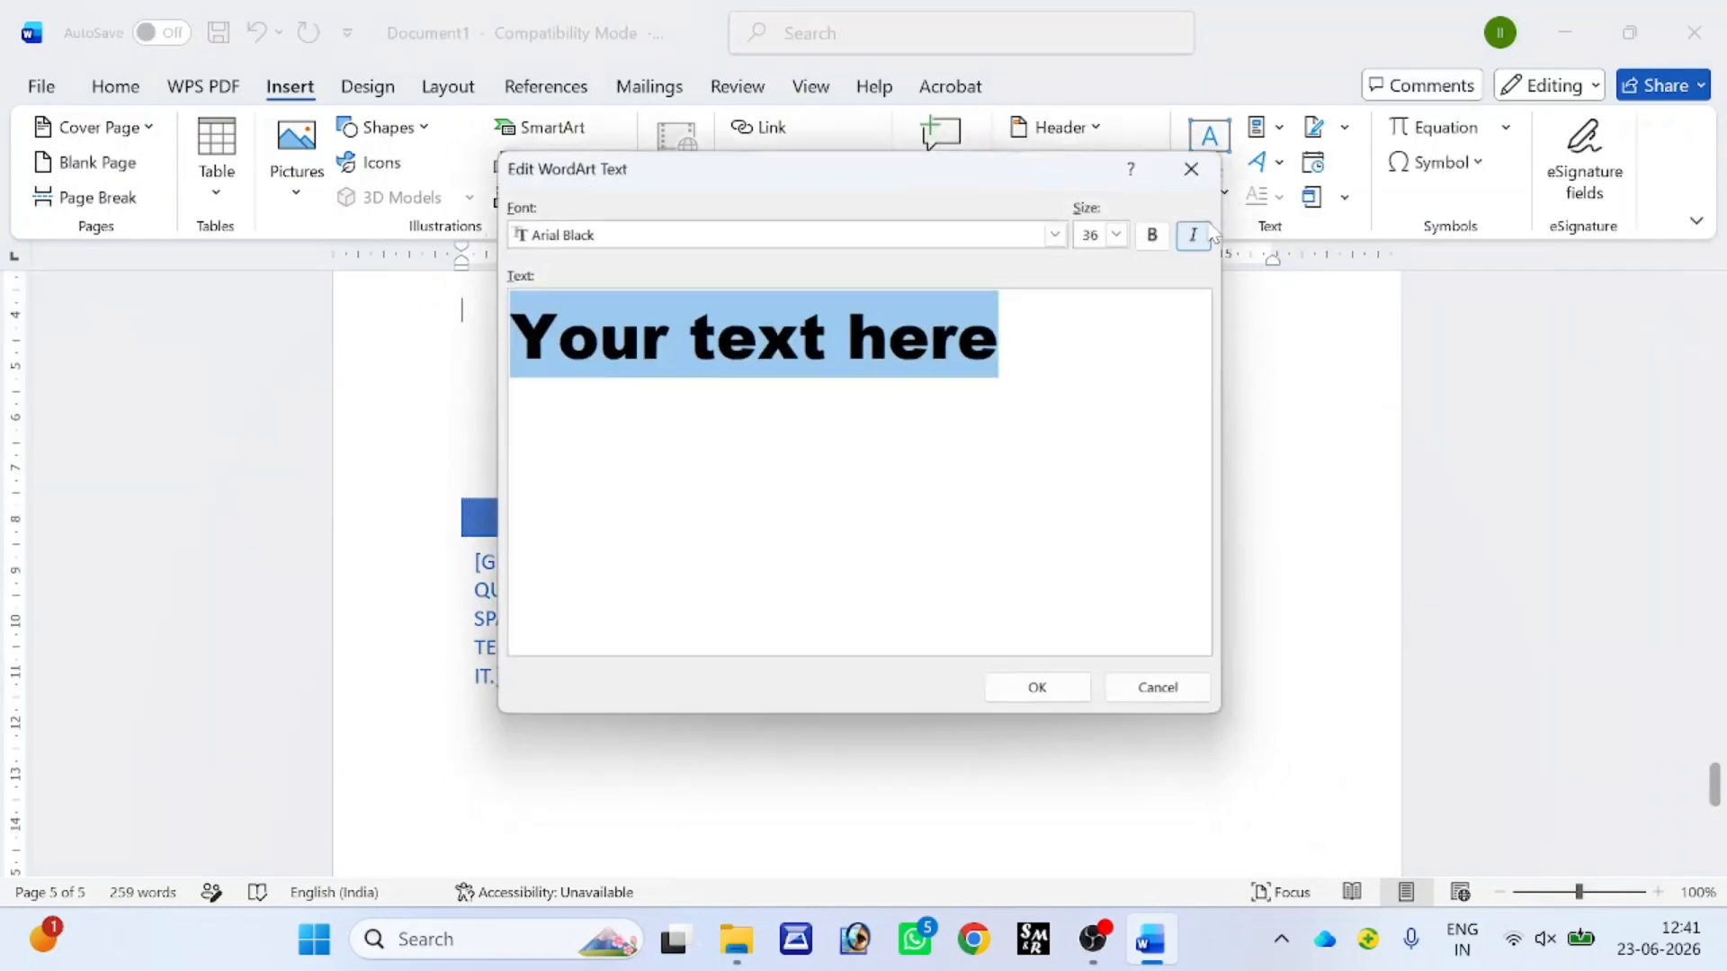
{"action": "type", "text": "ICC"}
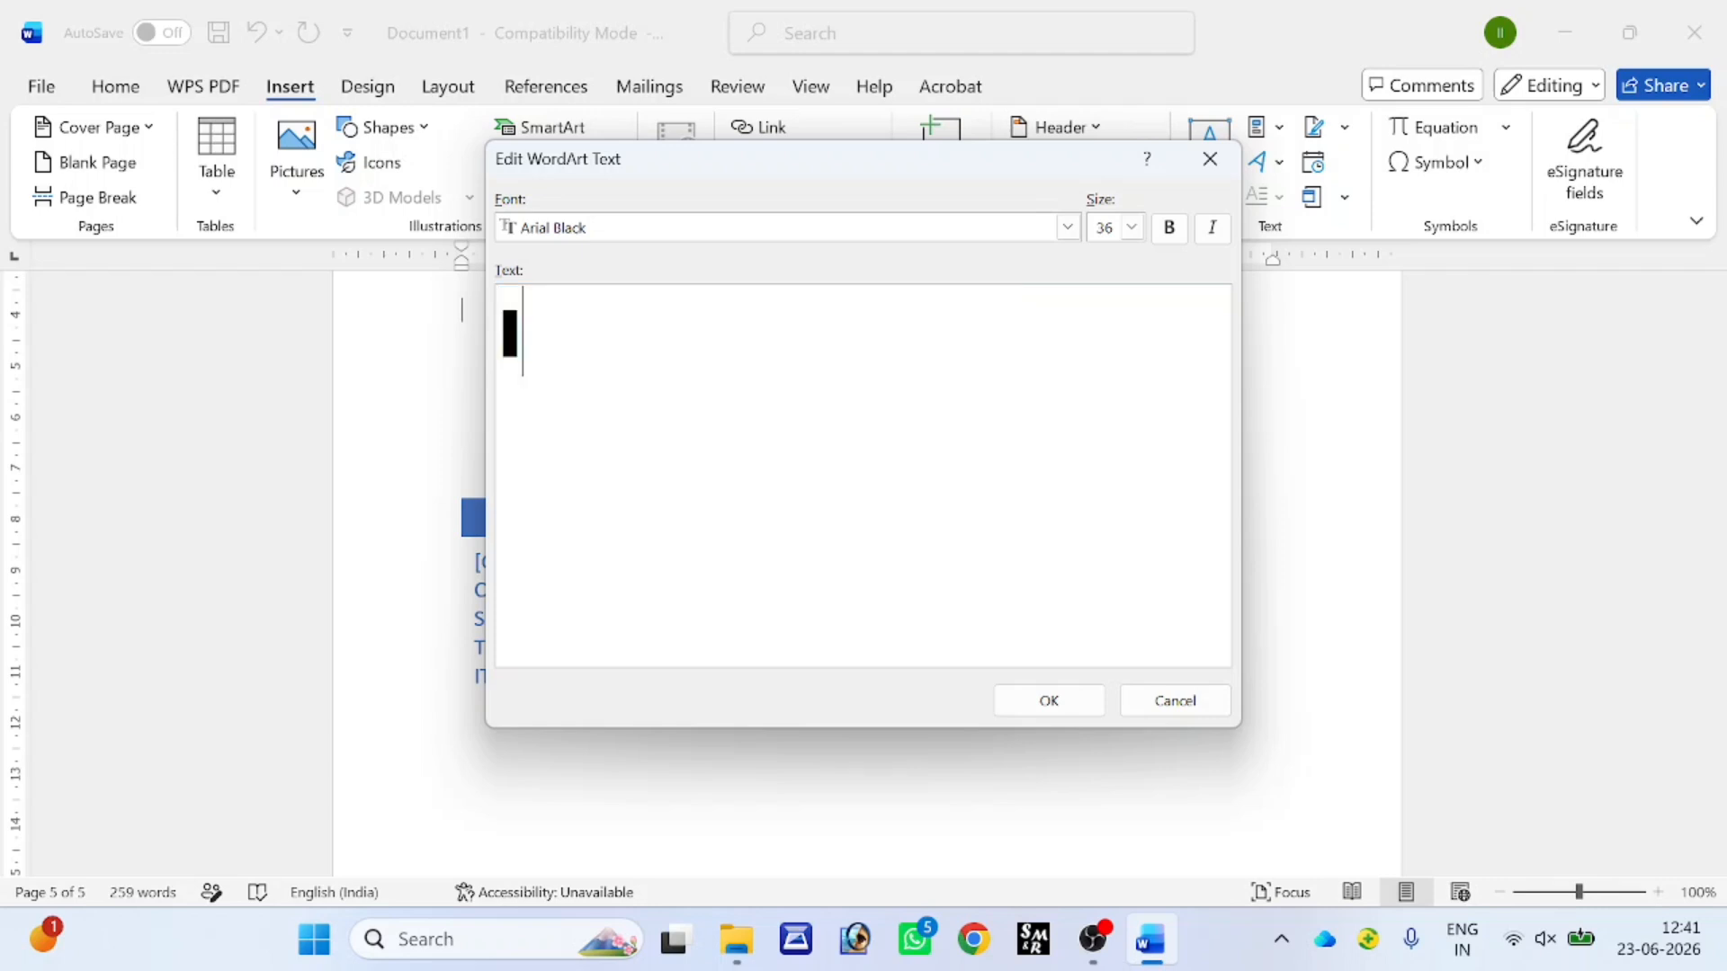
{"action": "left_click", "coordinate": [1048, 699]}
{"action": "left_click", "coordinate": [572, 412]}
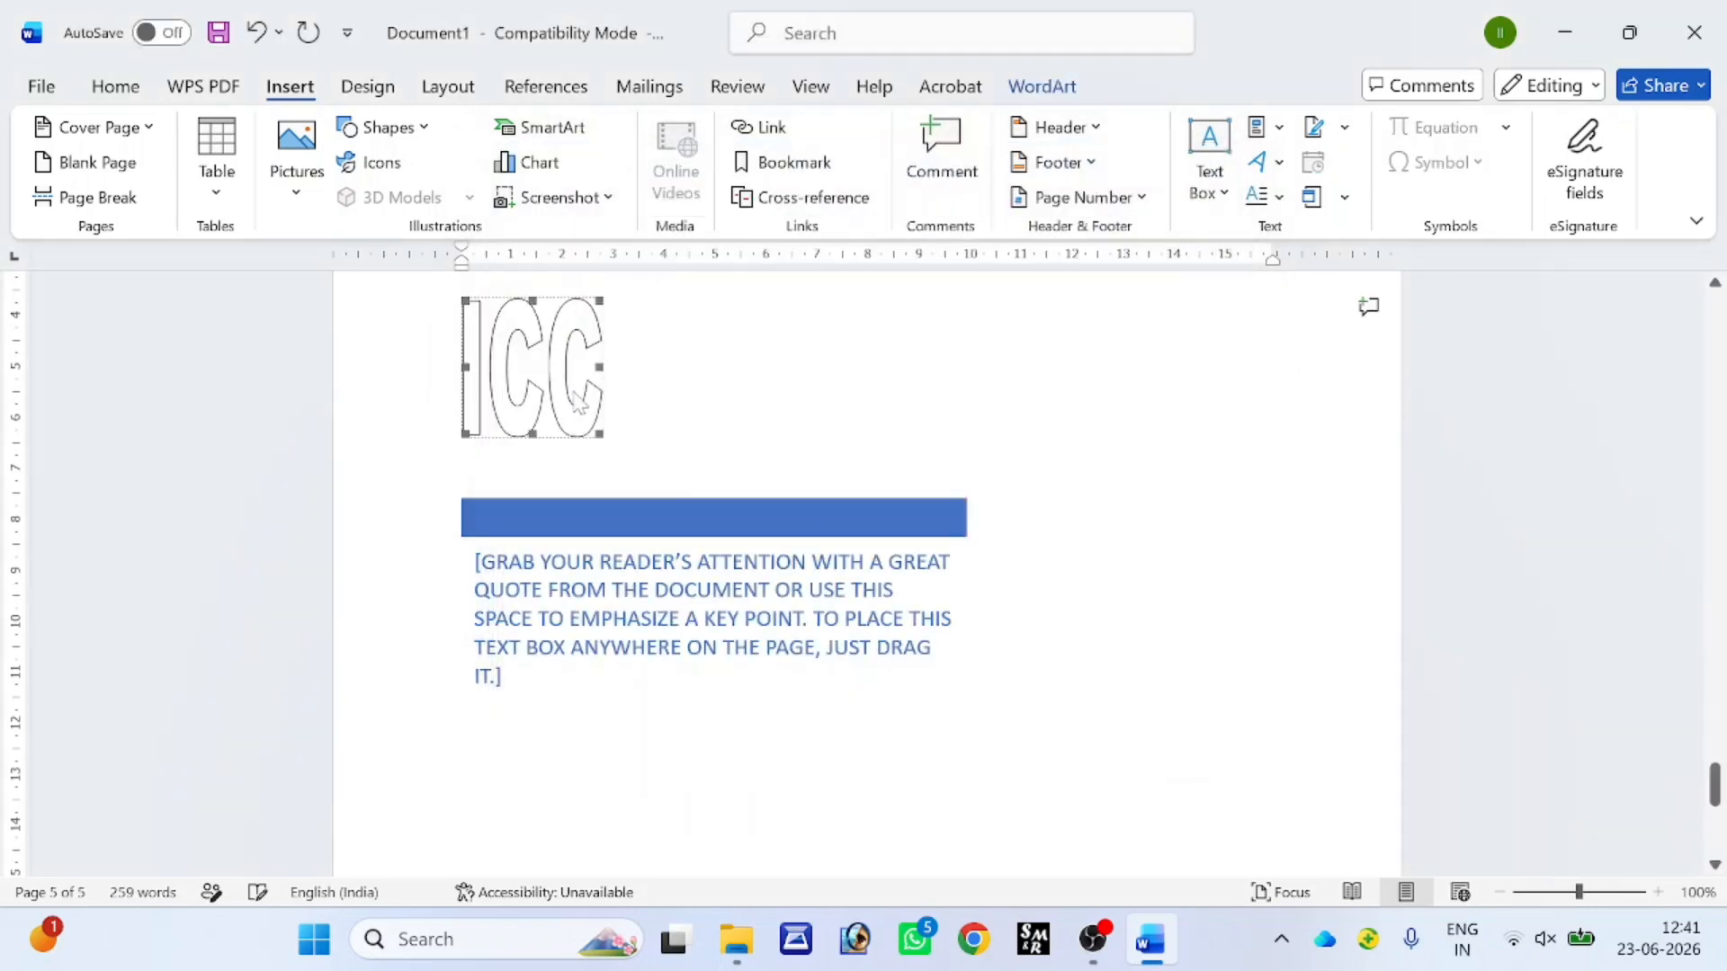
{"action": "left_click_drag", "start_coordinate": [600, 367], "coordinate": [937, 369]}
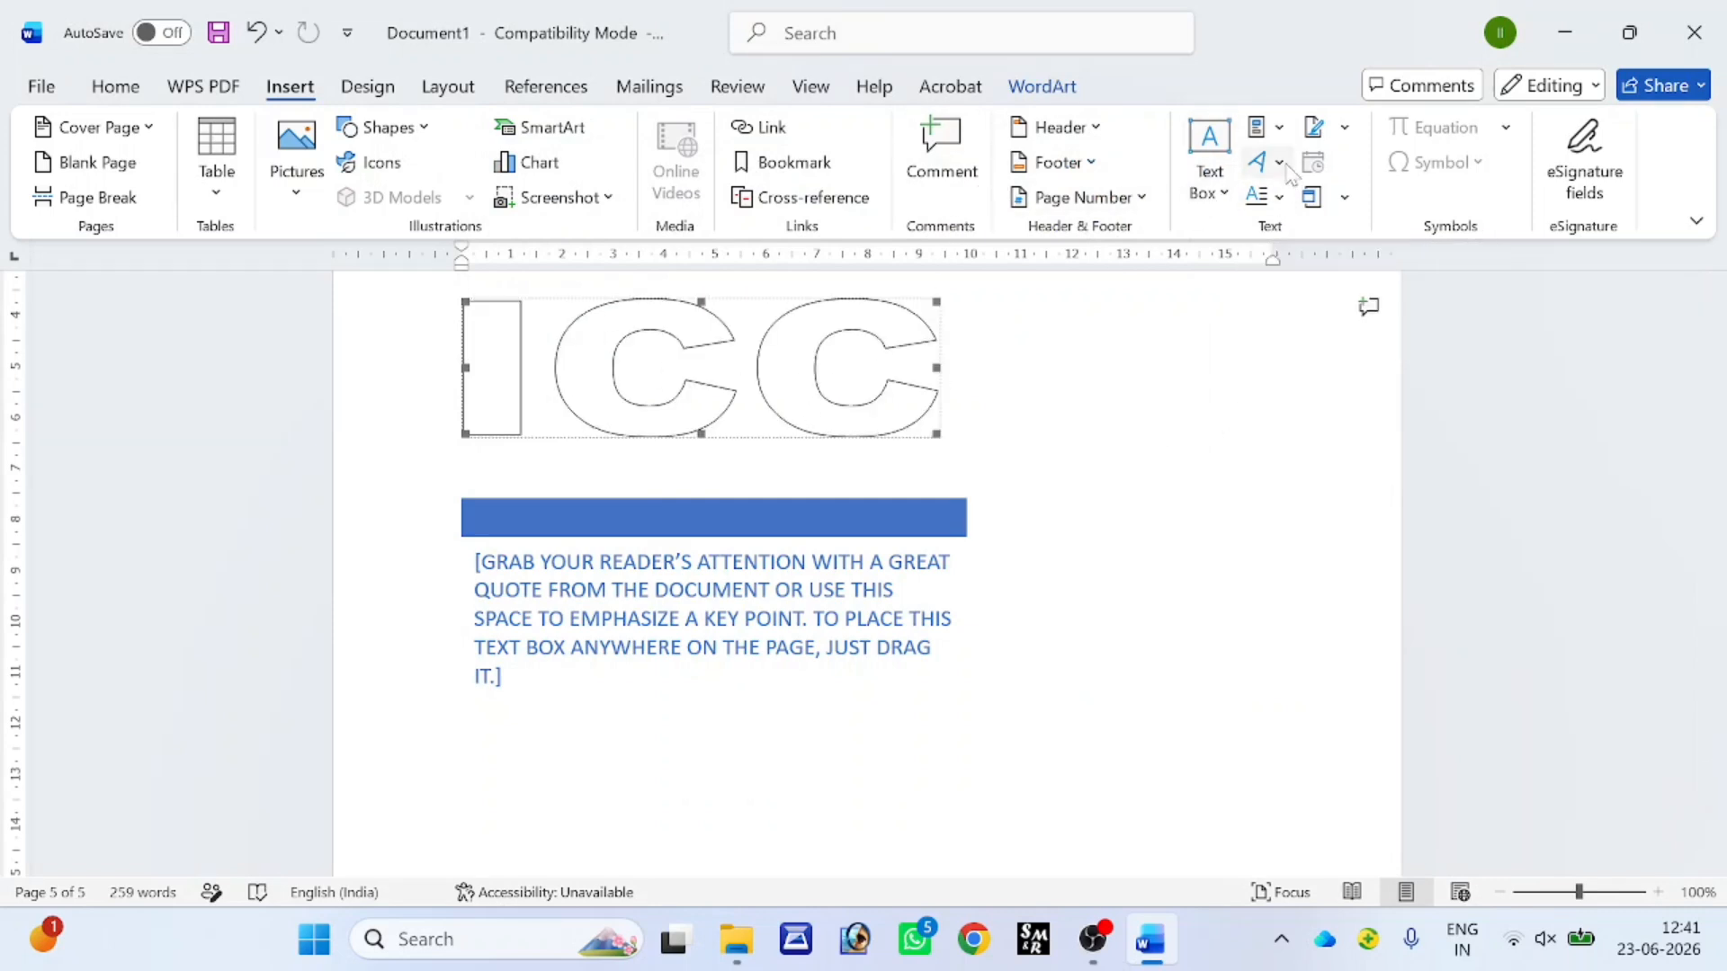
- Apply the rainbow WordArt style with cast shadow to "ICC" and give it the second warp shape in the first row
{"action": "left_click", "coordinate": [1047, 90]}
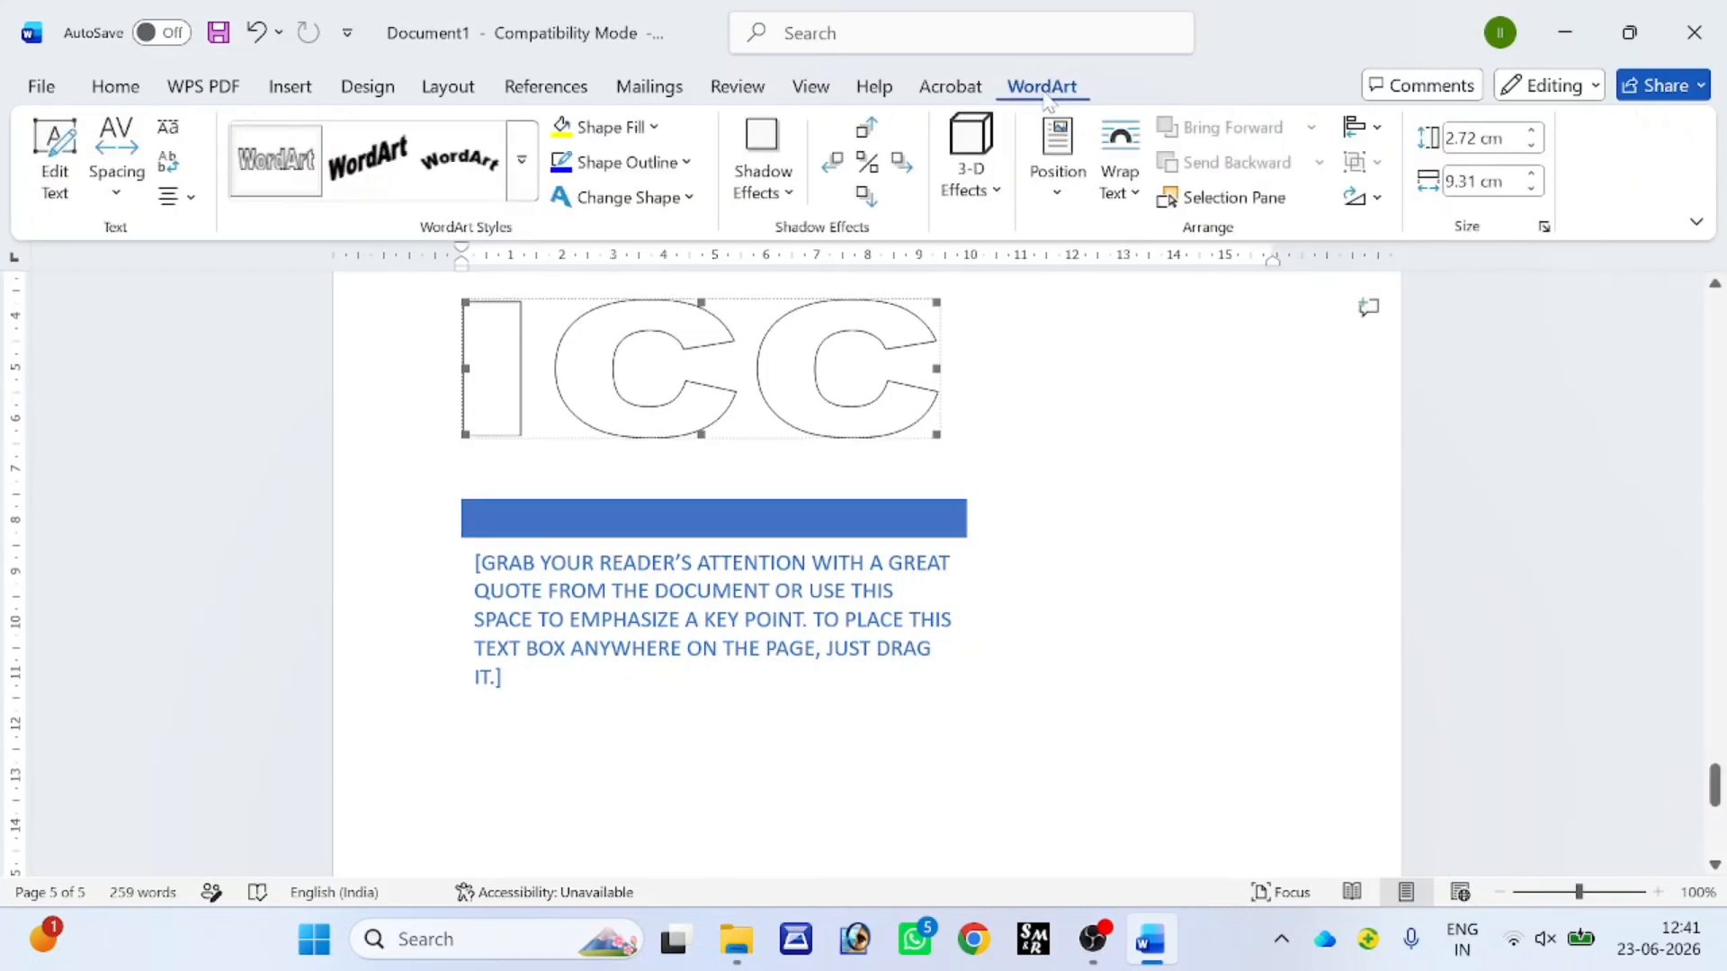
{"action": "left_click", "coordinate": [522, 160]}
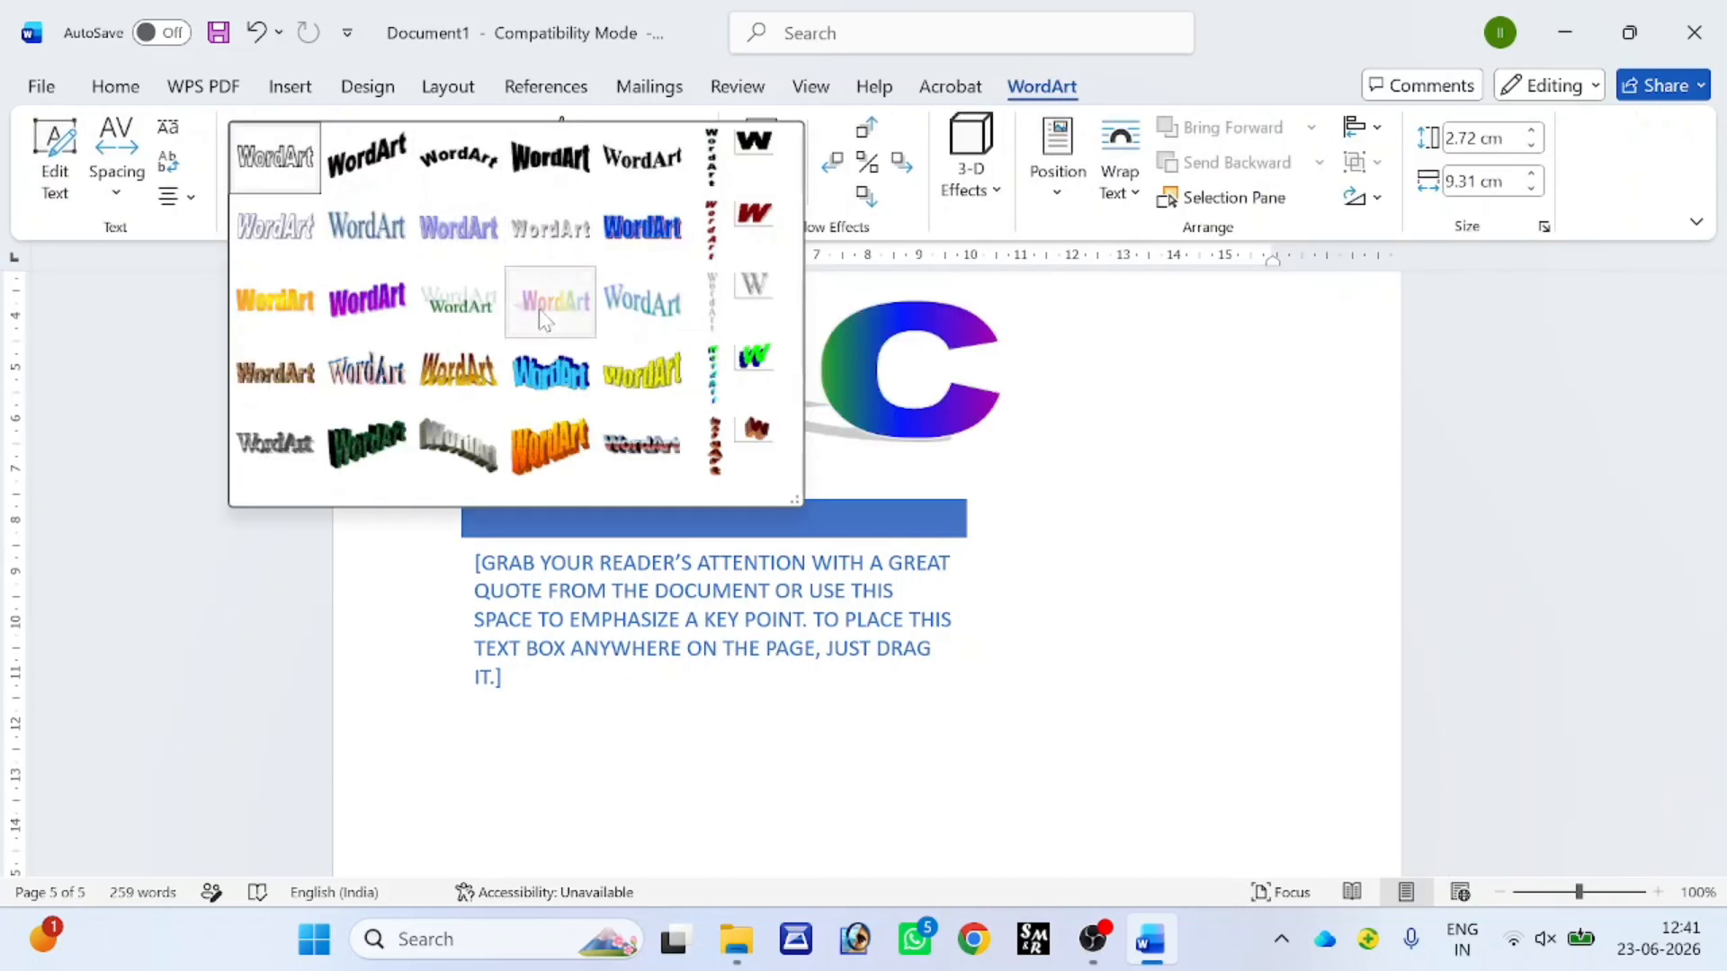
{"action": "left_click", "coordinate": [546, 315]}
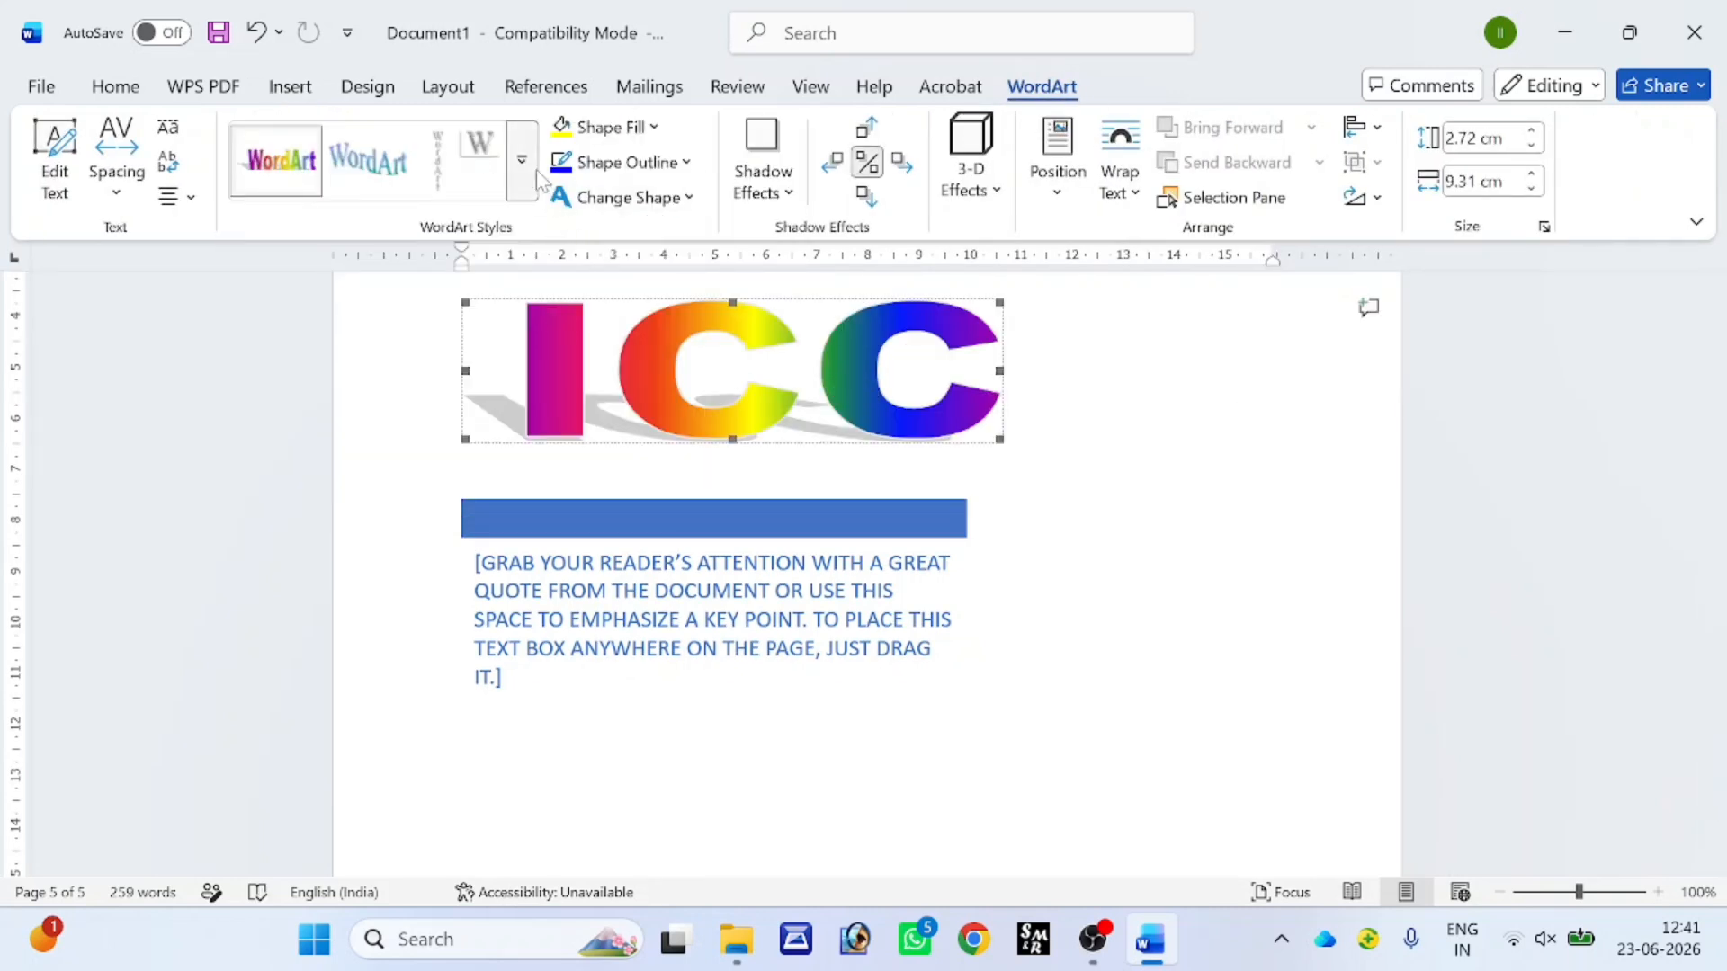
{"action": "left_click", "coordinate": [593, 197]}
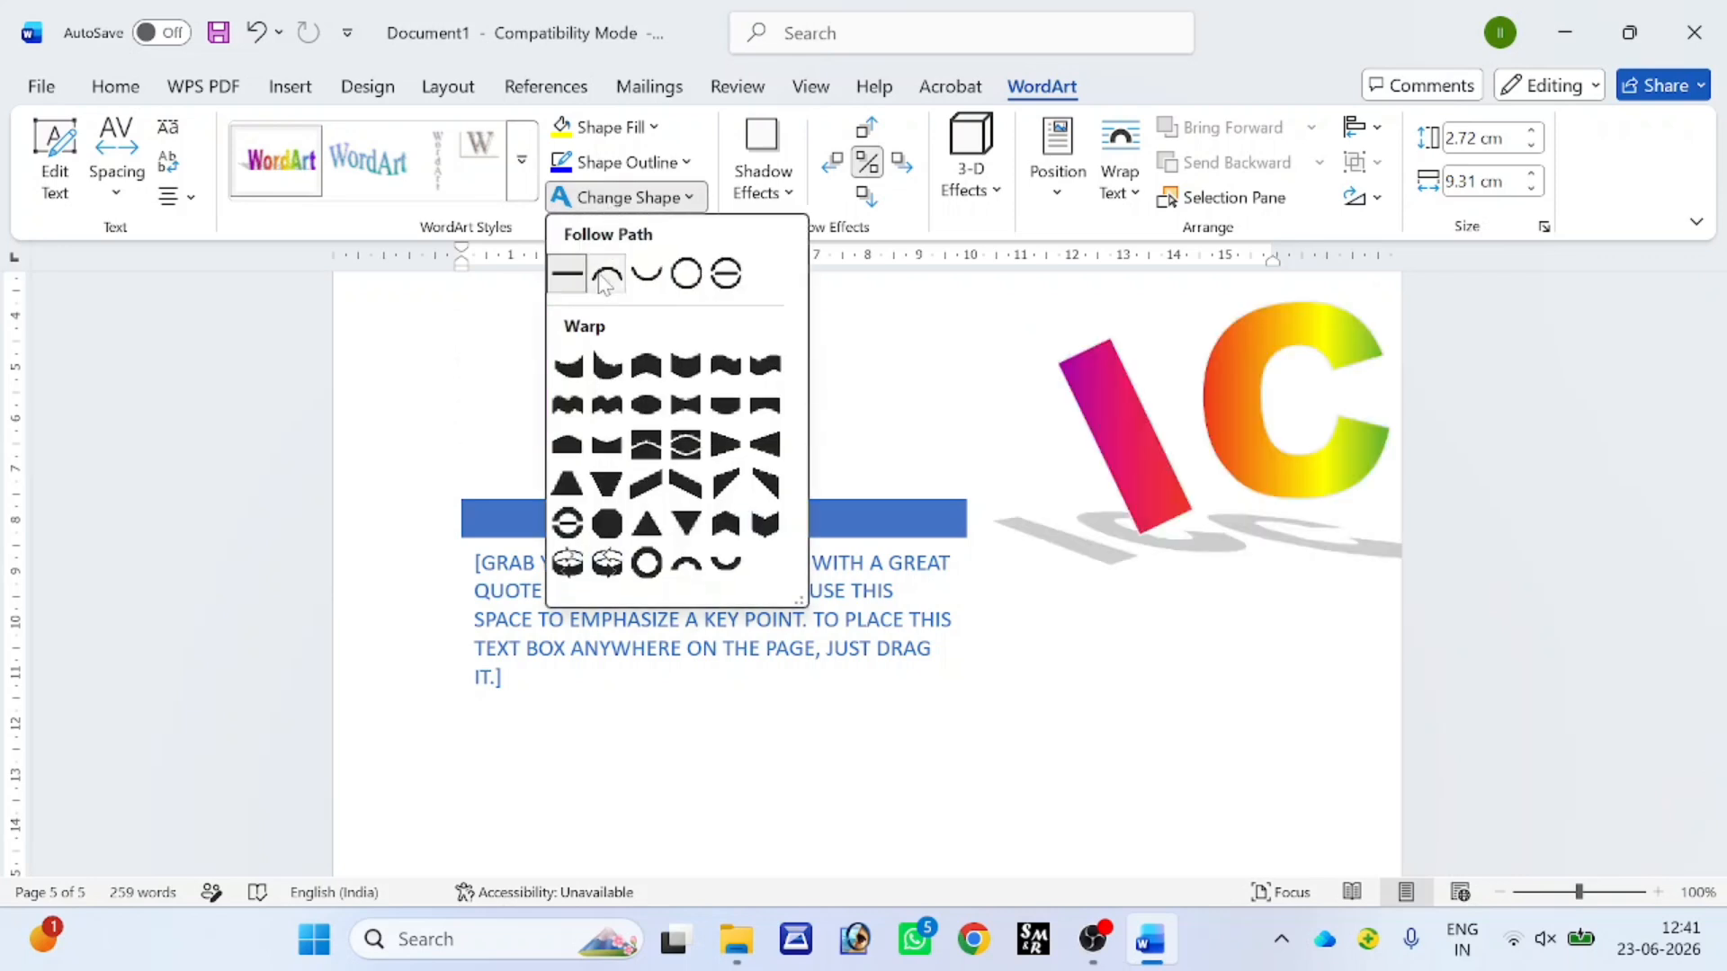
{"action": "left_click", "coordinate": [609, 371]}
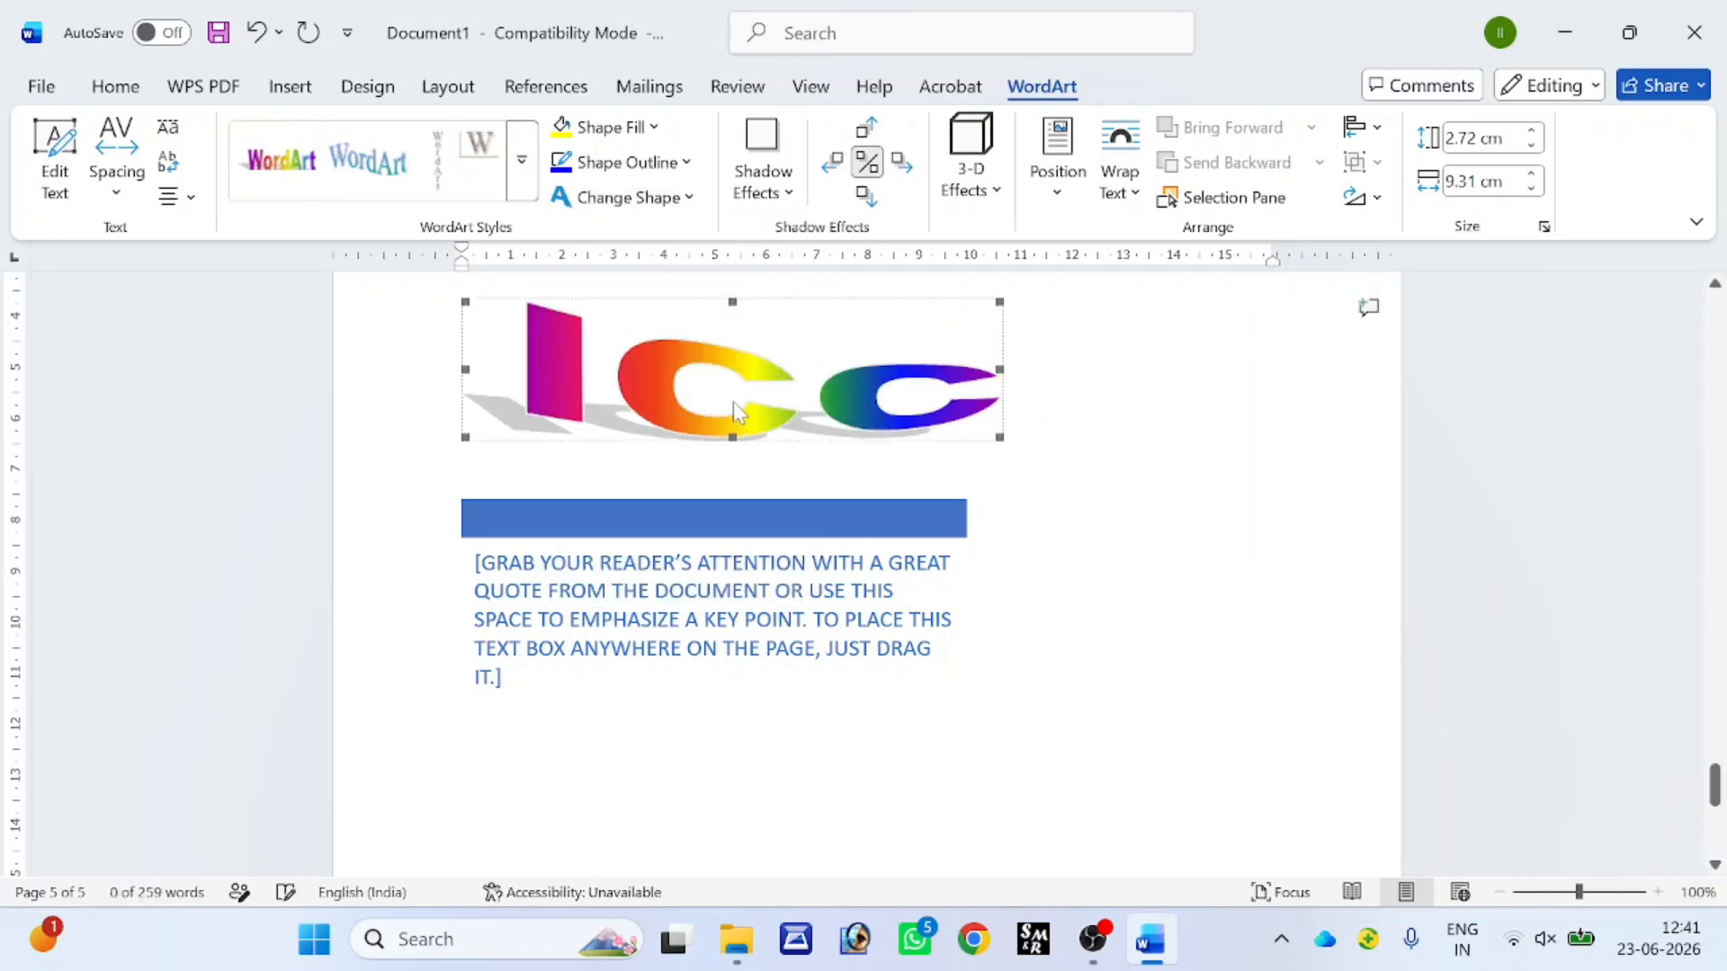
- Enlarge the "ICC" WordArt, then shrink it to about 2.58 cm high and 10.95 cm wide
{"action": "left_click_drag", "start_coordinate": [998, 438], "coordinate": [1156, 611]}
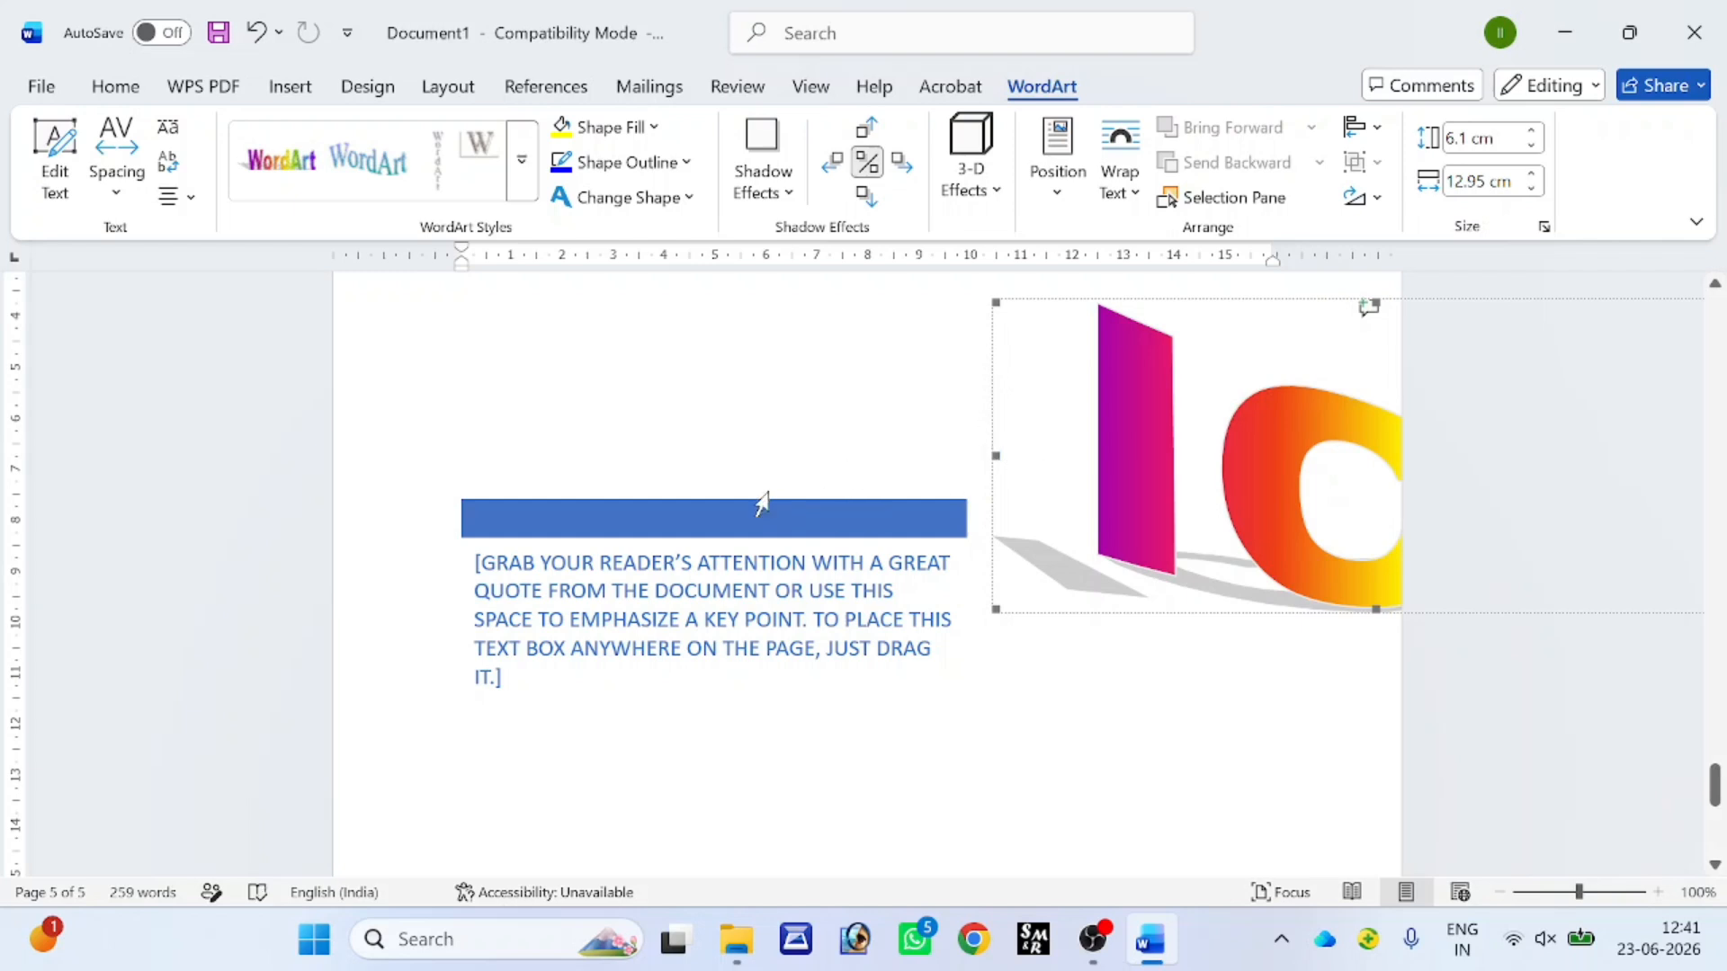
{"action": "left_click", "coordinate": [737, 456]}
{"action": "left_click", "coordinate": [1050, 476]}
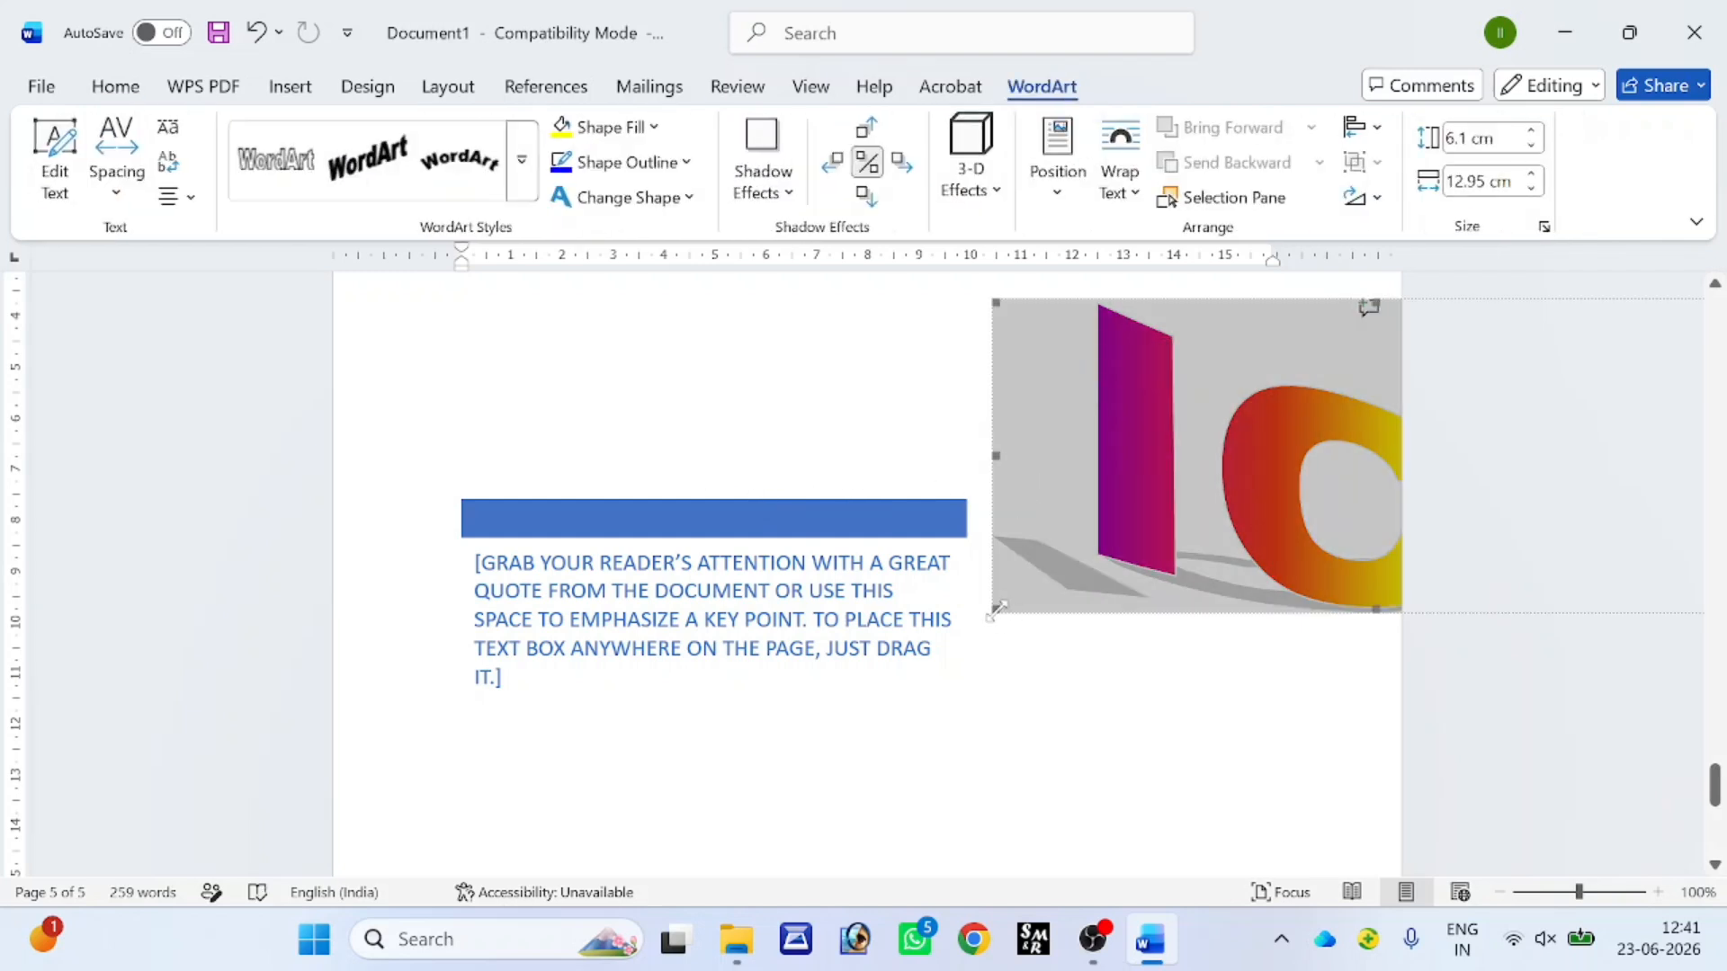
{"action": "left_click_drag", "start_coordinate": [1079, 477], "coordinate": [1102, 429]}
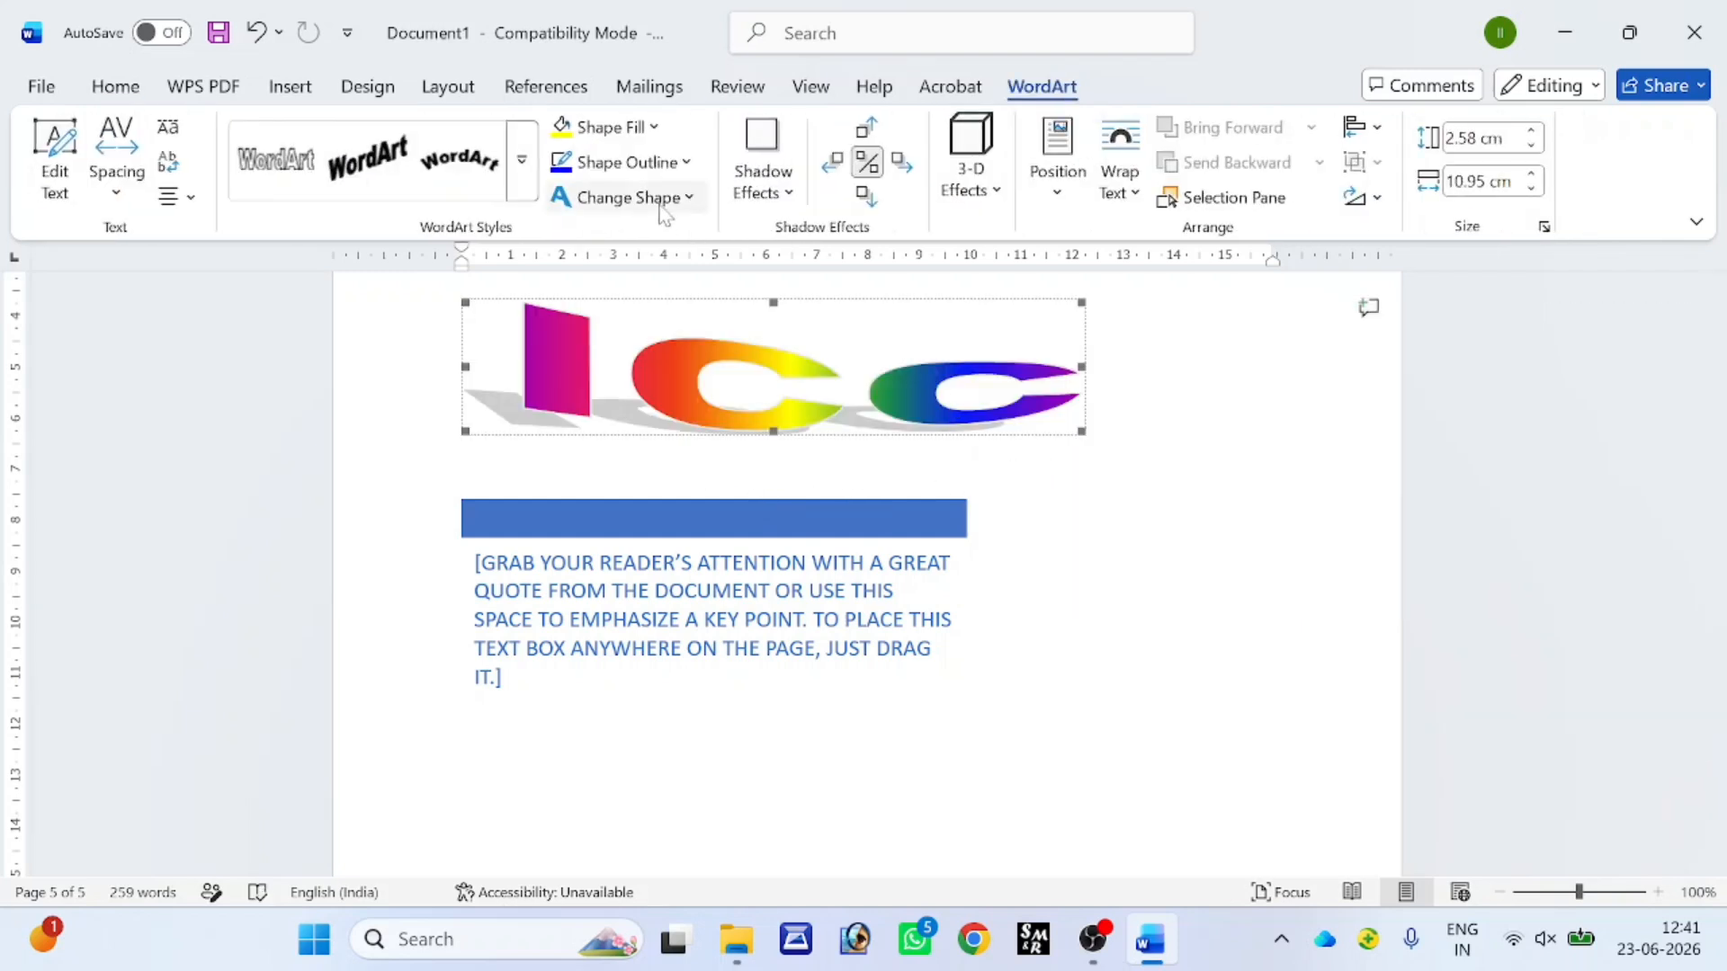
- Give the "ICC" WordArt a dark blue-gray theme outline and the first Drop Shadow effect
{"action": "left_click", "coordinate": [628, 163]}
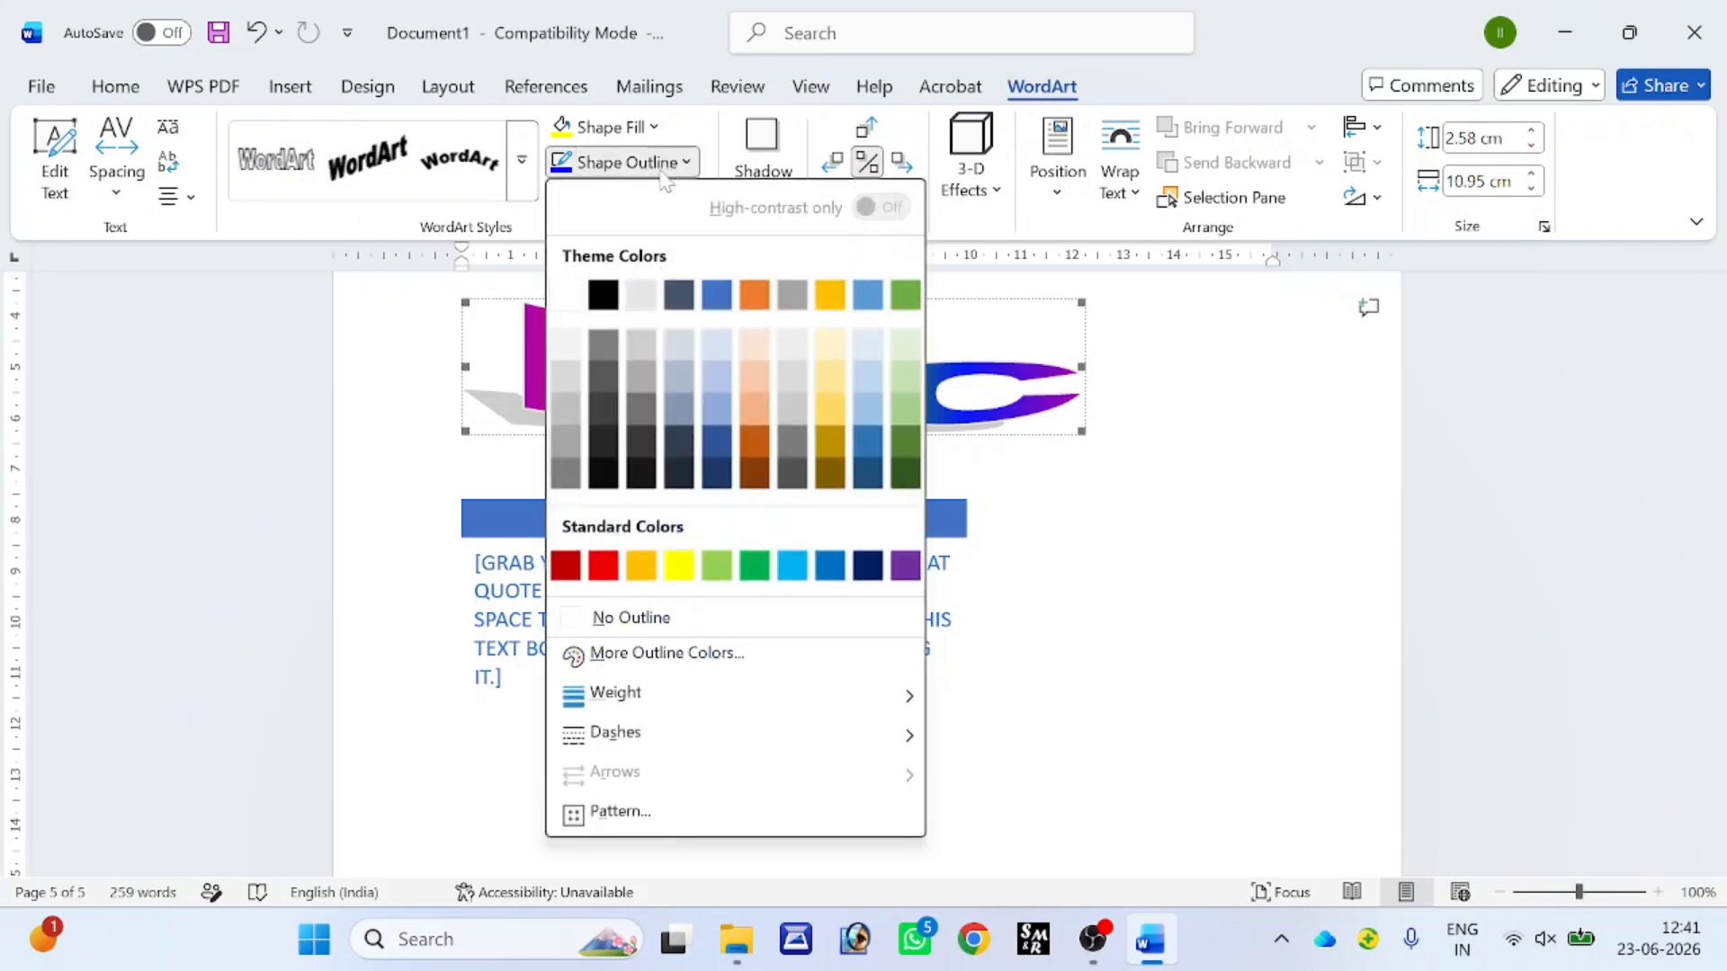
{"action": "left_click", "coordinate": [681, 295]}
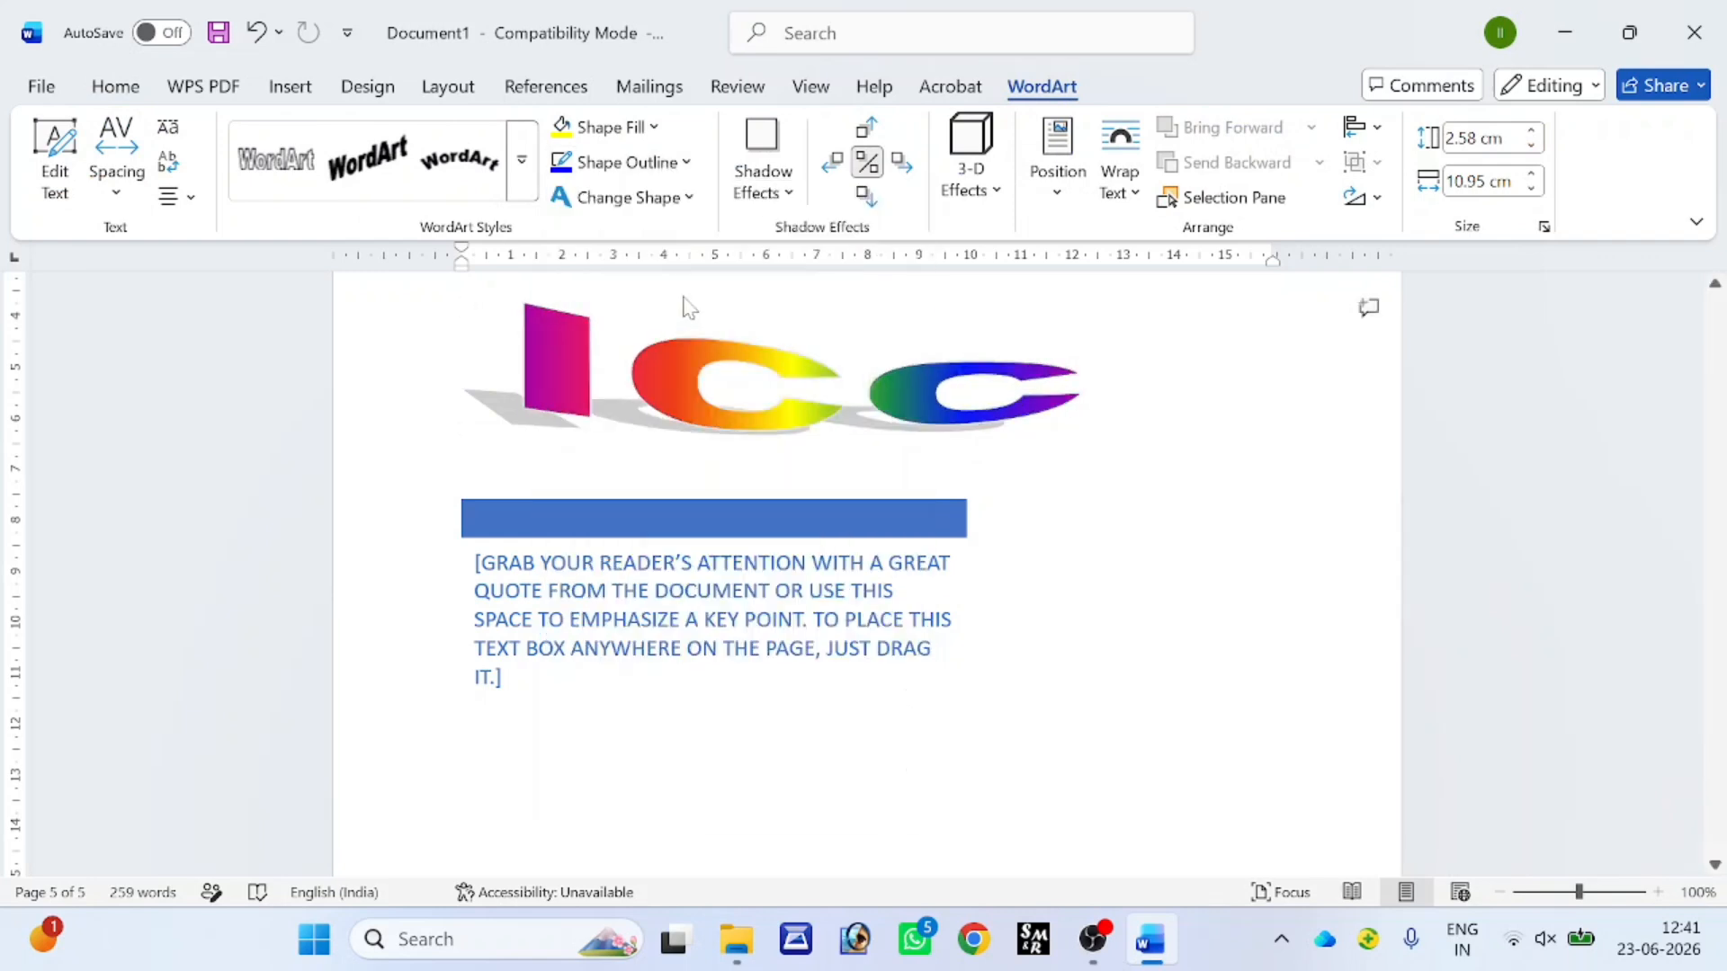
{"action": "left_click", "coordinate": [764, 184]}
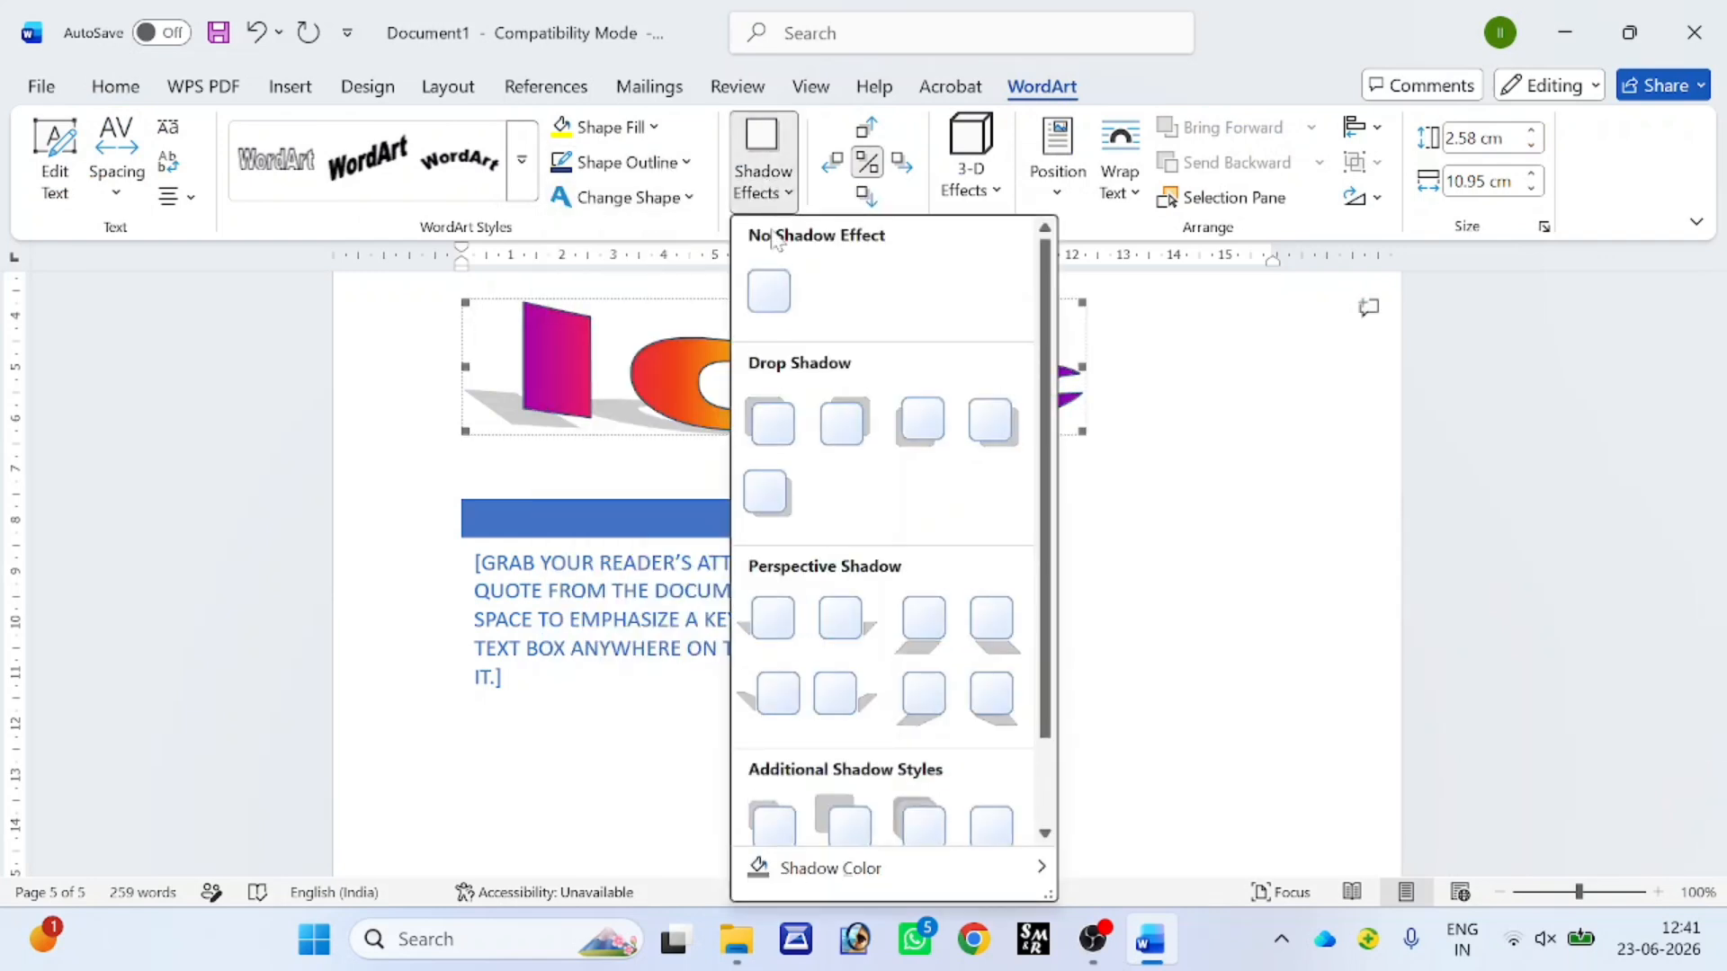
{"action": "left_click", "coordinate": [772, 422]}
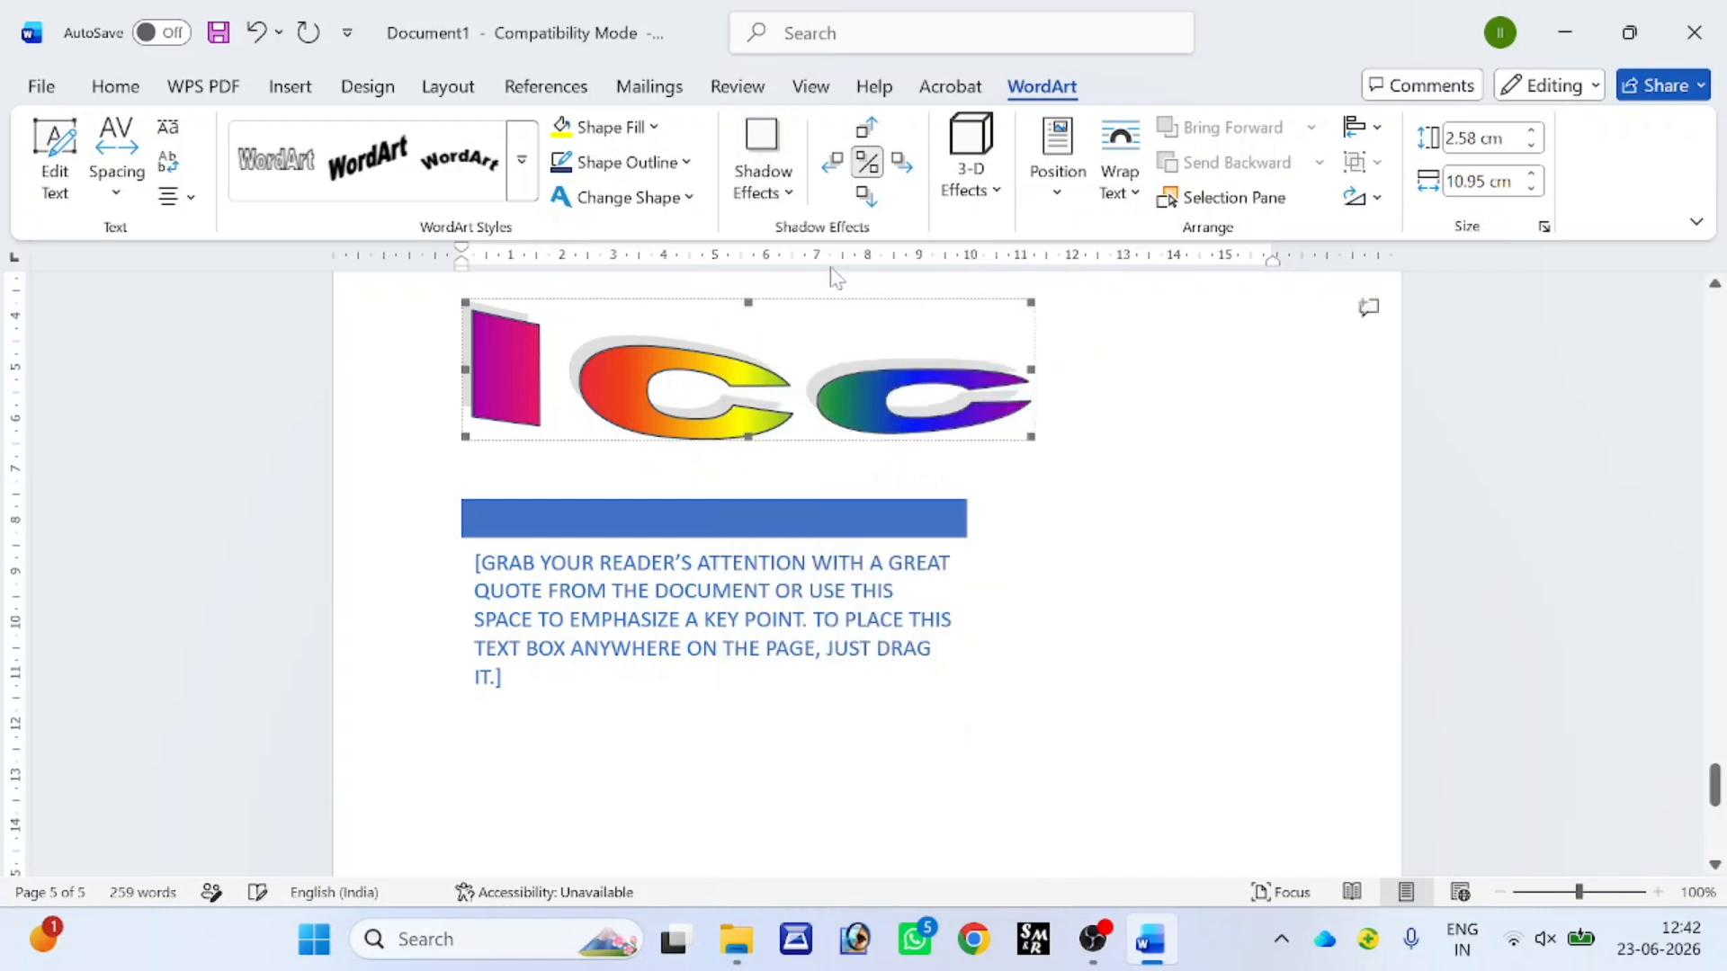
- Apply the first Parallel 3-D effect to the "ICC" WordArt
{"action": "left_click", "coordinate": [966, 184]}
{"action": "left_click", "coordinate": [992, 306]}
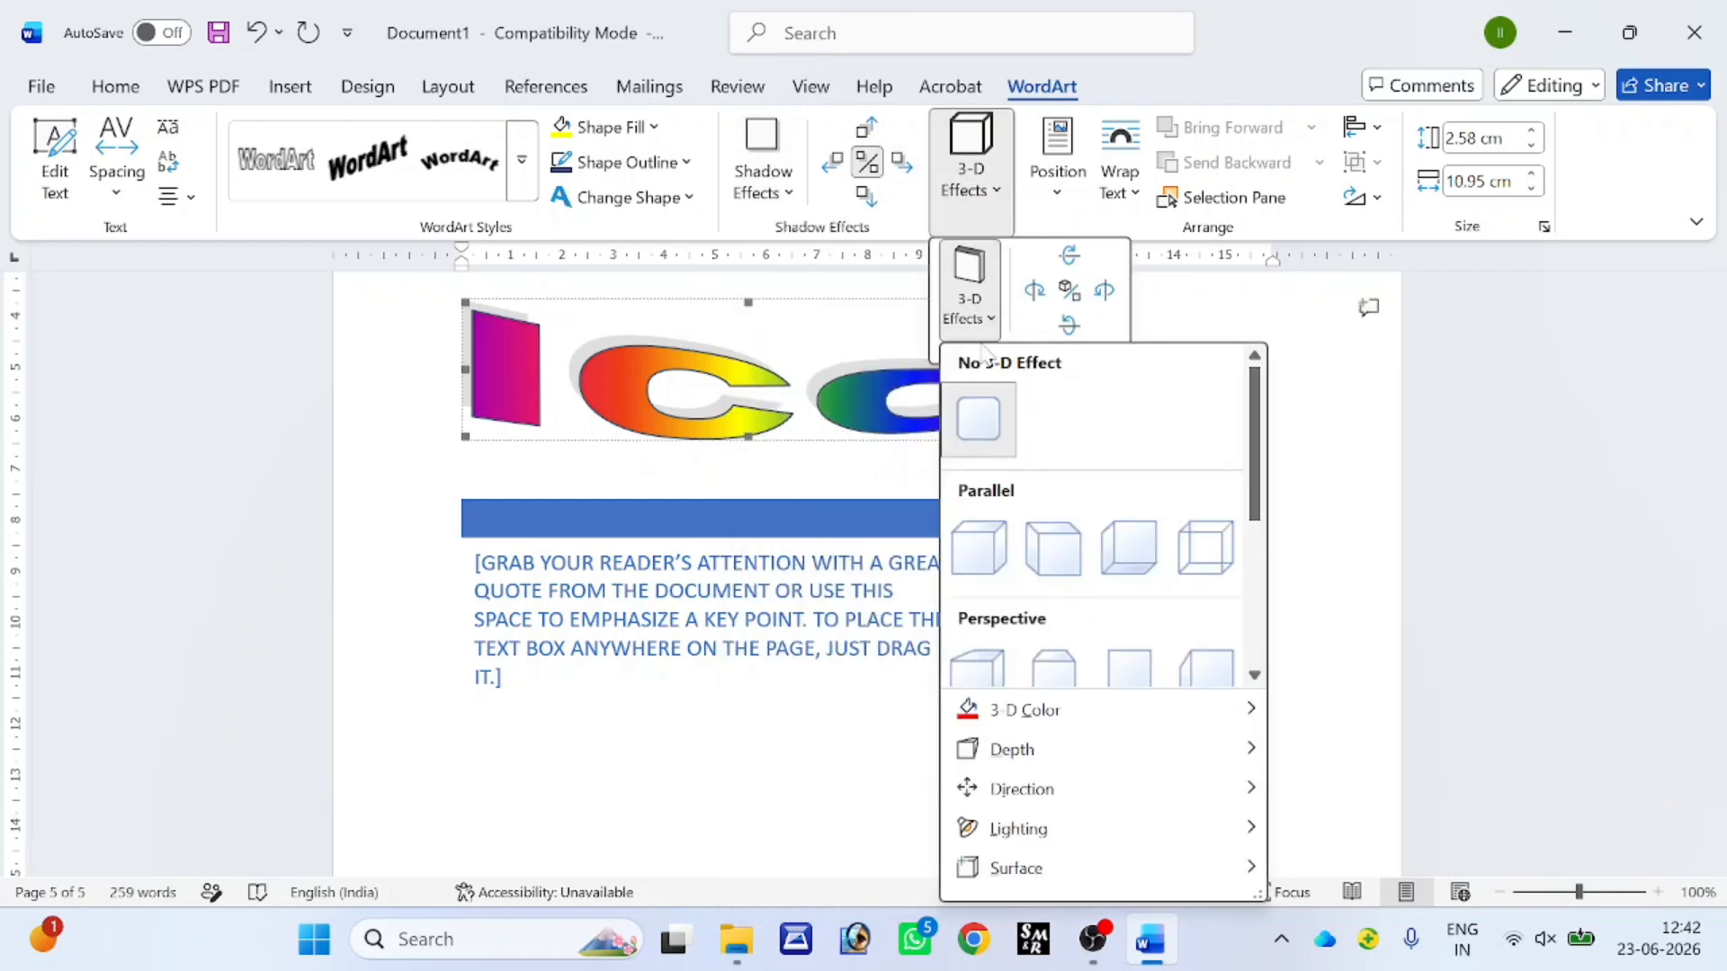
{"action": "left_click", "coordinate": [983, 540]}
{"action": "left_click", "coordinate": [932, 368]}
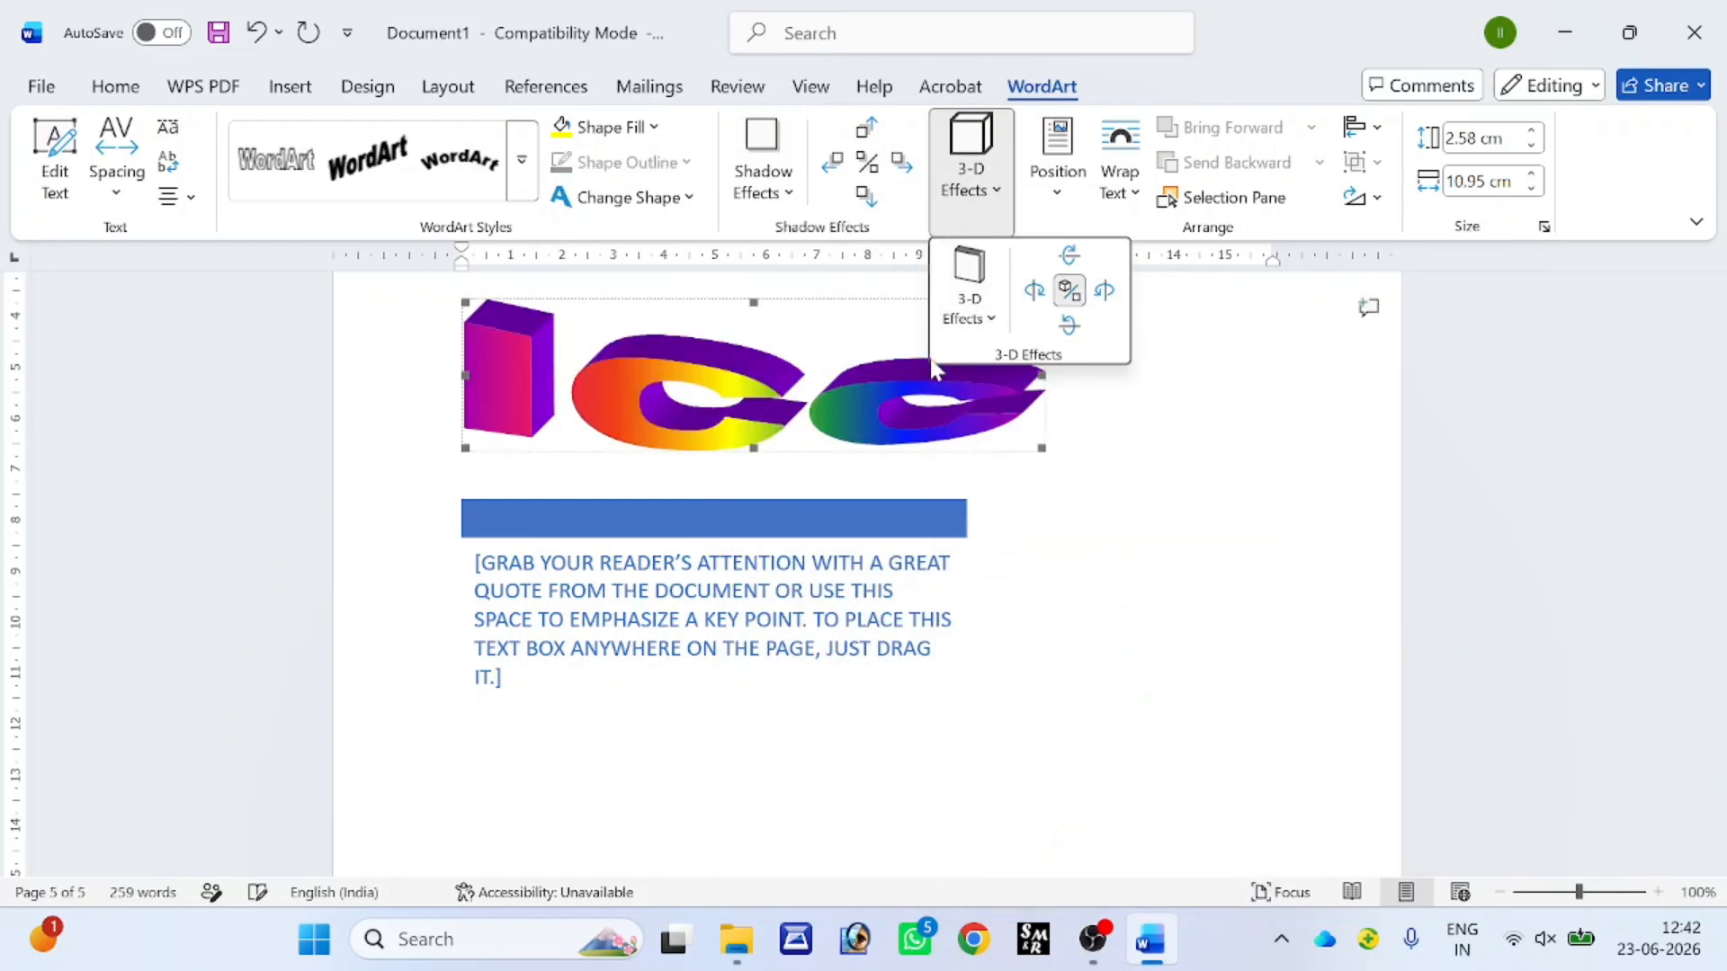
- Set the 3-D color of the "ICC" WordArt to a dark orange theme color
{"action": "left_click", "coordinate": [989, 171]}
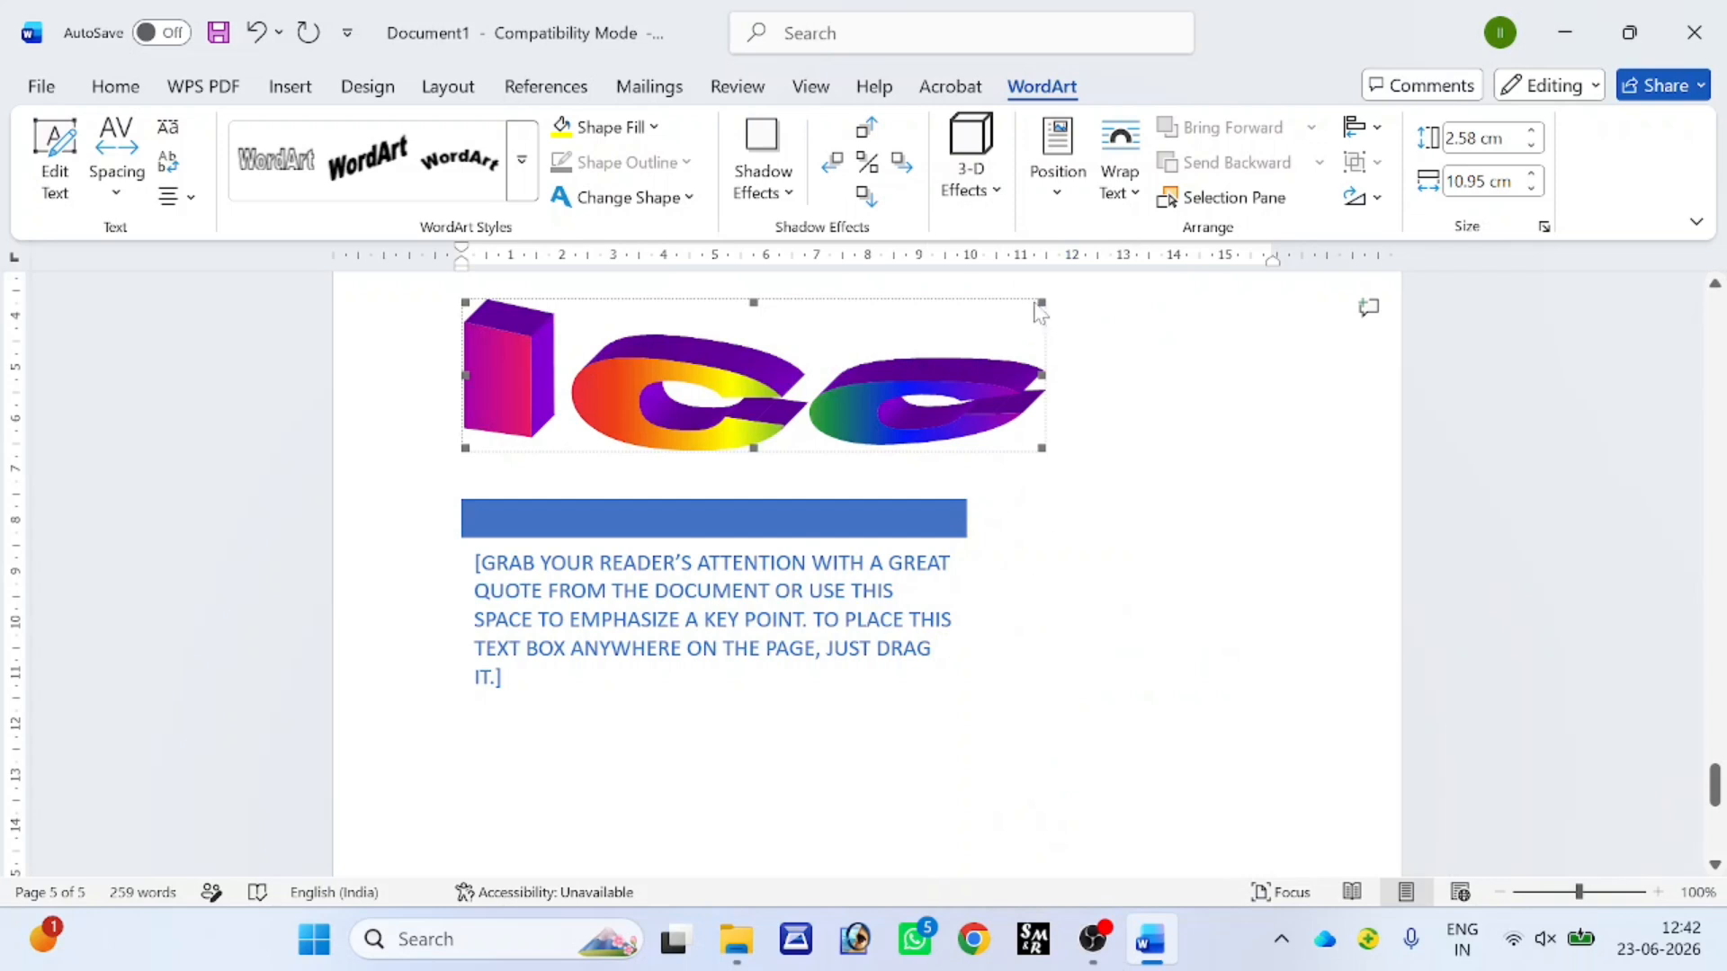
{"action": "left_click", "coordinate": [971, 166]}
{"action": "left_click", "coordinate": [992, 316]}
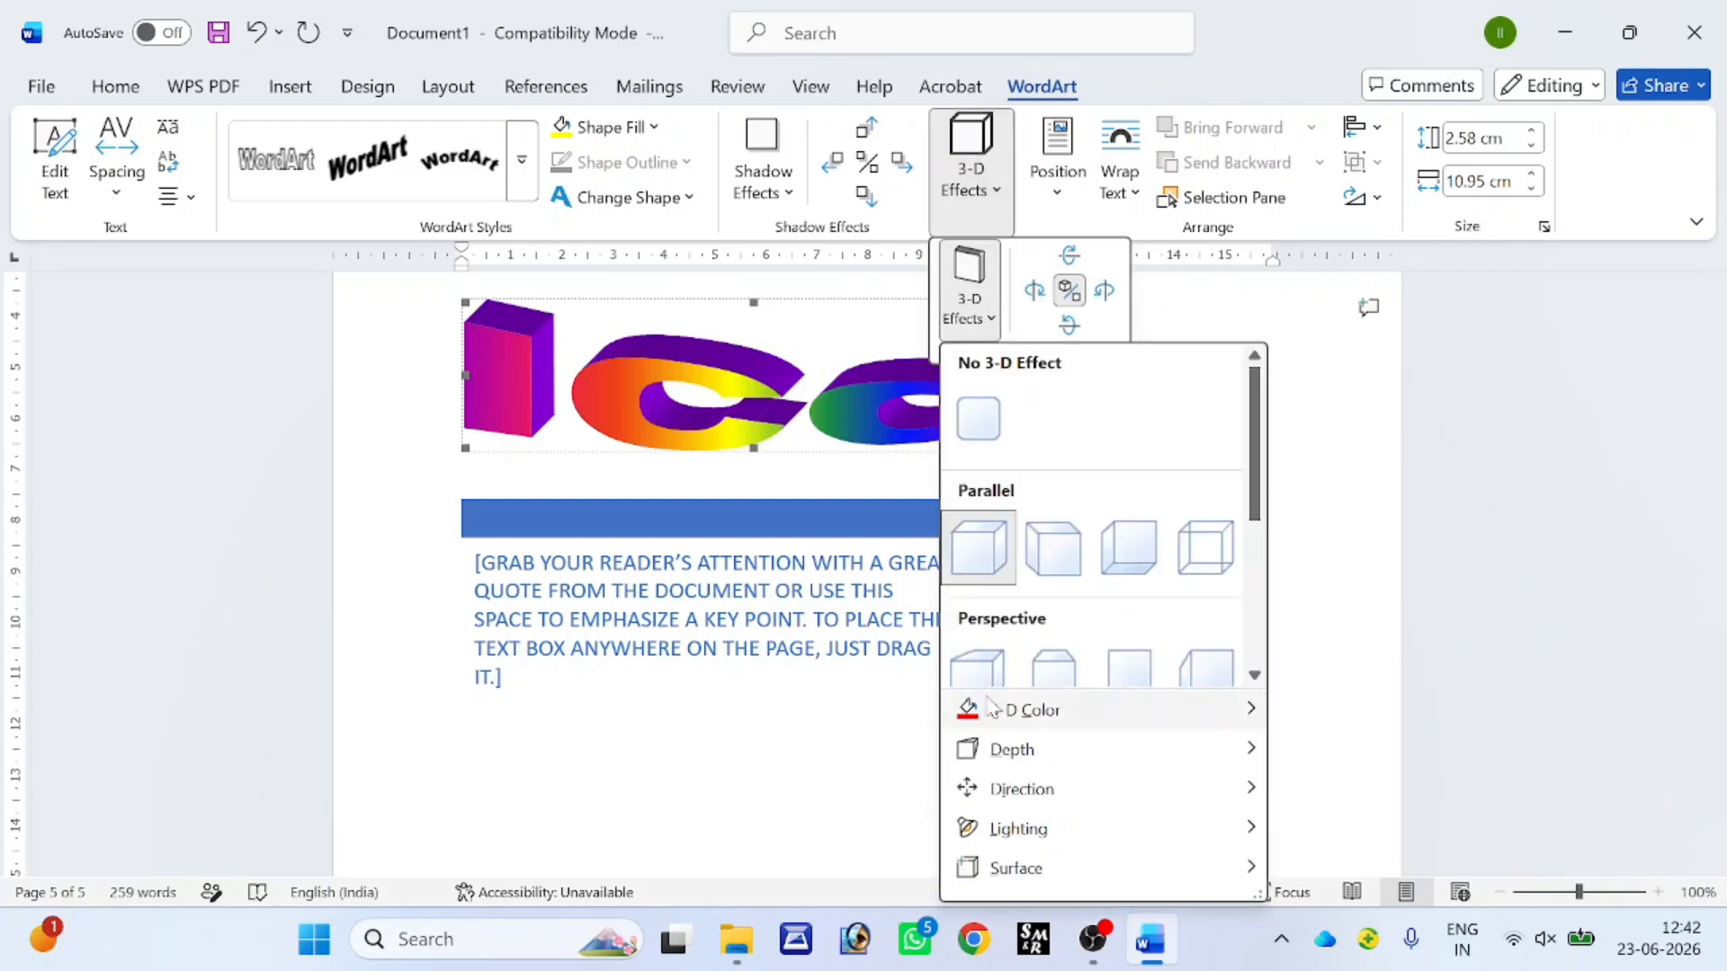
{"action": "mouse_move", "coordinate": [996, 713]}
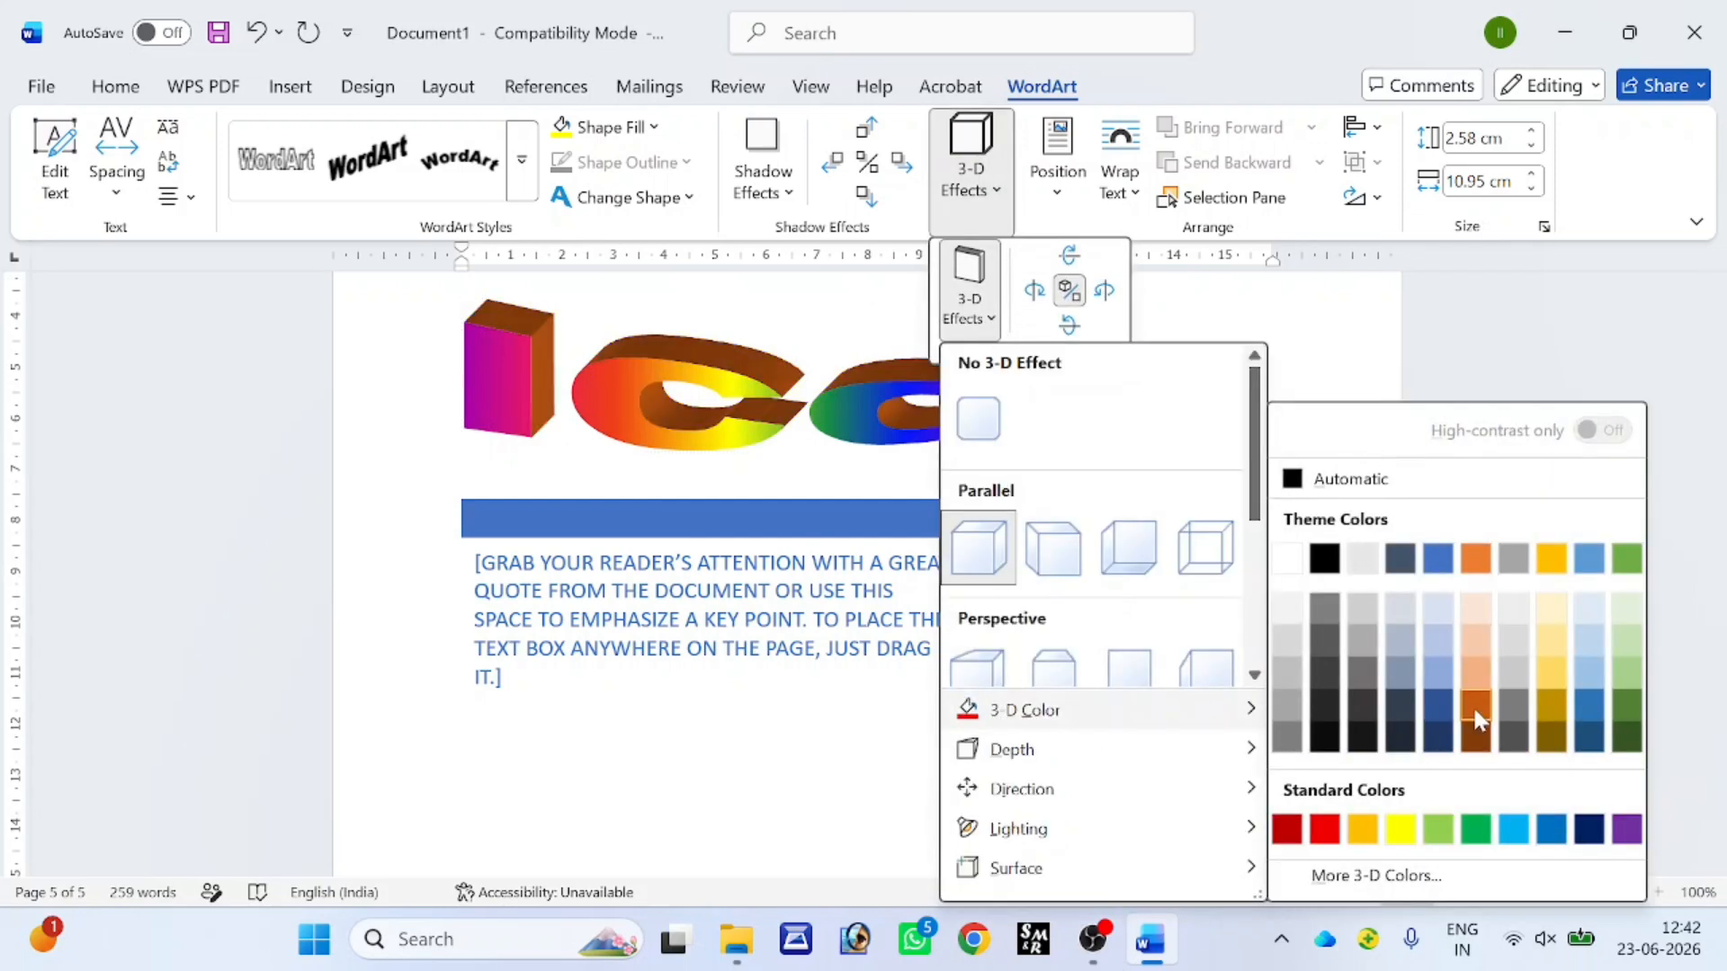
{"action": "left_click", "coordinate": [1473, 715]}
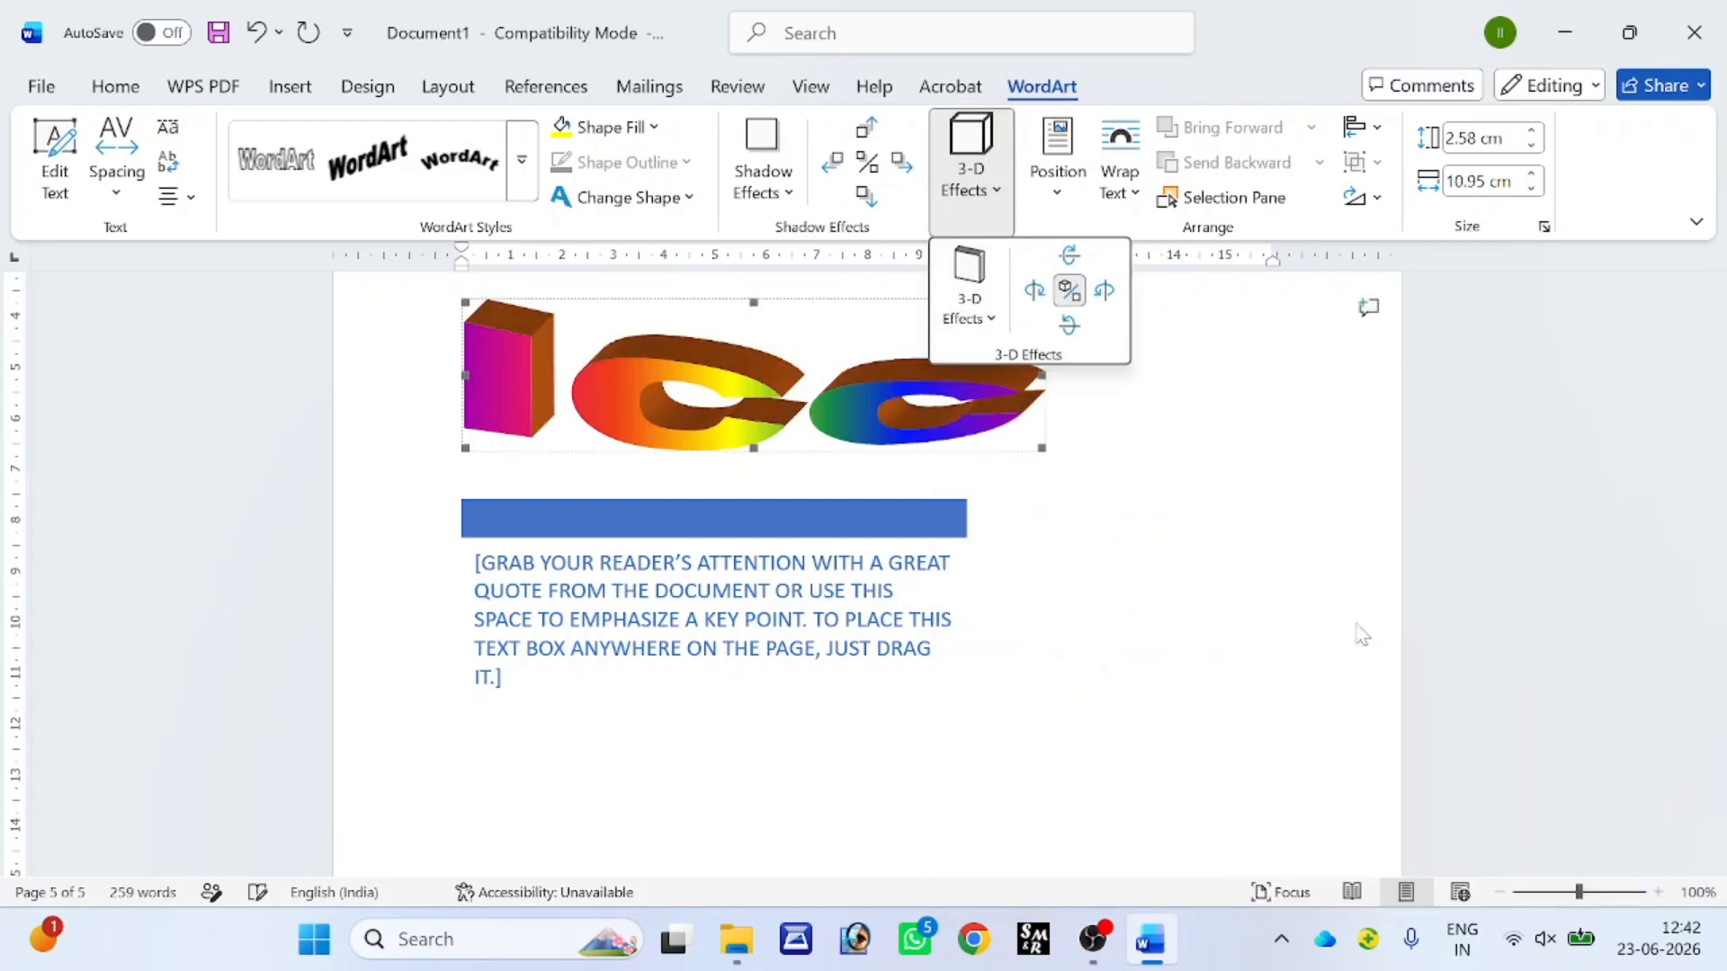
- Set the 3-D depth of the "ICC" WordArt to 144 pt
{"action": "left_click", "coordinate": [995, 319]}
{"action": "mouse_move", "coordinate": [1039, 839]}
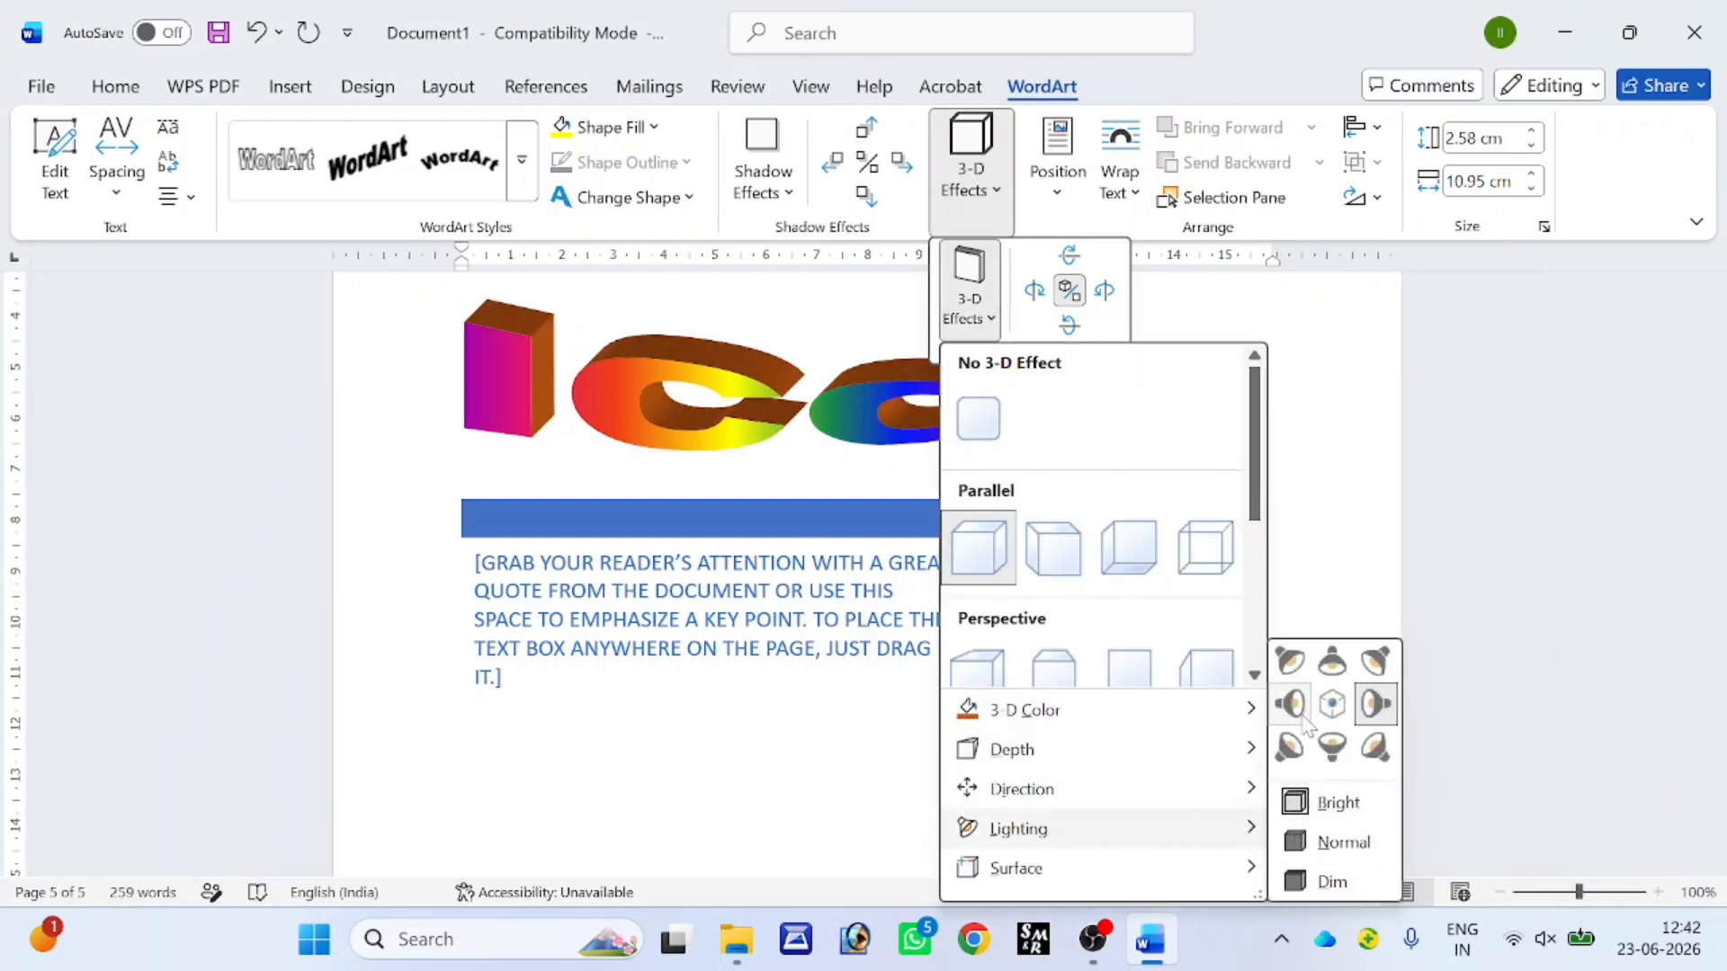
{"action": "mouse_move", "coordinate": [1196, 754]}
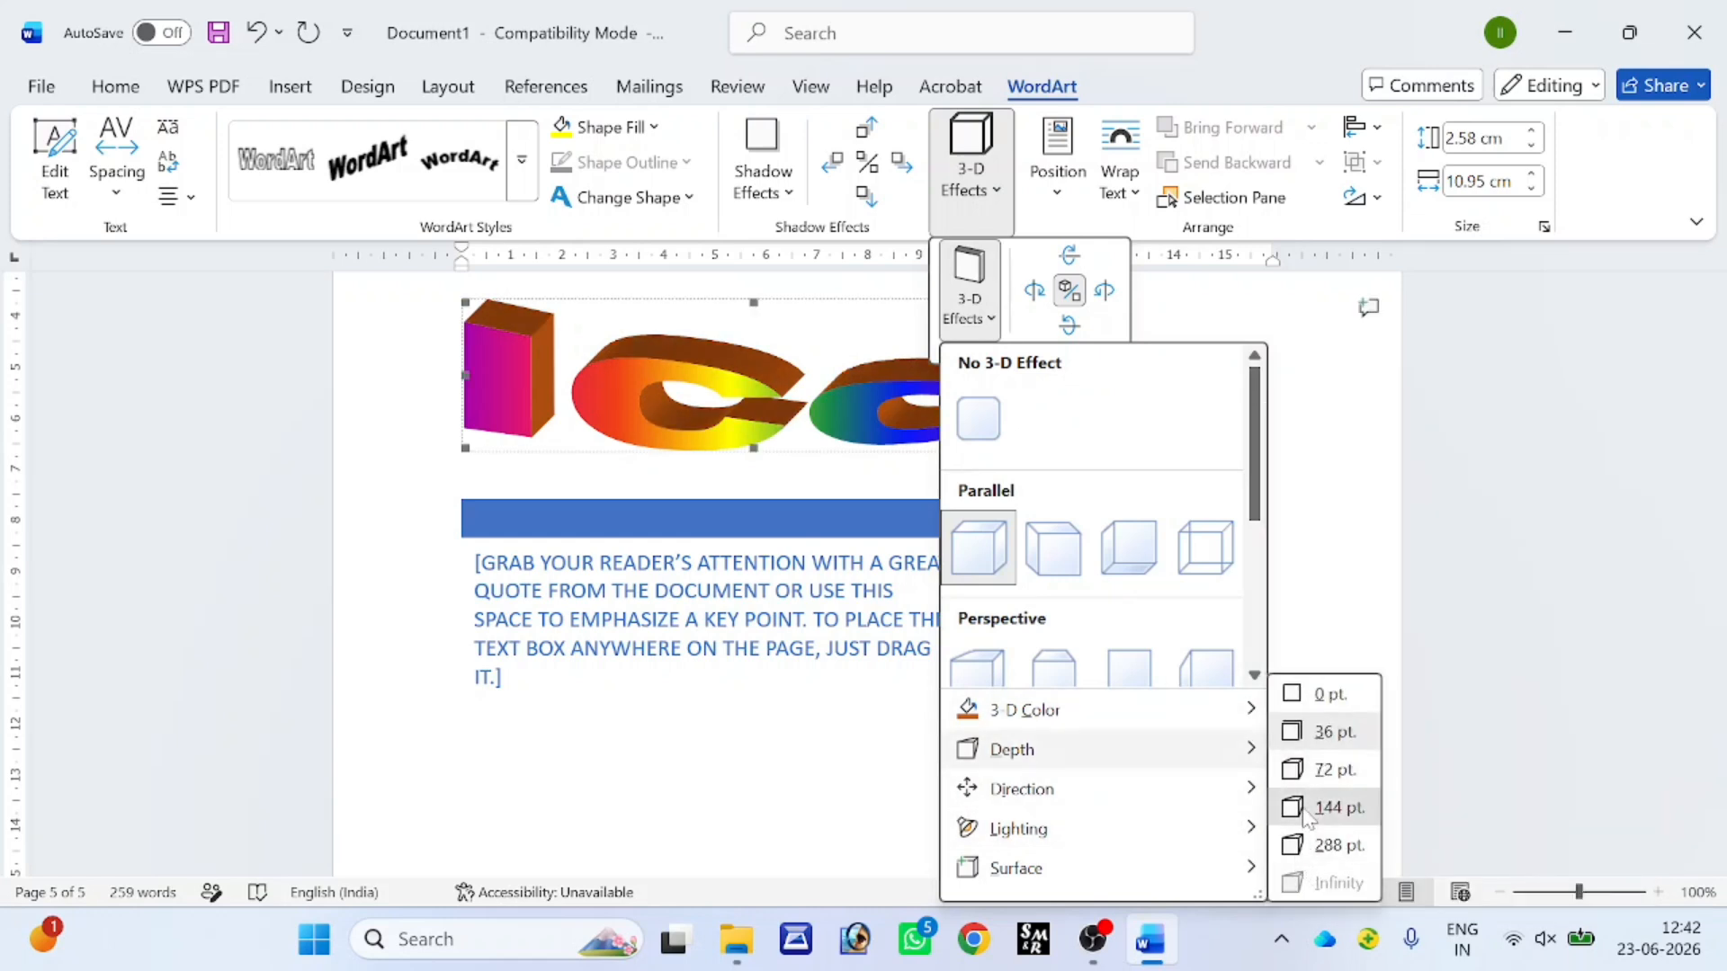
{"action": "left_click", "coordinate": [1331, 807]}
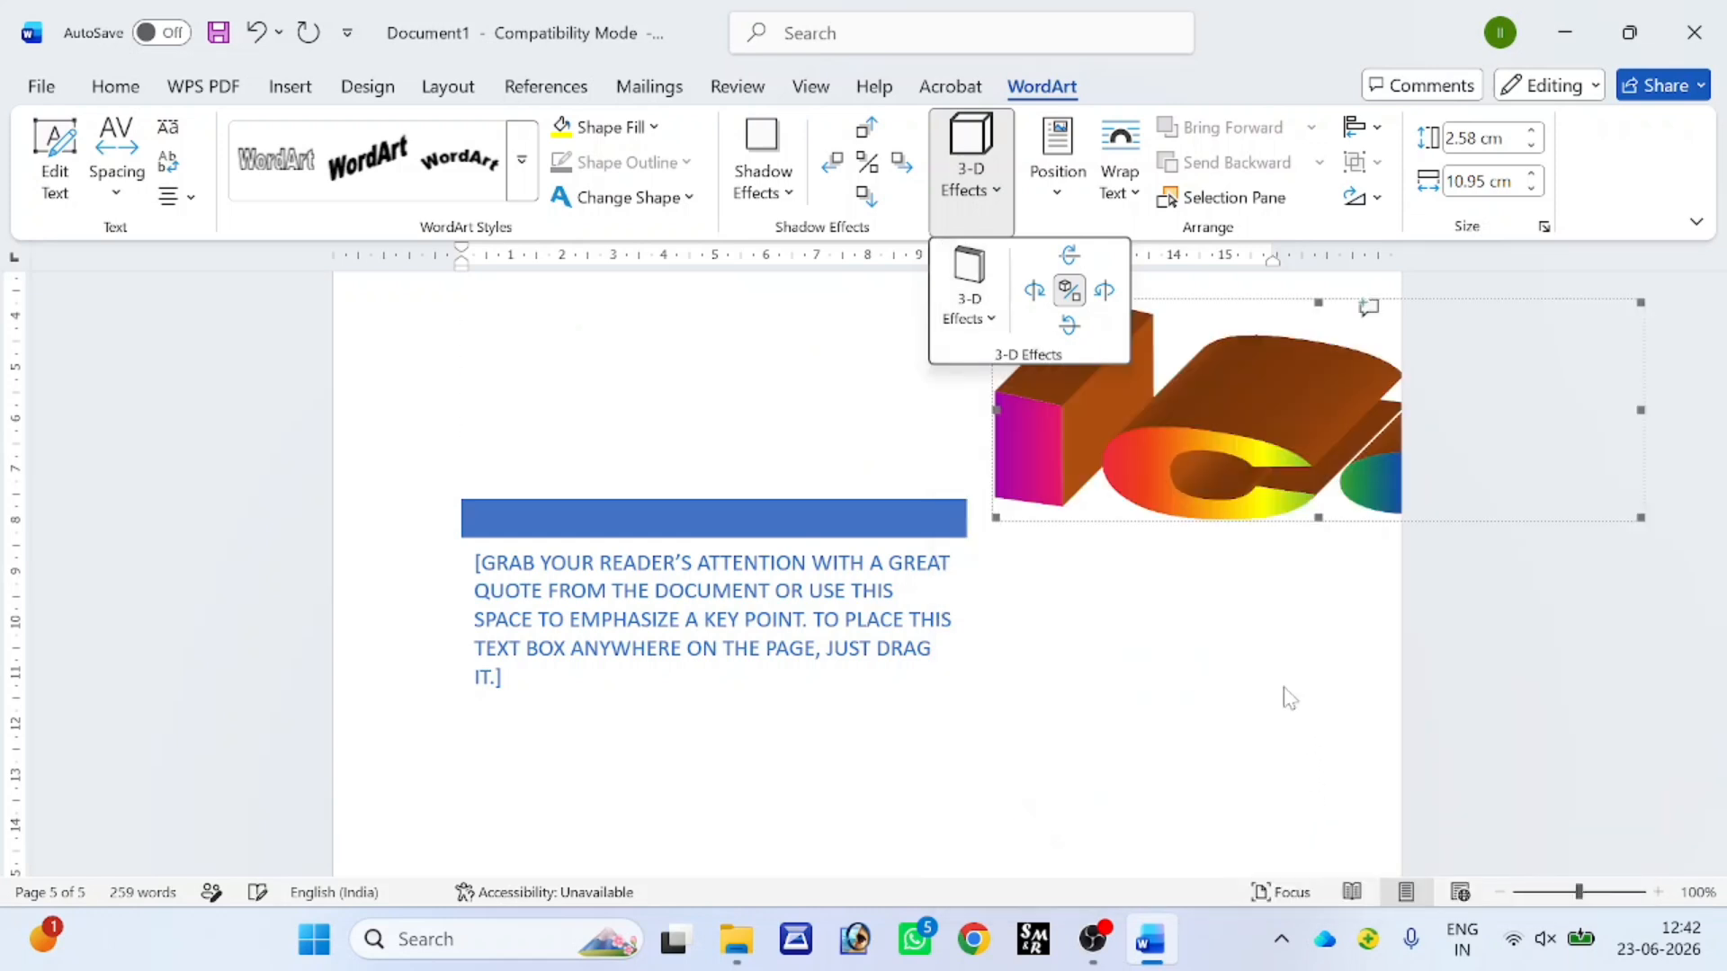
- Shrink the "ICC" WordArt to about 1.02 cm high and 8.64 cm wide, and deselect it
{"action": "left_click", "coordinate": [994, 518]}
{"action": "left_click_drag", "start_coordinate": [995, 518], "coordinate": [1115, 437]}
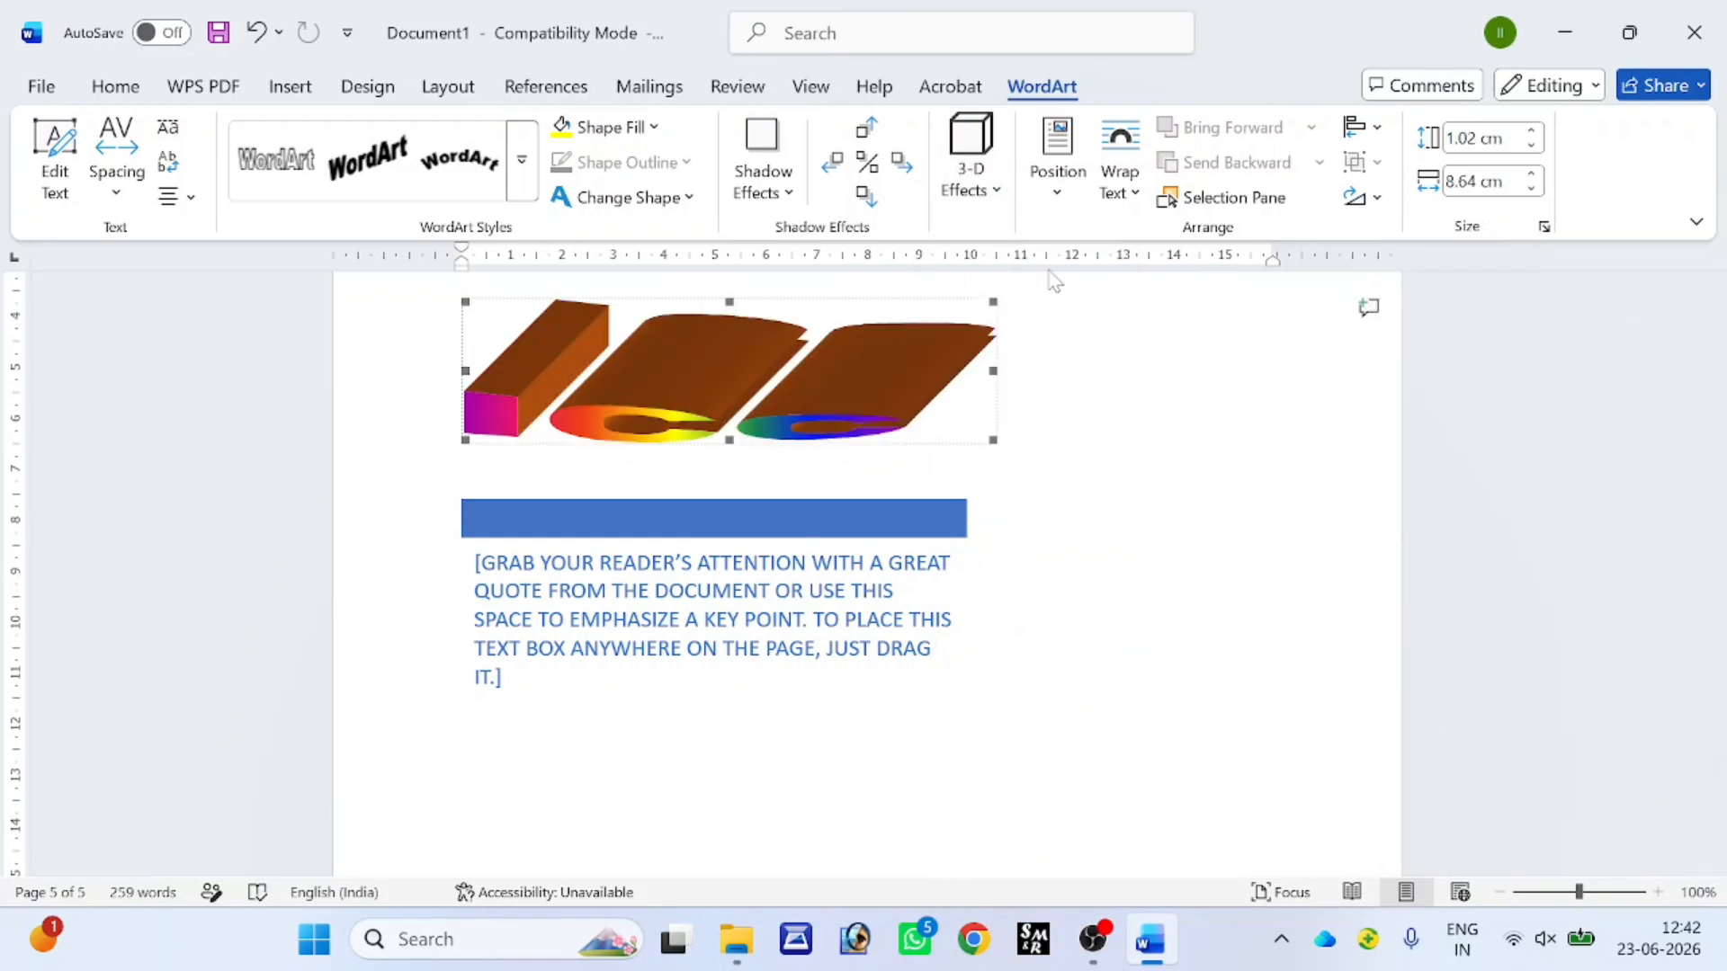
{"action": "left_click", "coordinate": [1143, 349]}
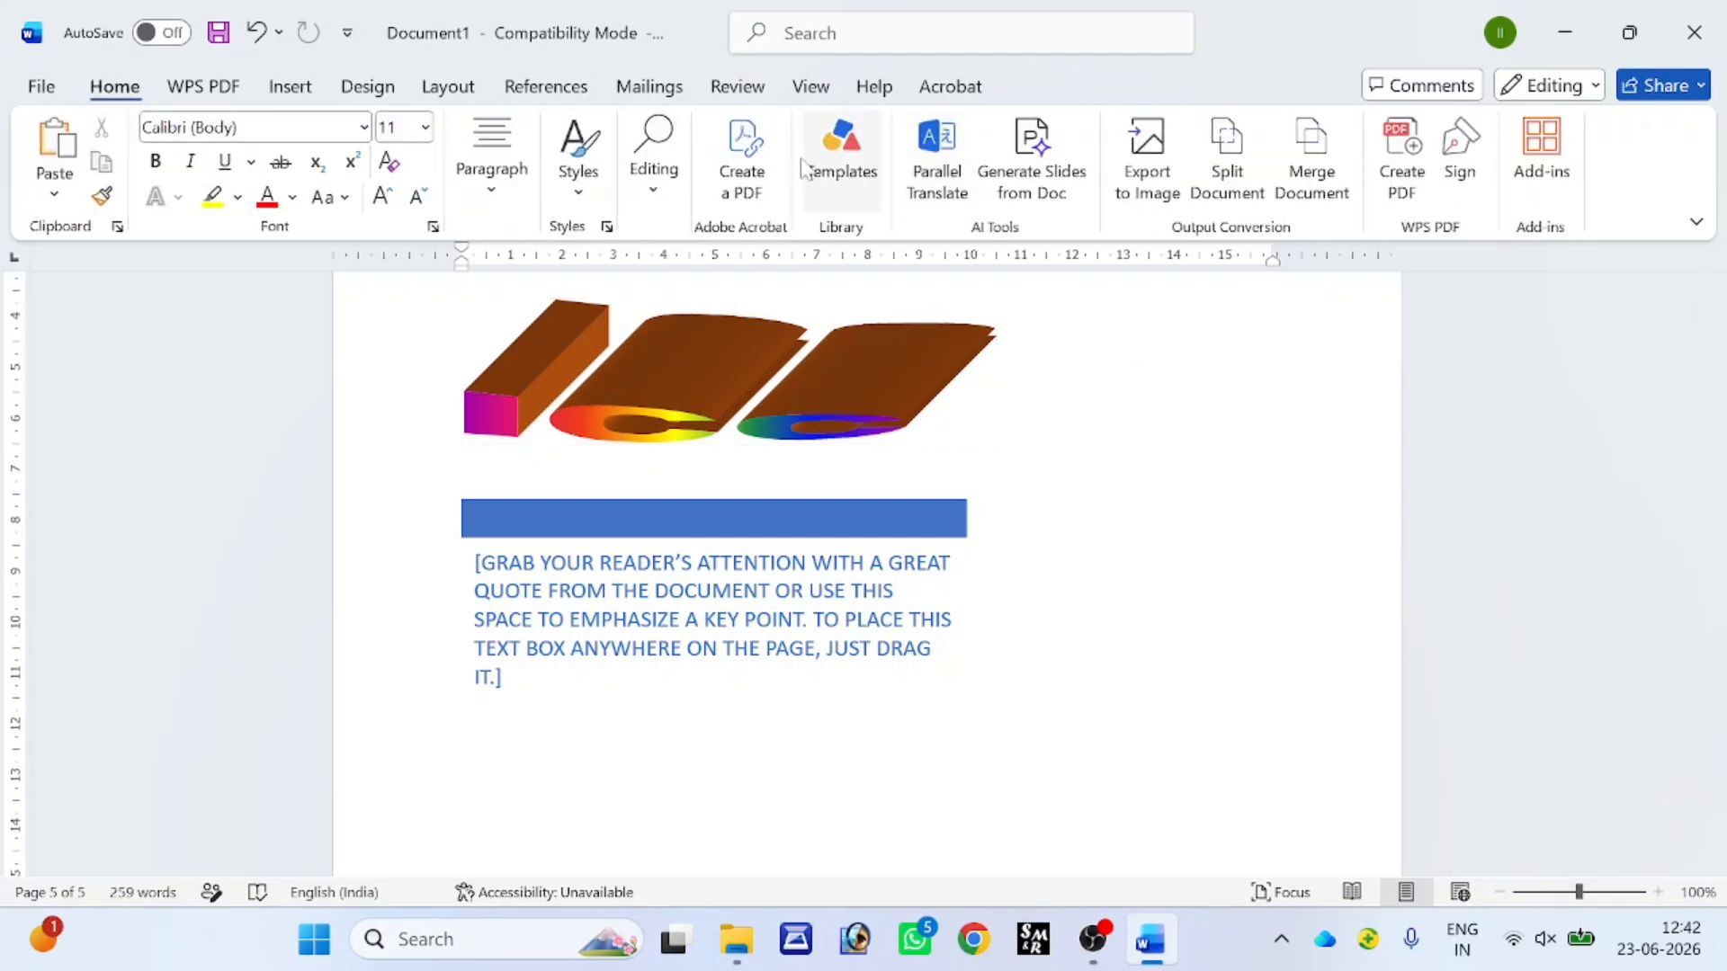
- Apply a Dropped drop cap to the first letter of the "We use cookies" heading on the page after the cover
{"action": "left_click", "coordinate": [288, 85]}
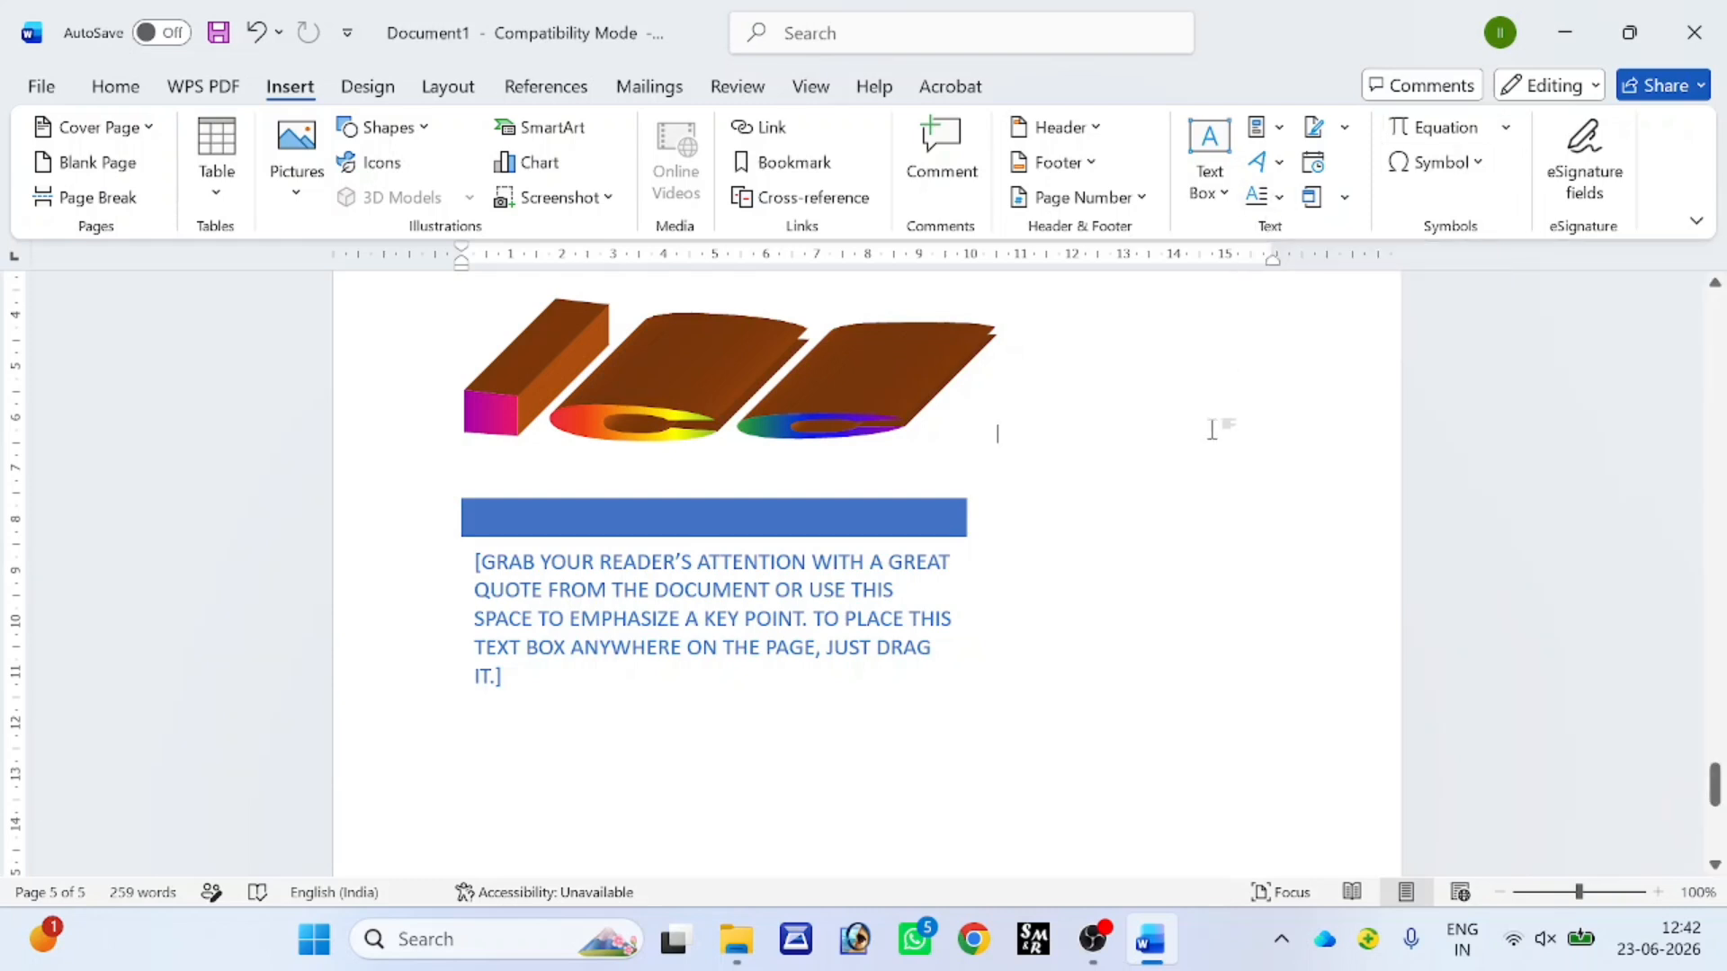
{"action": "left_click", "coordinate": [515, 590]}
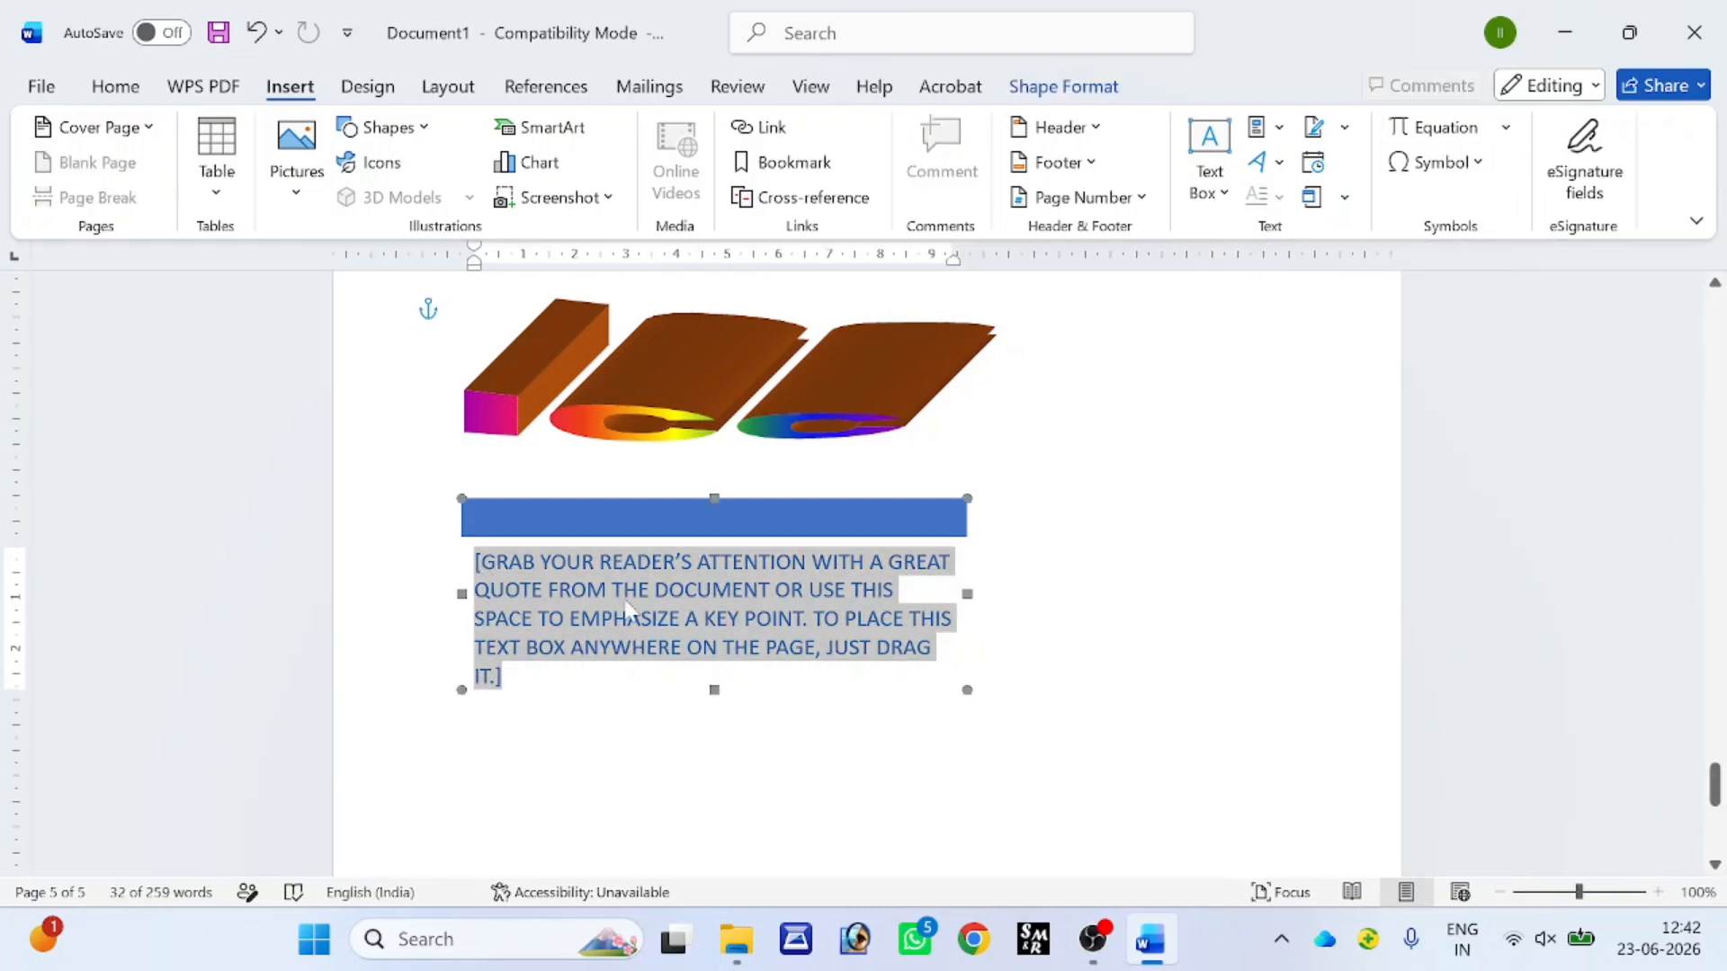
{"action": "scroll", "coordinate": [999, 688], "scroll_direction": "up", "scroll_amount": 6}
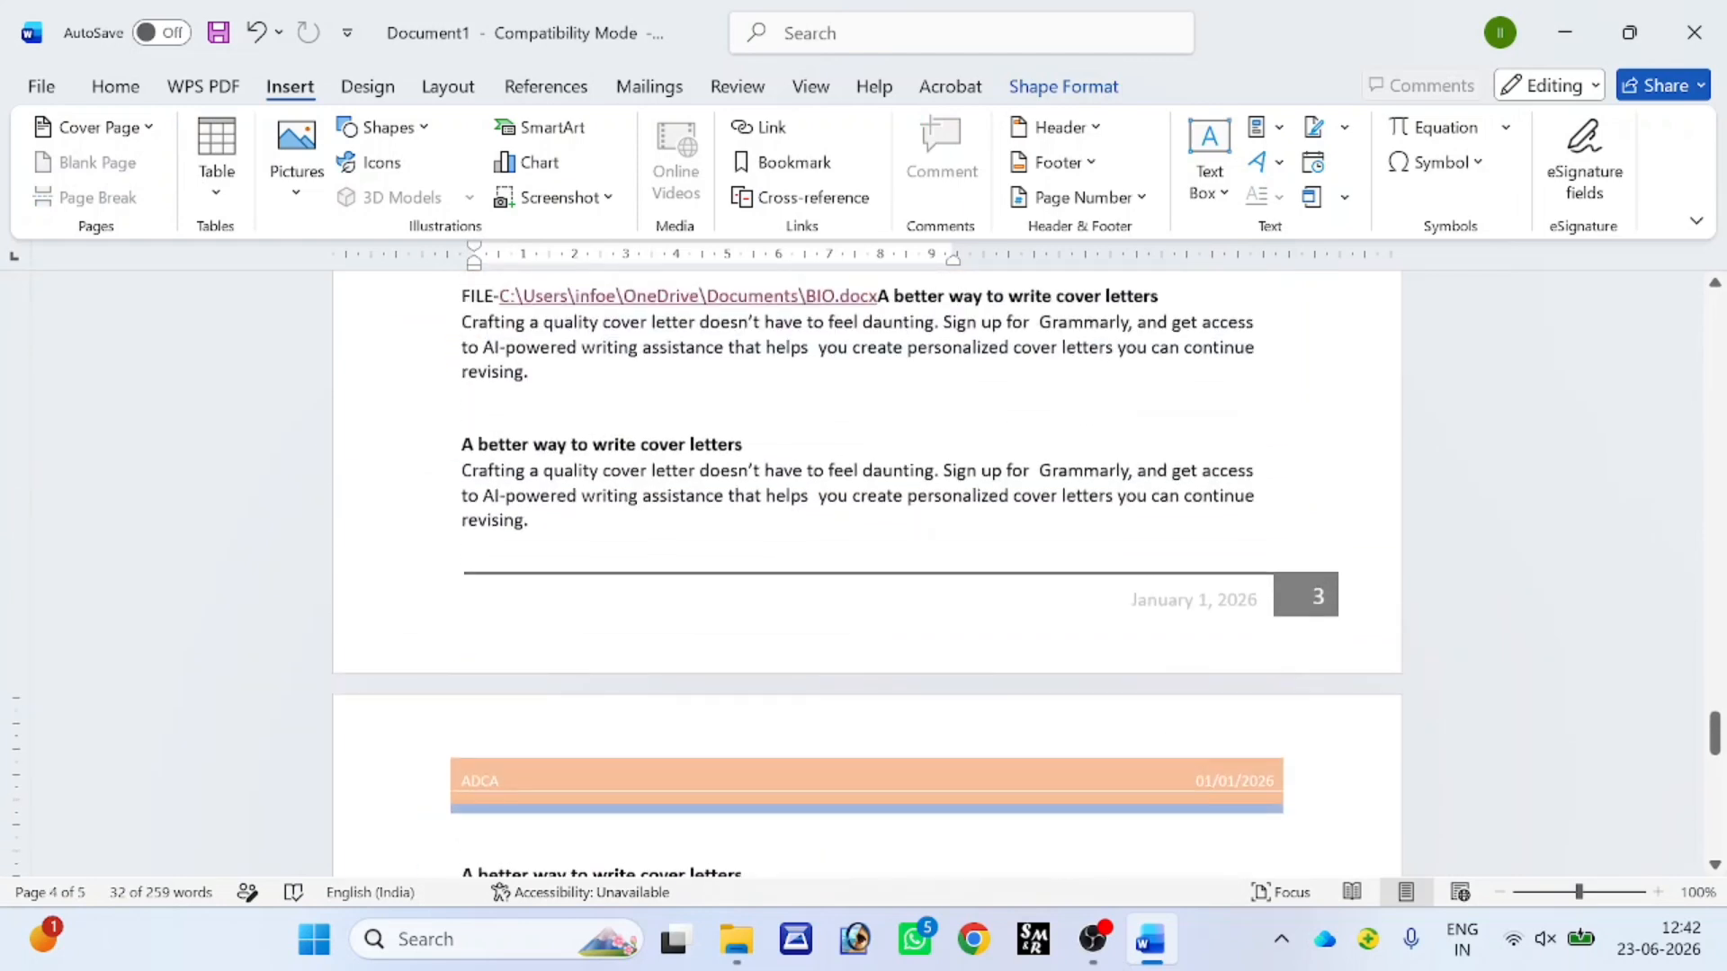
{"action": "left_click", "coordinate": [488, 470]}
{"action": "triple_click", "coordinate": [489, 470]}
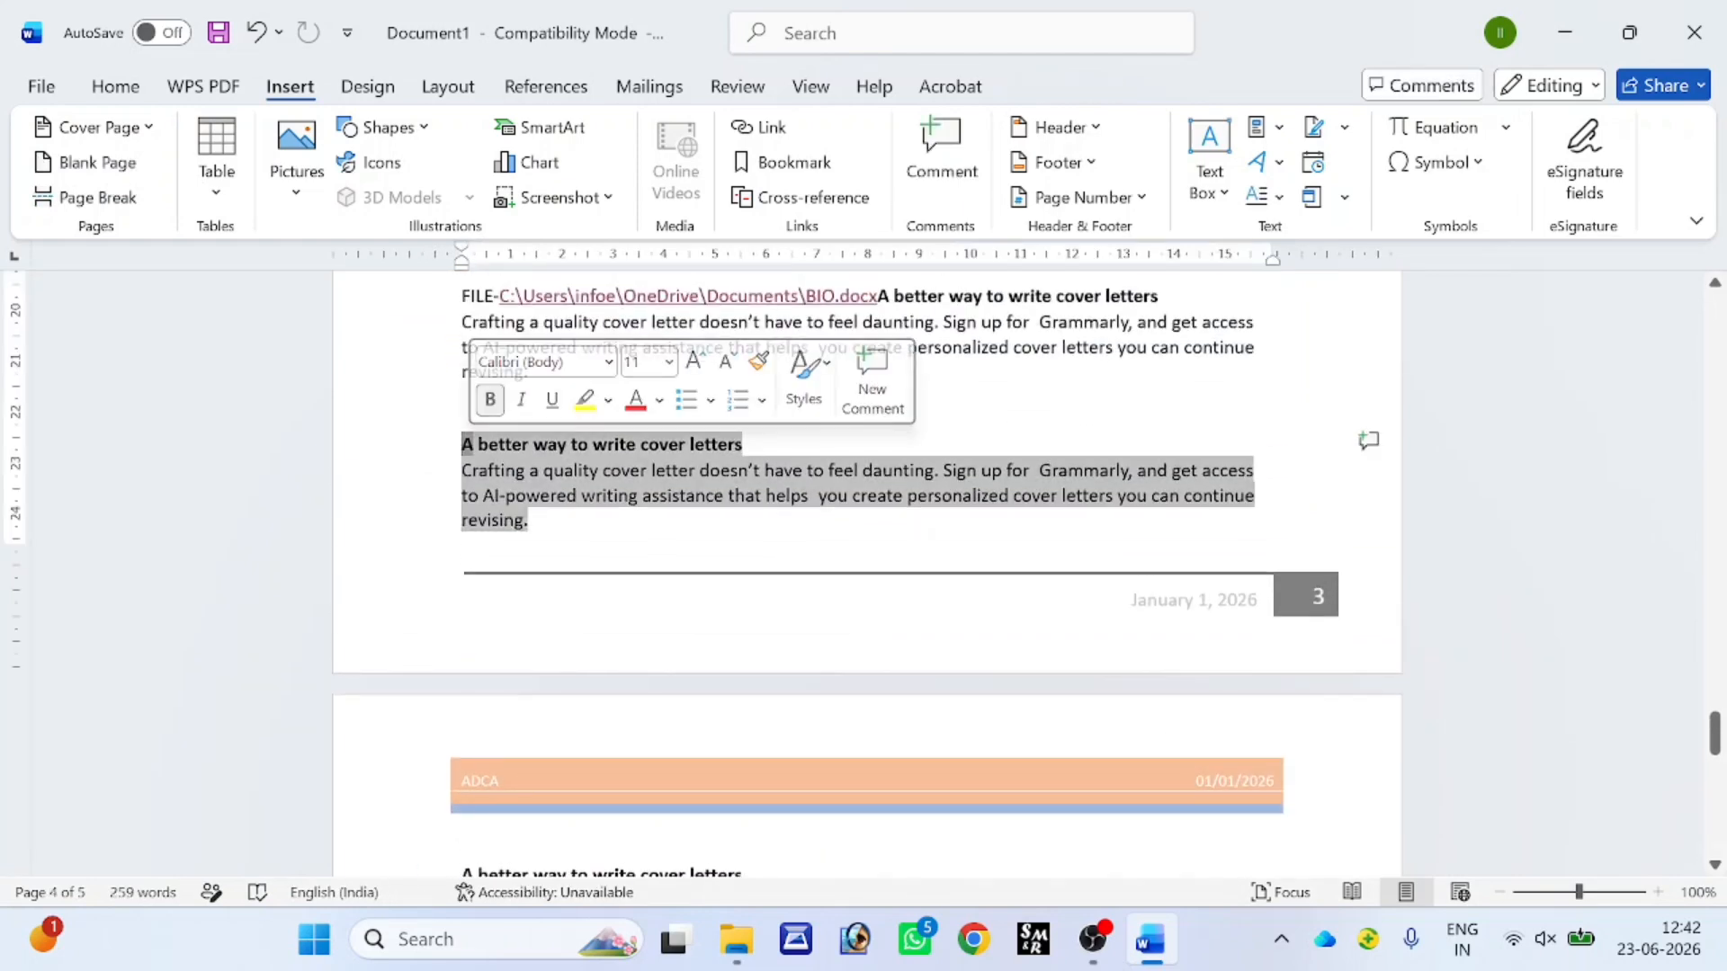
{"action": "scroll", "coordinate": [492, 565], "scroll_direction": "up", "scroll_amount": 2}
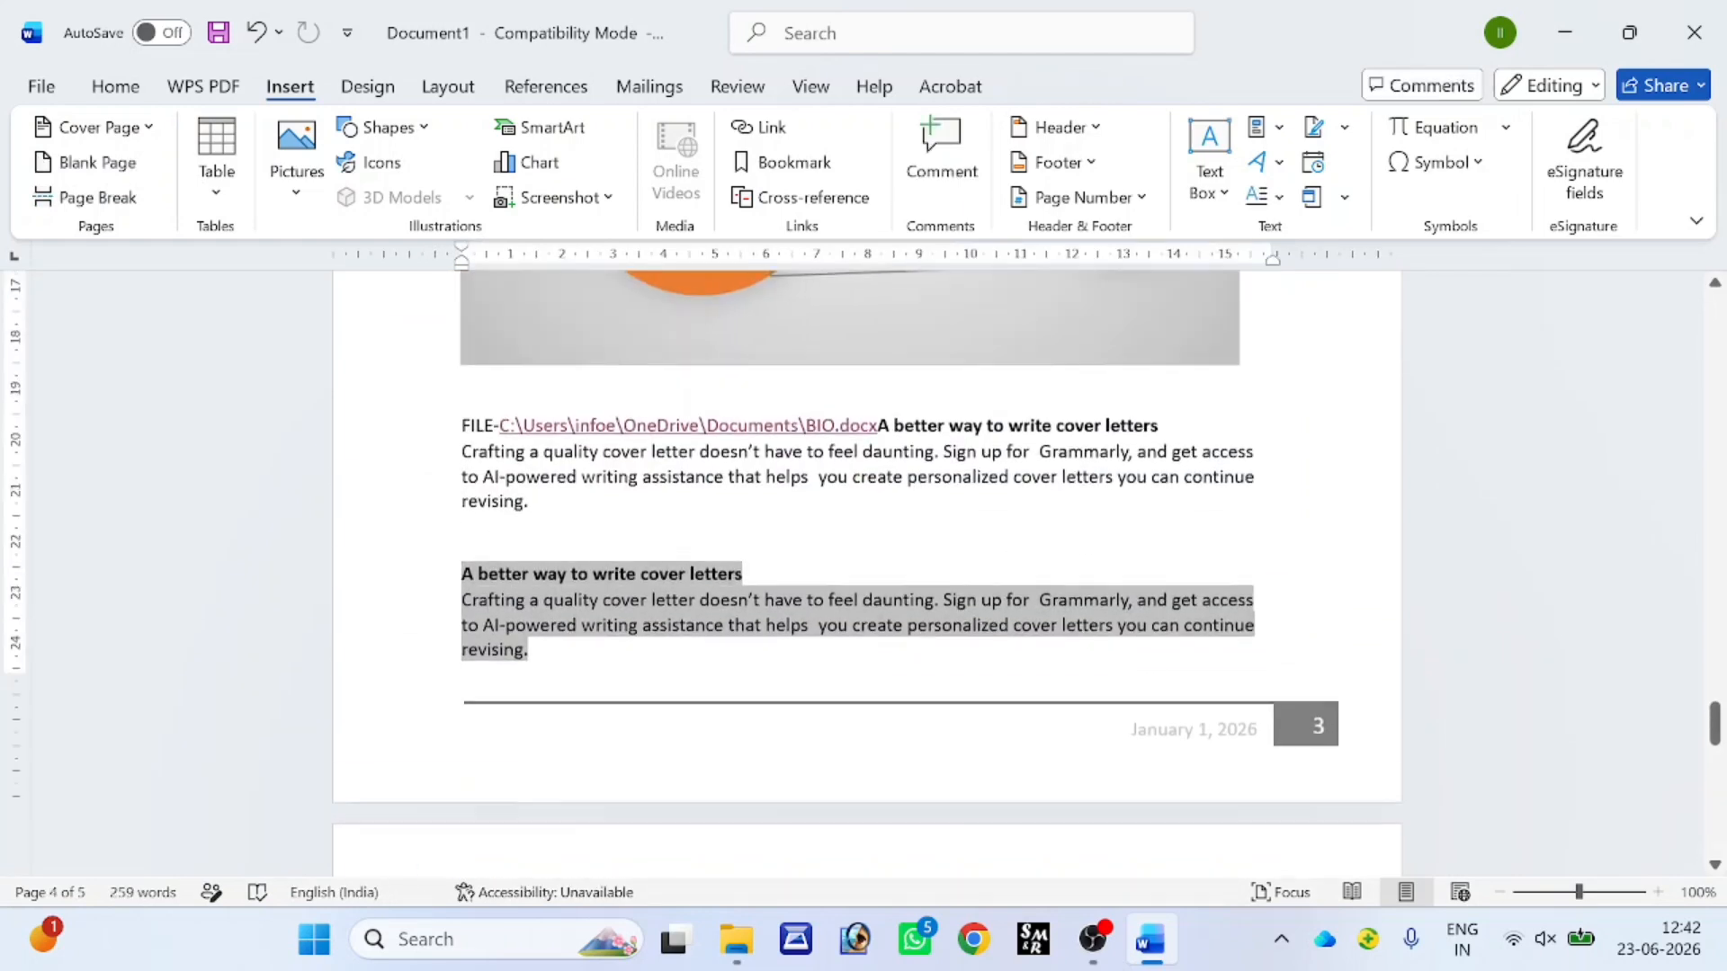
{"action": "scroll", "coordinate": [493, 565], "scroll_direction": "down", "scroll_amount": 5}
{"action": "left_click", "coordinate": [462, 680]}
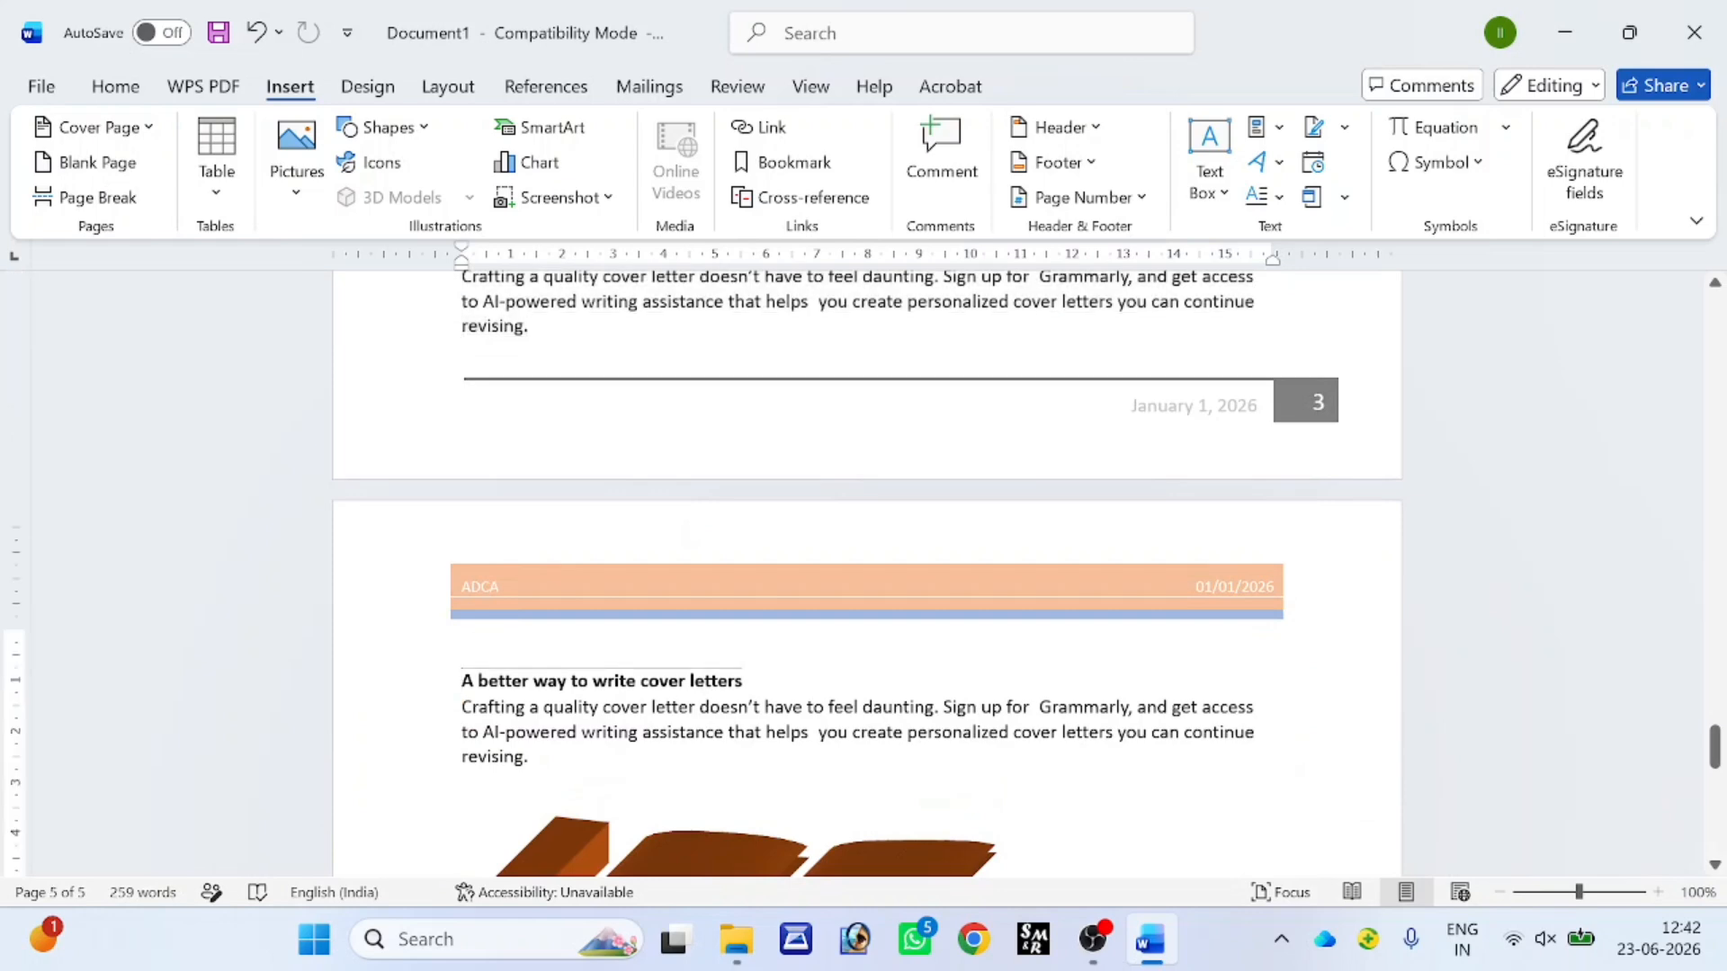
{"action": "double_click", "coordinate": [466, 680]}
{"action": "scroll", "coordinate": [715, 413], "scroll_direction": "up", "scroll_amount": 3}
{"action": "scroll", "coordinate": [717, 414], "scroll_direction": "up", "scroll_amount": 15}
{"action": "scroll", "coordinate": [600, 482], "scroll_direction": "up", "scroll_amount": 15}
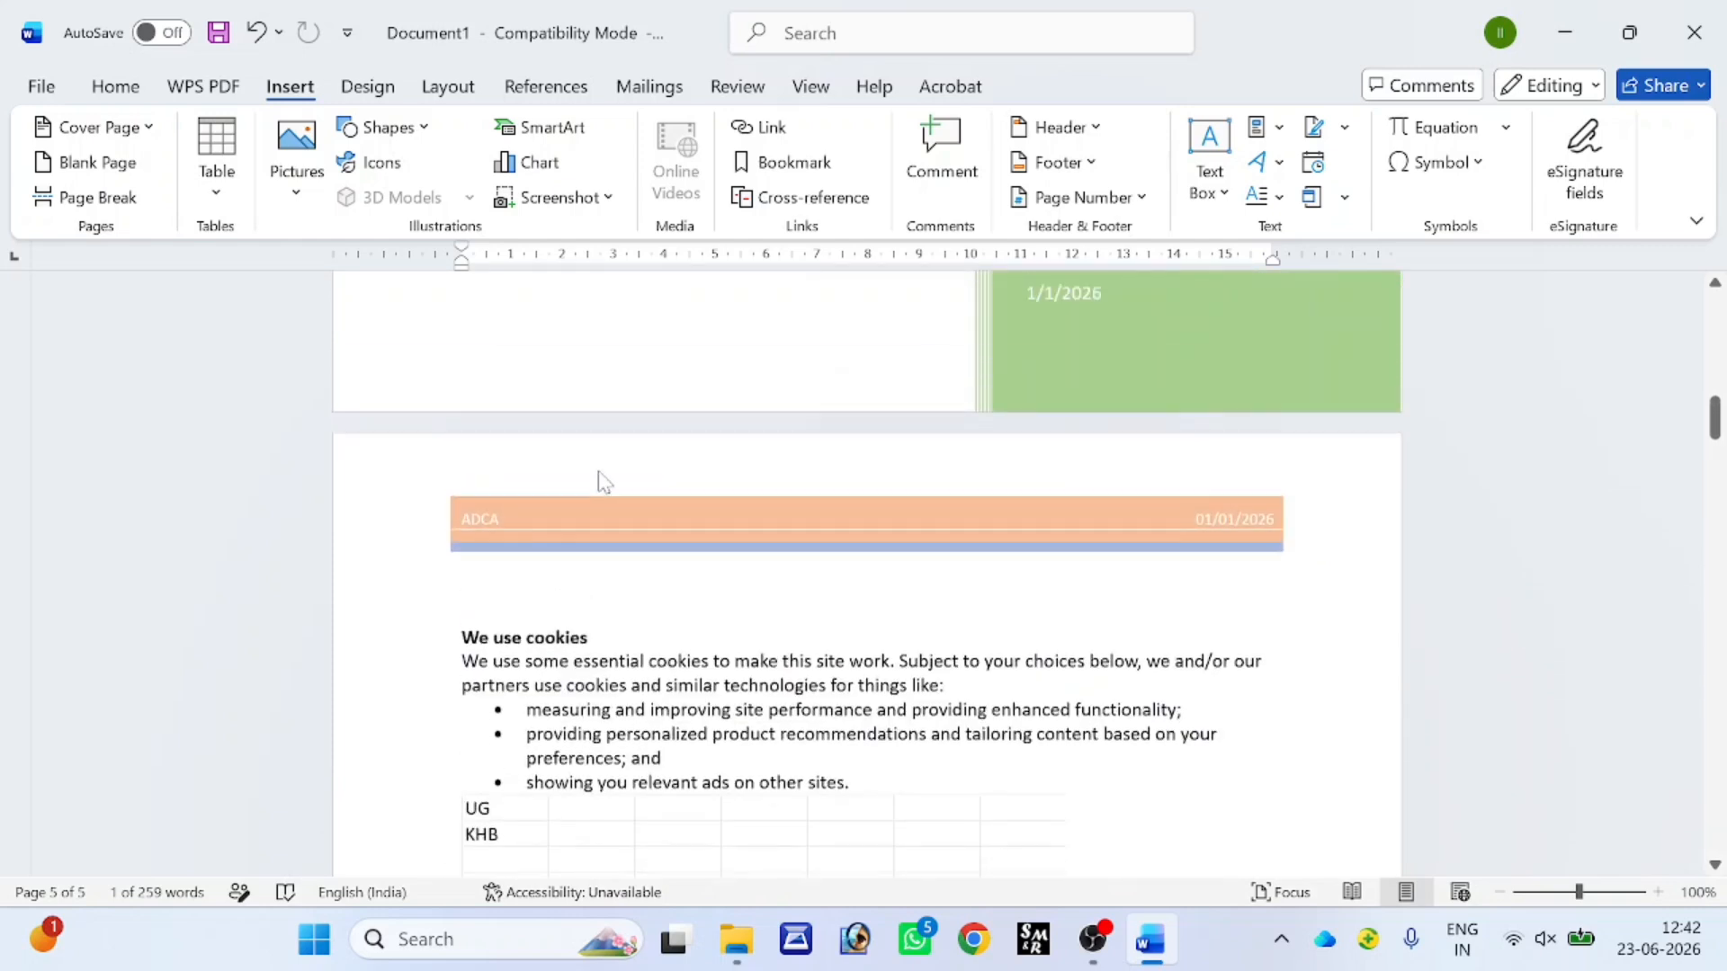
{"action": "left_click_drag", "start_coordinate": [462, 637], "coordinate": [479, 637]}
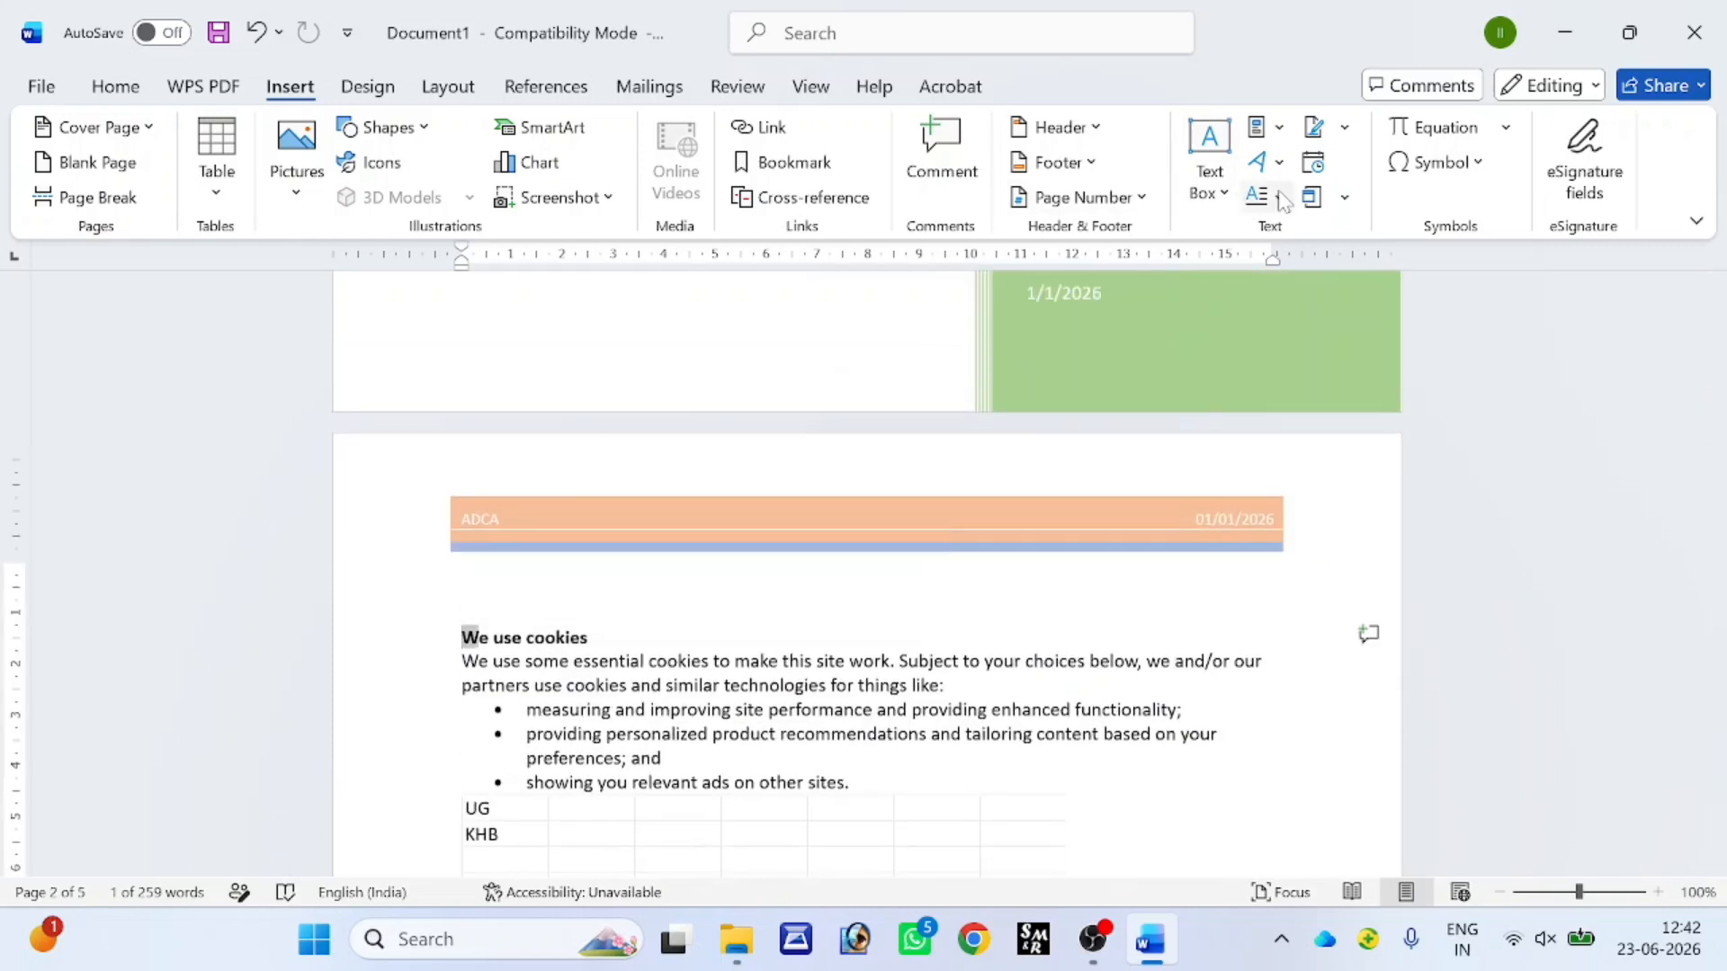
{"action": "left_click", "coordinate": [1284, 198]}
{"action": "left_click", "coordinate": [1340, 312]}
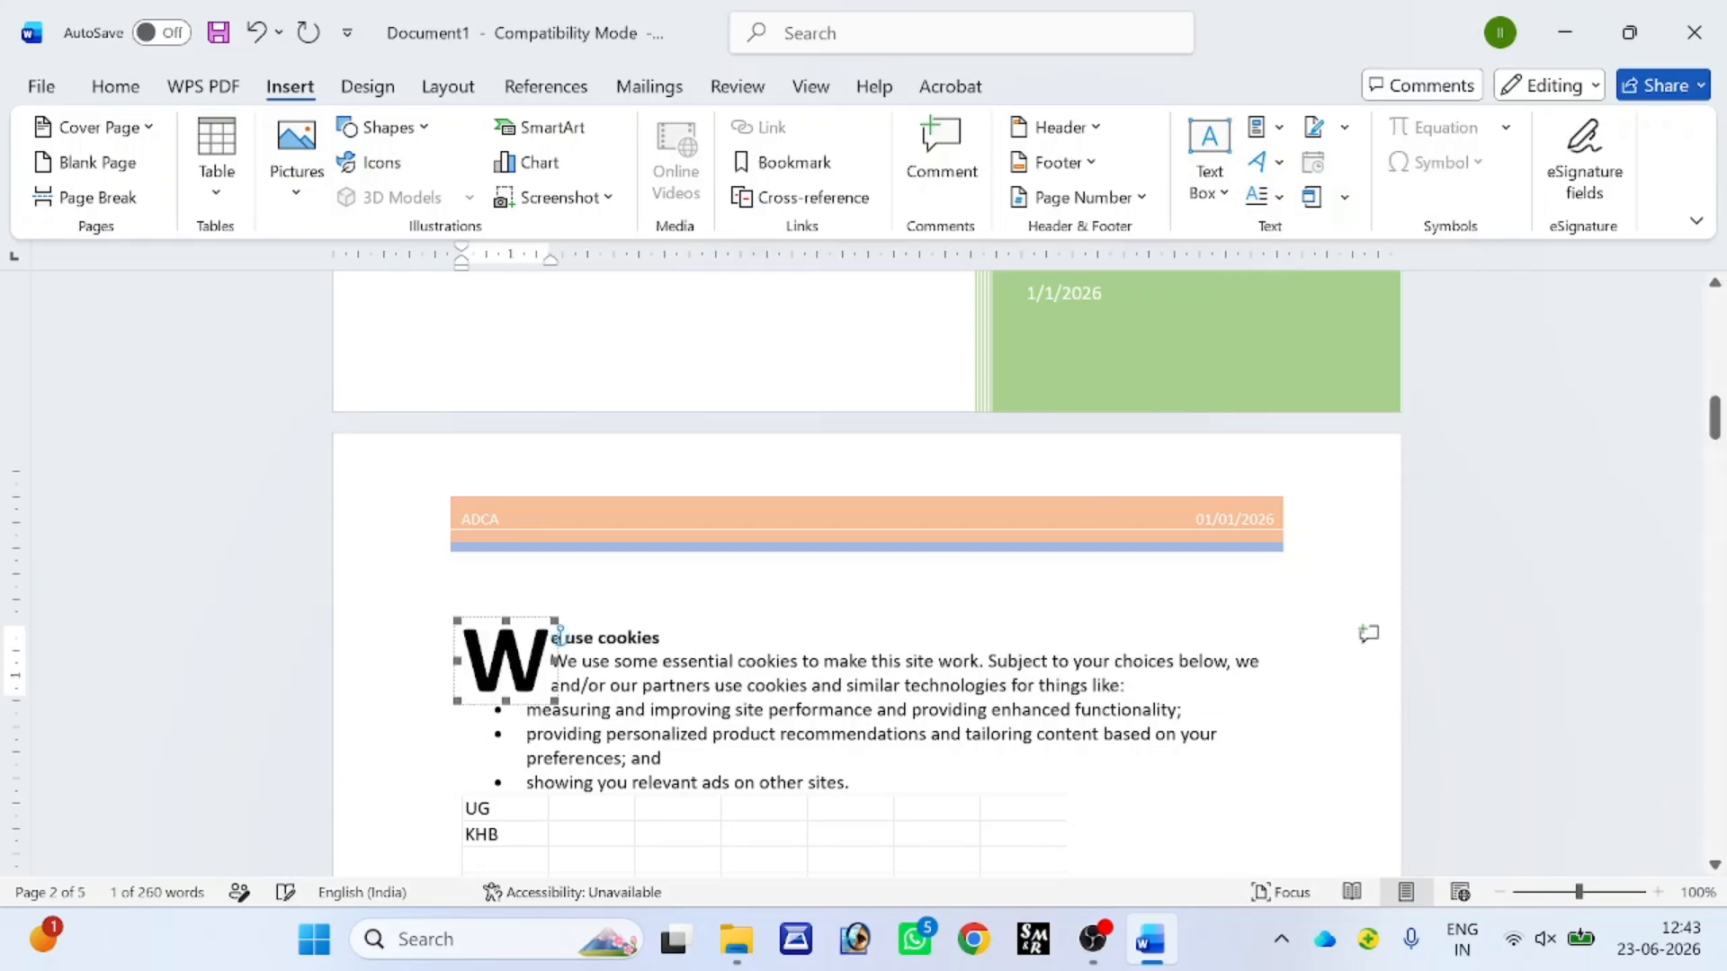
- Add a drop cap to the last "A better way to write cover letters" heading on the page numbered 3, and position it In margin
{"action": "scroll", "coordinate": [647, 586], "scroll_direction": "up", "scroll_amount": 10}
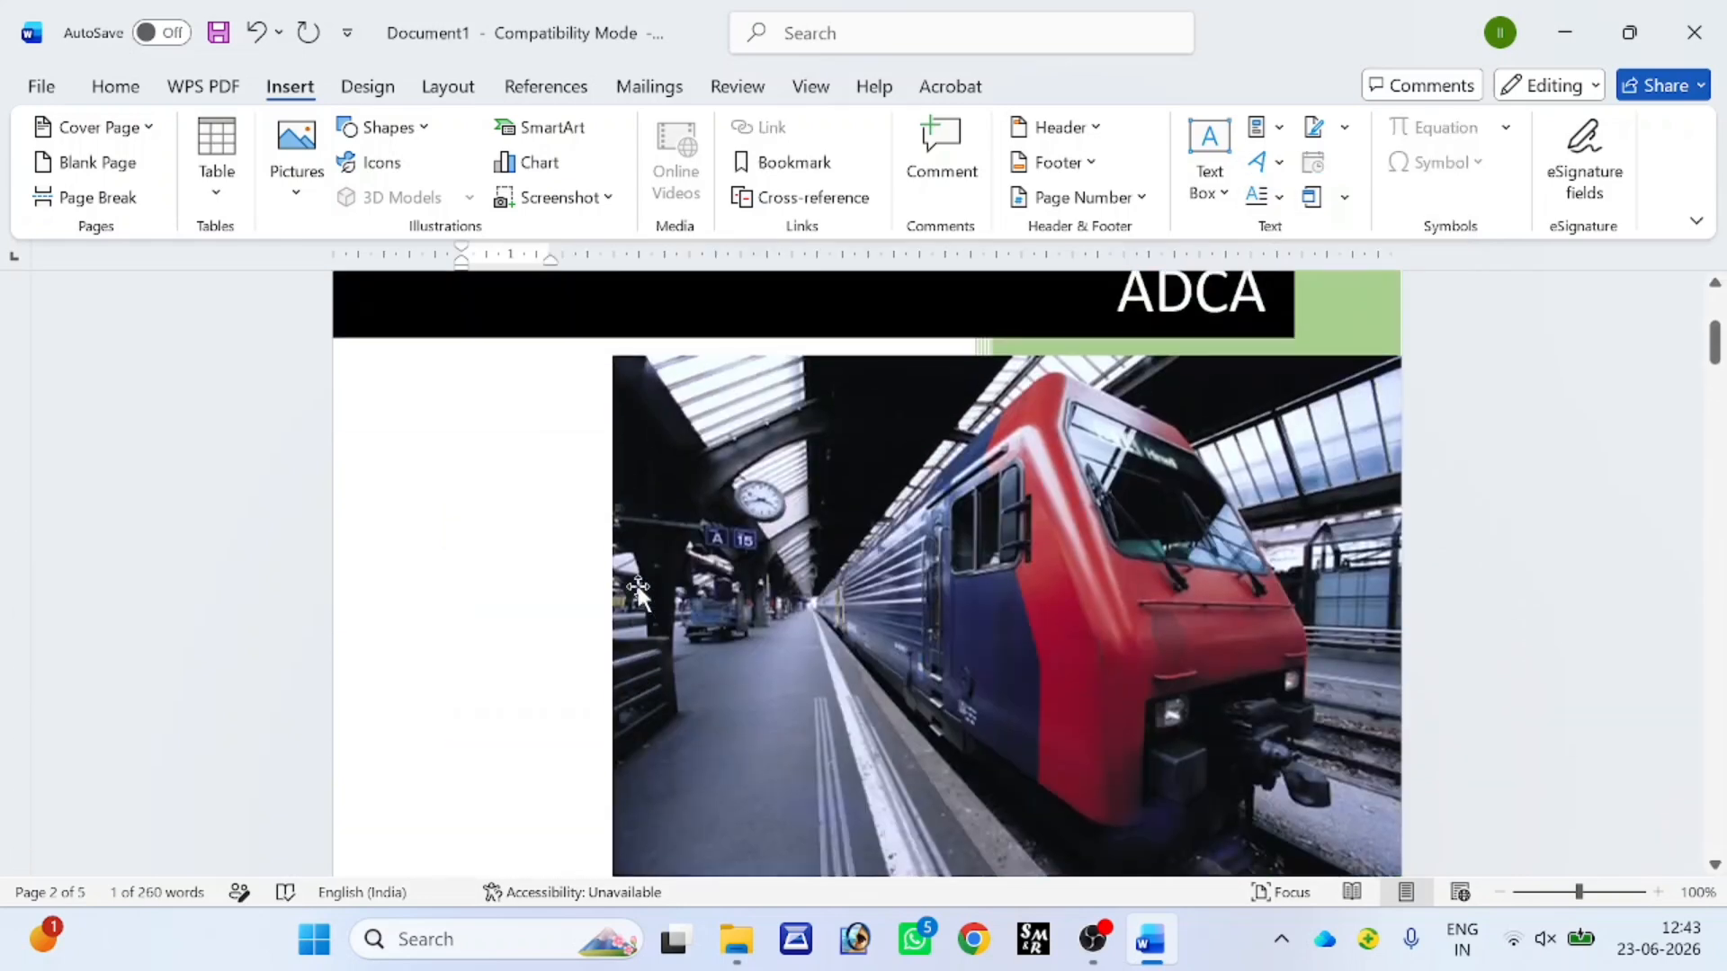
{"action": "scroll", "coordinate": [638, 591], "scroll_direction": "down", "scroll_amount": 5}
{"action": "scroll", "coordinate": [637, 591], "scroll_direction": "down", "scroll_amount": 8}
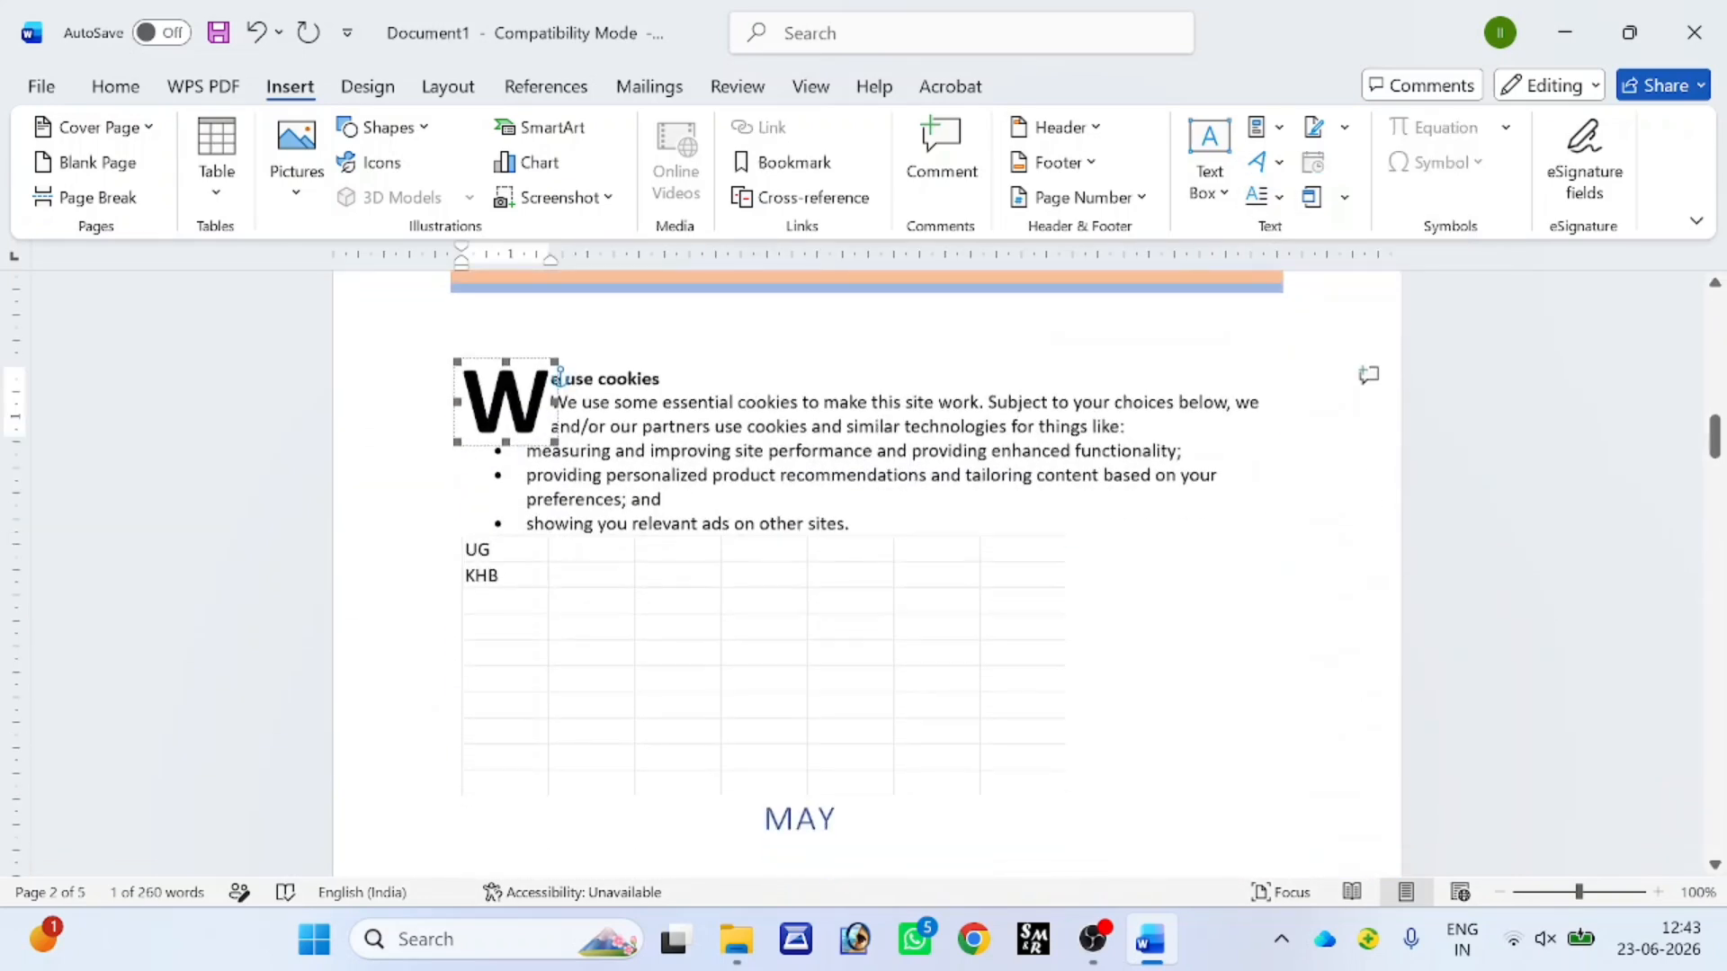
{"action": "scroll", "coordinate": [640, 598], "scroll_direction": "down", "scroll_amount": 9}
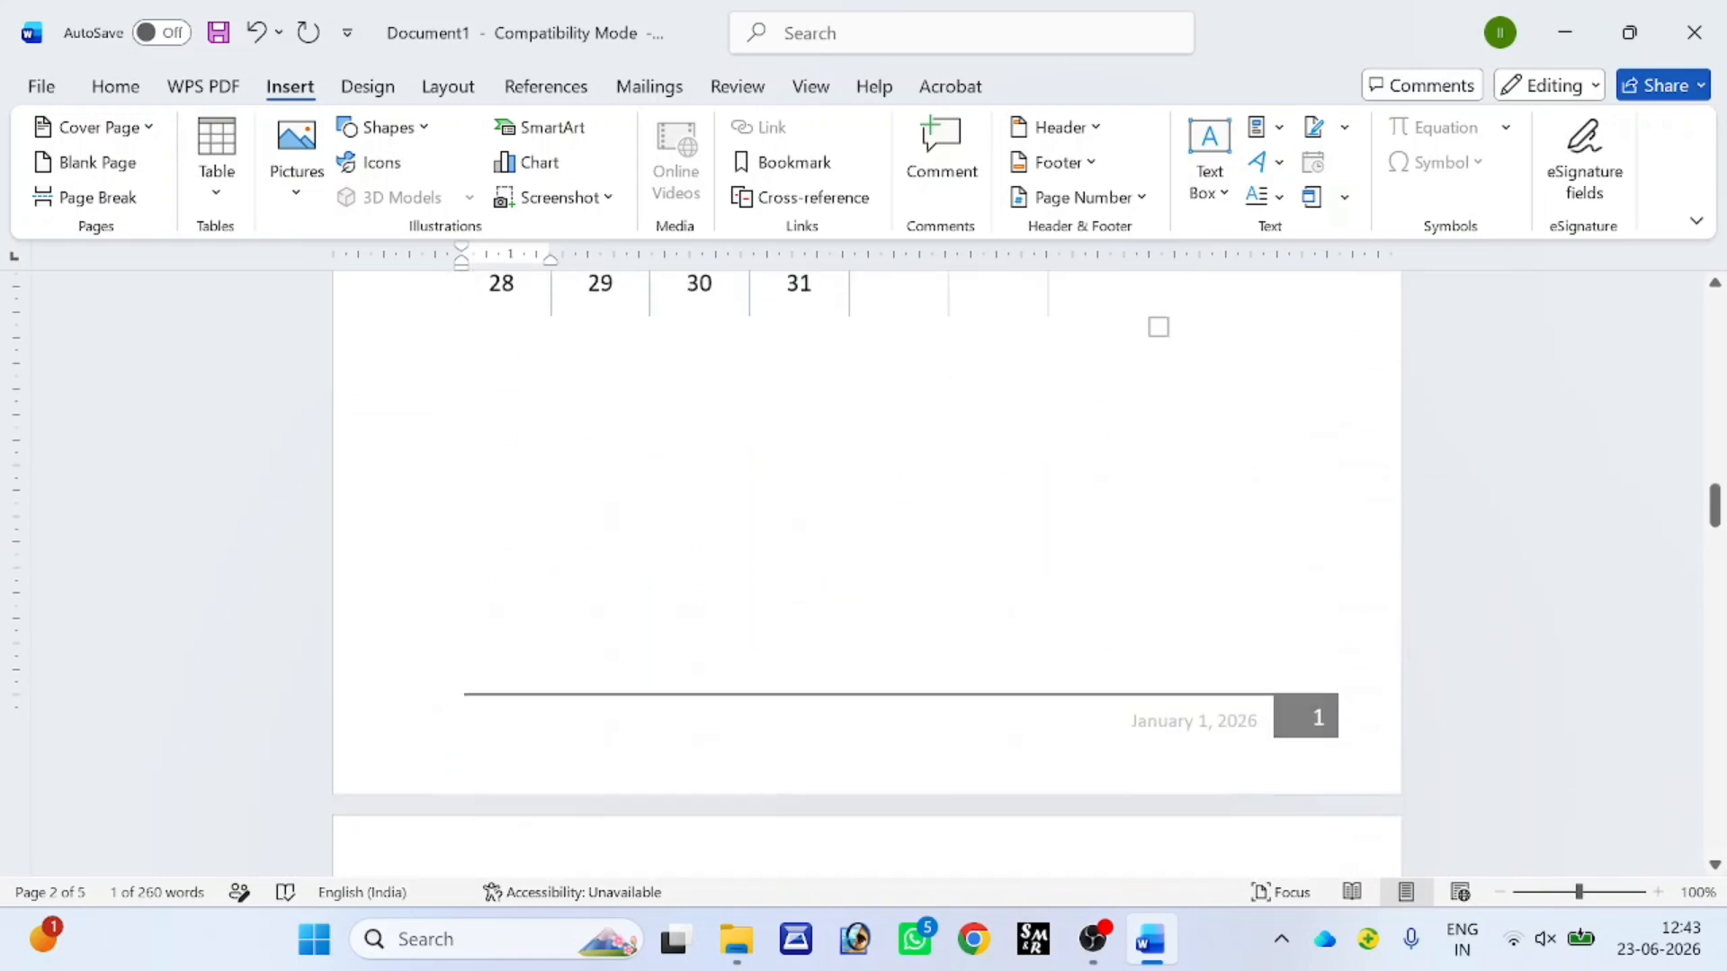
{"action": "scroll", "coordinate": [638, 591], "scroll_direction": "down", "scroll_amount": 15}
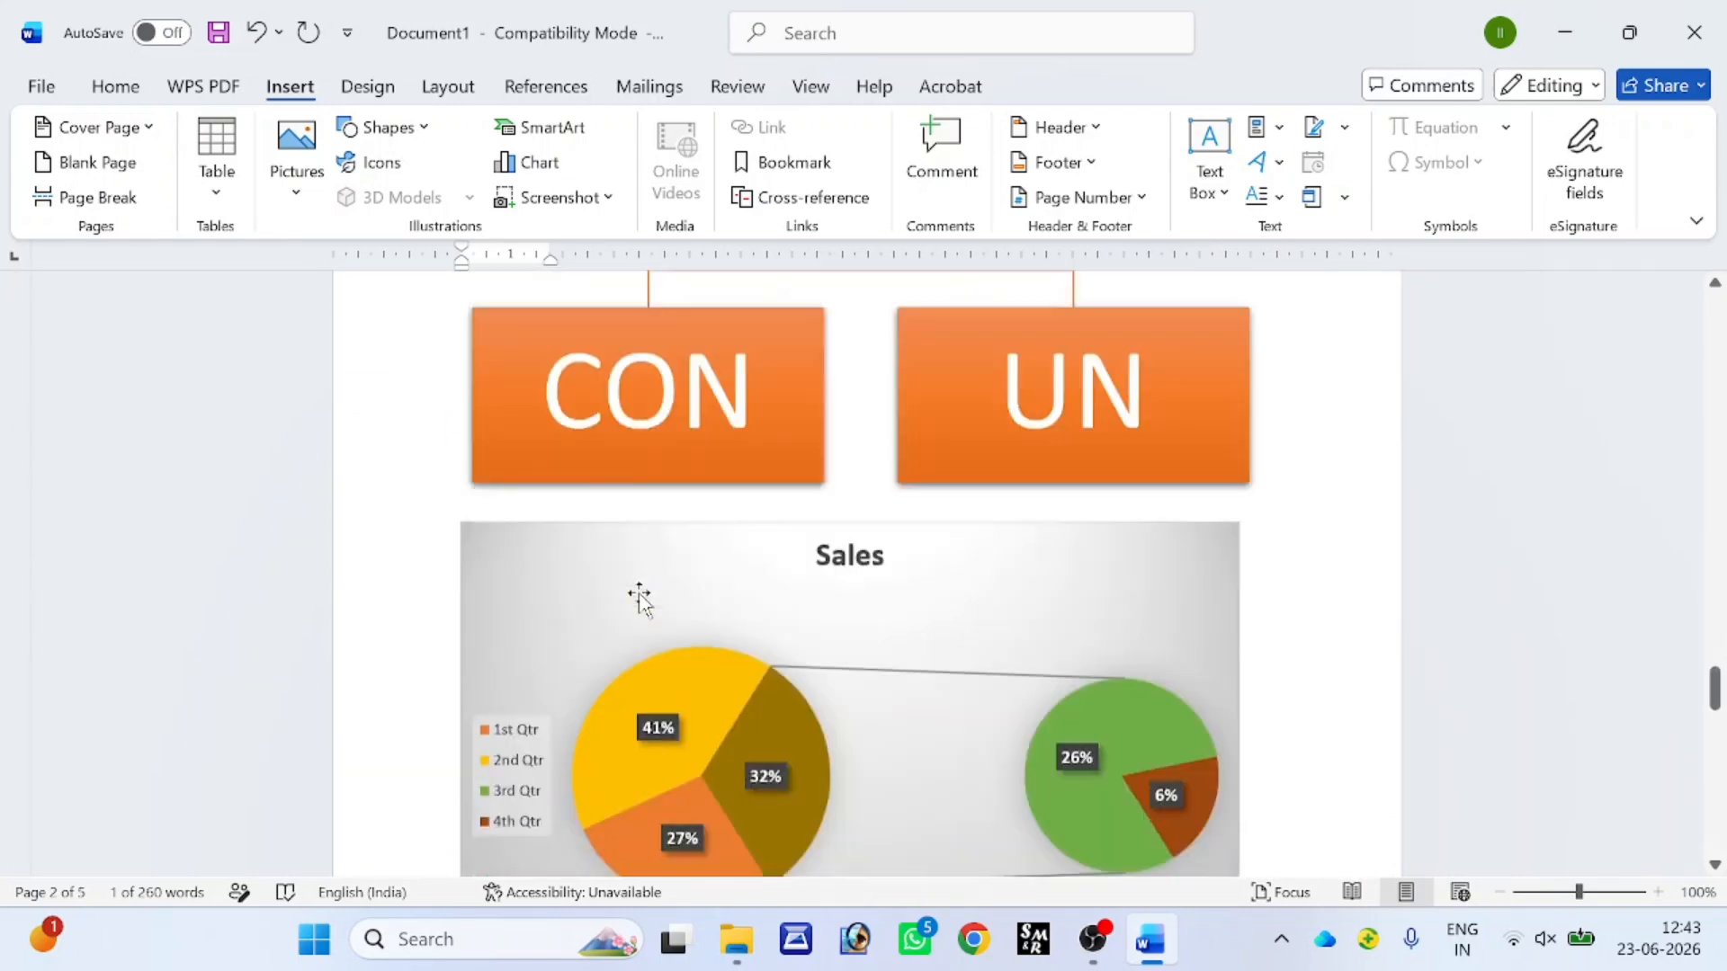
{"action": "scroll", "coordinate": [867, 575], "scroll_direction": "down", "scroll_amount": 3}
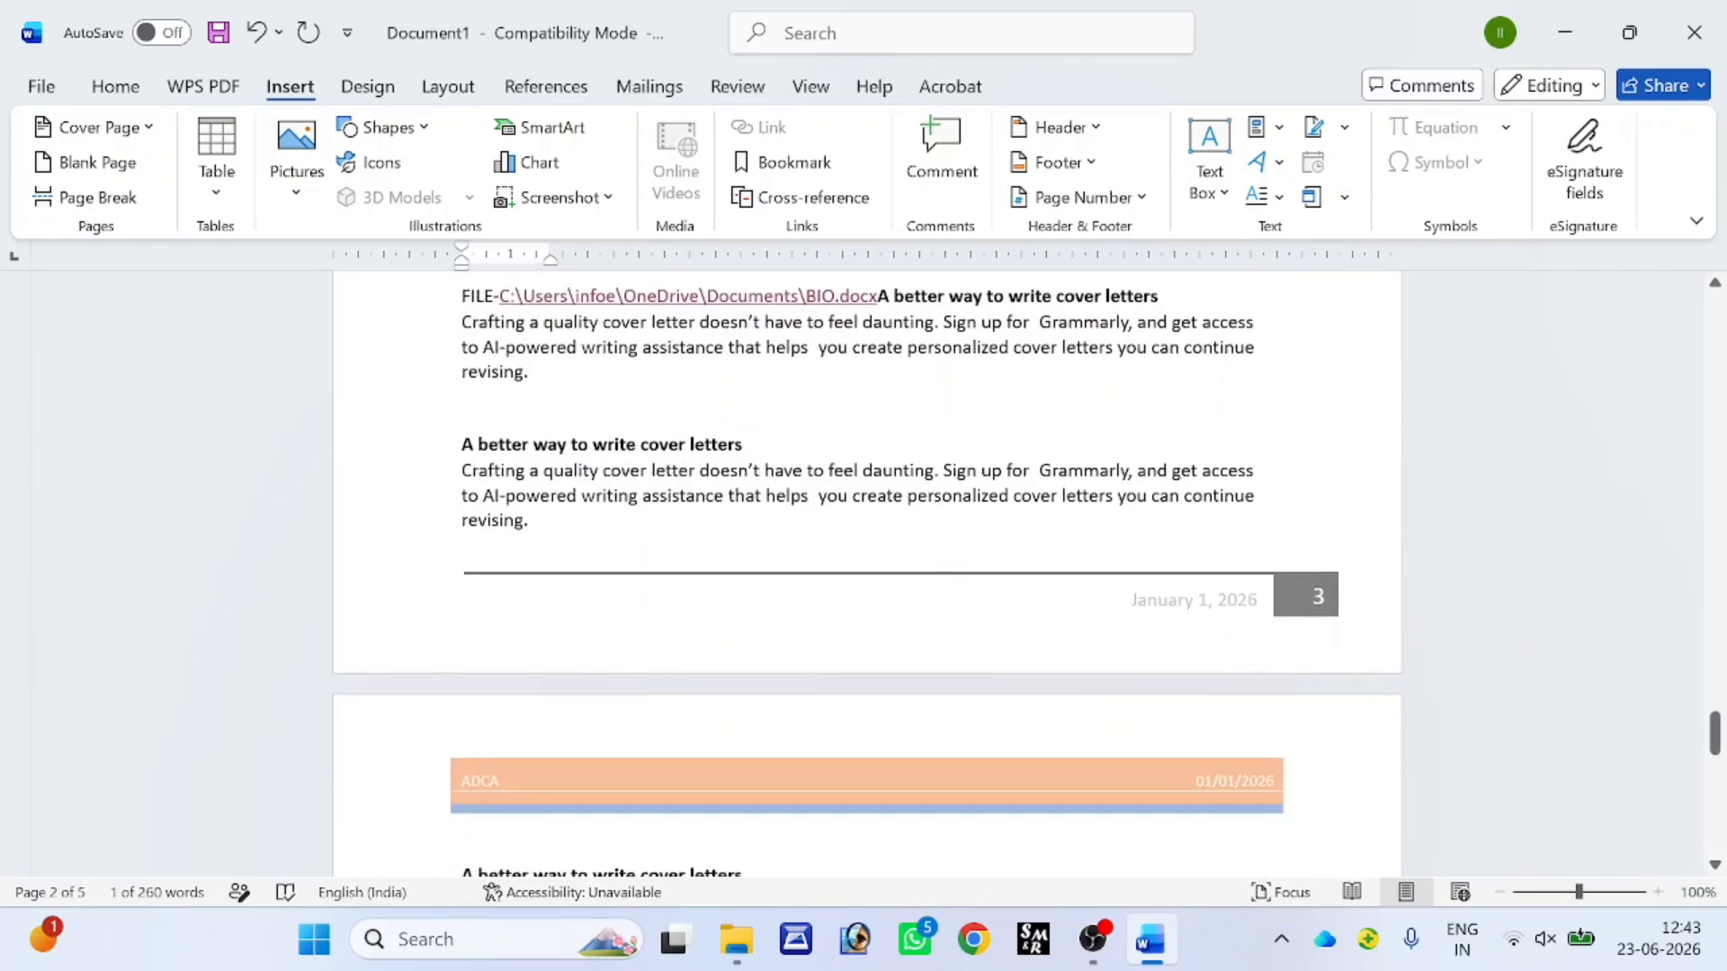
{"action": "left_click_drag", "start_coordinate": [462, 444], "coordinate": [473, 444]}
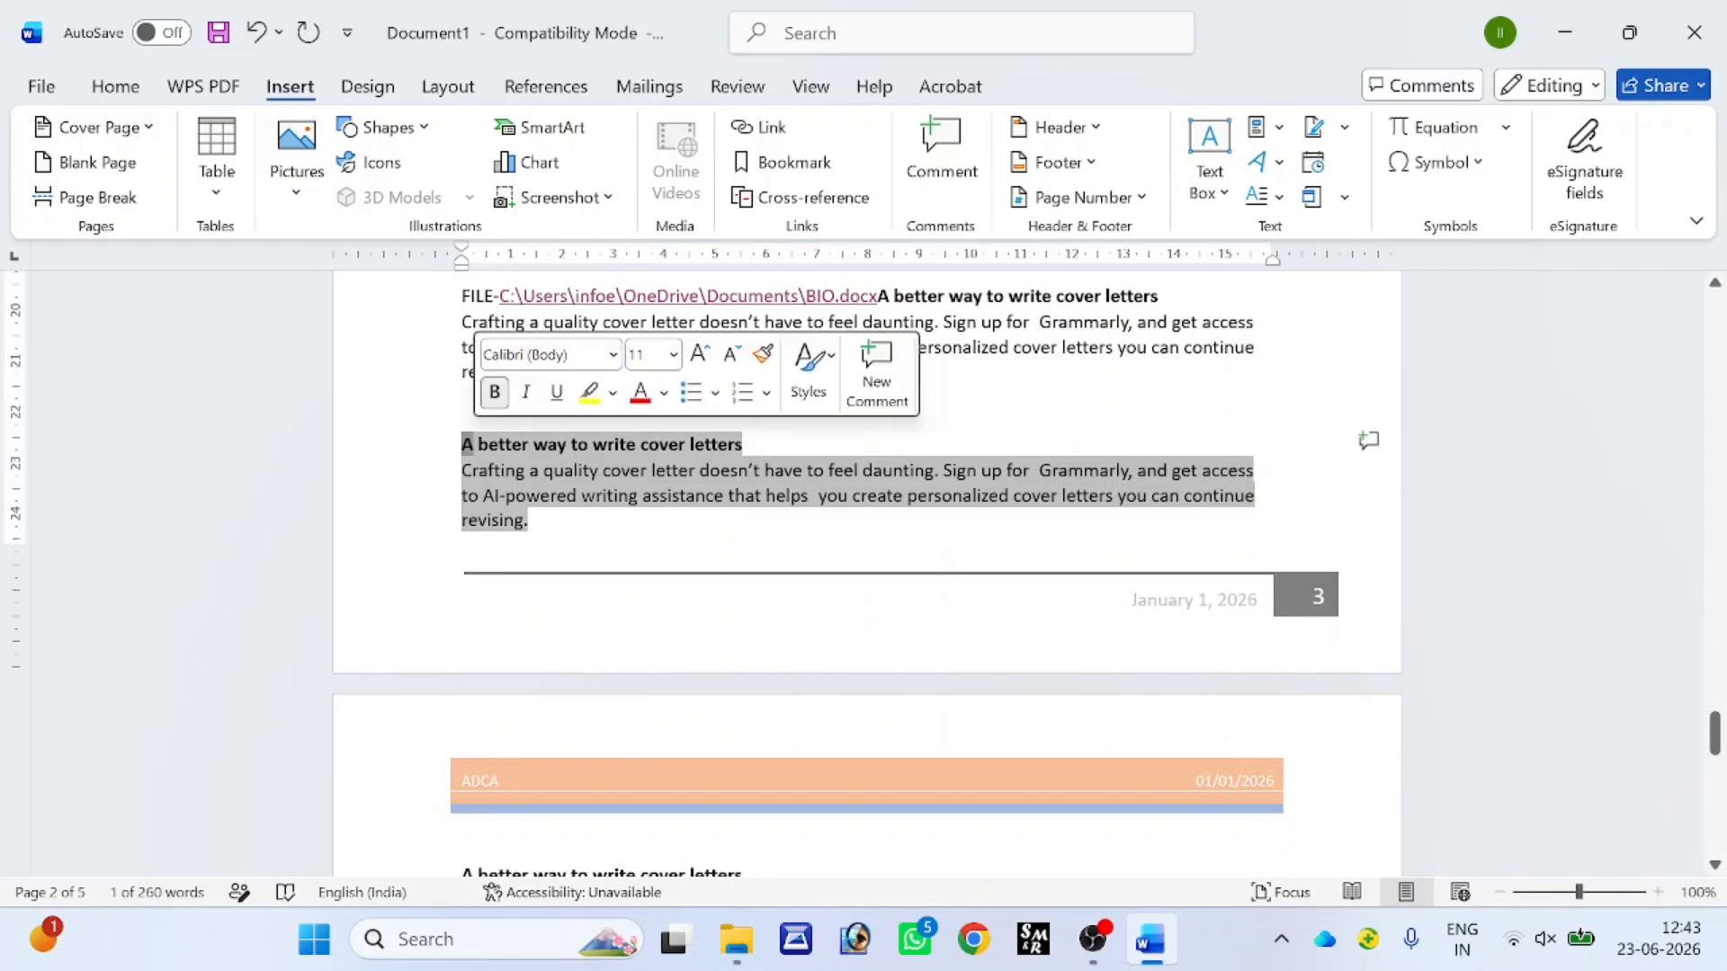
{"action": "left_click", "coordinate": [1208, 175]}
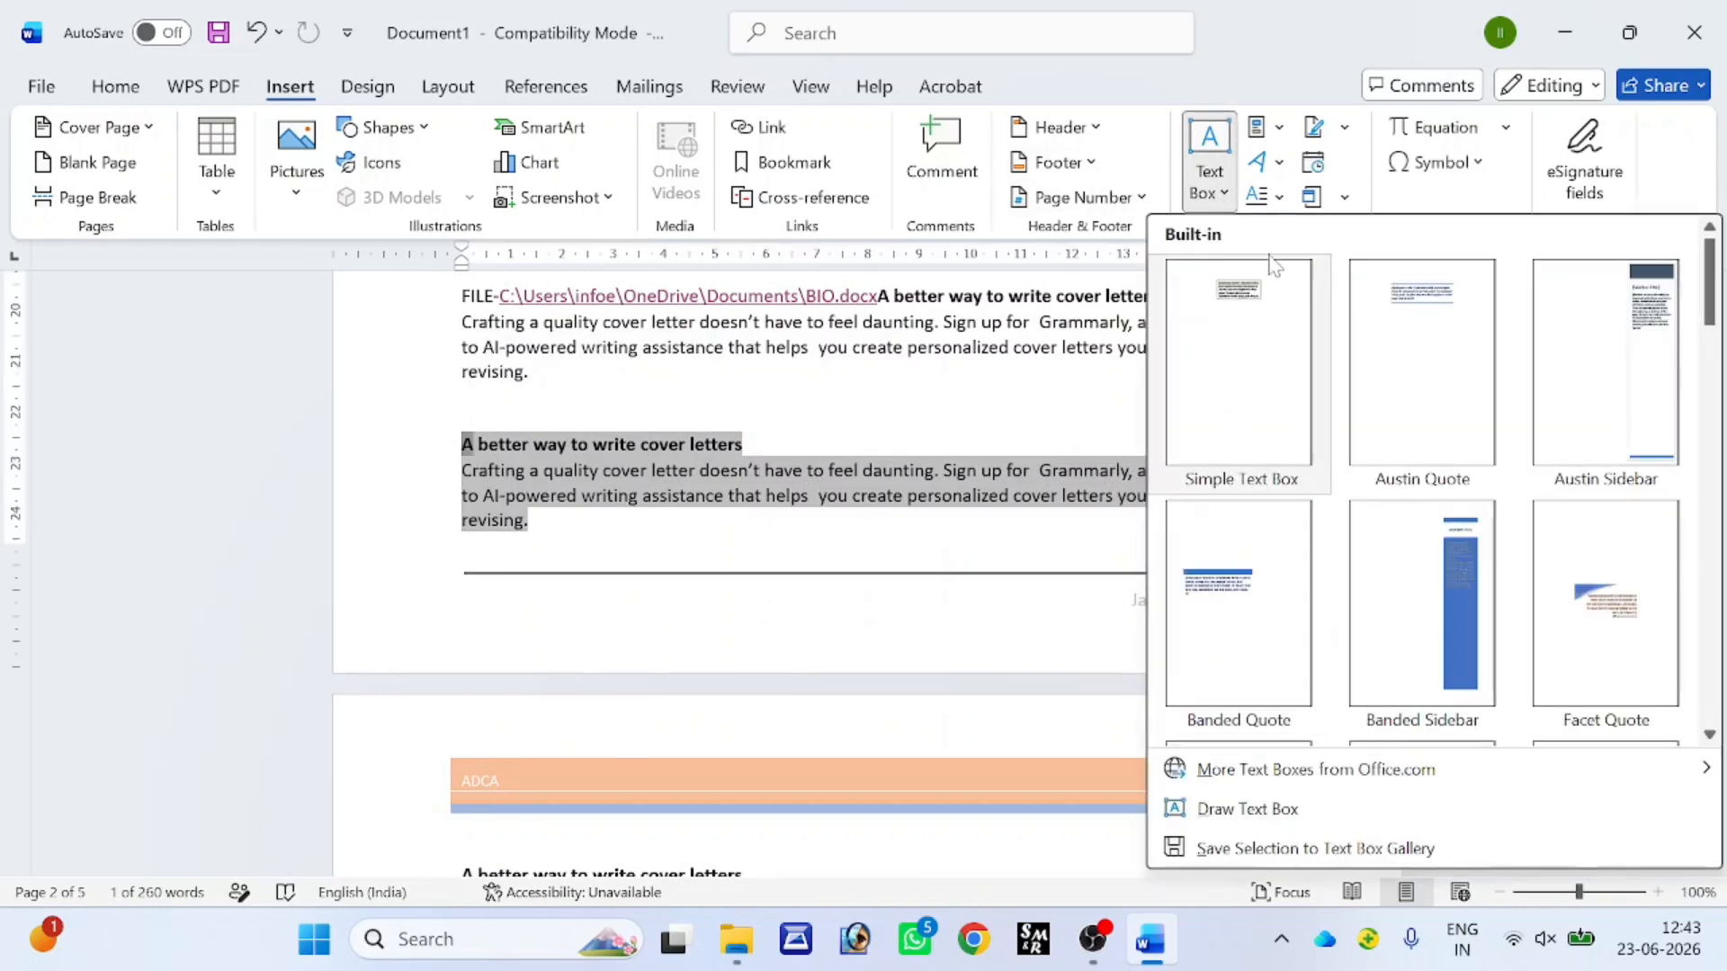
{"action": "left_click", "coordinate": [1281, 196]}
{"action": "left_click", "coordinate": [1299, 308]}
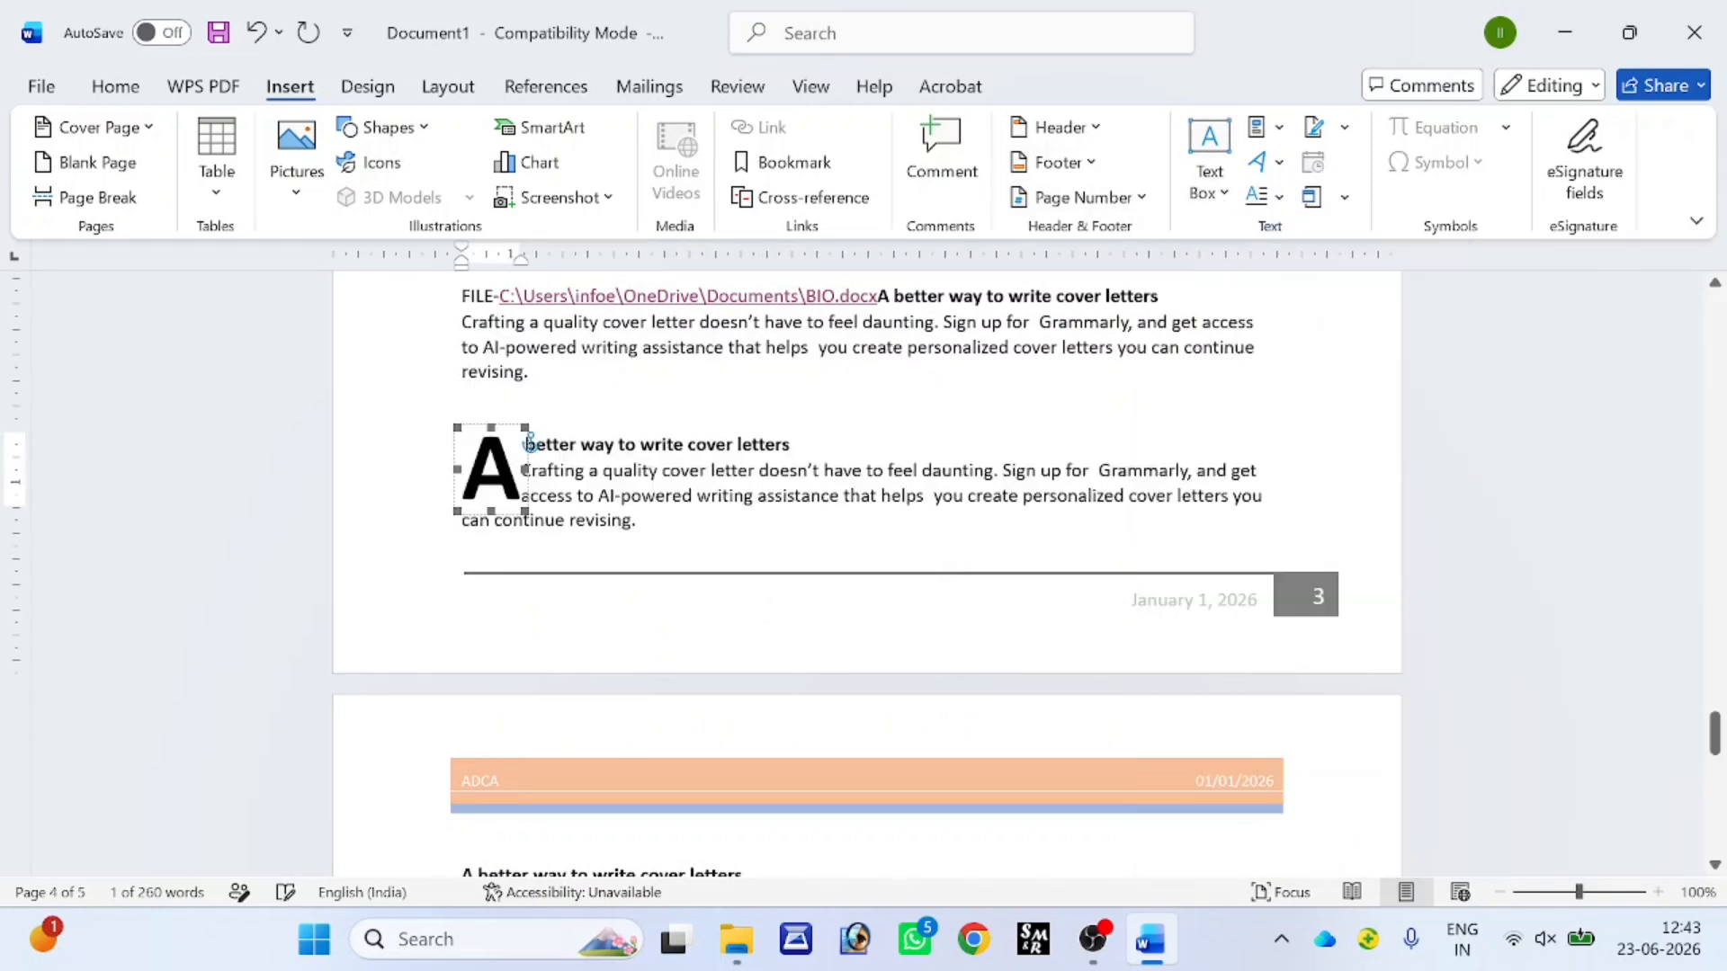
{"action": "left_click", "coordinate": [1268, 196]}
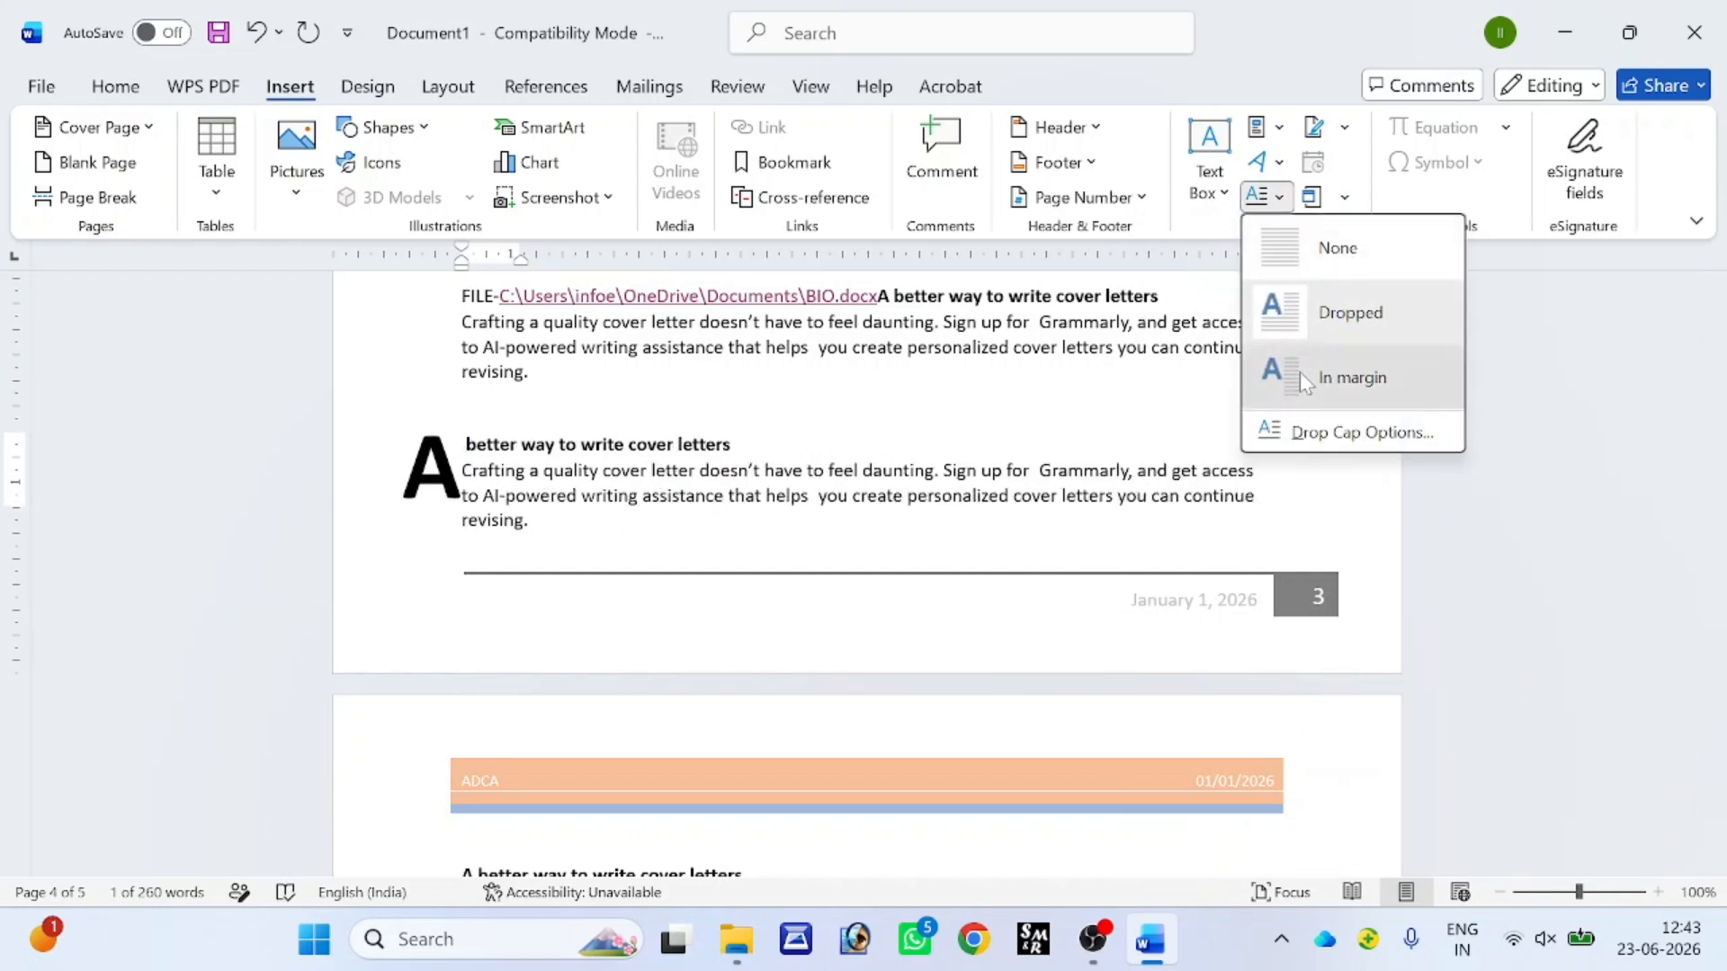
{"action": "left_click", "coordinate": [1306, 379]}
- Through the drop cap options, add a Dropped capital to the "Crafting a quality cover letter" text below that heading, with more lines to drop
{"action": "triple_click", "coordinate": [469, 444]}
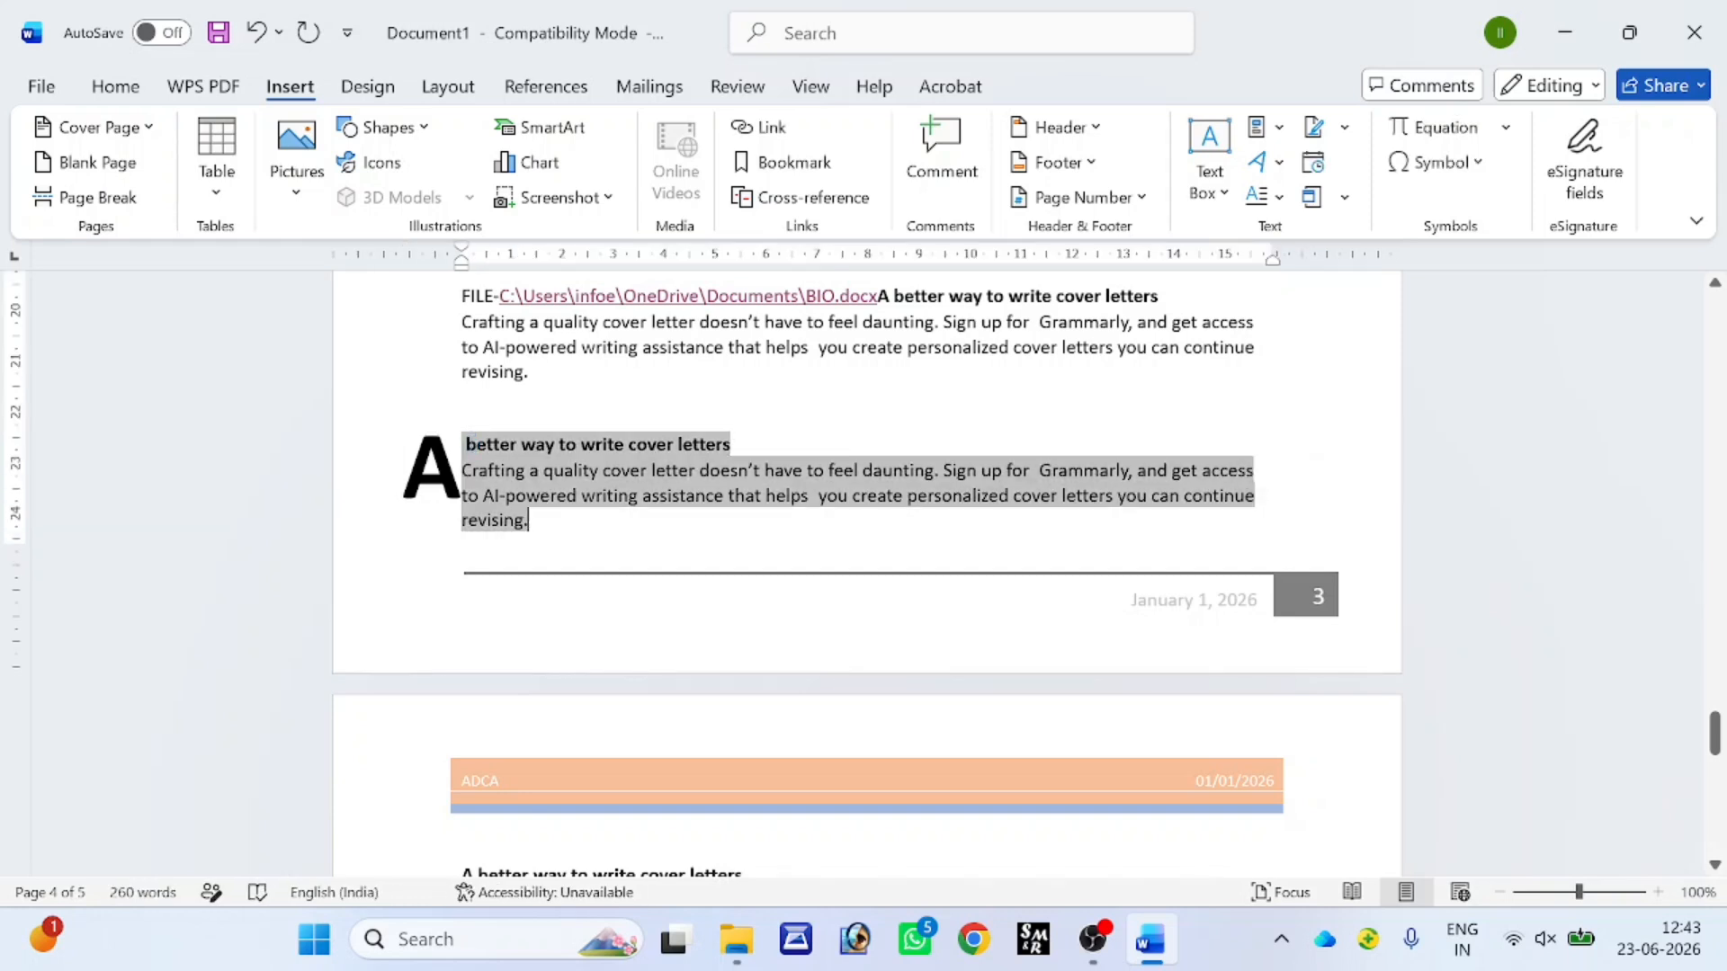
{"action": "left_click", "coordinate": [1266, 195]}
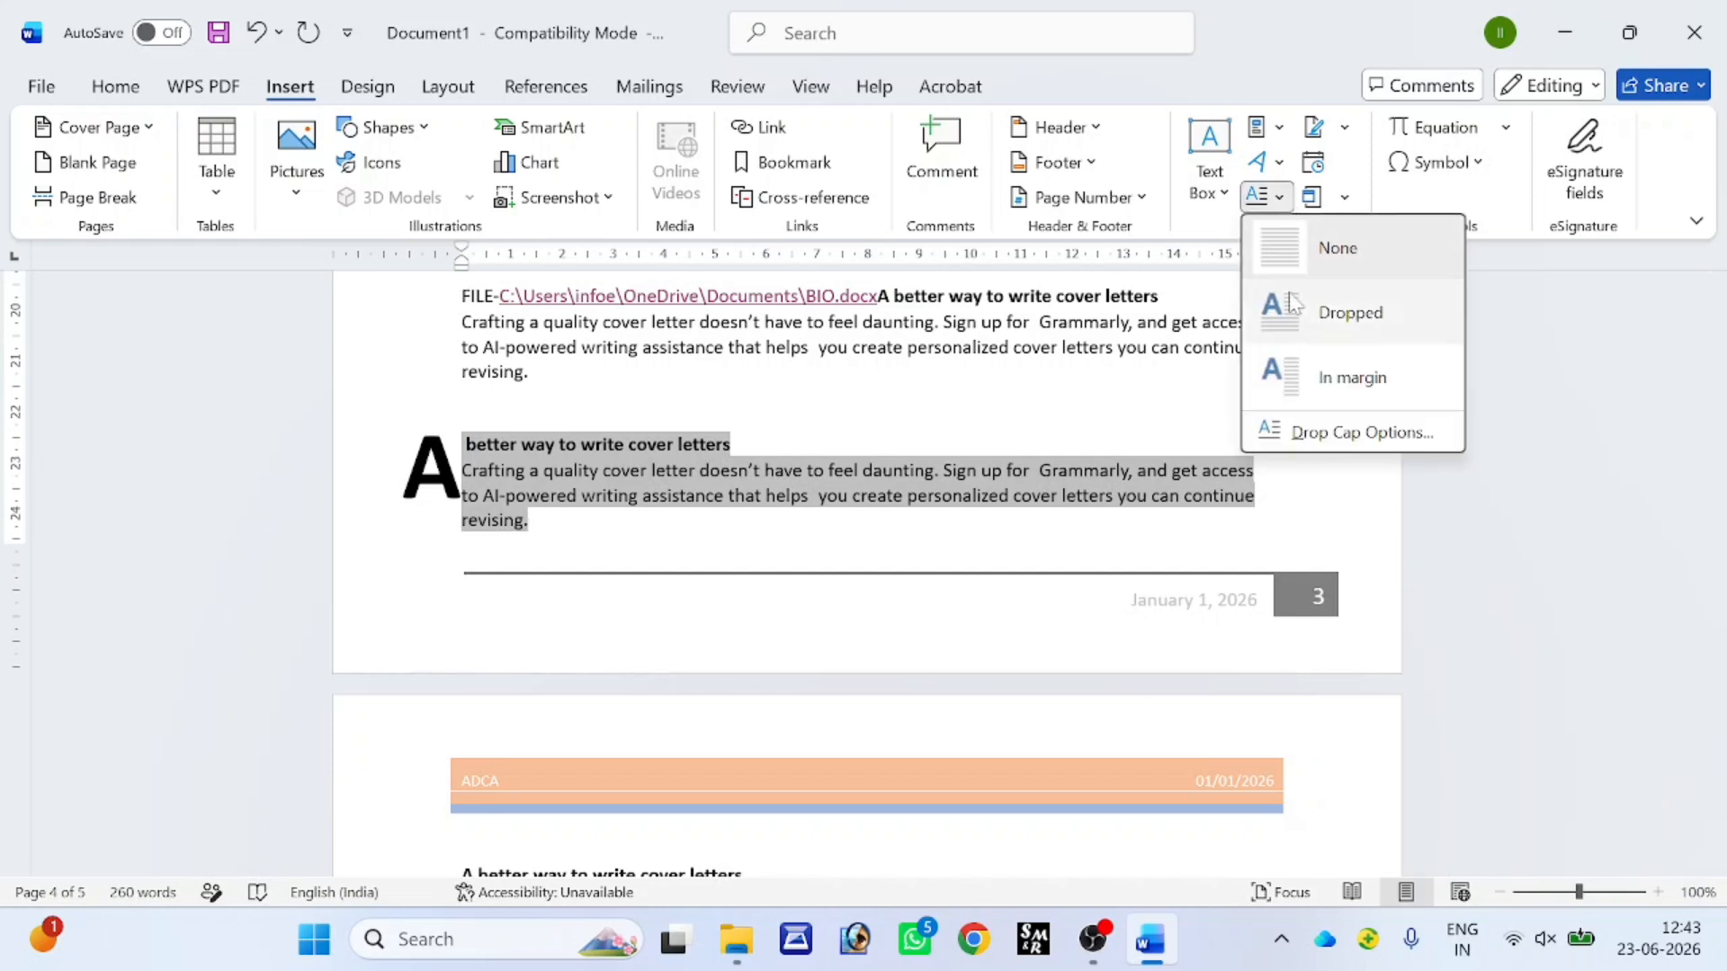
{"action": "left_click", "coordinate": [1299, 434]}
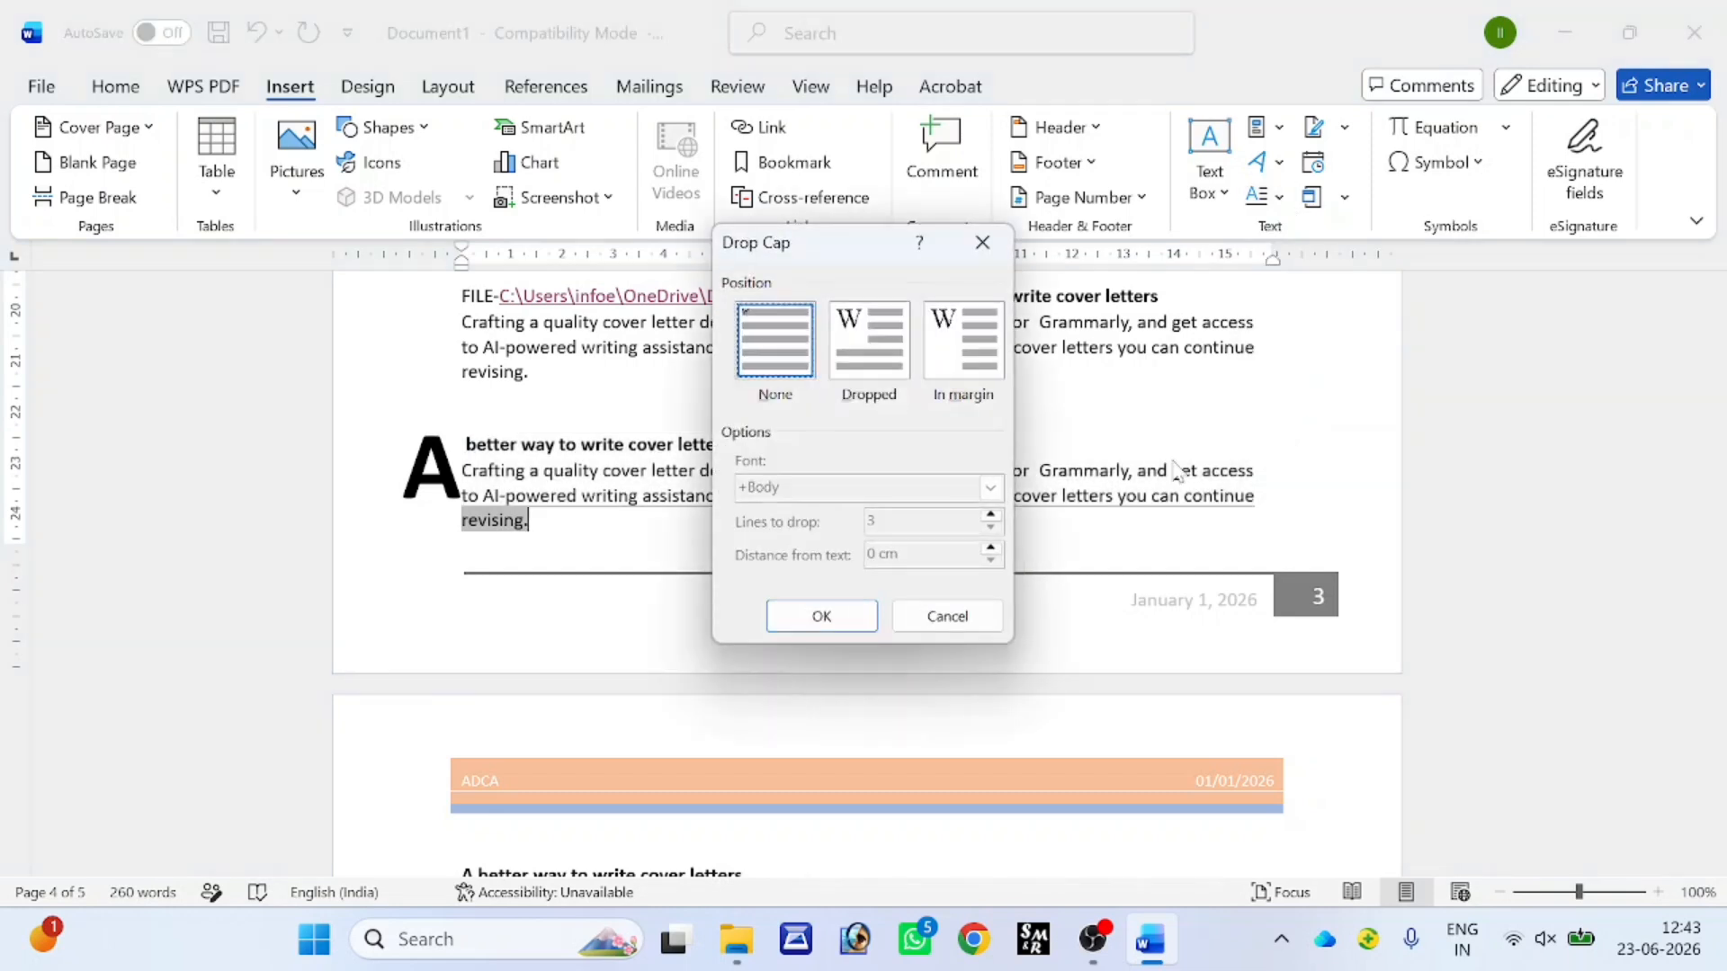
{"action": "left_click", "coordinate": [881, 373]}
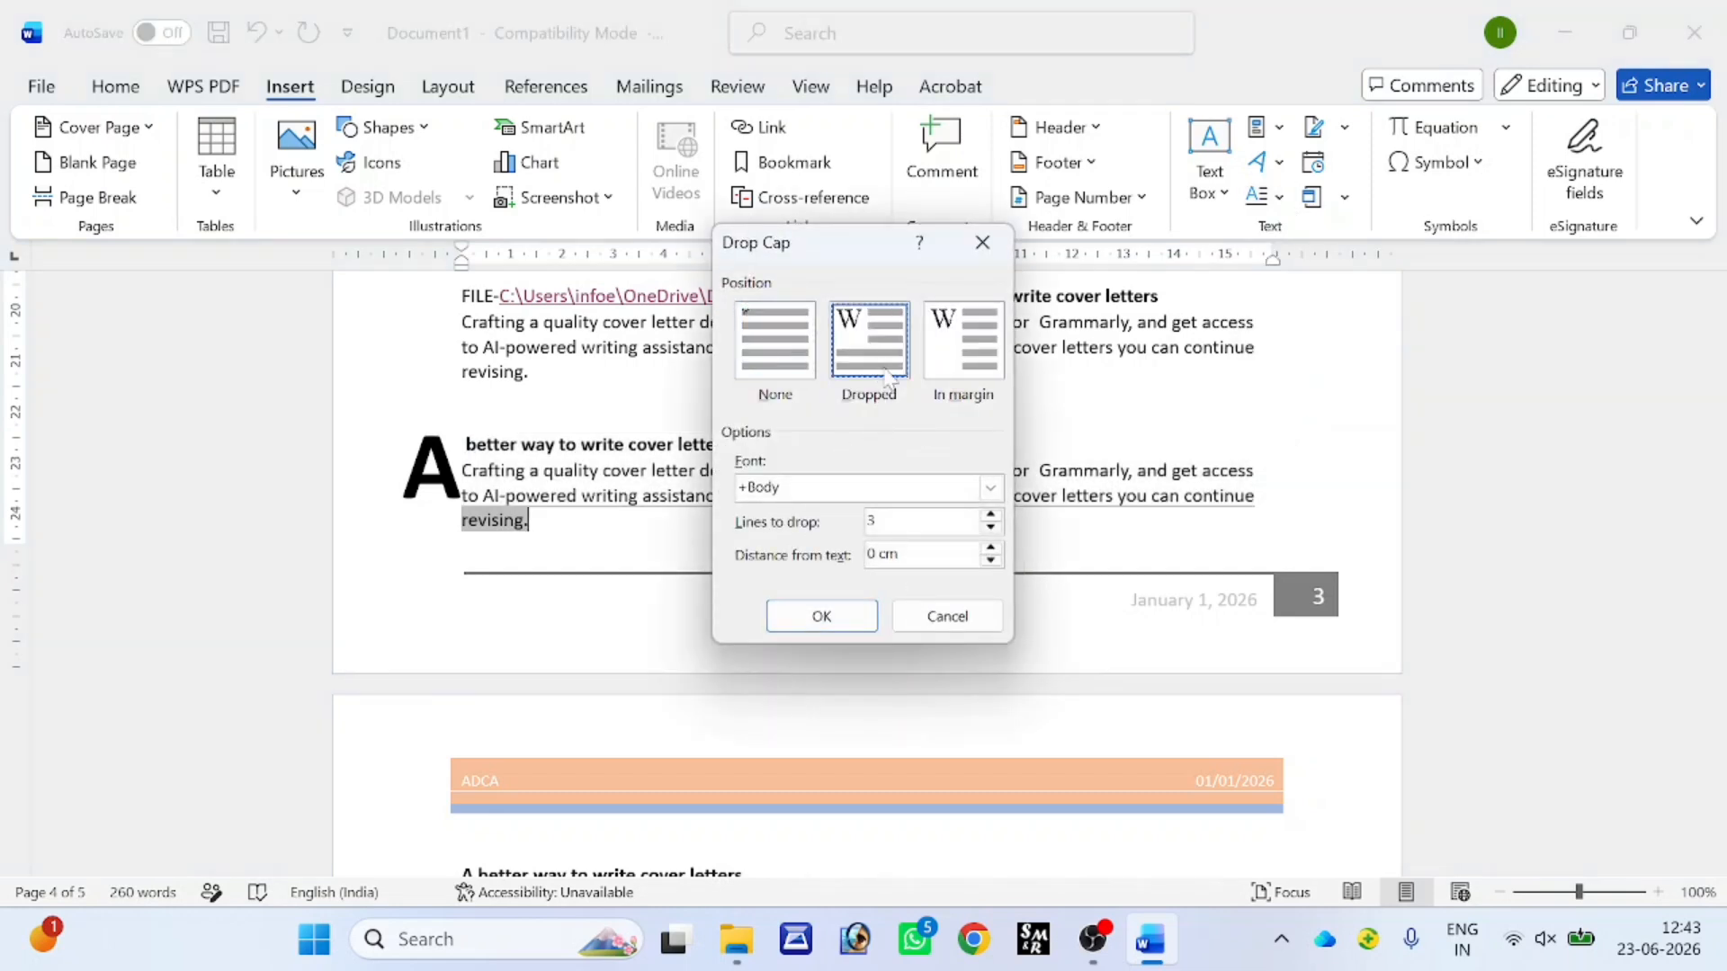
{"action": "left_click", "coordinate": [991, 516]}
{"action": "left_click", "coordinate": [832, 616]}
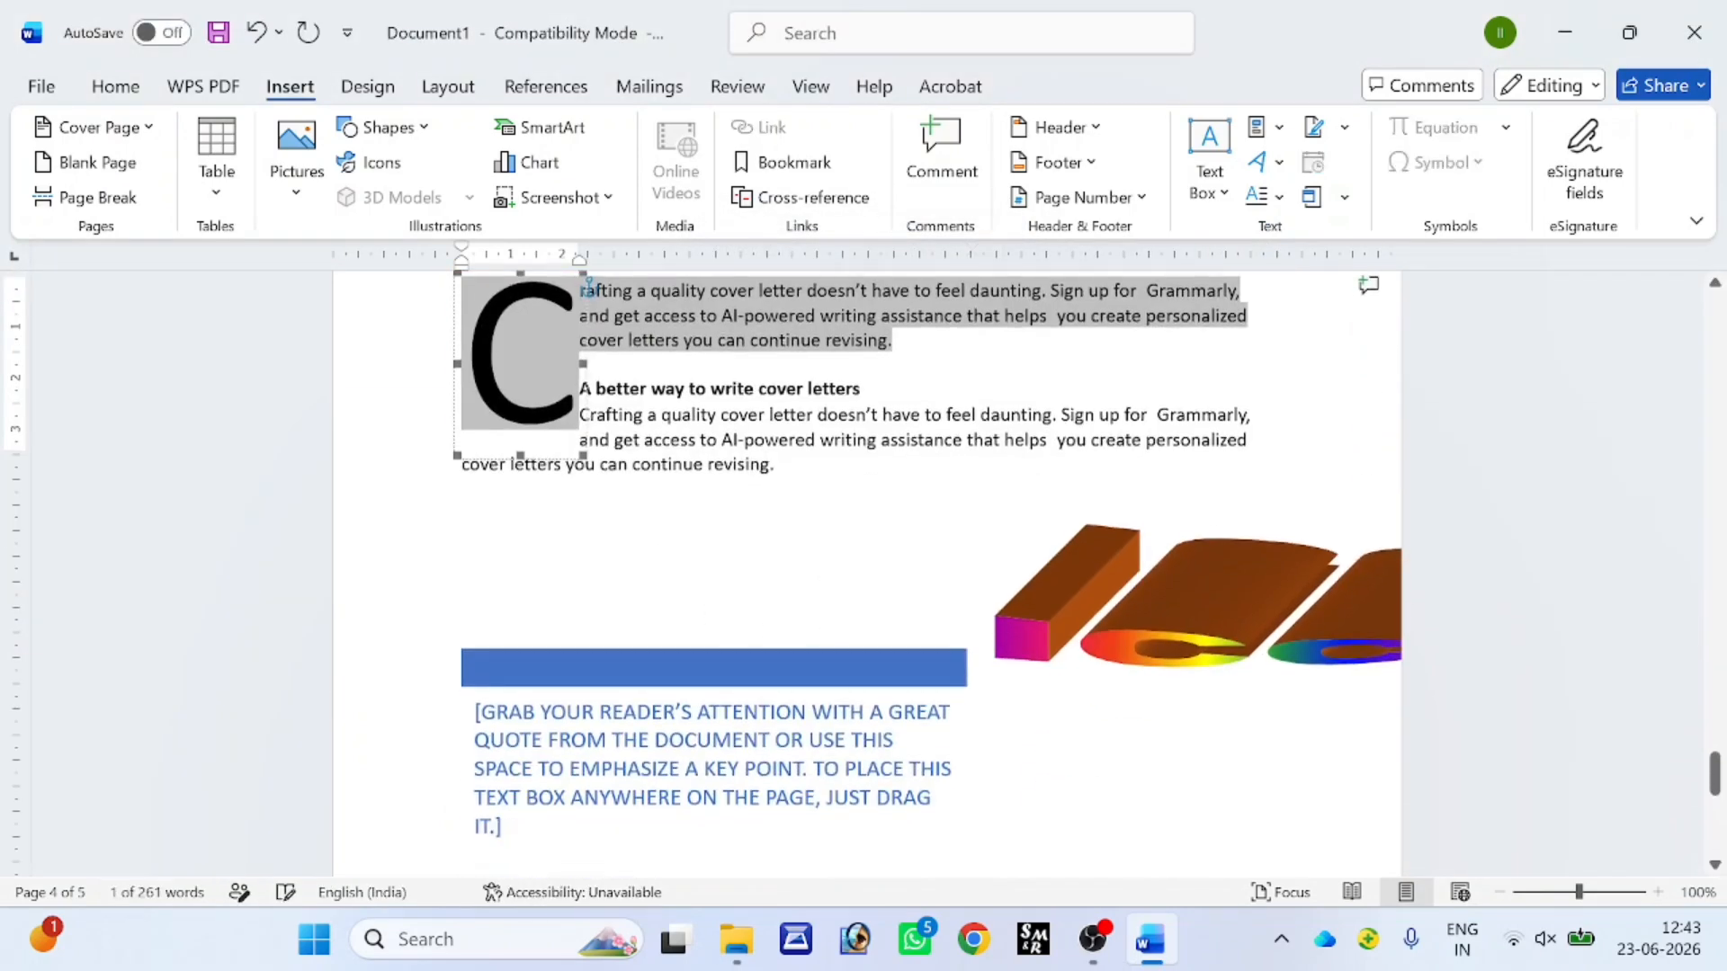
- Examine the in-margin and dropped capitals across the last two pages of the document
{"action": "scroll", "coordinate": [629, 413], "scroll_direction": "up", "scroll_amount": 3}
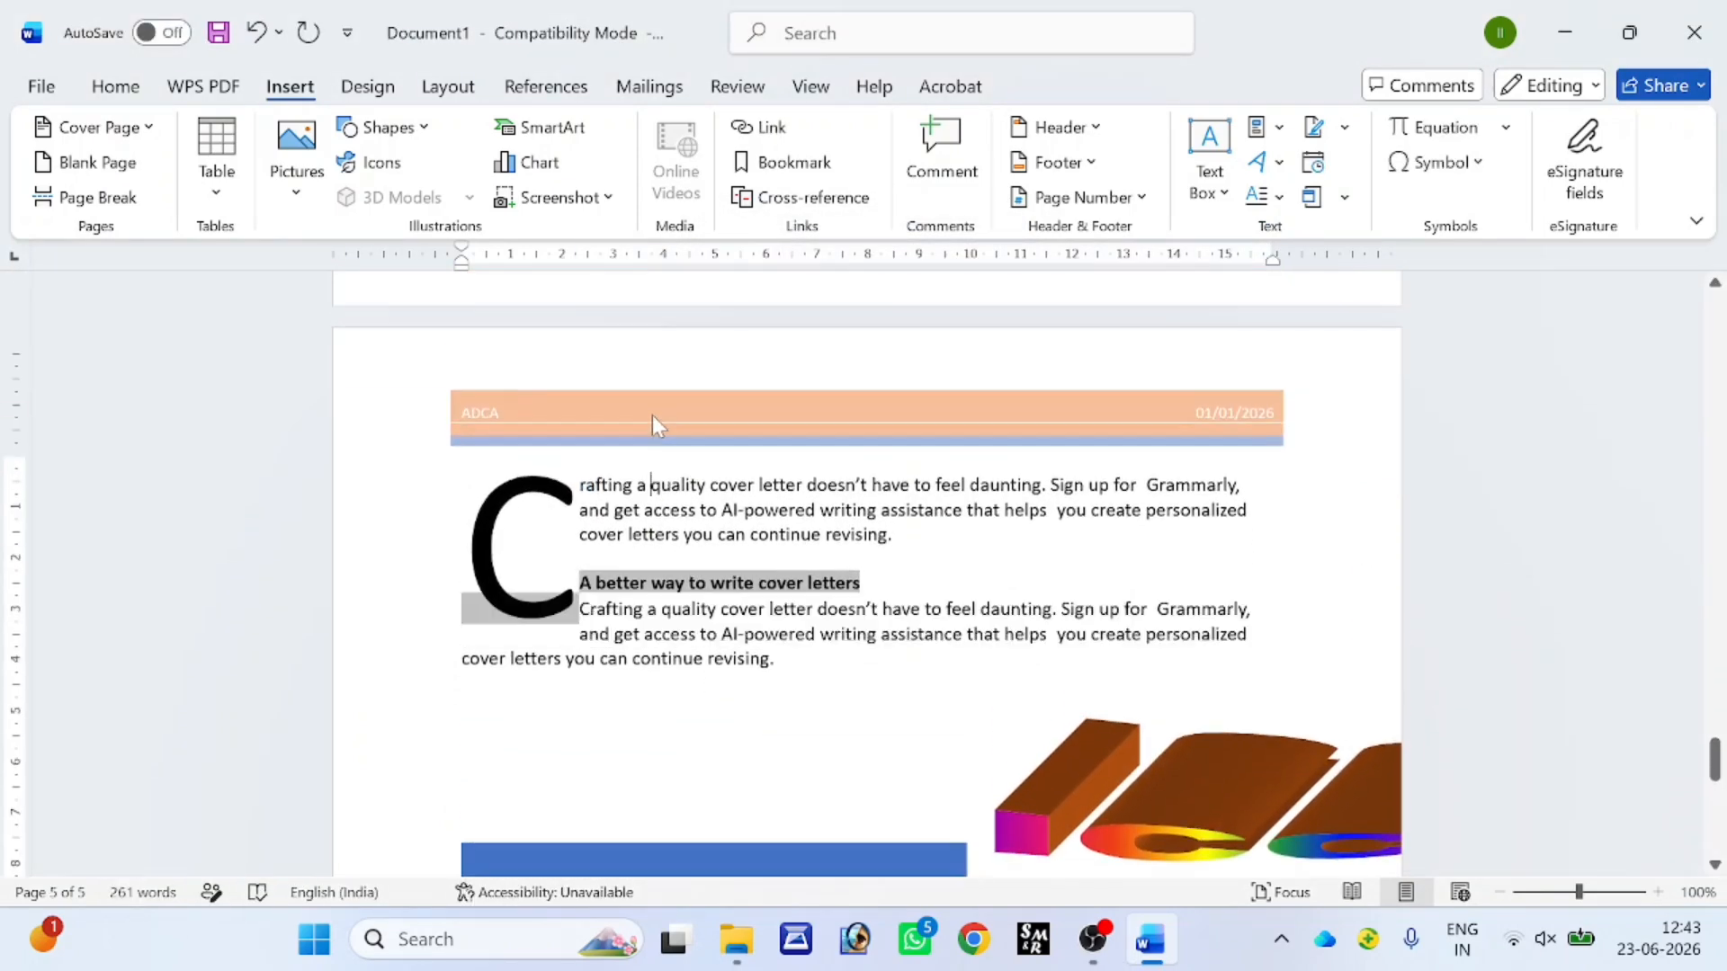
{"action": "scroll", "coordinate": [651, 414], "scroll_direction": "up", "scroll_amount": 5}
{"action": "scroll", "coordinate": [651, 414], "scroll_direction": "up", "scroll_amount": 10}
{"action": "scroll", "coordinate": [656, 423], "scroll_direction": "down", "scroll_amount": 7}
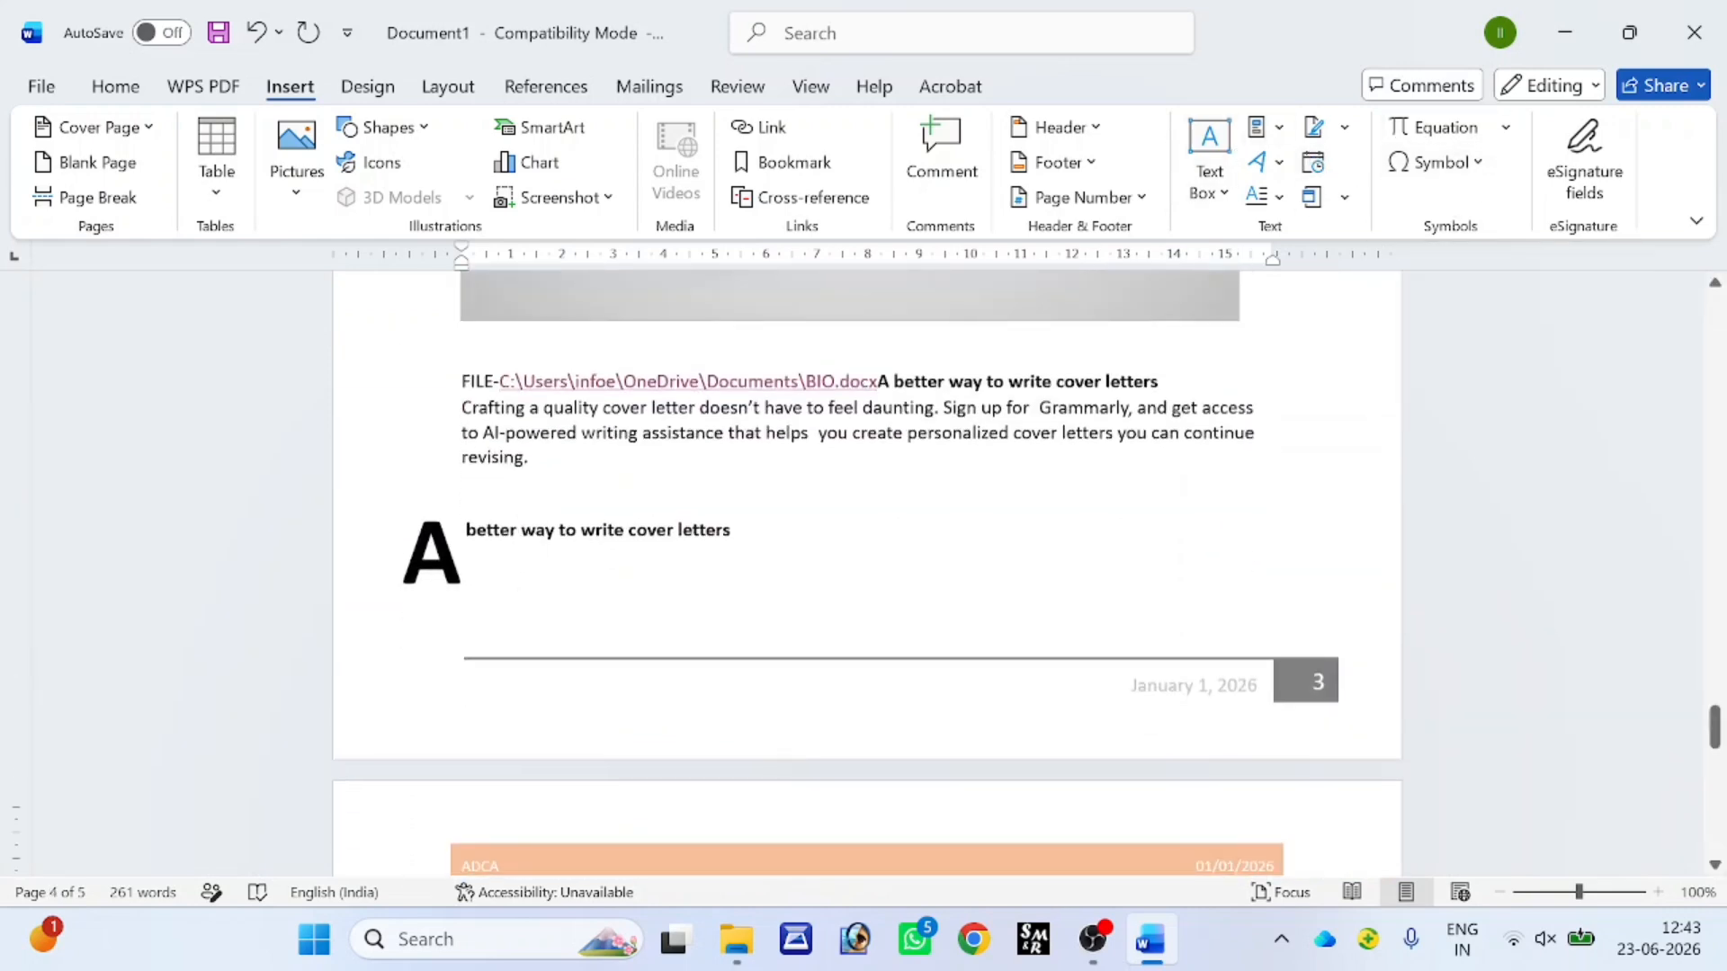
{"action": "left_click", "coordinate": [808, 529]}
{"action": "key", "text": "shift+Home"}
{"action": "scroll", "coordinate": [1079, 517], "scroll_direction": "down", "scroll_amount": 15}
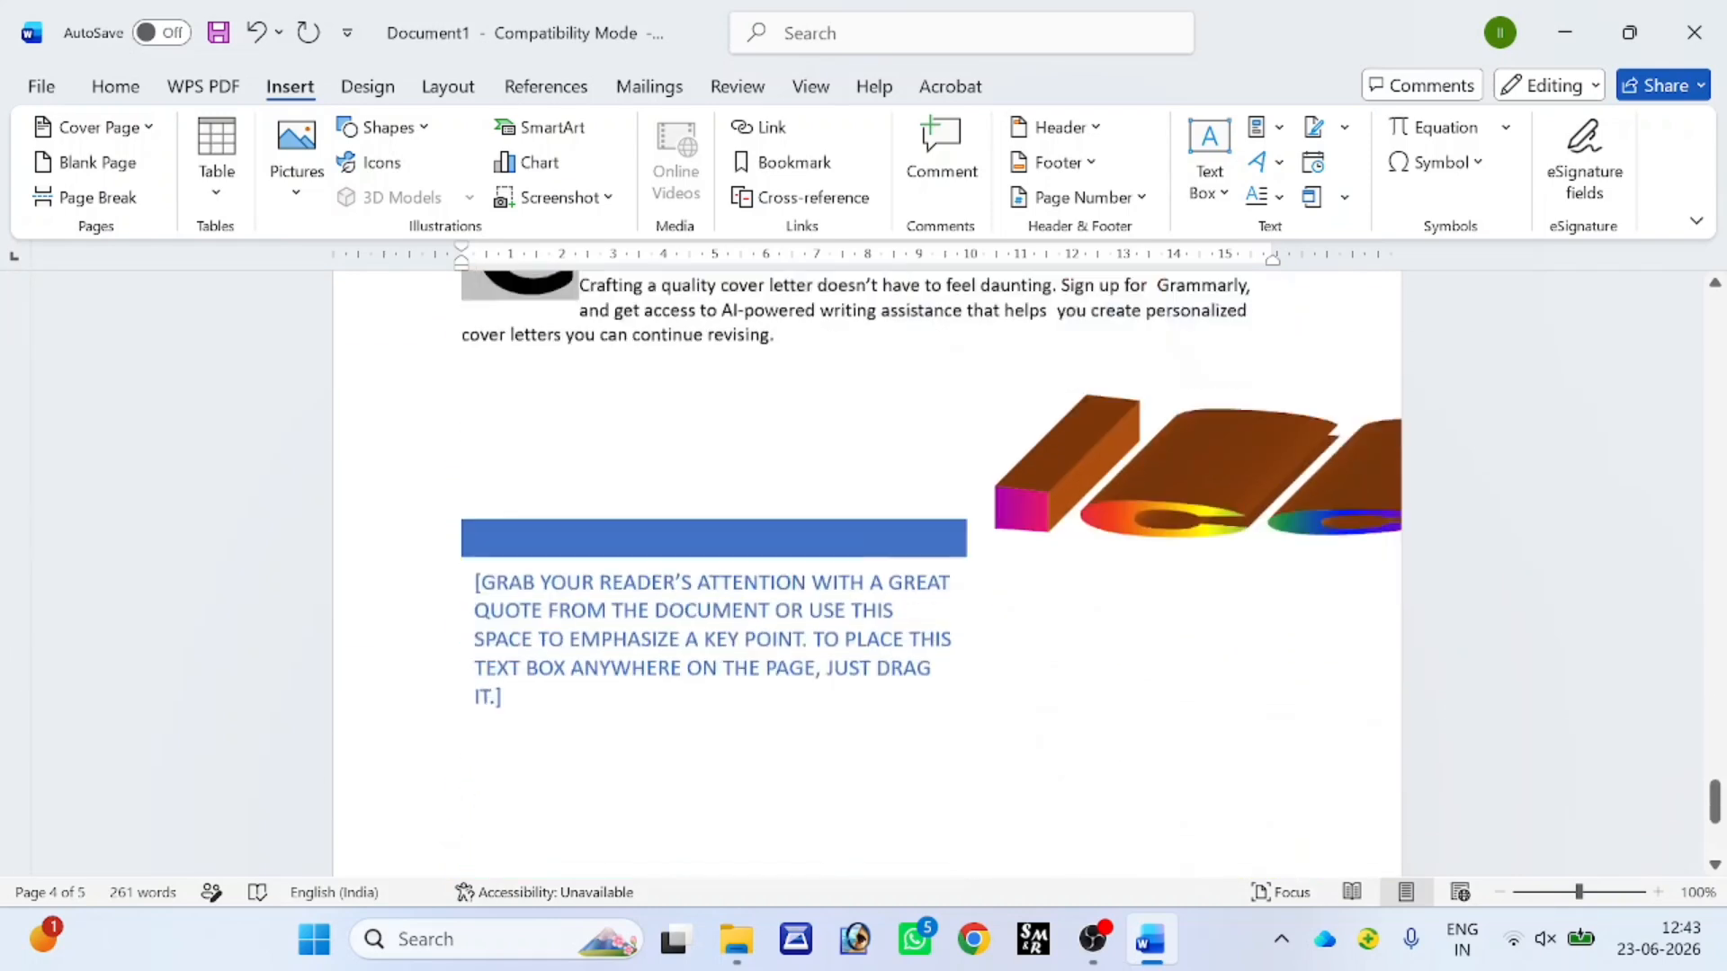
- Insert the built-in Binomial Theorem equation in the empty area of the last page
{"action": "scroll", "coordinate": [554, 500], "scroll_direction": "down", "scroll_amount": 7}
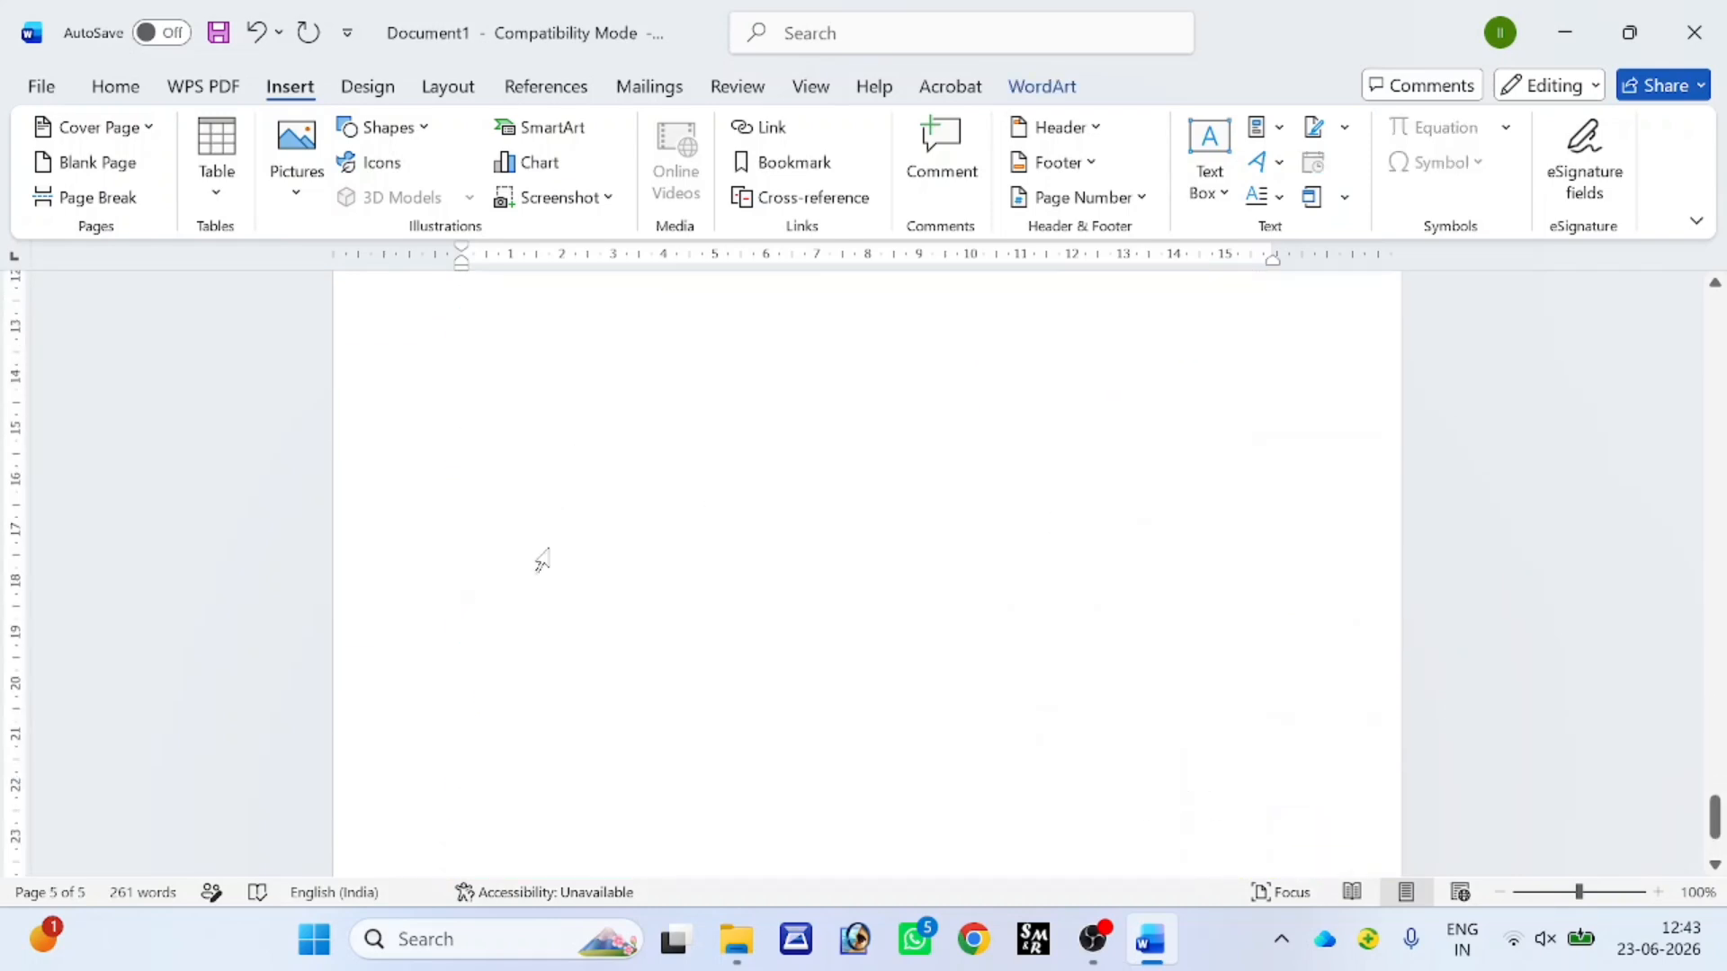
{"action": "left_click", "coordinate": [557, 462]}
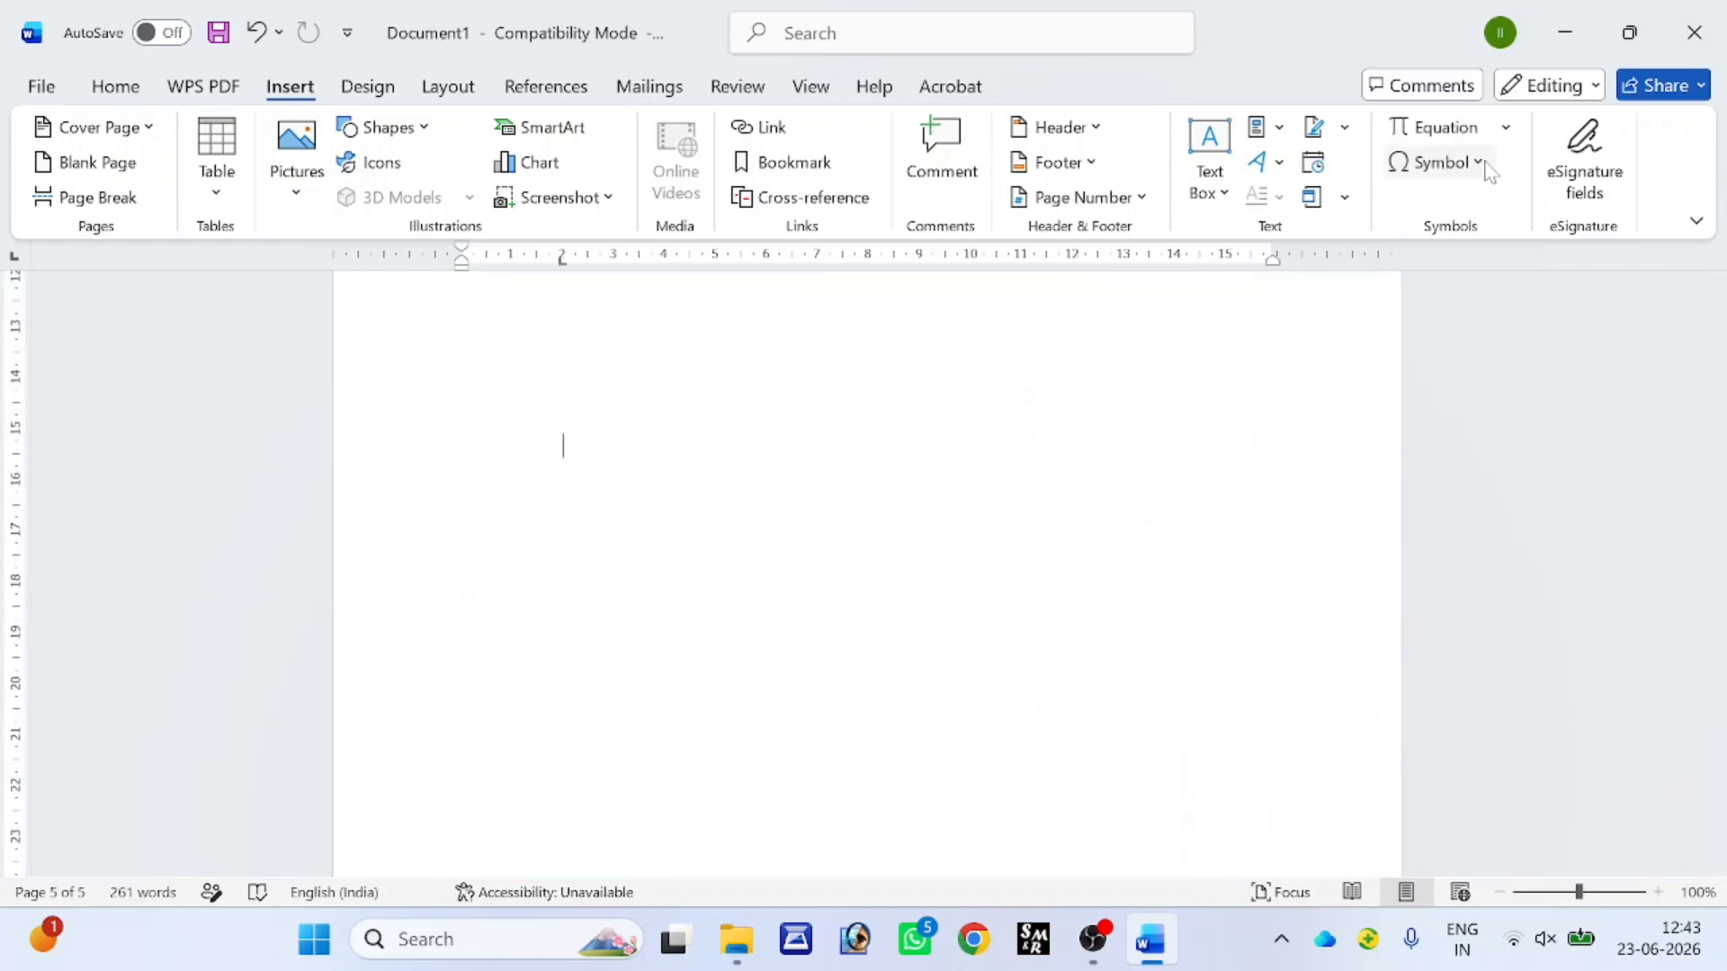
{"action": "left_click", "coordinate": [1505, 128]}
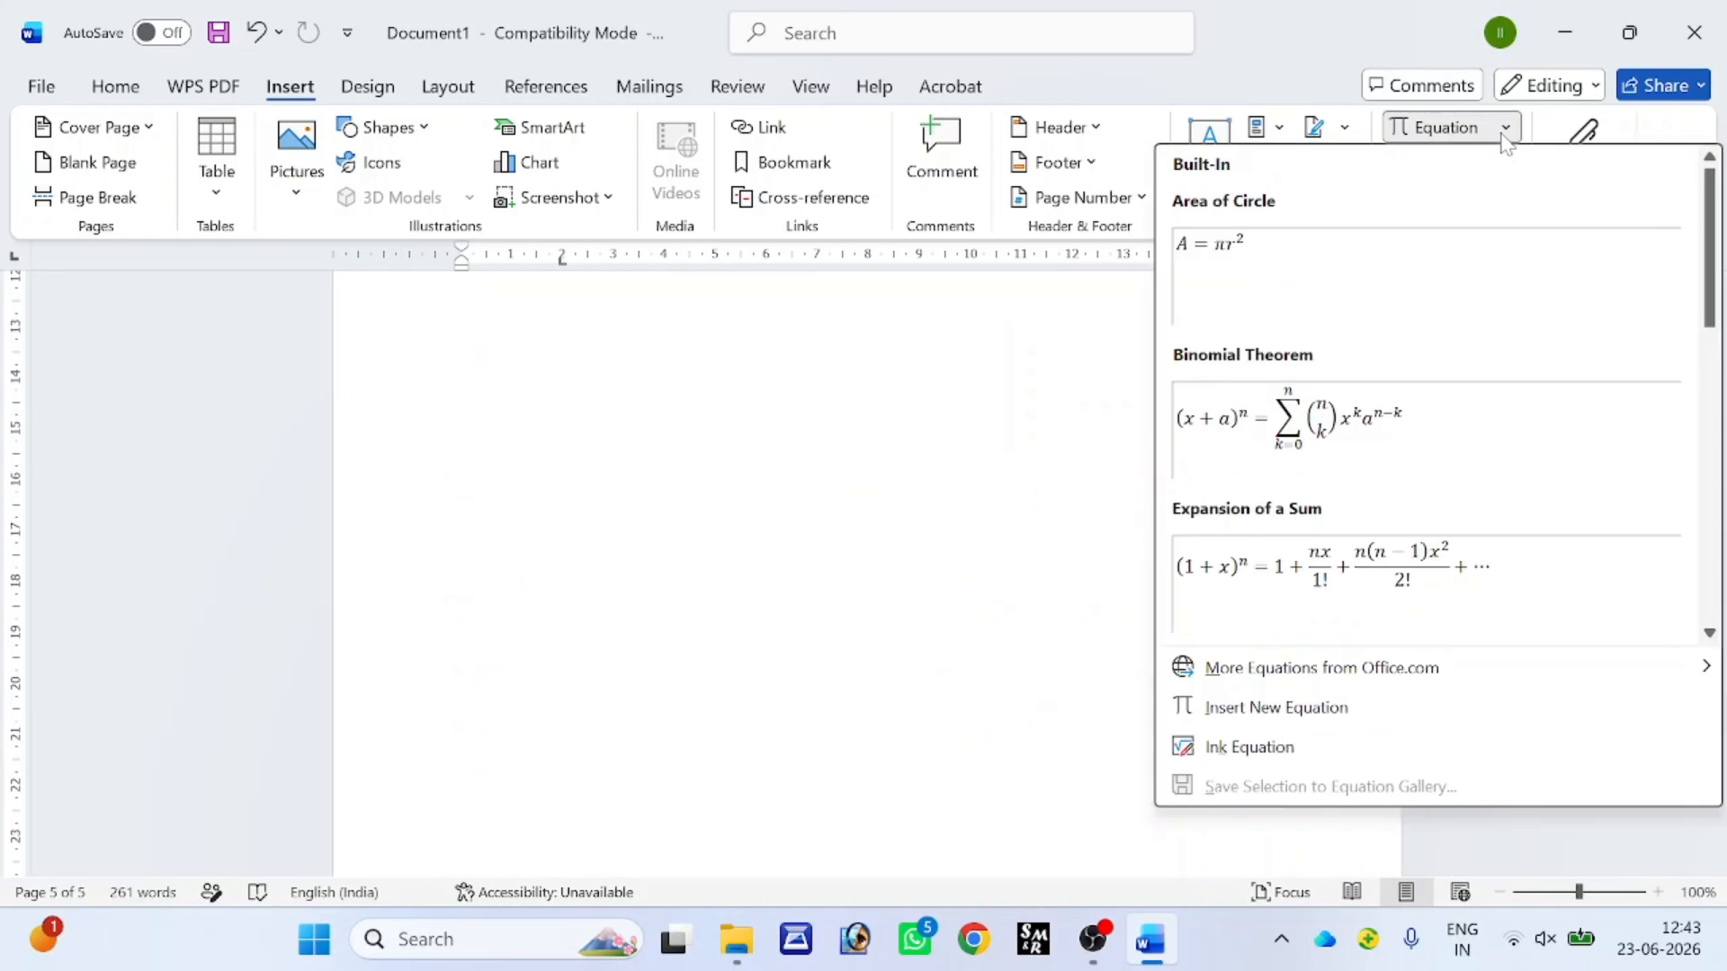
{"action": "left_click", "coordinate": [1349, 443]}
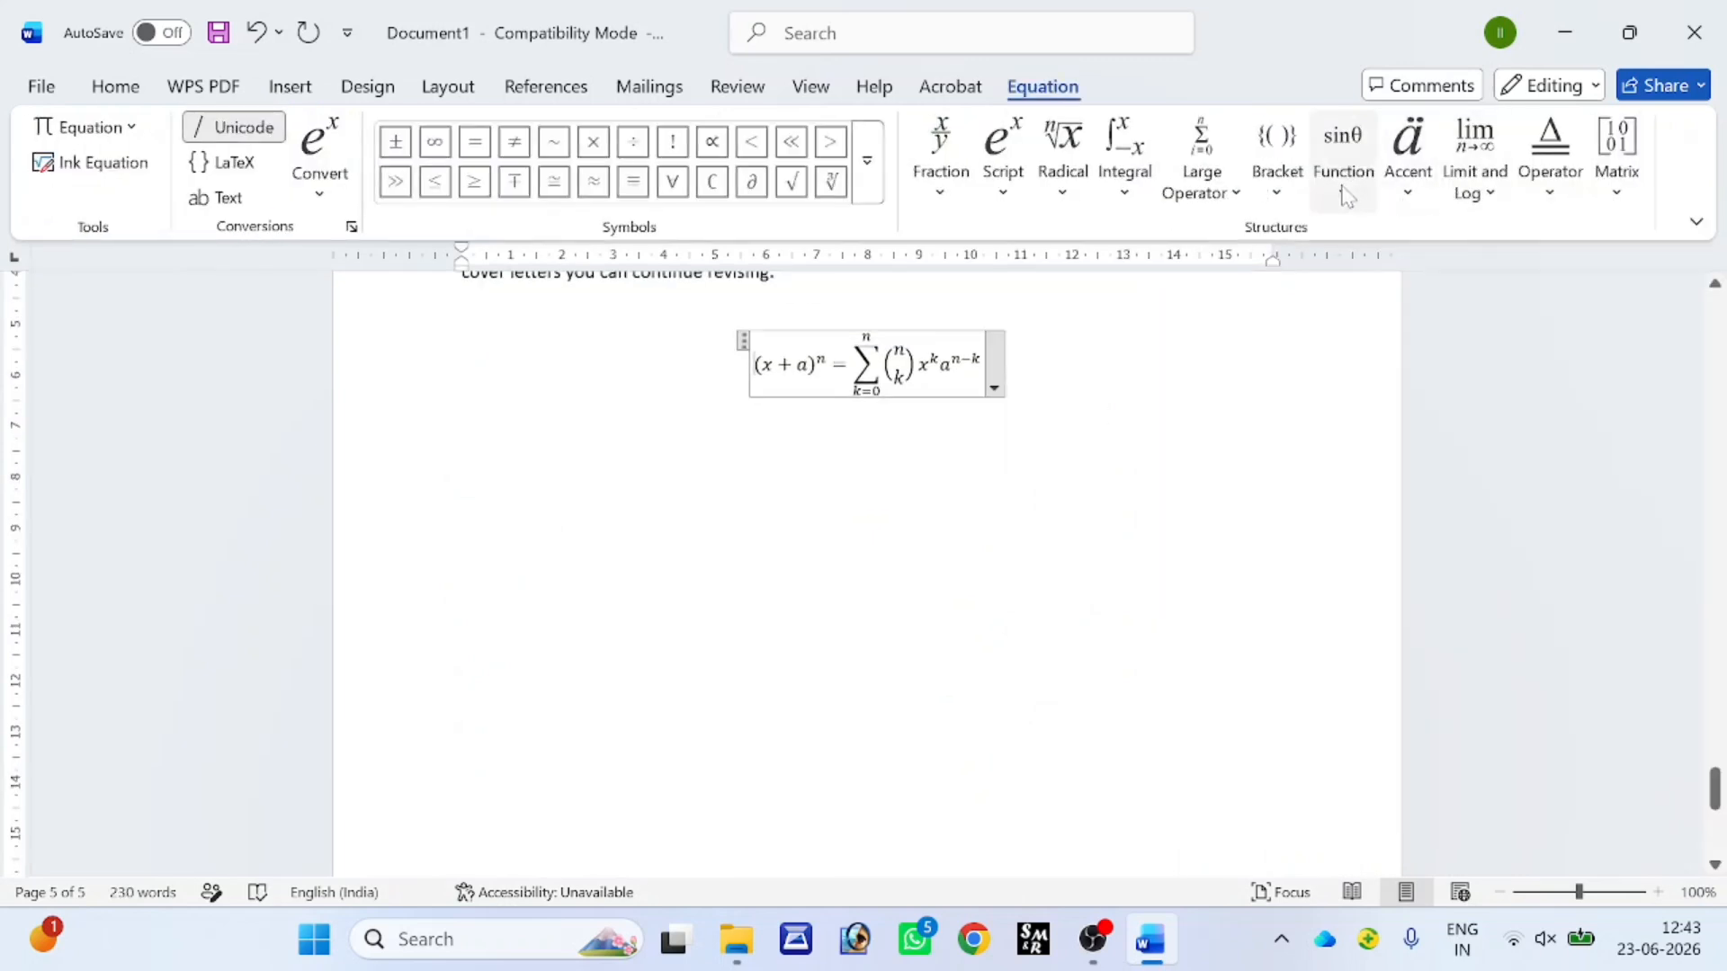
- Add a summation operator with one empty placeholder in front of the binomial equation
{"action": "left_click", "coordinate": [1191, 193]}
{"action": "left_click", "coordinate": [1213, 324]}
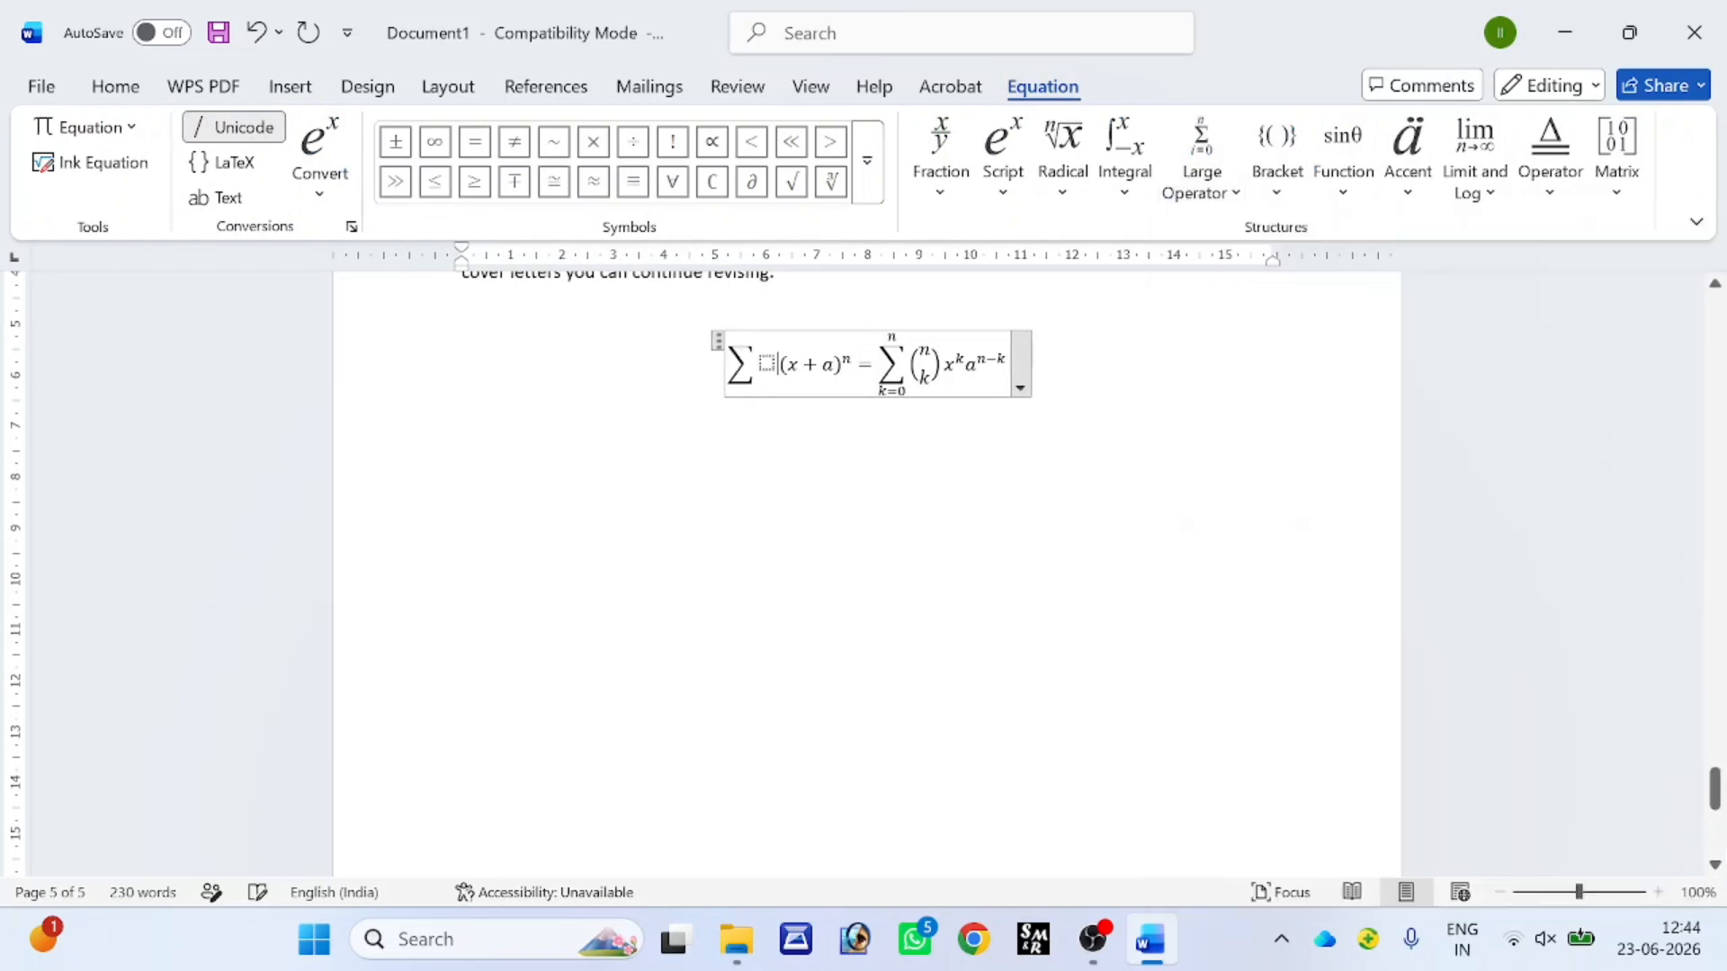
{"action": "left_click", "coordinate": [1259, 378]}
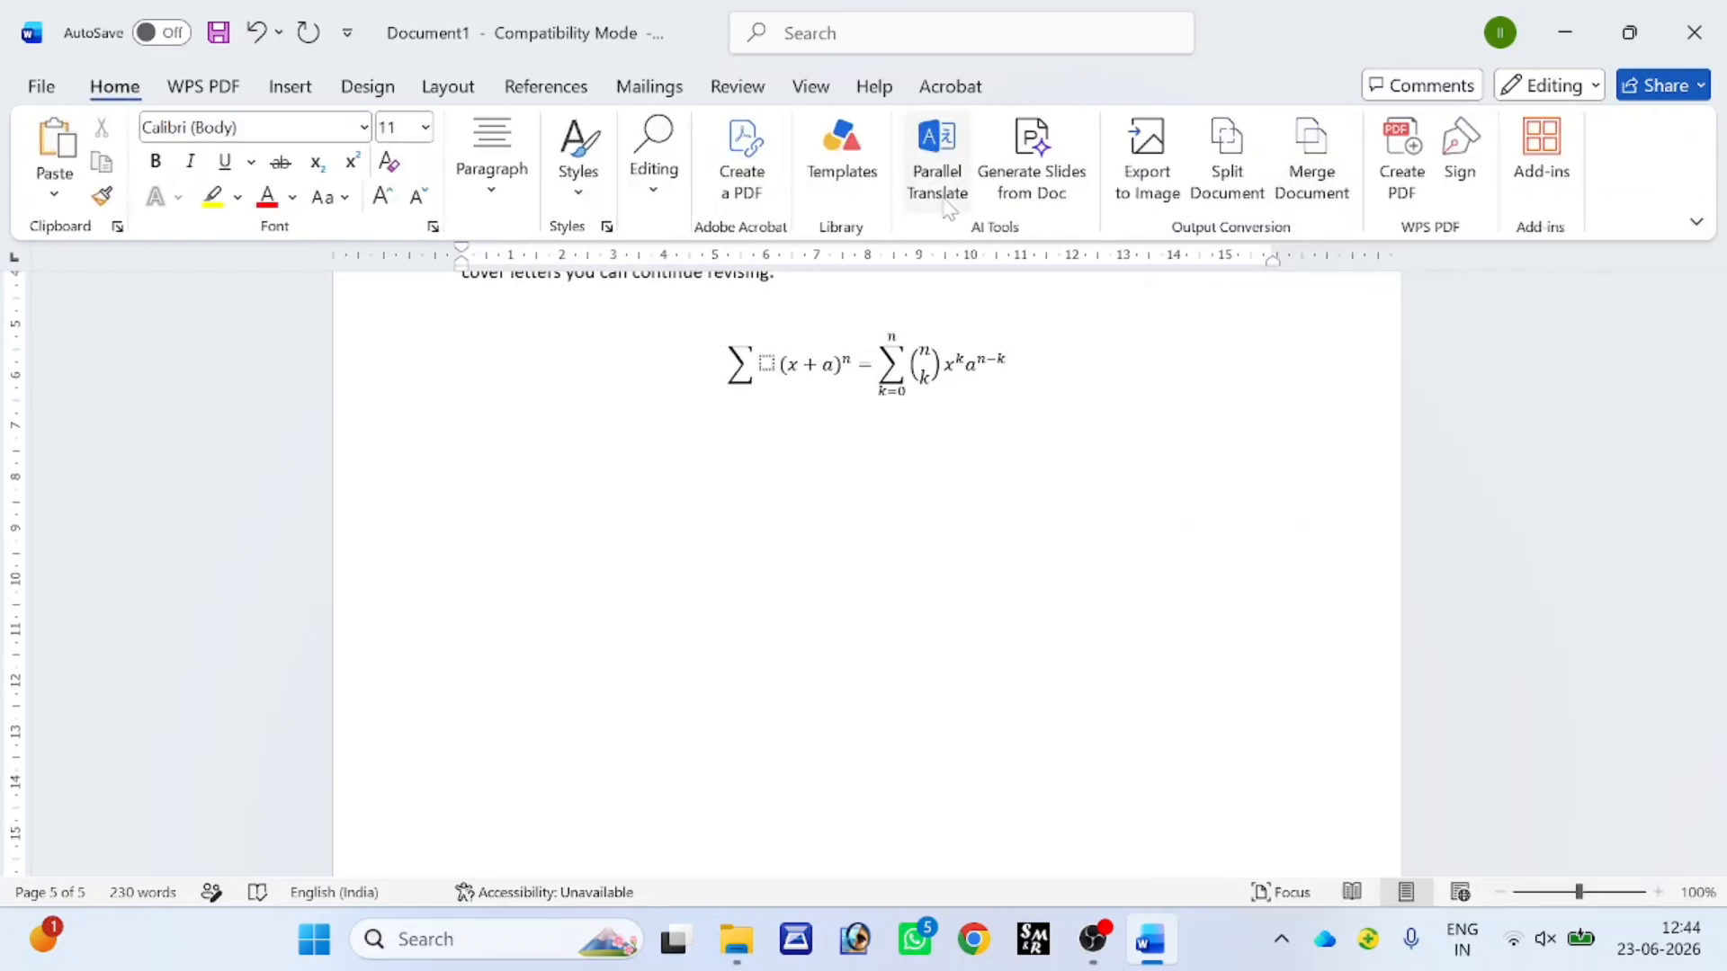
- Place the cursor at the end of the equation, open the full symbol collection and select the Peso Sign
{"action": "left_click", "coordinate": [290, 86]}
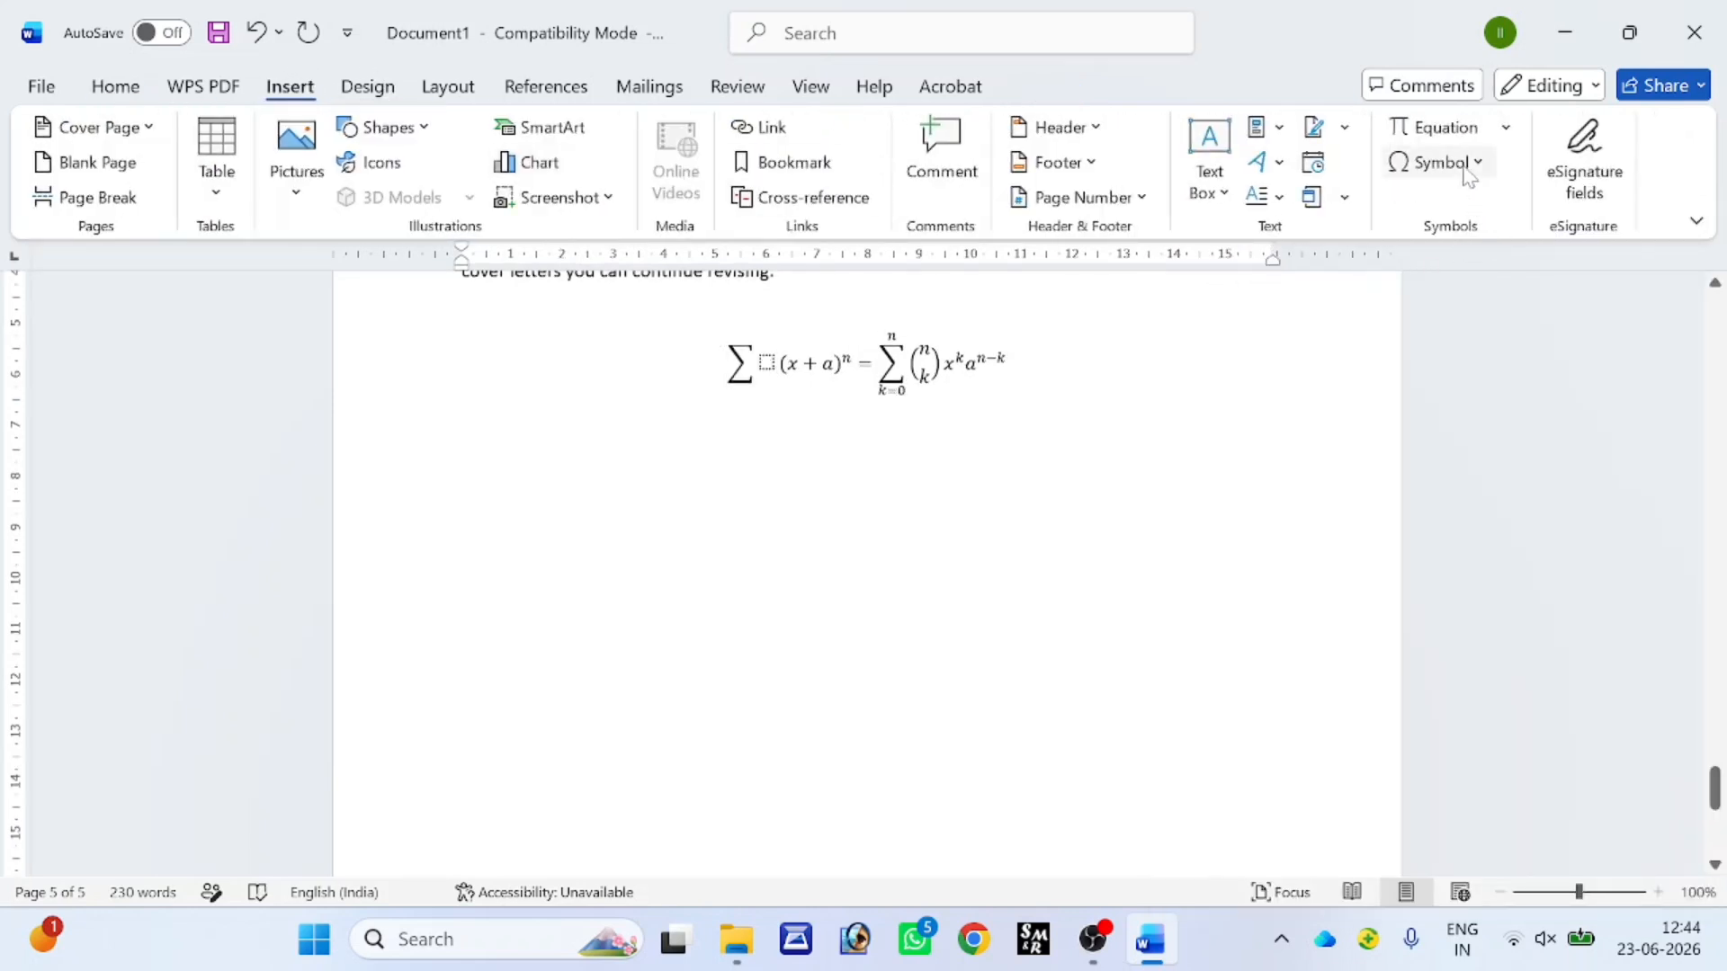
{"action": "left_click", "coordinate": [1502, 132]}
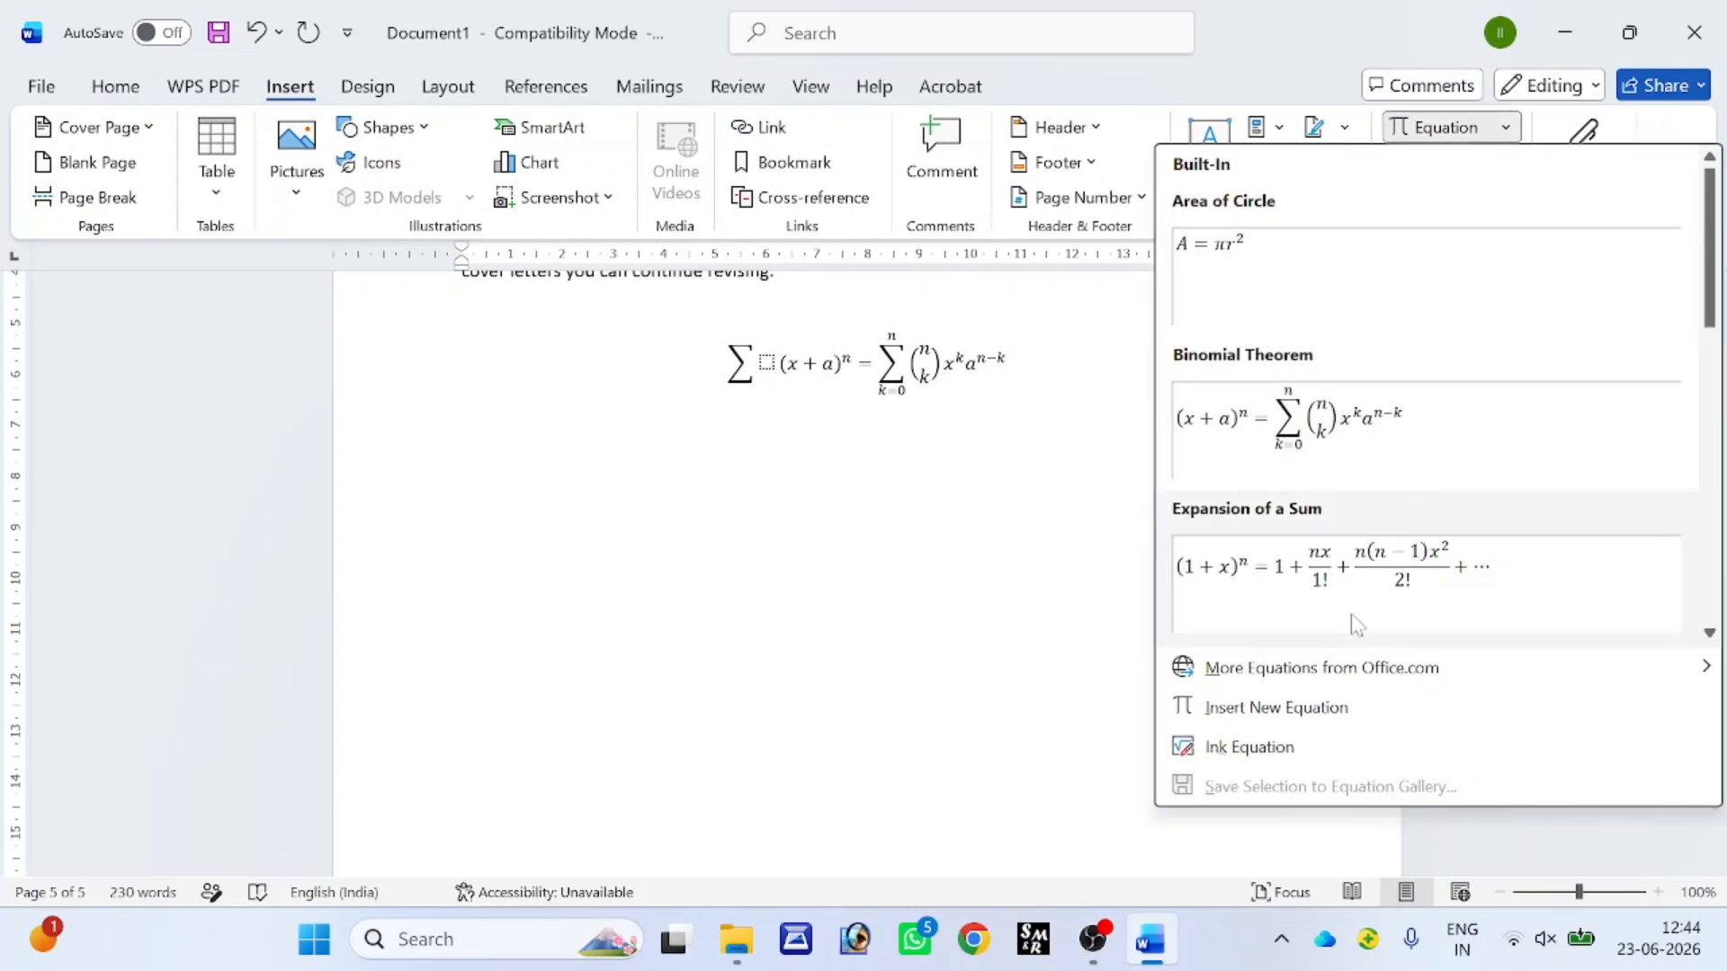
{"action": "left_click", "coordinate": [985, 533]}
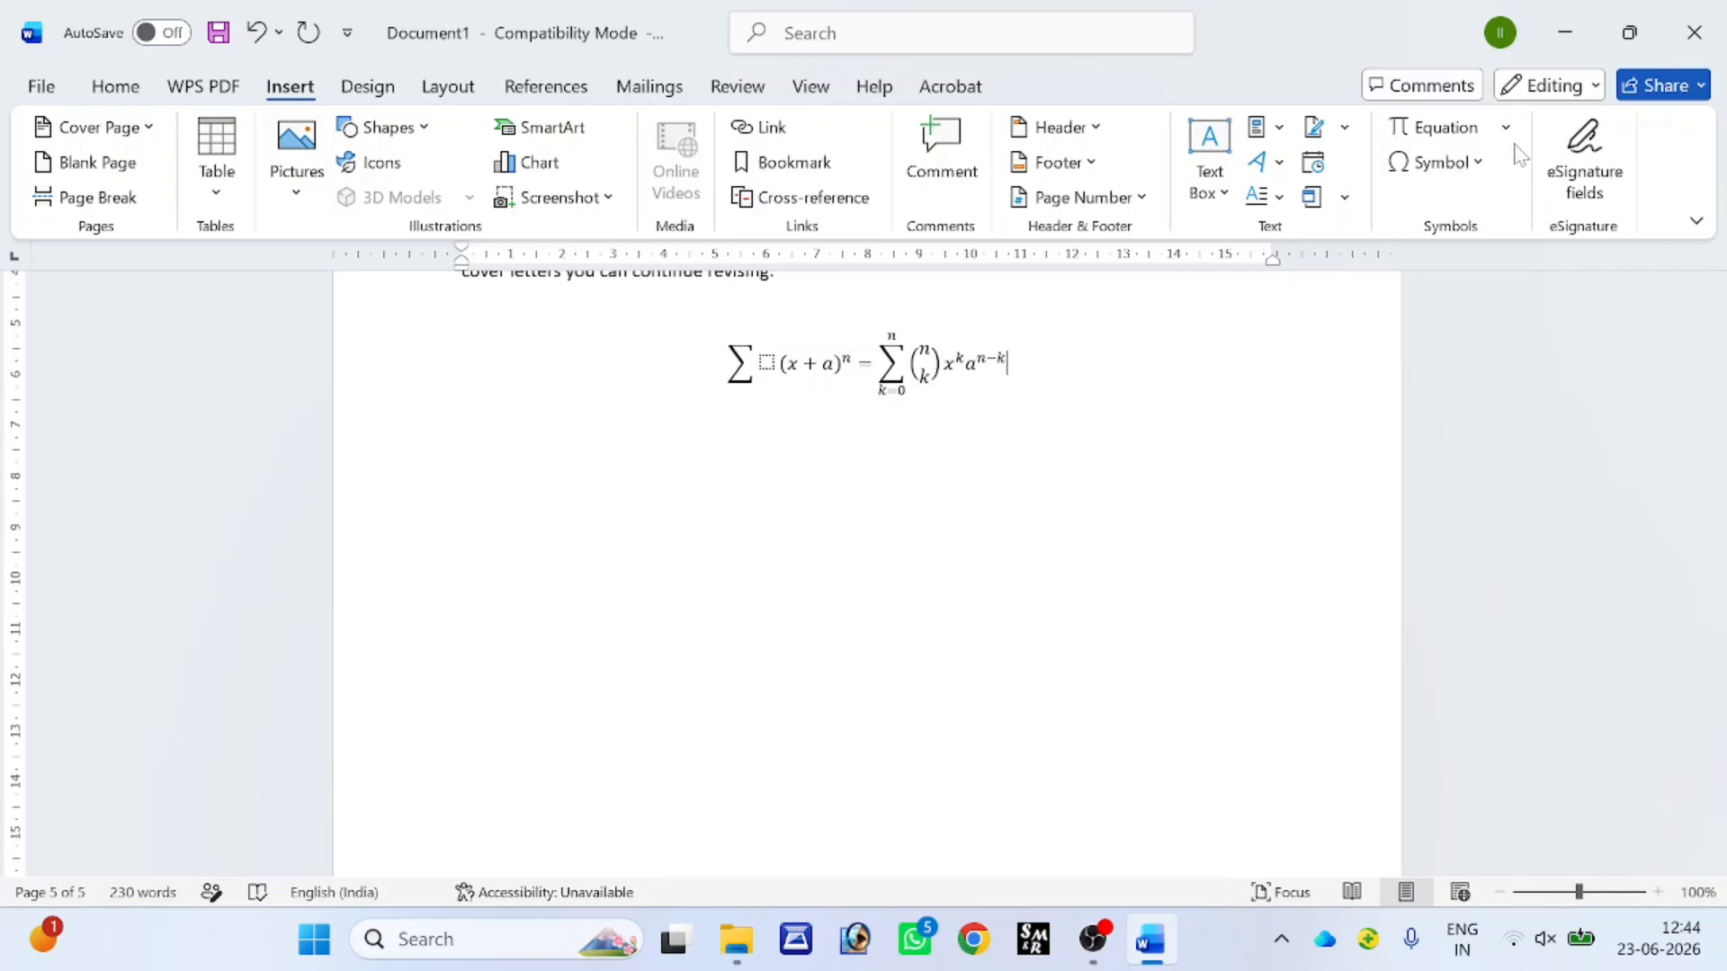
{"action": "left_click", "coordinate": [1480, 165]}
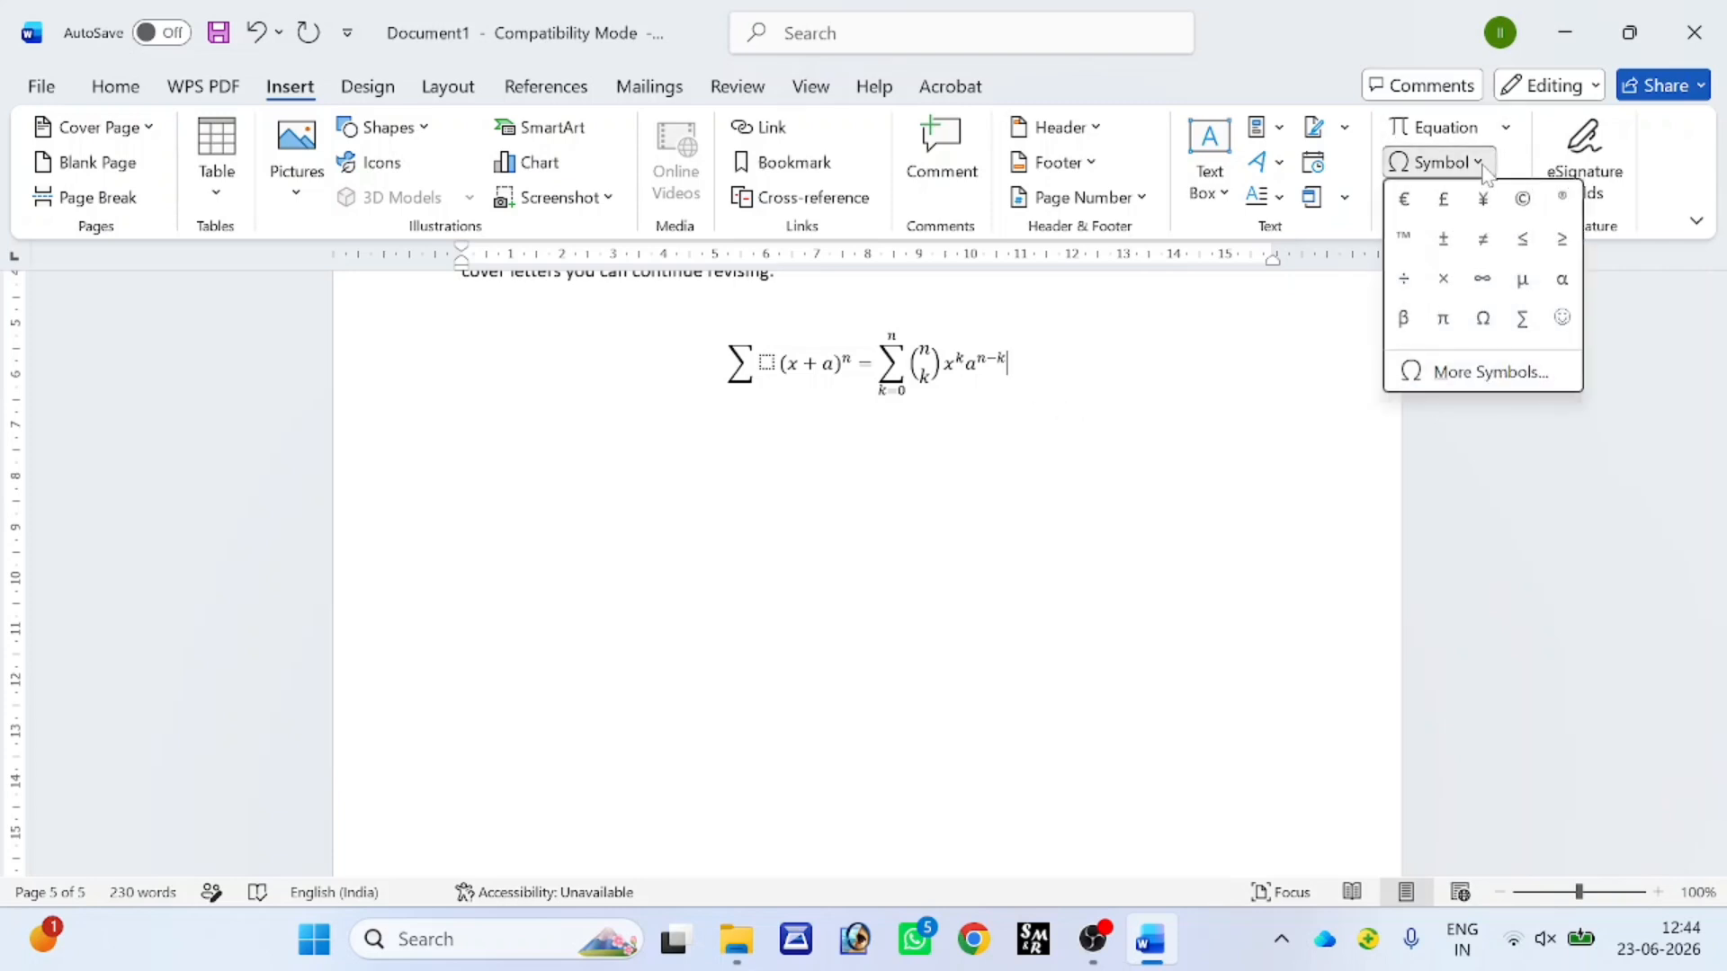
{"action": "left_click", "coordinate": [1448, 372]}
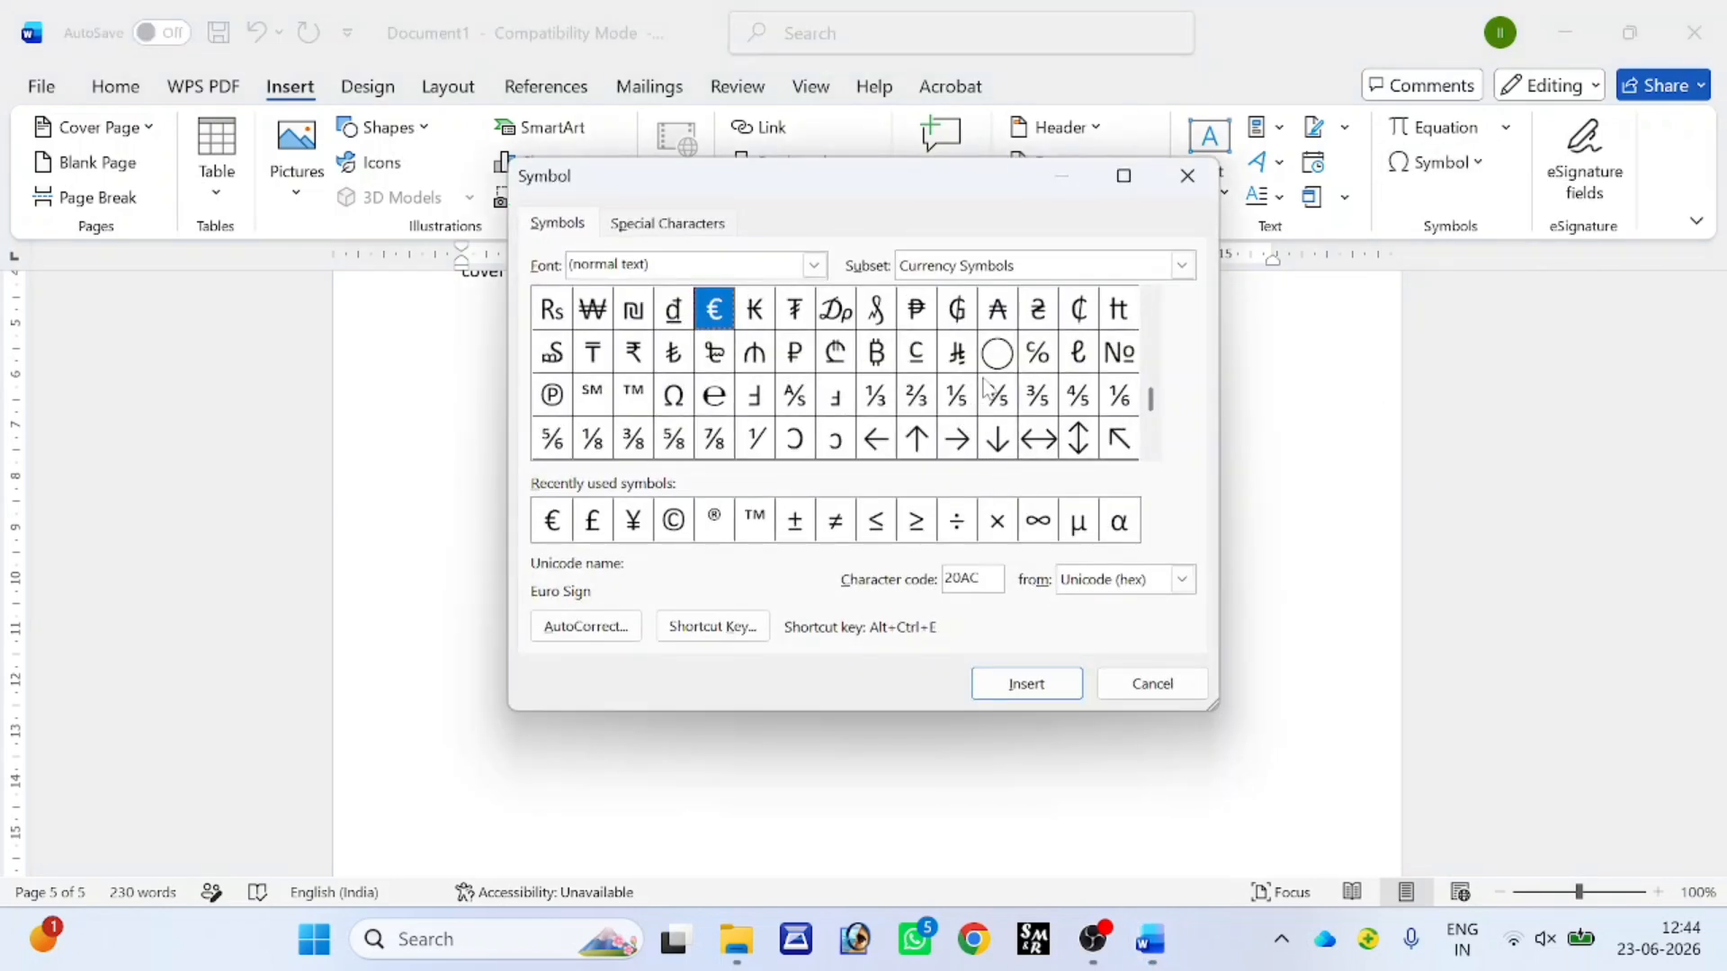
{"action": "left_click", "coordinate": [921, 356]}
{"action": "left_click", "coordinate": [908, 315]}
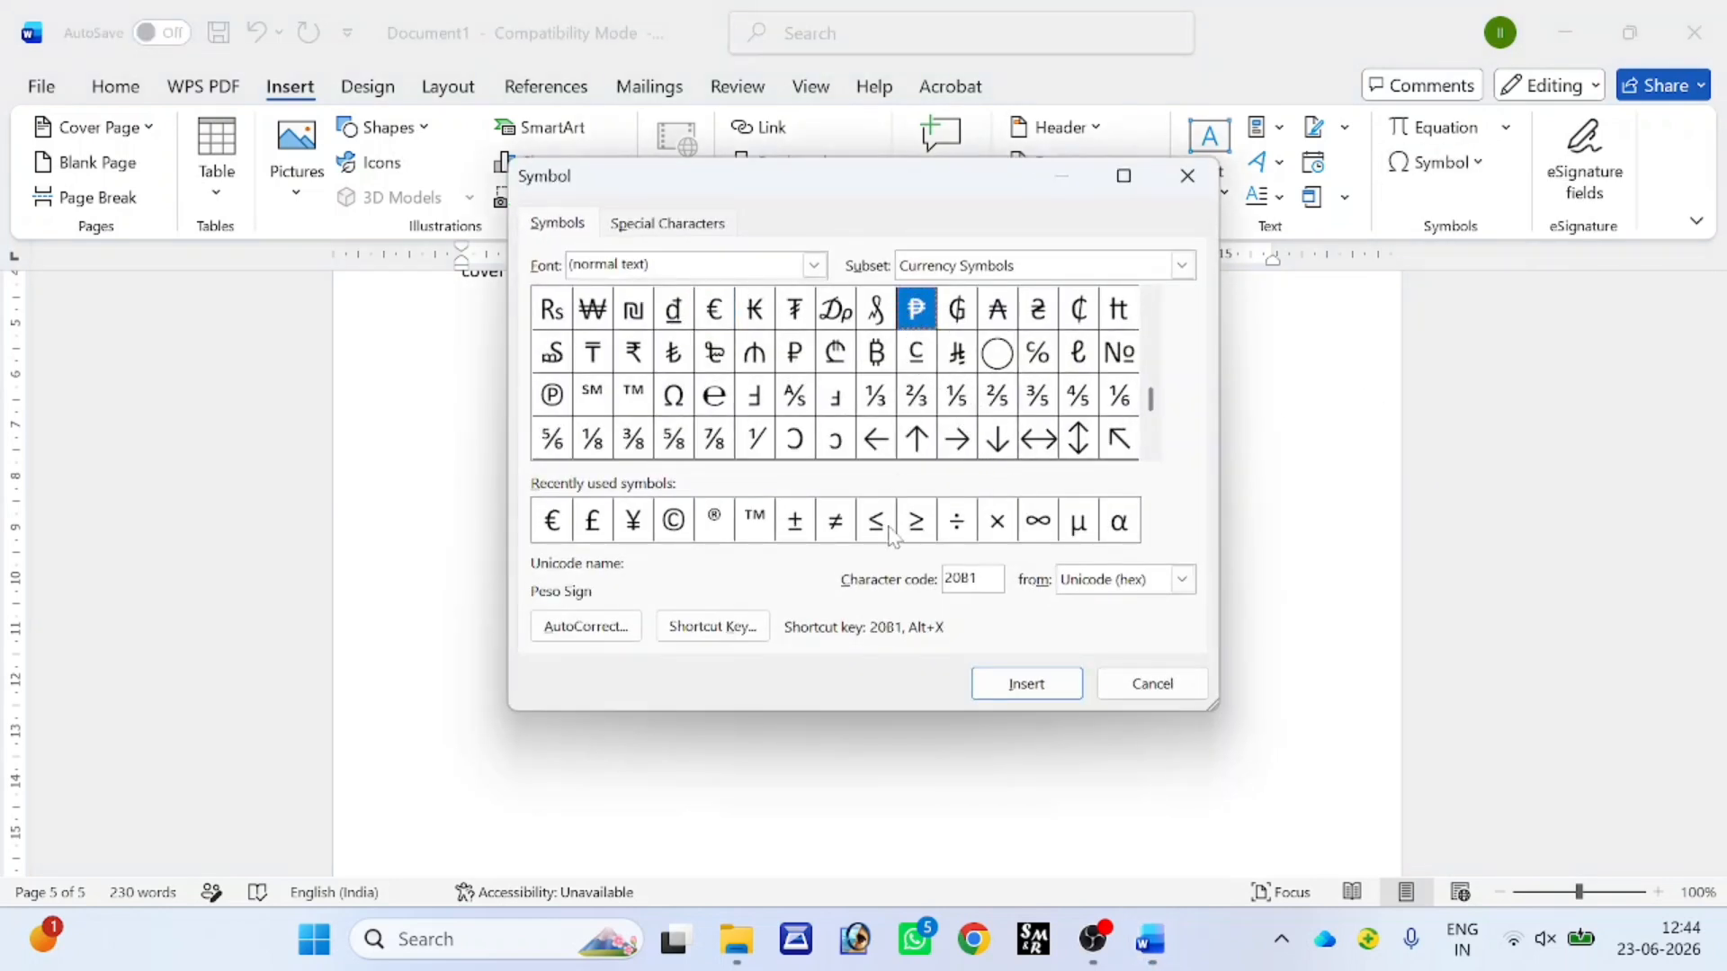
- Set the font of the listed symbols to Yu Gothic Medium
{"action": "left_click", "coordinate": [815, 264]}
{"action": "scroll", "coordinate": [743, 409], "scroll_direction": "down", "scroll_amount": 3}
{"action": "scroll", "coordinate": [743, 409], "scroll_direction": "down", "scroll_amount": 20}
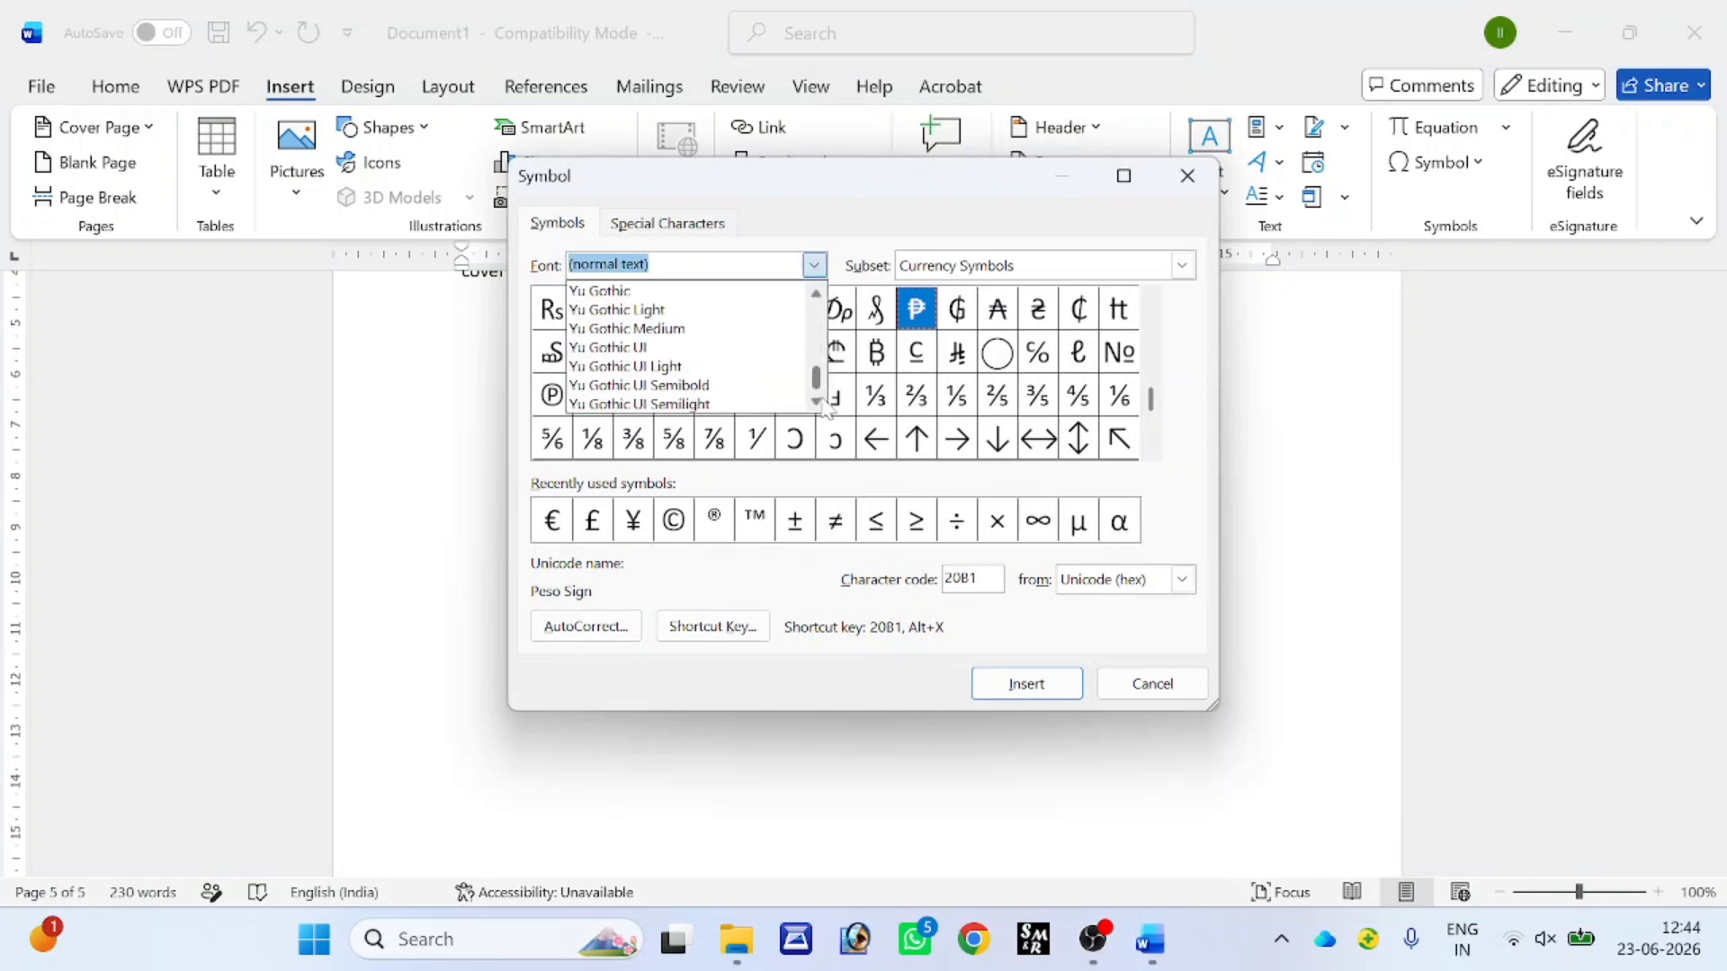
{"action": "left_click", "coordinate": [696, 310]}
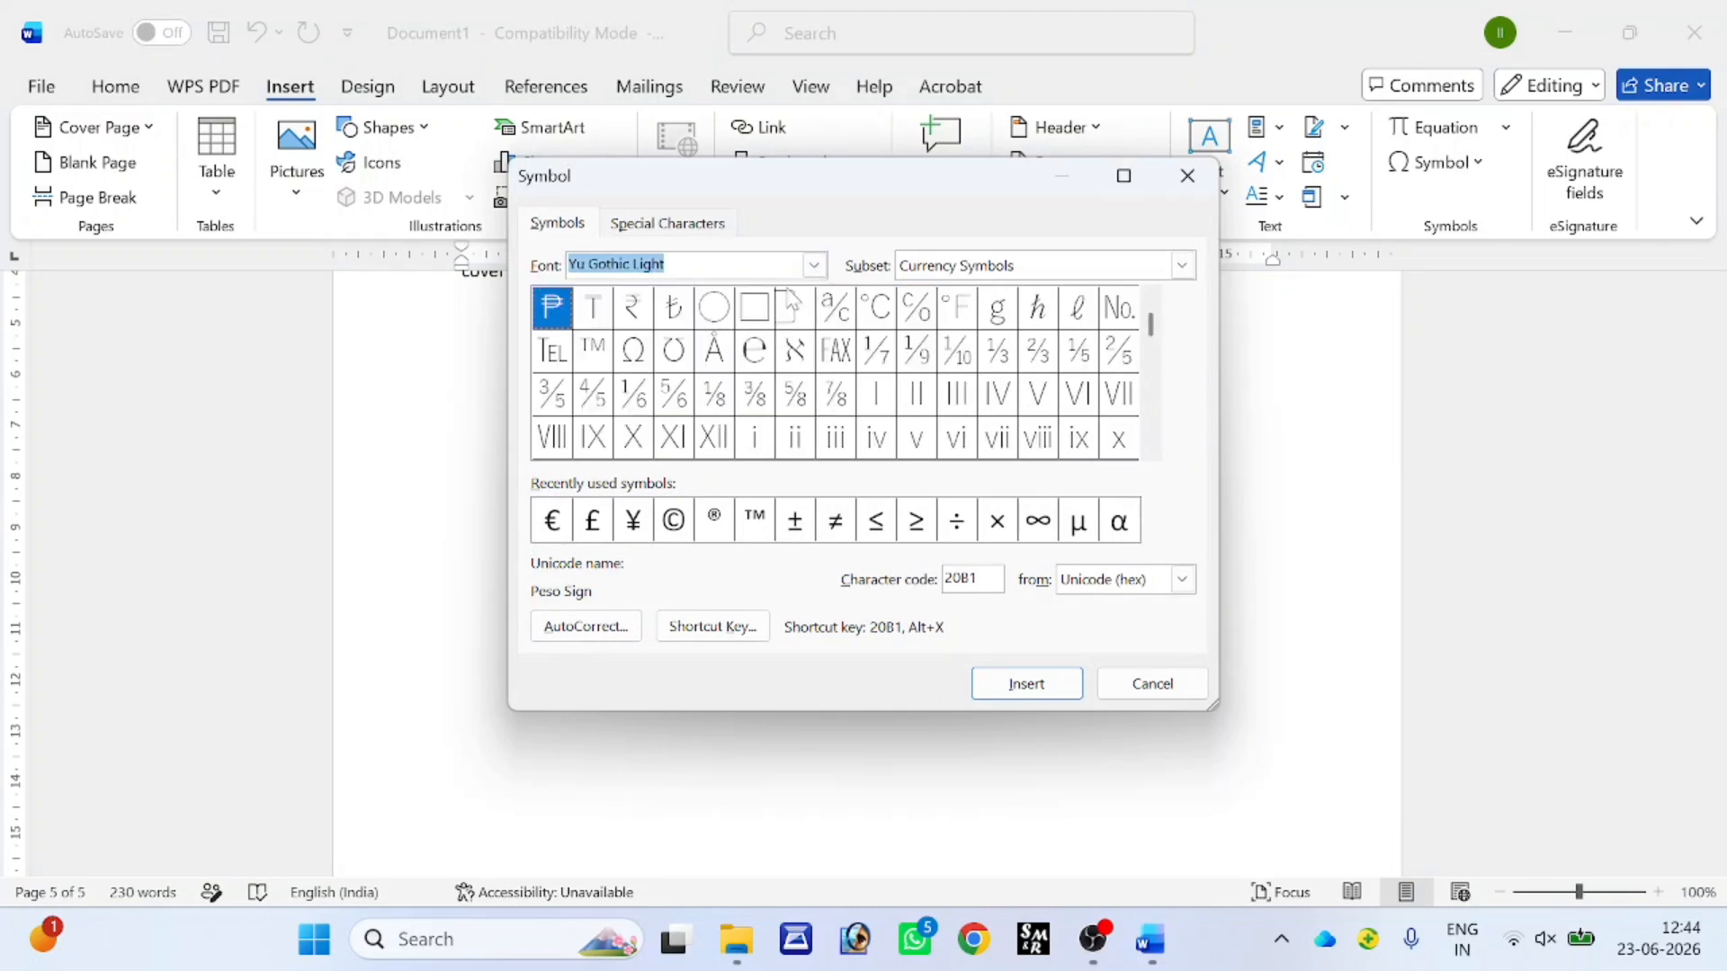
{"action": "left_click", "coordinate": [815, 264]}
{"action": "left_click", "coordinate": [687, 334]}
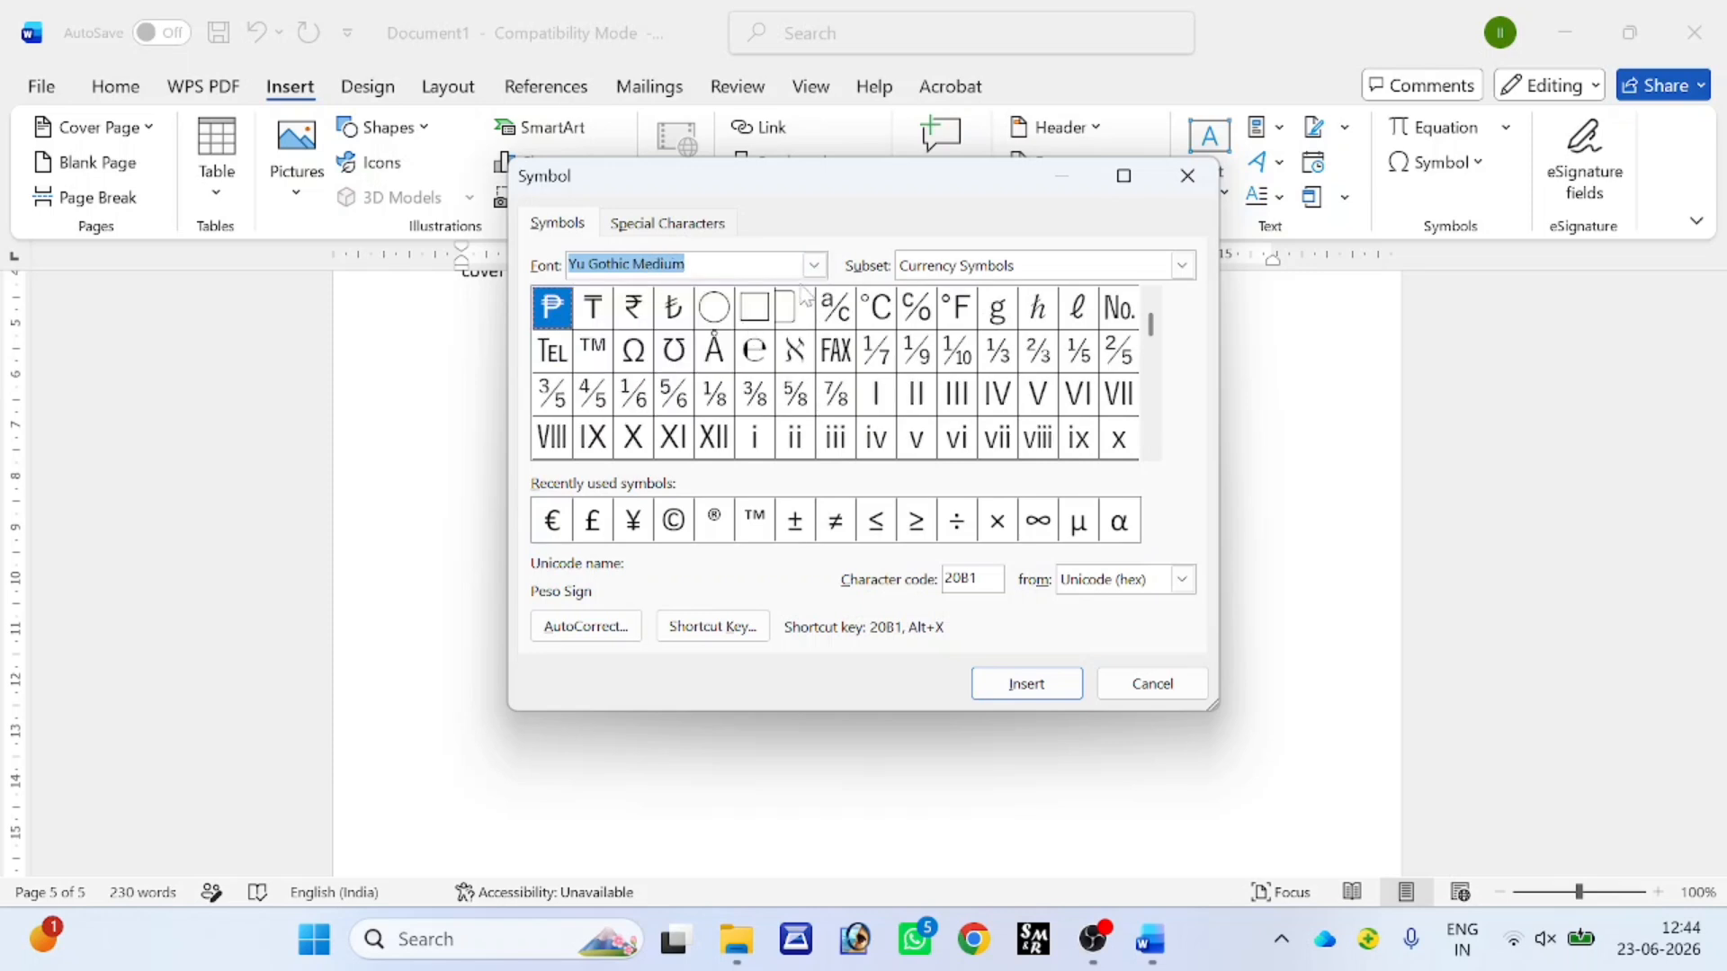
- Insert the Angstrom Sign after the equation and close the symbol dialog
{"action": "left_click", "coordinate": [760, 316]}
{"action": "left_click", "coordinate": [719, 315]}
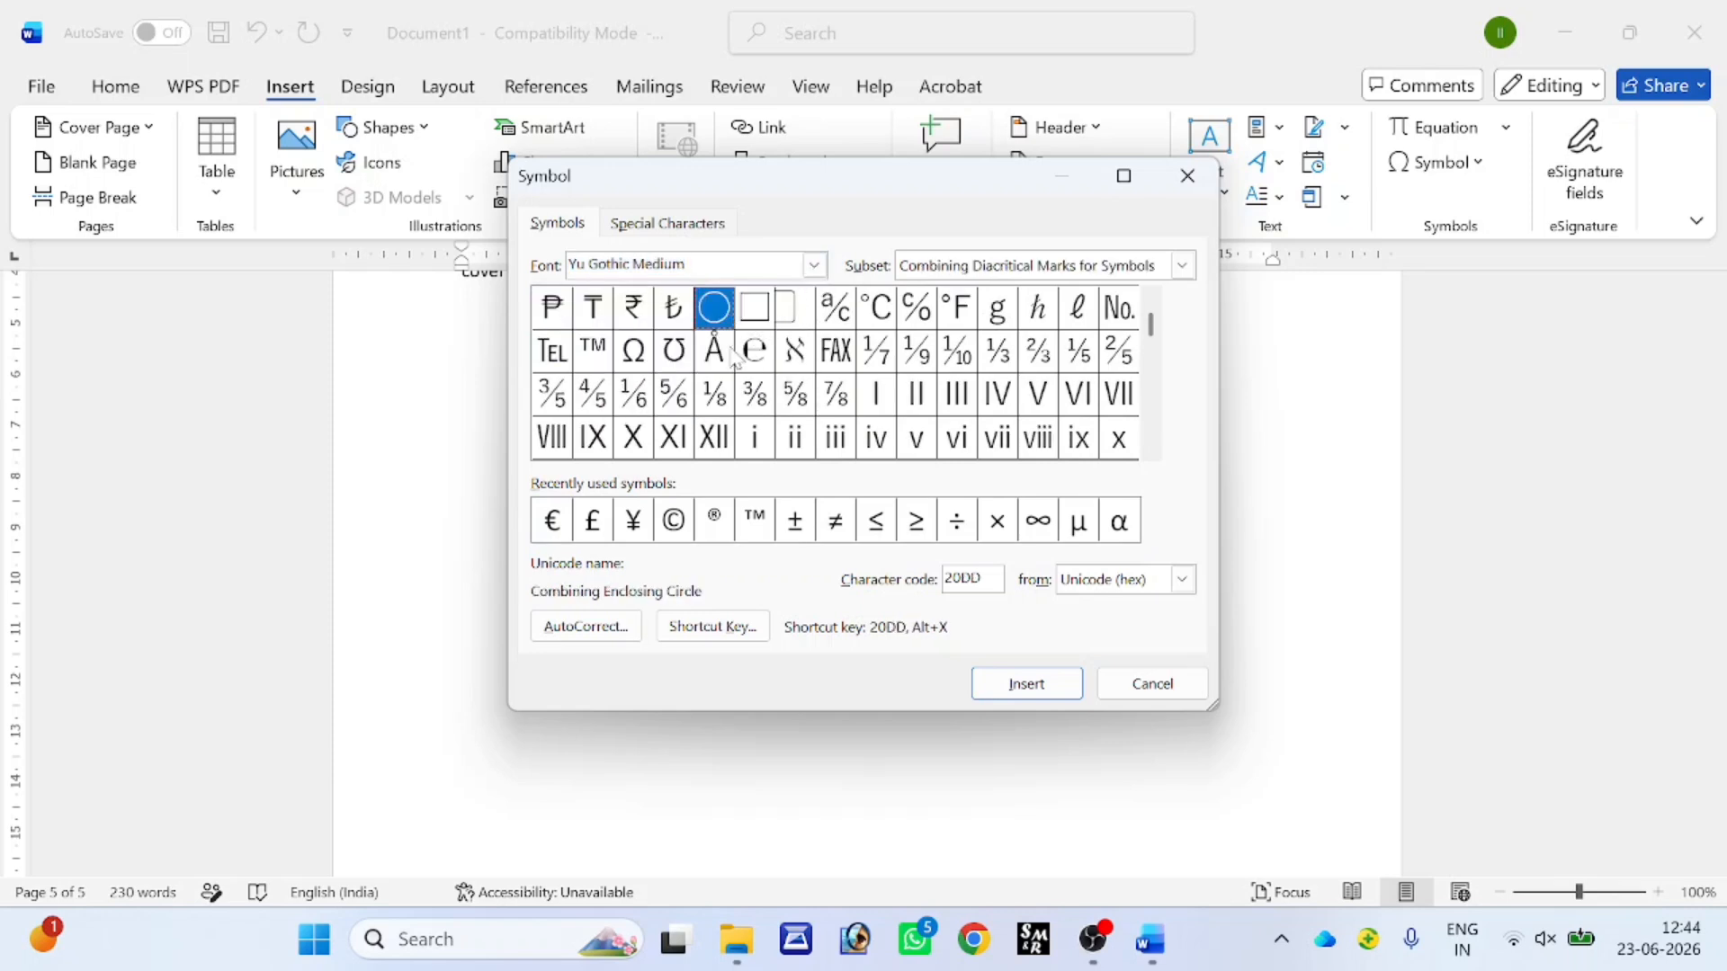
{"action": "left_click", "coordinate": [715, 352]}
{"action": "left_click", "coordinate": [1026, 684]}
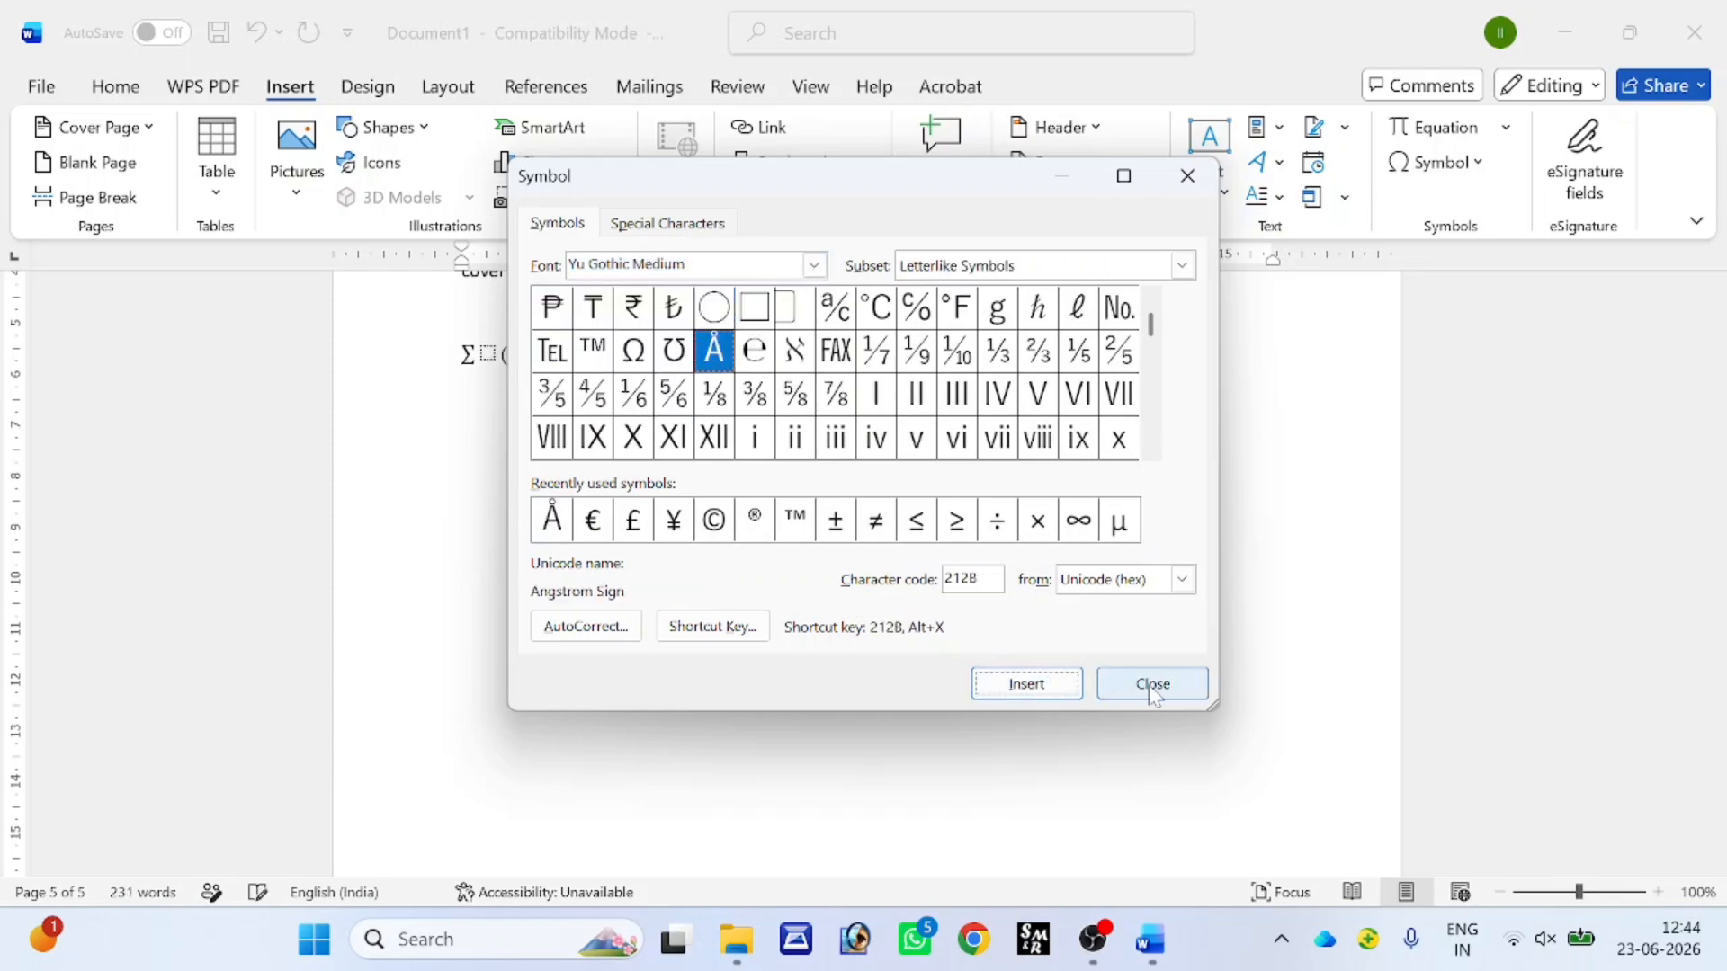
{"action": "left_click", "coordinate": [1152, 683]}
- Set the font size of the Angstrom symbol behind the equation to 26
{"action": "left_click_drag", "start_coordinate": [744, 354], "coordinate": [766, 355]}
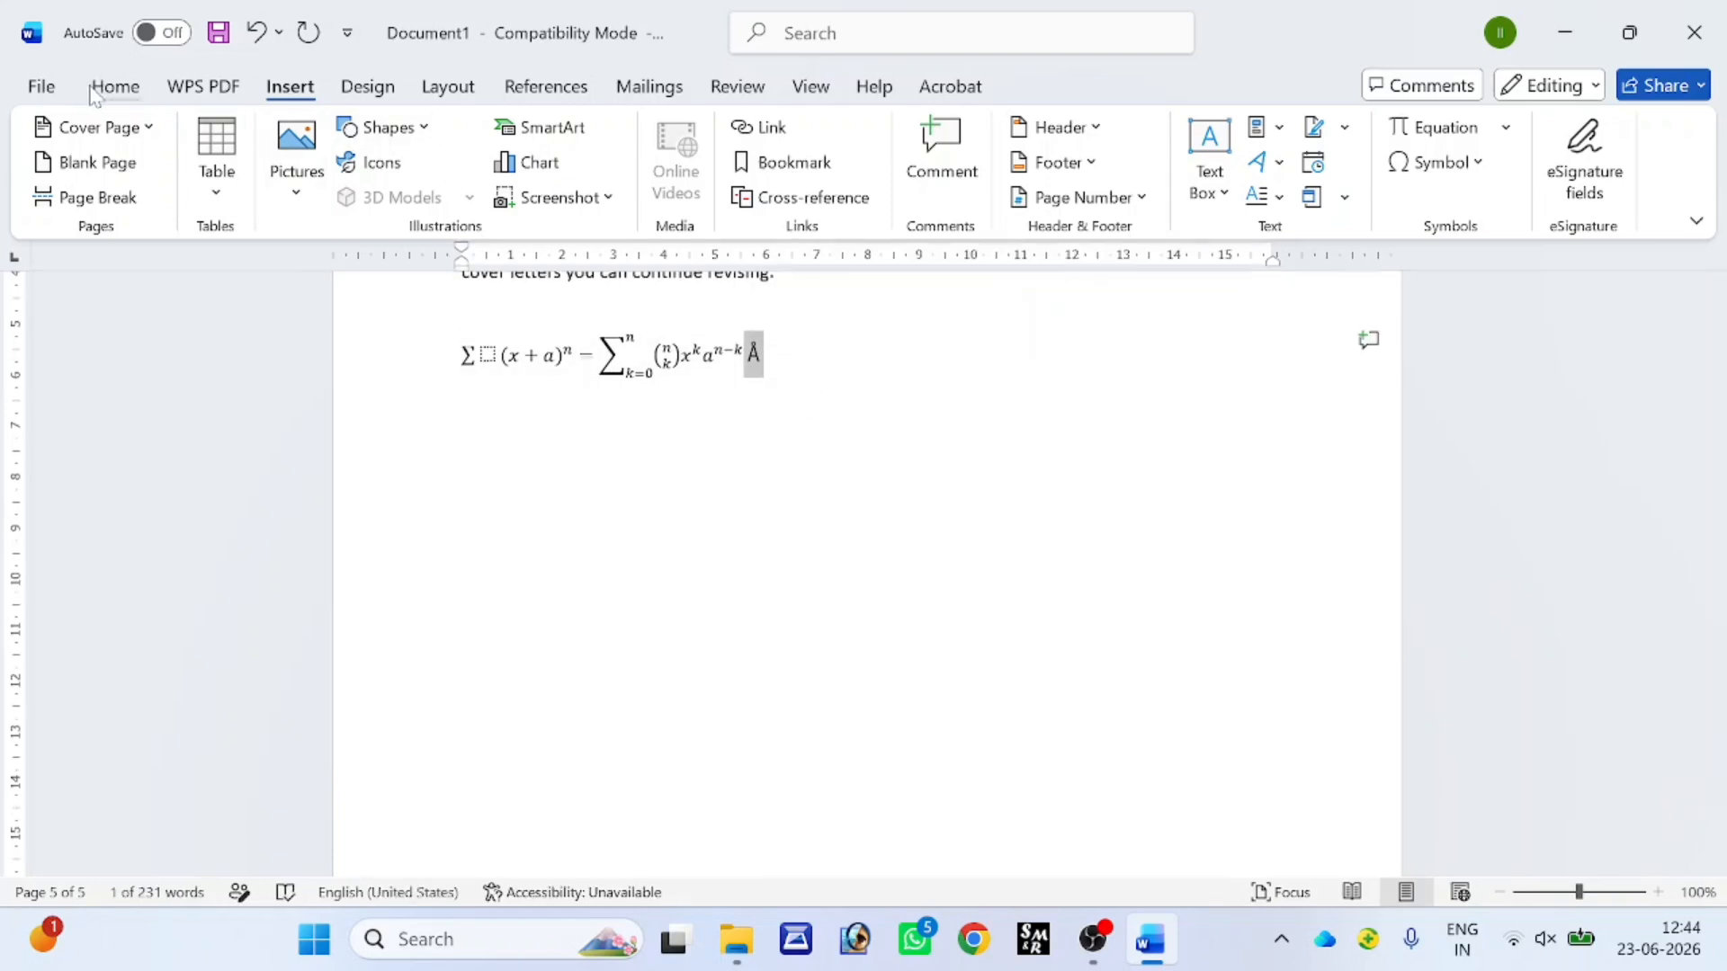
{"action": "left_click", "coordinate": [99, 90]}
{"action": "left_click", "coordinate": [425, 127]}
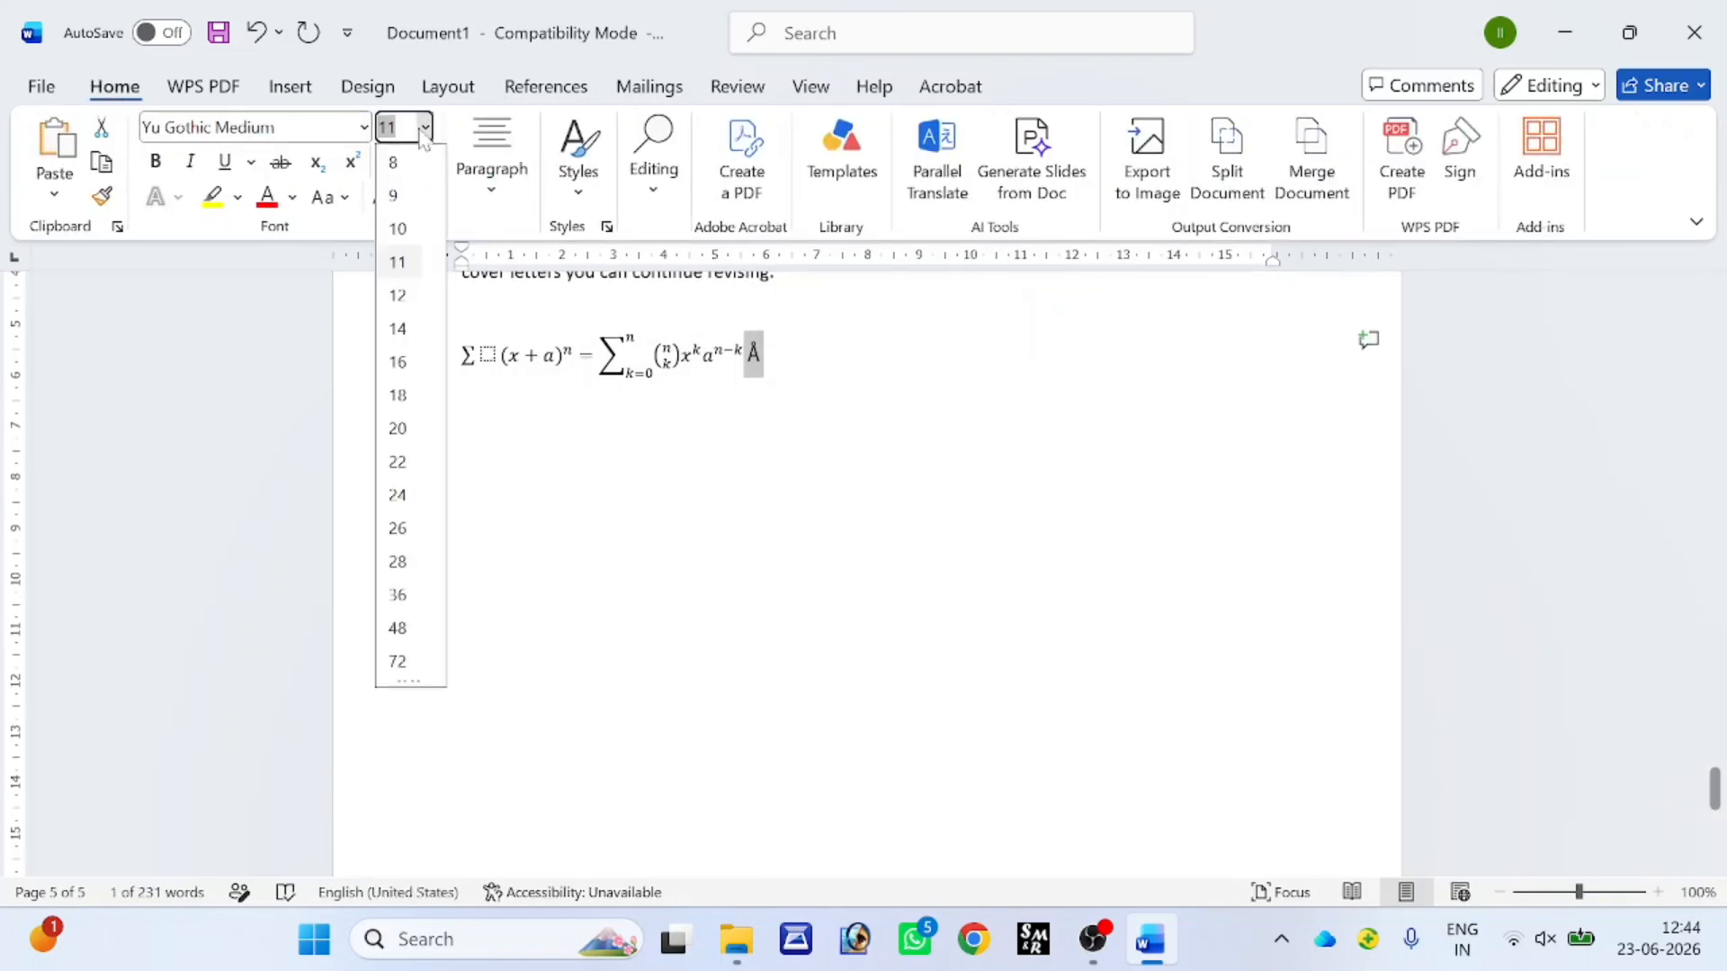
{"action": "left_click", "coordinate": [402, 526]}
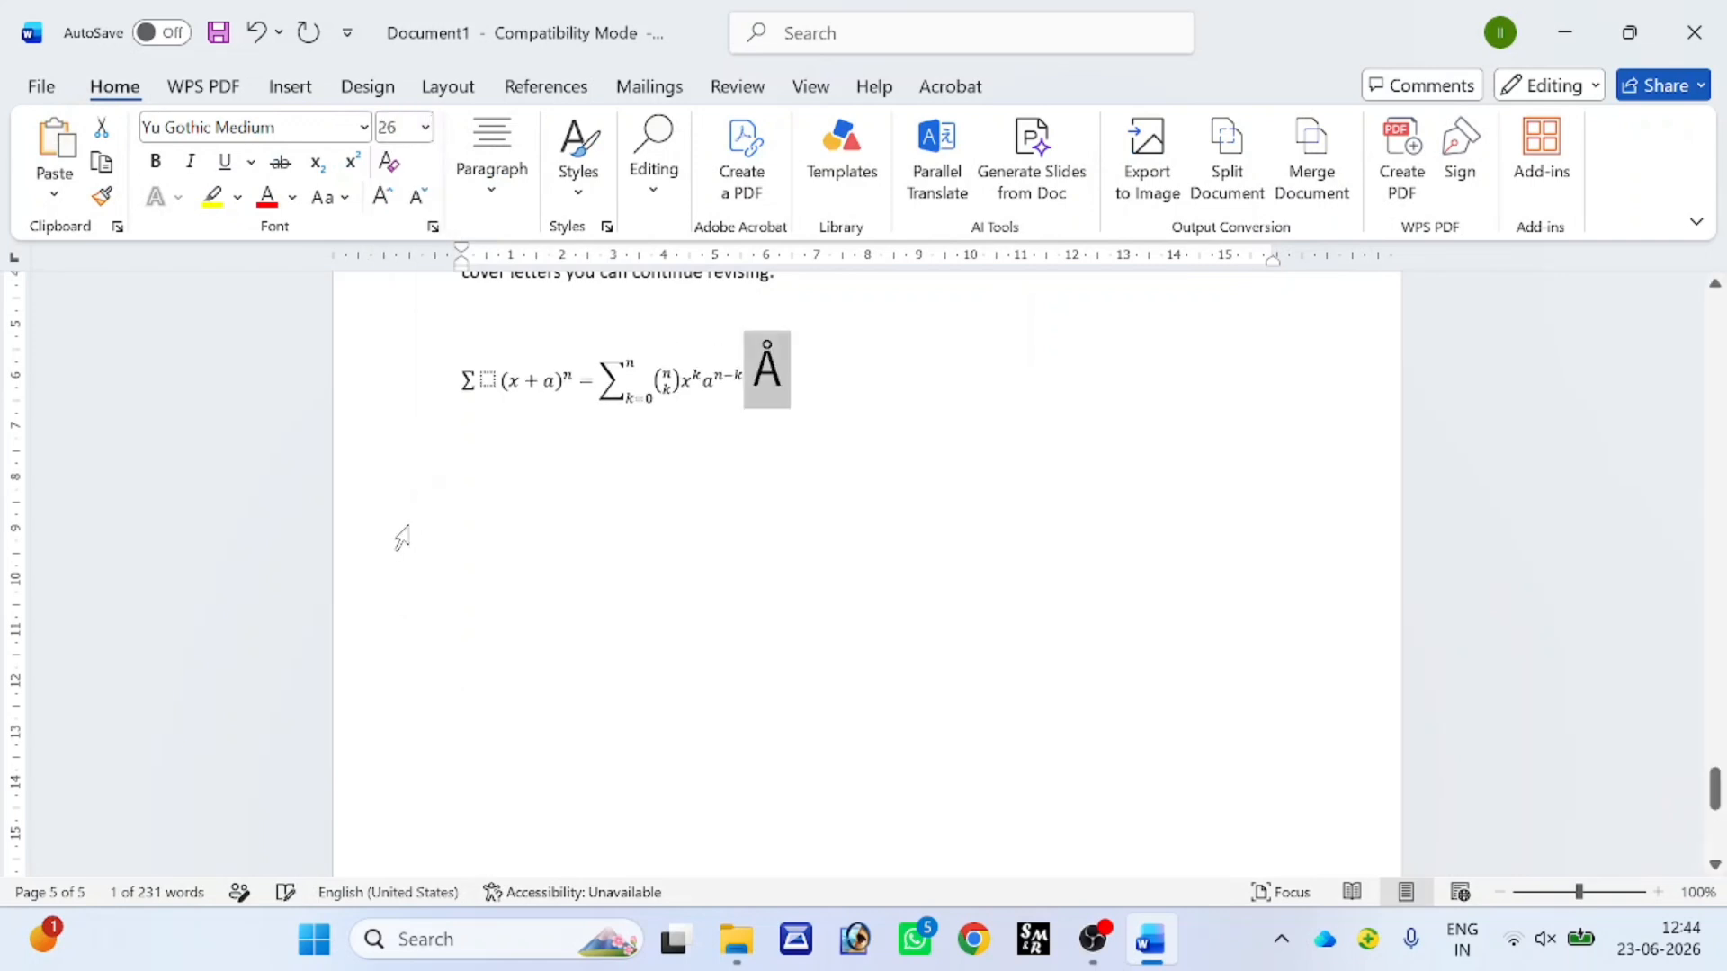
{"action": "left_click", "coordinate": [1184, 326]}
{"action": "left_click", "coordinate": [290, 88]}
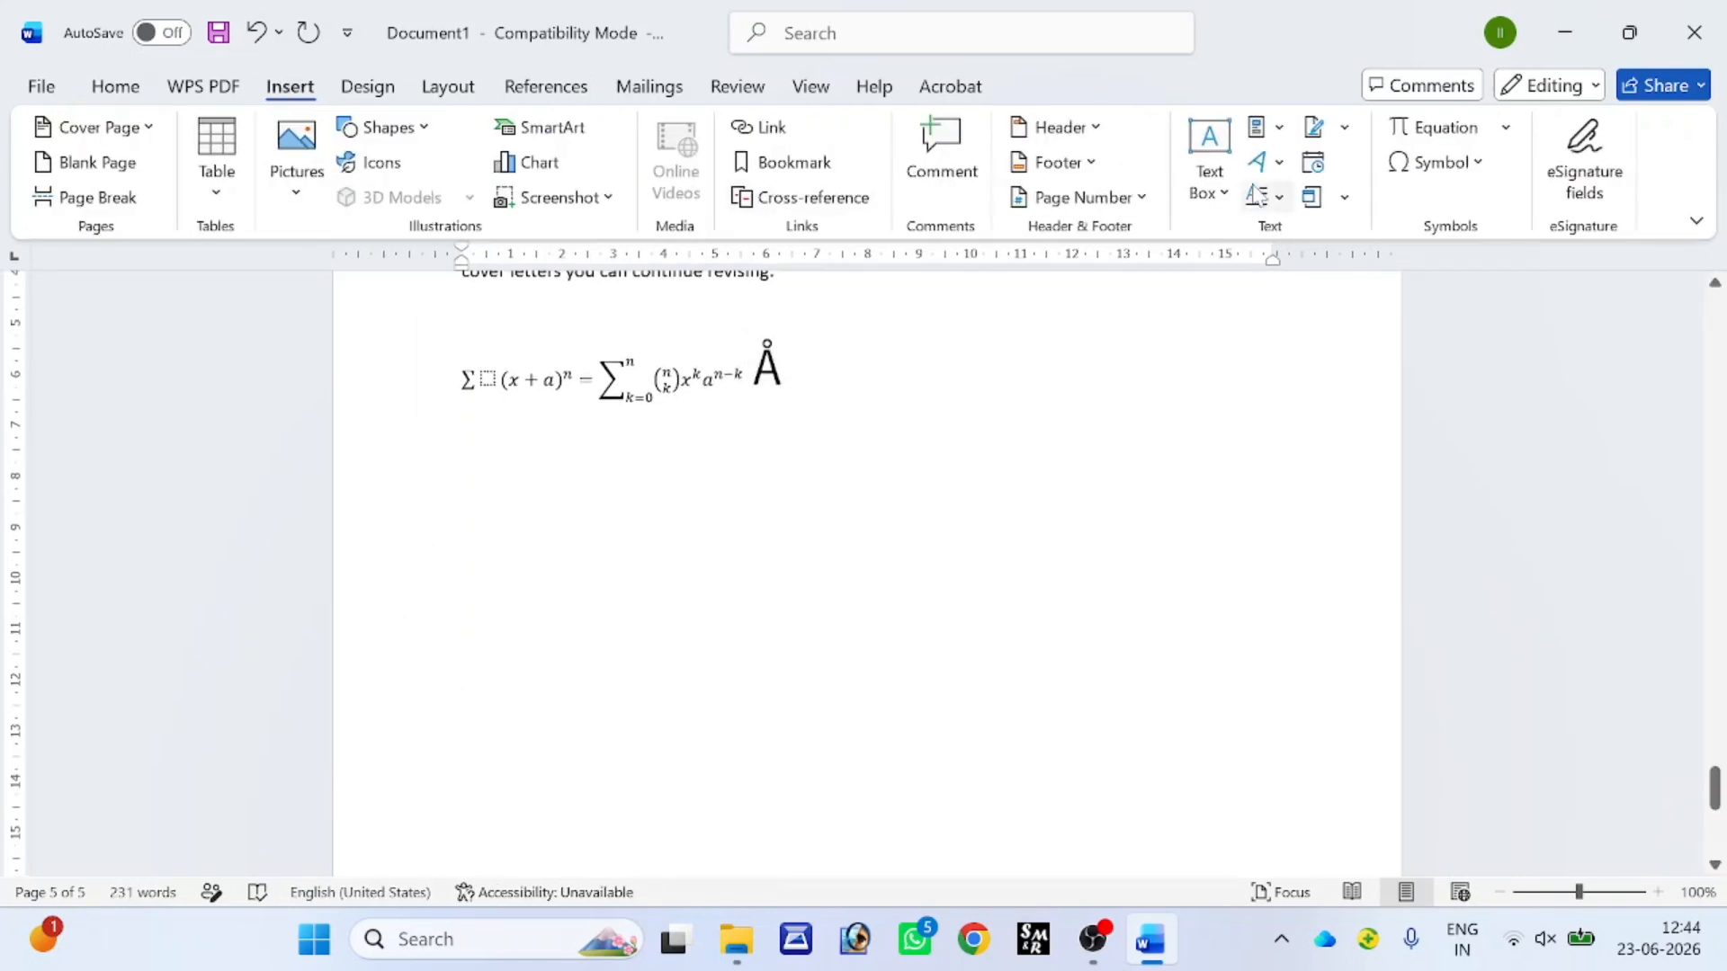